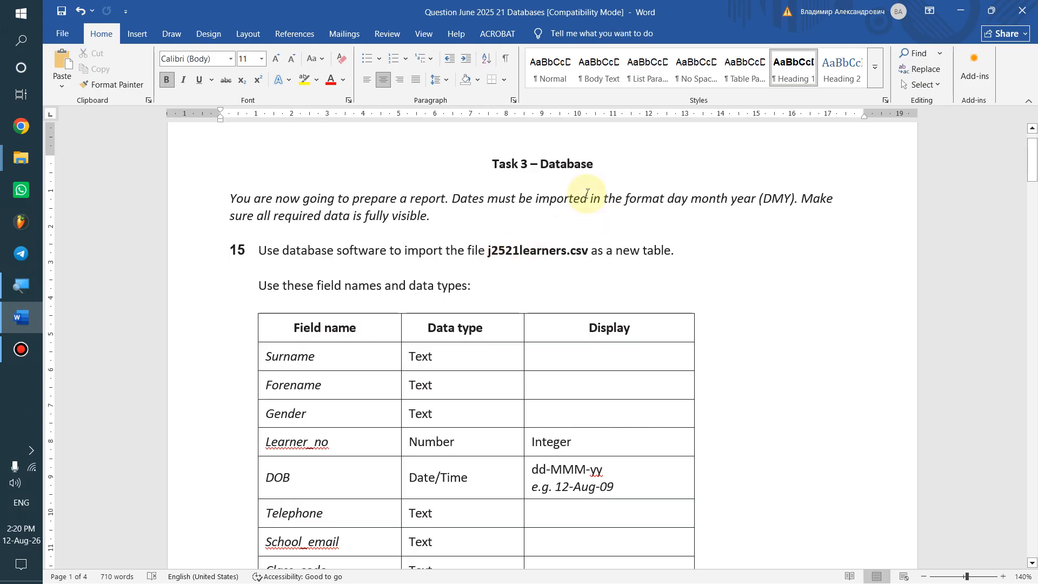
Highlight the task's opening sentence and the DMY date format in the Word instructions
{"action": "mouse_move", "coordinate": [556, 1]}
{"action": "left_click_drag", "start_coordinate": [231, 198], "coordinate": [444, 198]}
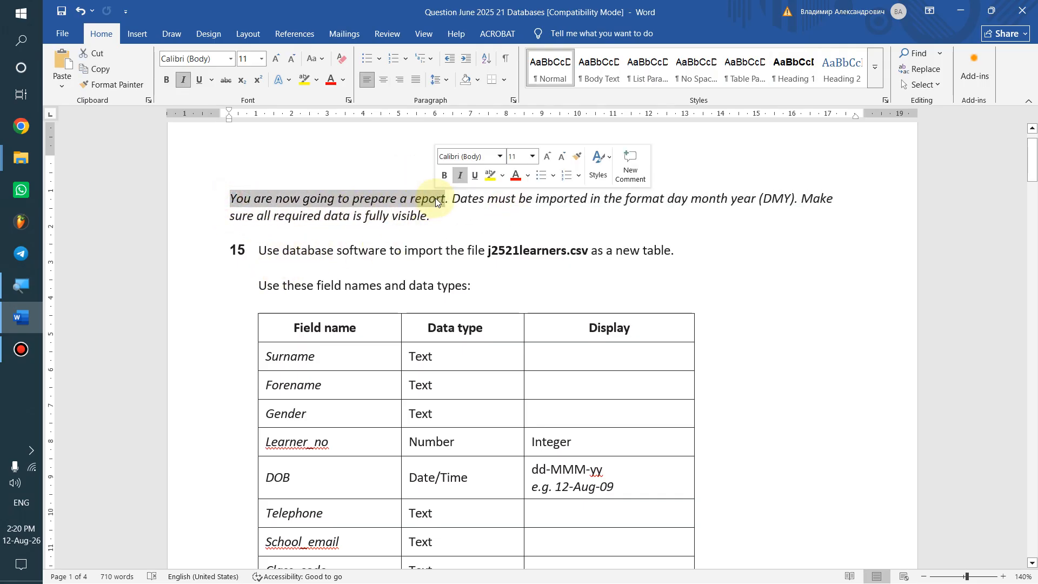
{"action": "left_click", "coordinate": [718, 222]}
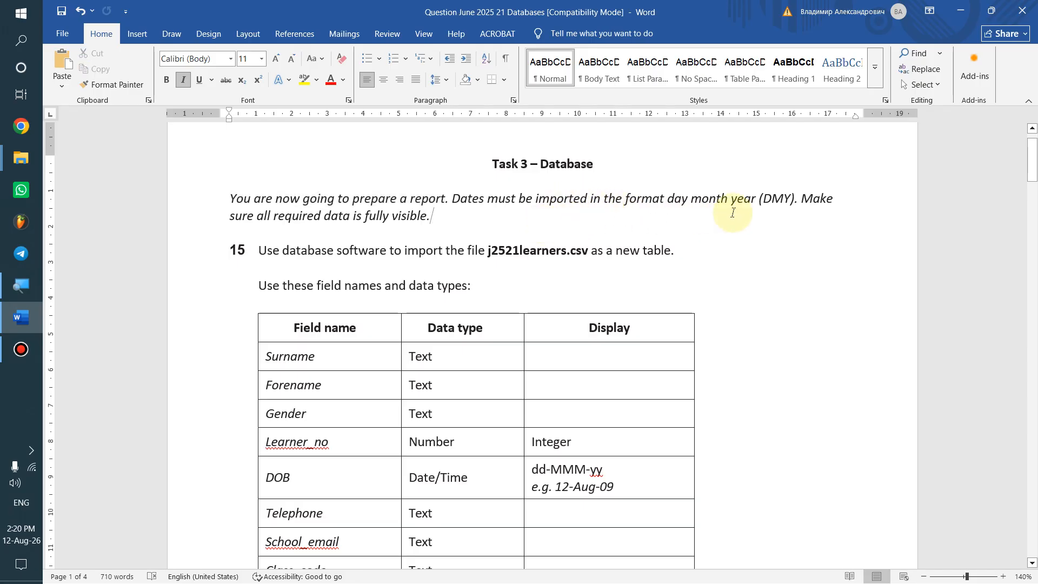
{"action": "left_click_drag", "start_coordinate": [761, 198], "coordinate": [782, 198]}
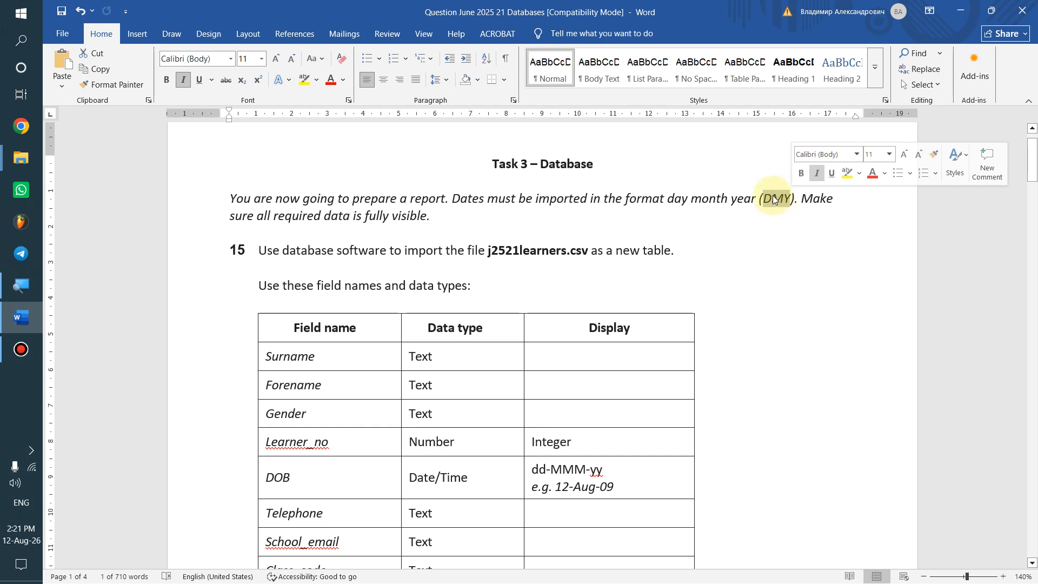
{"action": "left_click", "coordinate": [776, 205]}
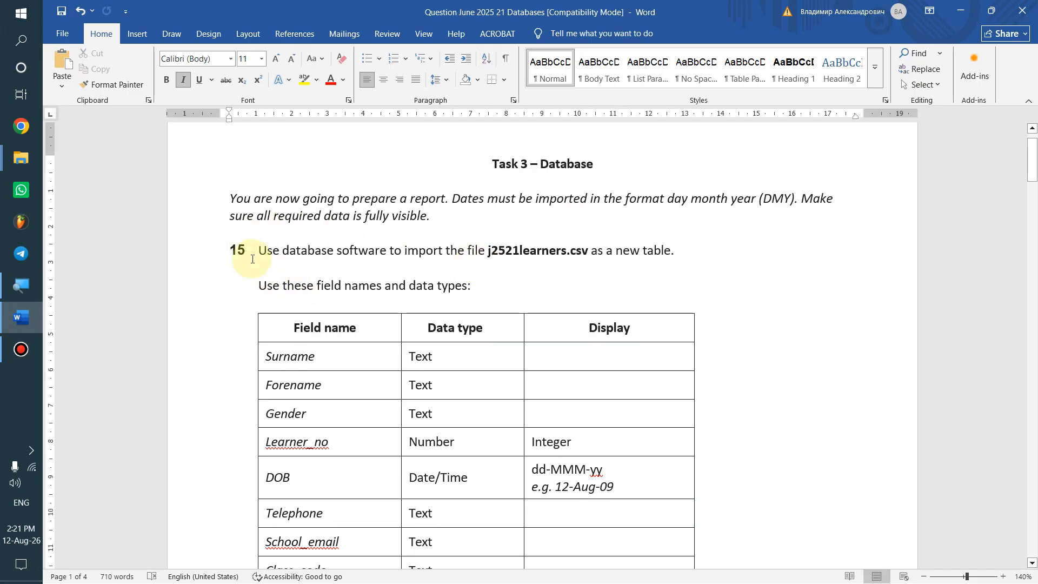
Scroll down the instructions and highlight the requirement to set Learner_no as key
{"action": "scroll", "coordinate": [259, 254], "scroll_direction": "down", "scroll_amount": 2}
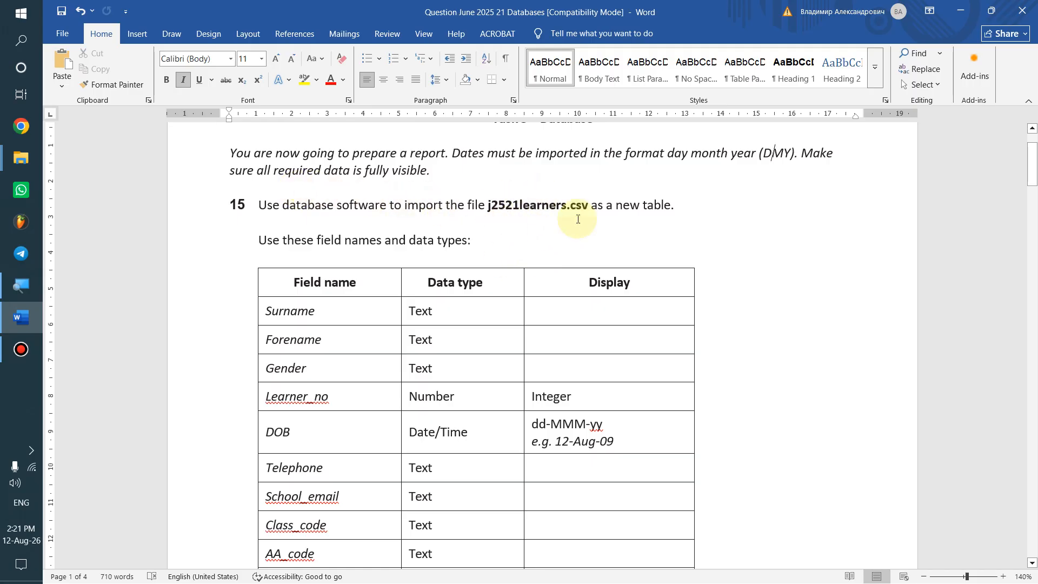
{"action": "scroll", "coordinate": [483, 225], "scroll_direction": "down", "scroll_amount": 2}
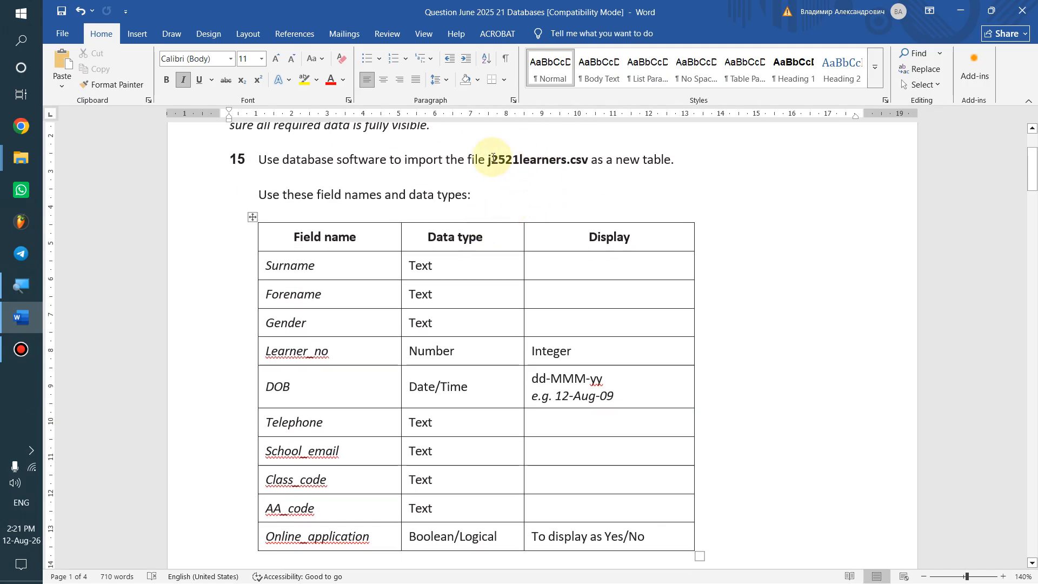
{"action": "mouse_move", "coordinate": [255, 252]}
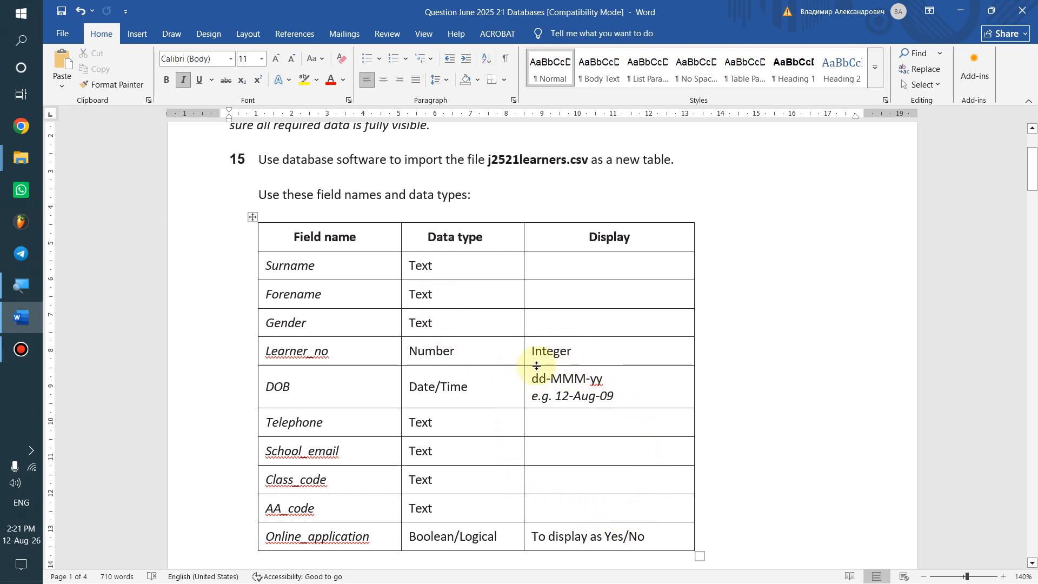
{"action": "scroll", "coordinate": [537, 366], "scroll_direction": "down", "scroll_amount": 3}
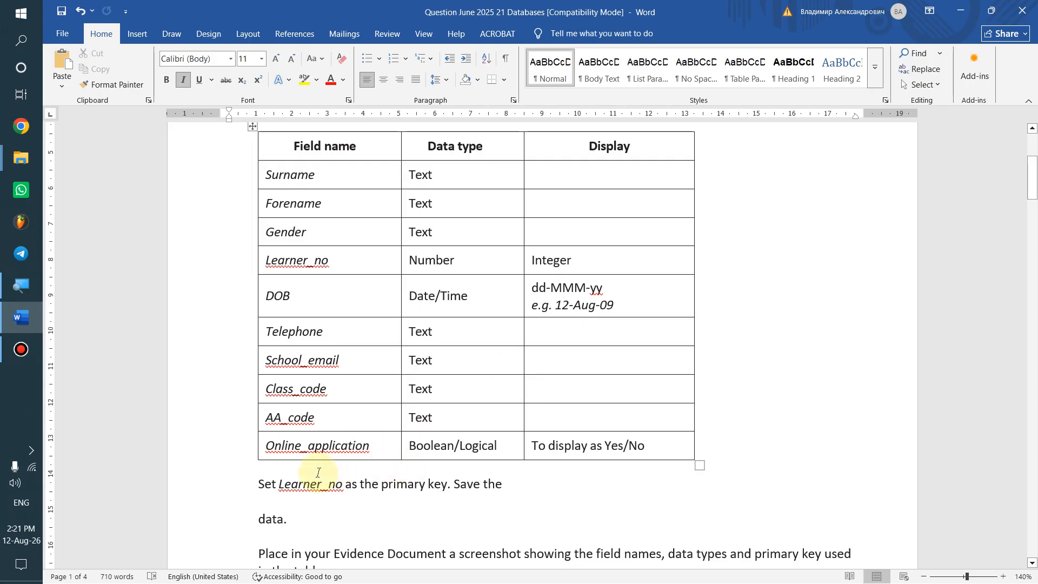
{"action": "left_click_drag", "start_coordinate": [258, 480], "coordinate": [438, 488]}
{"action": "left_click", "coordinate": [344, 484]}
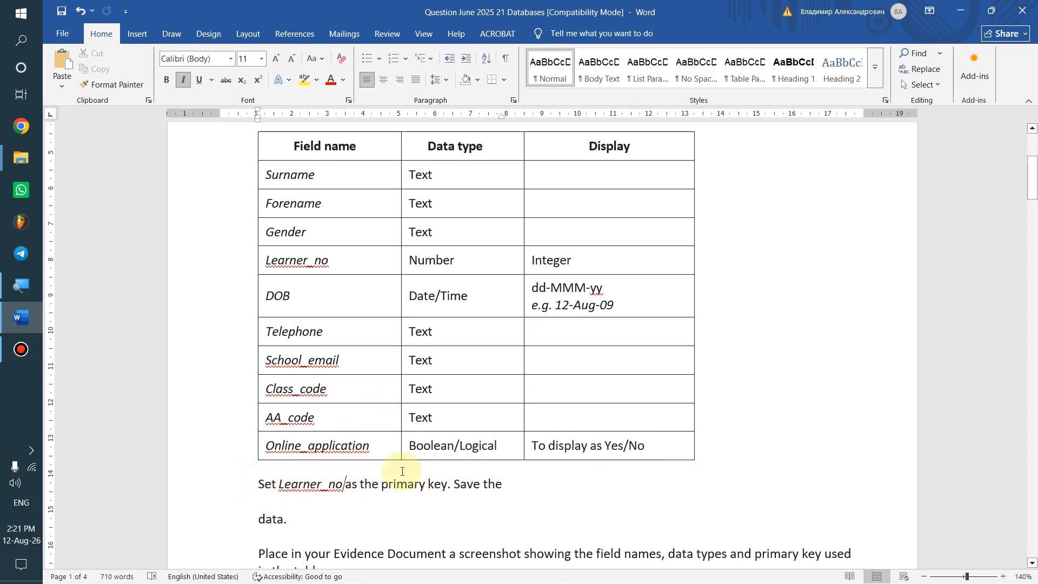
{"action": "scroll", "coordinate": [422, 465], "scroll_direction": "down", "scroll_amount": 3}
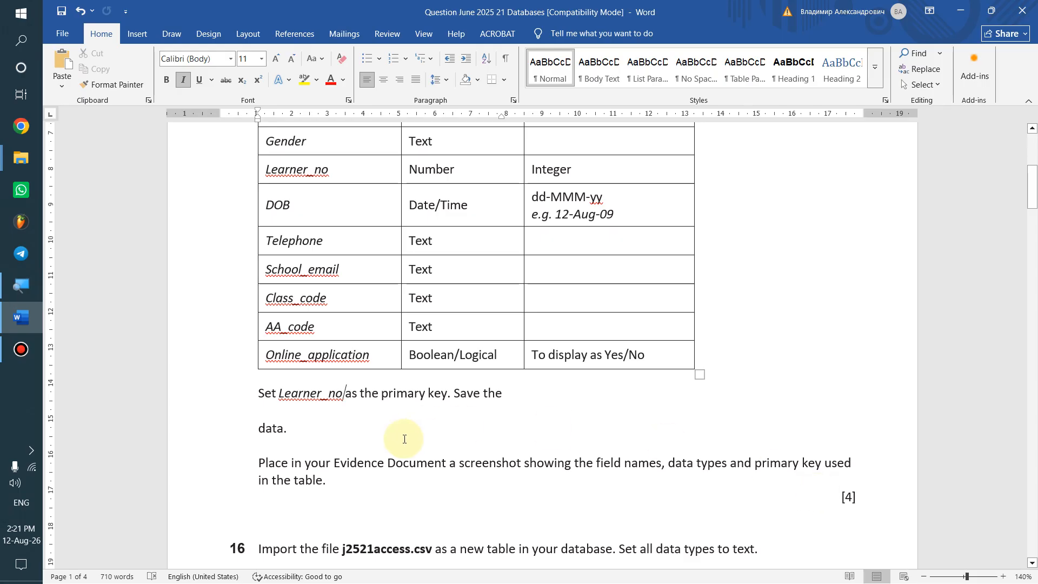
{"action": "scroll", "coordinate": [380, 391], "scroll_direction": "up", "scroll_amount": 3}
{"action": "scroll", "coordinate": [380, 391], "scroll_direction": "up", "scroll_amount": 3}
Open the EVIDENCE9999 document from the June 2025 21 Databases source files folder
{"action": "key", "text": "alt+Tab"}
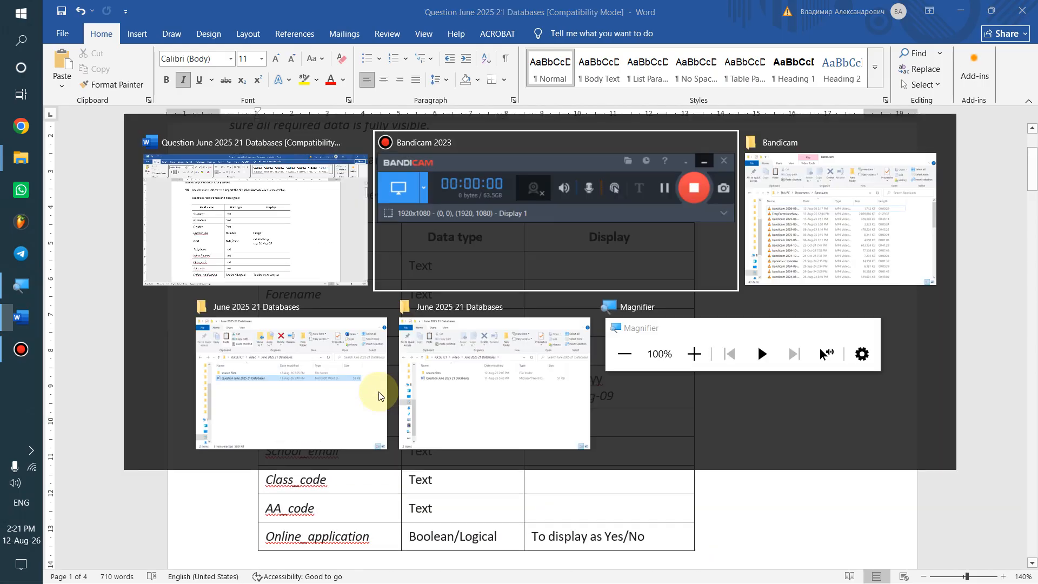
{"action": "key", "text": "alt+Tab"}
{"action": "left_click", "coordinate": [379, 395]}
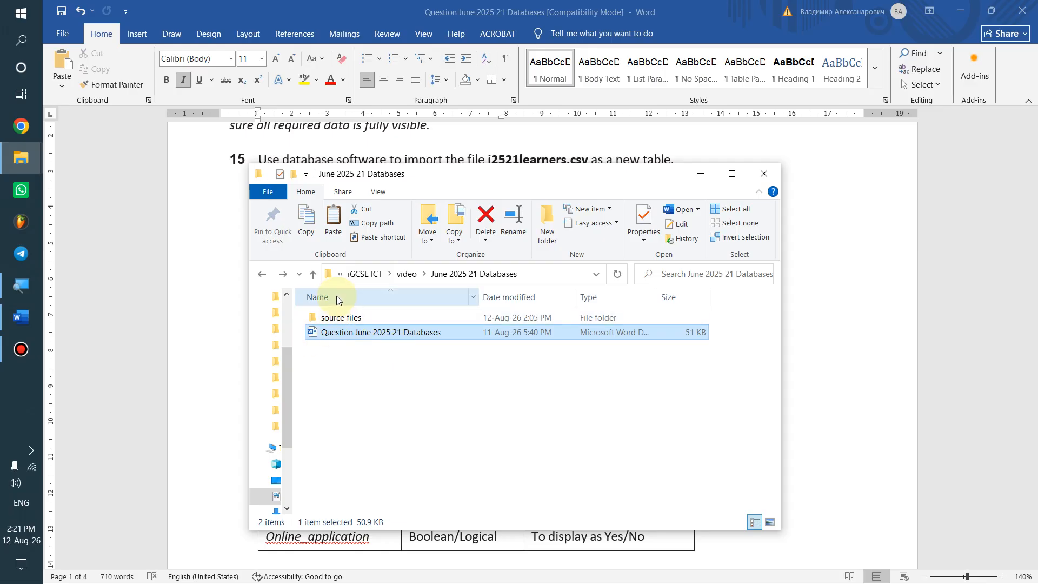
{"action": "left_click", "coordinate": [350, 316]}
{"action": "double_click", "coordinate": [351, 315]}
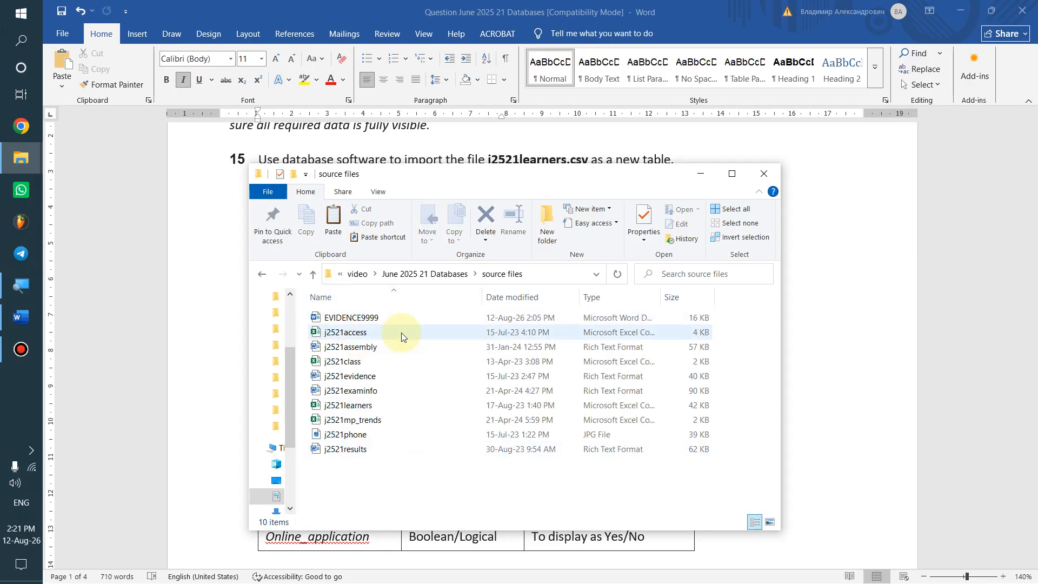
{"action": "left_click", "coordinate": [386, 322]}
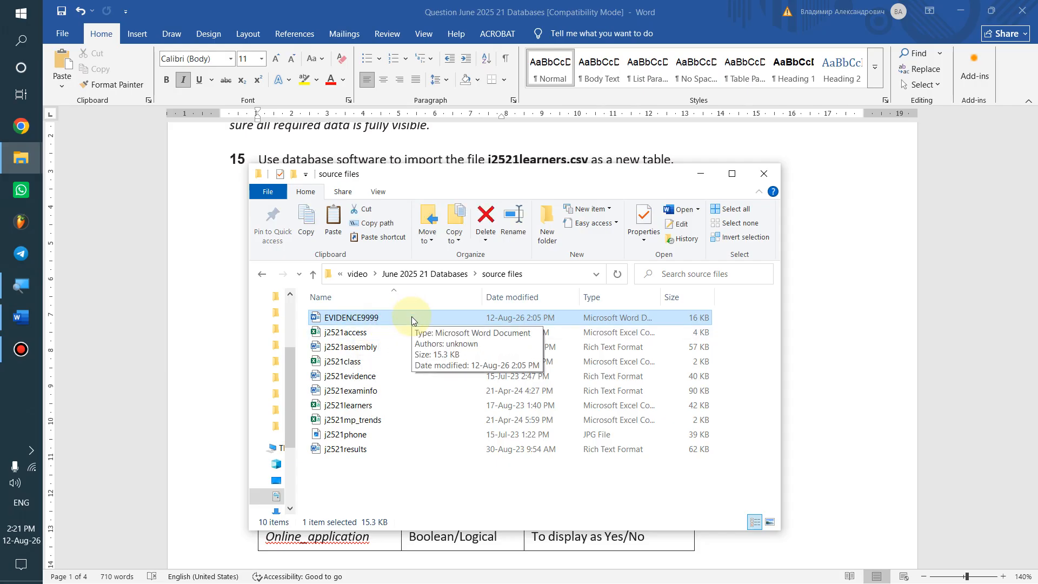
{"action": "double_click", "coordinate": [410, 316]}
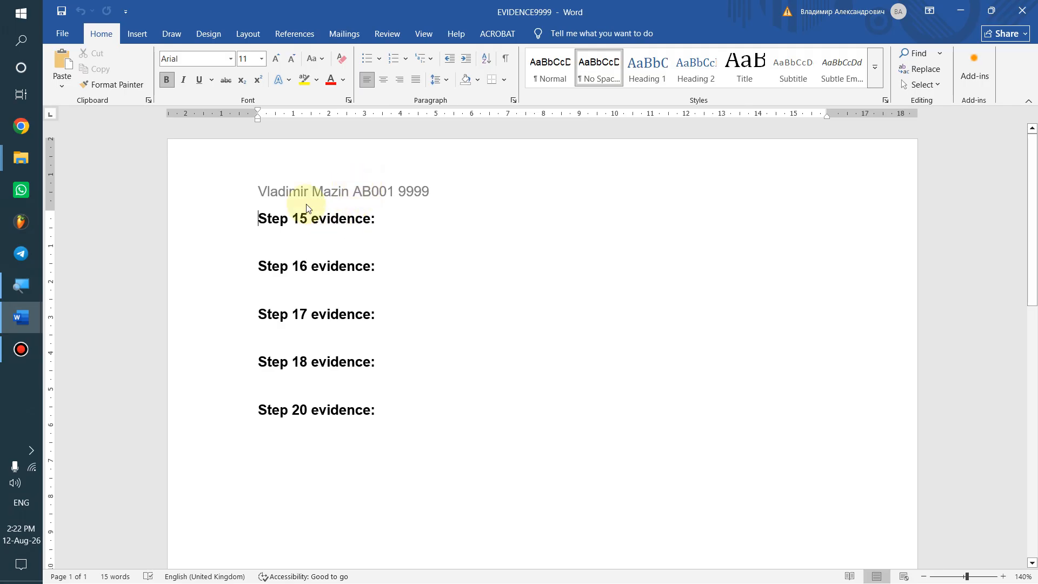
Place the cursor below 'Step 15 evidence:' and go back to the source files folder
{"action": "left_click", "coordinate": [287, 238]}
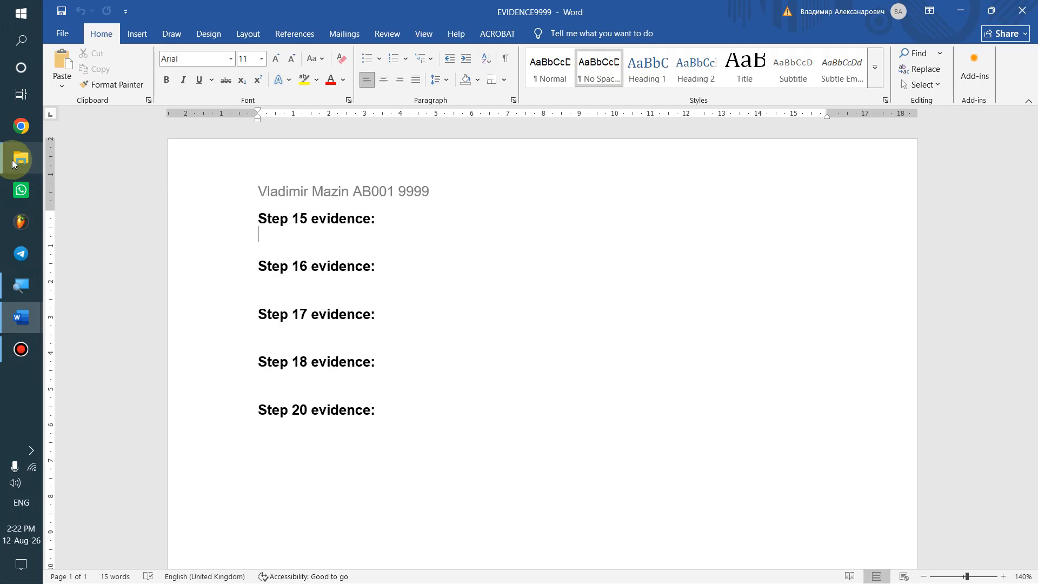
{"action": "mouse_move", "coordinate": [21, 158]}
{"action": "left_click", "coordinate": [98, 53]}
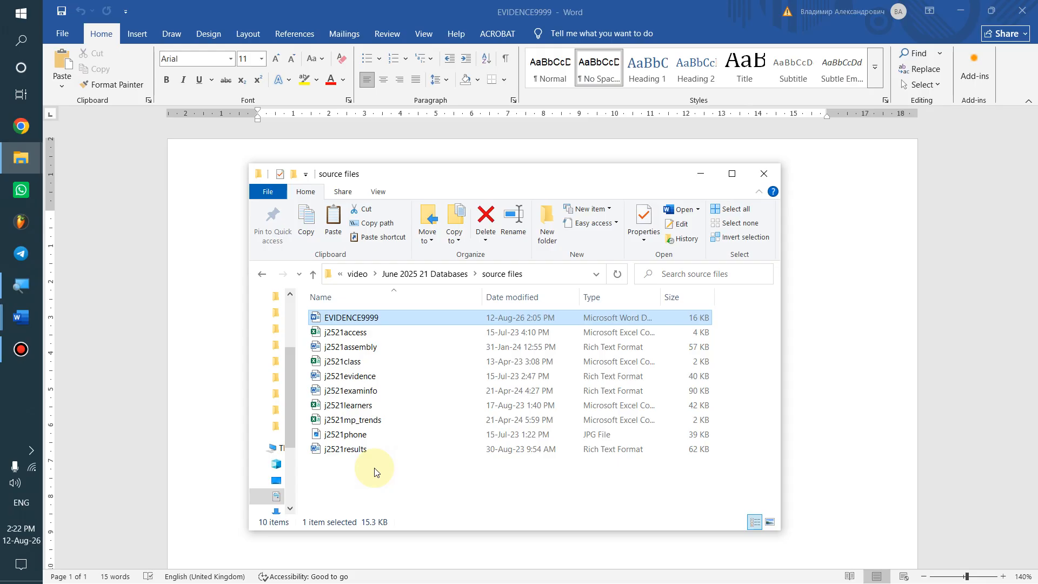
Create a new Microsoft Access Database named 'Database June 2025 21' here and open it
{"action": "right_click", "coordinate": [359, 469]}
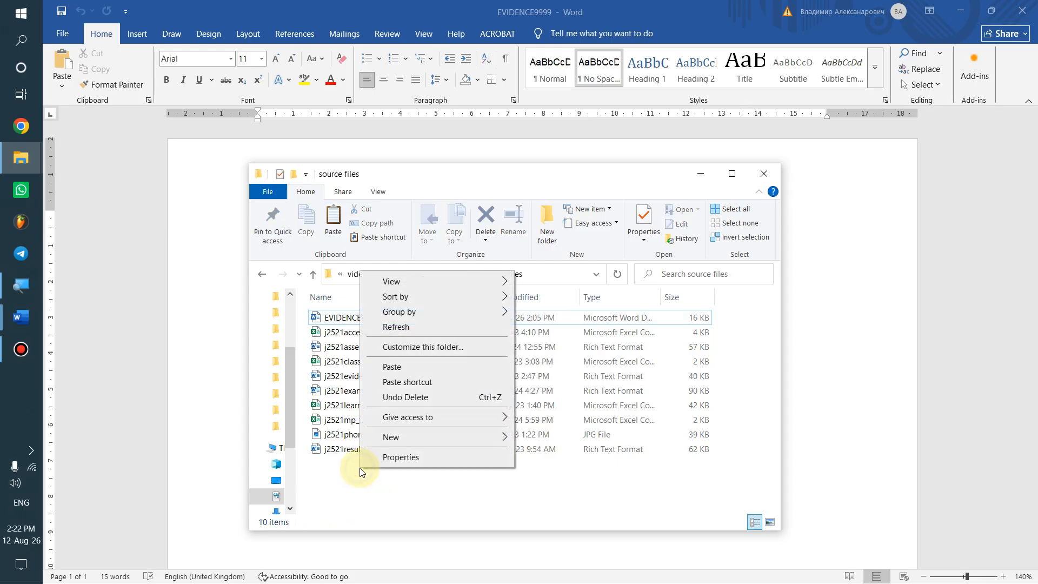
{"action": "mouse_move", "coordinate": [413, 436]}
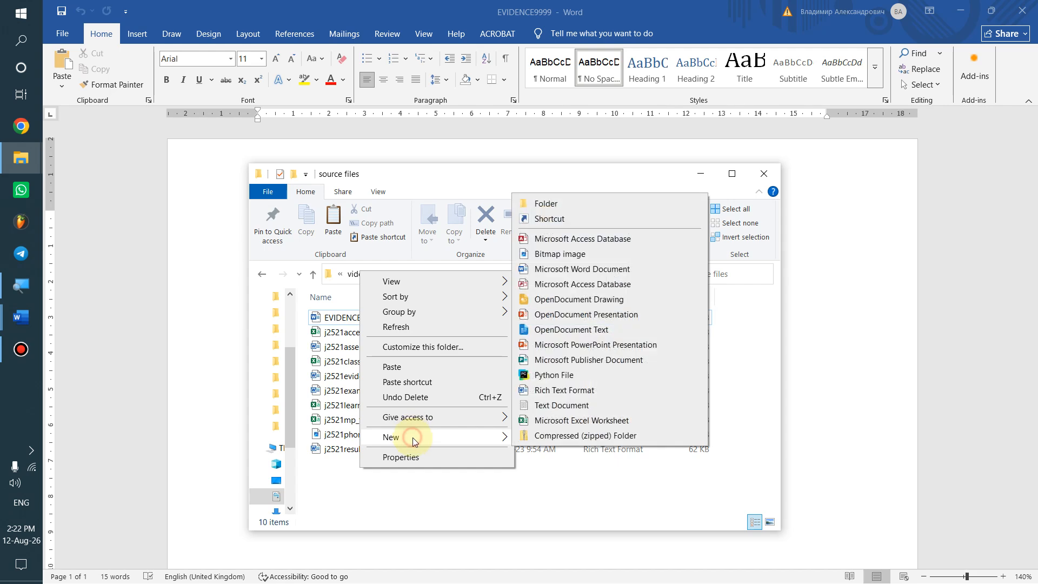
{"action": "left_click", "coordinate": [568, 238]}
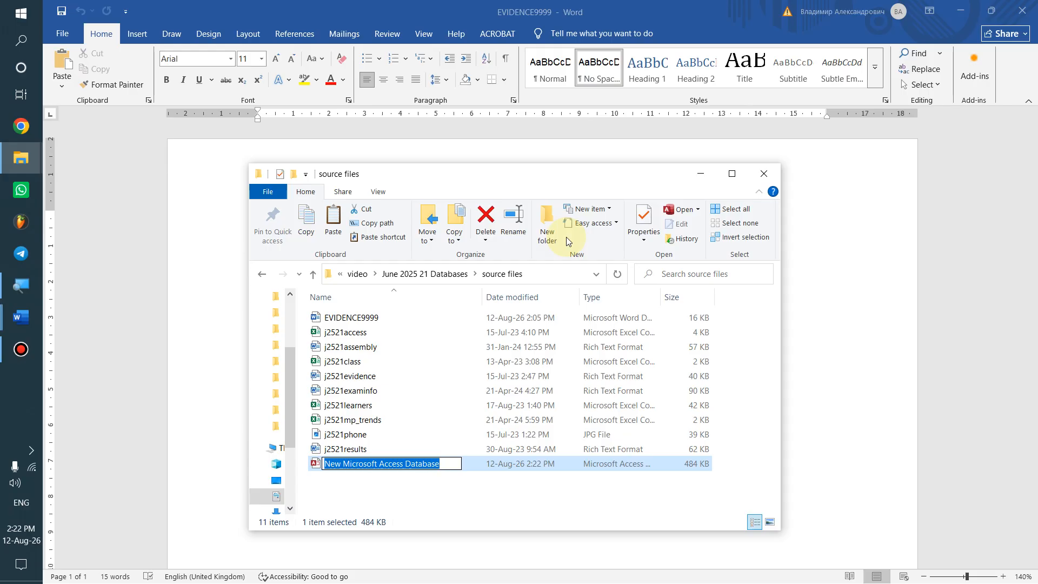
{"action": "type", "text": "Databa"}
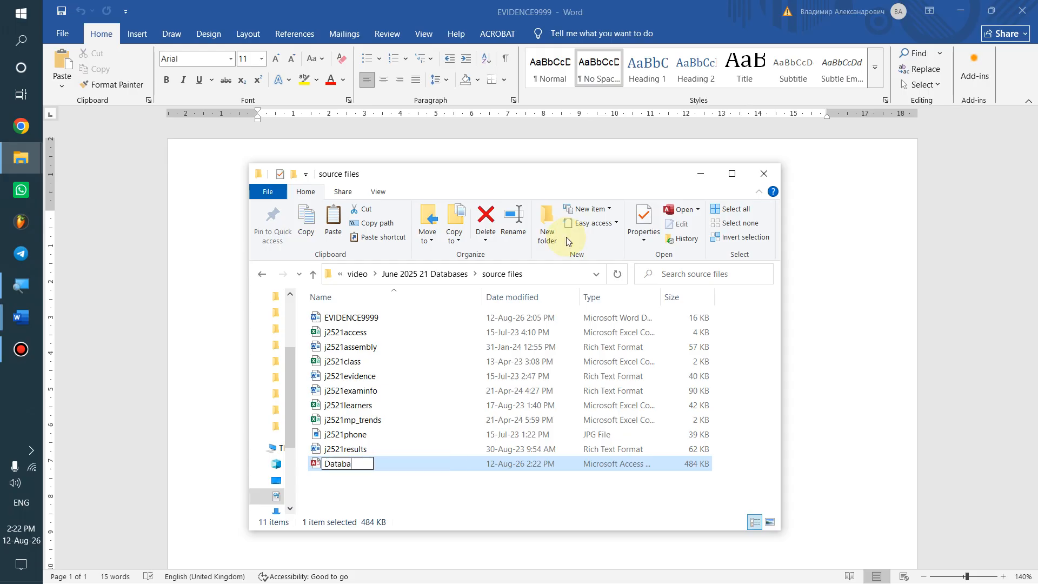
{"action": "type", "text": "se June 2025 "}
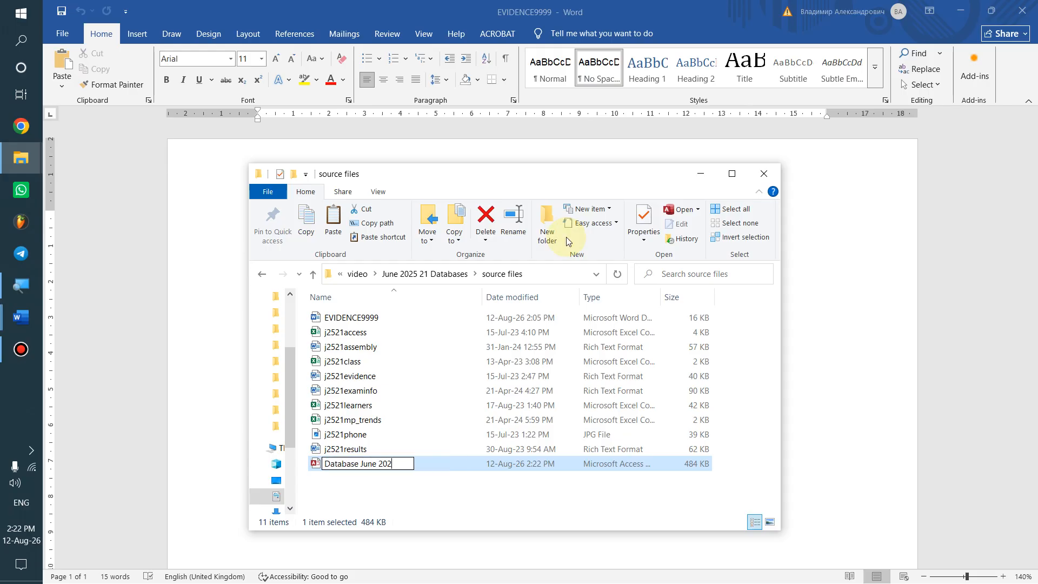
{"action": "type", "text": "21"}
{"action": "key", "text": "Return"}
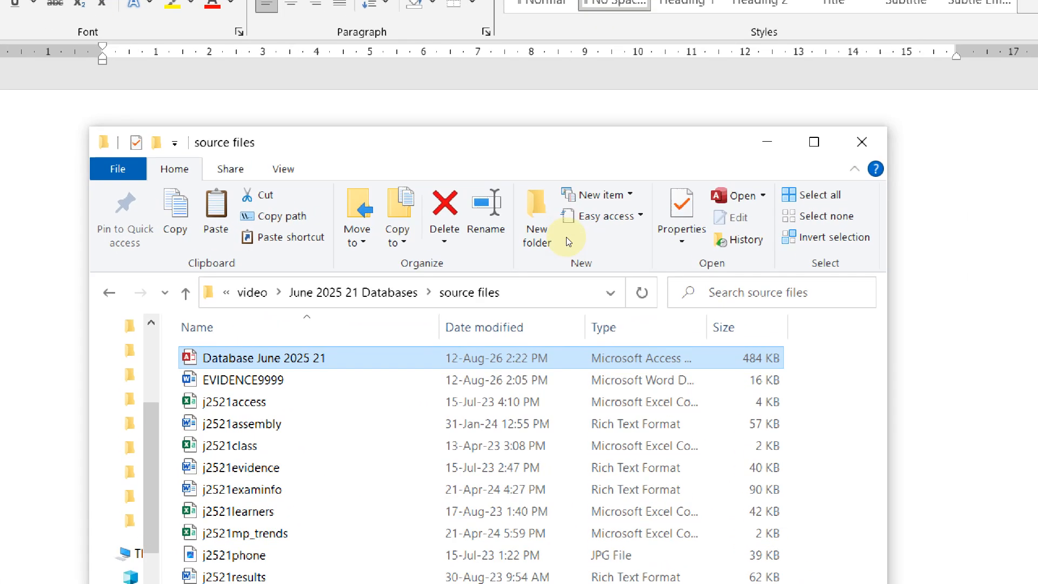
{"action": "key", "text": "Return"}
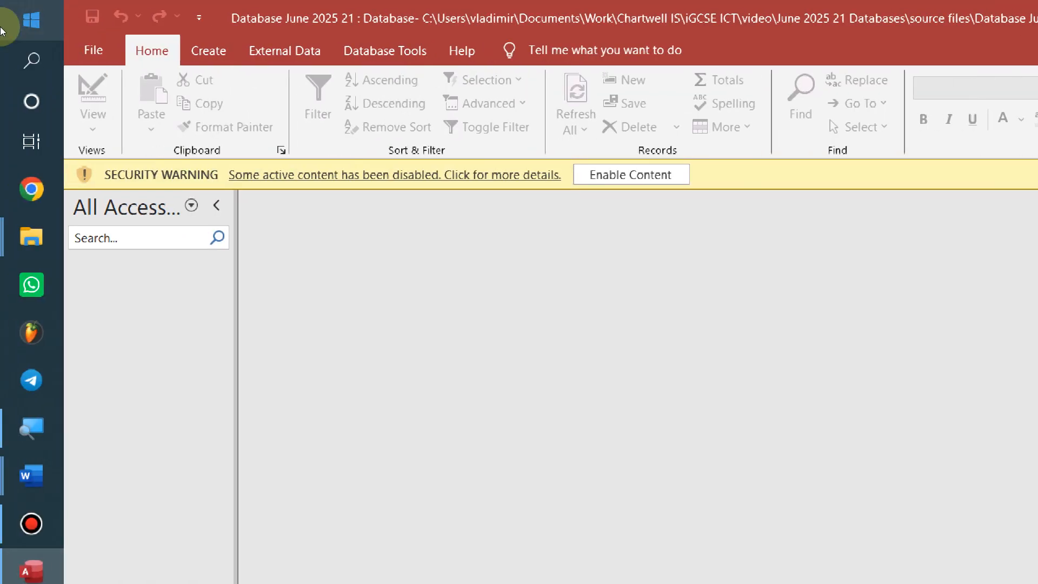
Enable content and browse the New Data Source From File options, including Text File
{"action": "left_click", "coordinate": [658, 176]}
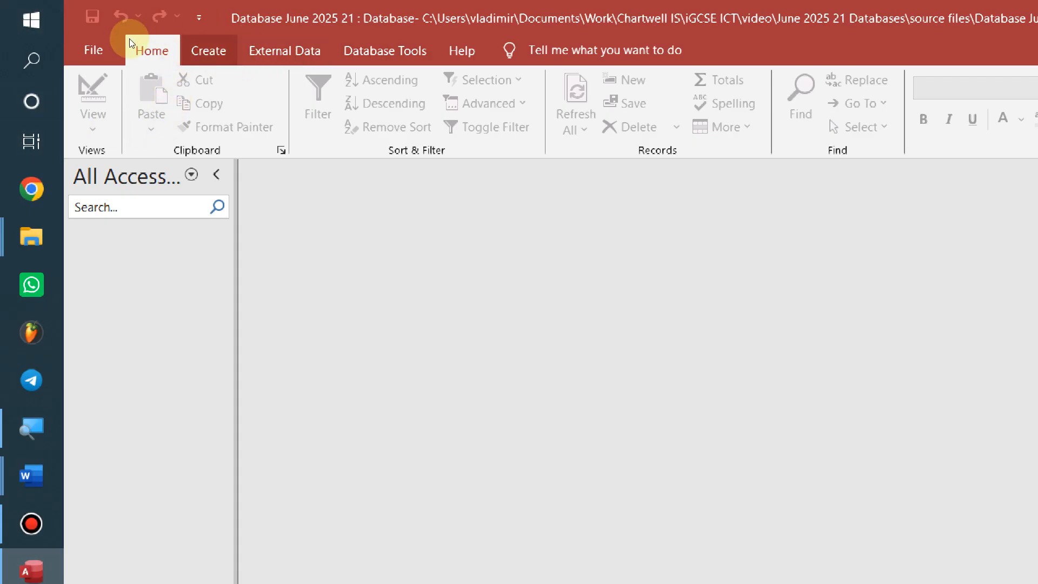
{"action": "scroll", "coordinate": [193, 36], "scroll_direction": "down", "scroll_amount": 2}
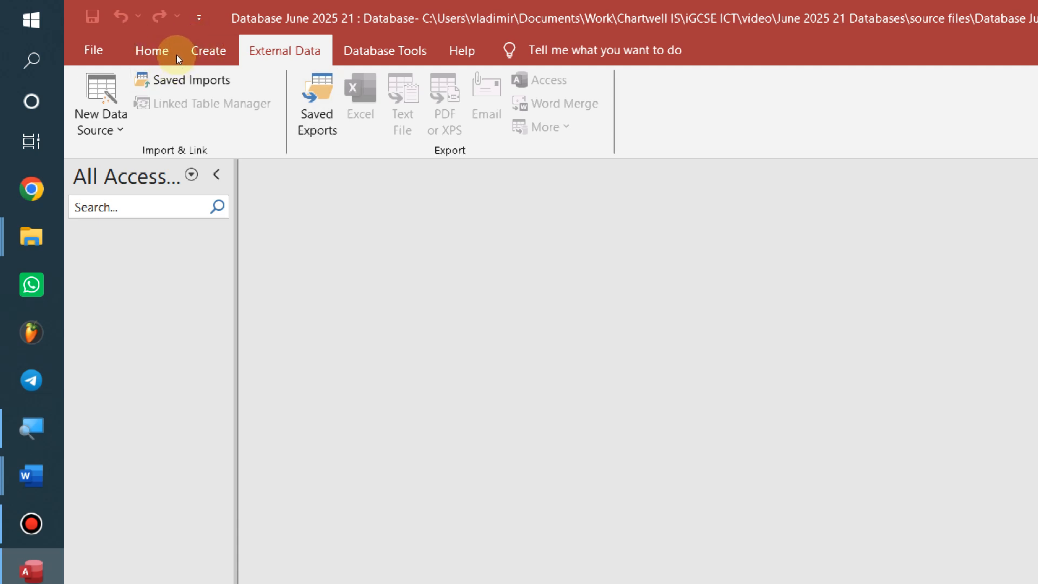
{"action": "left_click", "coordinate": [70, 82]}
{"action": "key", "text": "Down"}
{"action": "key", "text": "Up"}
{"action": "key", "text": "Right"}
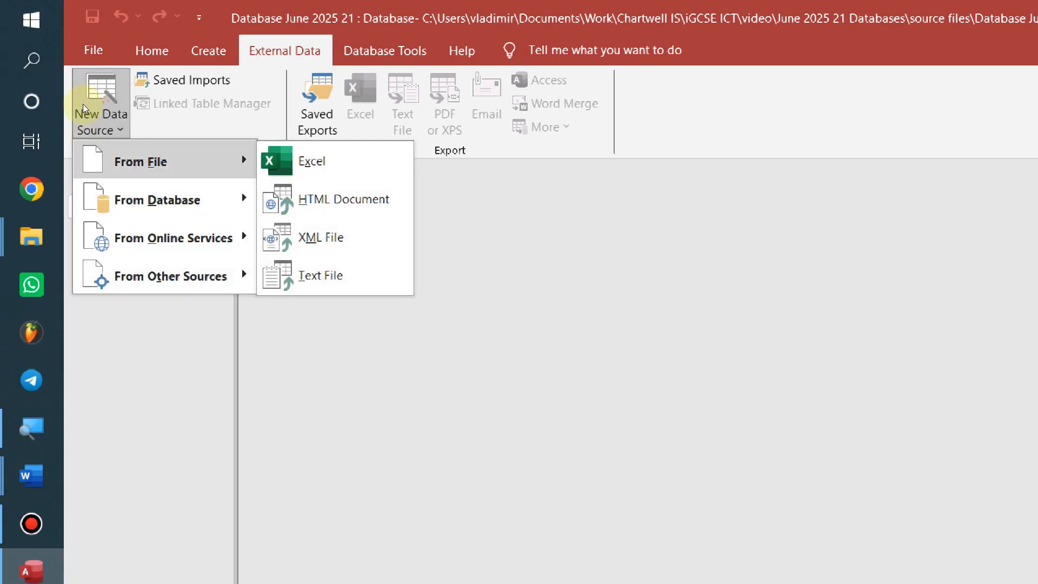
{"action": "key", "text": "Down"}
{"action": "key", "text": "Down"}
{"action": "key", "text": "Down"}
{"action": "key", "text": "Down"}
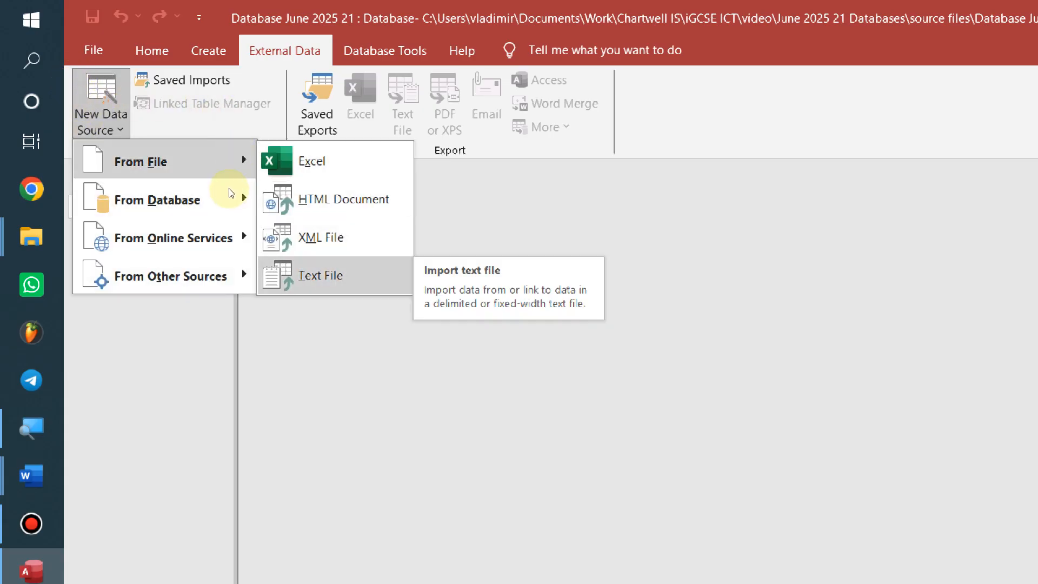
Close and reopen the New Data Source list, moving to From File
{"action": "left_click", "coordinate": [156, 85]}
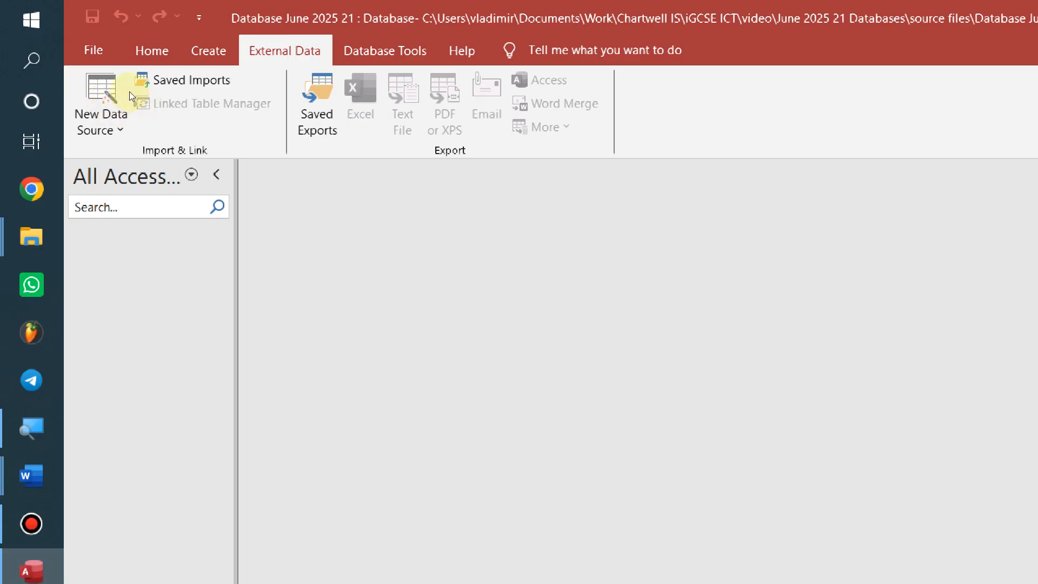
{"action": "left_click", "coordinate": [74, 85]}
{"action": "key", "text": "Down"}
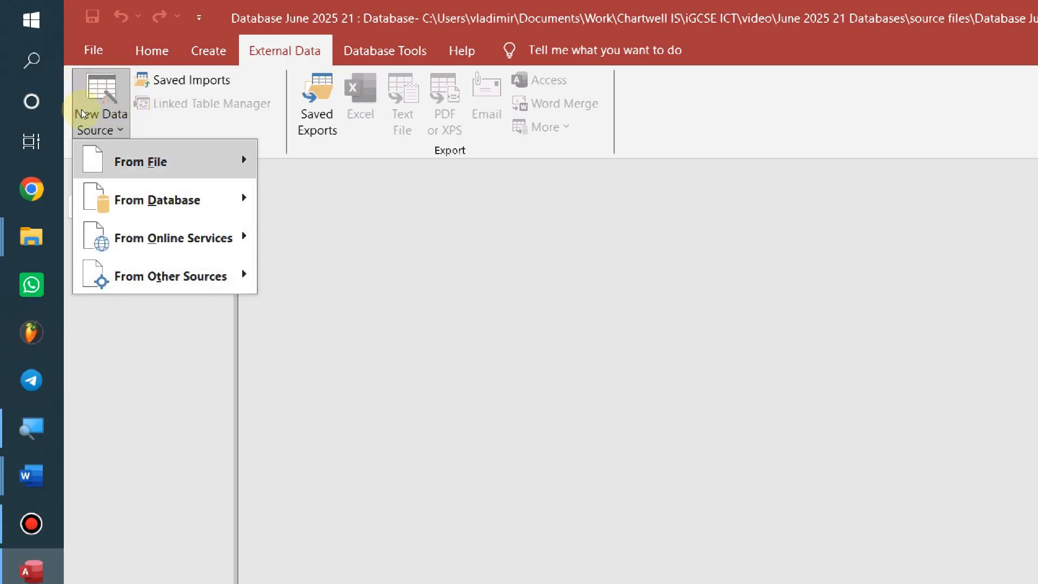
Start a Text File import from External Data and browse for the source file
{"action": "key", "text": "Right"}
{"action": "key", "text": "Up"}
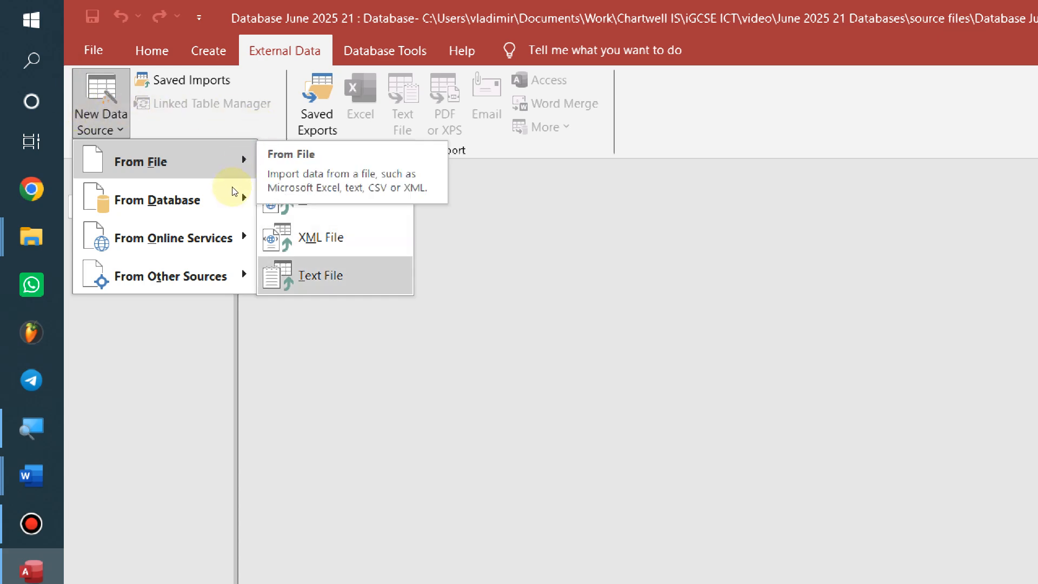
{"action": "key", "text": "Return"}
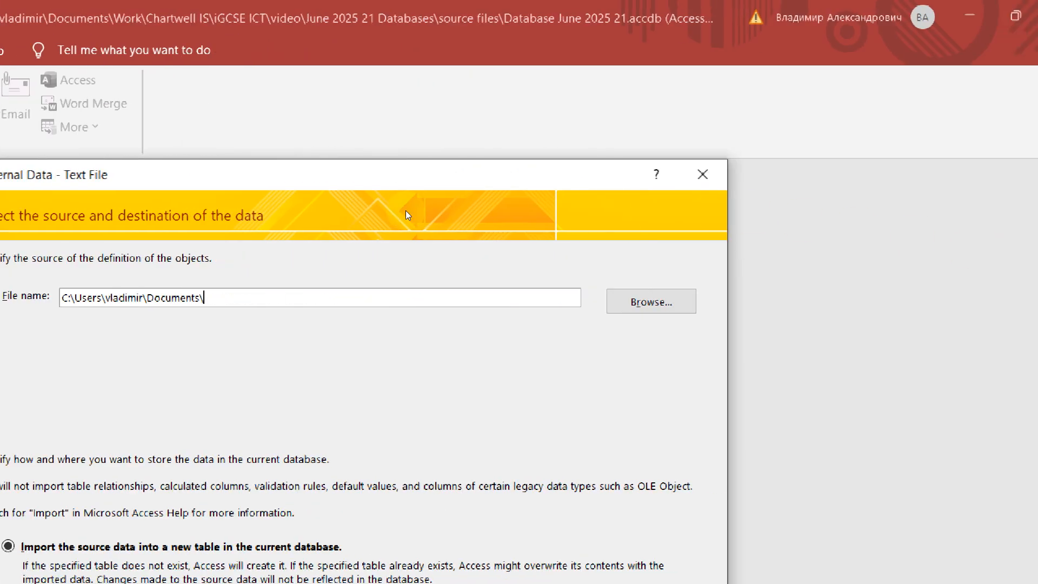
{"action": "key", "text": "Tab"}
{"action": "key", "text": "Return"}
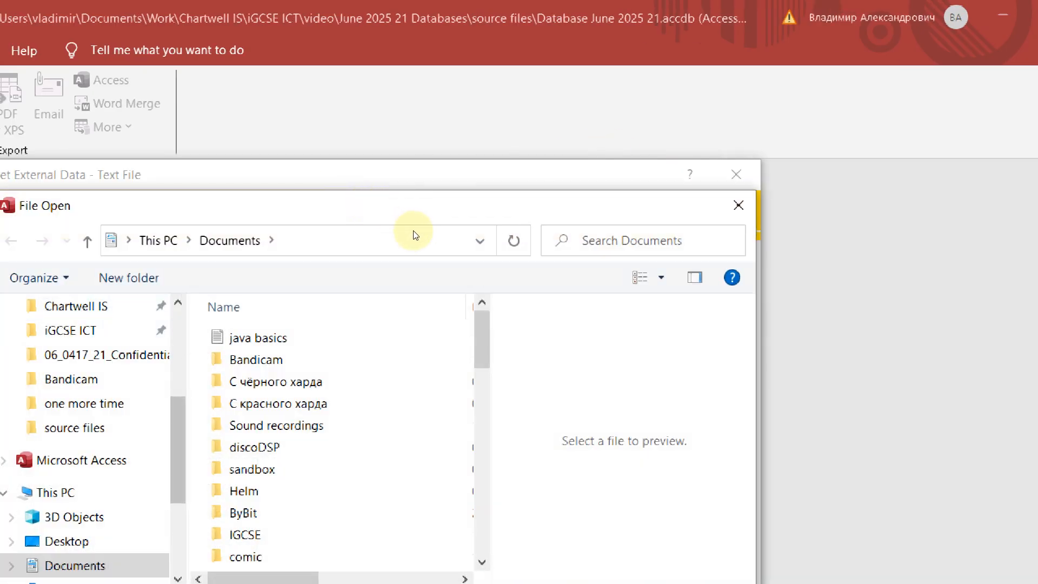
Choose j2521learners from the source files folder as the file to import
{"action": "left_click_drag", "start_coordinate": [186, 346], "coordinate": [116, 342]}
{"action": "left_click", "coordinate": [70, 425]}
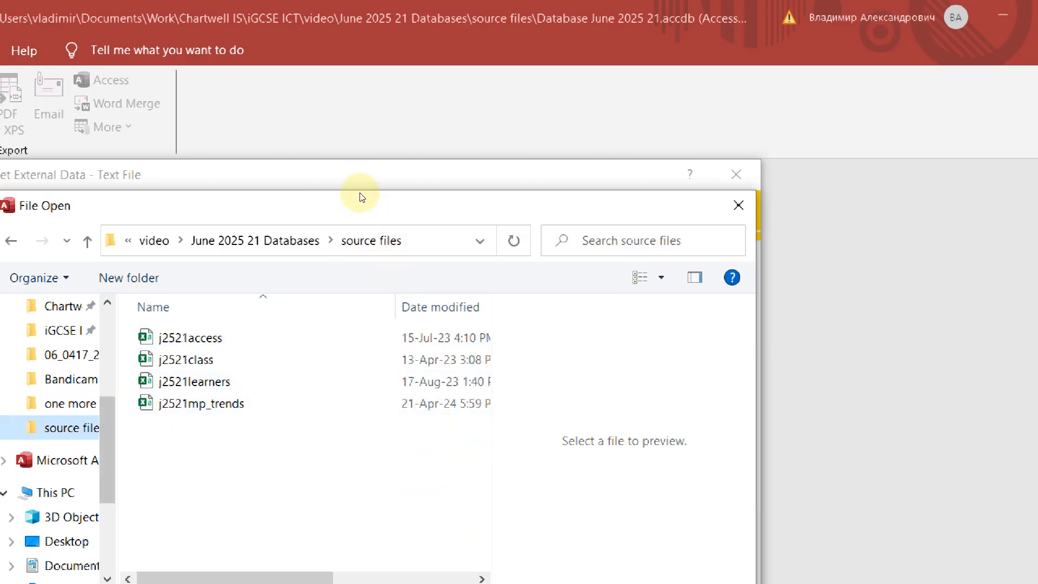
{"action": "left_click", "coordinate": [370, 242]}
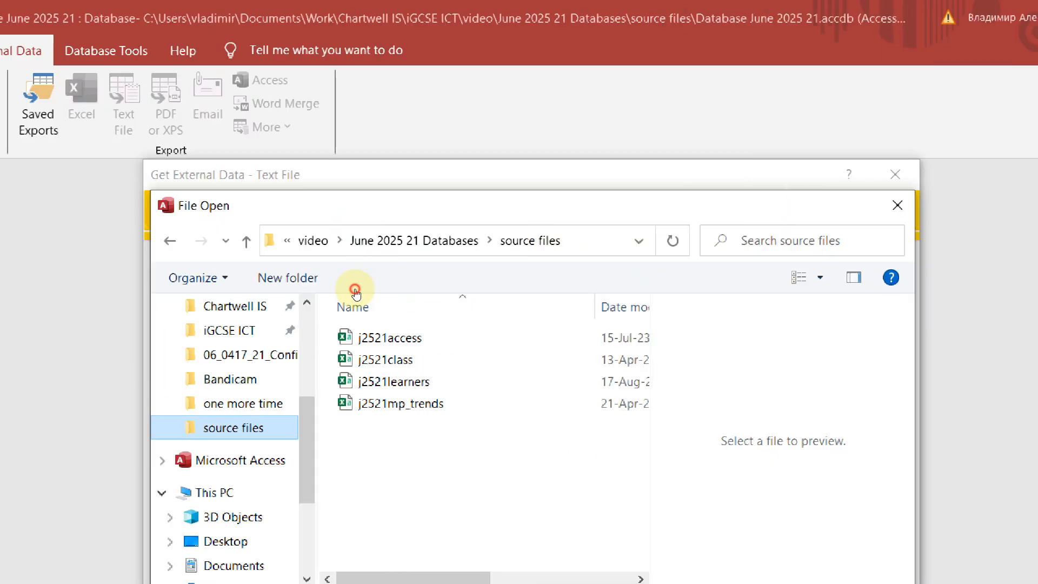
{"action": "mouse_move", "coordinate": [582, 5]}
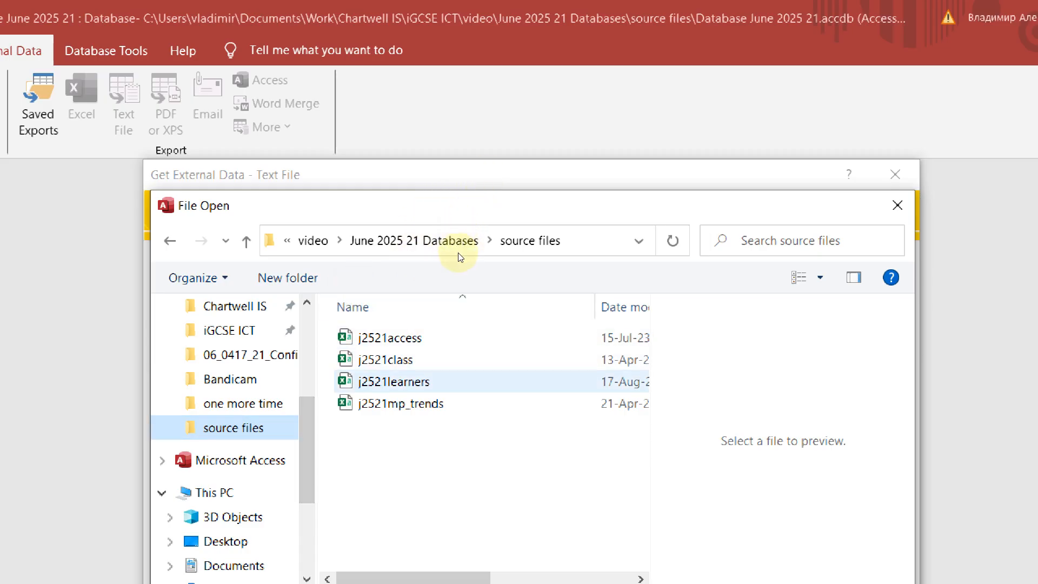
{"action": "key", "text": "alt+Tab"}
{"action": "key", "text": "alt+Tab"}
{"action": "key", "text": "alt+Tab"}
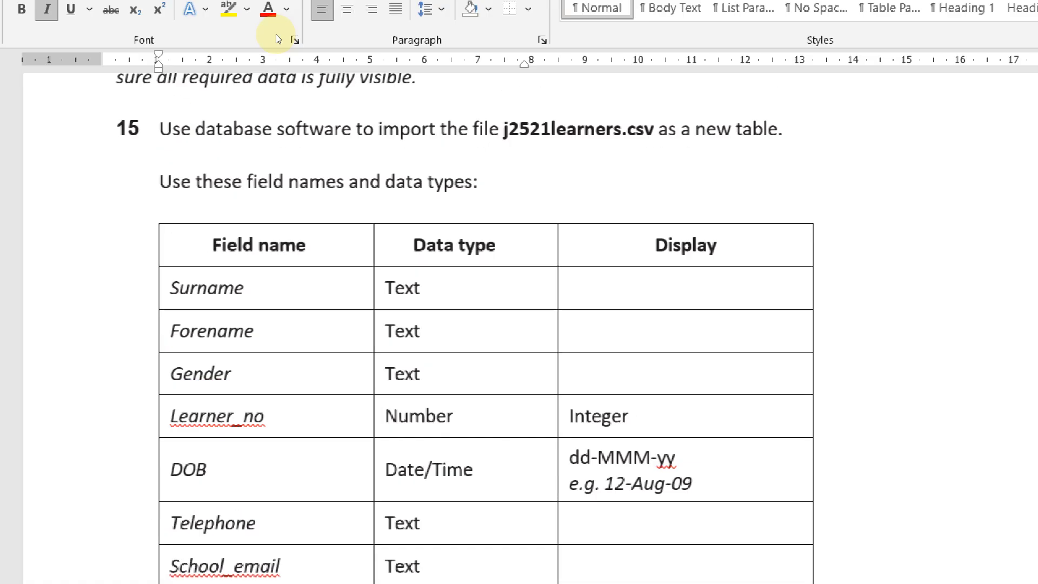
{"action": "key", "text": "alt+Tab"}
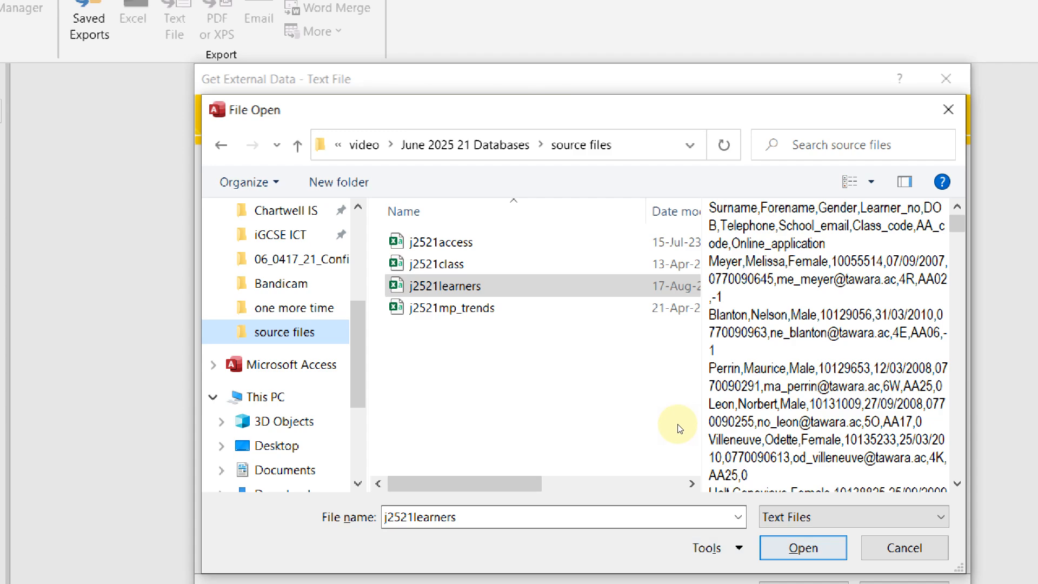
{"action": "left_click", "coordinate": [678, 493]}
{"action": "key", "text": "Return"}
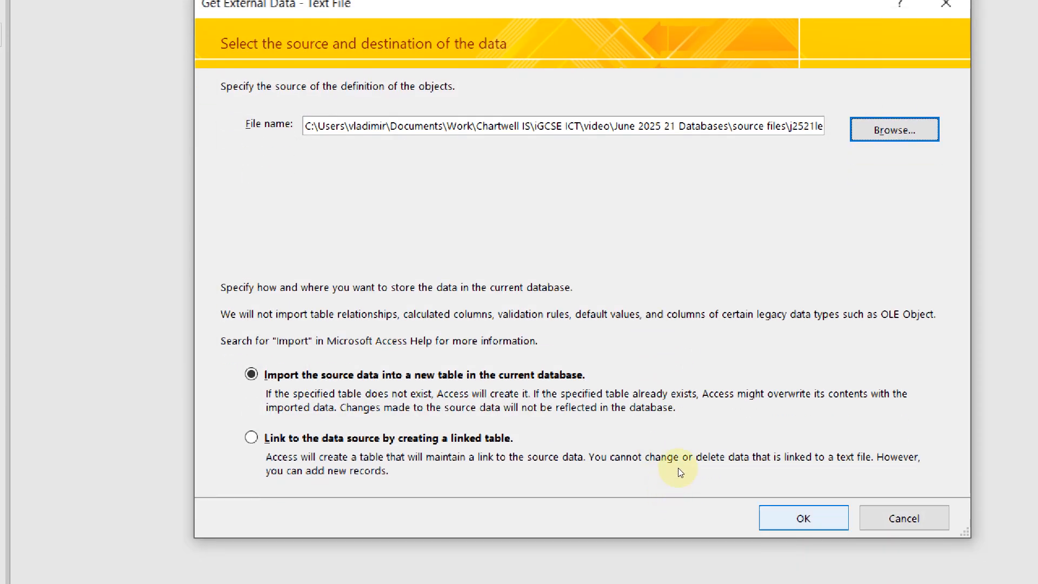
Keep Delimited with Comma separator and tick First Row Contains Field Names
{"action": "key", "text": "Return"}
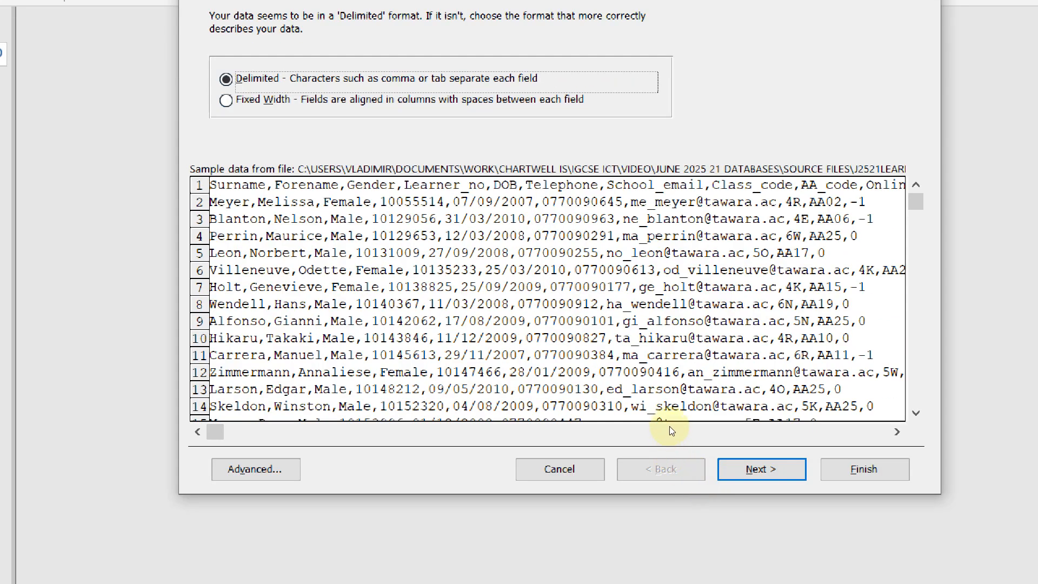
{"action": "left_click", "coordinate": [761, 468]}
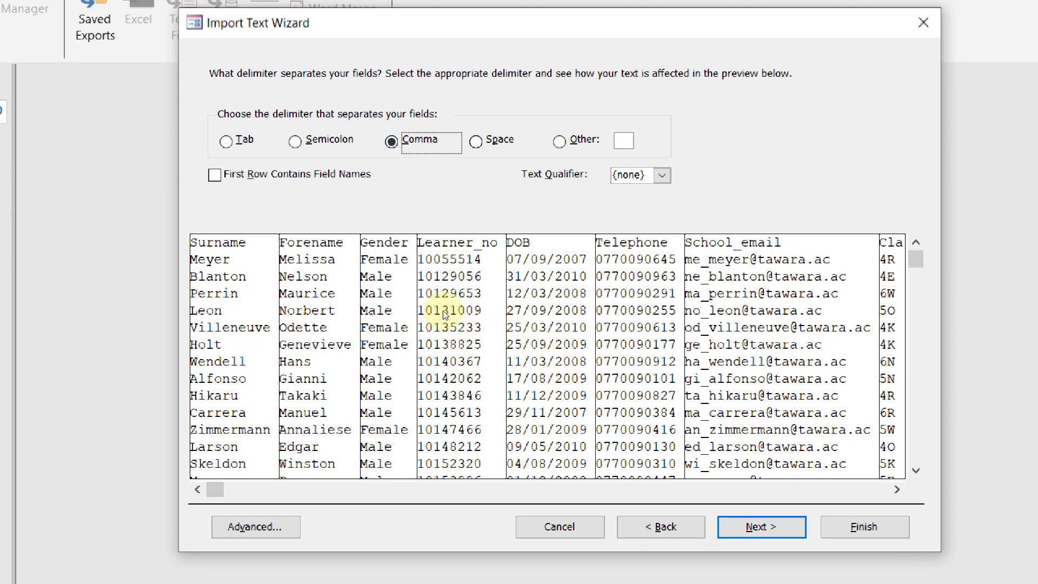
{"action": "left_click", "coordinate": [288, 184]}
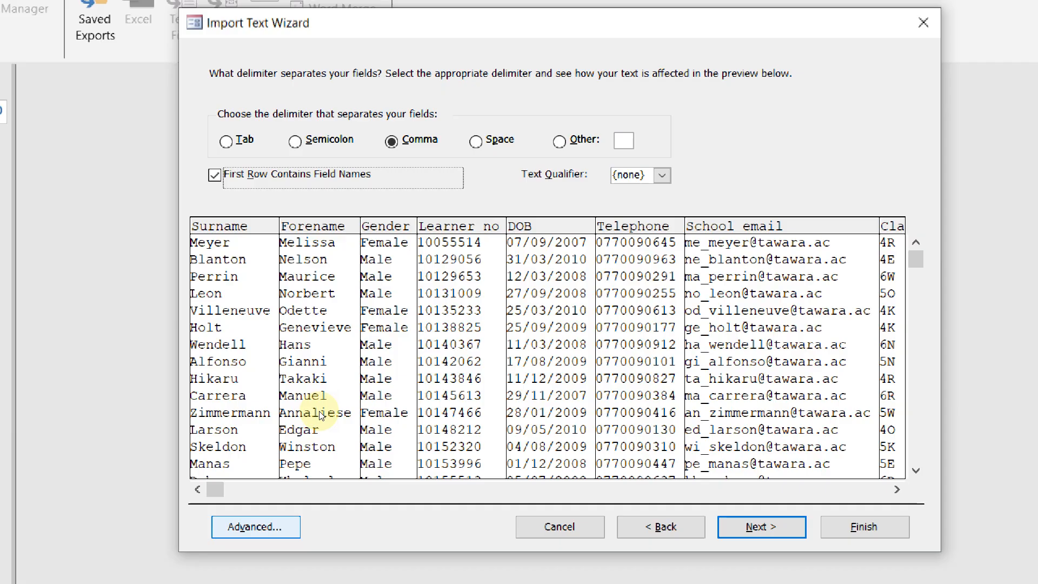
Open the Advanced import specification and check date order and field types against Word's table
{"action": "key", "text": "space"}
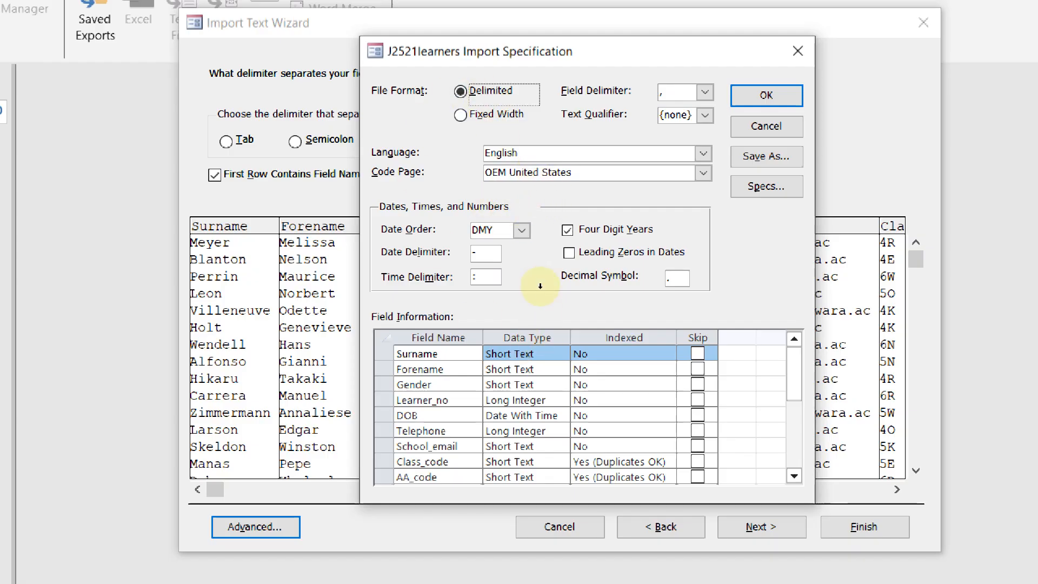
{"action": "key", "text": "alt+Tab"}
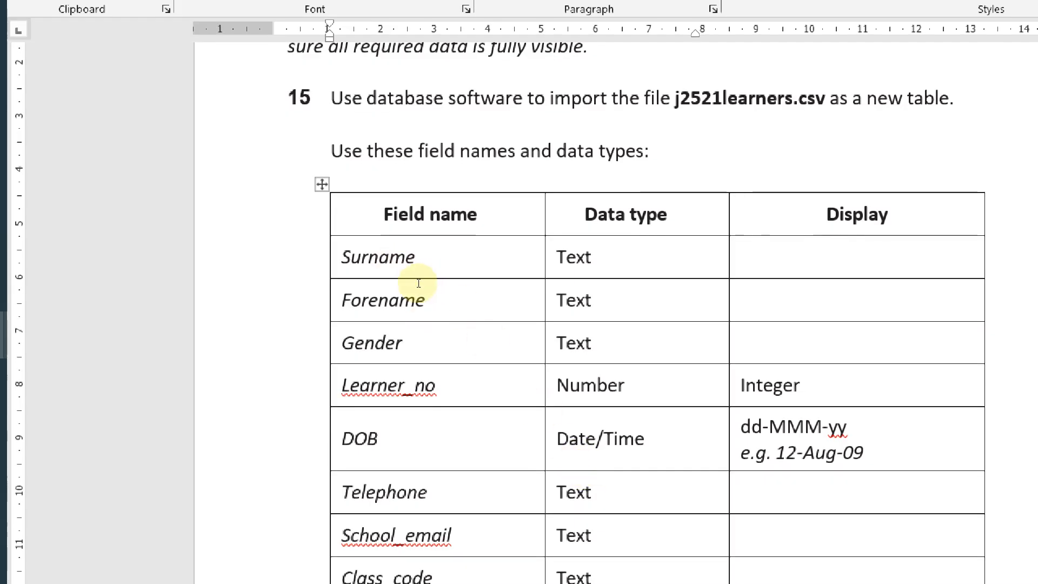
{"action": "key", "text": "alt+Tab"}
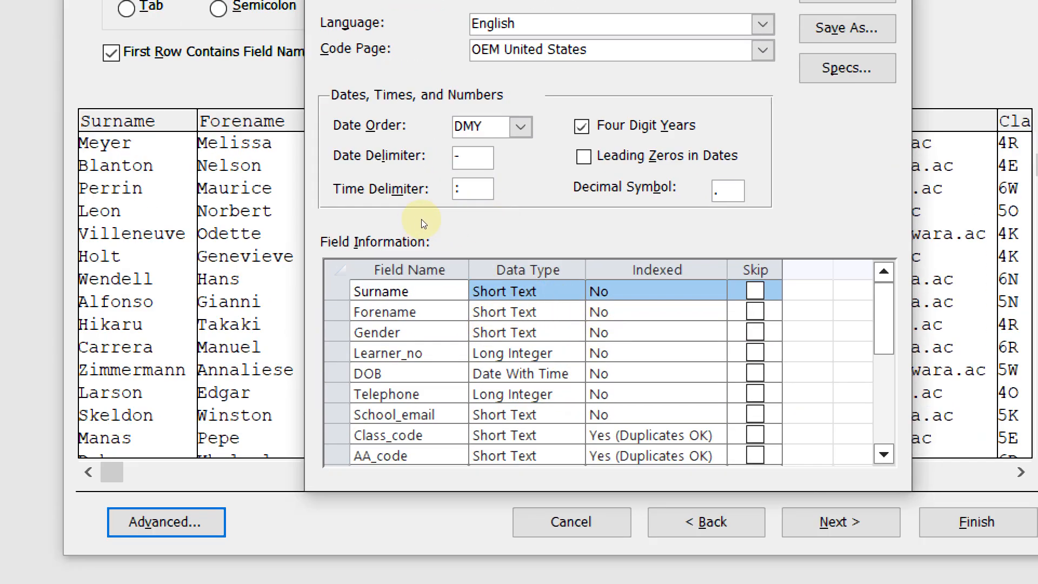
{"action": "left_click", "coordinate": [521, 127]}
{"action": "left_click", "coordinate": [520, 127]}
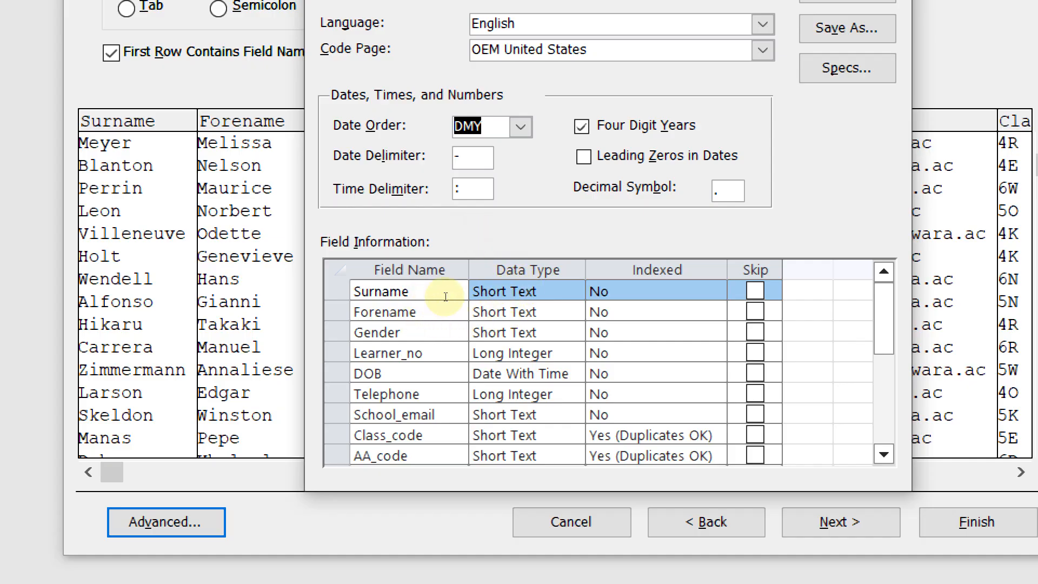
{"action": "left_click", "coordinate": [504, 300]}
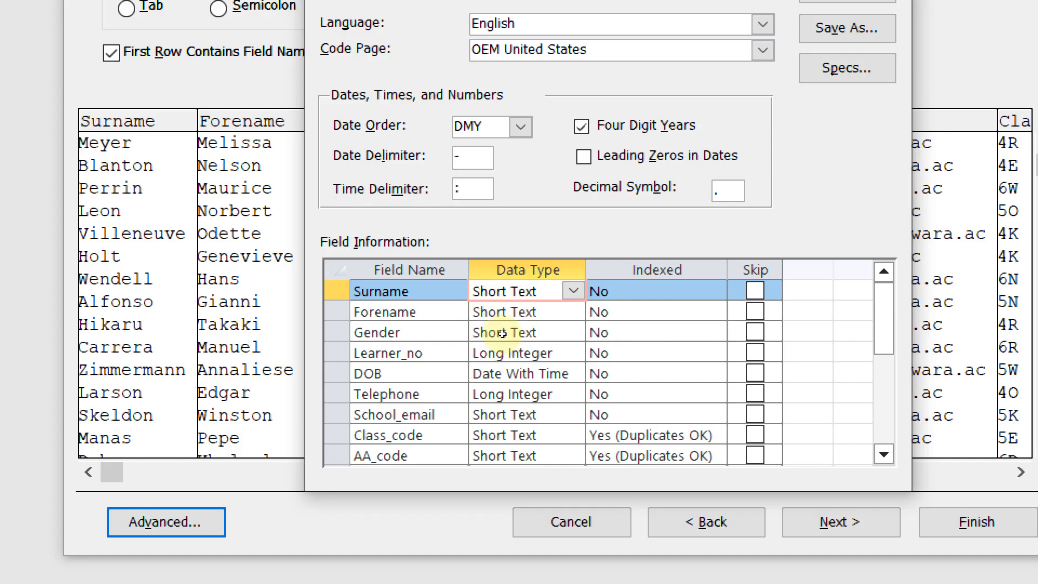
Compare Learner_no and Telephone field types with the required types in Word
{"action": "key", "text": "alt+Tab"}
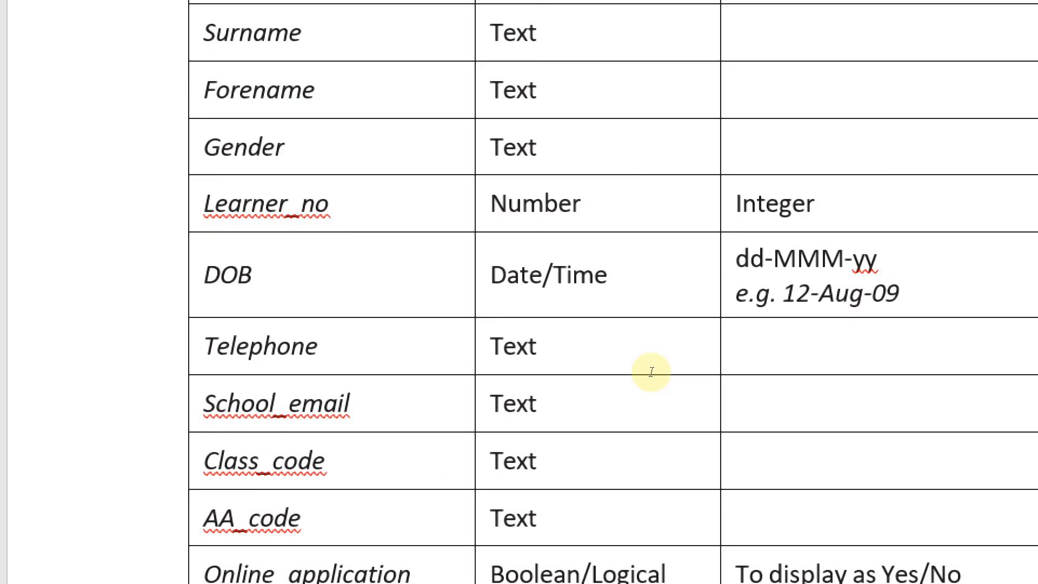
{"action": "key", "text": "alt+Tab"}
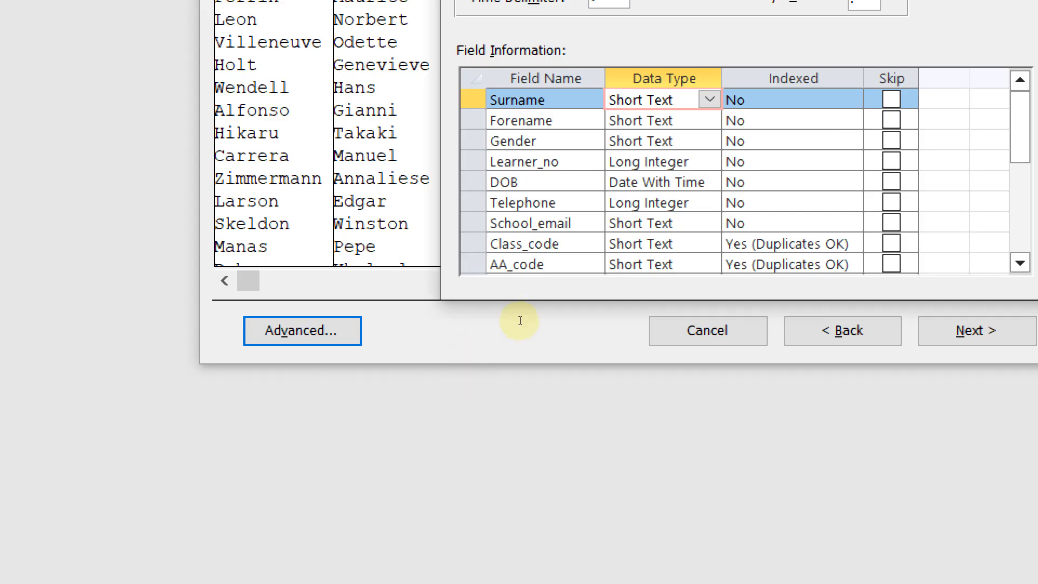
{"action": "key", "text": "Down"}
{"action": "key", "text": "Down"}
{"action": "key", "text": "Down"}
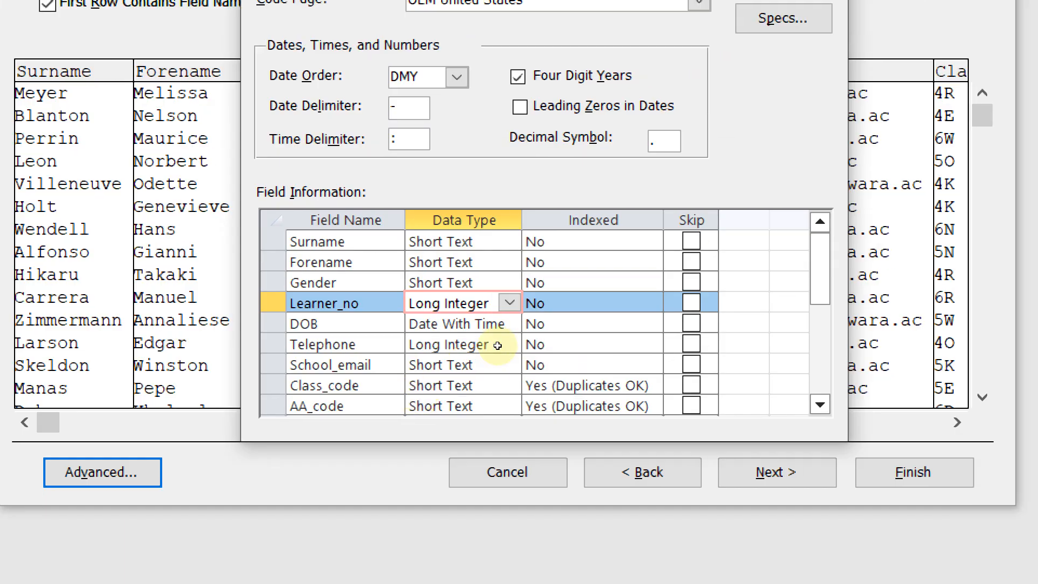
{"action": "key", "text": "alt+Tab"}
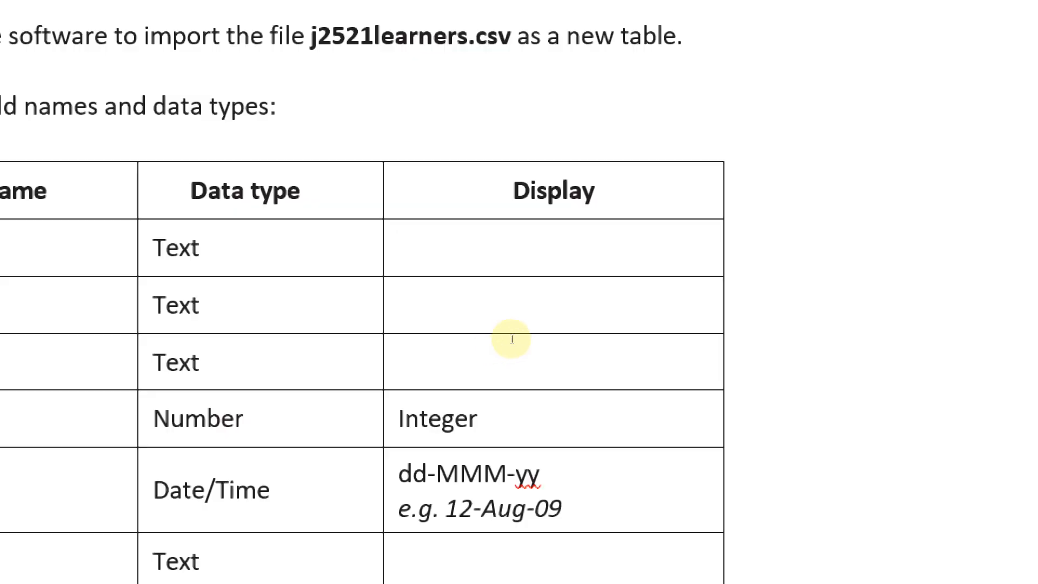
{"action": "key", "text": "alt+Tab"}
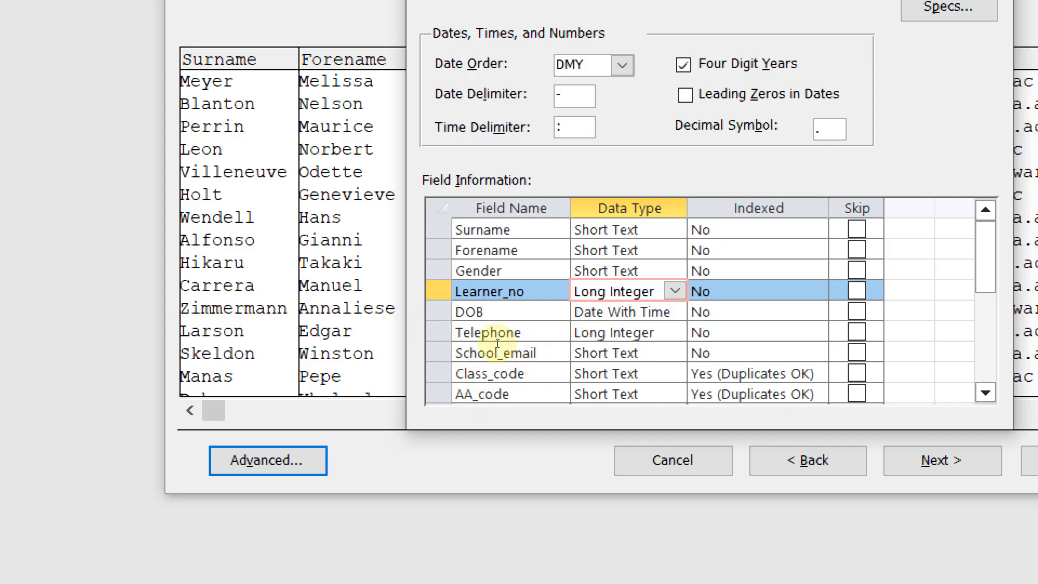
{"action": "left_click", "coordinate": [512, 355]}
{"action": "key", "text": "Up"}
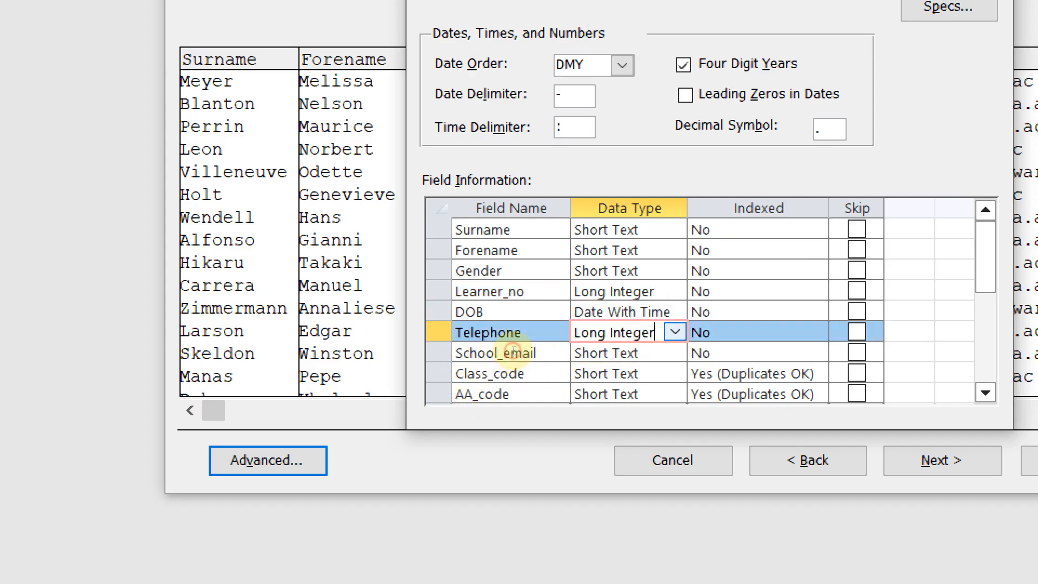
{"action": "key", "text": "alt+Tab"}
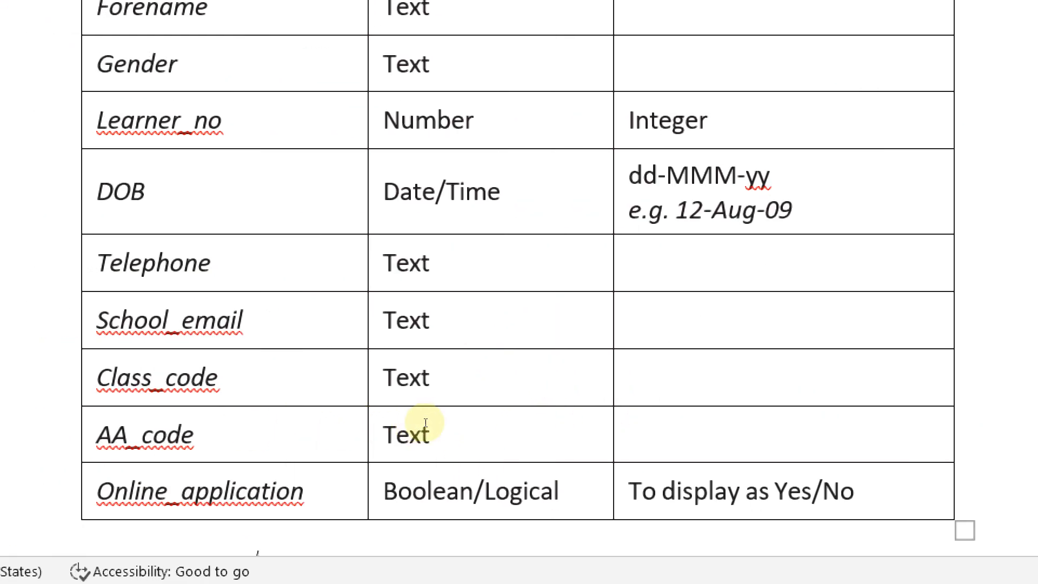
{"action": "key", "text": "alt+Tab"}
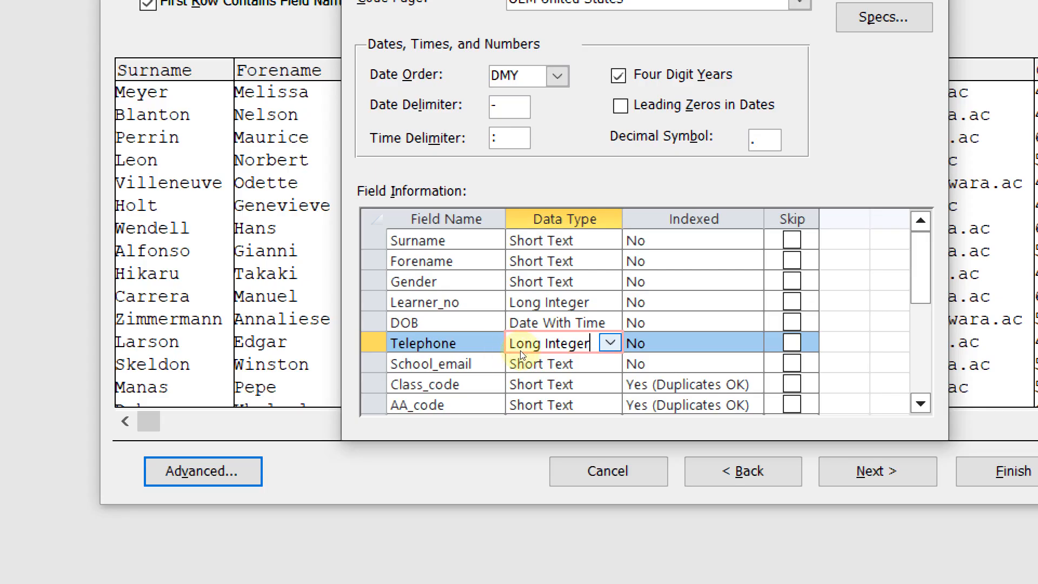
Change Telephone's data type to Short Text, matching its required Text type
{"action": "left_click", "coordinate": [519, 351]}
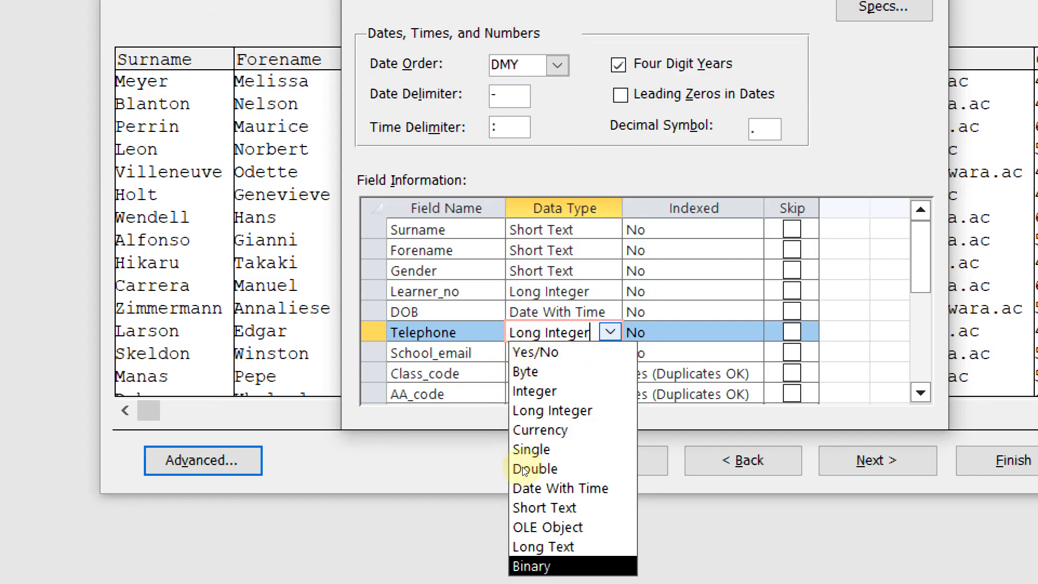
{"action": "key", "text": "Return"}
{"action": "scroll", "coordinate": [493, 330], "scroll_direction": "down", "scroll_amount": 1}
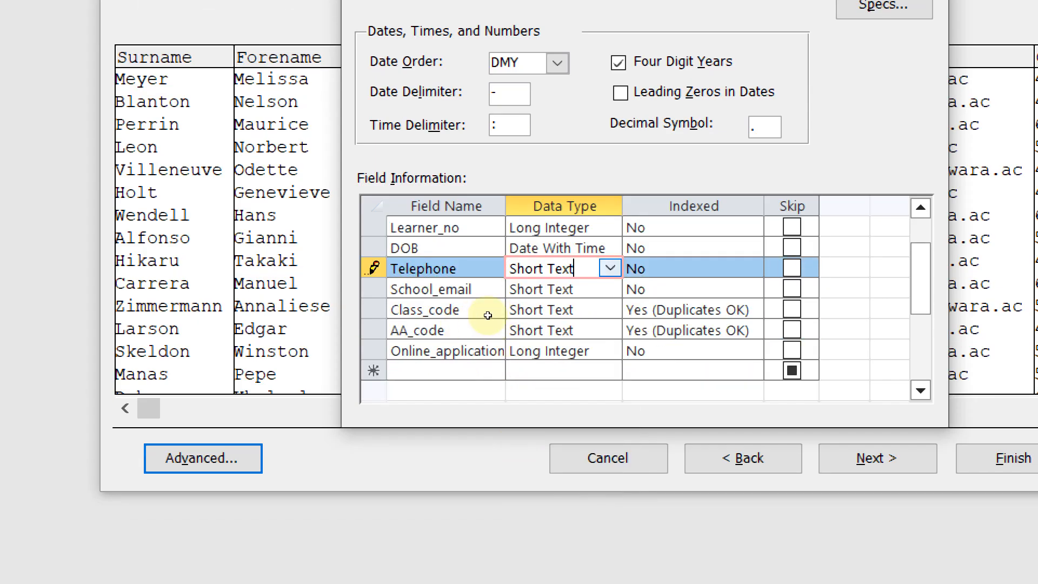
{"action": "key", "text": "alt+Tab"}
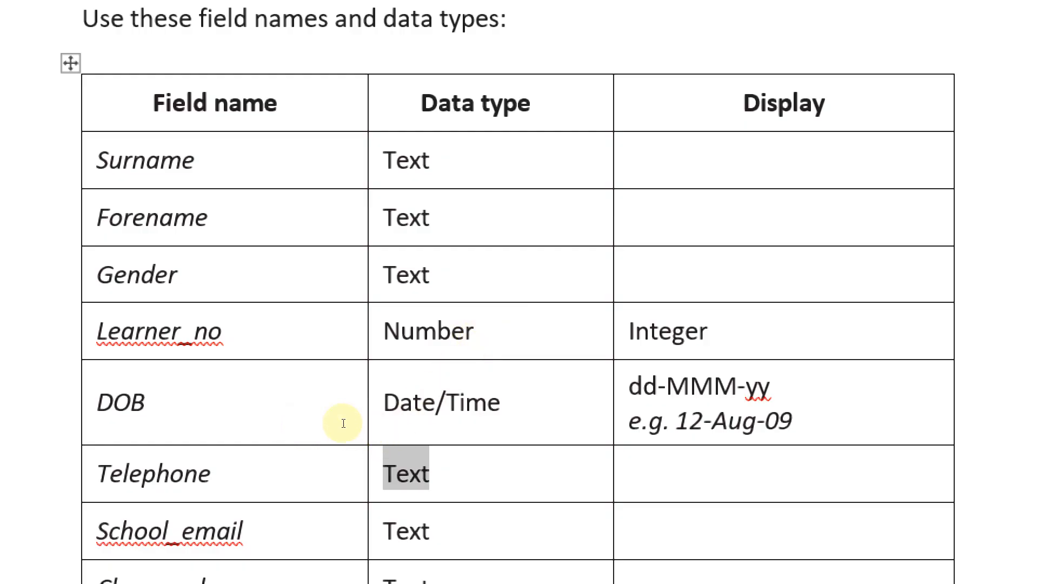
{"action": "left_click", "coordinate": [430, 422]}
{"action": "left_click_drag", "start_coordinate": [447, 416], "coordinate": [407, 425]}
{"action": "key", "text": "Right"}
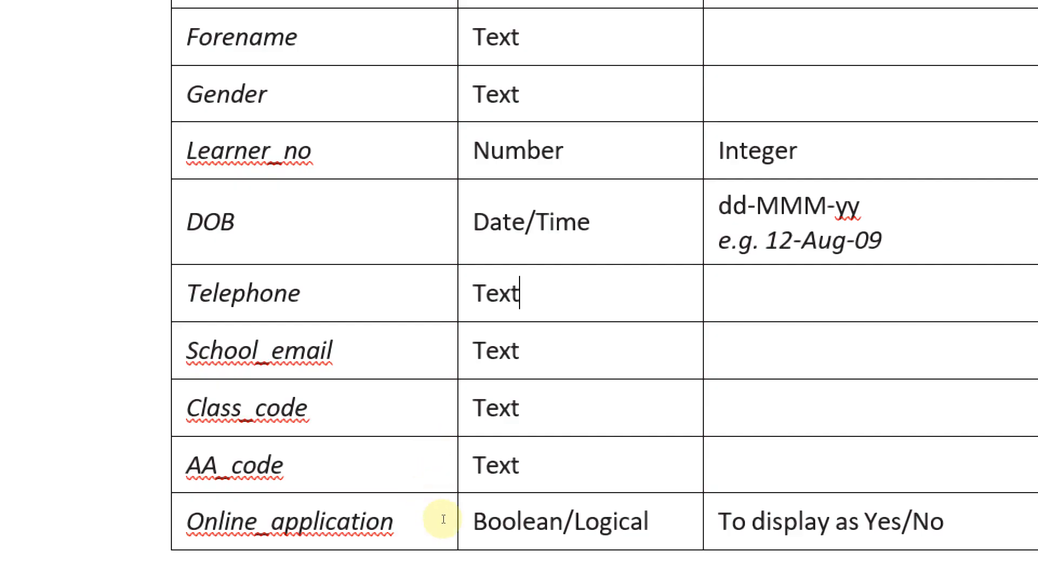
{"action": "key", "text": "alt+Tab"}
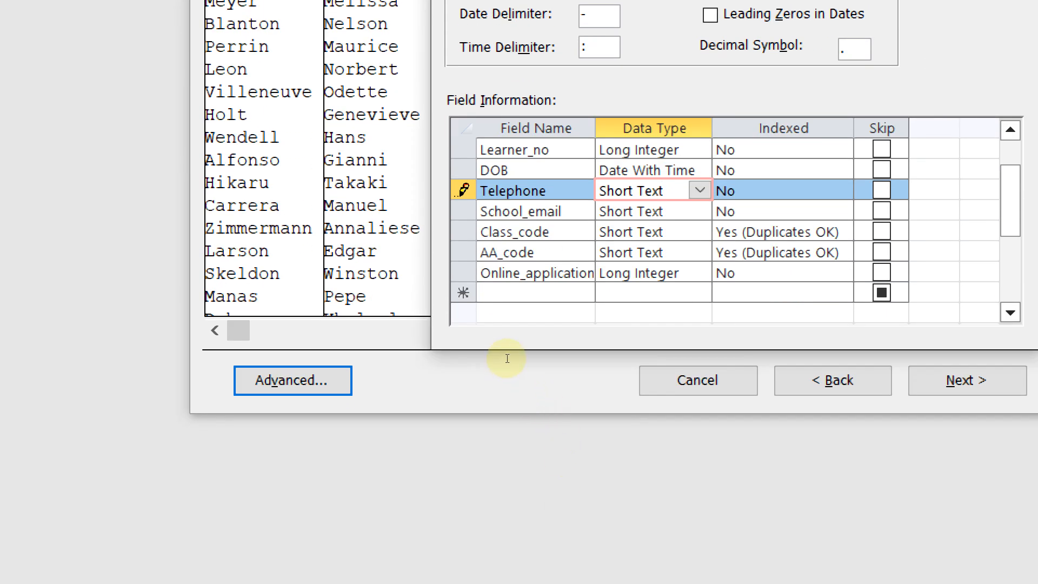
{"action": "left_click", "coordinate": [508, 359]}
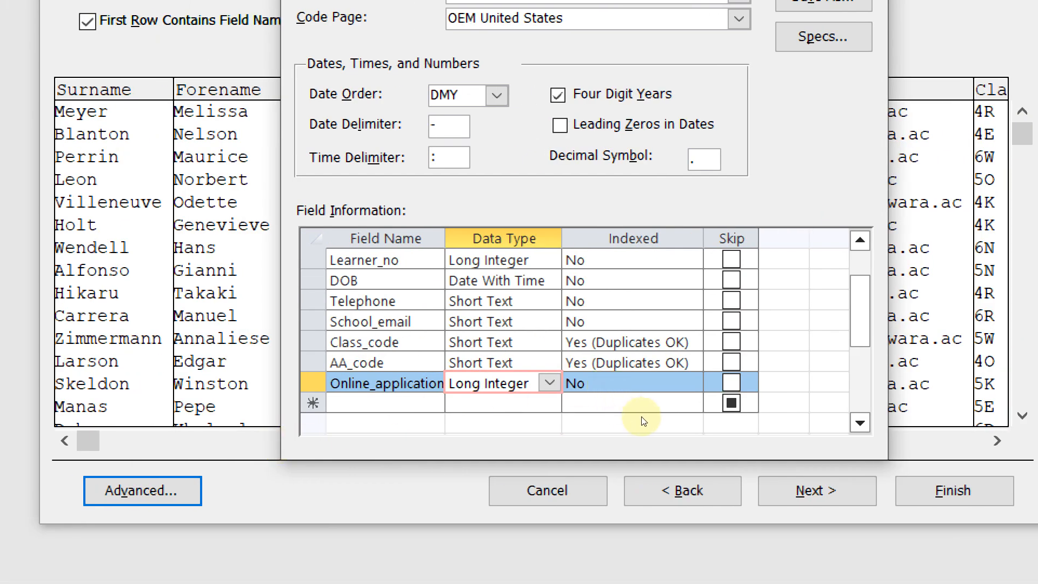
Set Online_application's data type to Yes/No and confirm the import specification
{"action": "left_click", "coordinate": [522, 361]}
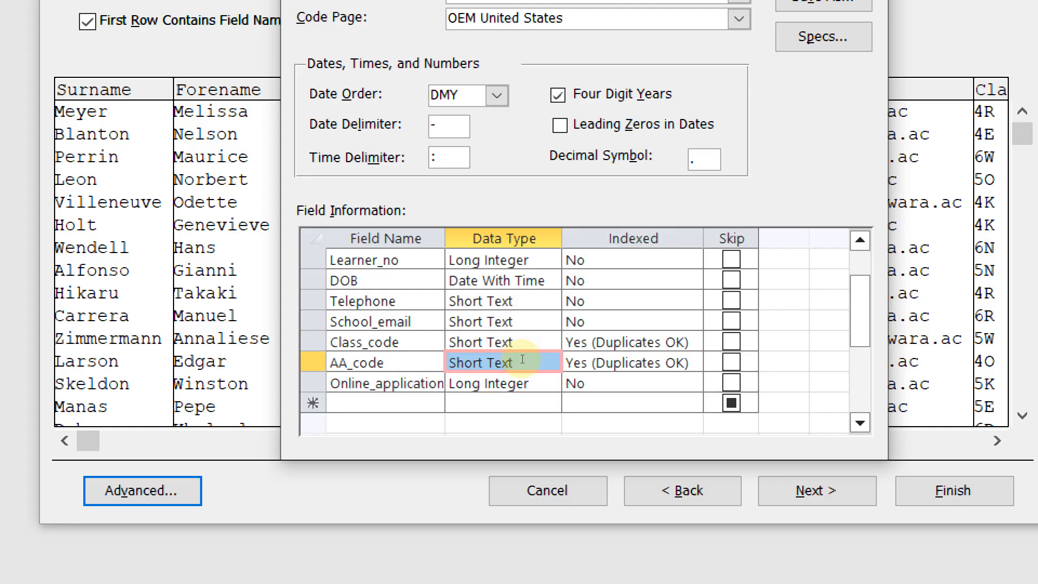
{"action": "key", "text": "Down"}
{"action": "key", "text": "alt+Down"}
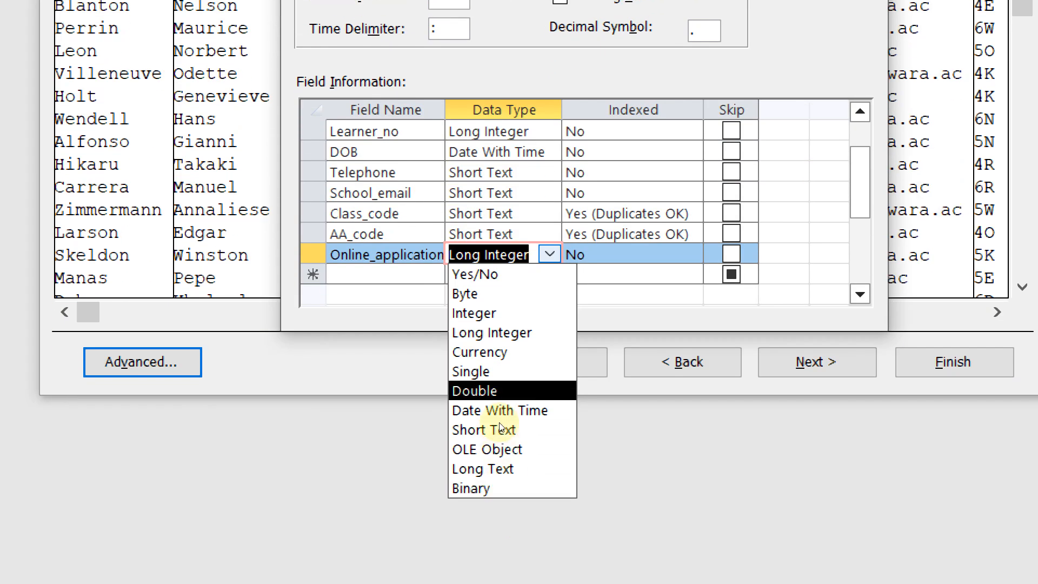
{"action": "key", "text": "Up"}
{"action": "key", "text": "Up"}
{"action": "key", "text": "Up"}
{"action": "key", "text": "Up"}
{"action": "key", "text": "Up"}
{"action": "key", "text": "Up"}
{"action": "key", "text": "Down"}
{"action": "key", "text": "Up"}
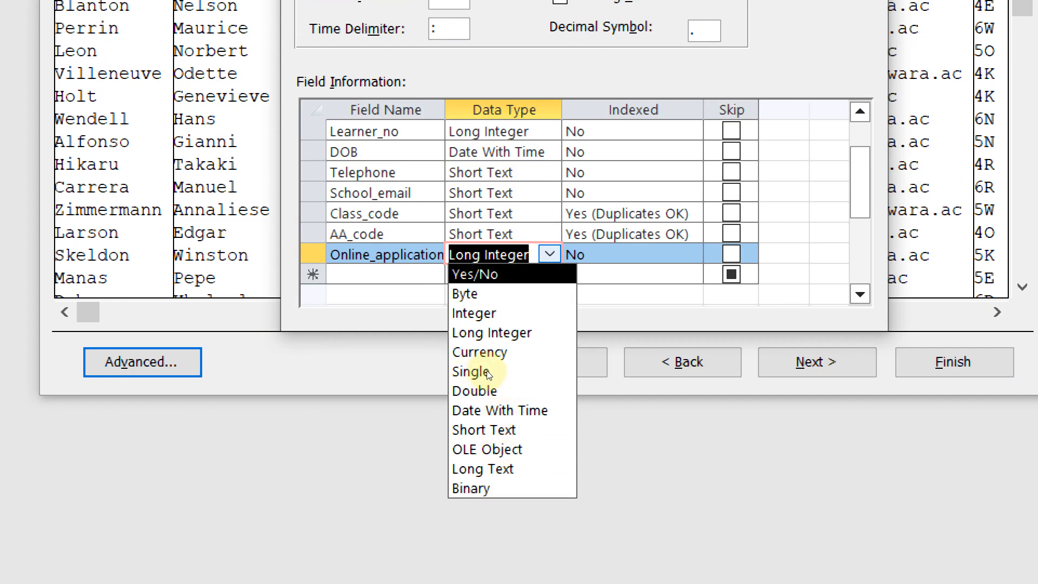
{"action": "key", "text": "Return"}
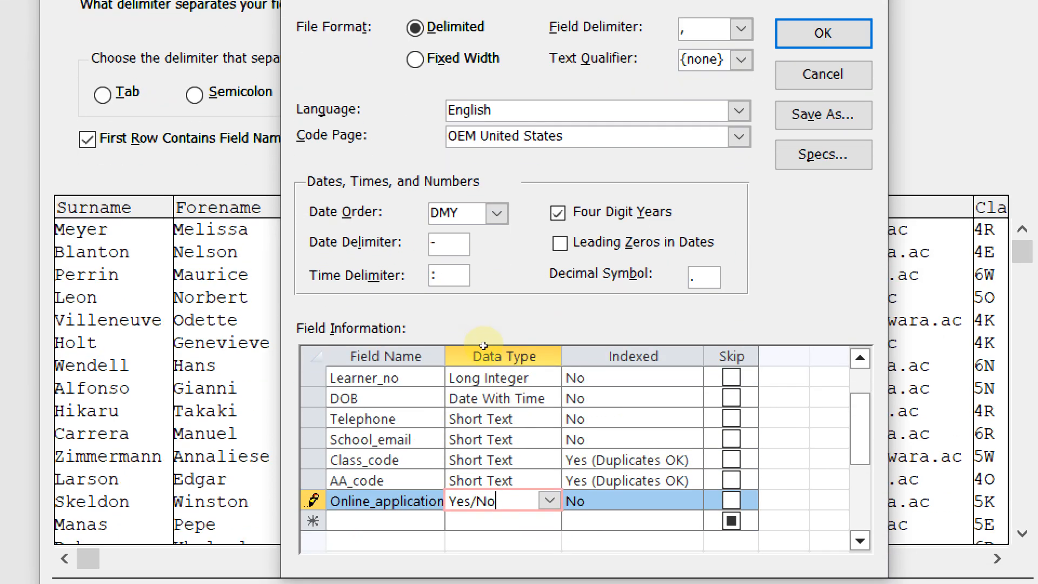
{"action": "scroll", "coordinate": [492, 400], "scroll_direction": "up", "scroll_amount": 1}
{"action": "key", "text": "Return"}
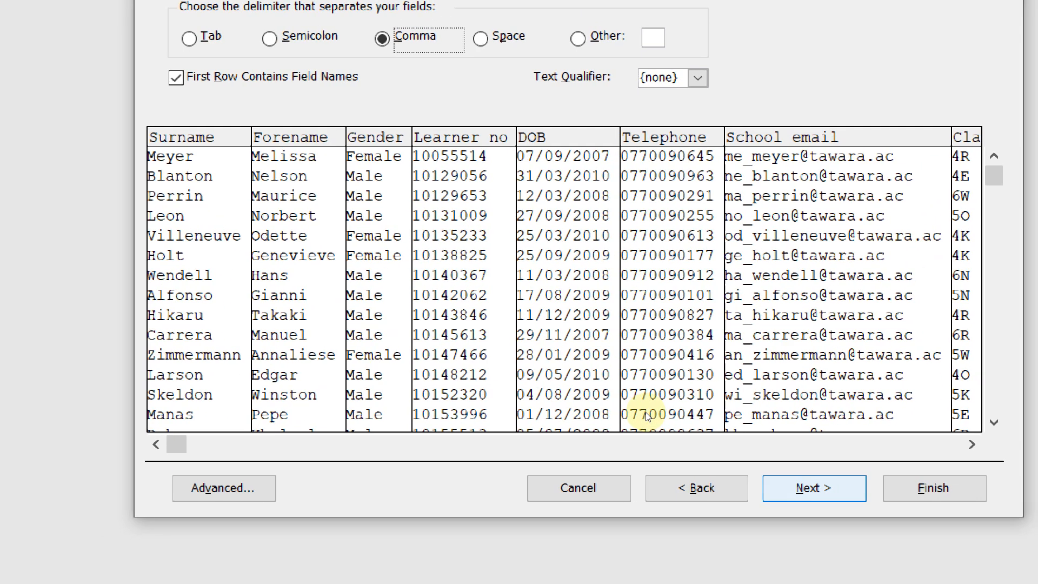
Review the Telephone, Gender and DOB field options, then advance to the primary key page
{"action": "left_click", "coordinate": [636, 404]}
{"action": "key", "text": "Return"}
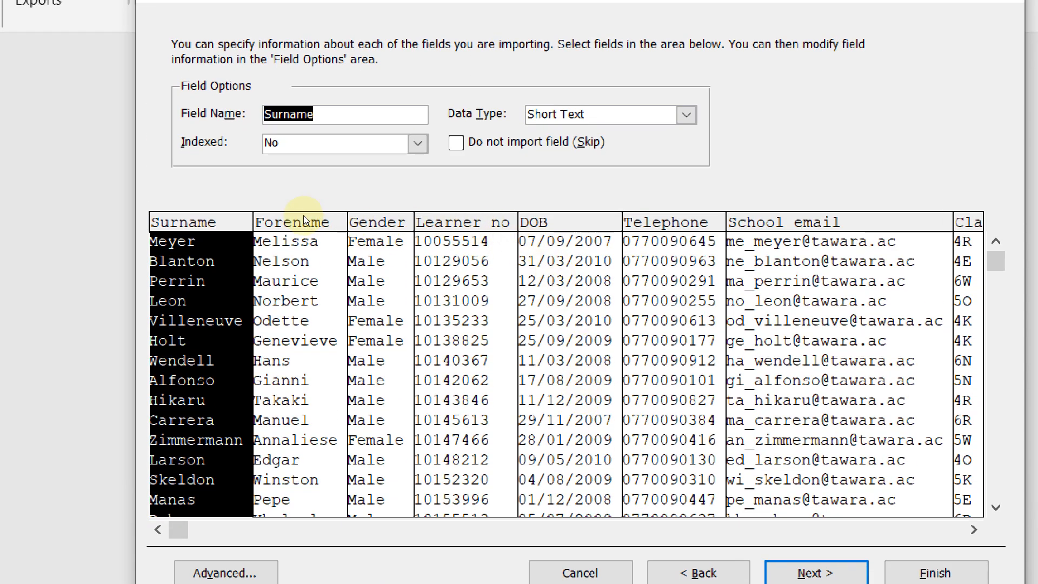
{"action": "left_click", "coordinate": [560, 237]}
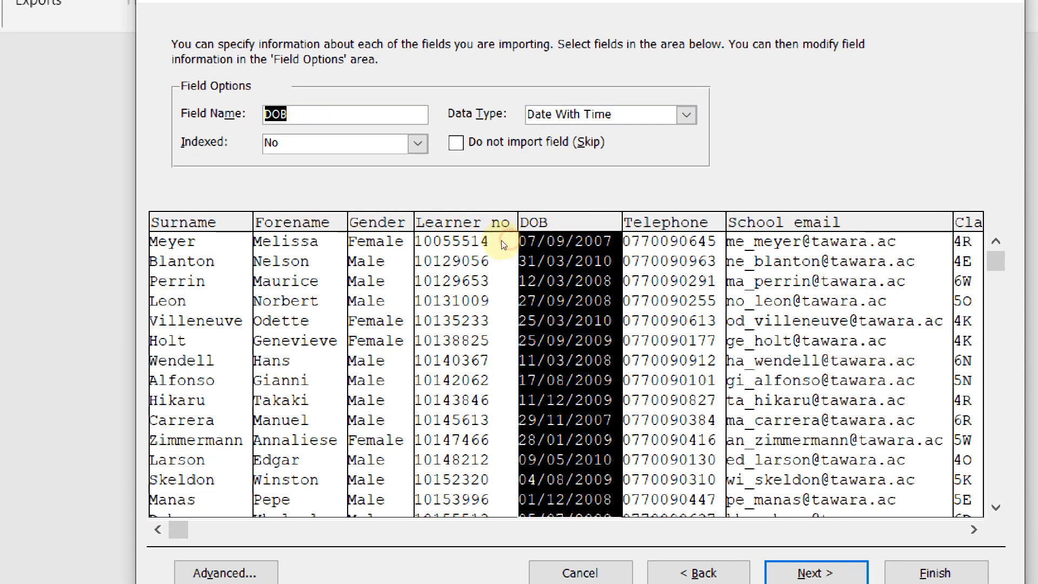
{"action": "left_click", "coordinate": [403, 260]}
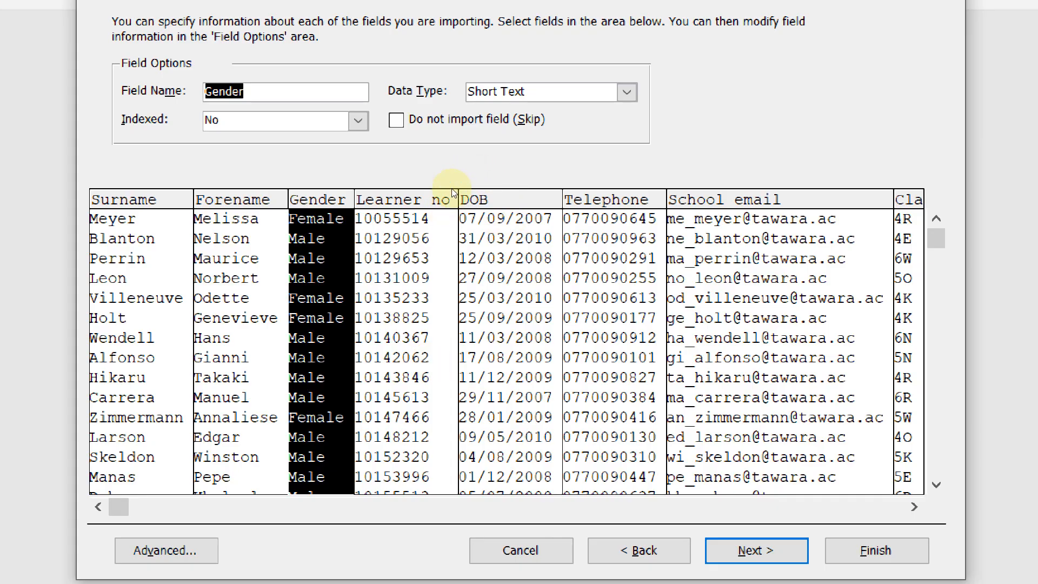
{"action": "left_click", "coordinate": [517, 219]}
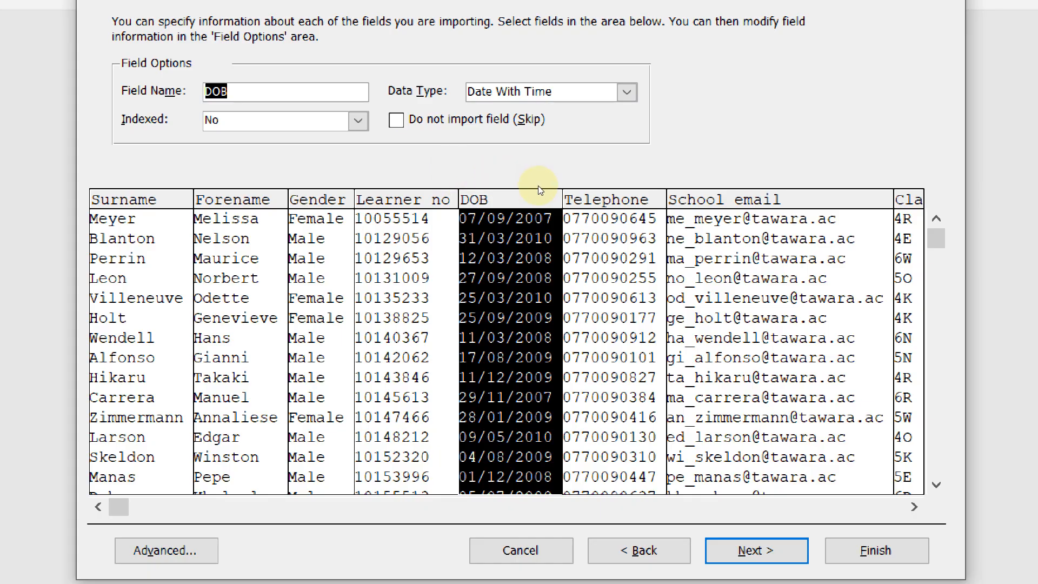
{"action": "key", "text": "alt+Tab"}
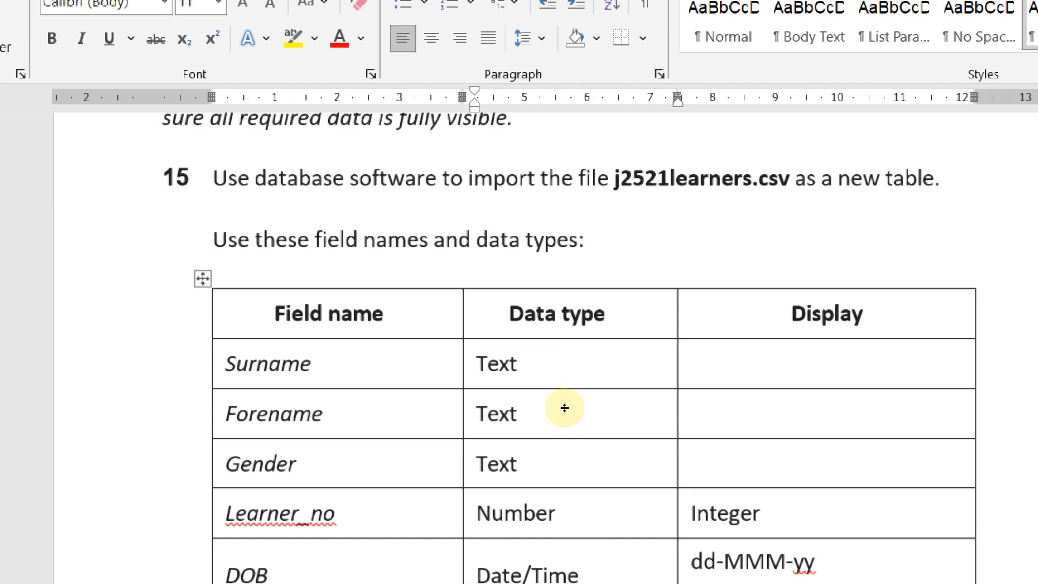
{"action": "key", "text": "alt+Tab"}
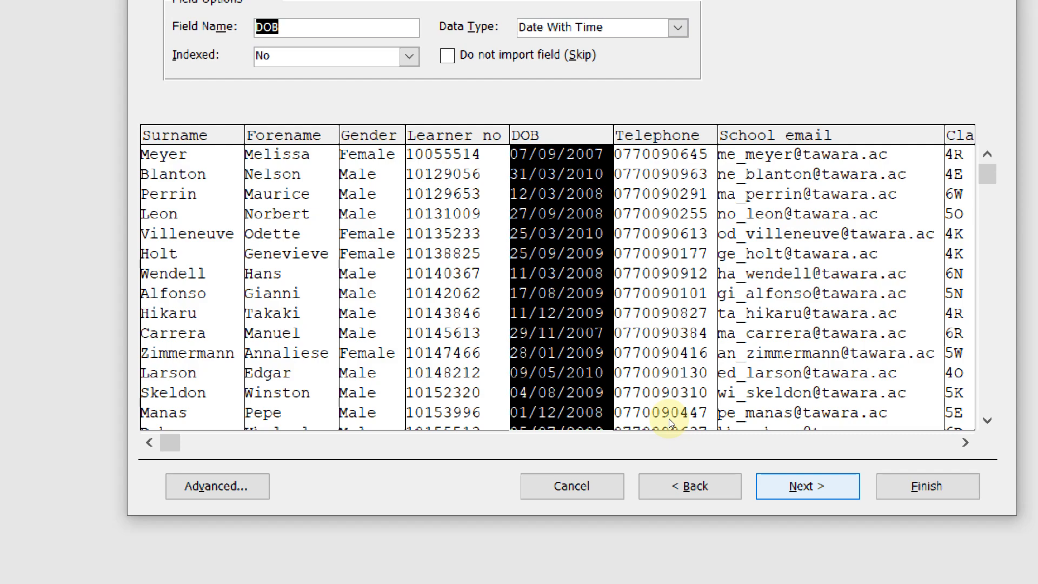
{"action": "key", "text": "Return"}
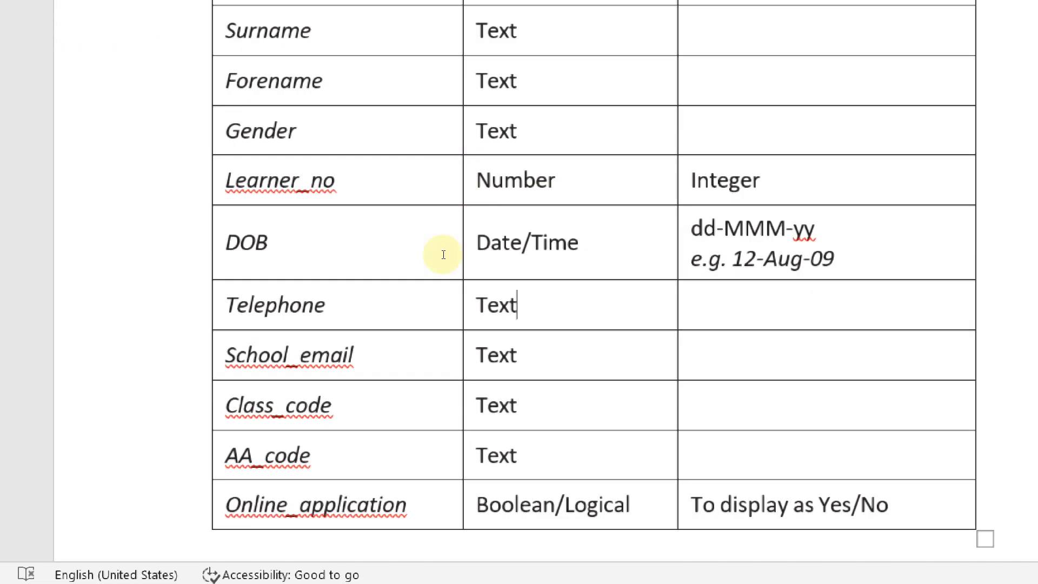
Choose my own primary key as Learner_no and advance to the final import step
{"action": "scroll", "coordinate": [496, 464], "scroll_direction": "down", "scroll_amount": 5}
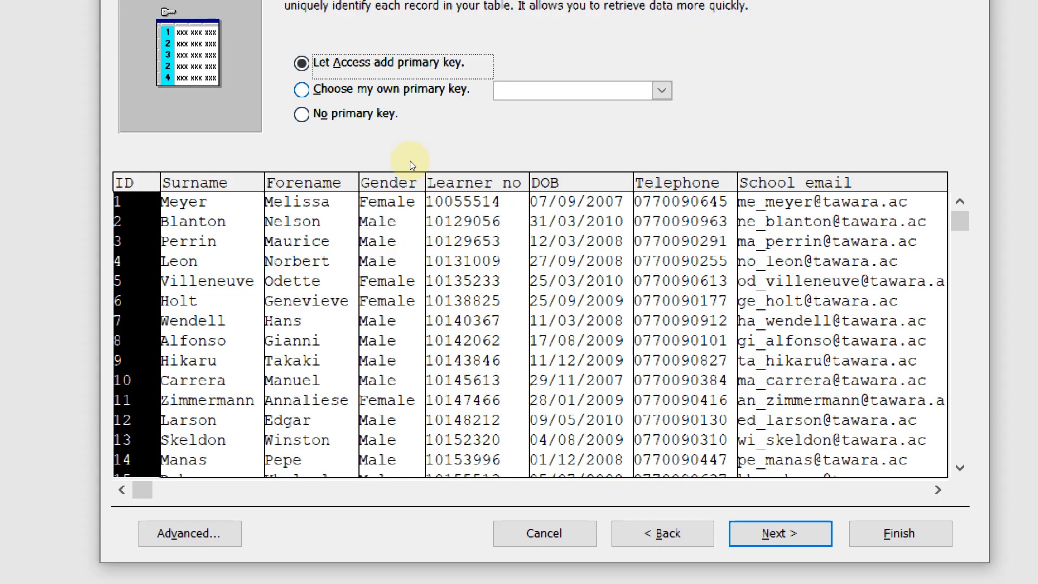
{"action": "key", "text": "alt+c"}
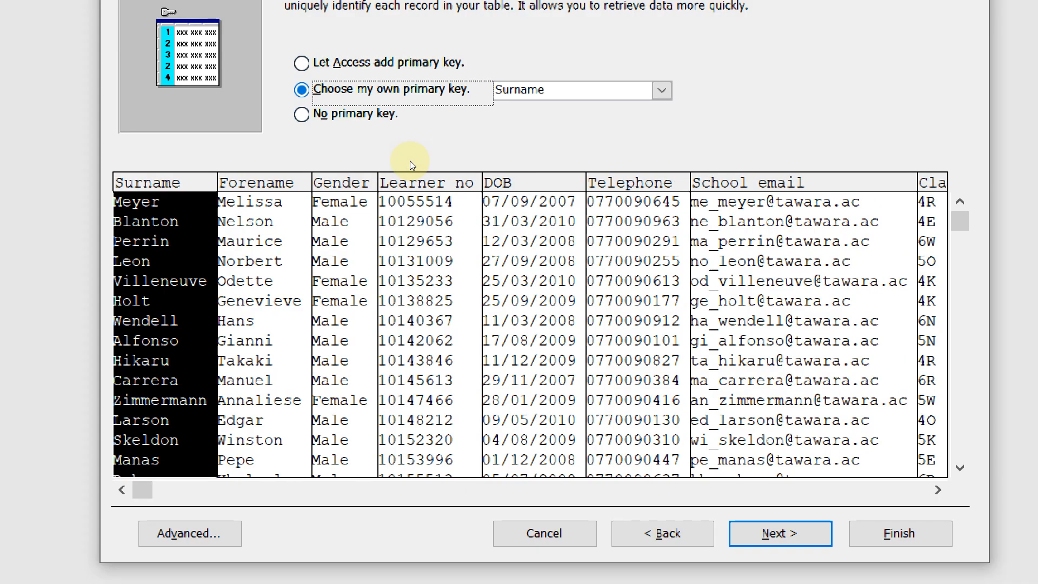
{"action": "left_click", "coordinate": [466, 212]}
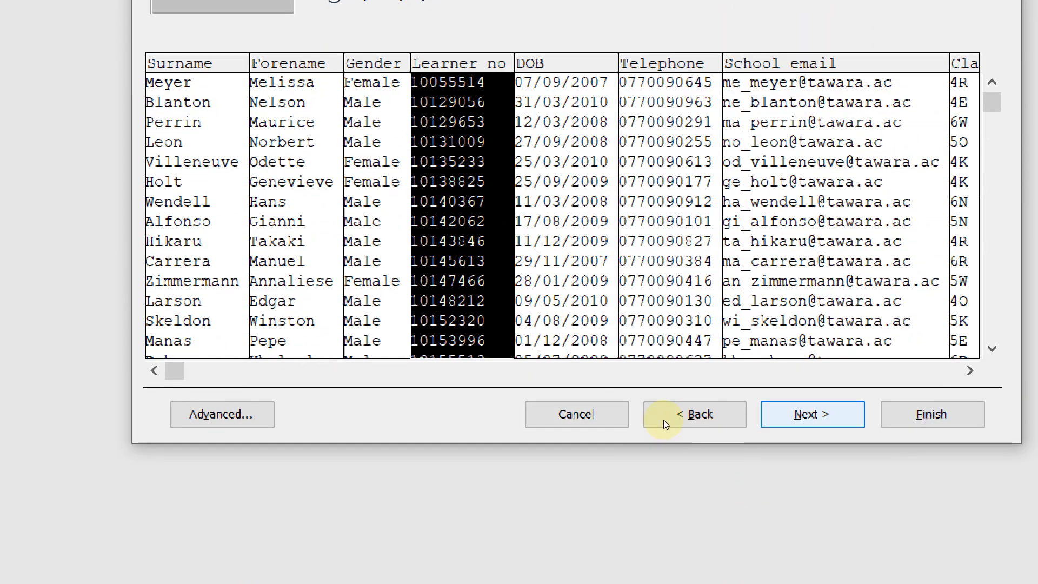
{"action": "key", "text": "Return"}
{"action": "key", "text": "Return"}
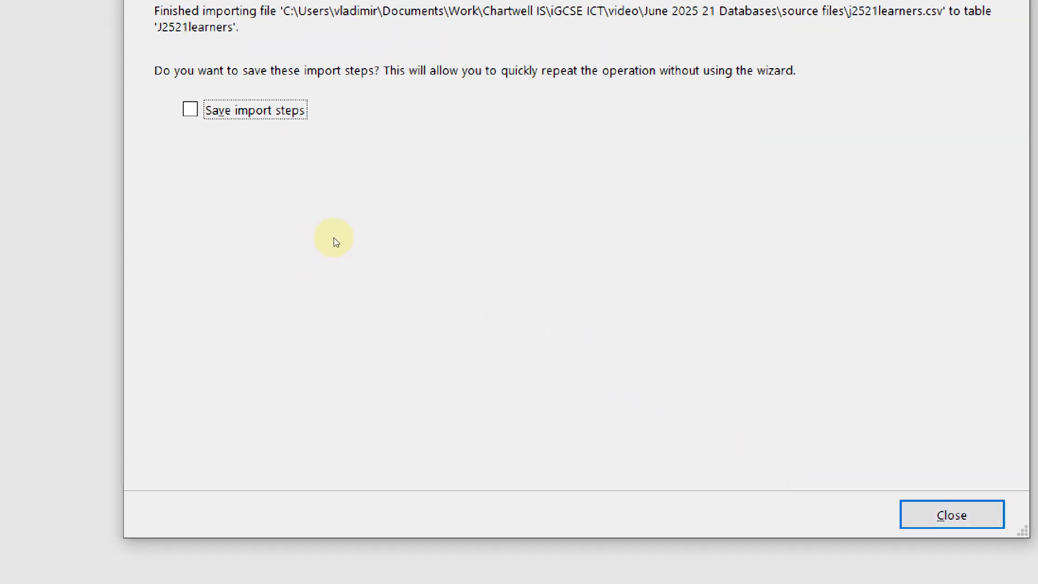
Close the import summary without saving steps and open the J2521learners table's records
{"action": "key", "text": "Return"}
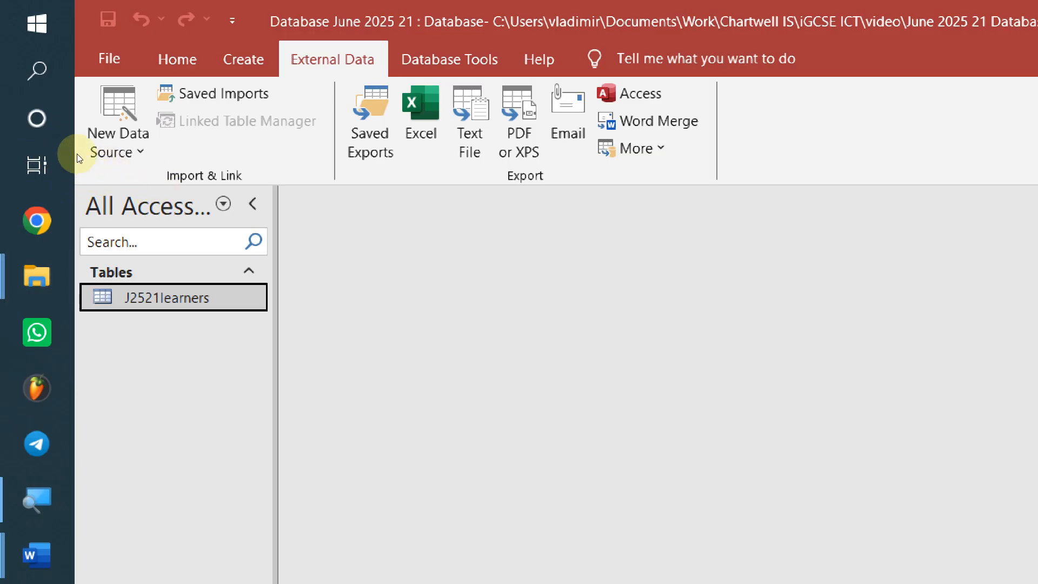
{"action": "double_click", "coordinate": [87, 173]}
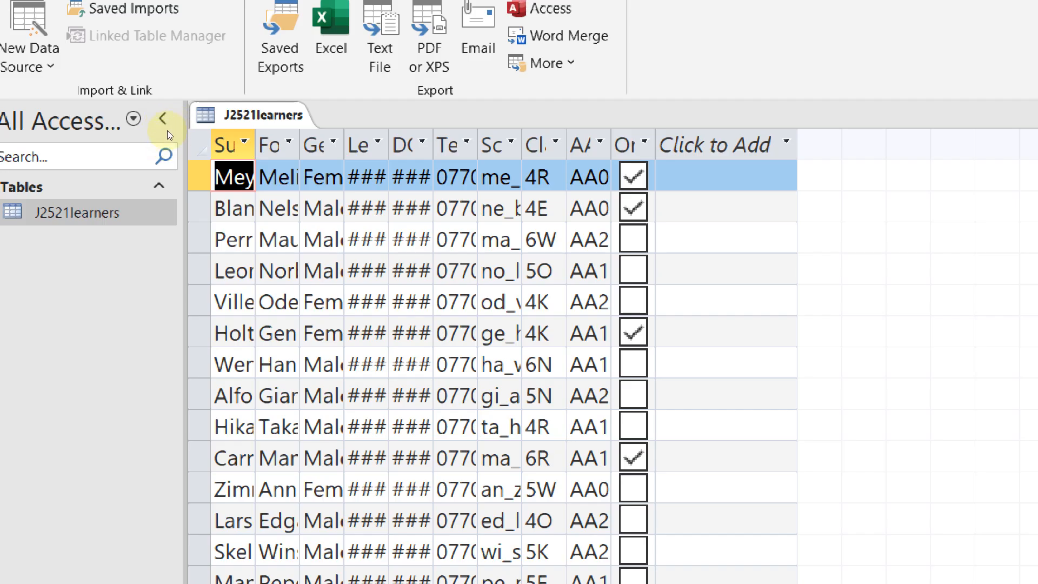
Autofit all J2521learners columns to their contents, then bring the Word task sheet forward
{"action": "key", "text": "ctrl+a"}
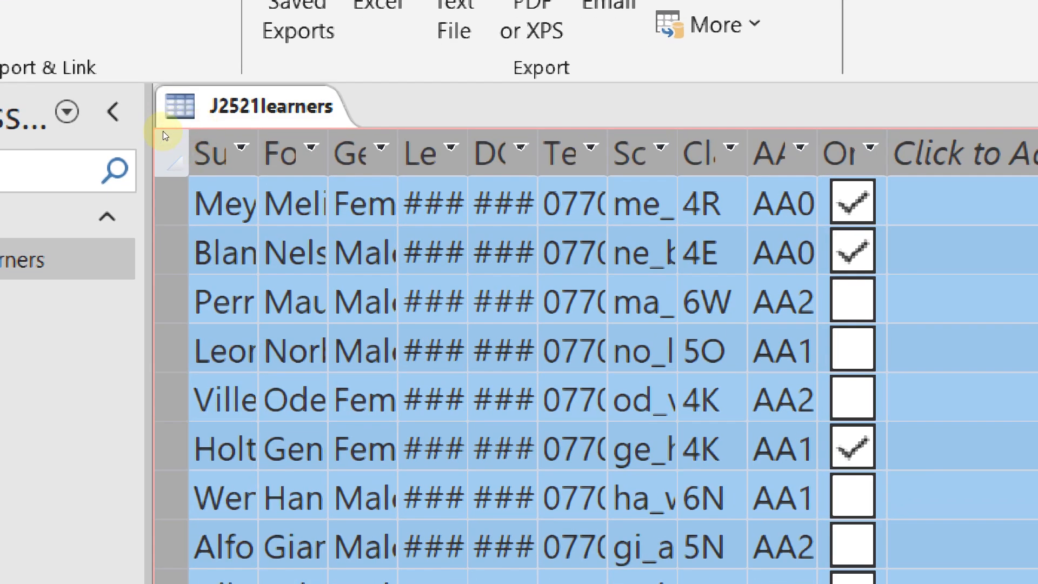
{"action": "double_click", "coordinate": [198, 133]}
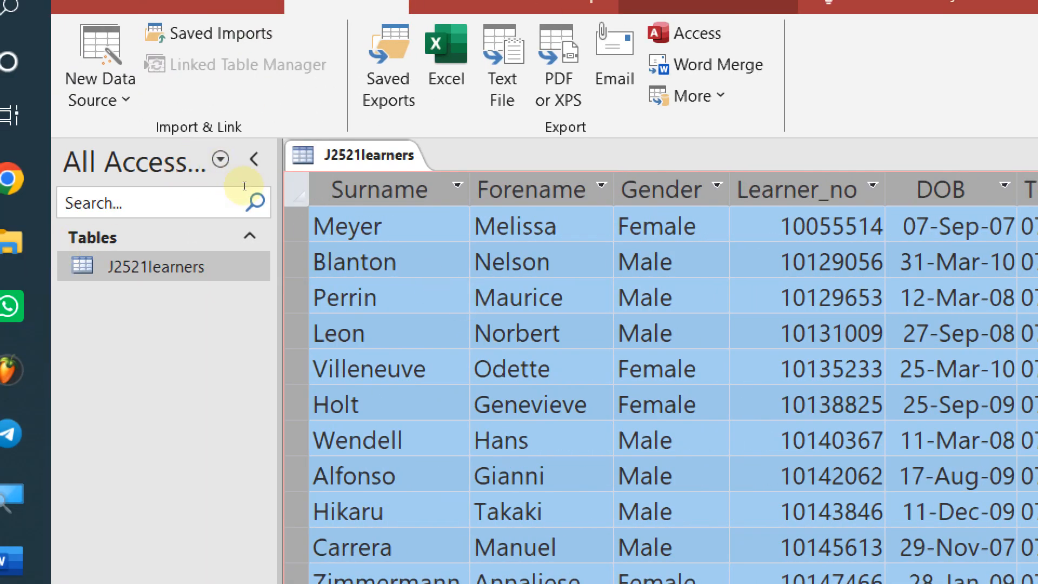
{"action": "left_click", "coordinate": [378, 297]}
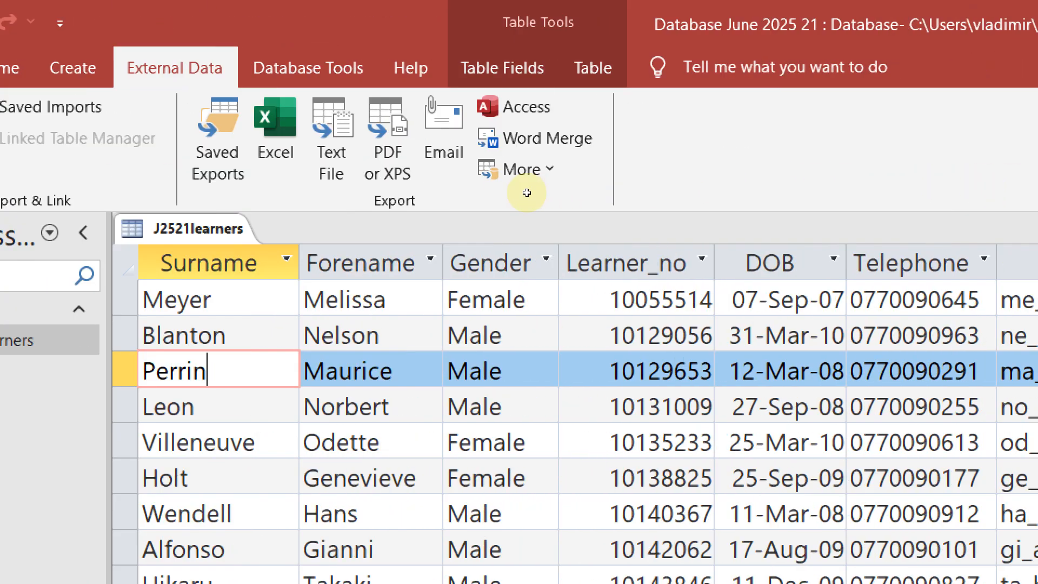
{"action": "key", "text": "alt+Tab"}
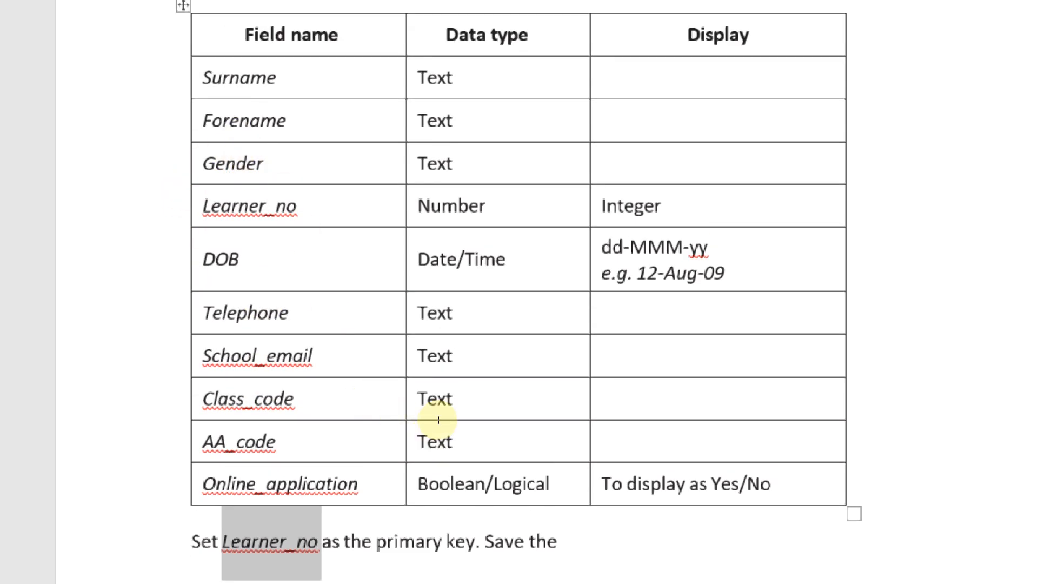
Read the DOB dd-MMM-yy format and Yes/No display requirements in Word, then return to Access
{"action": "scroll", "coordinate": [388, 398], "scroll_direction": "up", "scroll_amount": 2}
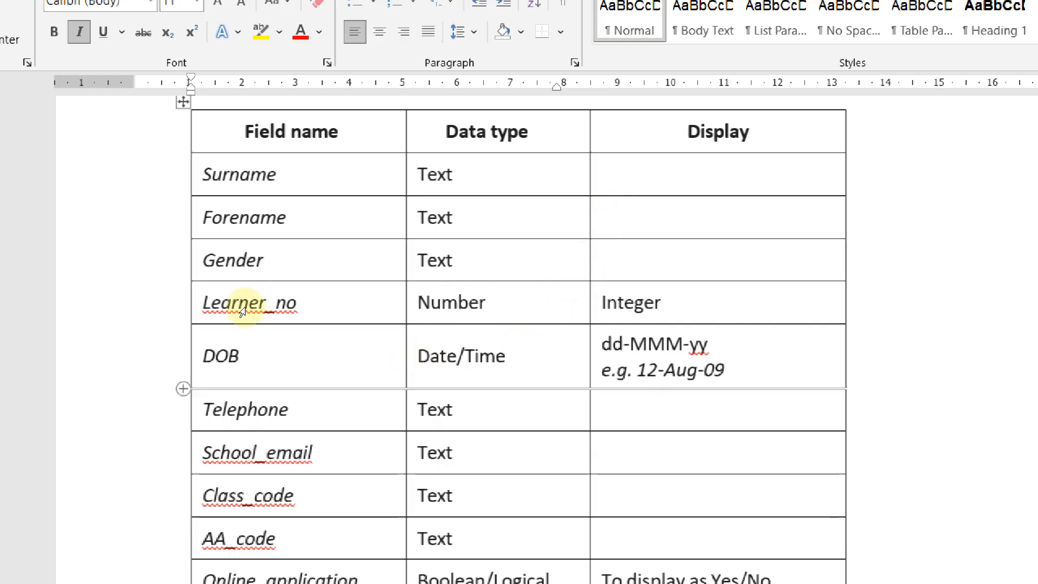
{"action": "left_click_drag", "start_coordinate": [241, 356], "coordinate": [204, 356]}
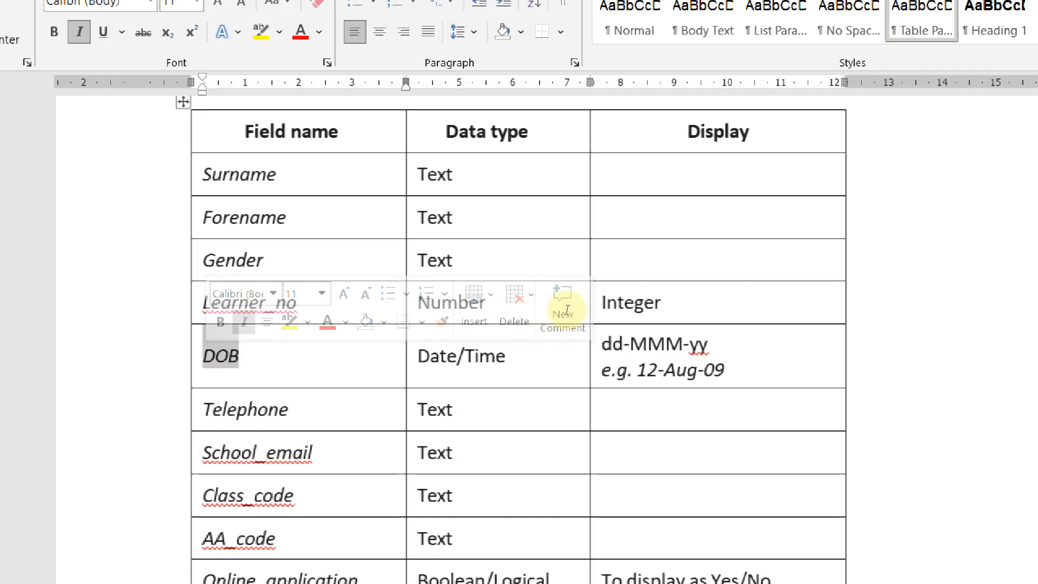
{"action": "left_click", "coordinate": [531, 287]}
{"action": "left_click_drag", "start_coordinate": [581, 286], "coordinate": [707, 346]}
{"action": "left_click", "coordinate": [712, 344]}
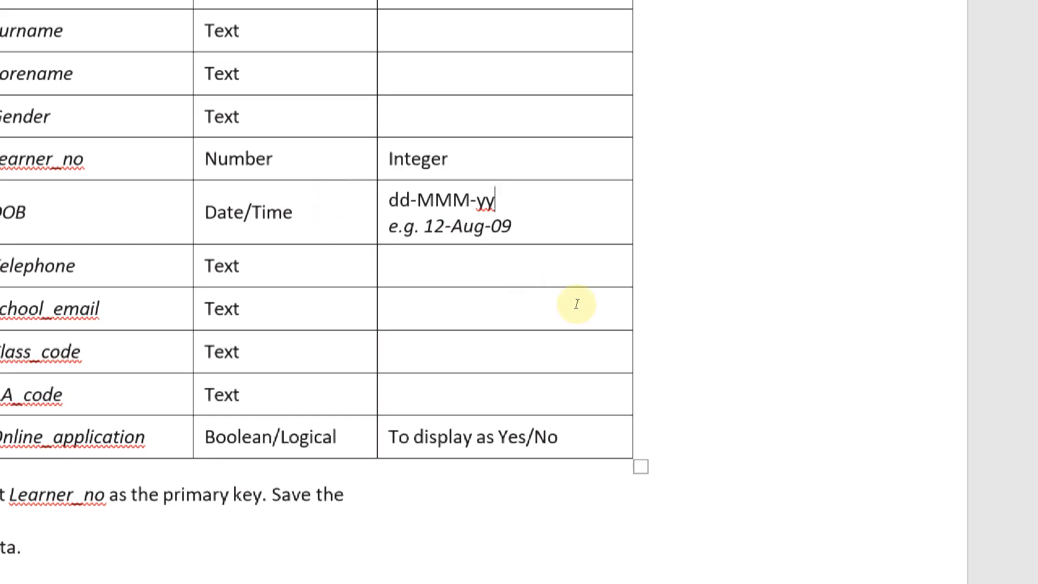
{"action": "left_click_drag", "start_coordinate": [576, 300], "coordinate": [598, 303]}
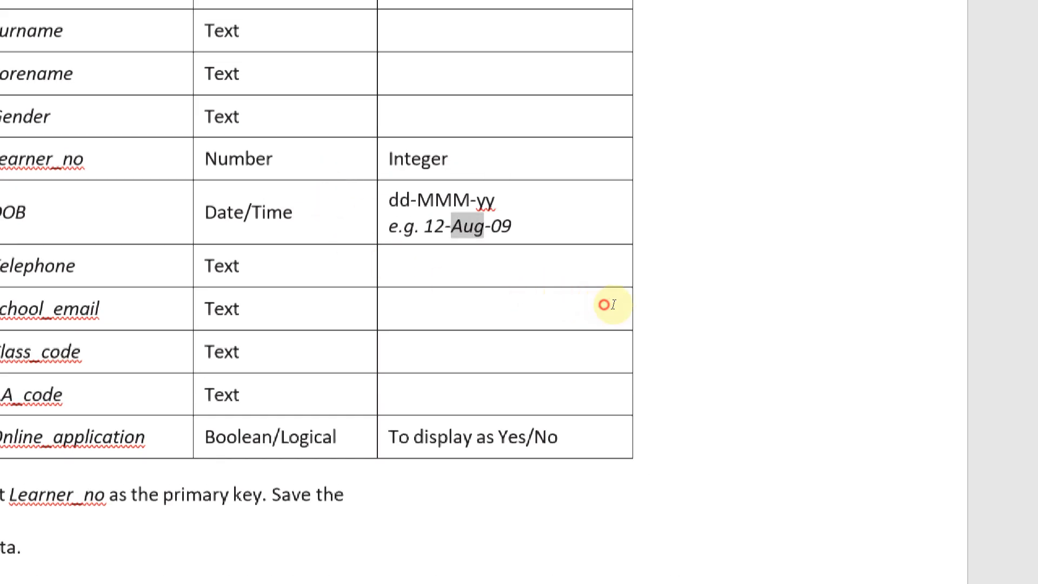
{"action": "double_click", "coordinate": [609, 320]}
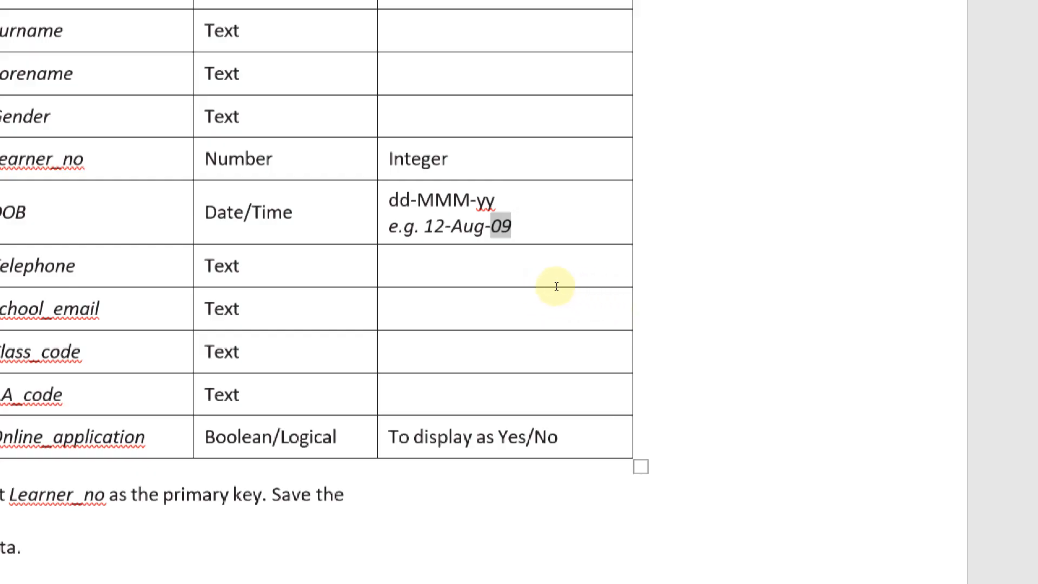
{"action": "key", "text": "Up"}
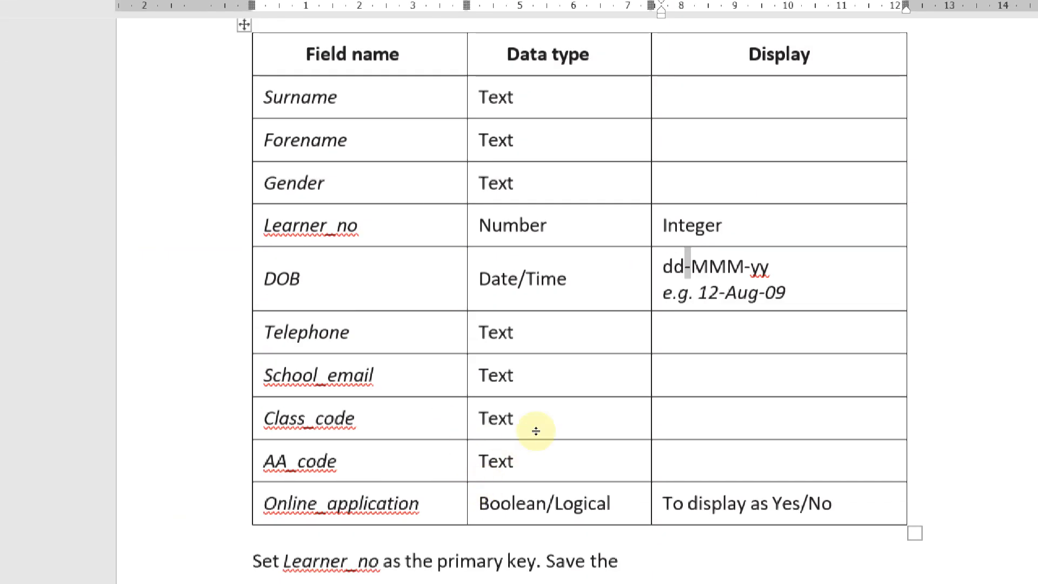
{"action": "left_click_drag", "start_coordinate": [537, 446], "coordinate": [619, 456]}
{"action": "left_click", "coordinate": [591, 440]}
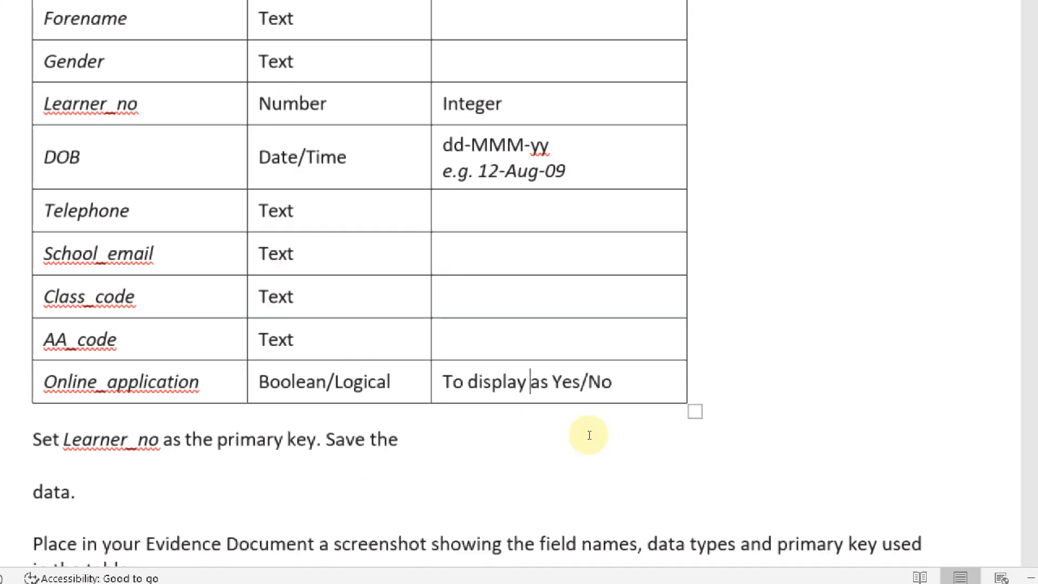
{"action": "key", "text": "alt+Tab"}
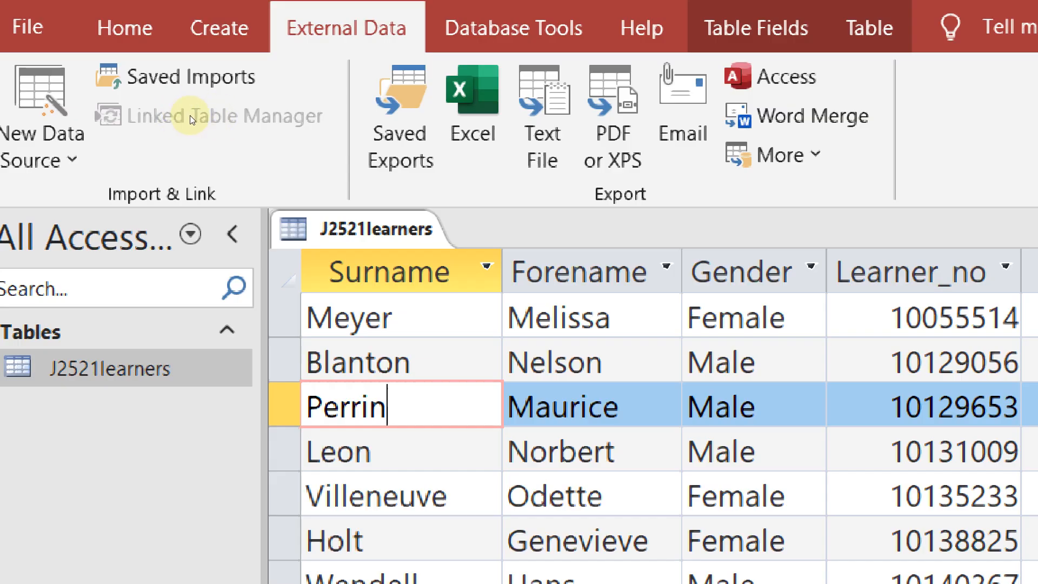
Open J2521learners in design view and set the DOB field's Format to Medium Date
{"action": "right_click", "coordinate": [389, 232]}
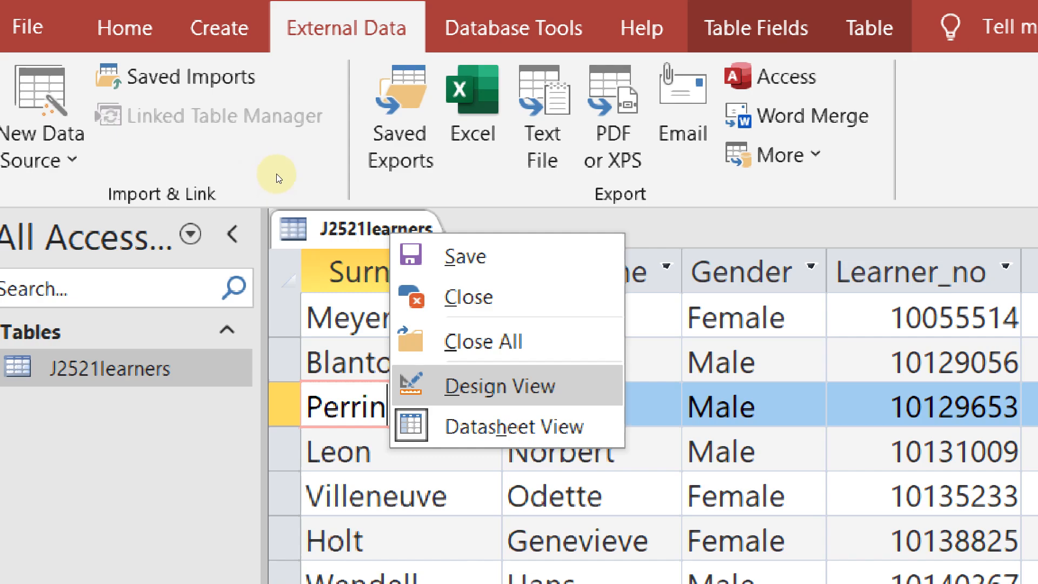
{"action": "left_click", "coordinate": [500, 386]}
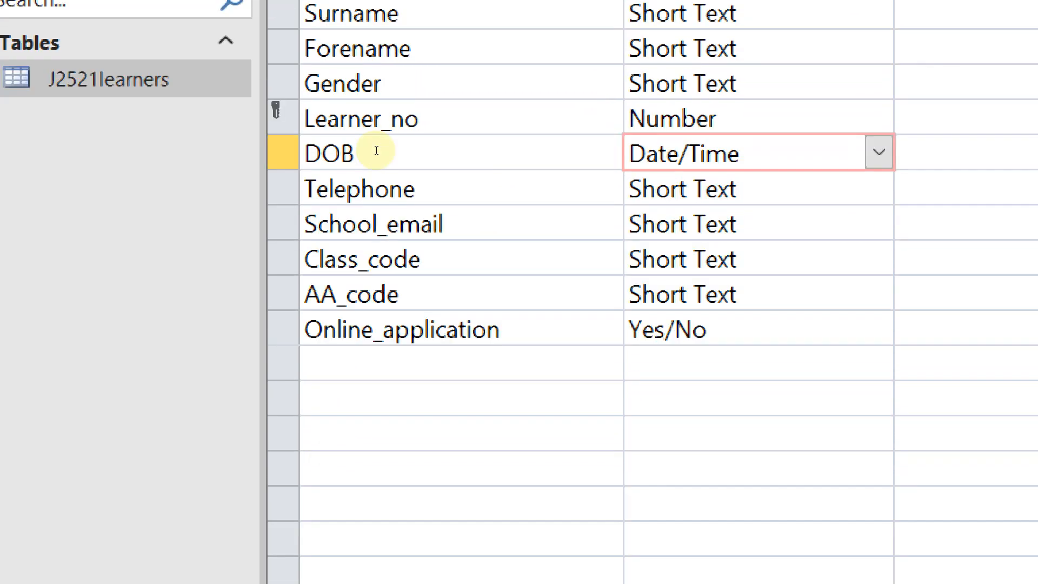
{"action": "key", "text": "F6"}
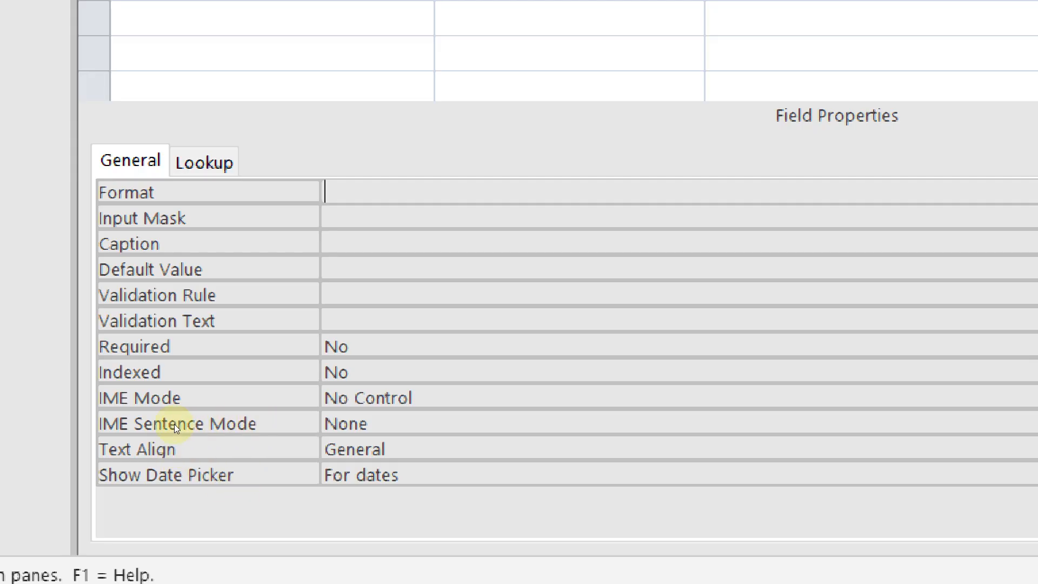
{"action": "key", "text": "alt+Down"}
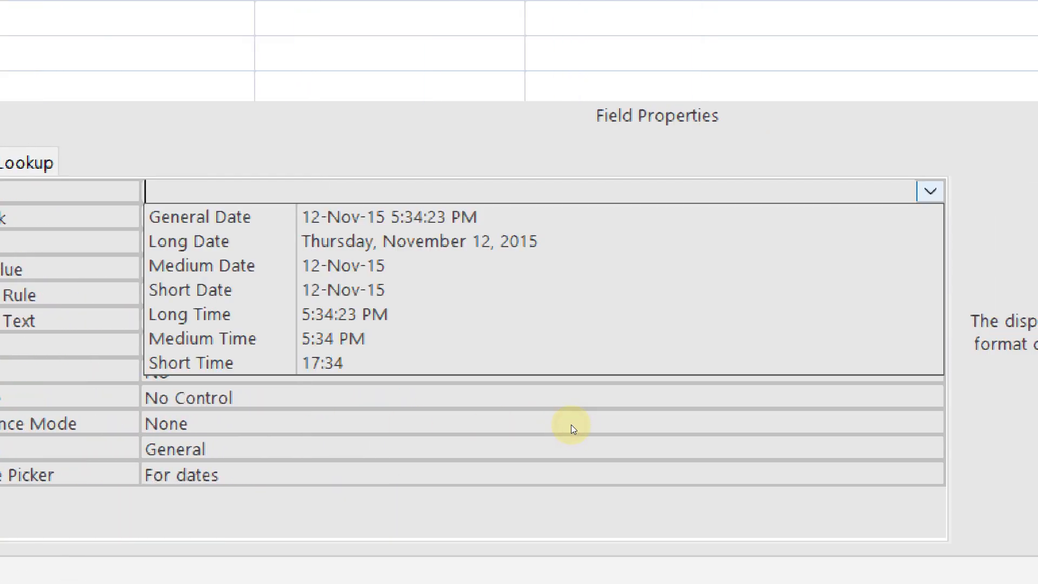
{"action": "key", "text": "Down"}
{"action": "key", "text": "Down"}
{"action": "key", "text": "Down"}
{"action": "key", "text": "Down"}
{"action": "key", "text": "Down"}
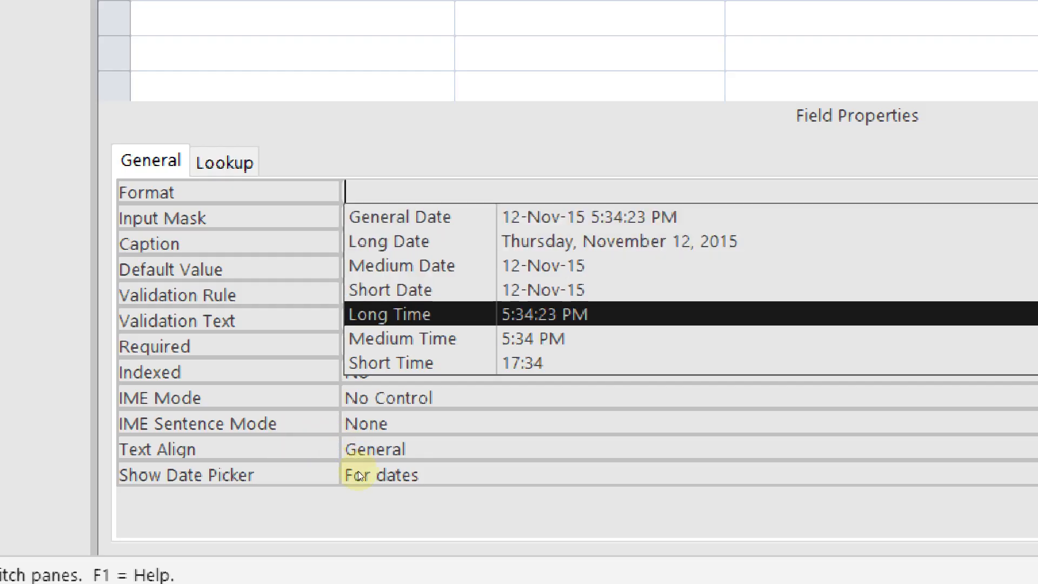
{"action": "key", "text": "Up"}
{"action": "key", "text": "Up"}
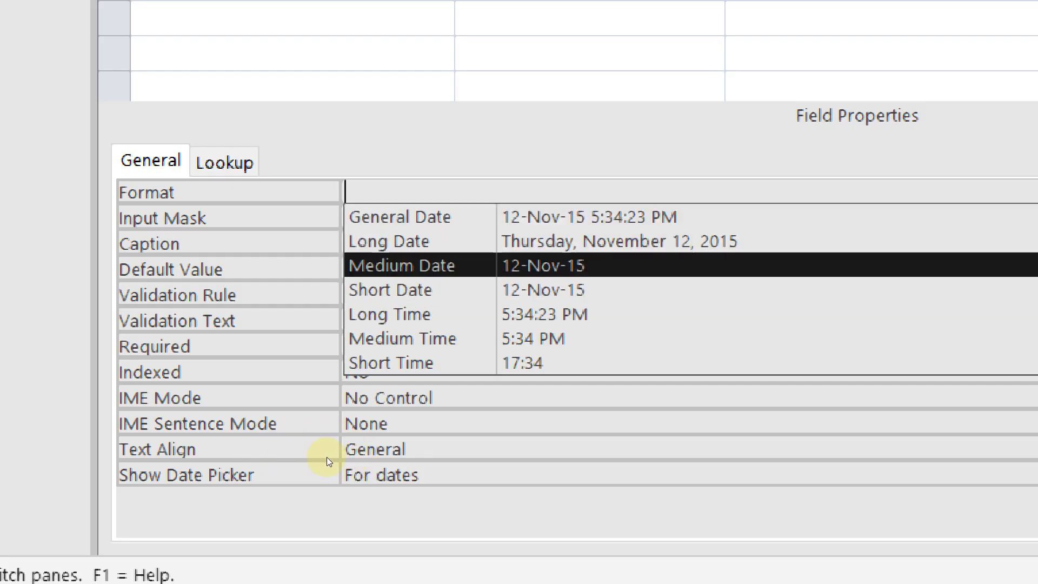
{"action": "key", "text": "Return"}
{"action": "key", "text": "F2"}
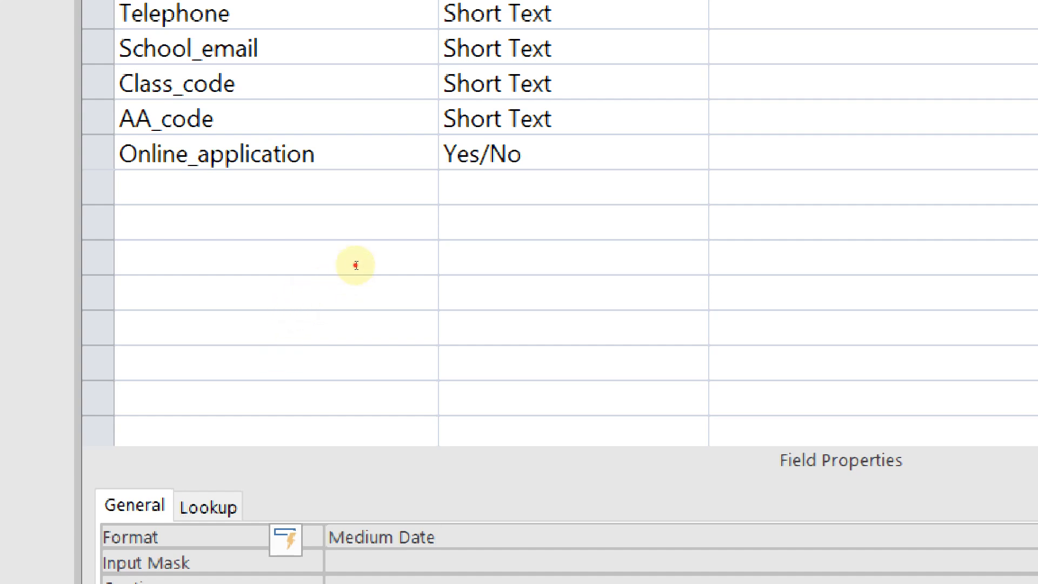
{"action": "key", "text": "Down"}
{"action": "key", "text": "Down"}
{"action": "key", "text": "Down"}
{"action": "key", "text": "Down"}
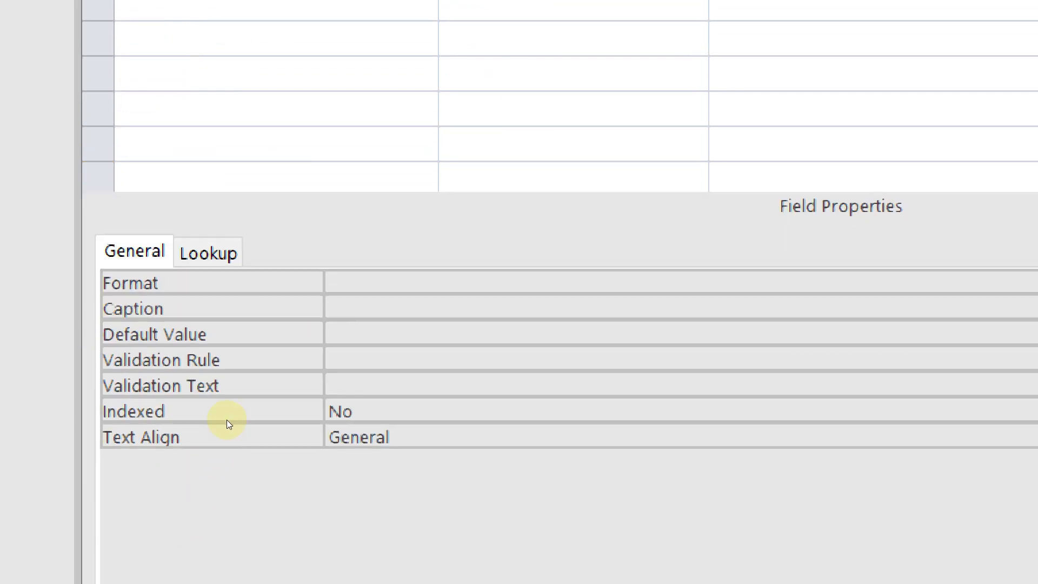
Set Online_application's Lookup Display Control to Text Box
{"action": "left_click", "coordinate": [208, 520]}
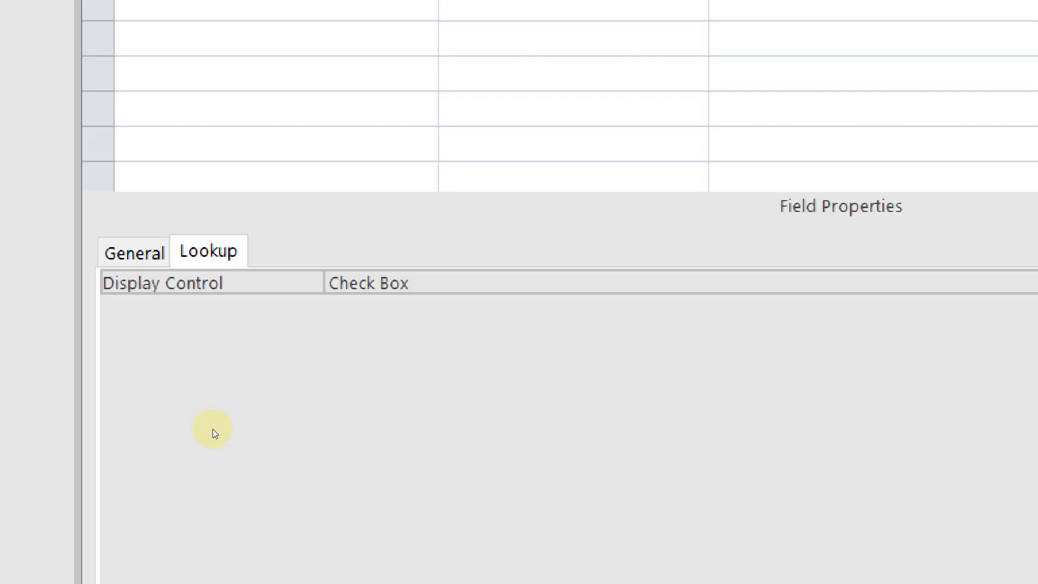
{"action": "left_click", "coordinate": [292, 423]}
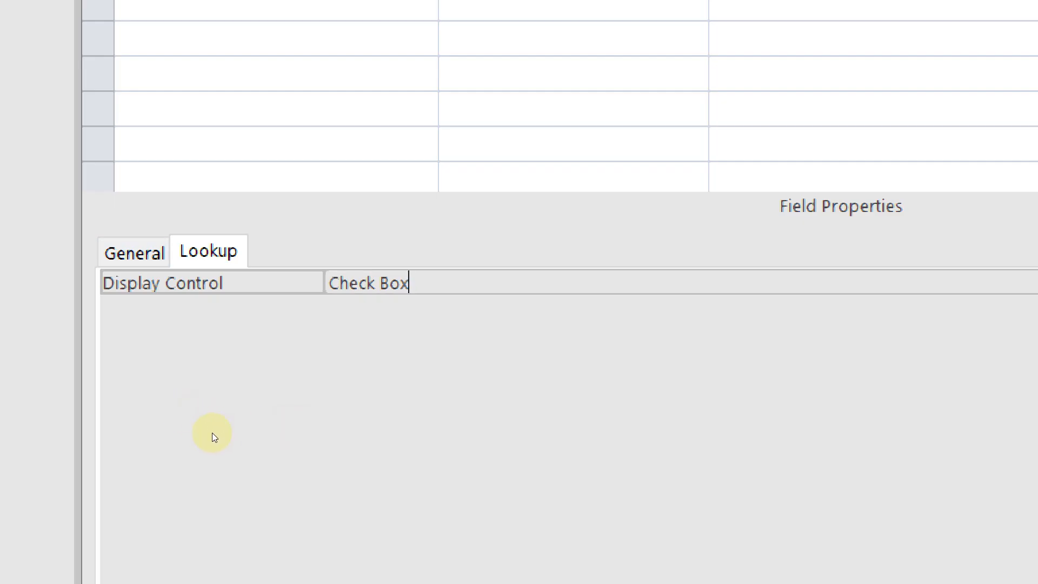
{"action": "key", "text": "alt+Down"}
{"action": "key", "text": "Down"}
{"action": "key", "text": "Down"}
{"action": "key", "text": "Up"}
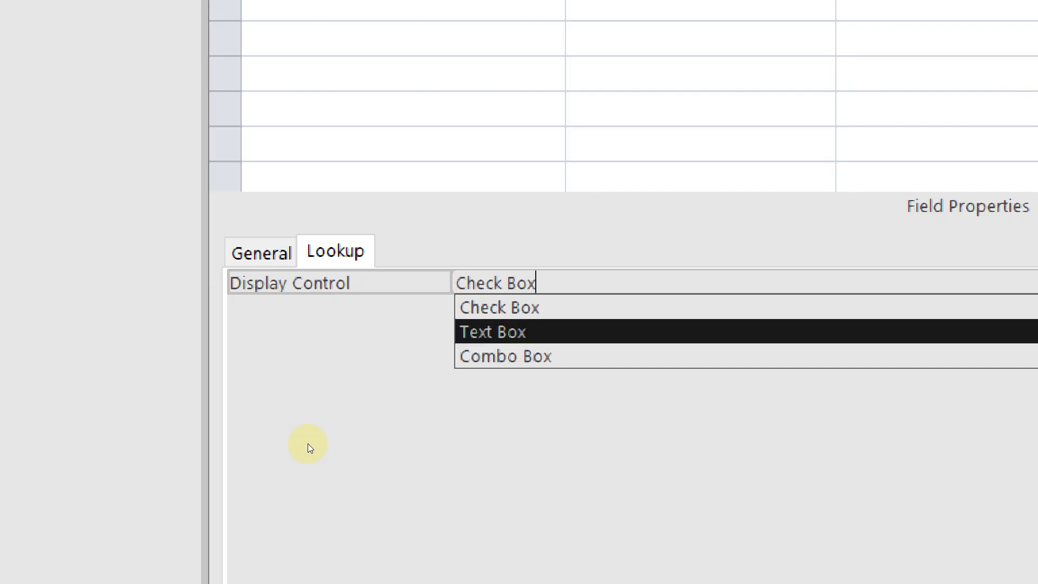
{"action": "key", "text": "Return"}
{"action": "left_click", "coordinate": [296, 423]}
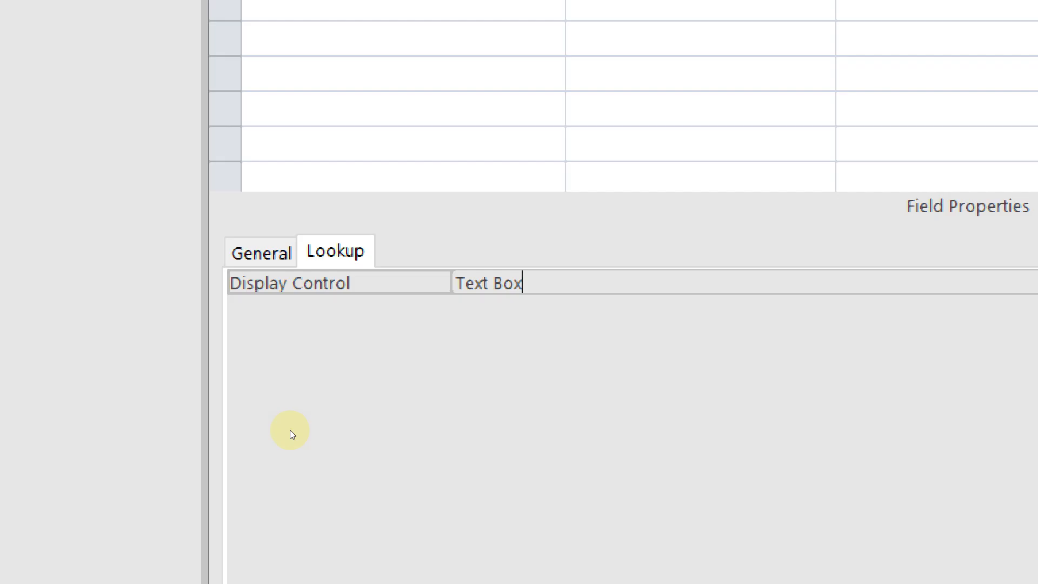
Try Combo Box as the Display Control, then switch it back to Text Box
{"action": "left_click", "coordinate": [967, 427]}
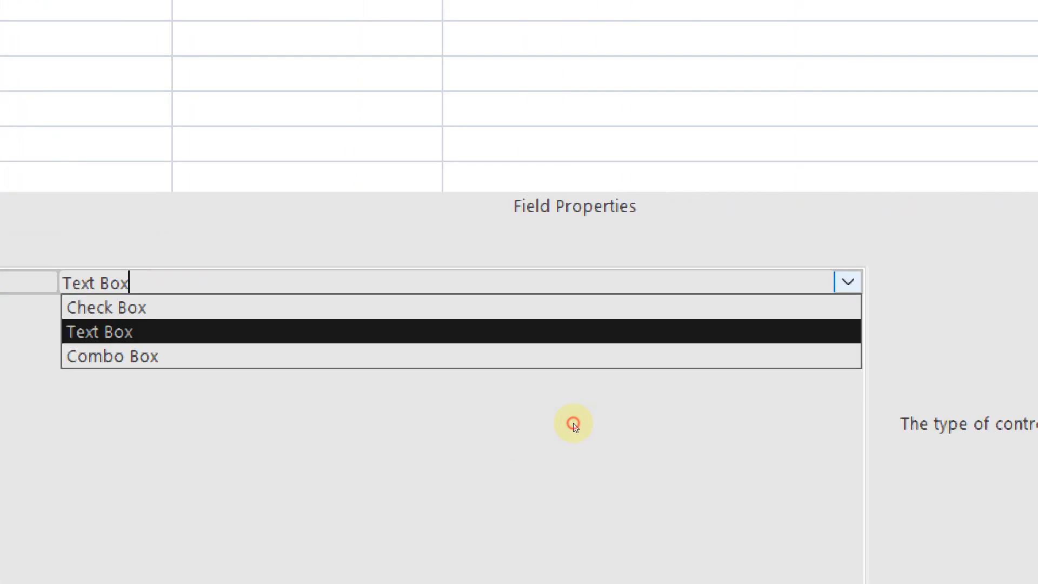
{"action": "key", "text": "Up"}
{"action": "key", "text": "Down"}
{"action": "key", "text": "Down"}
{"action": "key", "text": "Up"}
{"action": "key", "text": "Up"}
{"action": "key", "text": "Down"}
{"action": "key", "text": "Down"}
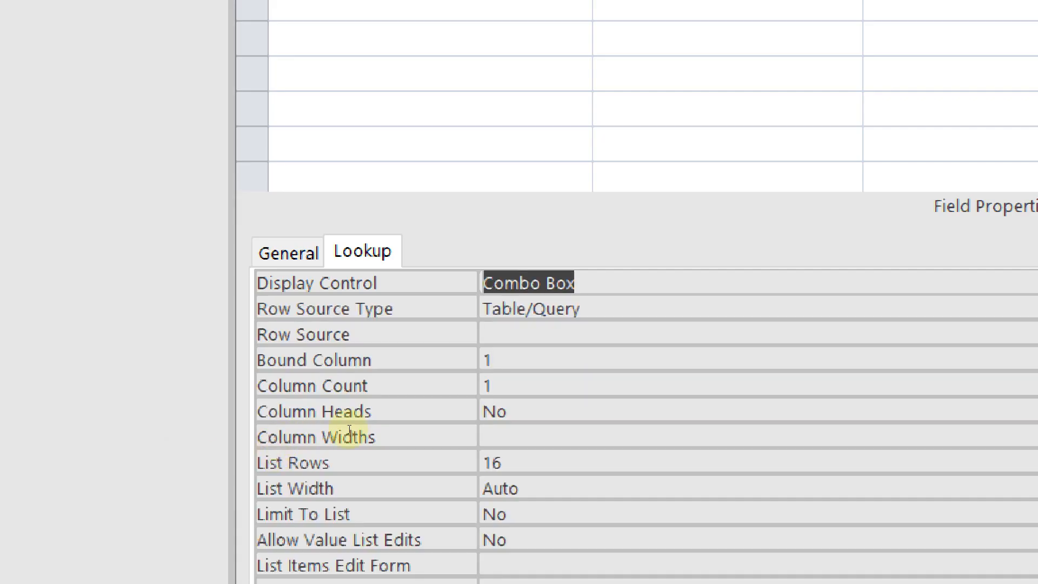
{"action": "left_click", "coordinate": [887, 281]}
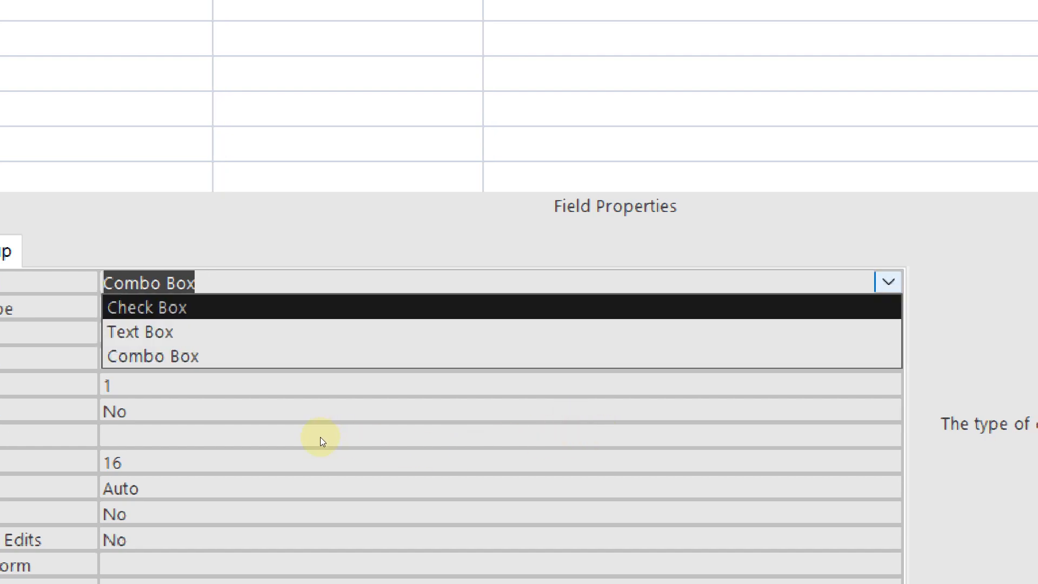
{"action": "key", "text": "Down"}
{"action": "key", "text": "Return"}
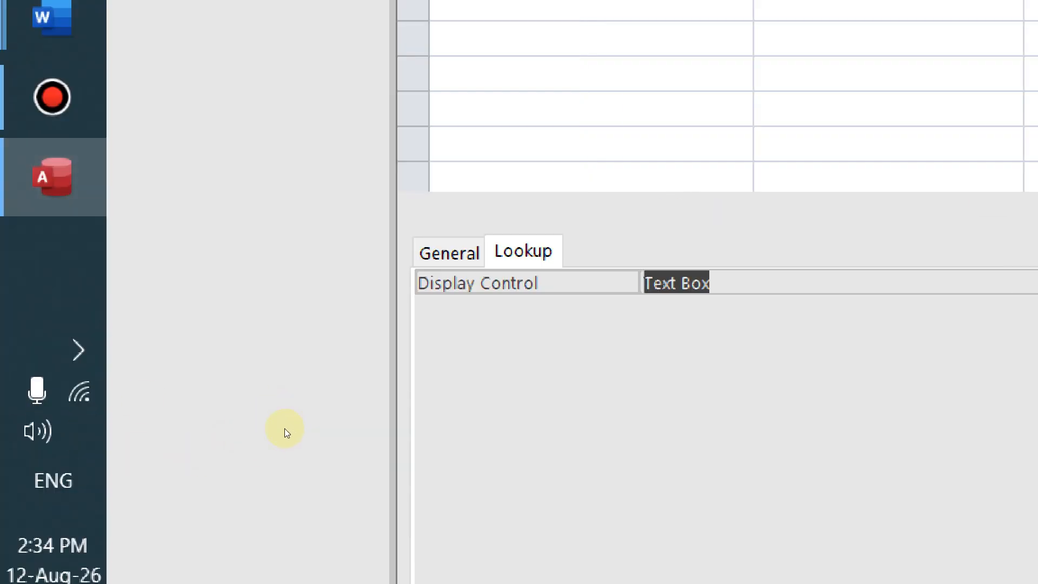
{"action": "left_click", "coordinate": [294, 424]}
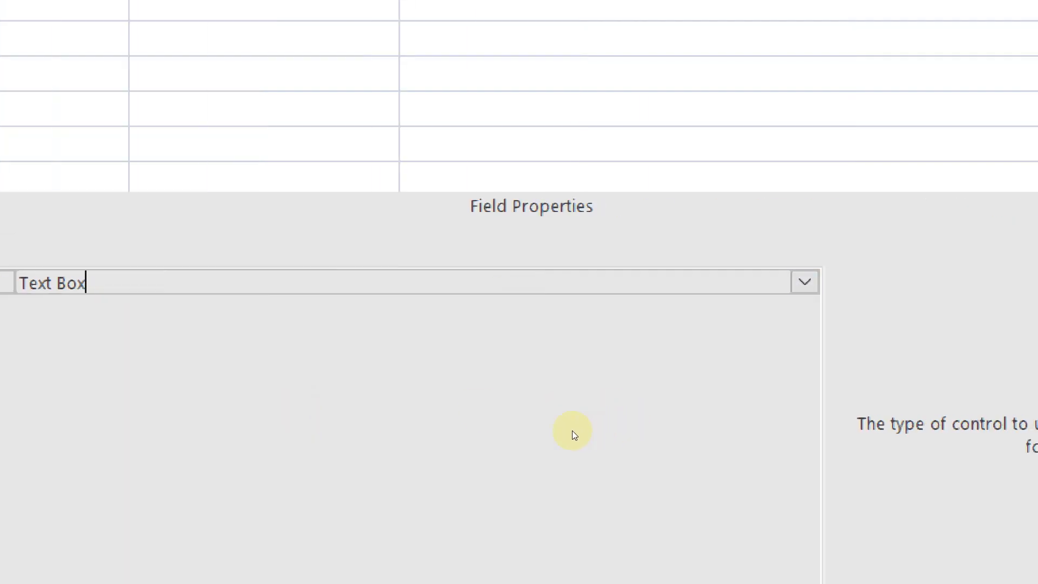
Confirm Text Box as the Display Control and check the General tab shows Yes/No format
{"action": "key", "text": "alt+Down"}
{"action": "key", "text": "Up"}
{"action": "key", "text": "Down"}
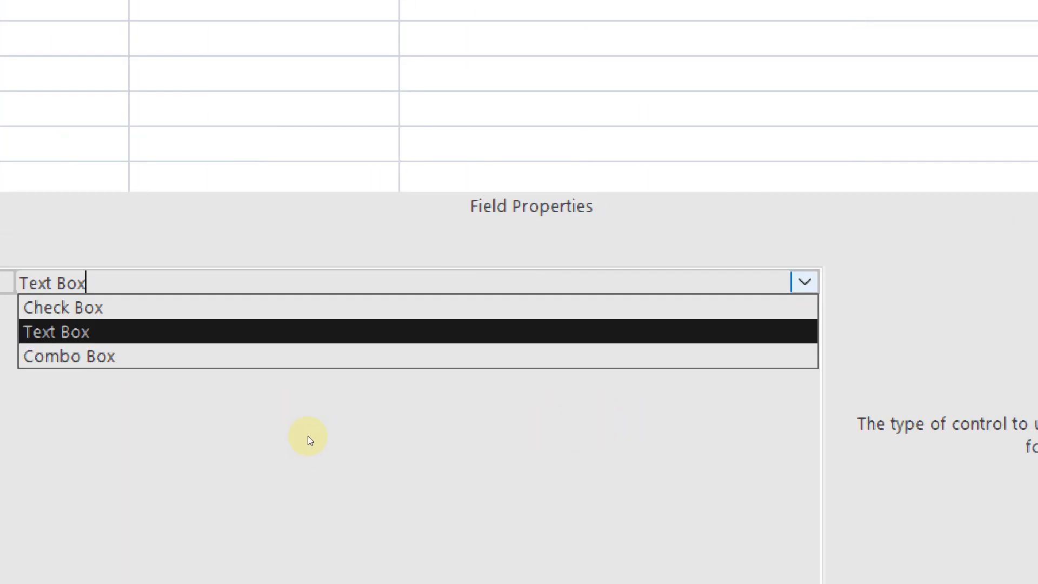
{"action": "key", "text": "Down"}
{"action": "key", "text": "Up"}
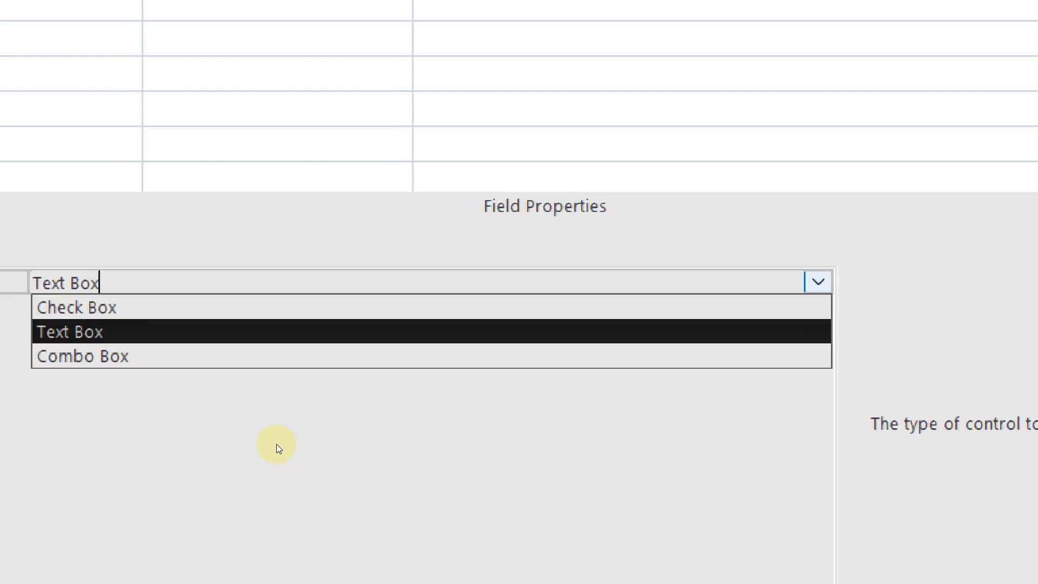
{"action": "key", "text": "Return"}
{"action": "left_click", "coordinate": [240, 282]}
{"action": "left_click", "coordinate": [128, 252]}
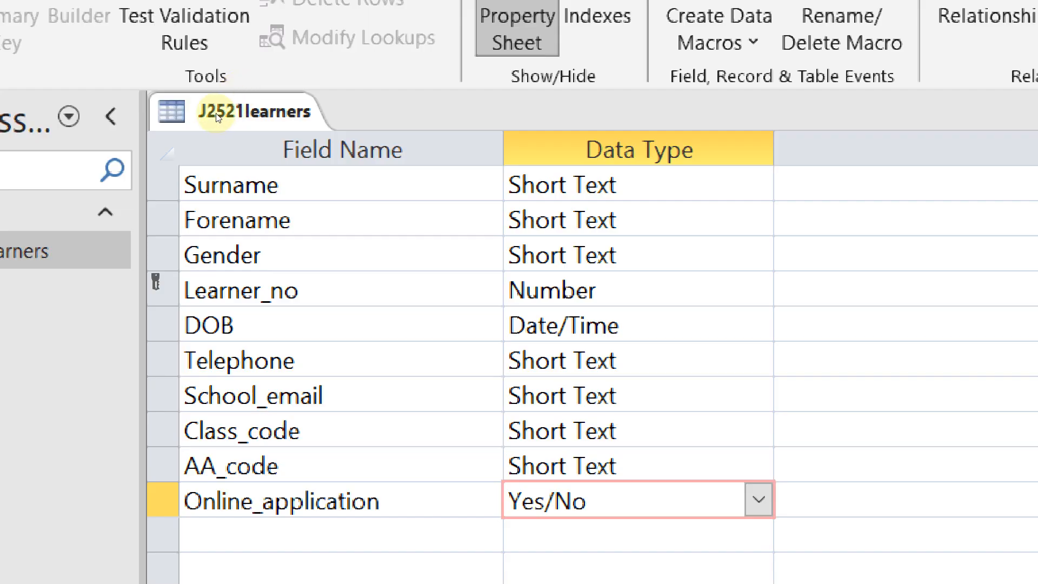
{"action": "right_click", "coordinate": [229, 123]}
{"action": "left_click", "coordinate": [229, 123]}
{"action": "right_click", "coordinate": [202, 115]}
{"action": "left_click", "coordinate": [202, 115]}
{"action": "right_click", "coordinate": [231, 117]}
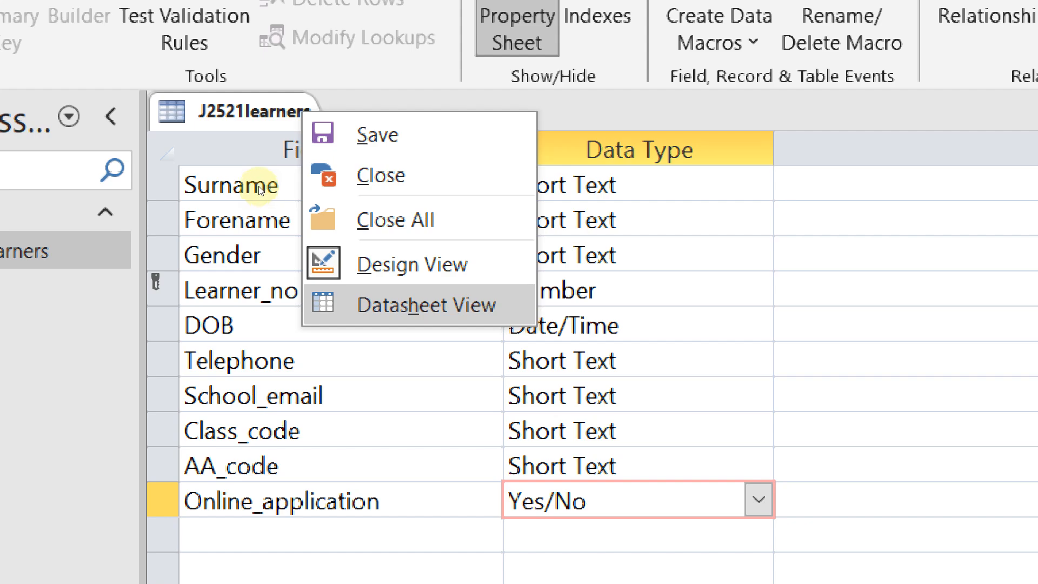
{"action": "key", "text": "Return"}
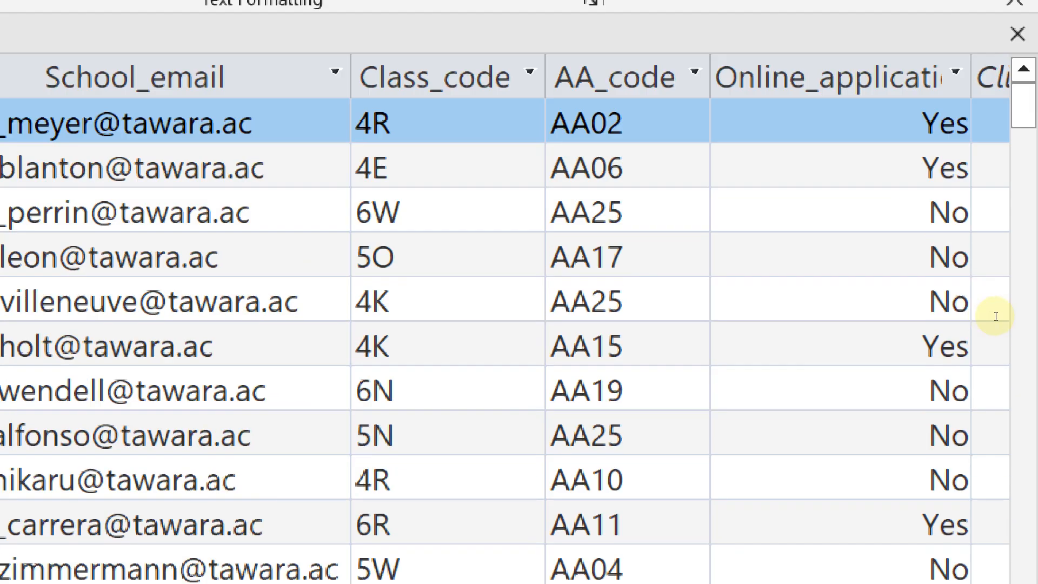
{"action": "scroll", "coordinate": [951, 243], "scroll_direction": "down", "scroll_amount": 5}
{"action": "scroll", "coordinate": [951, 243], "scroll_direction": "up", "scroll_amount": 5}
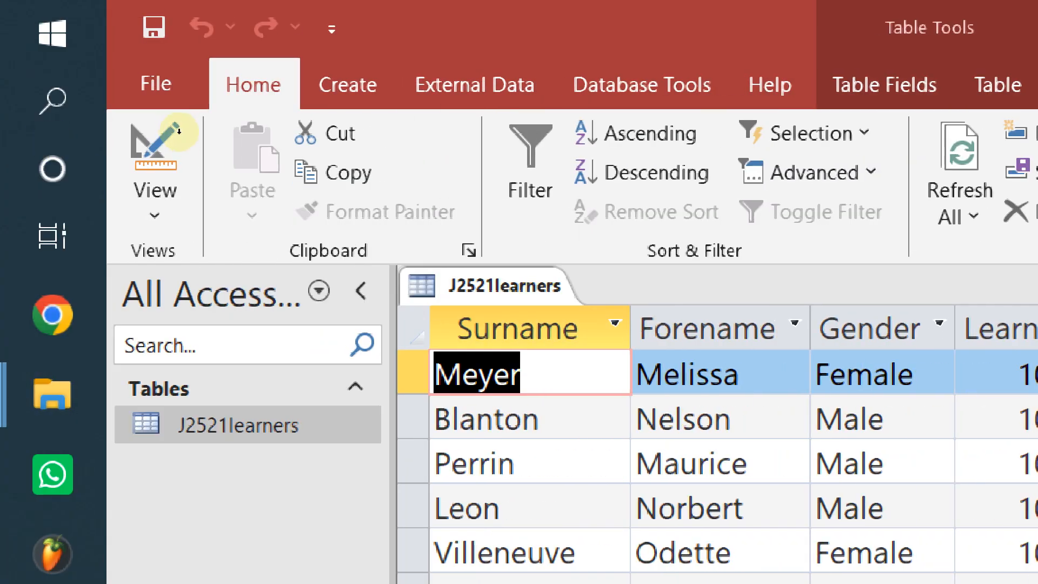
{"action": "right_click", "coordinate": [153, 285]}
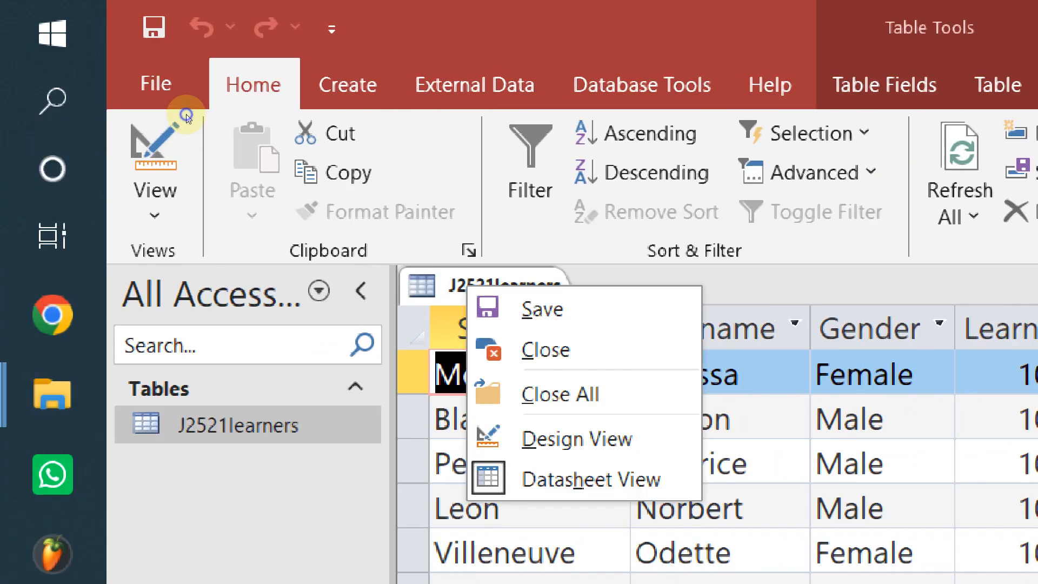
{"action": "left_click", "coordinate": [659, 449]}
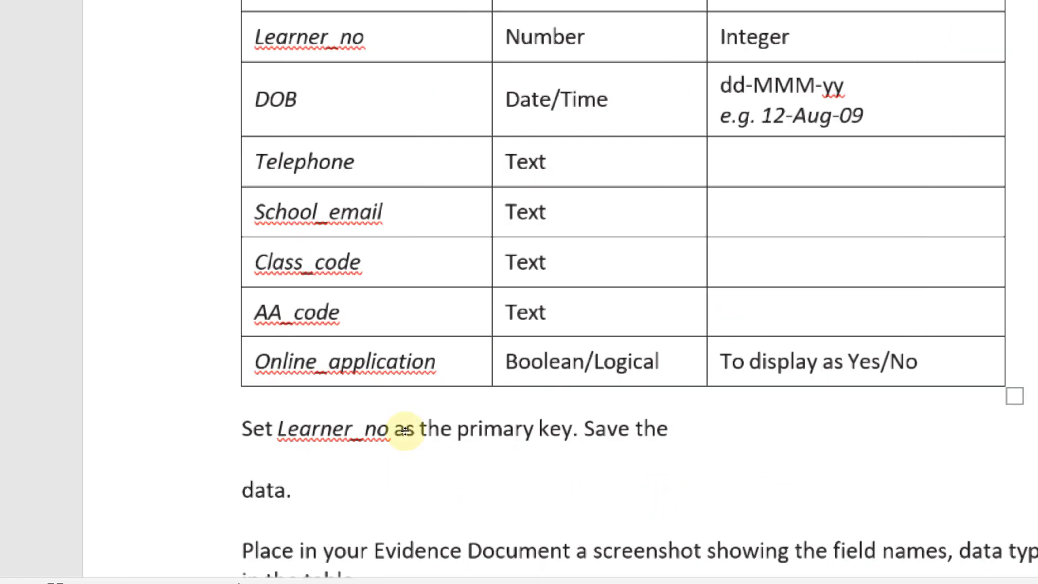
{"action": "scroll", "coordinate": [605, 427], "scroll_direction": "down", "scroll_amount": 3}
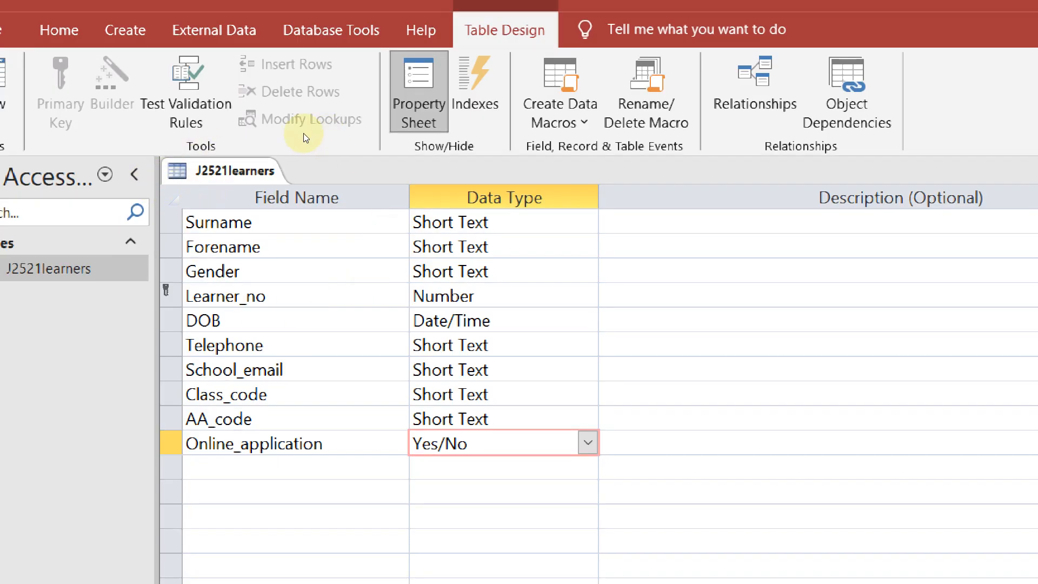
{"action": "scroll", "coordinate": [283, 395], "scroll_direction": "down", "scroll_amount": 3}
{"action": "scroll", "coordinate": [285, 398], "scroll_direction": "up", "scroll_amount": 3}
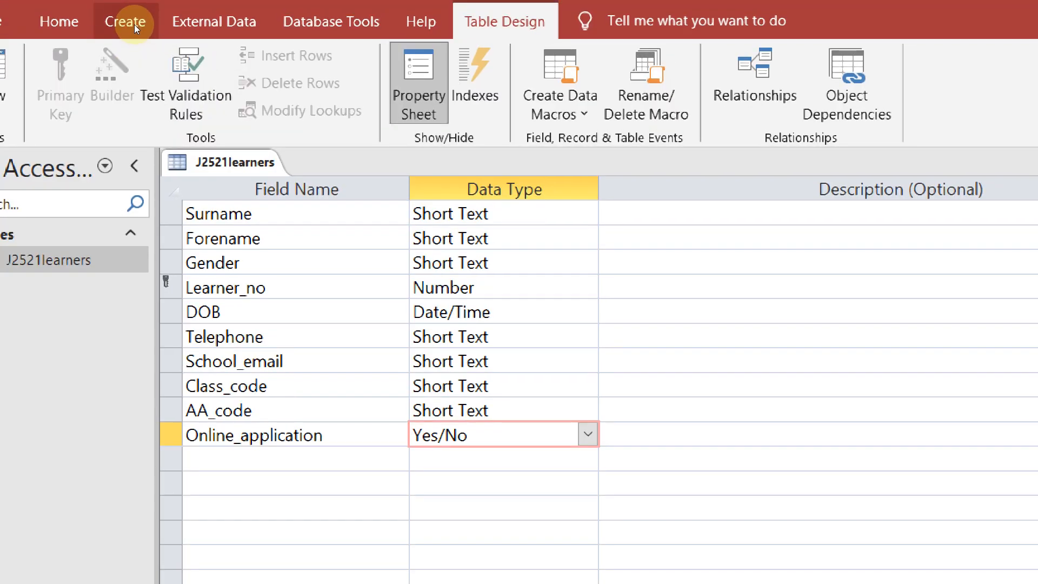
Snip the J2521learners field names and data types grid
{"action": "key", "text": "super+shift+s"}
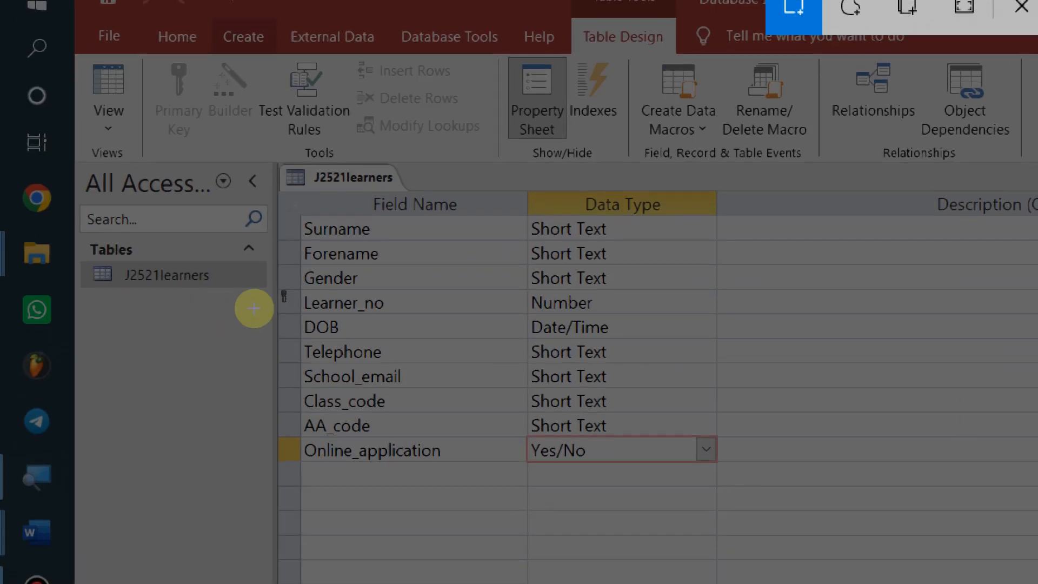
{"action": "left_click_drag", "start_coordinate": [142, 96], "coordinate": [422, 293]}
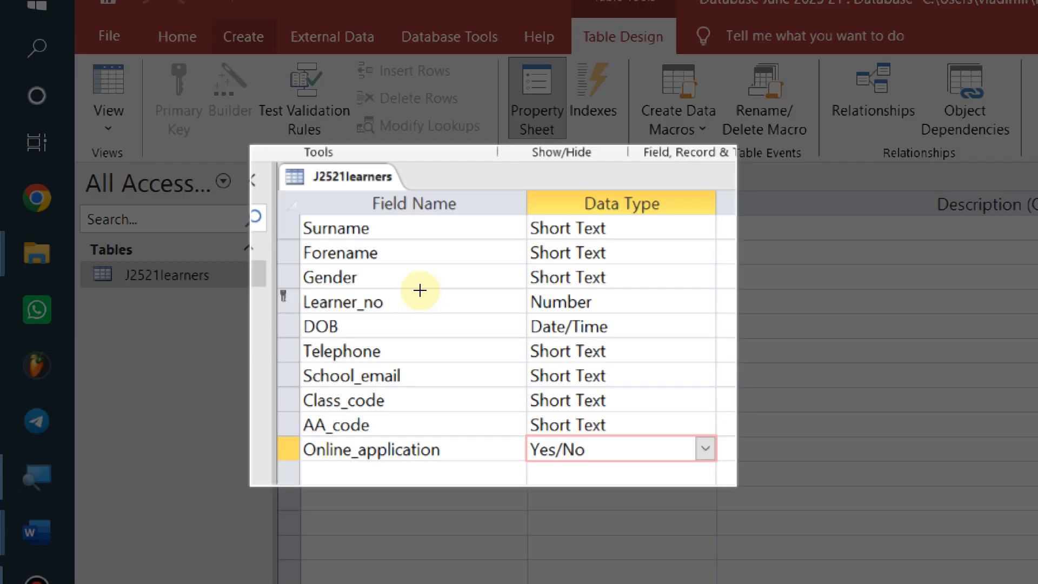
{"action": "left_click", "coordinate": [426, 304]}
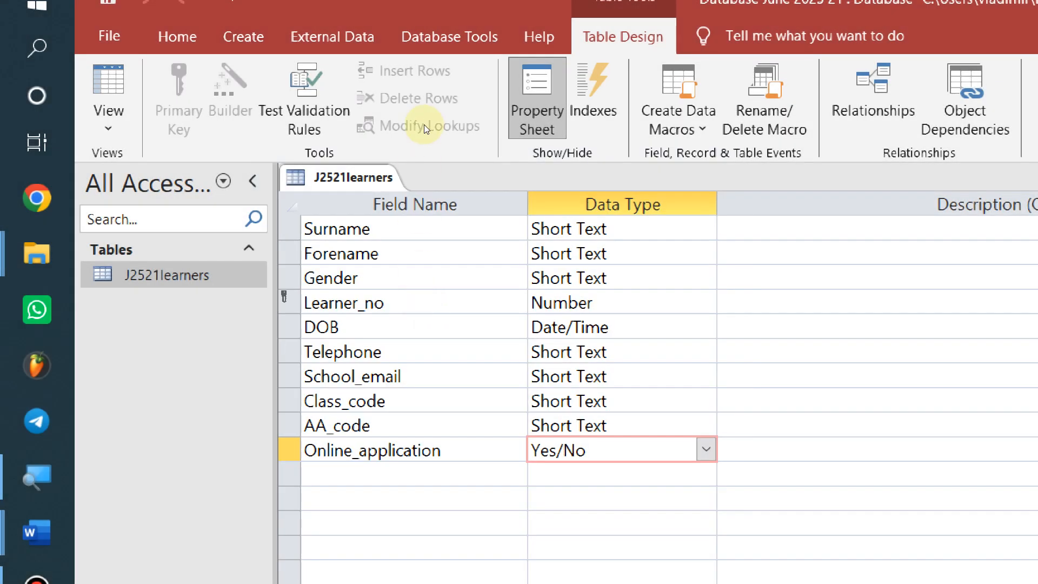
Paste the screenshot under Step 15 evidence in EVIDENCE9999, then return to the question paper
{"action": "key", "text": "alt+Tab"}
{"action": "key", "text": "Tab"}
{"action": "key", "text": "Tab"}
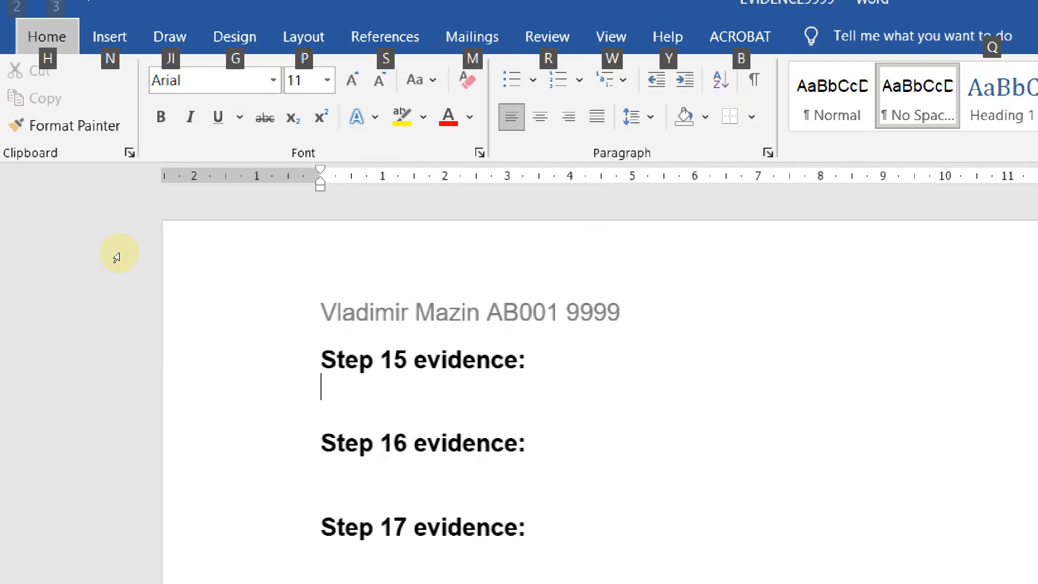
{"action": "key", "text": "shift+F10"}
{"action": "key", "text": "Up"}
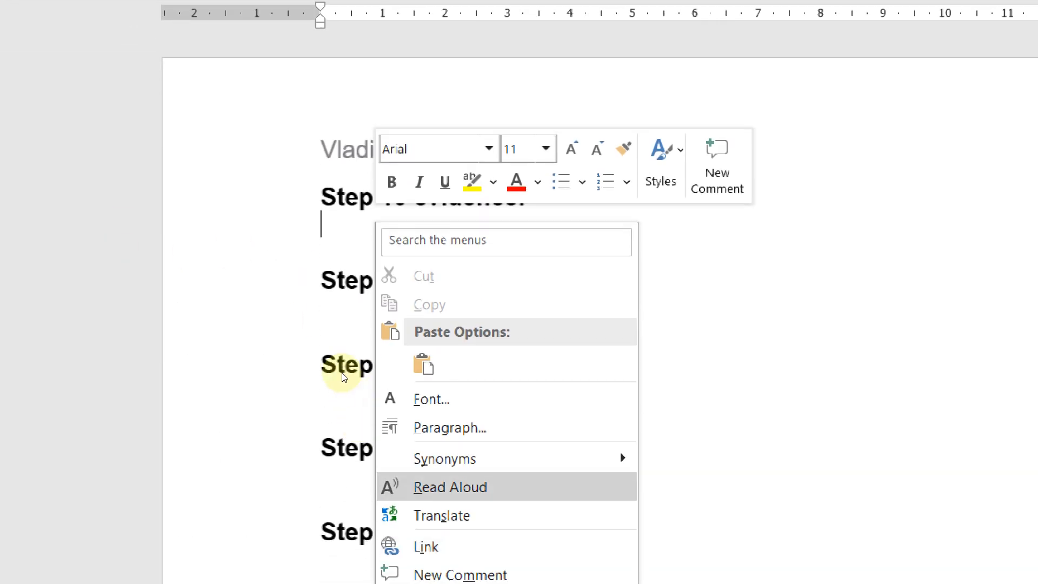
{"action": "key", "text": "Up"}
{"action": "key", "text": "Up"}
{"action": "key", "text": "Up"}
{"action": "key", "text": "Up"}
{"action": "key", "text": "Return"}
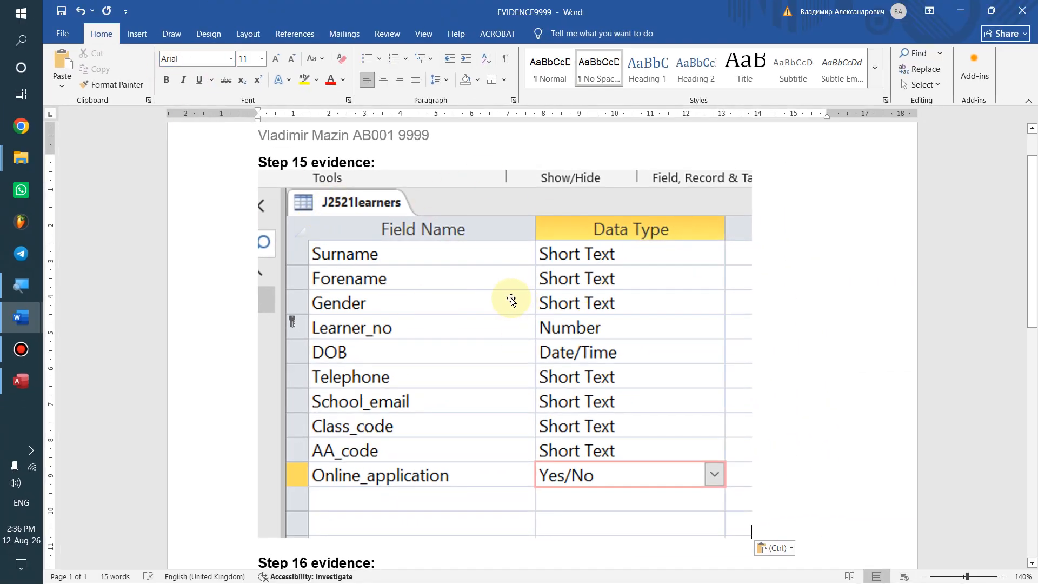
{"action": "key", "text": "alt+Tab"}
{"action": "key", "text": "Tab"}
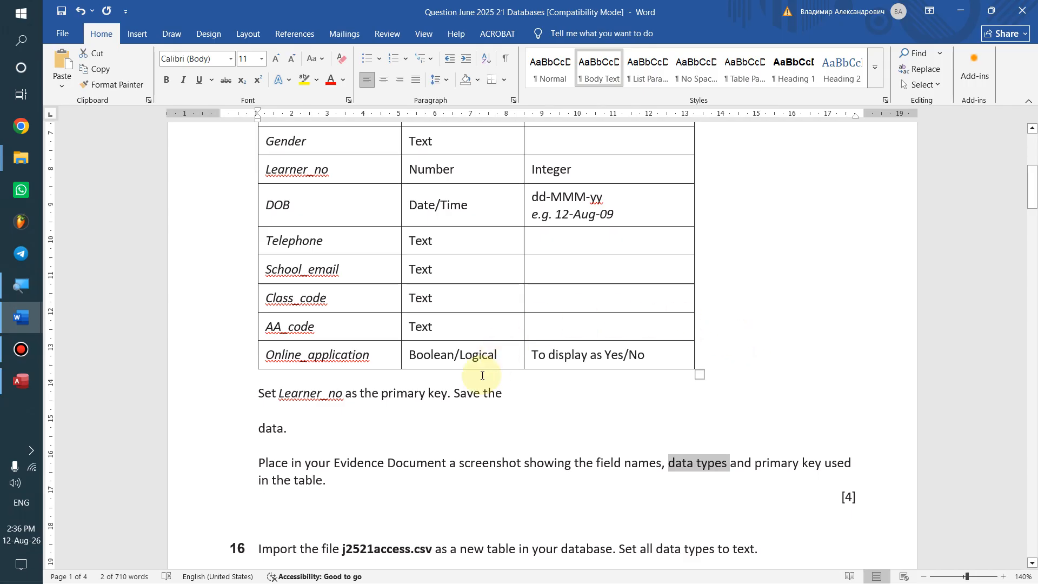
Read question 16's data-type, AA_code primary key and screenshot evidence lines, then return to Access
{"action": "scroll", "coordinate": [387, 454], "scroll_direction": "down", "scroll_amount": 7}
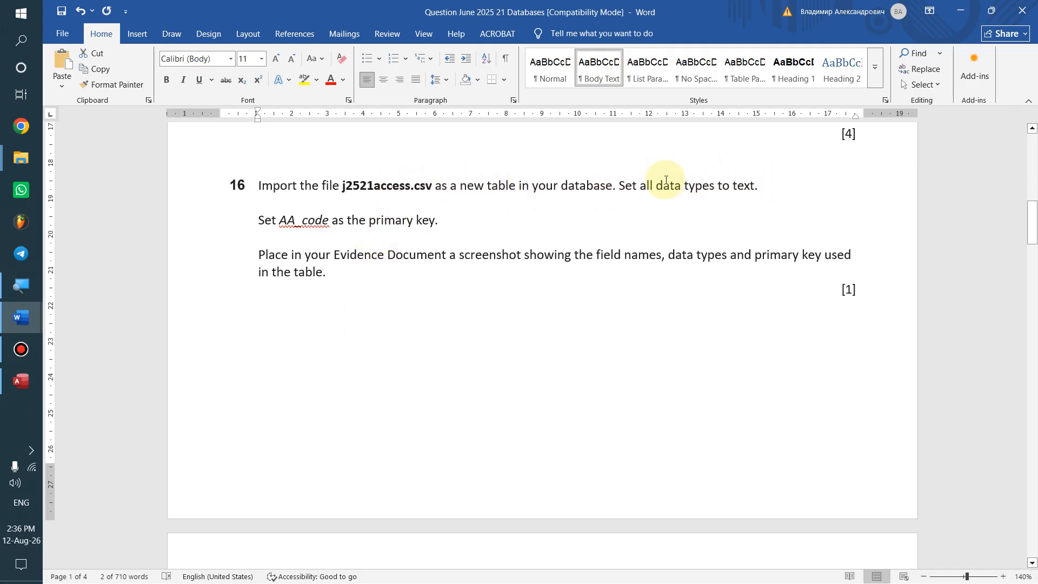
{"action": "left_click_drag", "start_coordinate": [617, 185], "coordinate": [756, 189]}
{"action": "scroll", "coordinate": [708, 215], "scroll_direction": "up", "scroll_amount": 2}
{"action": "left_click_drag", "start_coordinate": [213, 226], "coordinate": [427, 228]}
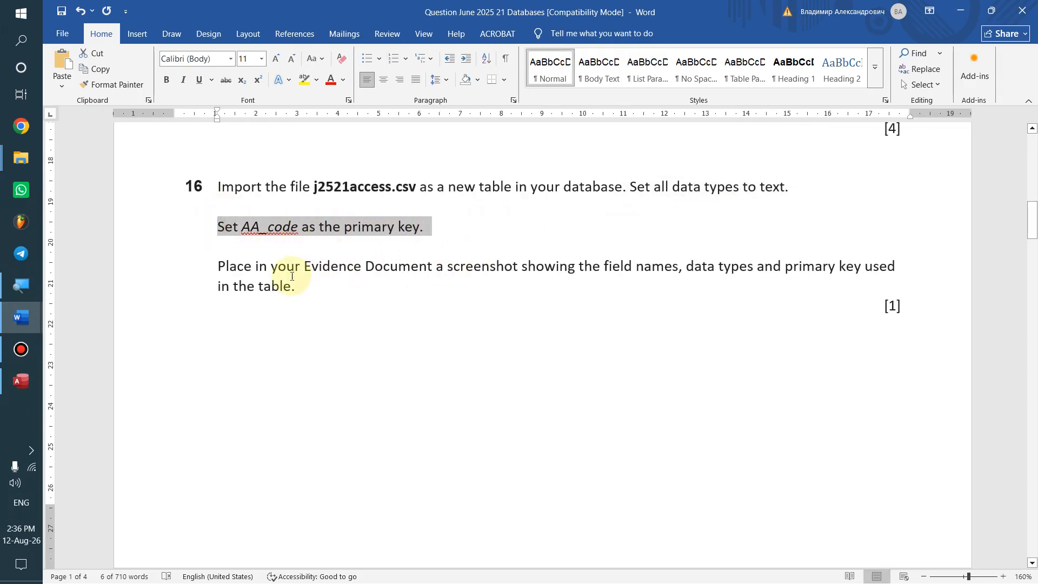
{"action": "left_click_drag", "start_coordinate": [239, 261], "coordinate": [317, 296]}
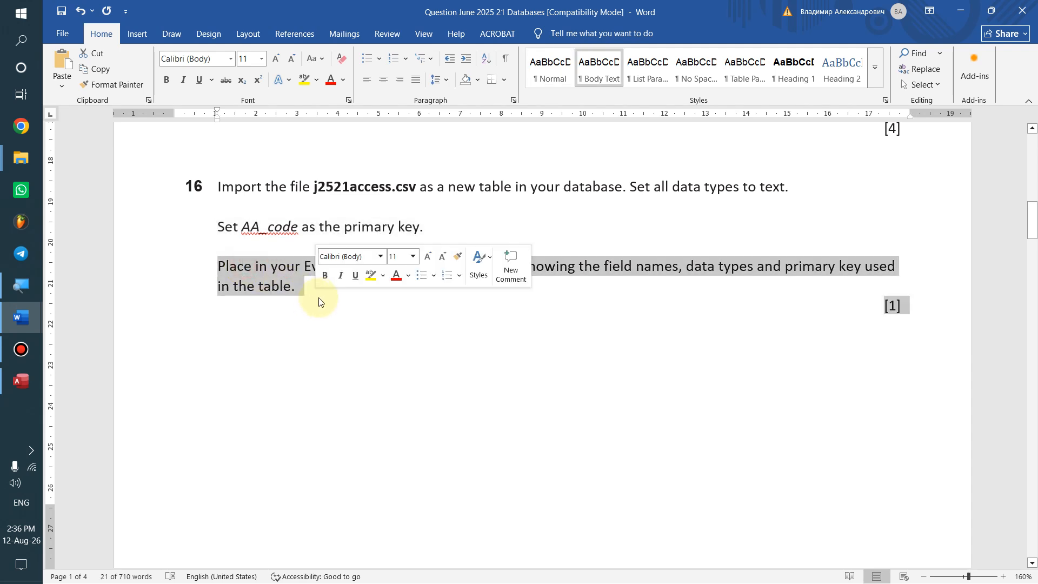
{"action": "left_click", "coordinate": [307, 310]}
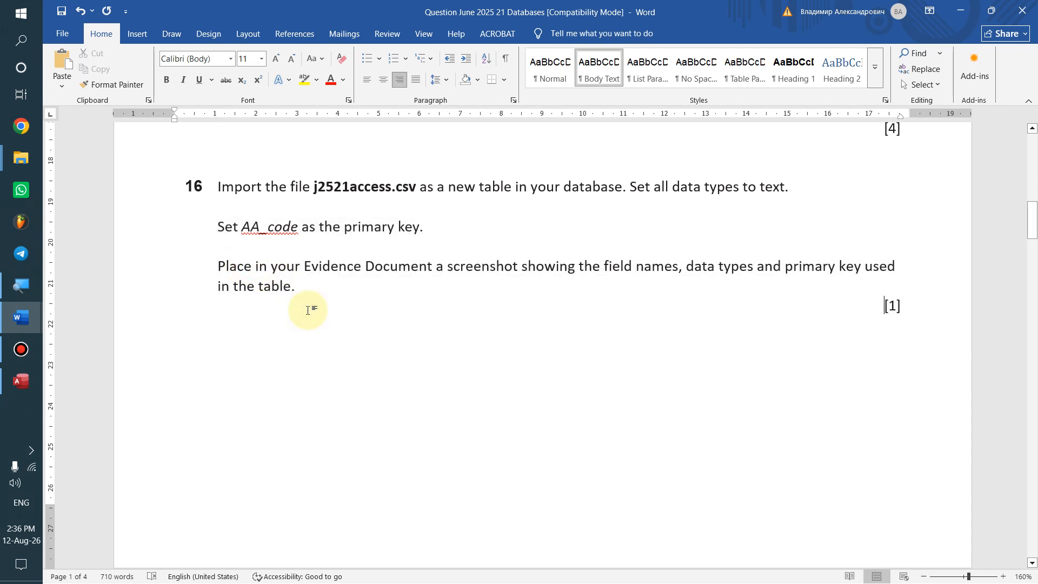
{"action": "key", "text": "alt+Tab"}
{"action": "key", "text": "alt+Tab"}
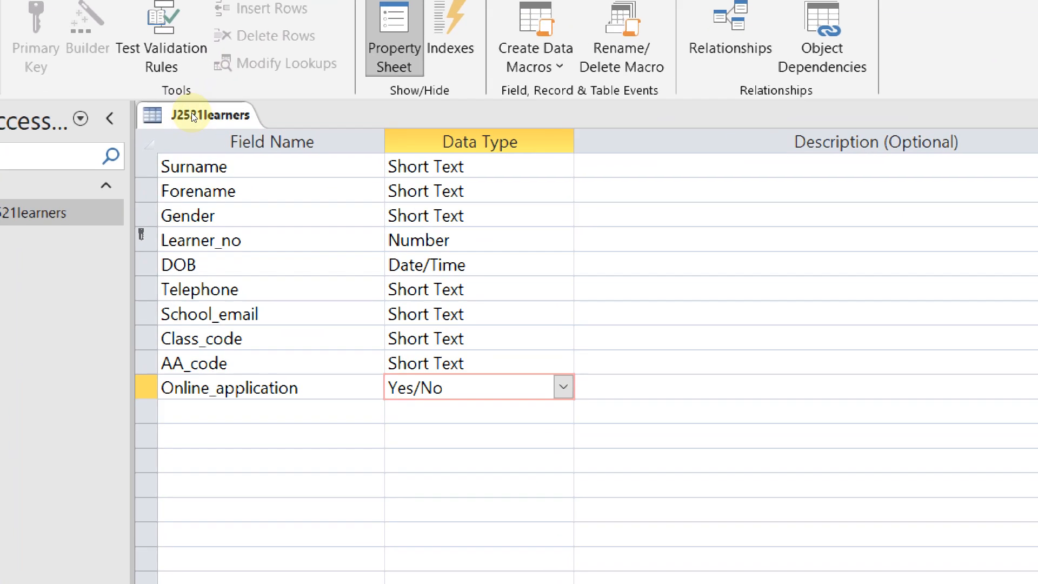
Close the J2521learners table design tab
{"action": "right_click", "coordinate": [194, 116]}
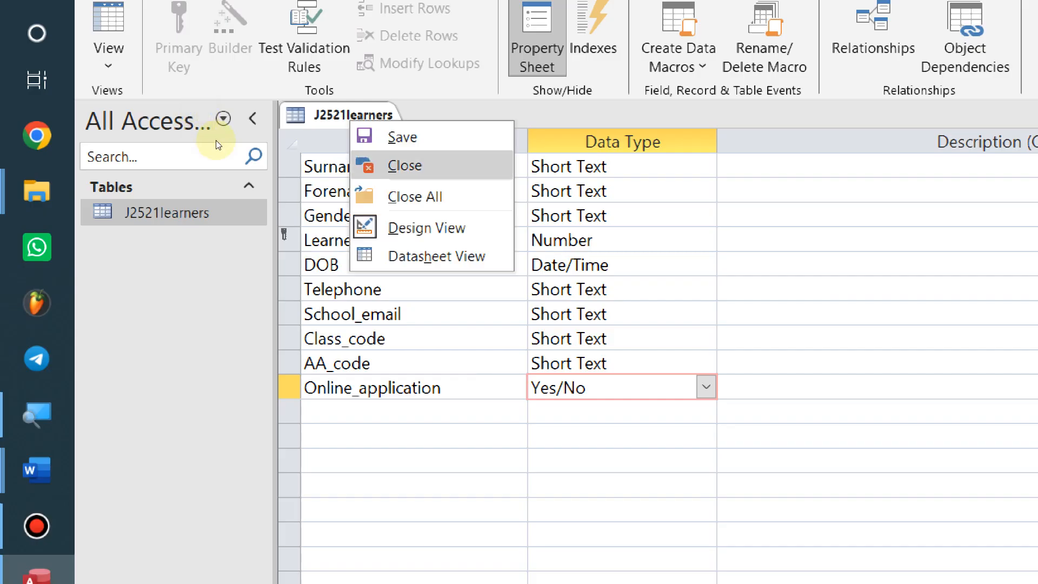
{"action": "key", "text": "Return"}
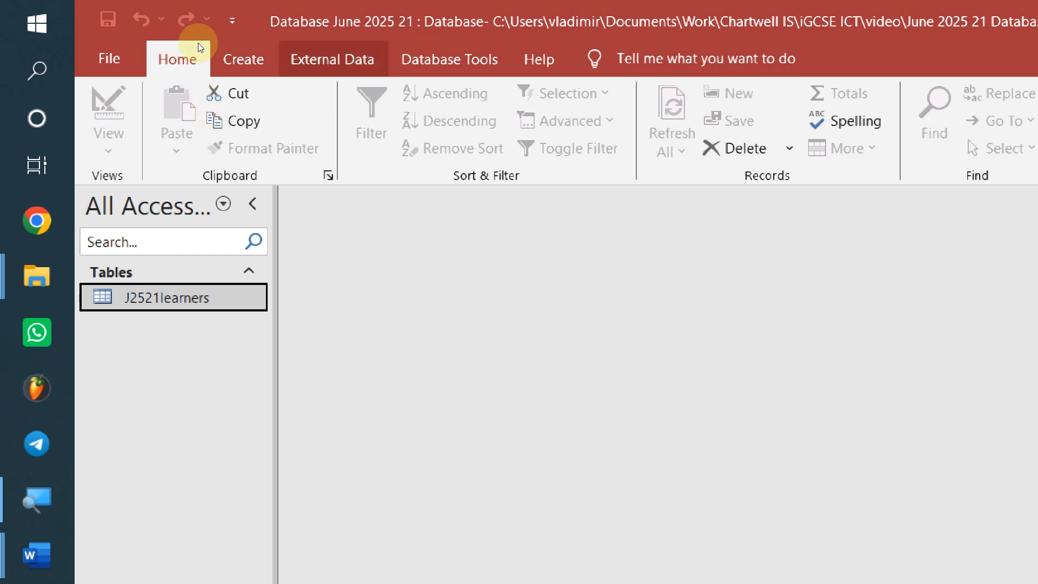
{"action": "left_click", "coordinate": [340, 55]}
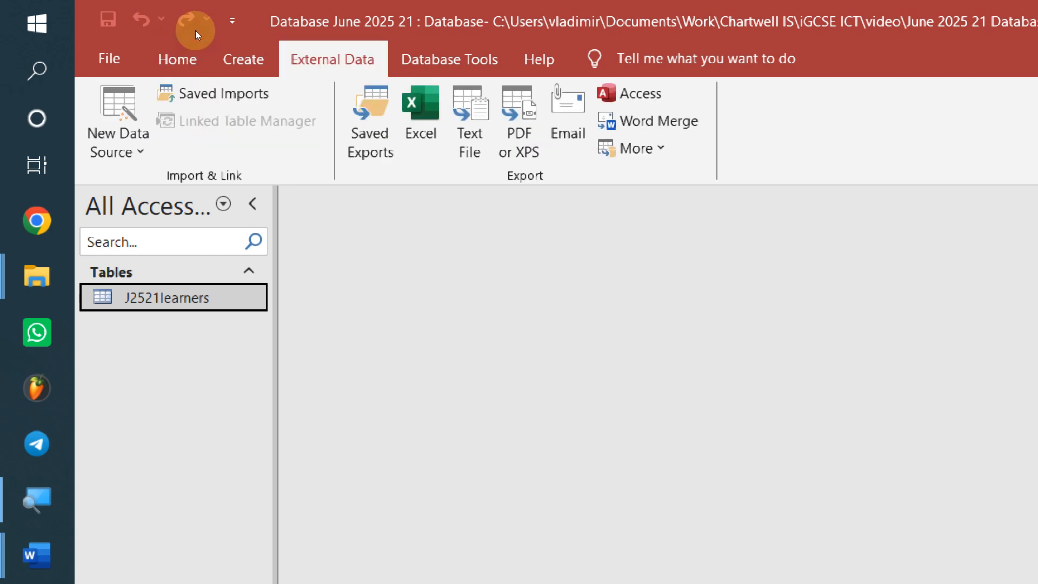
Choose the j2521access text file as the source for importing into a new table
{"action": "left_click", "coordinate": [107, 112]}
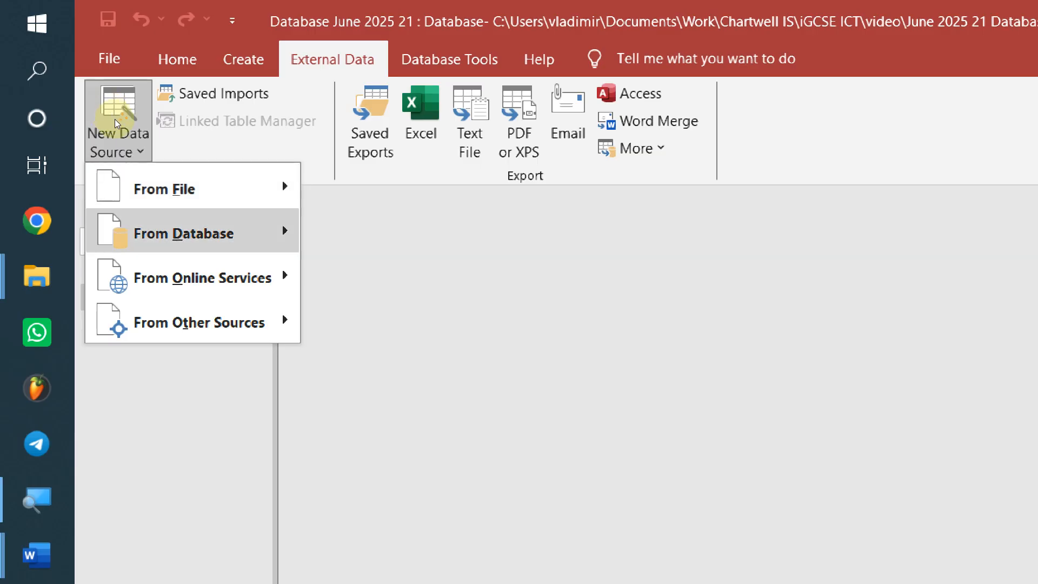
{"action": "mouse_move", "coordinate": [211, 188]}
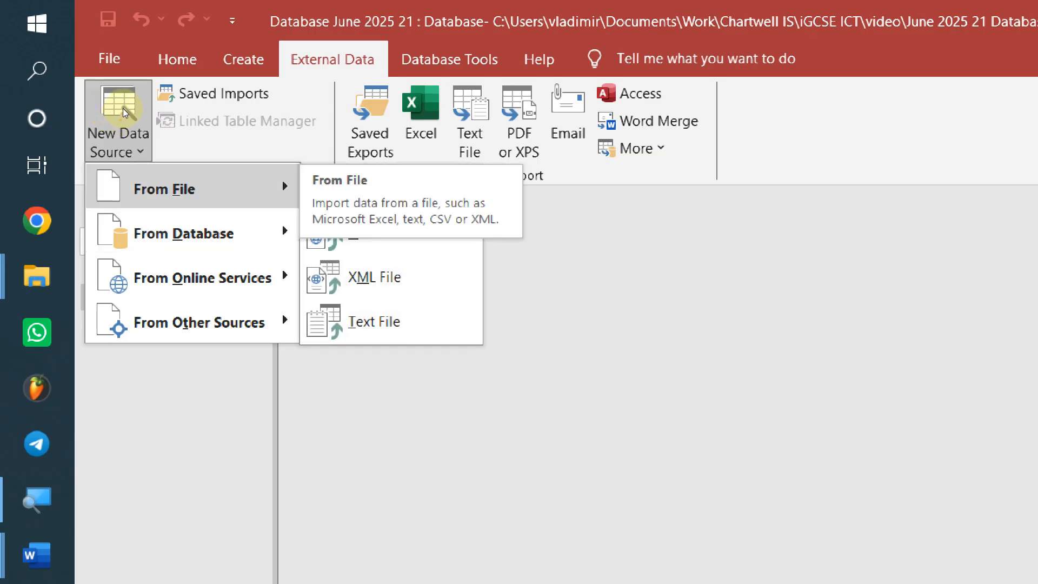
{"action": "left_click", "coordinate": [373, 321]}
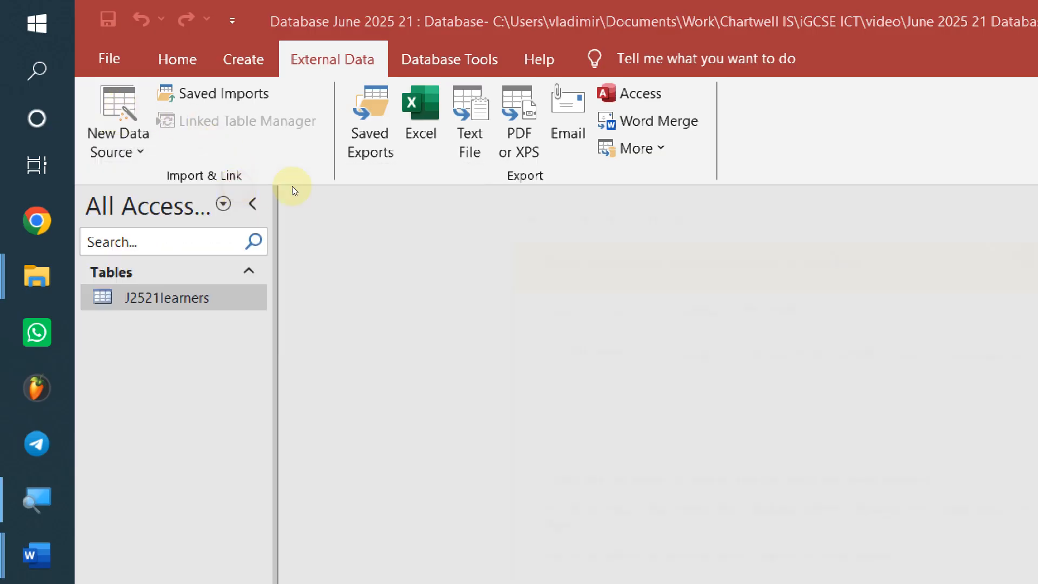
{"action": "left_click", "coordinate": [966, 353]}
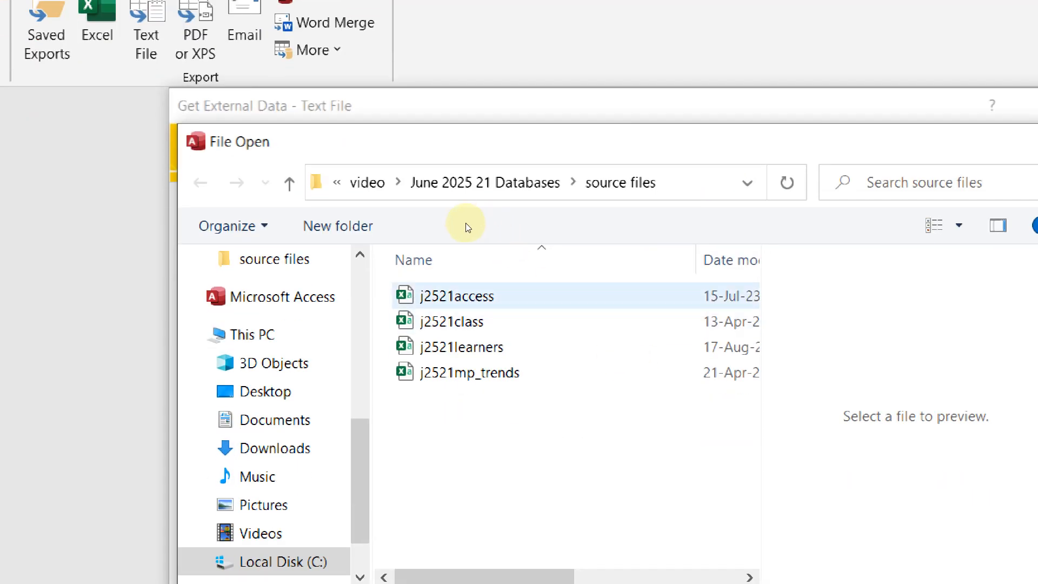
{"action": "left_click", "coordinate": [464, 395]}
{"action": "key", "text": "alt+Tab"}
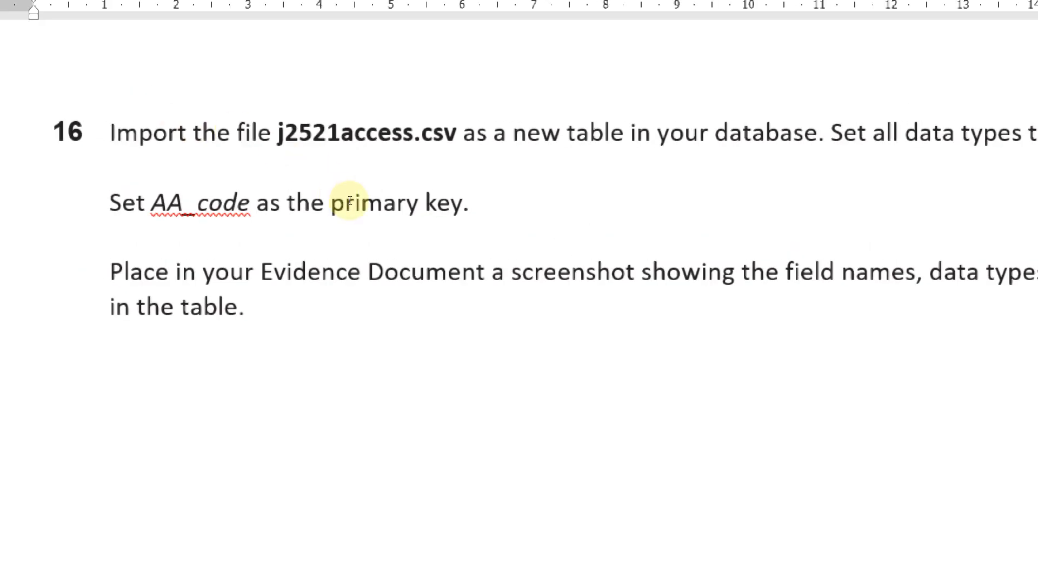
{"action": "key", "text": "alt+Tab"}
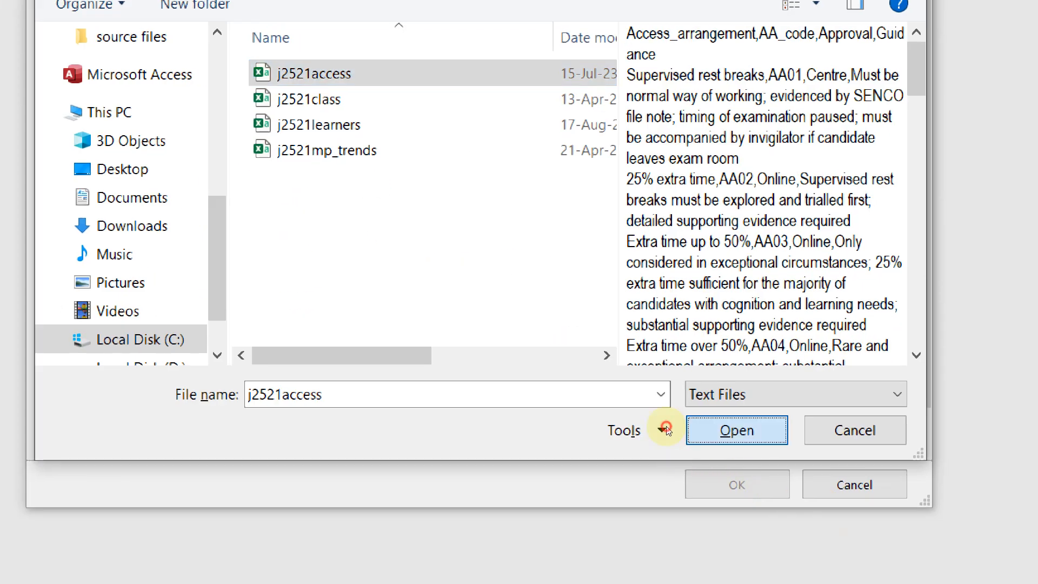
{"action": "key", "text": "Return"}
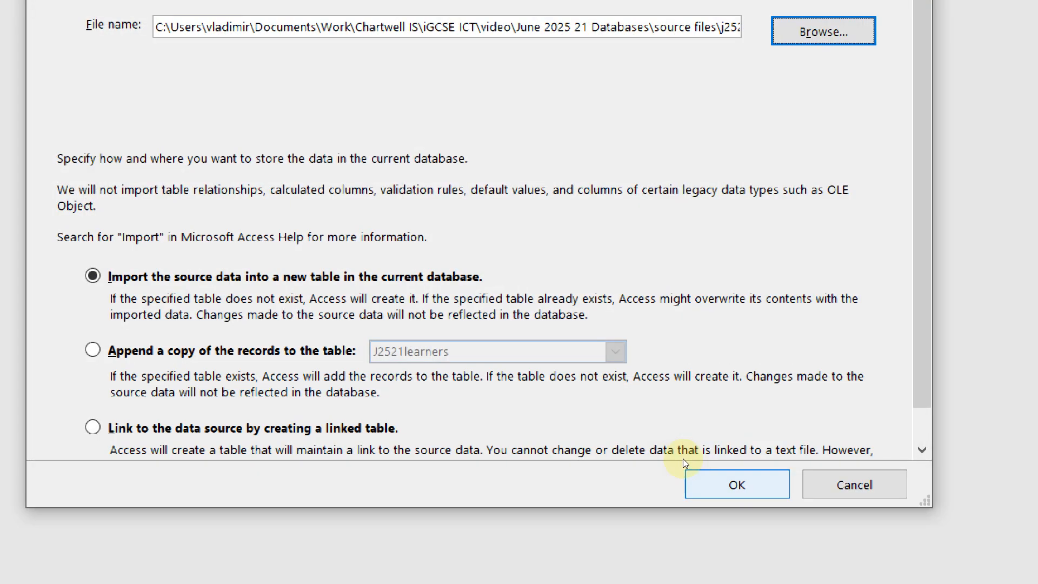
{"action": "key", "text": "Return"}
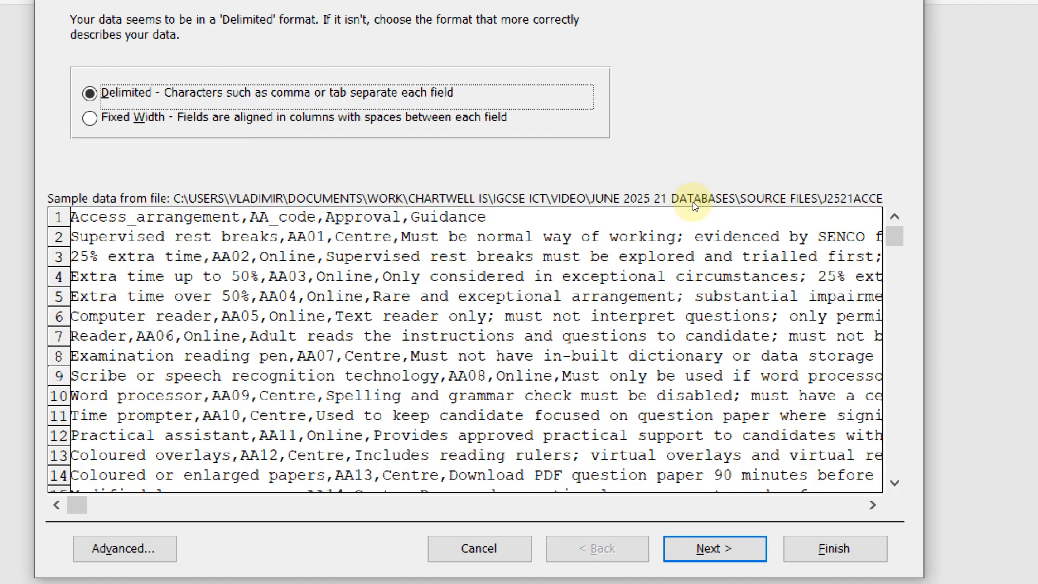
Import as comma-delimited with first-row field names, review Advanced settings, and continue to field options
{"action": "key", "text": "Return"}
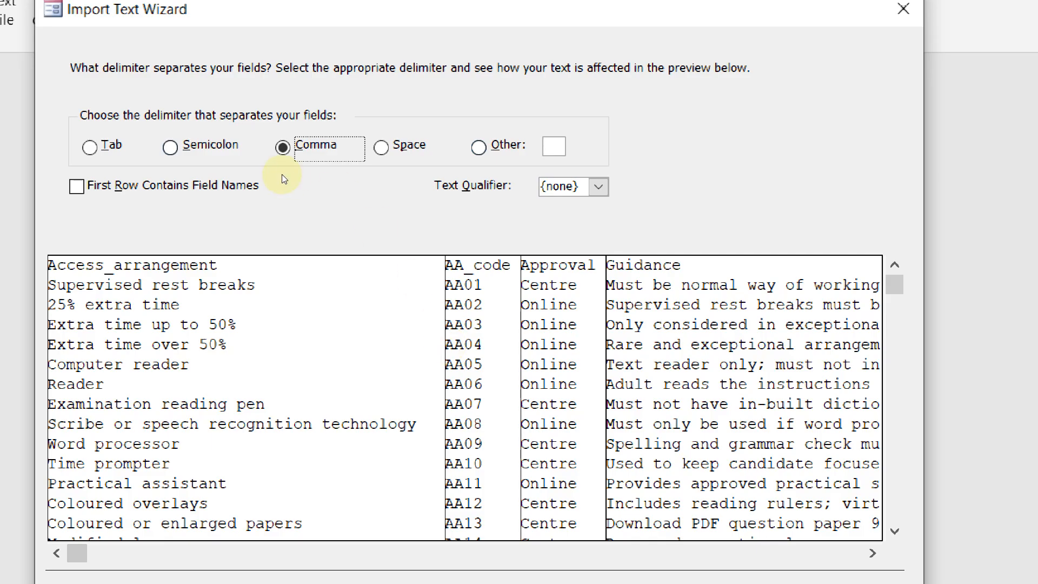
{"action": "left_click", "coordinate": [312, 184]}
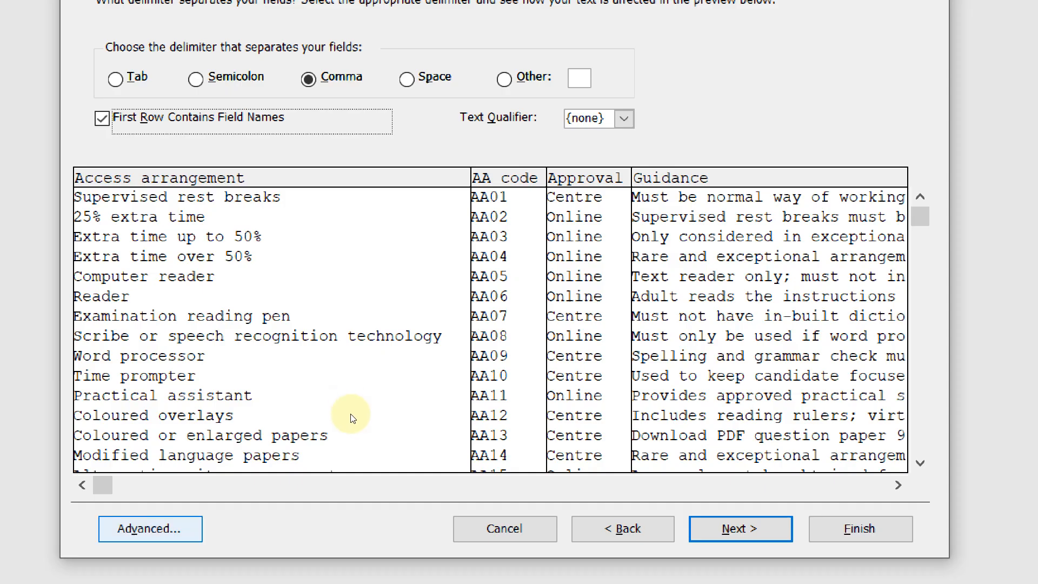
{"action": "key", "text": "alt+v"}
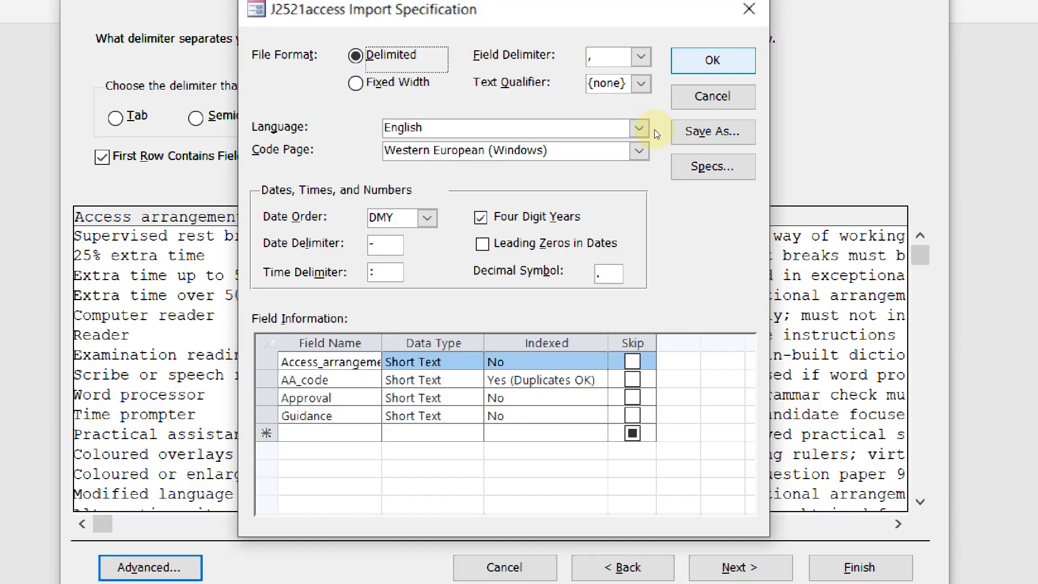
{"action": "left_click", "coordinate": [712, 222]}
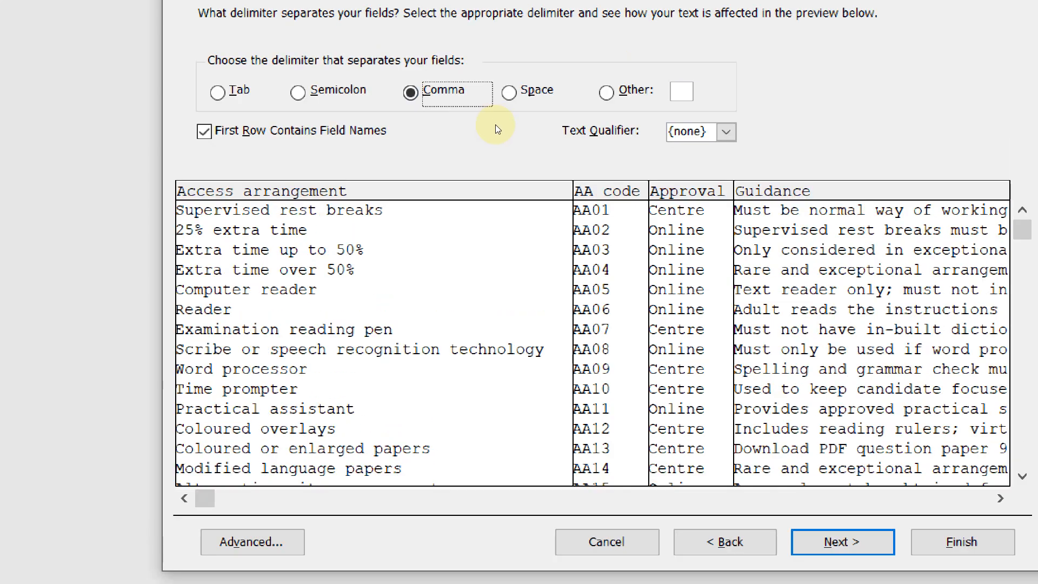
{"action": "key", "text": "Return"}
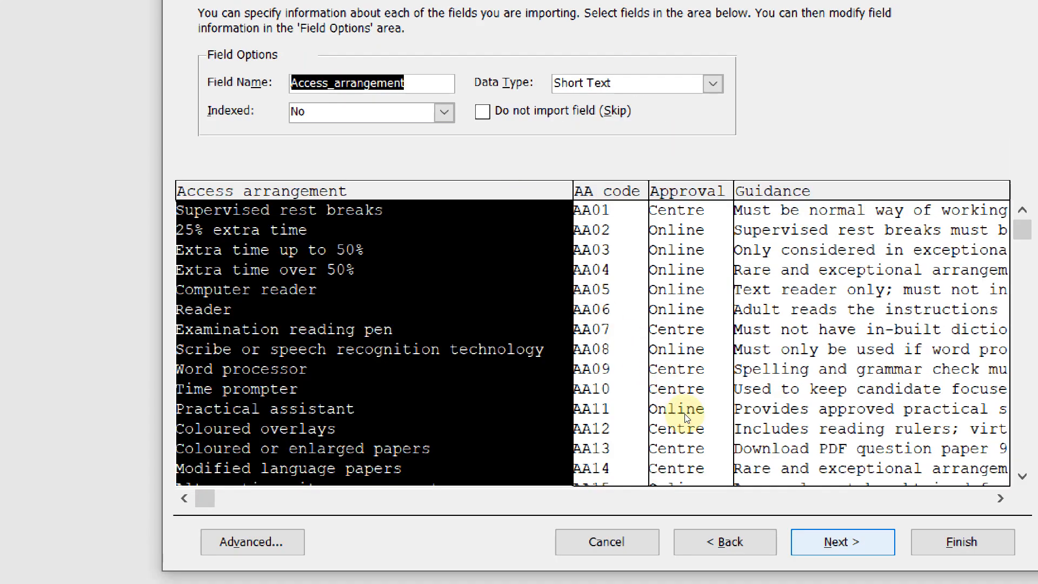
Make AA_code the primary key and finish importing into the new J2521access table without saving steps
{"action": "key", "text": "Return"}
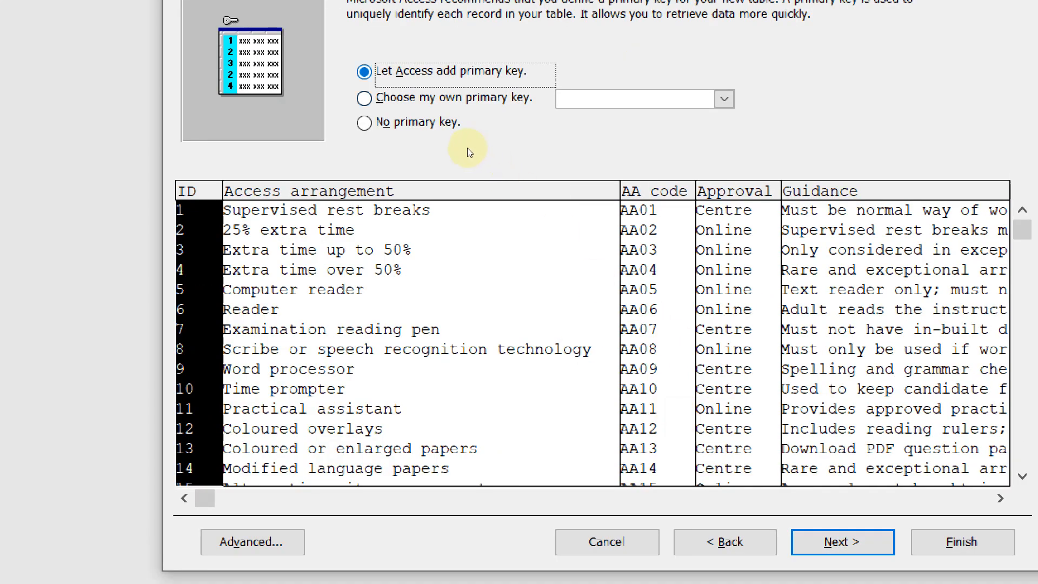
{"action": "key", "text": "alt+c"}
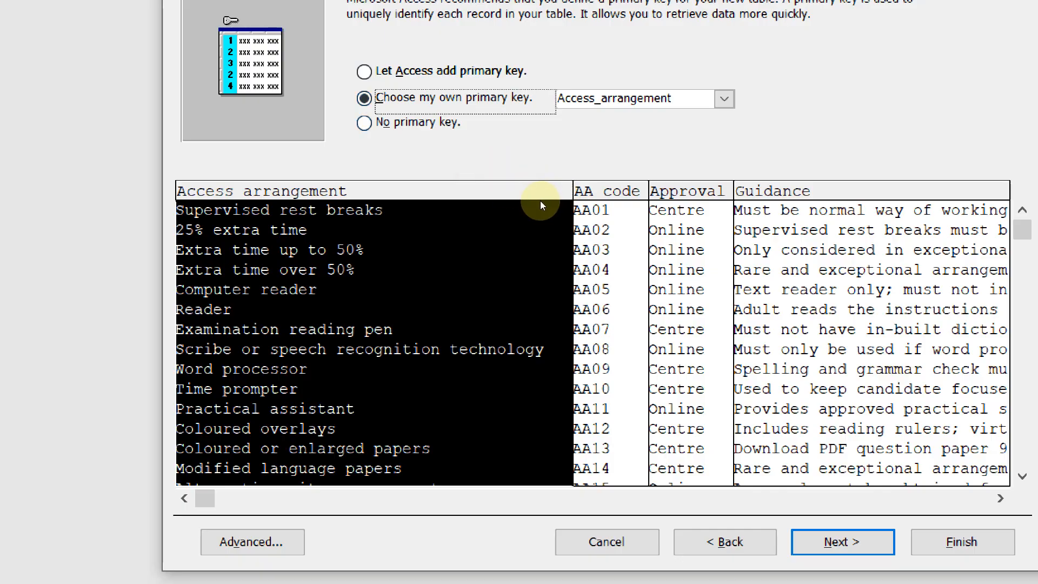
{"action": "key", "text": "Tab"}
{"action": "key", "text": "Down"}
{"action": "key", "text": "alt+Tab"}
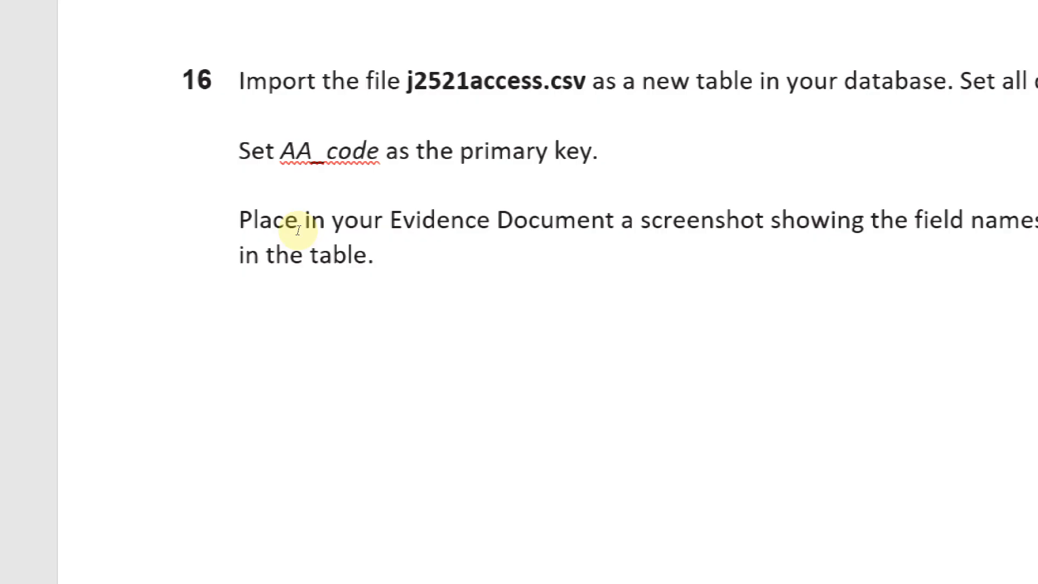
{"action": "key", "text": "alt+Tab"}
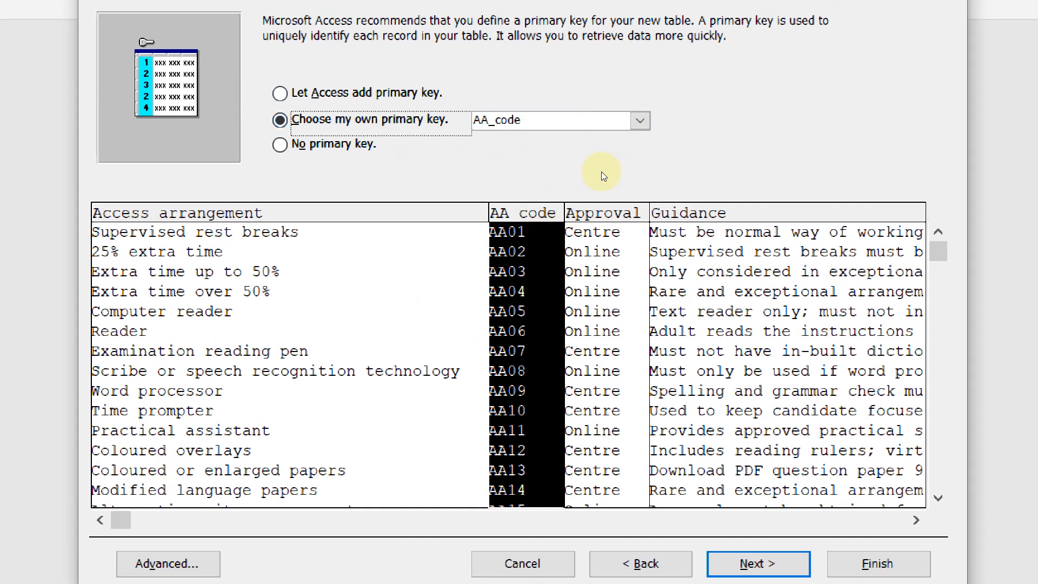
{"action": "left_click", "coordinate": [640, 121]}
{"action": "left_click", "coordinate": [635, 178]}
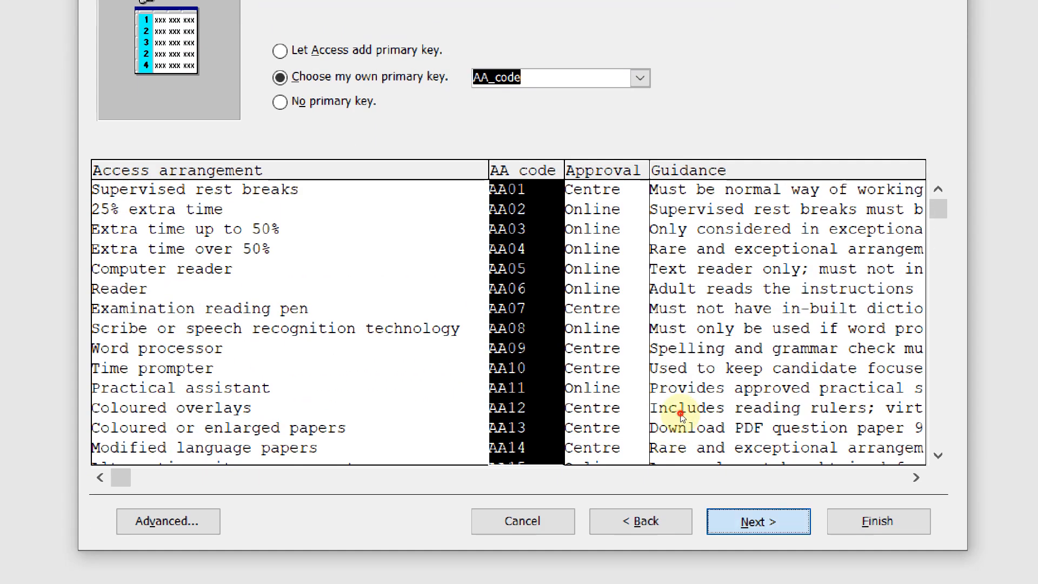
{"action": "key", "text": "Return"}
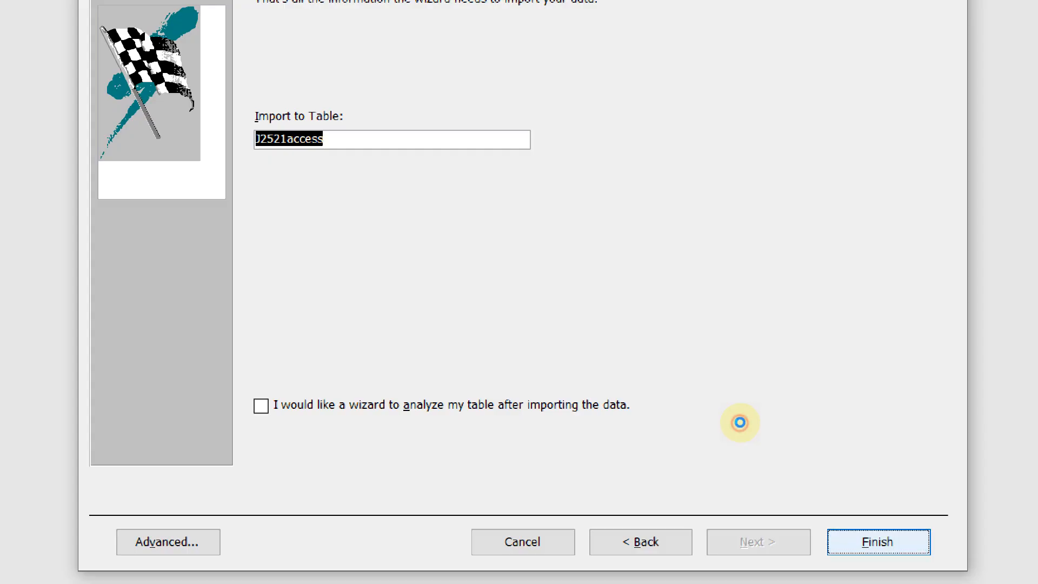
{"action": "key", "text": "Return"}
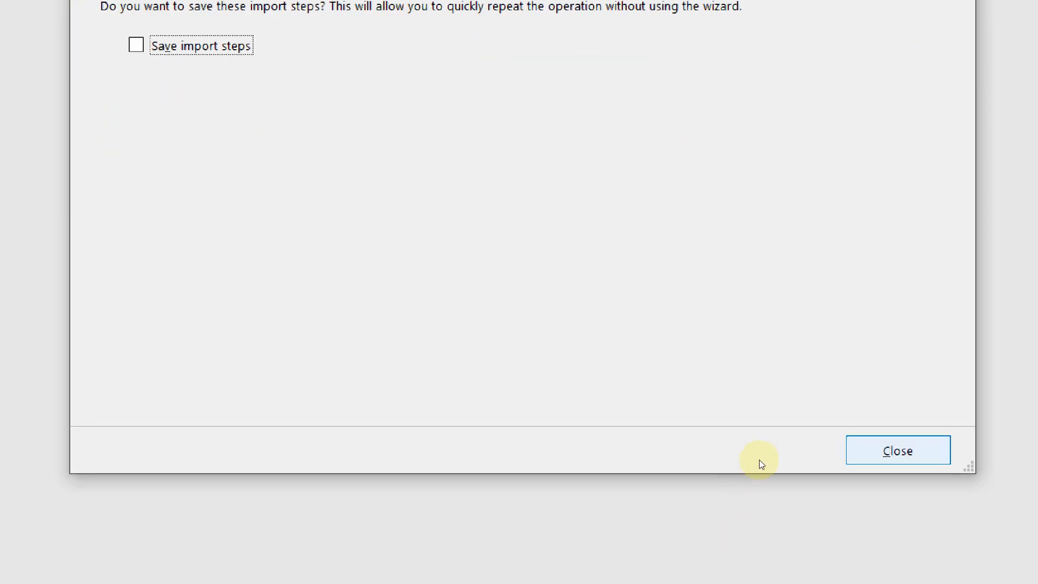
{"action": "key", "text": "Return"}
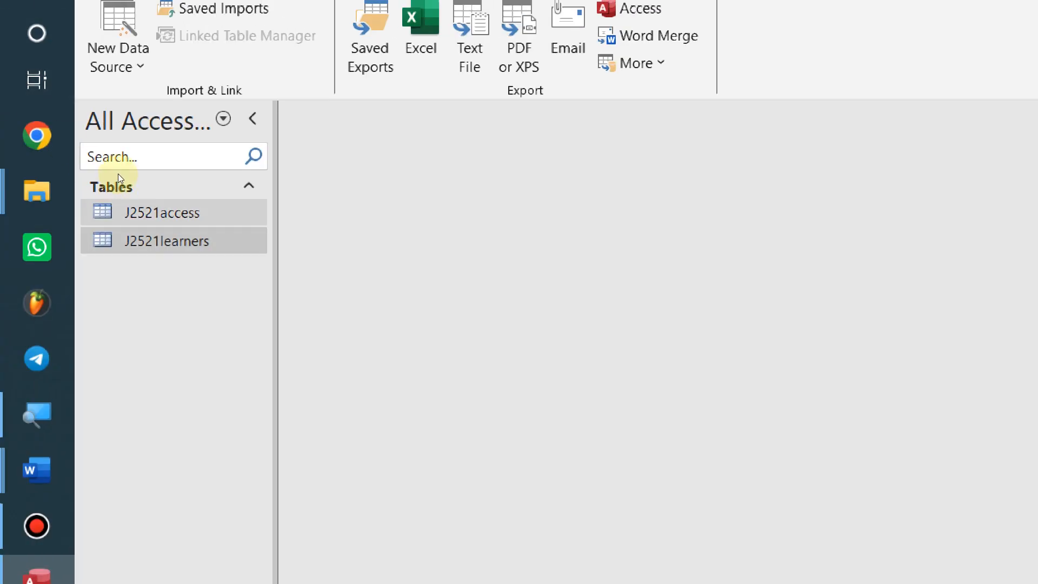
Open the J2521access table and switch it to Design View, glancing at the Word question
{"action": "double_click", "coordinate": [162, 212]}
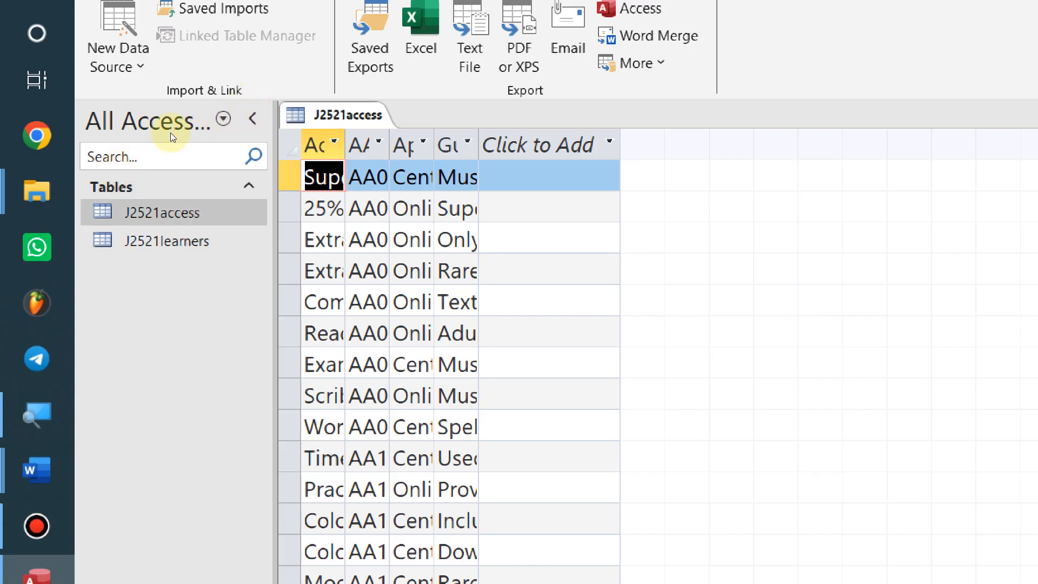
{"action": "key", "text": "ctrl+a"}
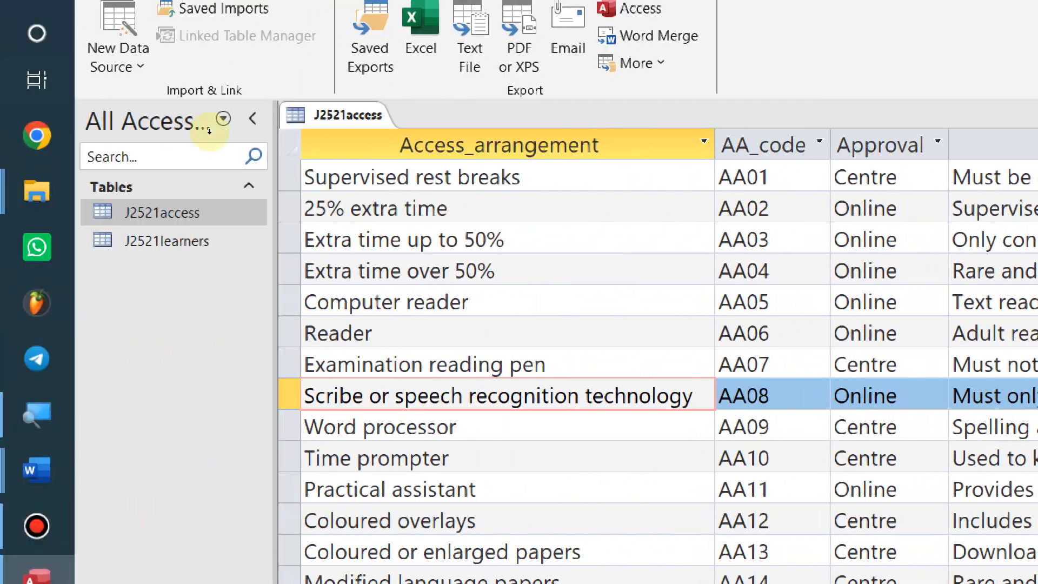
{"action": "key", "text": "shift+F10"}
{"action": "key", "text": "Down"}
{"action": "key", "text": "Up"}
{"action": "key", "text": "Up"}
{"action": "key", "text": "Return"}
{"action": "key", "text": "alt+Tab"}
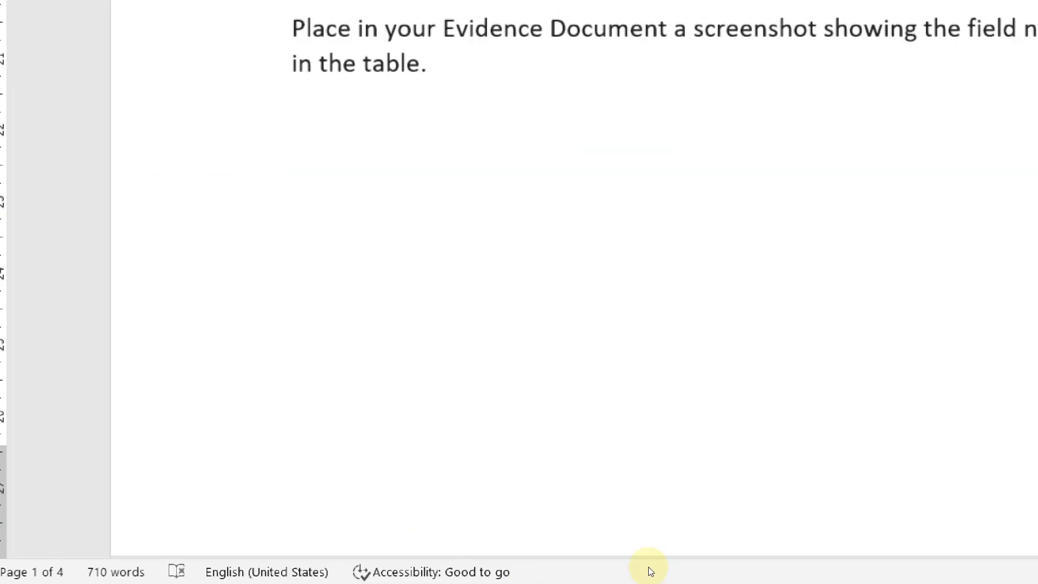
{"action": "key", "text": "alt+Tab"}
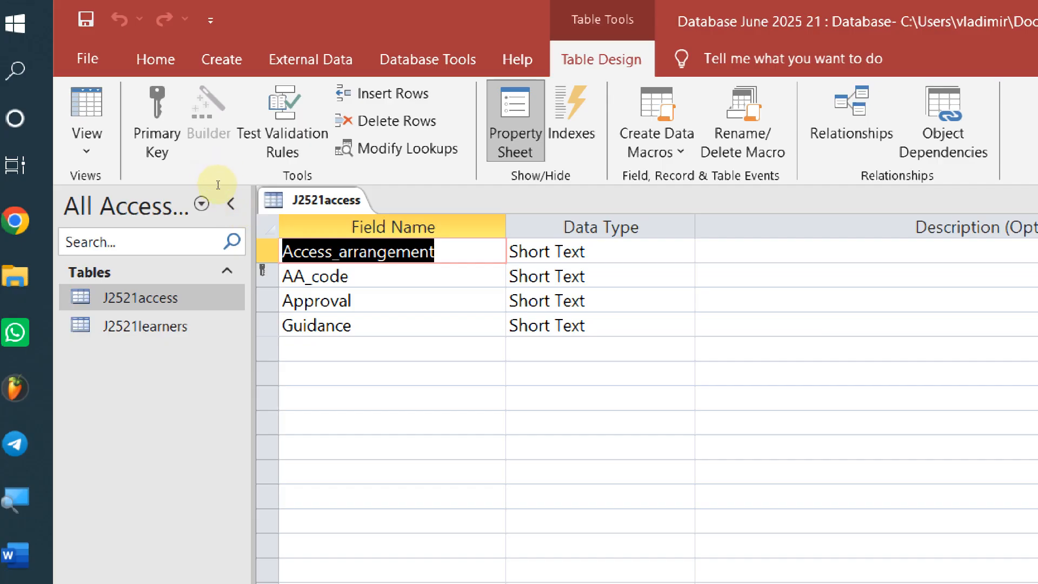
Capture the J2521access field names and data types and paste them under Step 16 evidence
{"action": "key", "text": "super+shift+s"}
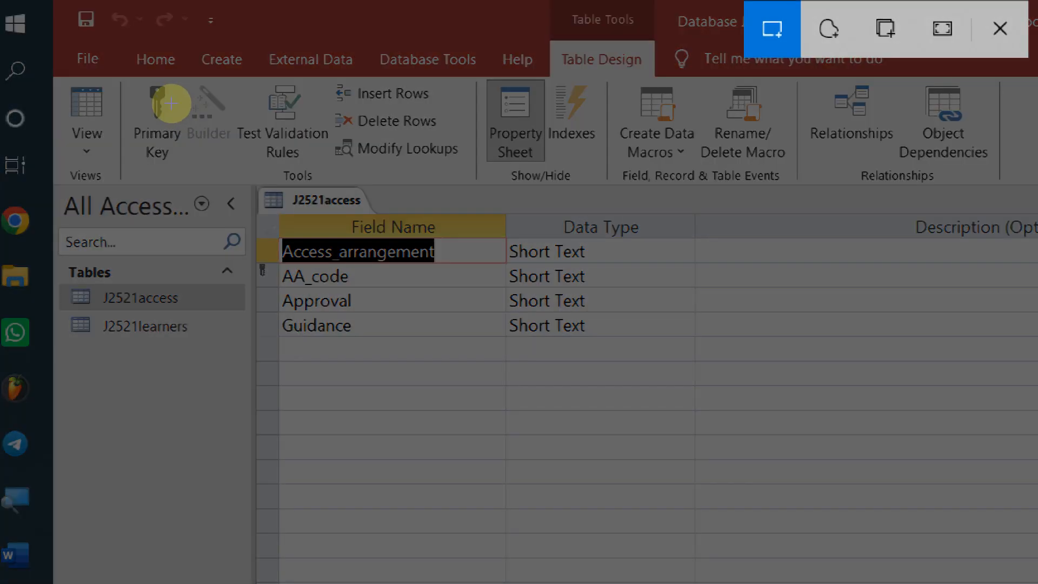
{"action": "left_click_drag", "start_coordinate": [224, 171], "coordinate": [737, 371]}
{"action": "key", "text": "alt+Tab"}
{"action": "key", "text": "alt+Tab"}
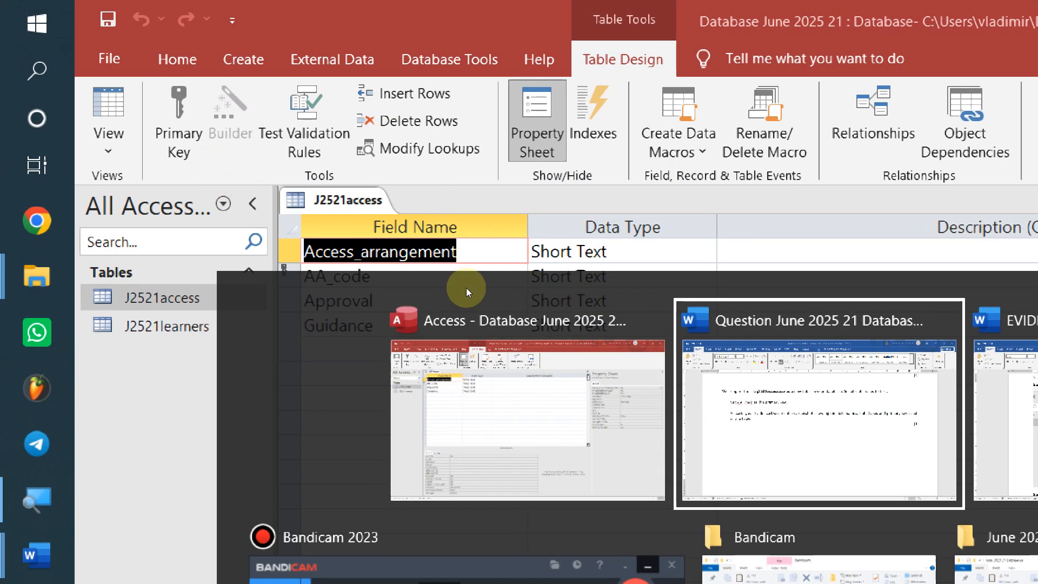
{"action": "scroll", "coordinate": [505, 272], "scroll_direction": "down", "scroll_amount": 8}
{"action": "scroll", "coordinate": [364, 273], "scroll_direction": "up", "scroll_amount": 2}
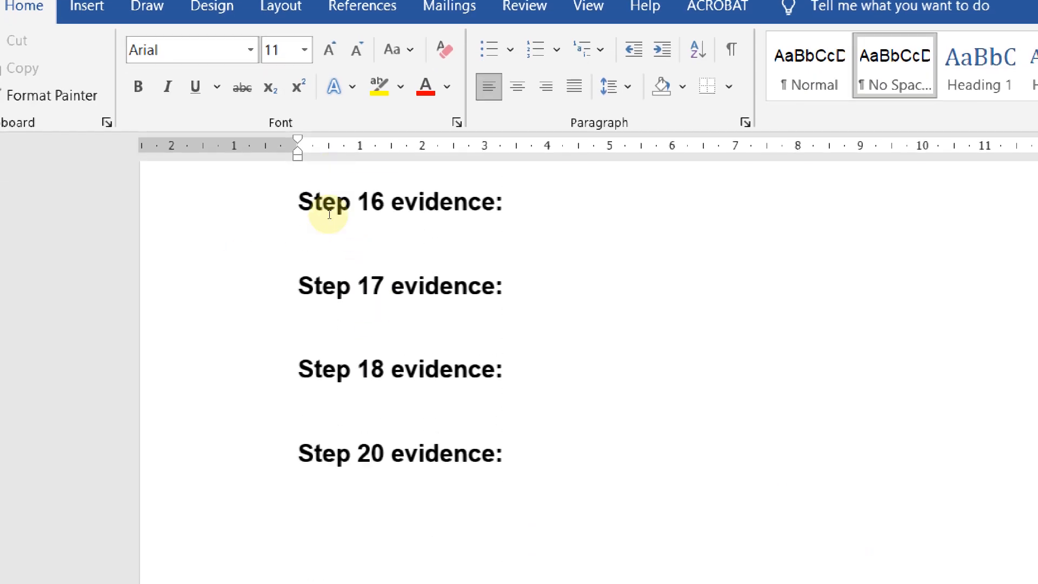
{"action": "key", "text": "ctrl+v"}
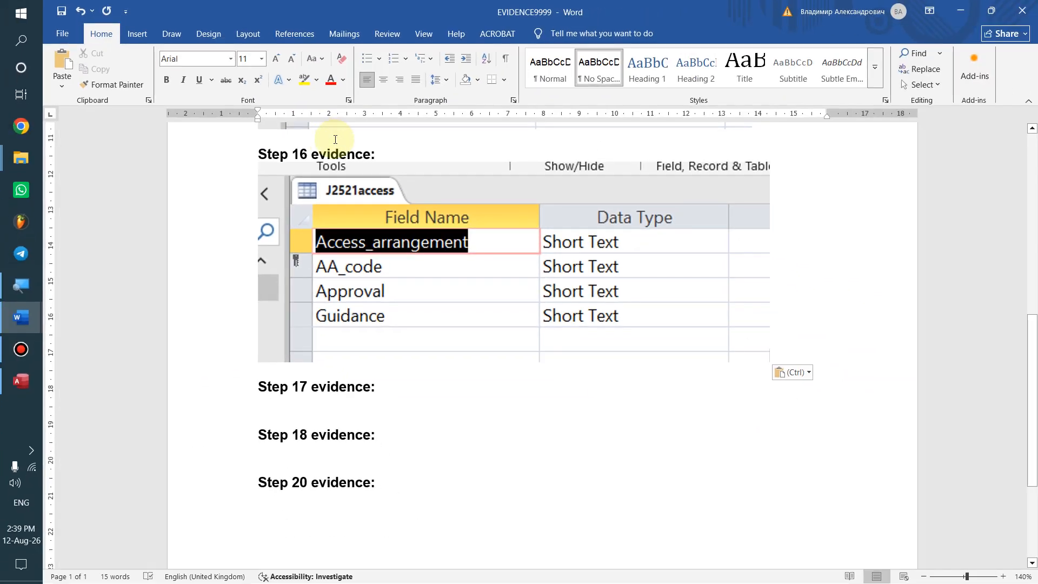
{"action": "mouse_move", "coordinate": [620, 4]}
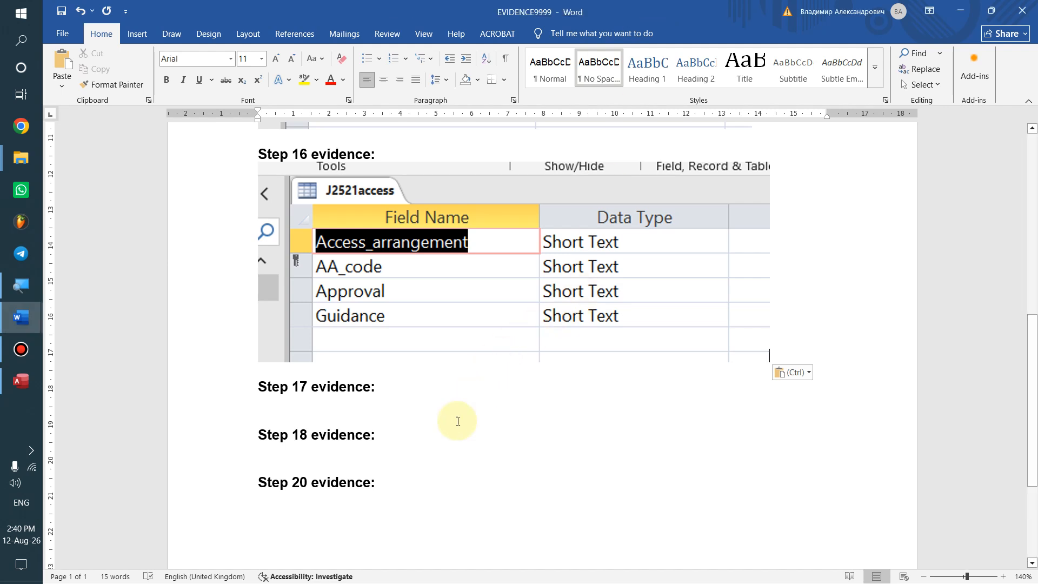
Switch to the question document and scroll toward question 17
{"action": "key", "text": "alt+Tab"}
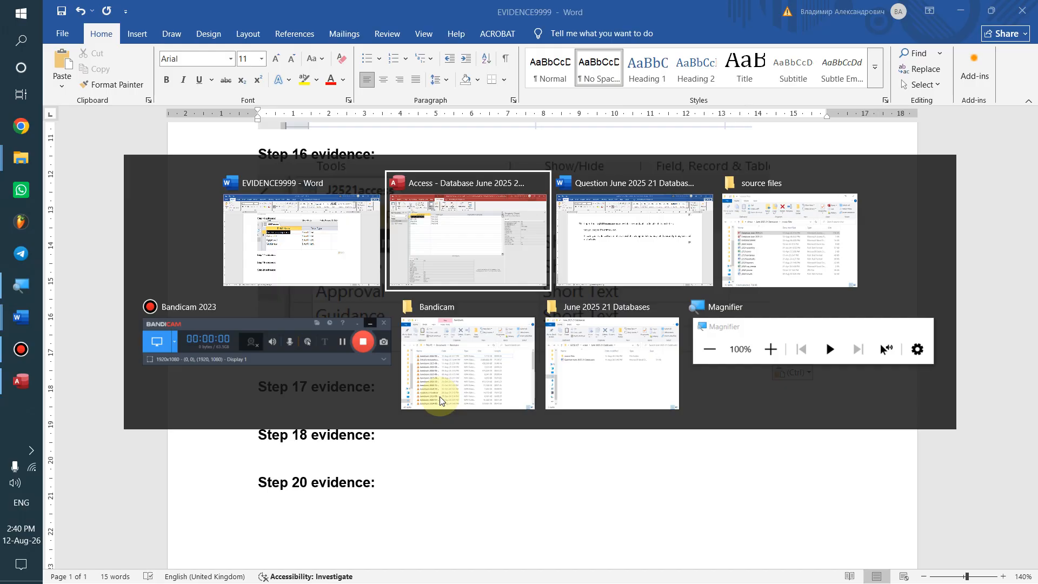
{"action": "key", "text": "alt+Tab"}
{"action": "scroll", "coordinate": [427, 305], "scroll_direction": "down", "scroll_amount": 5}
Read question 17's j2521class.csv field table in Word, then return to the Access database
{"action": "scroll", "coordinate": [429, 302], "scroll_direction": "down", "scroll_amount": 4}
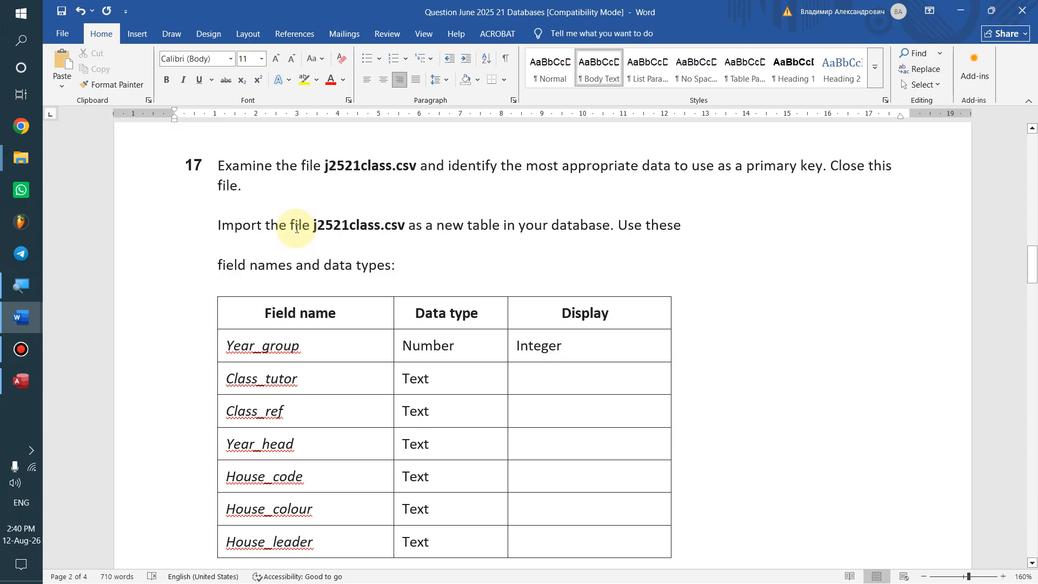
{"action": "scroll", "coordinate": [398, 422], "scroll_direction": "down", "scroll_amount": 1}
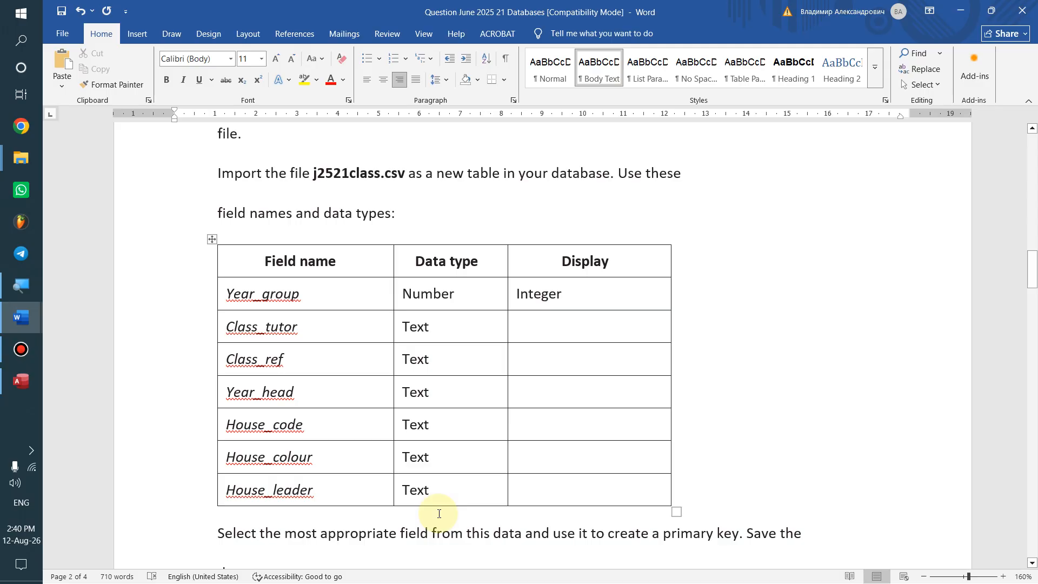
{"action": "scroll", "coordinate": [439, 514], "scroll_direction": "down", "scroll_amount": 3}
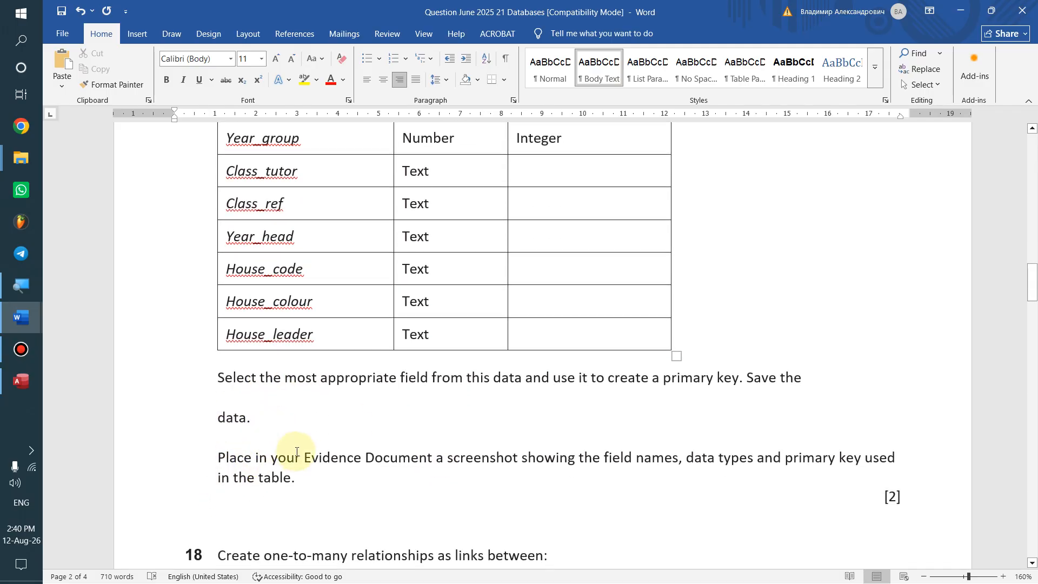
{"action": "scroll", "coordinate": [295, 453], "scroll_direction": "up", "scroll_amount": 2}
{"action": "scroll", "coordinate": [296, 450], "scroll_direction": "up", "scroll_amount": 1}
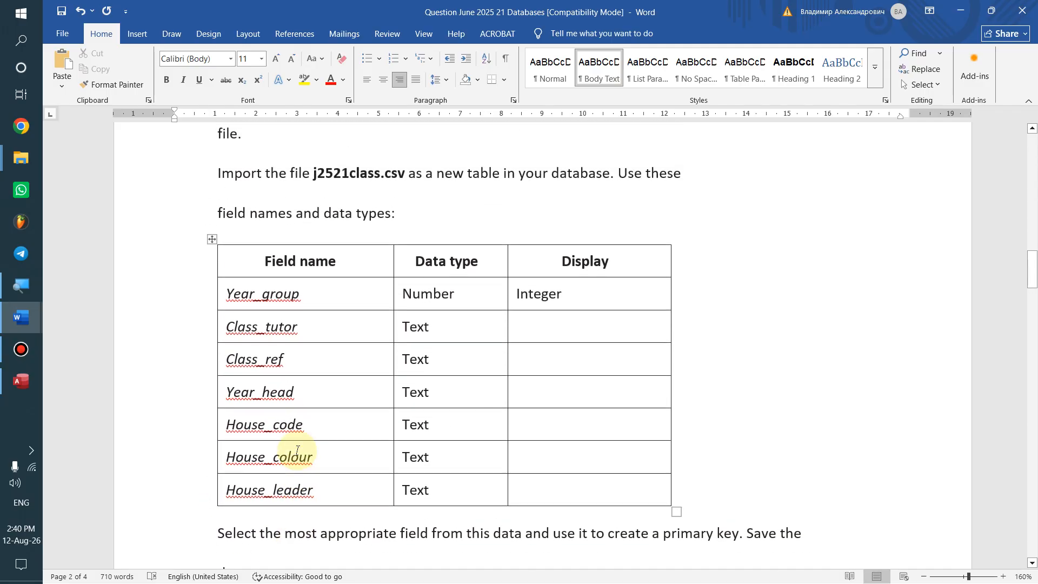
{"action": "scroll", "coordinate": [297, 450], "scroll_direction": "up", "scroll_amount": 1}
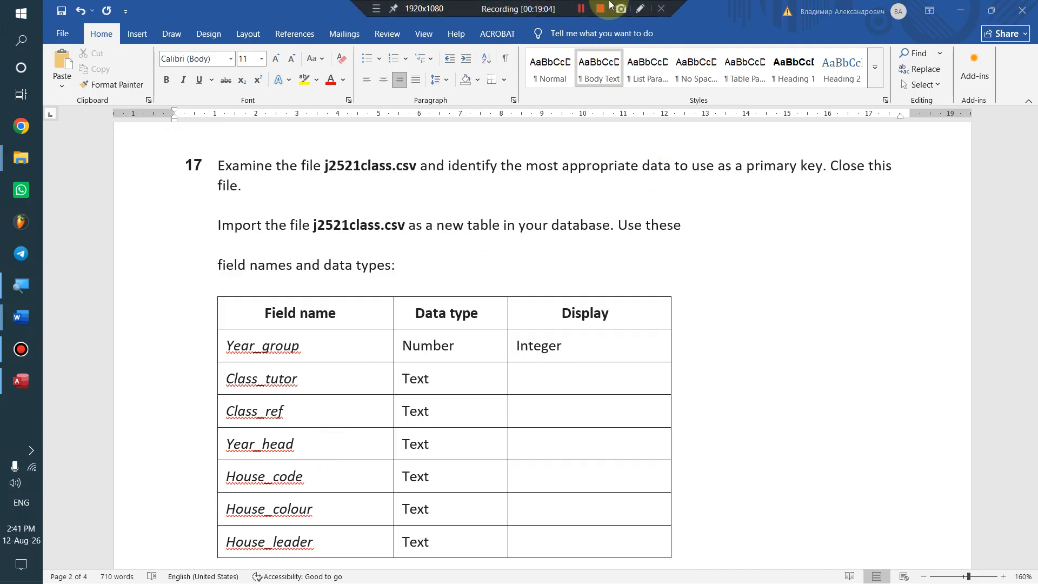
{"action": "key", "text": "alt+Tab"}
{"action": "left_click", "coordinate": [627, 182]}
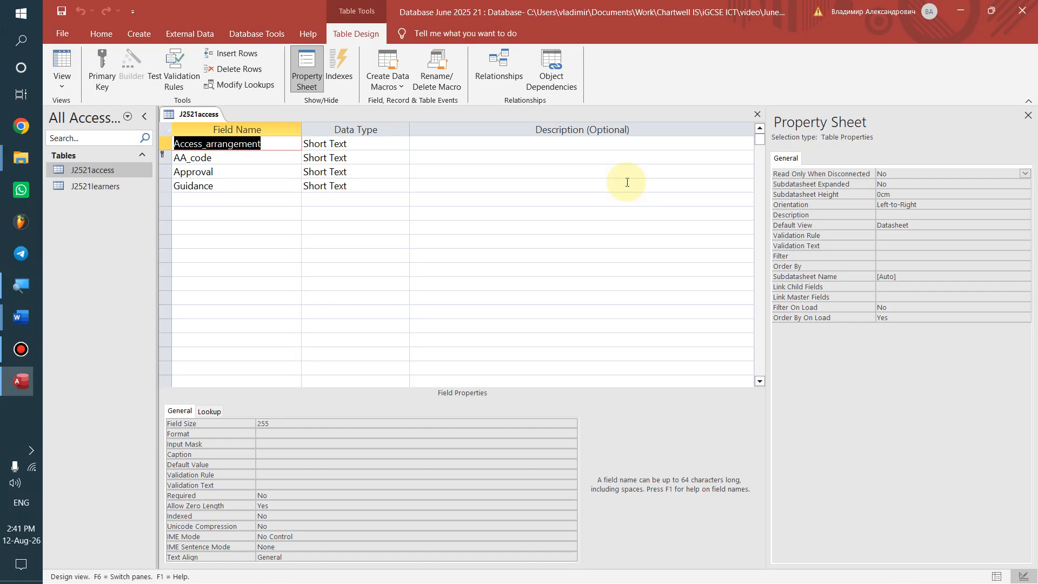
Close J2521access, start a Text File import, and pick j2521class as the source file
{"action": "right_click", "coordinate": [168, 114]}
{"action": "left_click", "coordinate": [216, 141]}
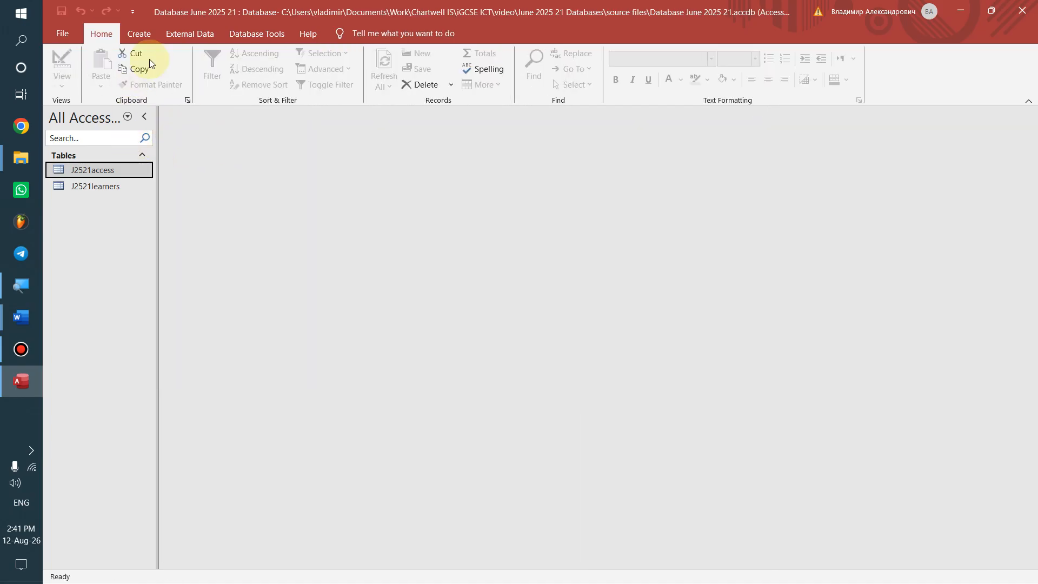
{"action": "left_click", "coordinate": [174, 35]}
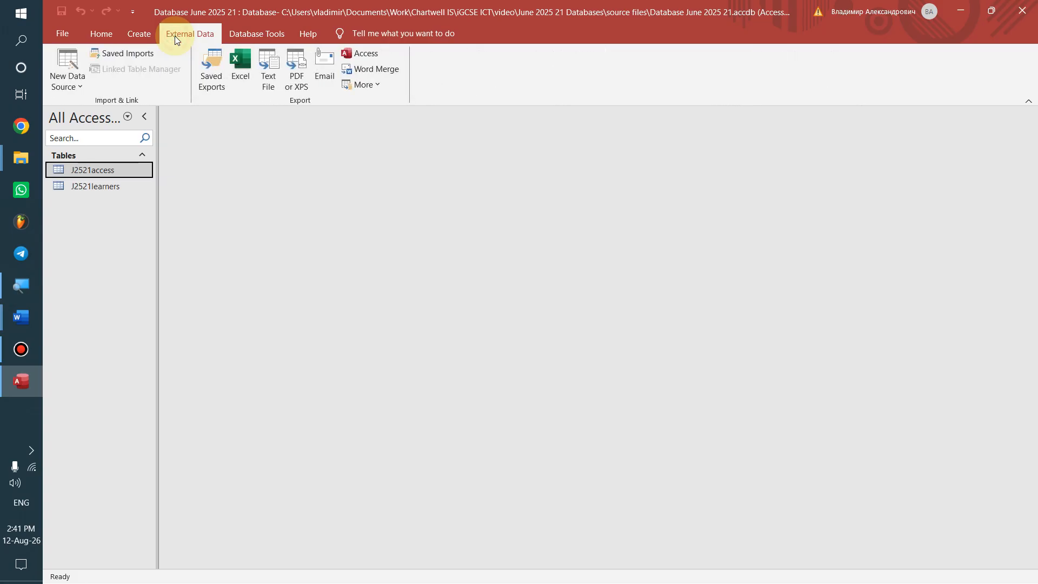
{"action": "left_click", "coordinate": [70, 87]}
{"action": "left_click", "coordinate": [97, 107]}
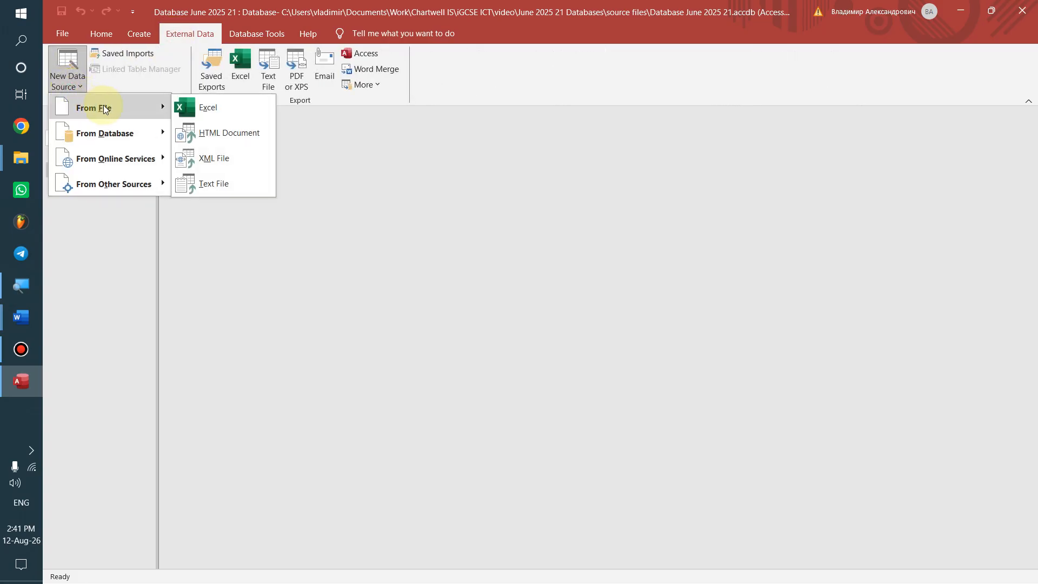
{"action": "left_click", "coordinate": [214, 183]}
{"action": "left_click", "coordinate": [738, 202]}
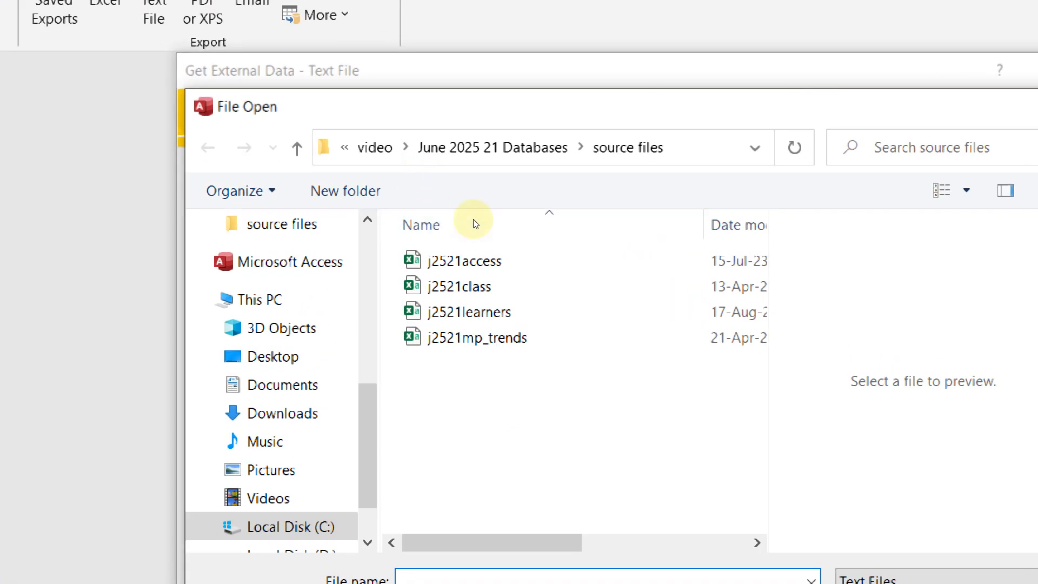
{"action": "double_click", "coordinate": [481, 250]}
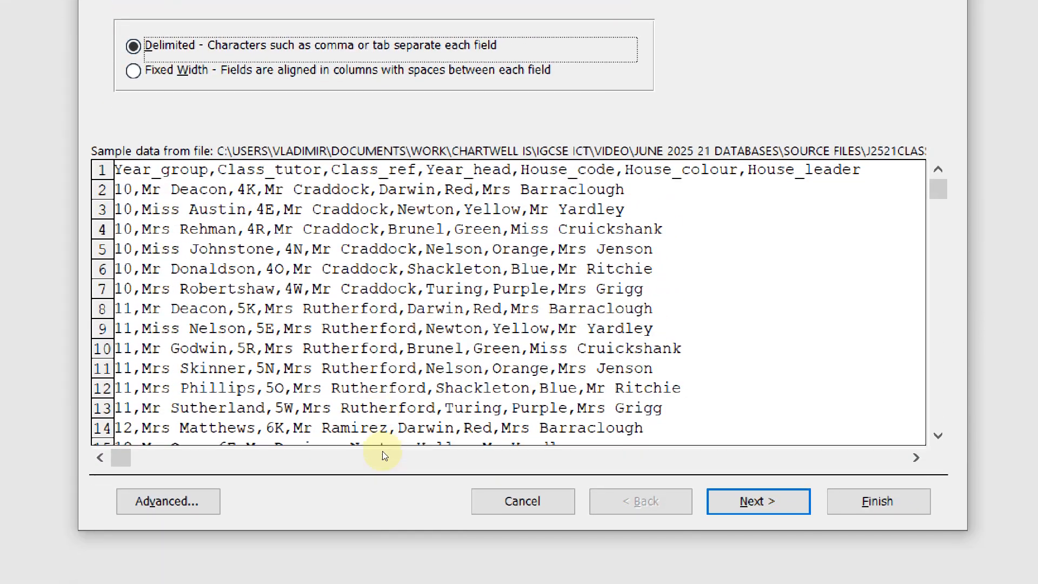
Accept Delimited format and mark First Row Contains Field Names, checking the question's field types
{"action": "key", "text": "Return"}
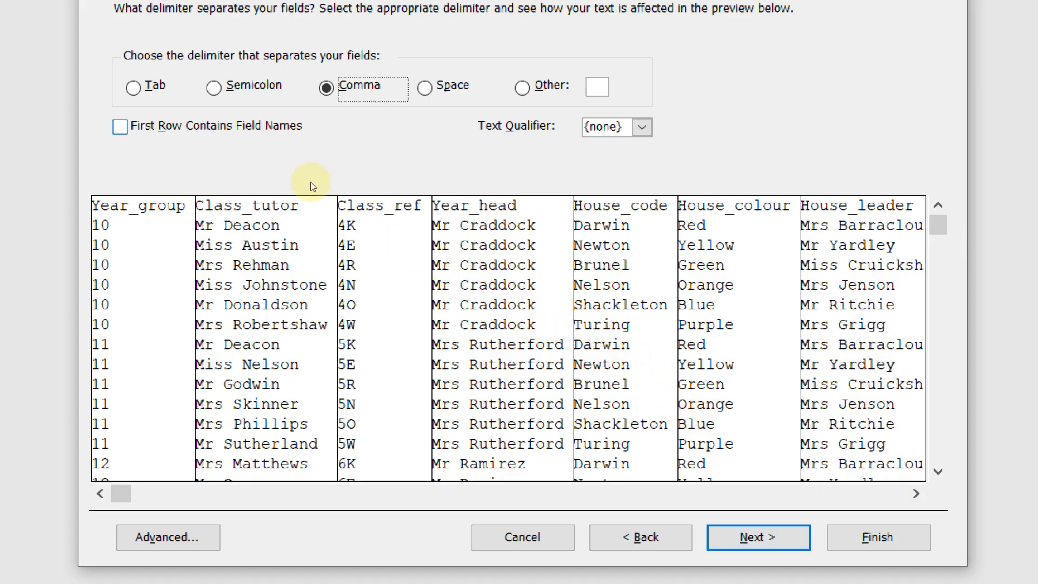
{"action": "key", "text": "alt+r"}
{"action": "key", "text": "alt+Tab"}
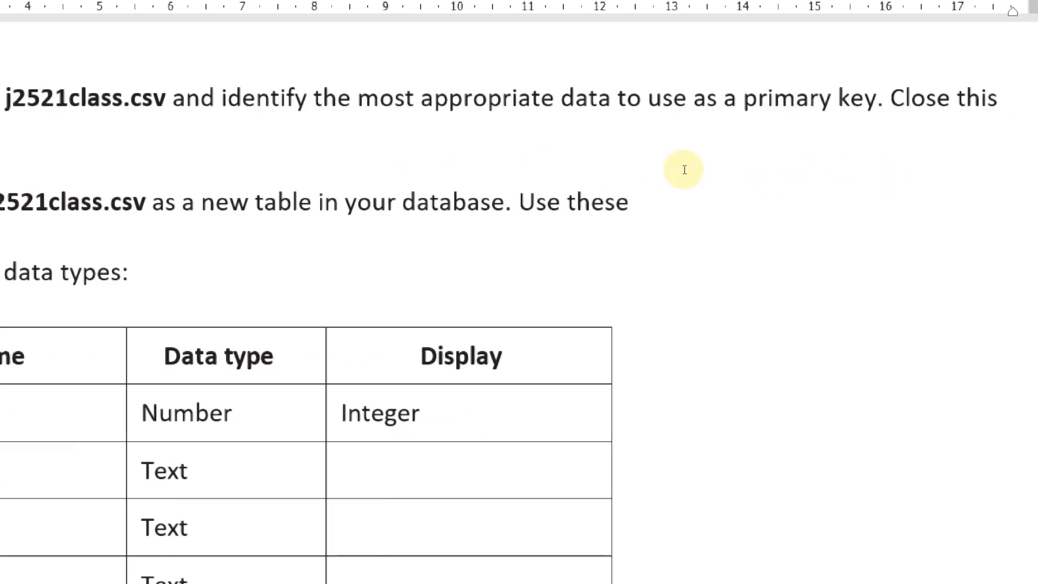
{"action": "key", "text": "alt+Tab"}
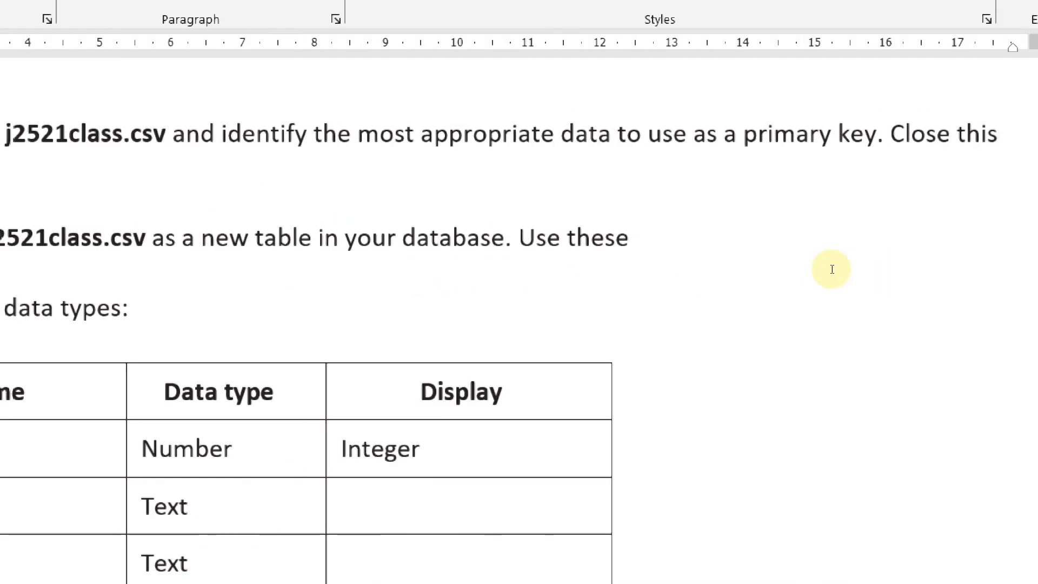
Review the Advanced import specification, then advance through field options to the primary key step
{"action": "scroll", "coordinate": [378, 325], "scroll_direction": "down", "scroll_amount": 5}
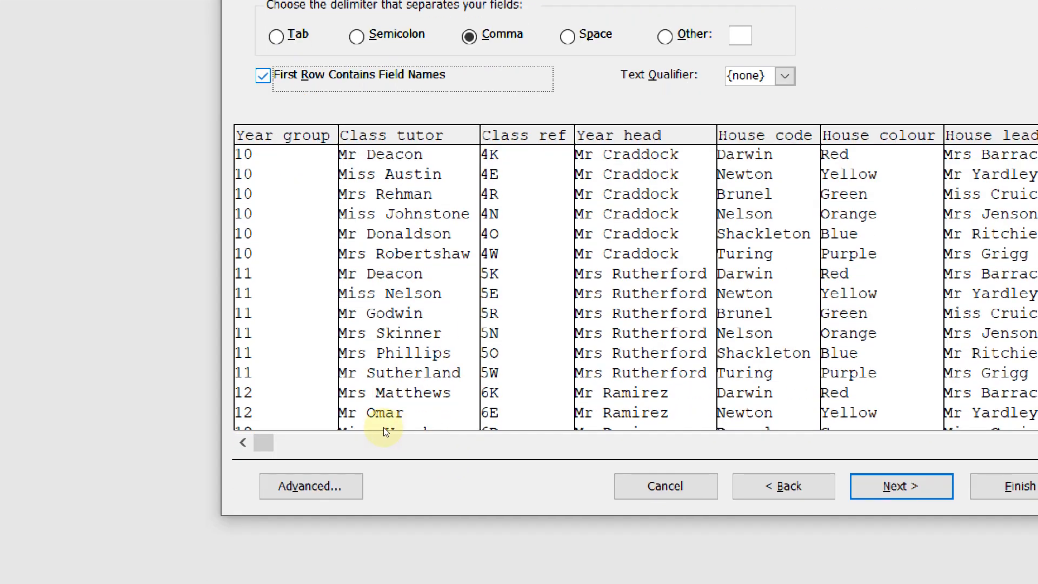
{"action": "left_click", "coordinate": [311, 486]}
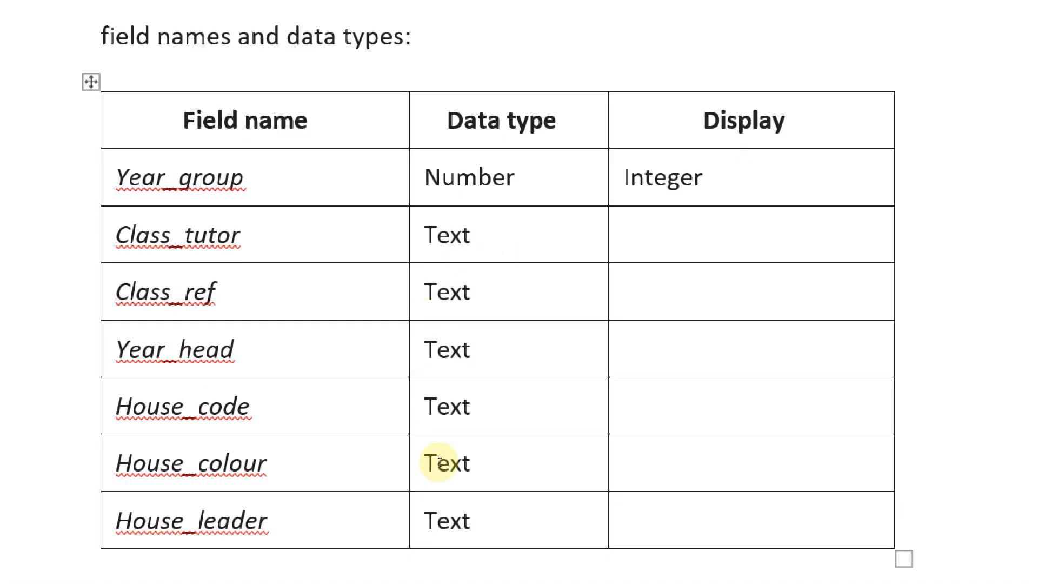
{"action": "key", "text": "alt+Tab"}
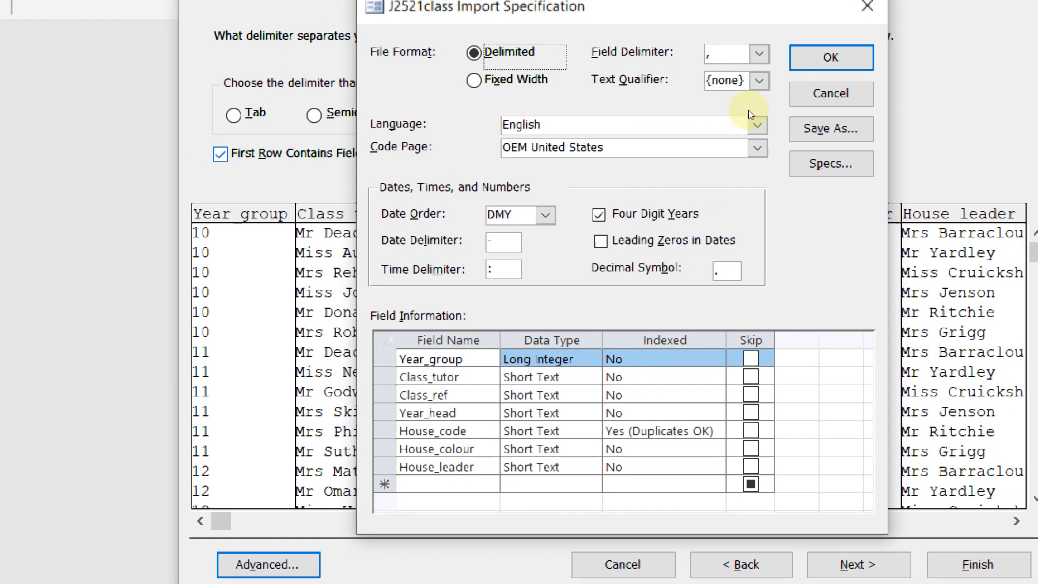
{"action": "key", "text": "Return"}
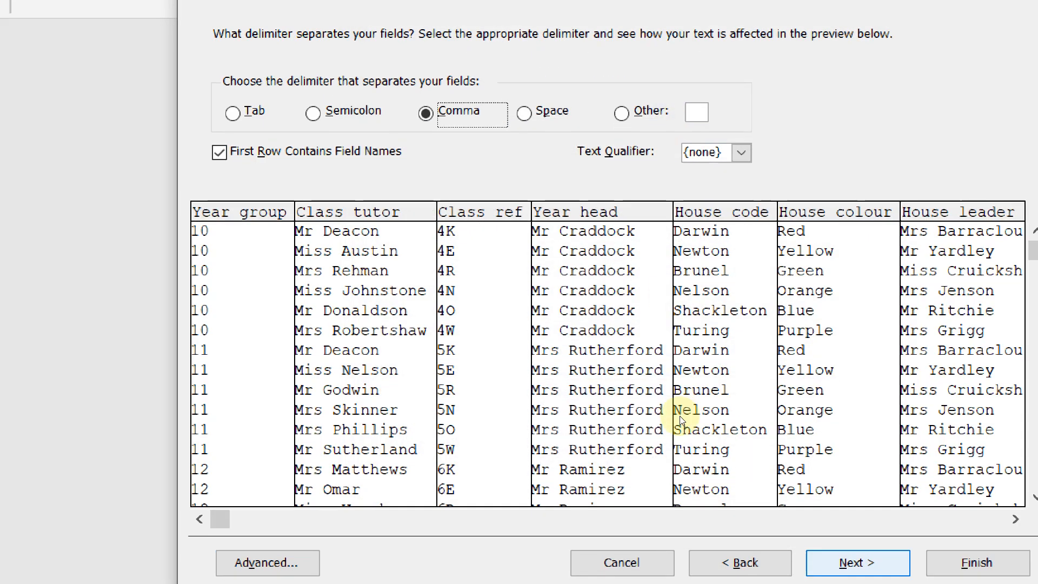
{"action": "key", "text": "Return"}
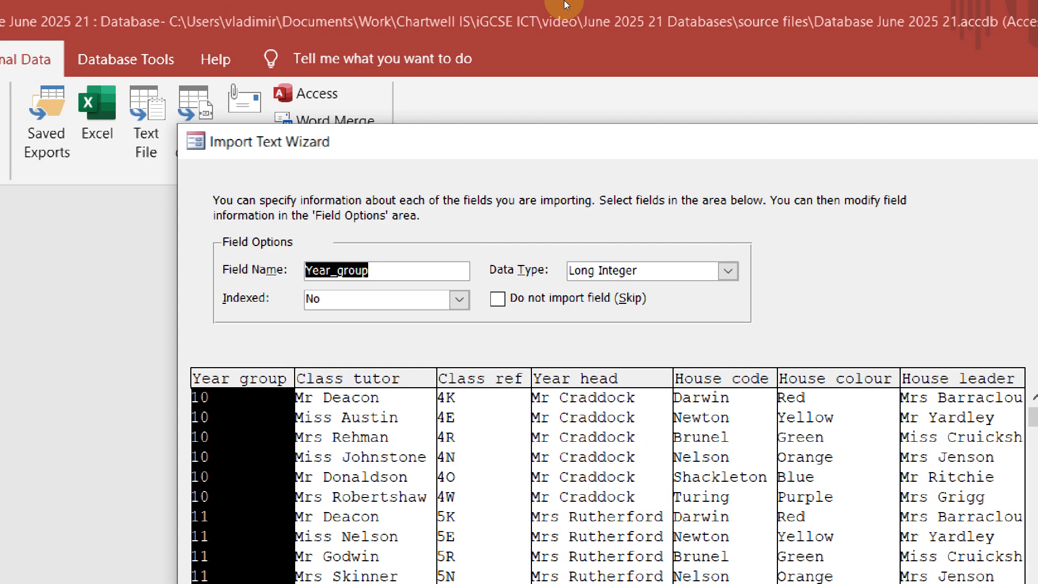
{"action": "key", "text": "Return"}
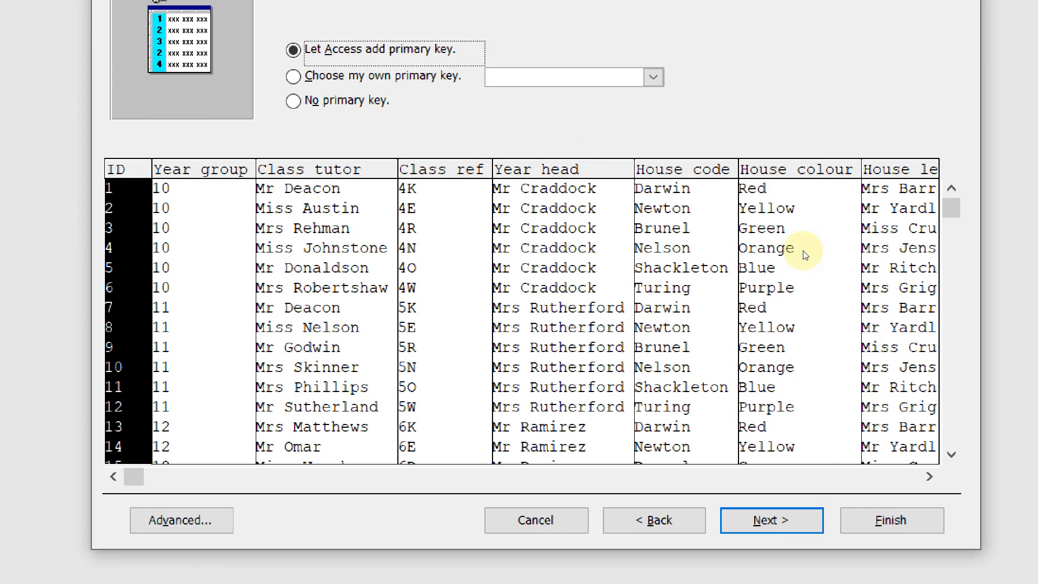
Select 'Choose my own primary key' with Class_tutor as the key field
{"action": "key", "text": "alt+c"}
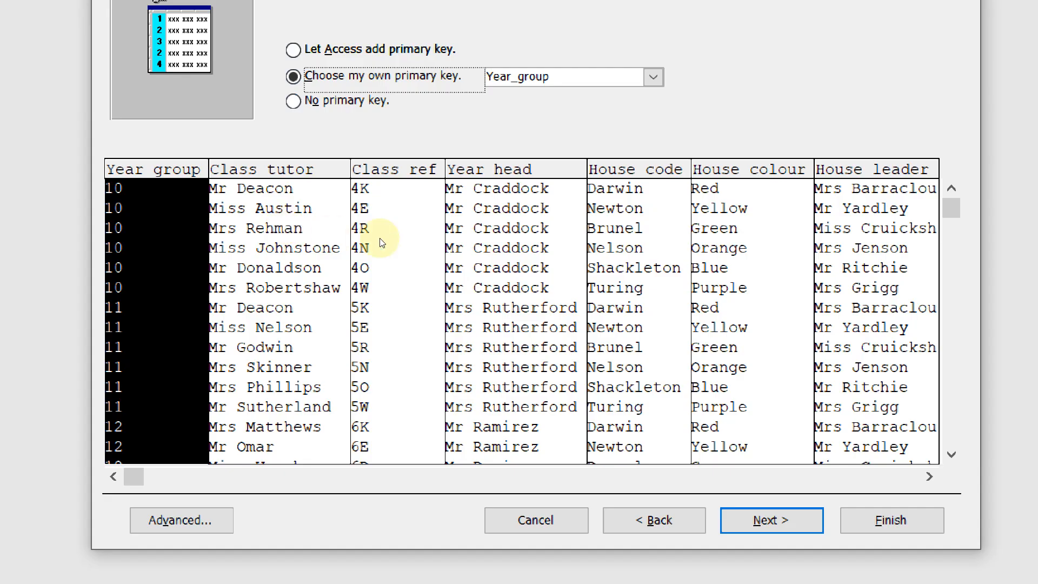
{"action": "key", "text": "Down"}
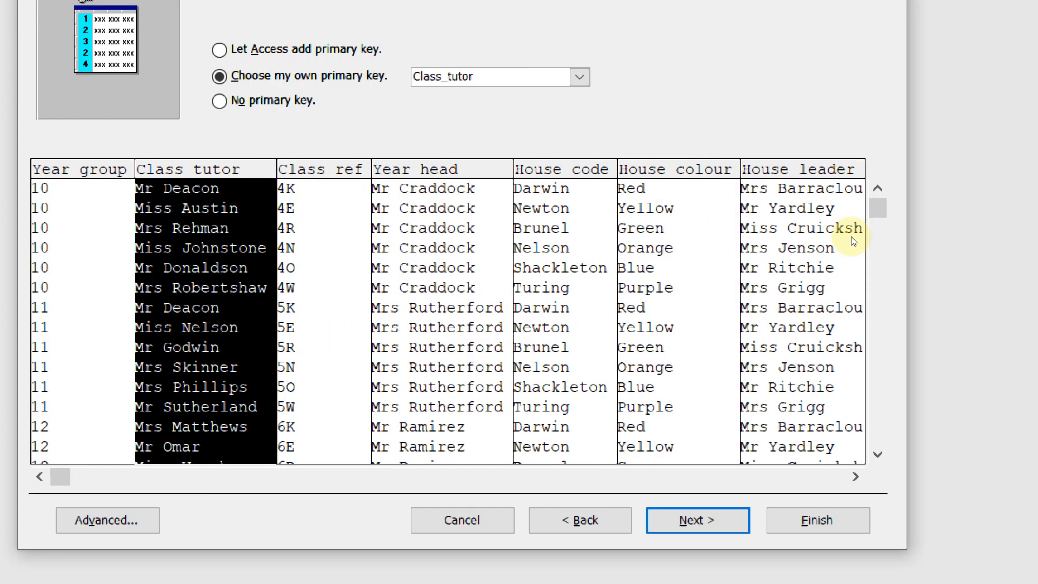
Change the chosen primary key field from Class_tutor to Class_ref
{"action": "scroll", "coordinate": [794, 375], "scroll_direction": "down", "scroll_amount": 2}
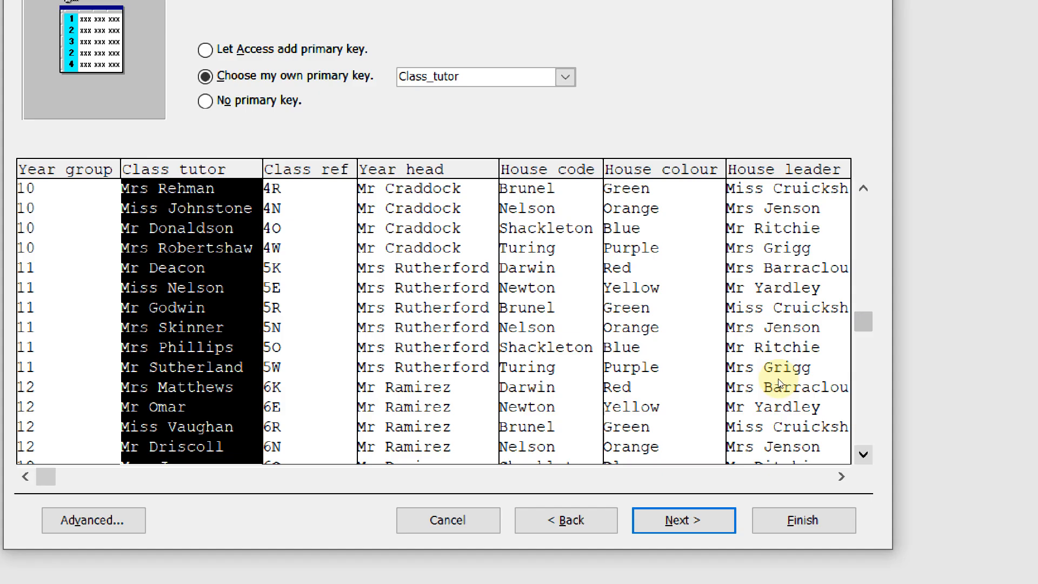
{"action": "scroll", "coordinate": [779, 381], "scroll_direction": "down", "scroll_amount": 2}
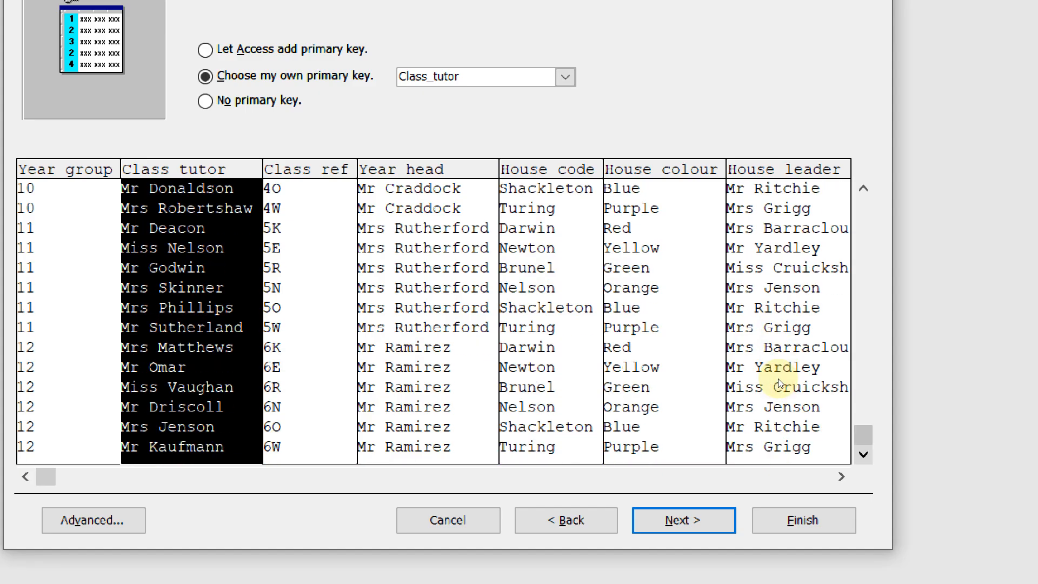
{"action": "scroll", "coordinate": [780, 356], "scroll_direction": "up", "scroll_amount": 4}
{"action": "scroll", "coordinate": [777, 246], "scroll_direction": "up", "scroll_amount": 2}
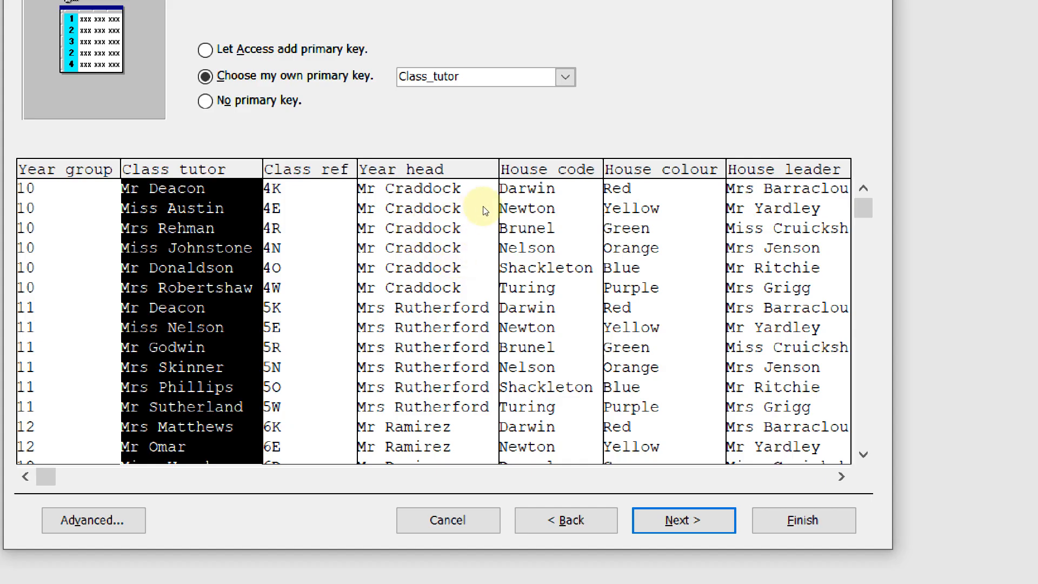
{"action": "key", "text": "Down"}
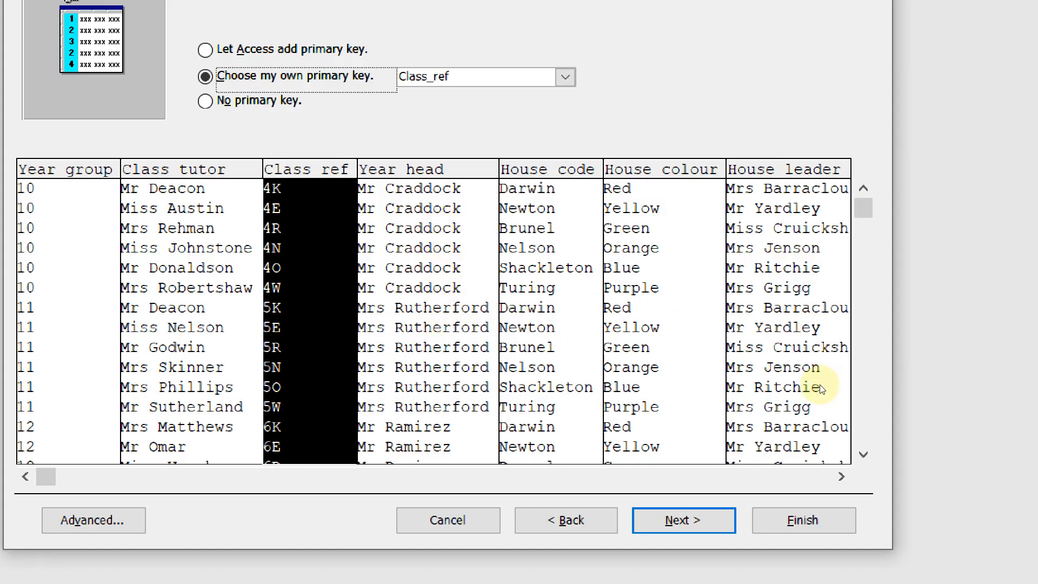
{"action": "left_click", "coordinate": [779, 378]}
{"action": "scroll", "coordinate": [779, 378], "scroll_direction": "down", "scroll_amount": 2}
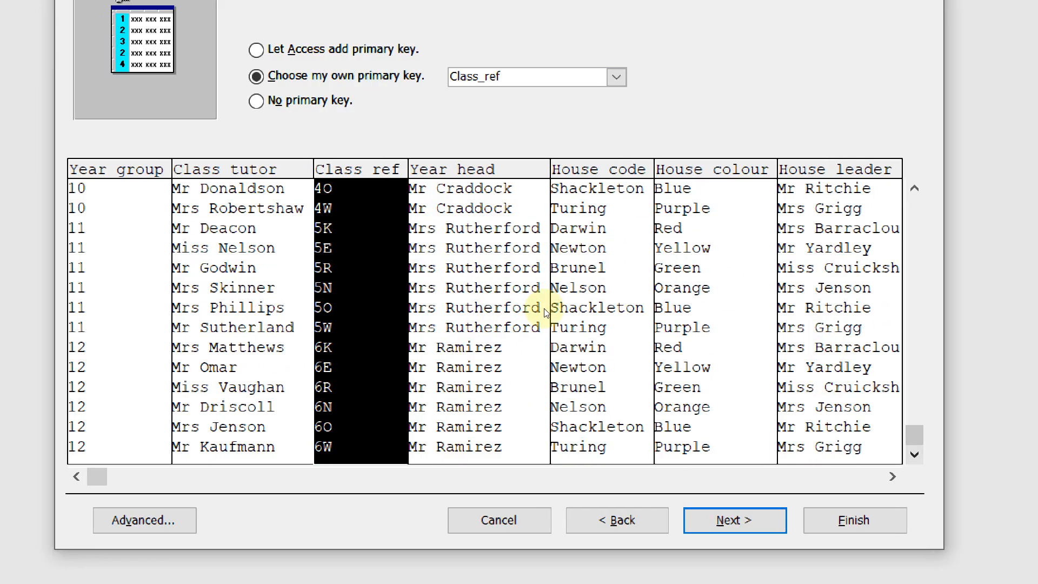
{"action": "scroll", "coordinate": [781, 363], "scroll_direction": "up", "scroll_amount": 2}
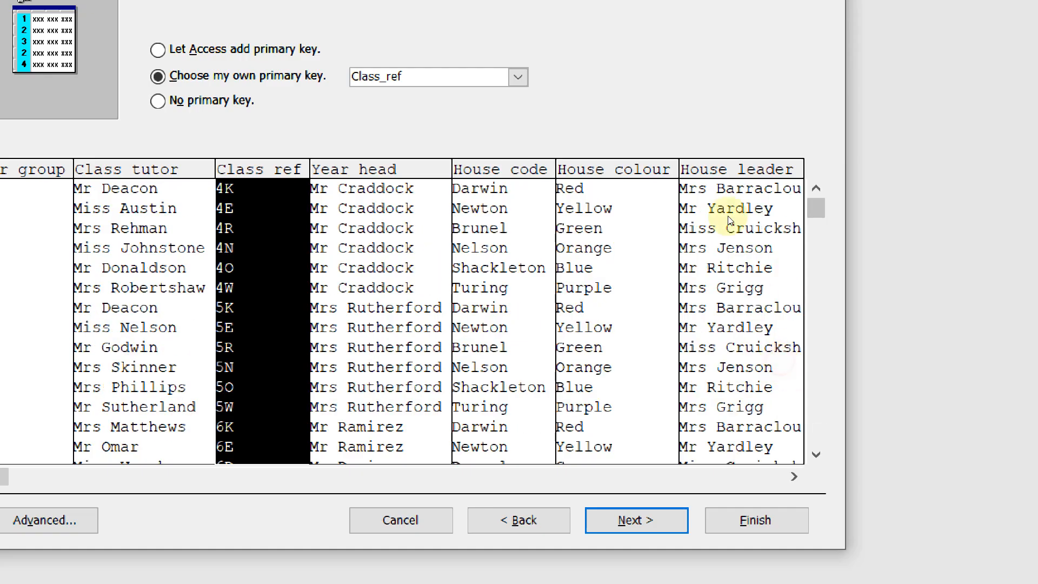
Try the Year head, House code, House colour and House leader columns as primary key
{"action": "left_click", "coordinate": [541, 168]}
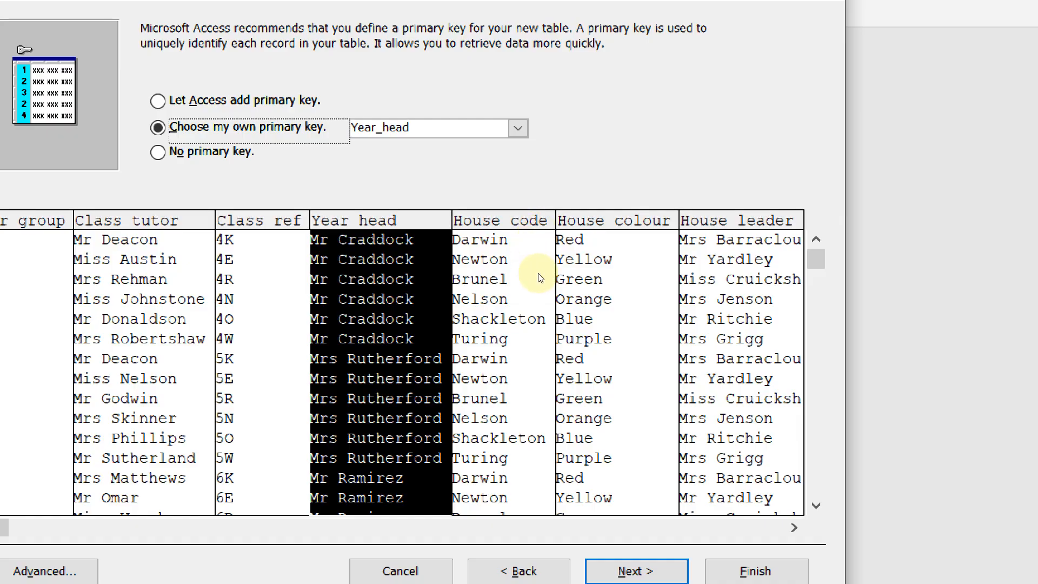
{"action": "left_click", "coordinate": [602, 217]}
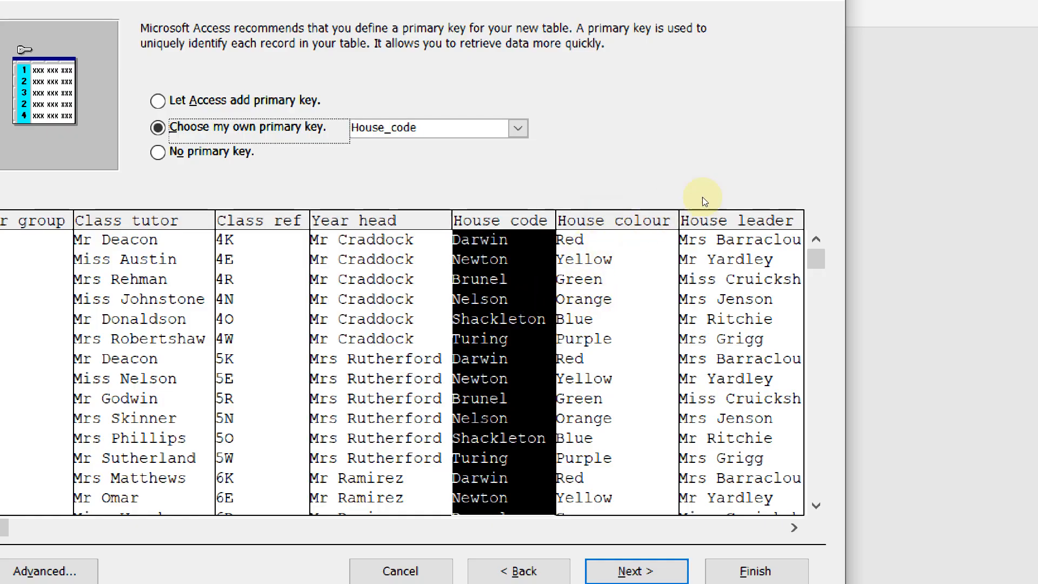
{"action": "left_click", "coordinate": [664, 223]}
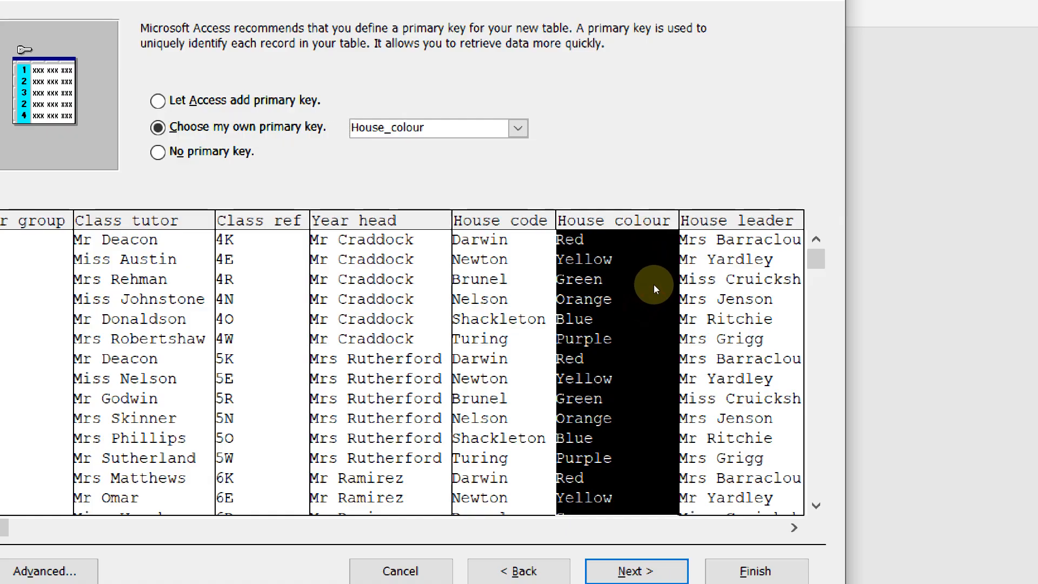
{"action": "left_click", "coordinate": [737, 265]}
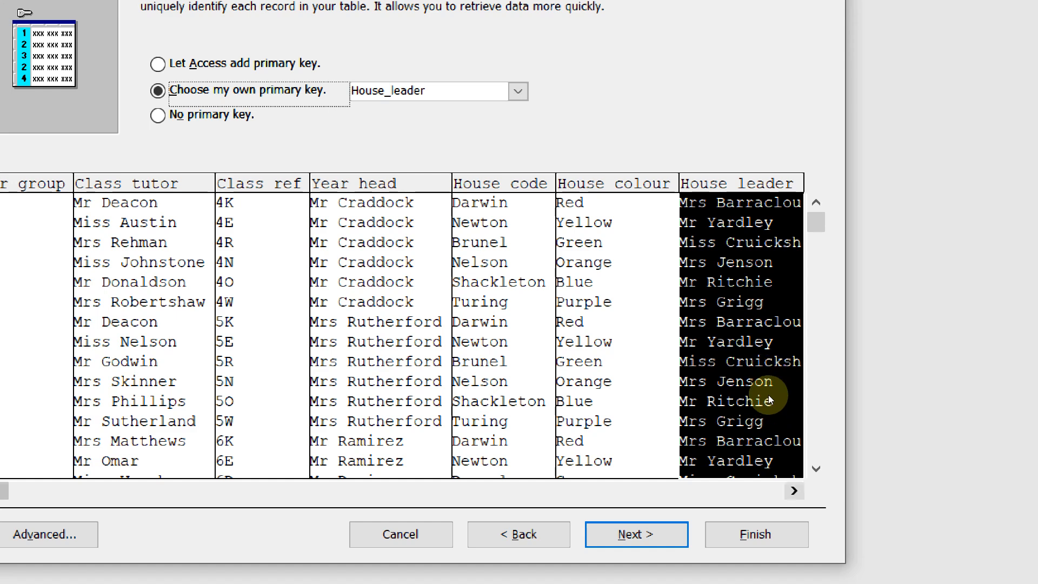
{"action": "left_click", "coordinate": [793, 527]}
{"action": "left_click", "coordinate": [793, 491]}
{"action": "left_click", "coordinate": [793, 490]}
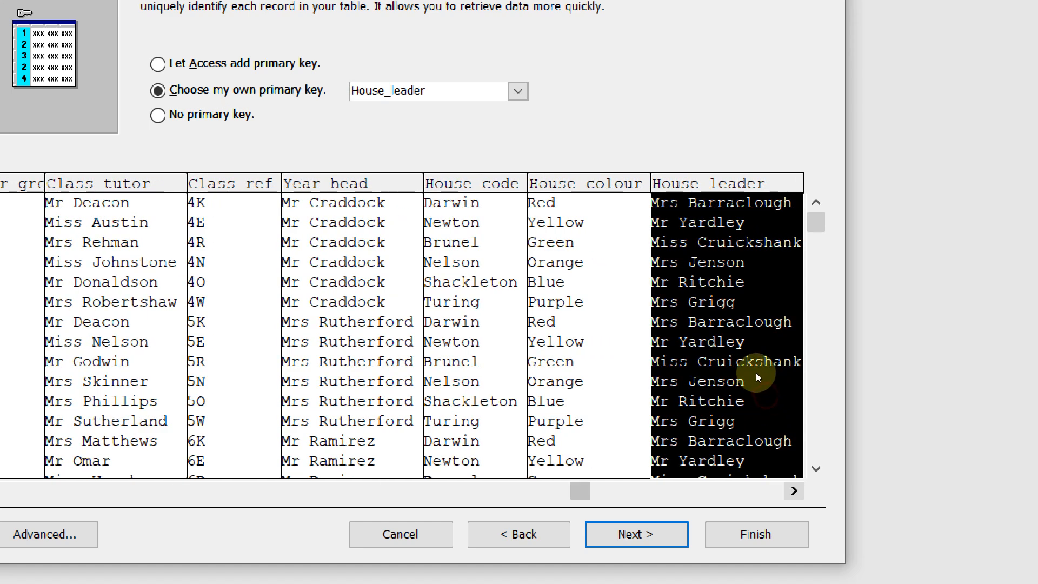
{"action": "left_click", "coordinate": [794, 490]}
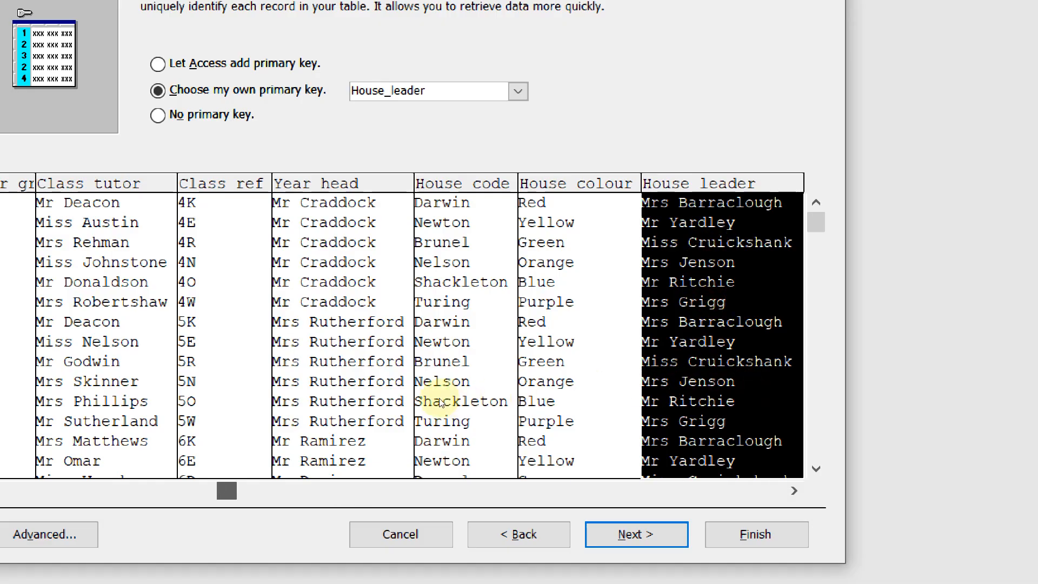
Check the key field list, then select the Year group column to make Year_group the primary key
{"action": "scroll", "coordinate": [442, 403], "scroll_direction": "left", "scroll_amount": 2}
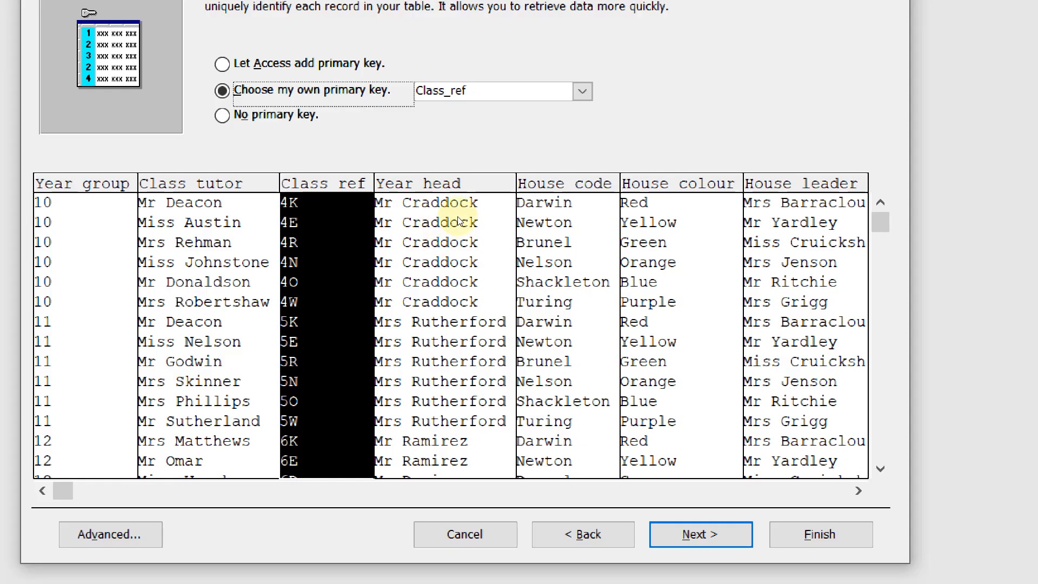
{"action": "left_click", "coordinate": [582, 91]}
{"action": "left_click", "coordinate": [592, 192]}
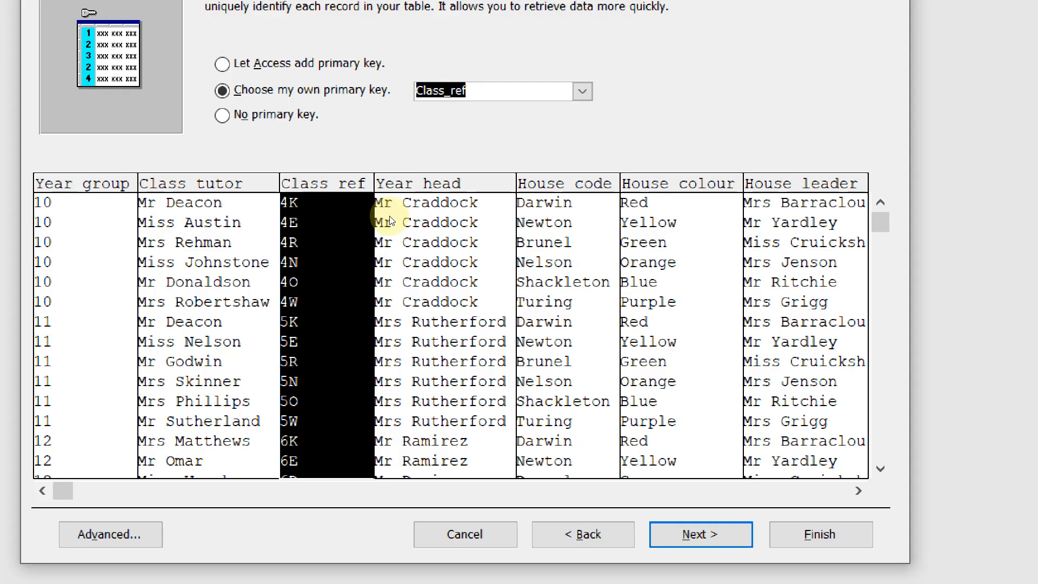
{"action": "left_click", "coordinate": [331, 213]}
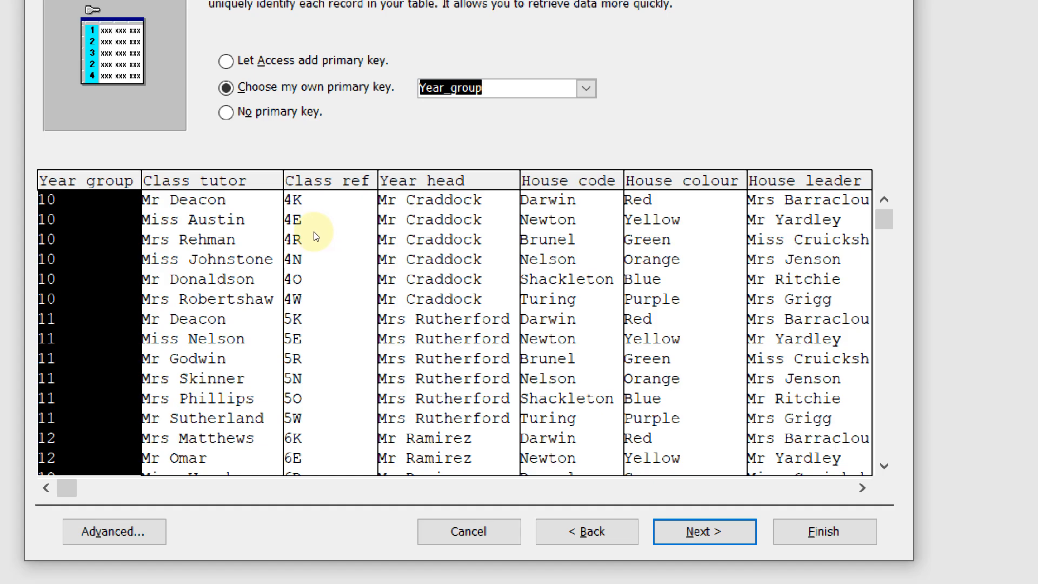
Import into table J2521class, accept the duplicate-values warning, and close without saving import steps
{"action": "key", "text": "Return"}
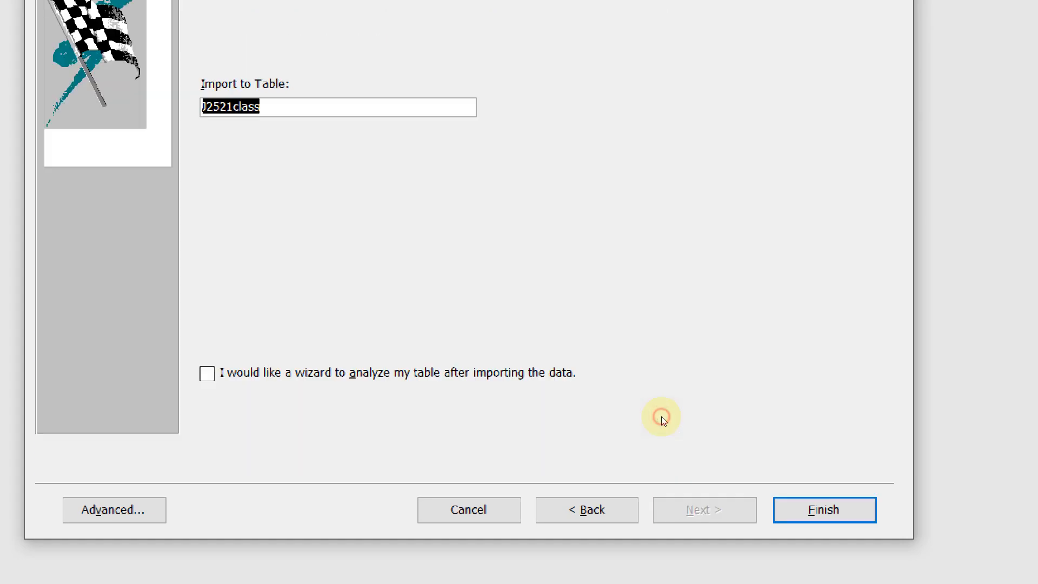
{"action": "key", "text": "Return"}
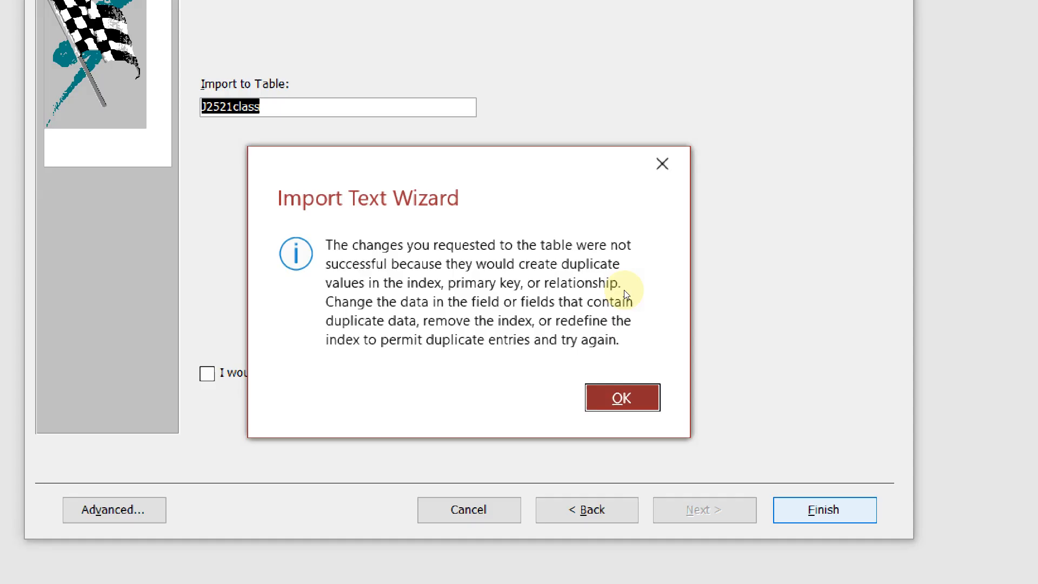
{"action": "left_click", "coordinate": [635, 393]}
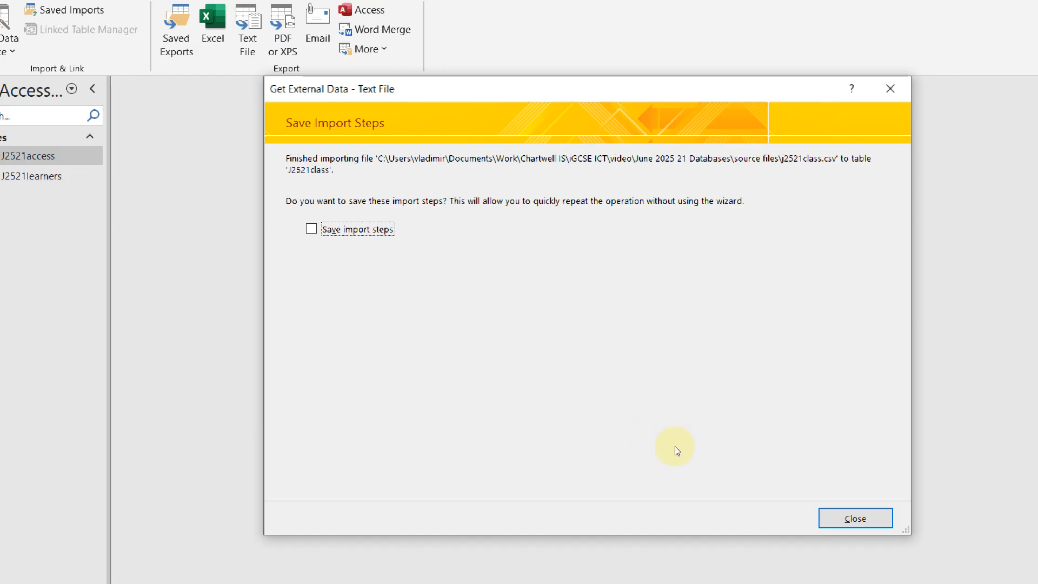
{"action": "key", "text": "Return"}
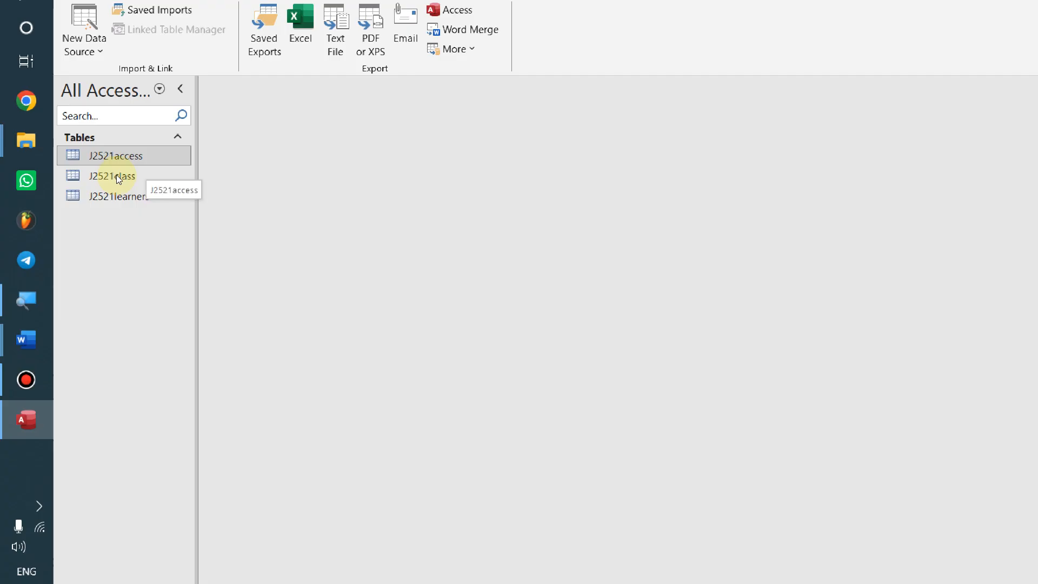
Open J2521class in datasheet view, select and deselect all records, then bring up its tab options
{"action": "left_click", "coordinate": [113, 181]}
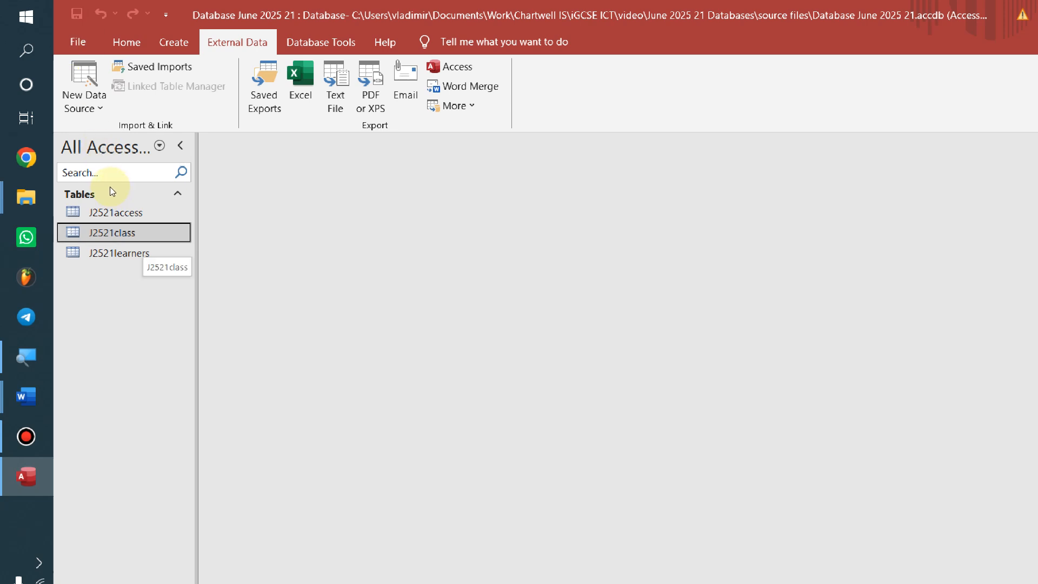
{"action": "key", "text": "Return"}
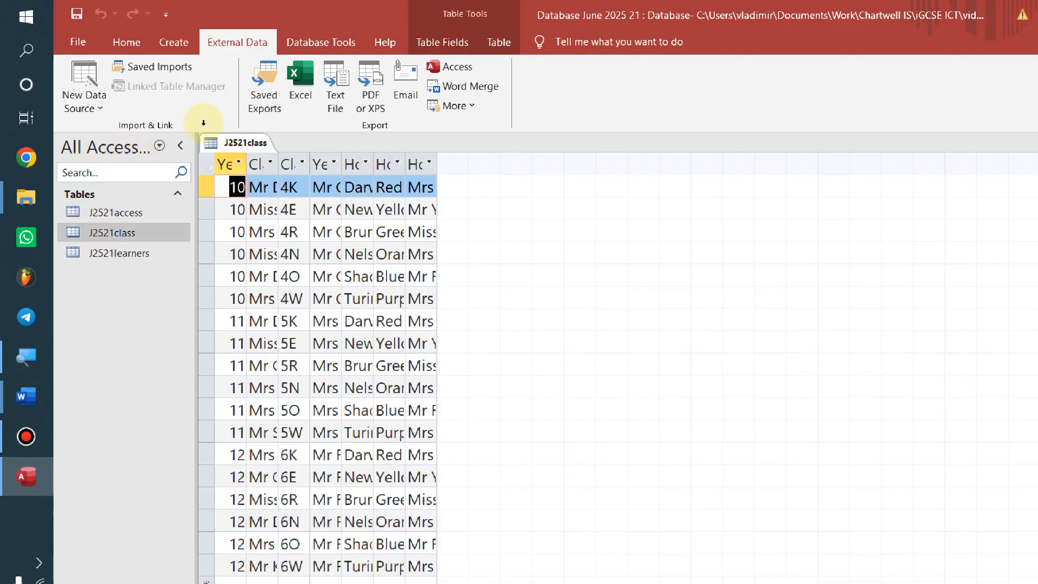
{"action": "right_click", "coordinate": [216, 143]}
{"action": "left_click", "coordinate": [183, 109]}
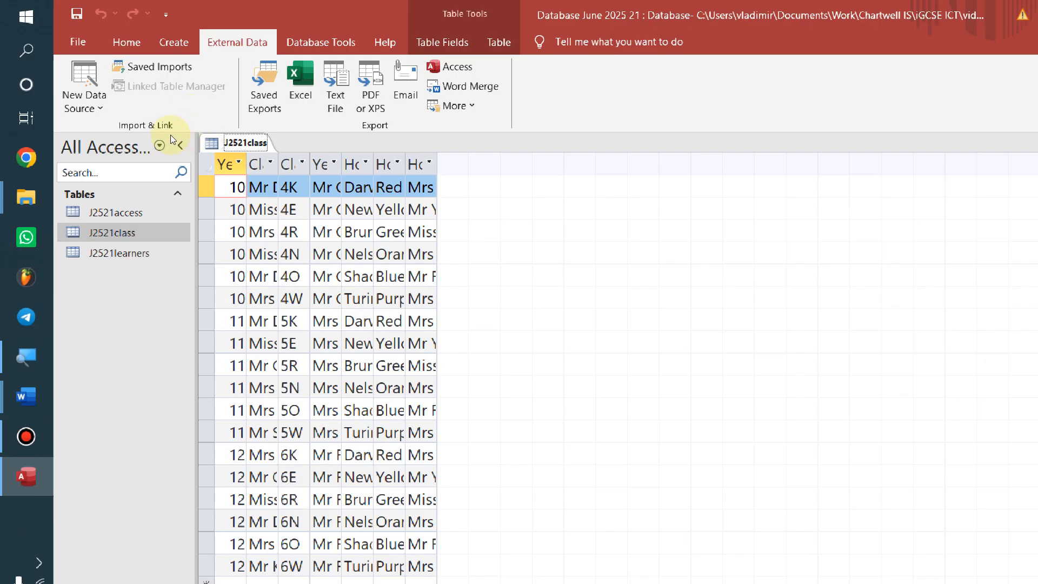
{"action": "key", "text": "ctrl+a"}
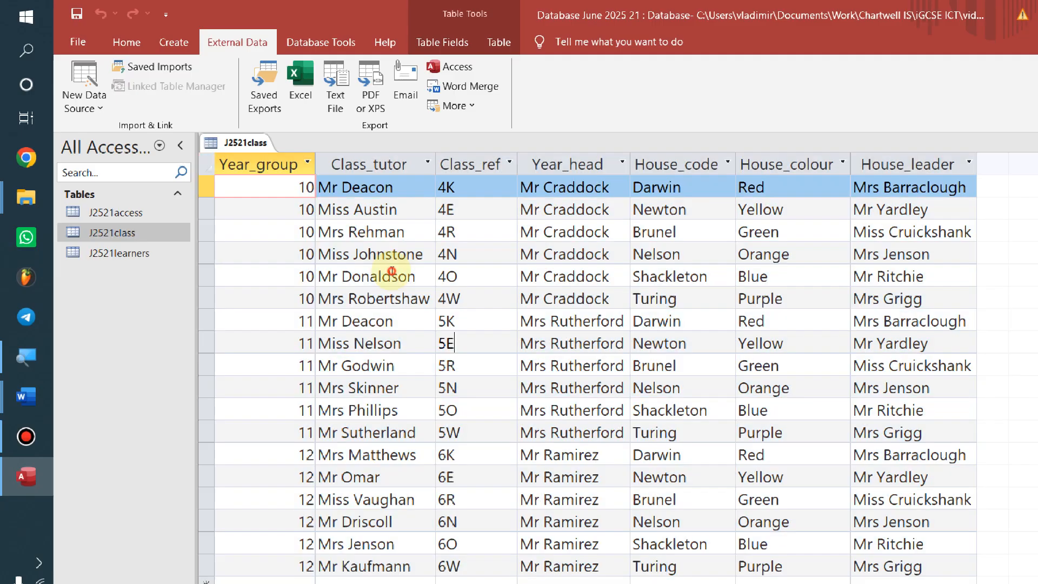
{"action": "left_click", "coordinate": [447, 343]}
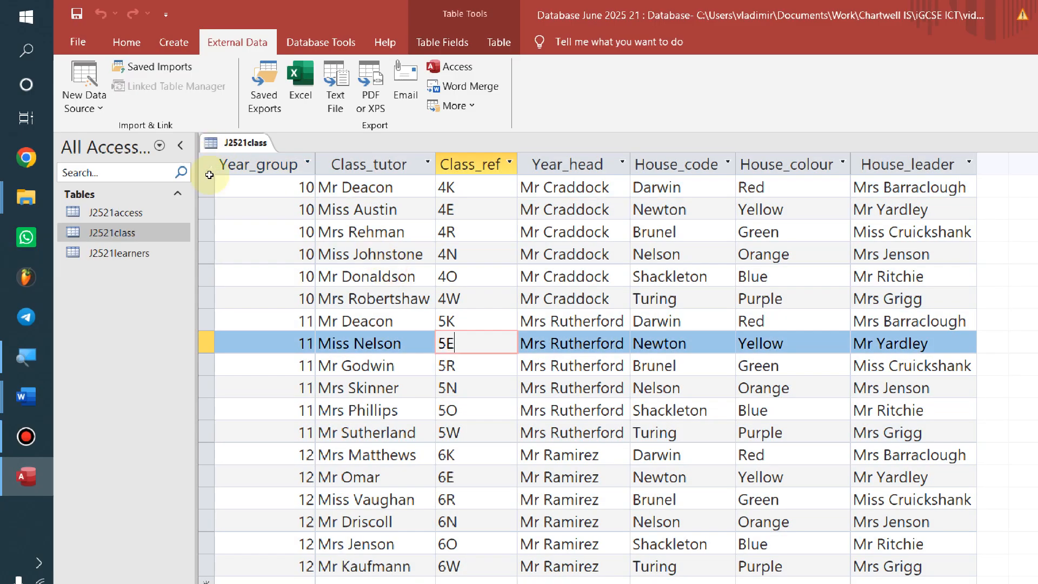
{"action": "left_click", "coordinate": [124, 191]}
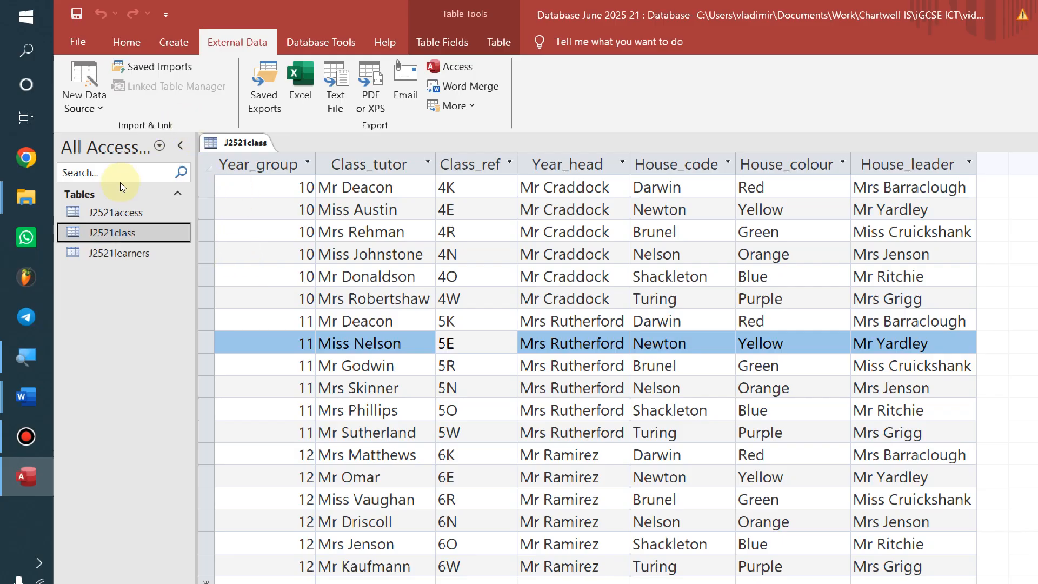
{"action": "right_click", "coordinate": [235, 142]}
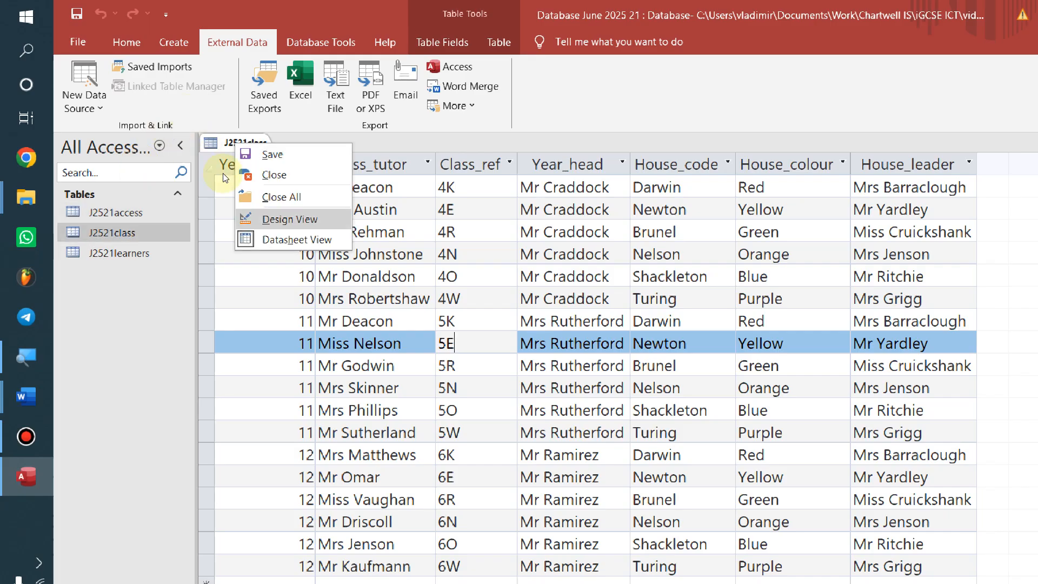
Open J2521class in Design View and make Class_ref the primary key
{"action": "key", "text": "Return"}
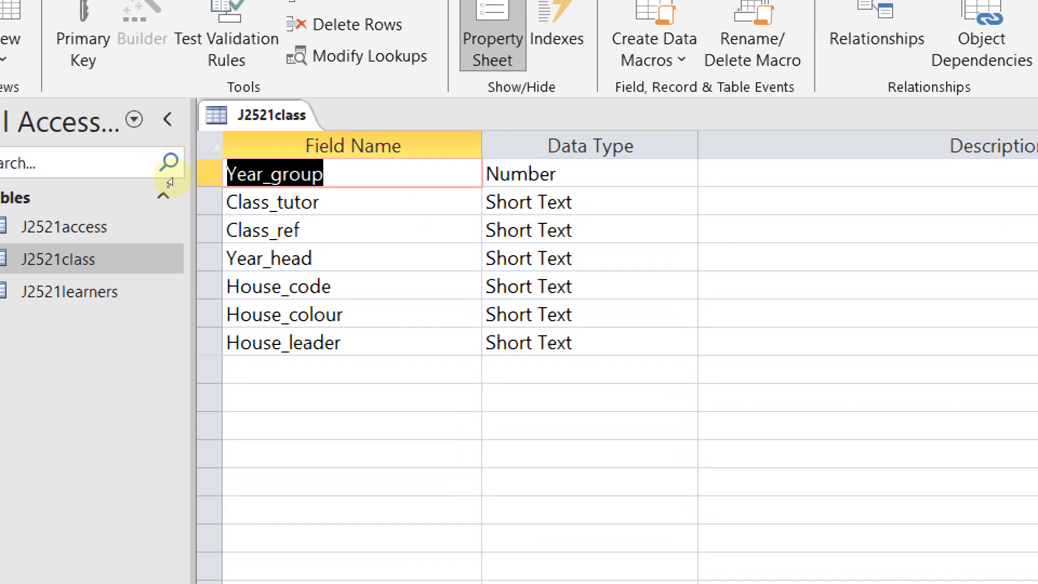
{"action": "key", "text": "Down"}
{"action": "key", "text": "Down"}
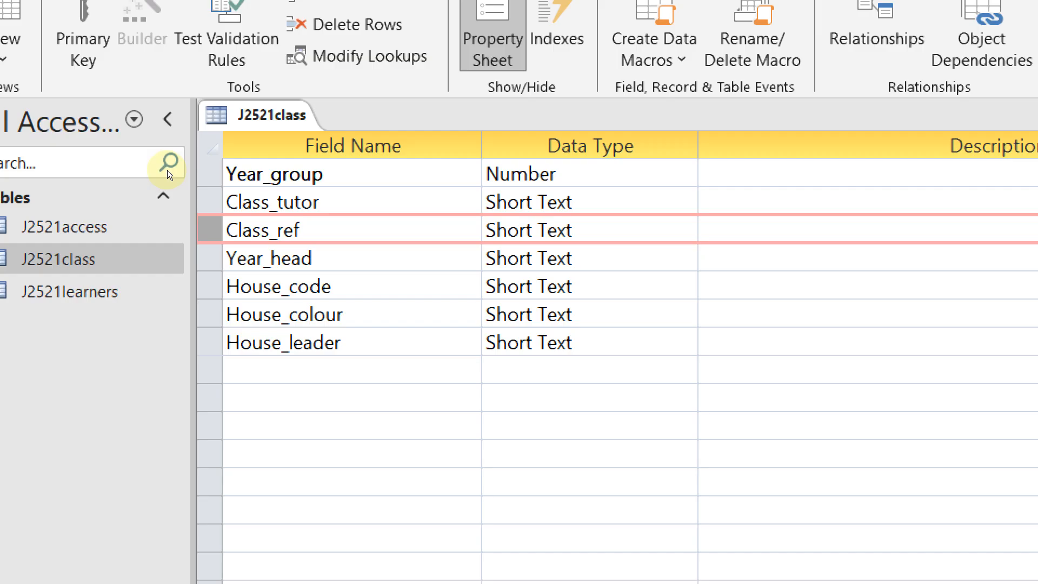
{"action": "key", "text": "shift+F10"}
{"action": "key", "text": "Down"}
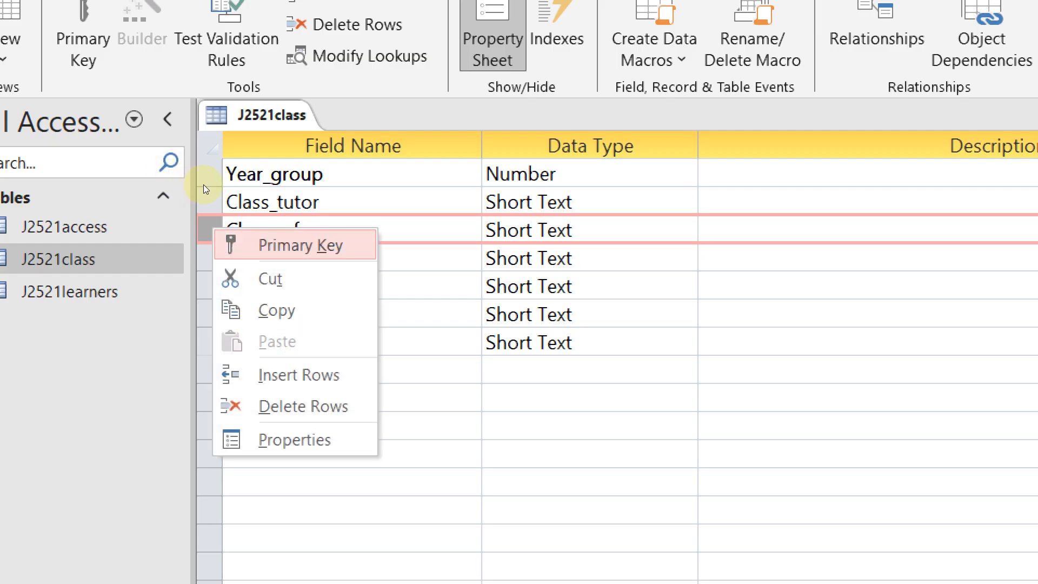
{"action": "key", "text": "Escape"}
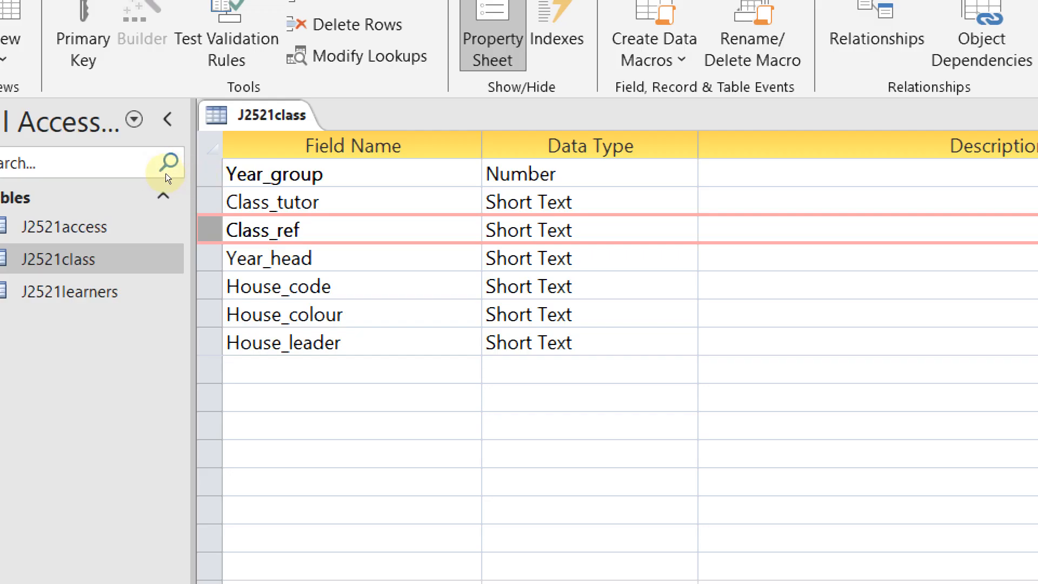
{"action": "key", "text": "shift+F10"}
{"action": "key", "text": "Down"}
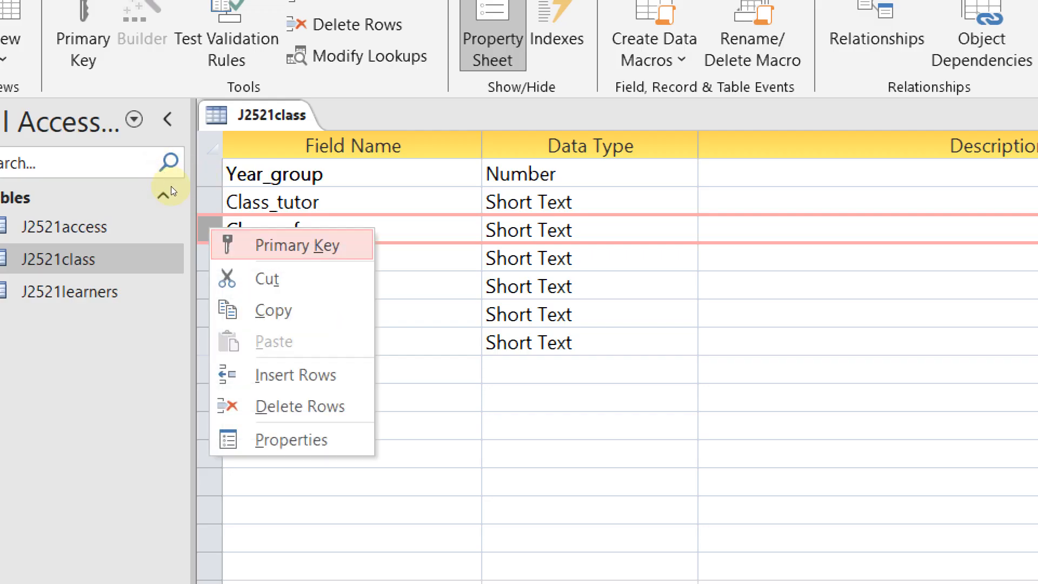
{"action": "key", "text": "Return"}
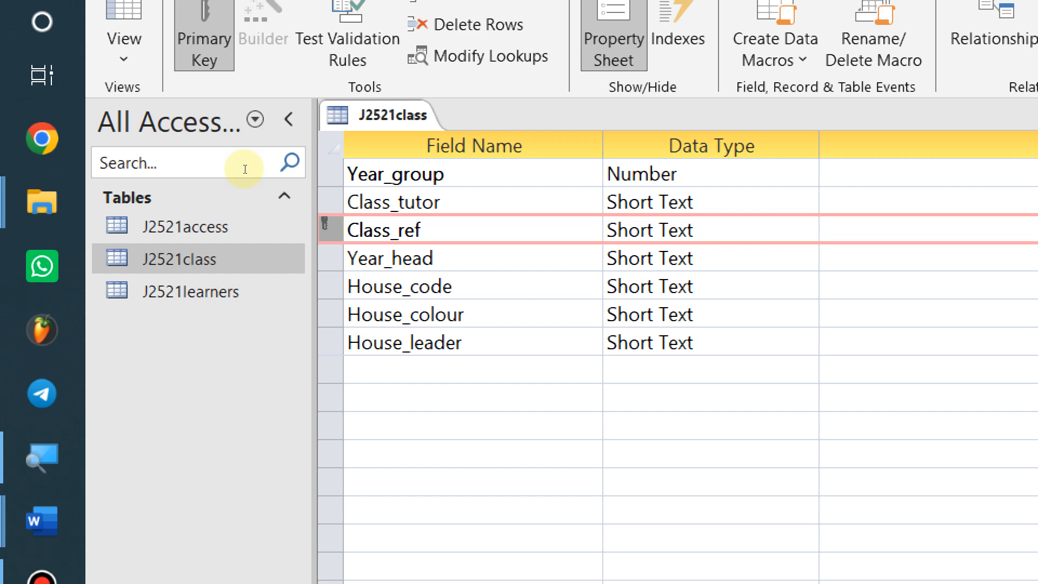
{"action": "key", "text": "Down"}
{"action": "key", "text": "Up"}
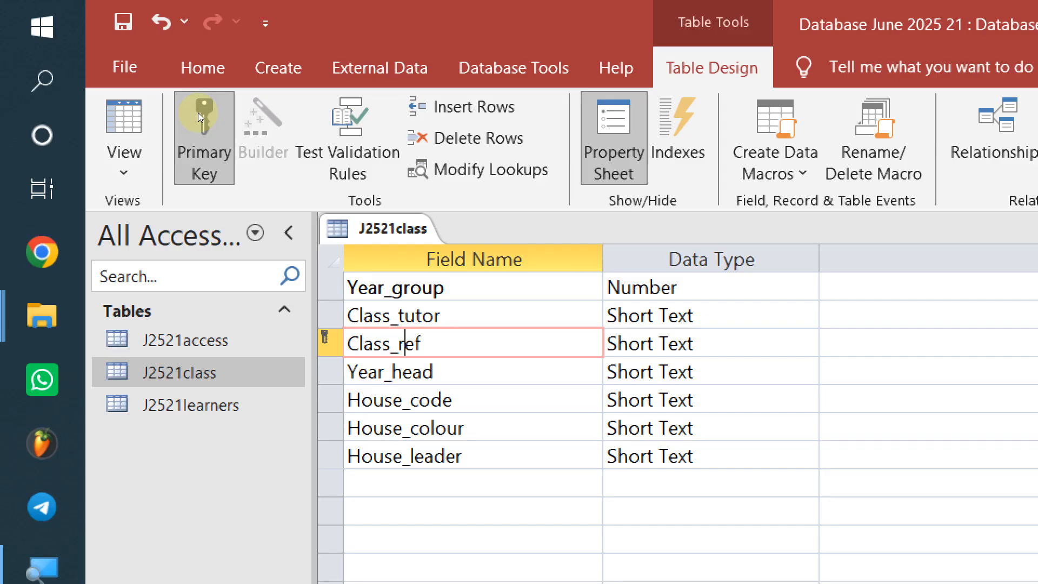
Close the J2521class design without saving the changes
{"action": "right_click", "coordinate": [396, 224]}
{"action": "left_click", "coordinate": [502, 275]}
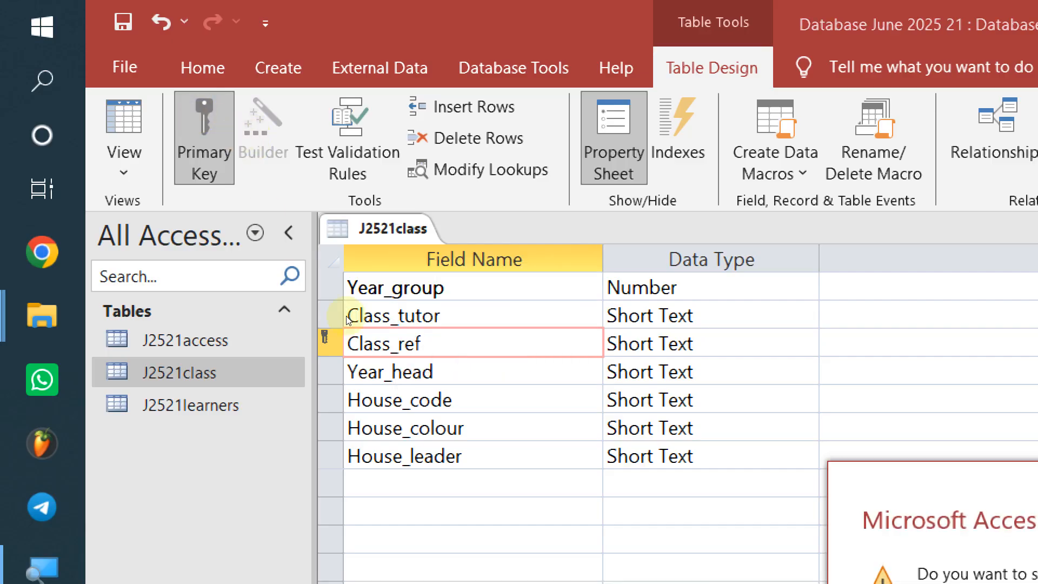
{"action": "left_click", "coordinate": [585, 322]}
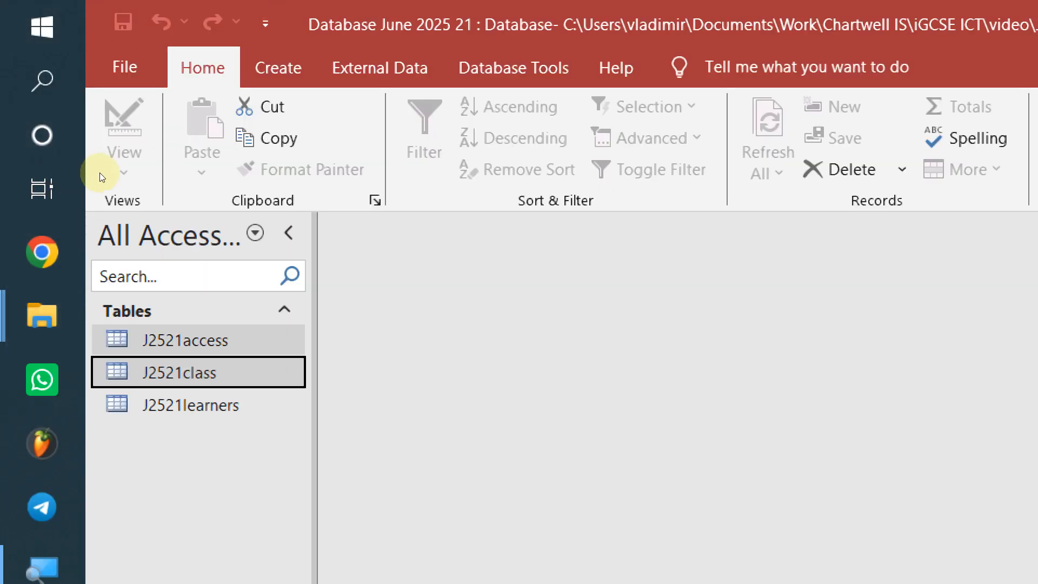
Delete the J2521class table from the database
{"action": "key", "text": "shift+F10"}
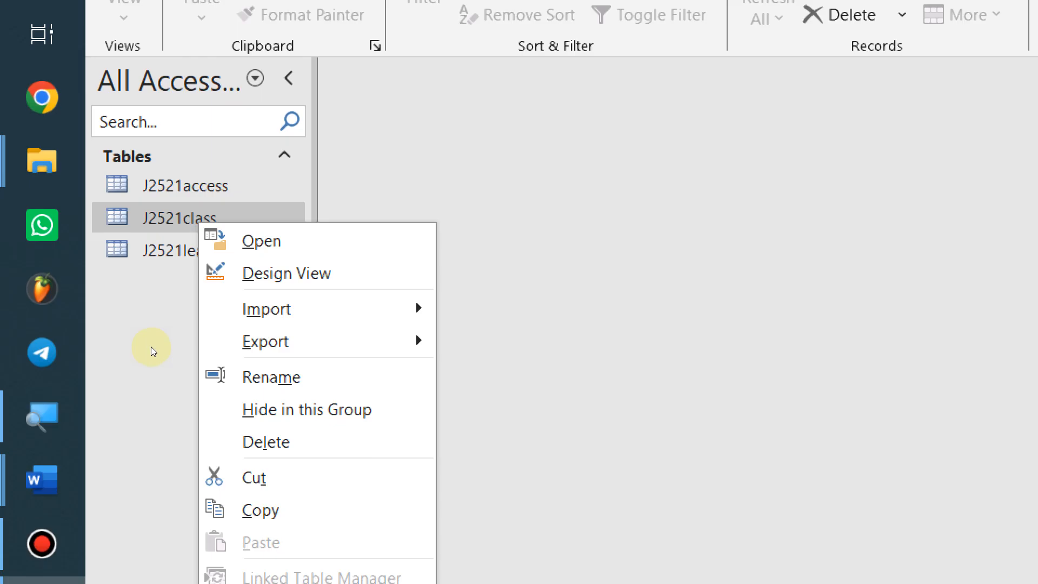
{"action": "key", "text": "Up"}
{"action": "key", "text": "Up"}
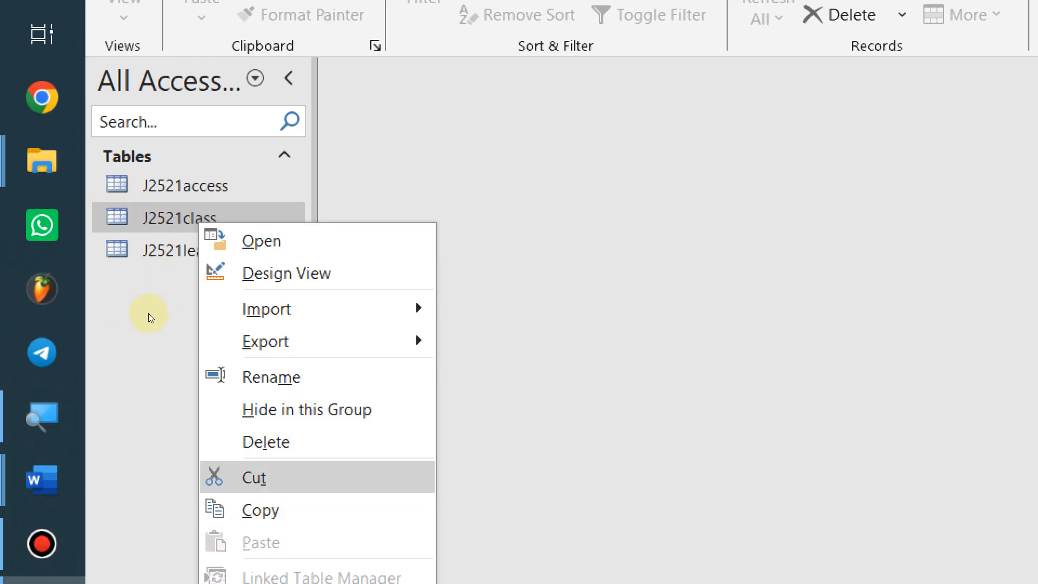
{"action": "left_click", "coordinate": [266, 441]}
{"action": "key", "text": "Return"}
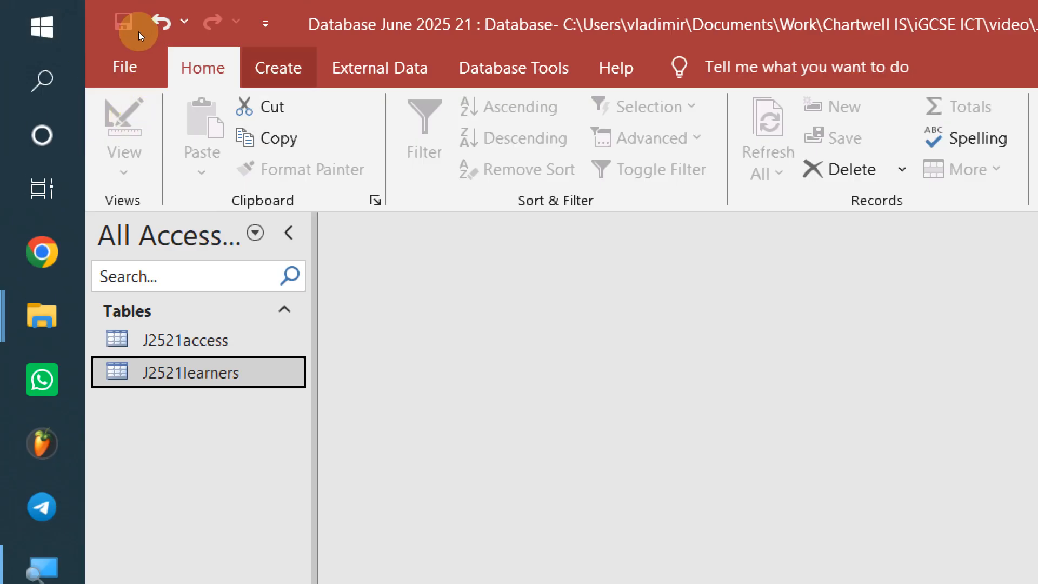
Start a text-file import from External Data using the j2521class source file
{"action": "left_click", "coordinate": [380, 68]}
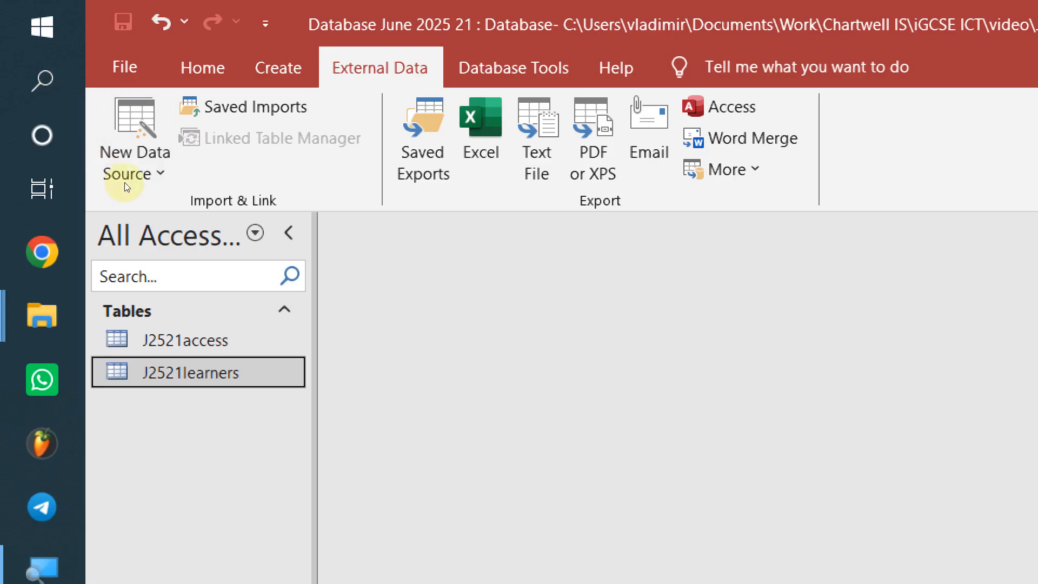
{"action": "left_click", "coordinate": [135, 157]}
{"action": "mouse_move", "coordinate": [216, 214]}
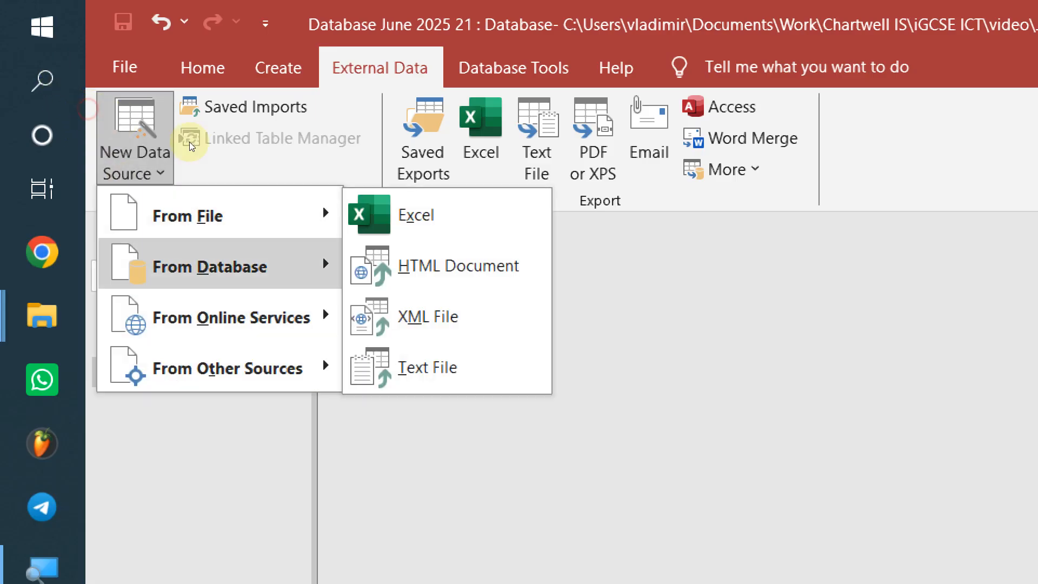
{"action": "left_click", "coordinate": [371, 366]}
{"action": "left_click", "coordinate": [972, 402]}
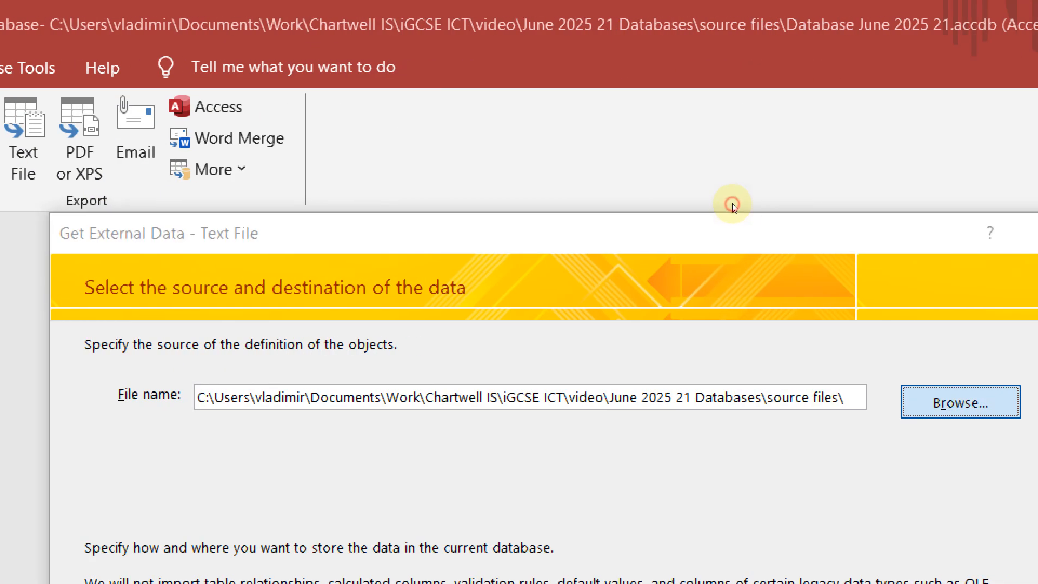
{"action": "left_click", "coordinate": [378, 479]}
{"action": "double_click", "coordinate": [513, 477]}
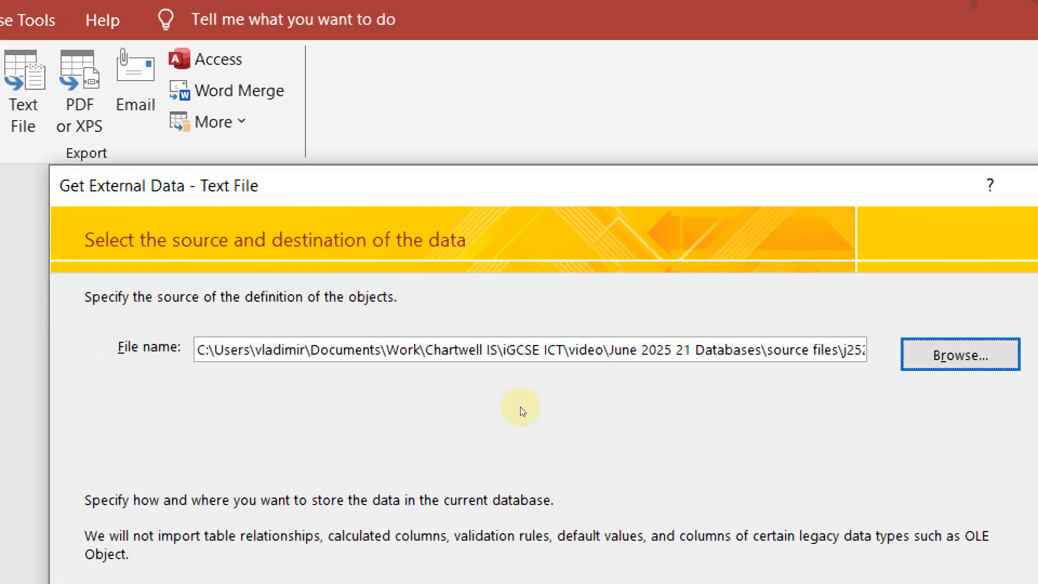
{"action": "left_click", "coordinate": [859, 394]}
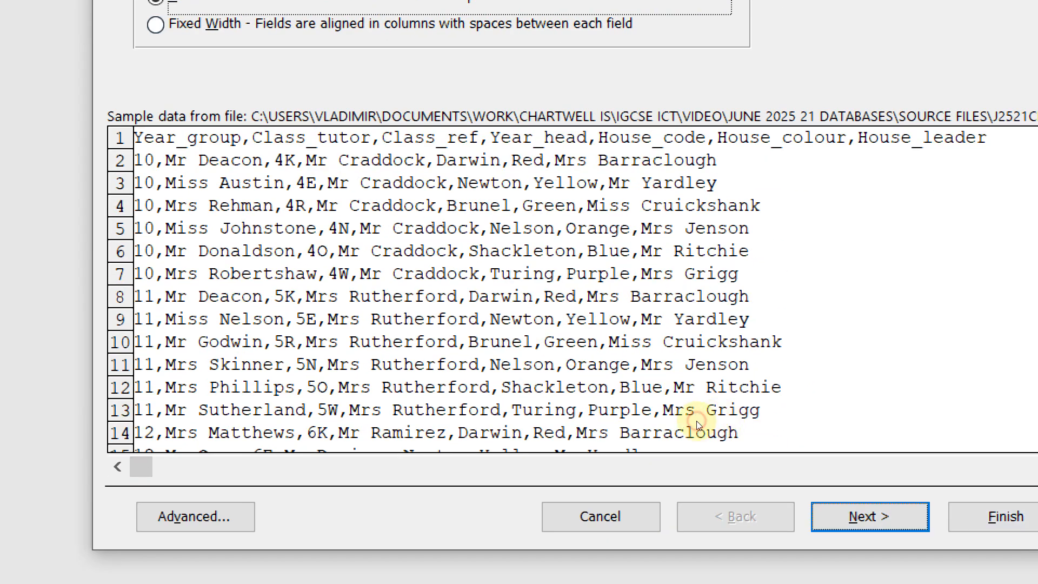
Import it delimited with first-row field names and Class_ref as primary key into J2521class
{"action": "key", "text": "Return"}
{"action": "left_click", "coordinate": [431, 146]}
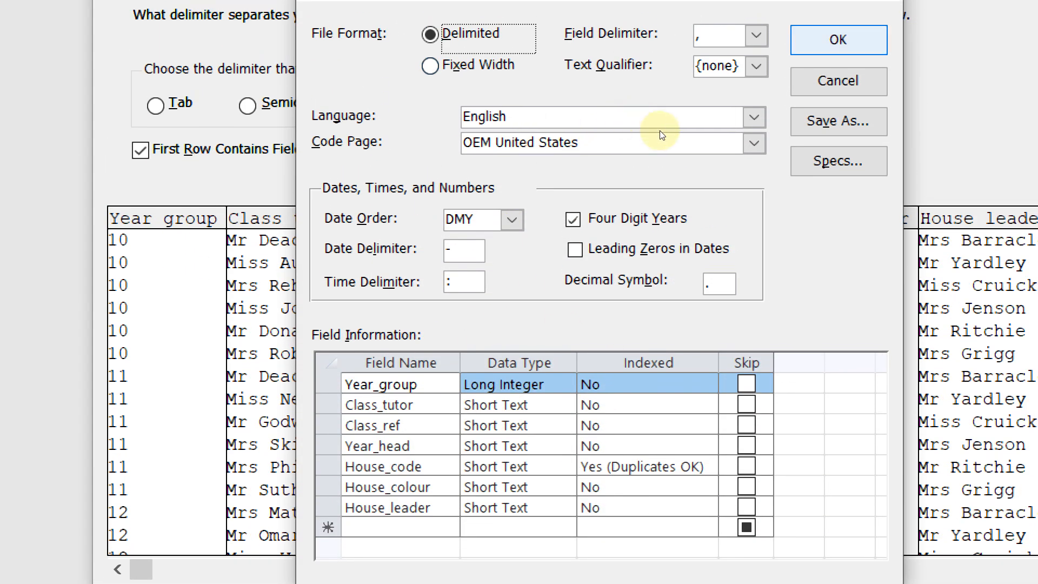
{"action": "key", "text": "Return"}
{"action": "key", "text": "Return"}
{"action": "key", "text": "Return"}
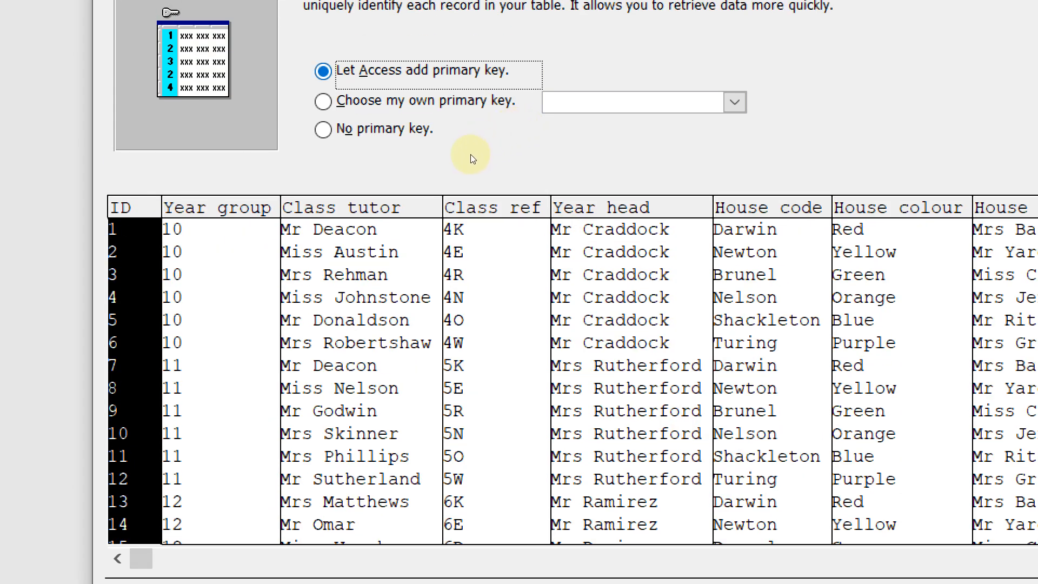
{"action": "key", "text": "Down"}
{"action": "left_click", "coordinate": [452, 222]}
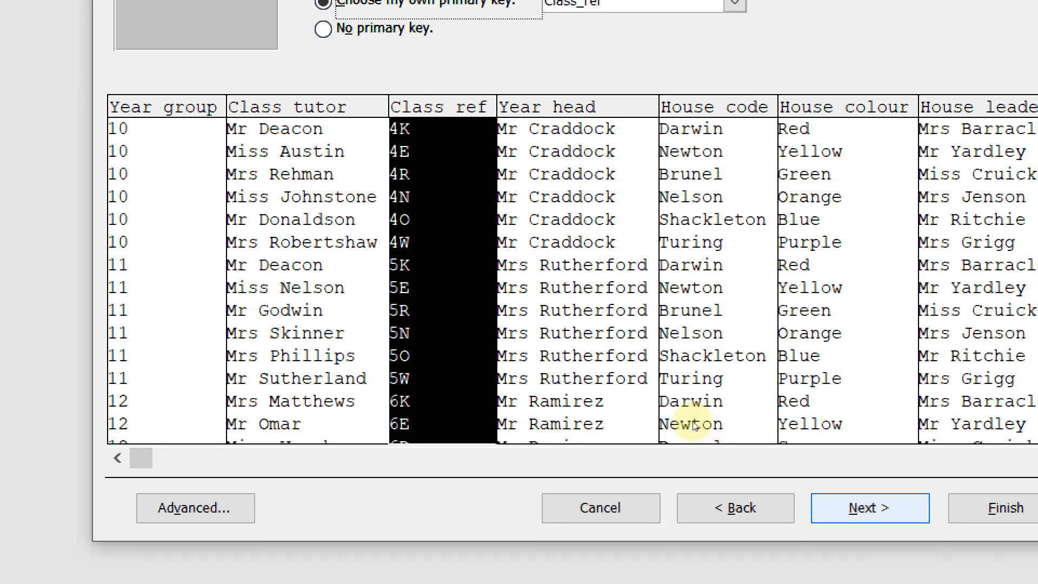
{"action": "key", "text": "Return"}
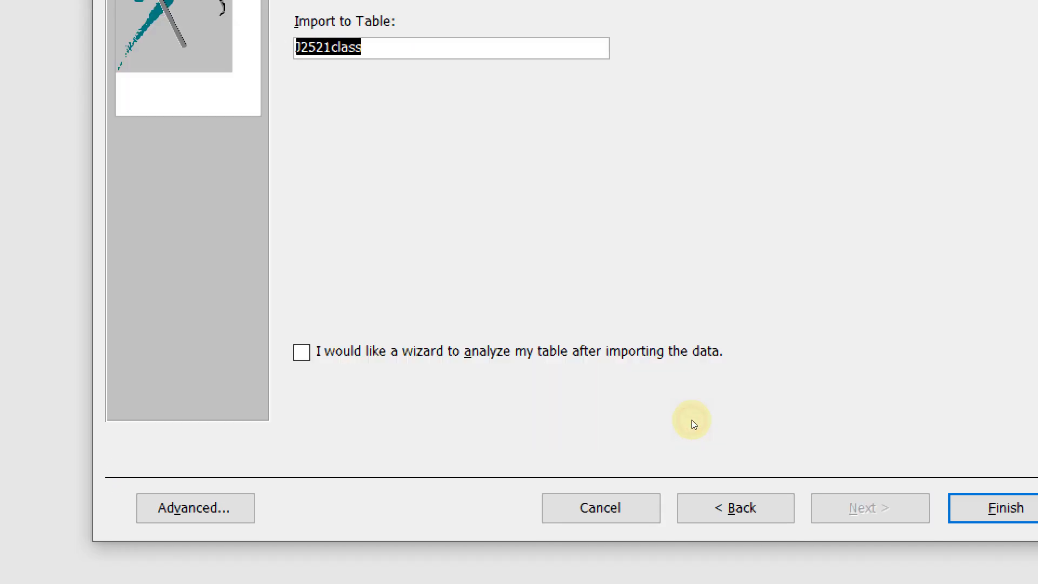
{"action": "key", "text": "Return"}
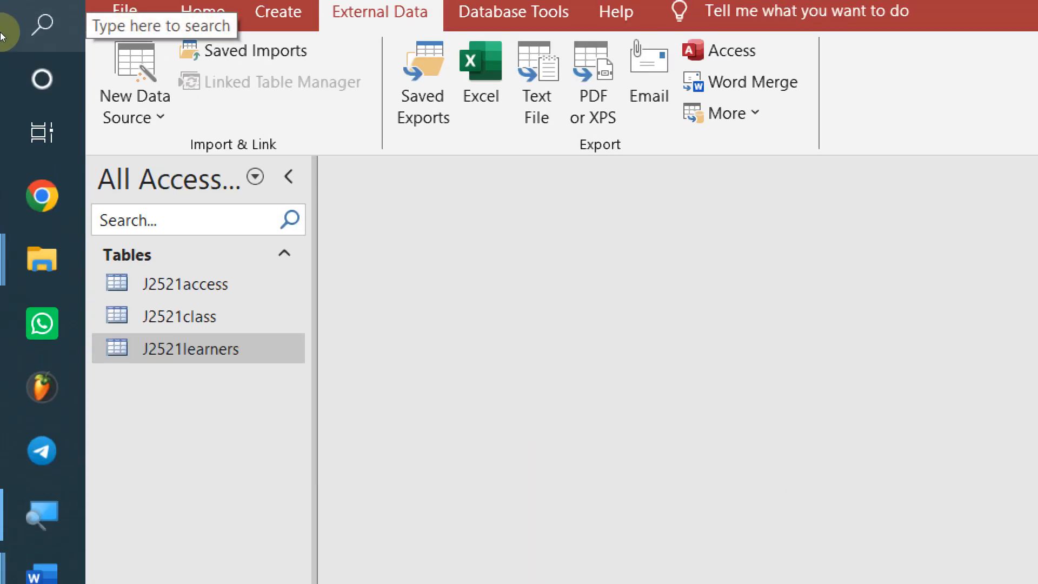
Open the J2521class table and autofit all its columns to their contents
{"action": "left_click", "coordinate": [110, 189]}
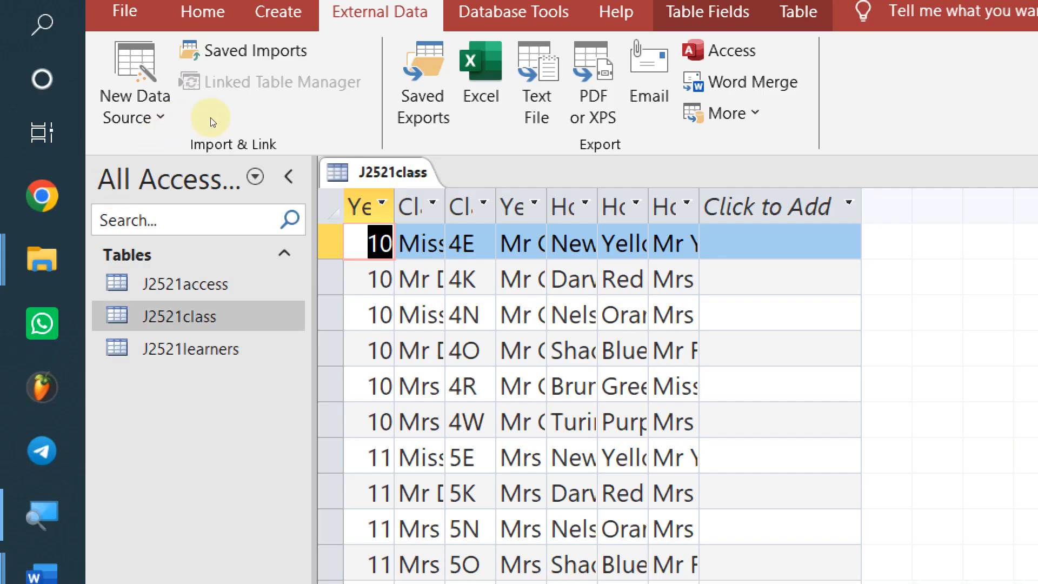
{"action": "key", "text": "ctrl+a"}
{"action": "double_click", "coordinate": [199, 134]}
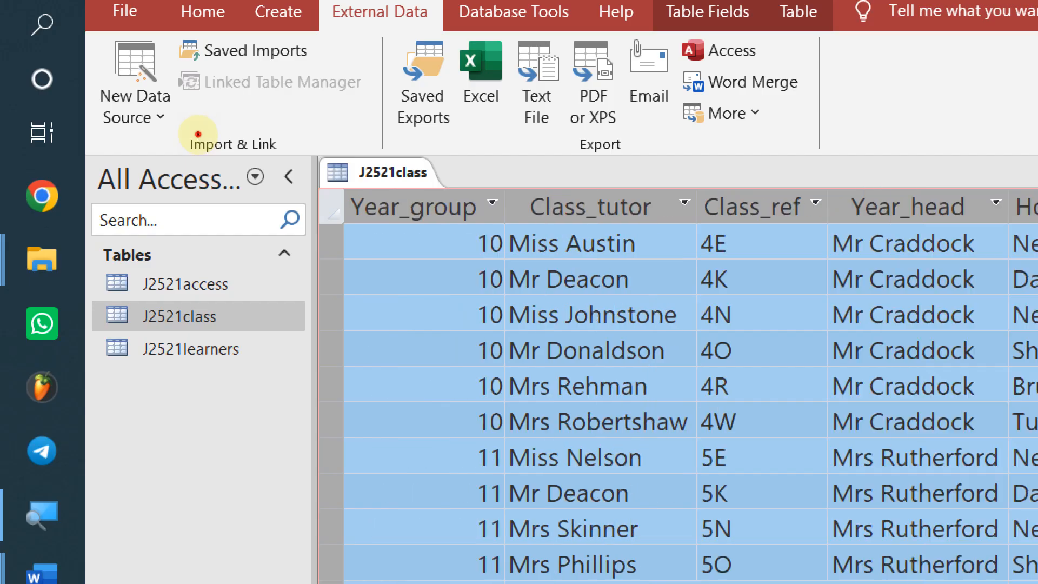
{"action": "left_click", "coordinate": [219, 190]}
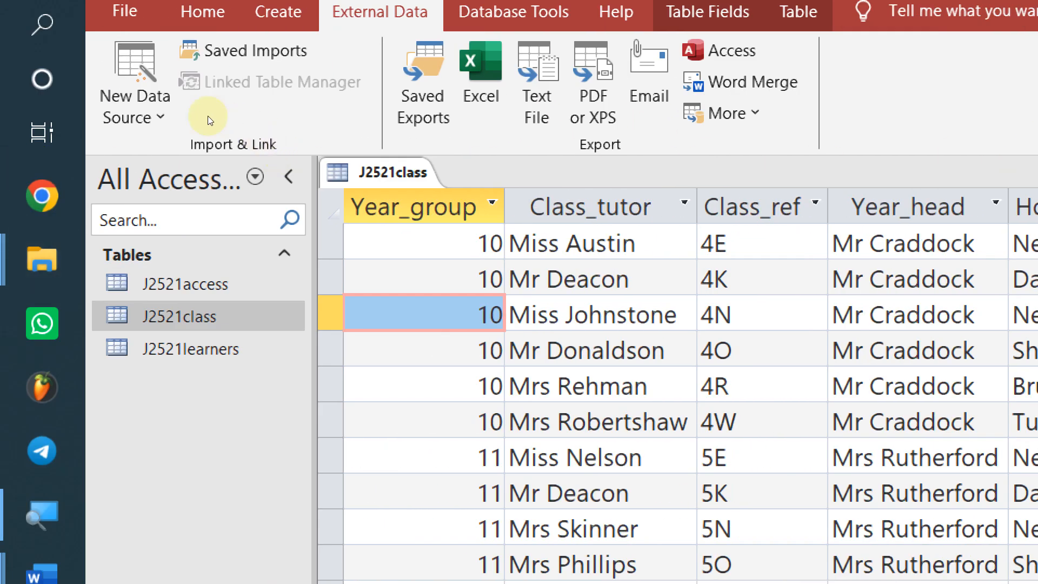
Switch J2521class to Design View and bring the Word question document forward
{"action": "right_click", "coordinate": [198, 112]}
{"action": "left_click", "coordinate": [235, 171]}
{"action": "key", "text": "alt+Tab"}
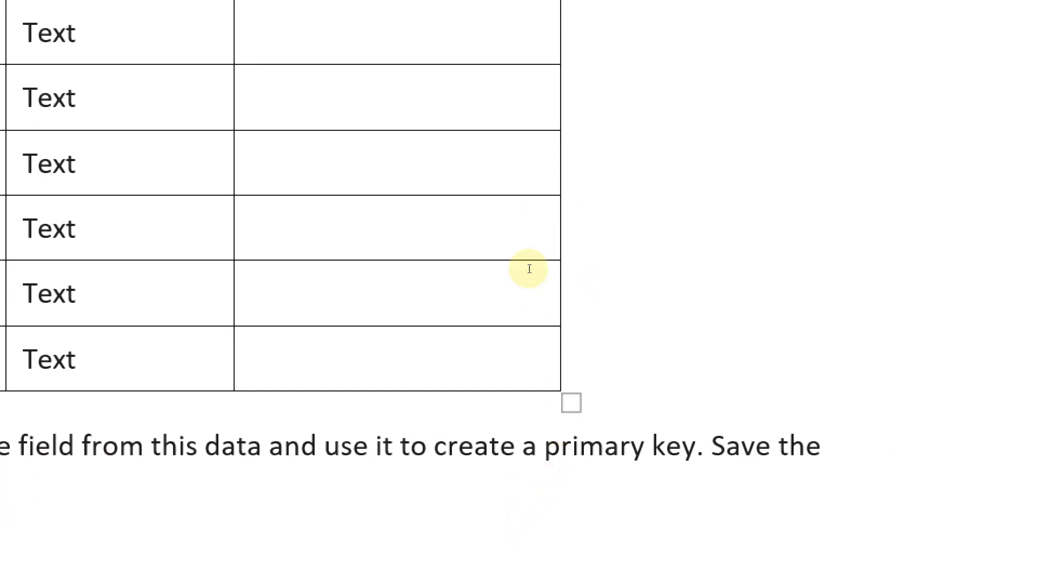
Check that the J2521class design screenshot is in the EVIDENCE9999 document
{"action": "key", "text": "alt+Tab"}
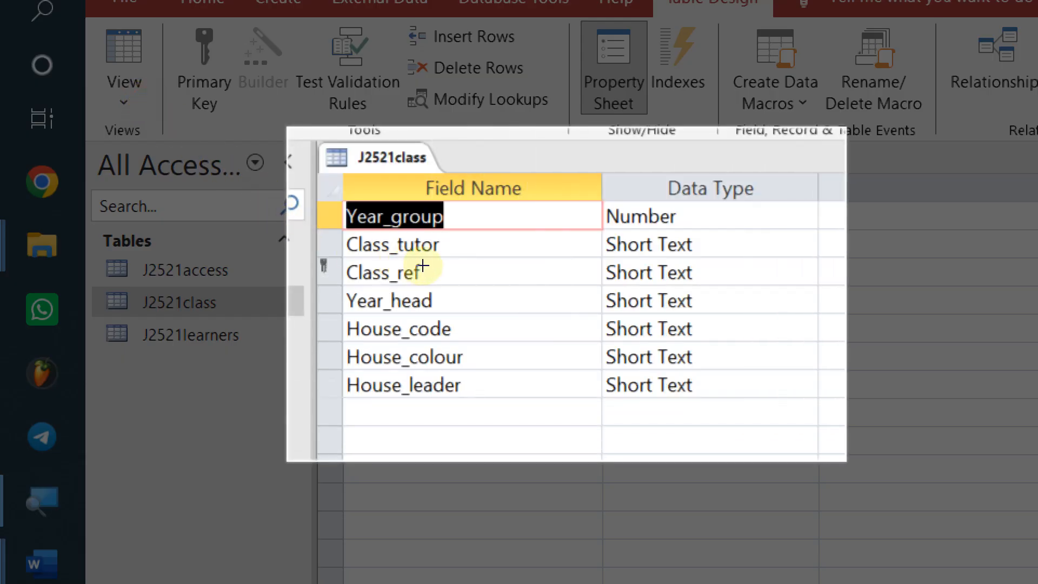
{"action": "key", "text": "alt+Tab"}
{"action": "key", "text": "alt+Tab"}
{"action": "scroll", "coordinate": [294, 431], "scroll_direction": "up", "scroll_amount": 5}
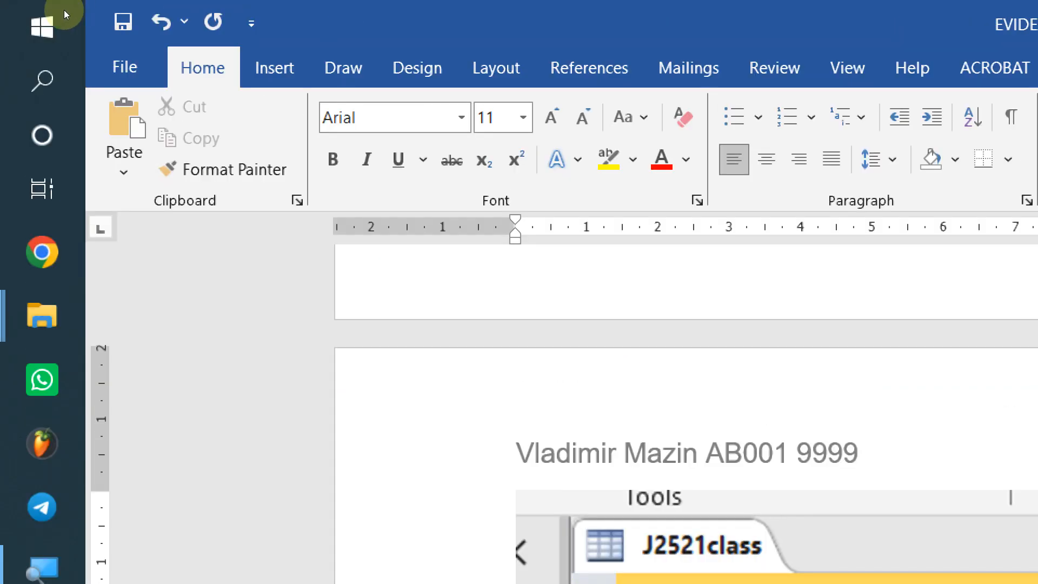
{"action": "key", "text": "alt+Tab"}
Close the J2521class table in Access
{"action": "key", "text": "alt+Tab"}
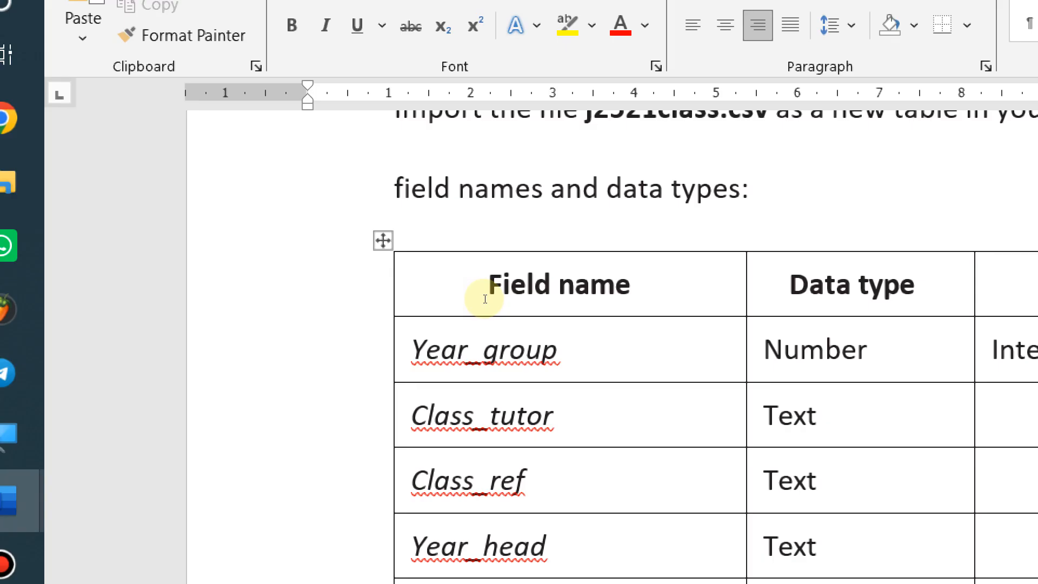
{"action": "key", "text": "alt+Tab"}
{"action": "right_click", "coordinate": [220, 139]}
{"action": "left_click", "coordinate": [219, 142]}
{"action": "right_click", "coordinate": [220, 133]}
{"action": "left_click", "coordinate": [227, 136]}
{"action": "key", "text": "alt+Tab"}
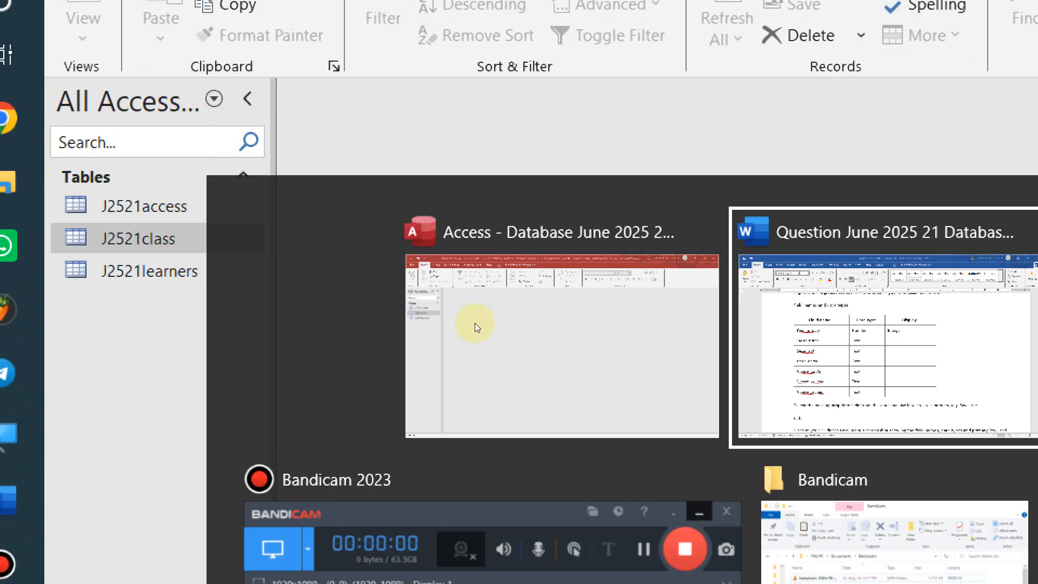
Scroll to question 18 and highlight its heading and the table part of its first bullet
{"action": "scroll", "coordinate": [348, 447], "scroll_direction": "down", "scroll_amount": 10}
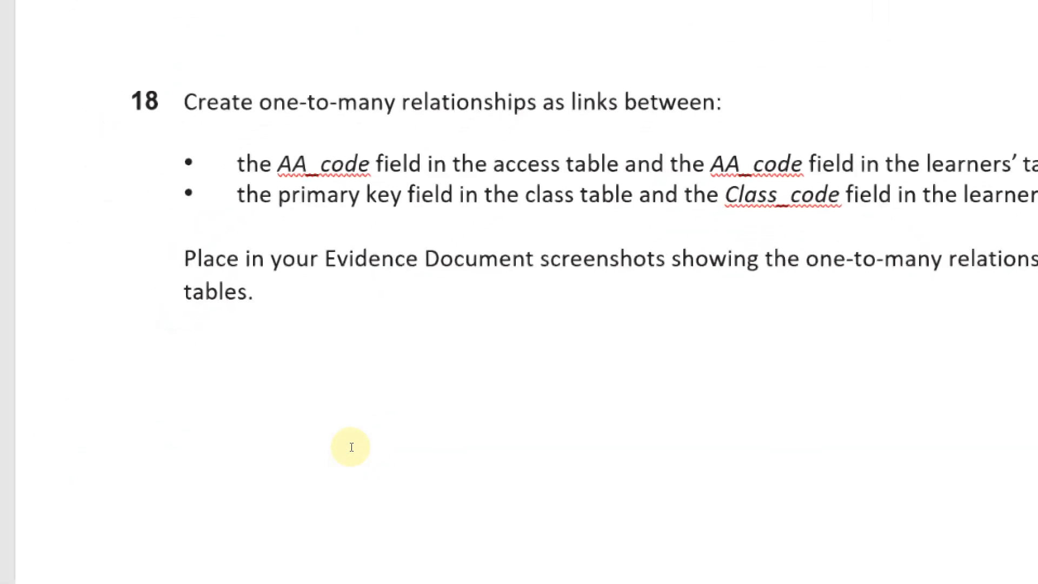
{"action": "left_click_drag", "start_coordinate": [270, 268], "coordinate": [570, 270]}
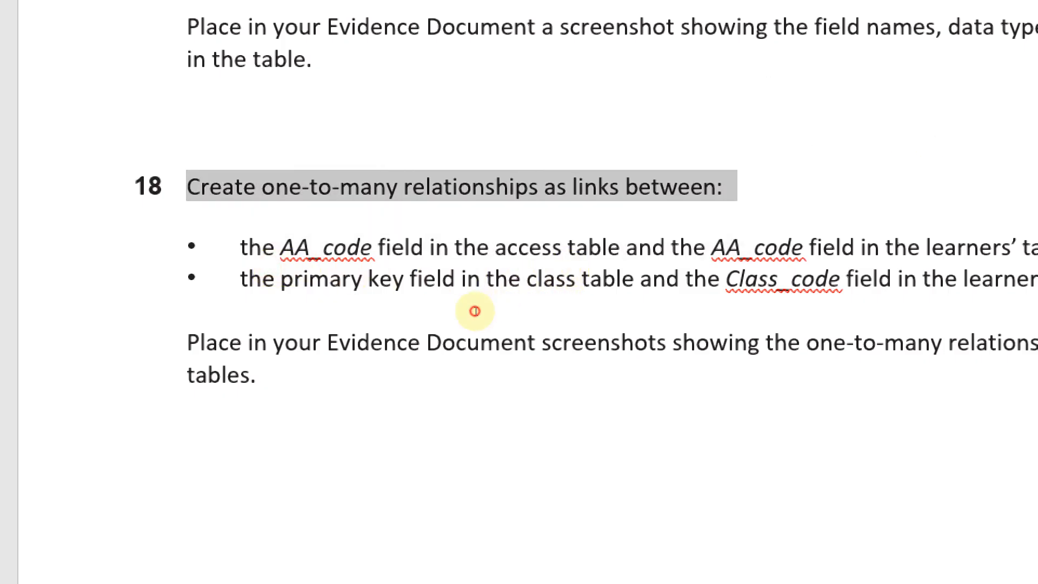
{"action": "left_click", "coordinate": [581, 277]}
{"action": "left_click_drag", "start_coordinate": [325, 300], "coordinate": [482, 301]}
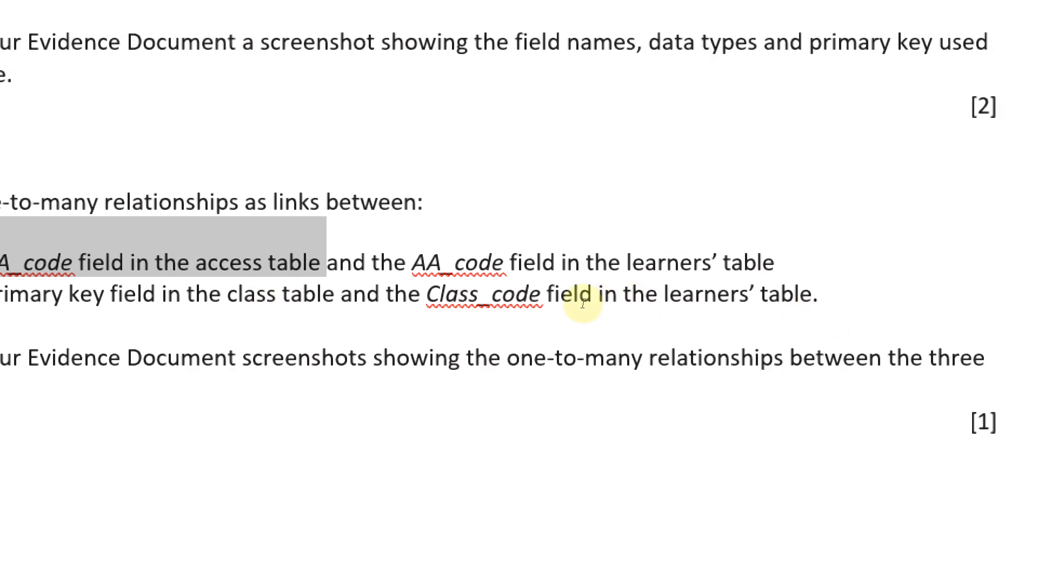
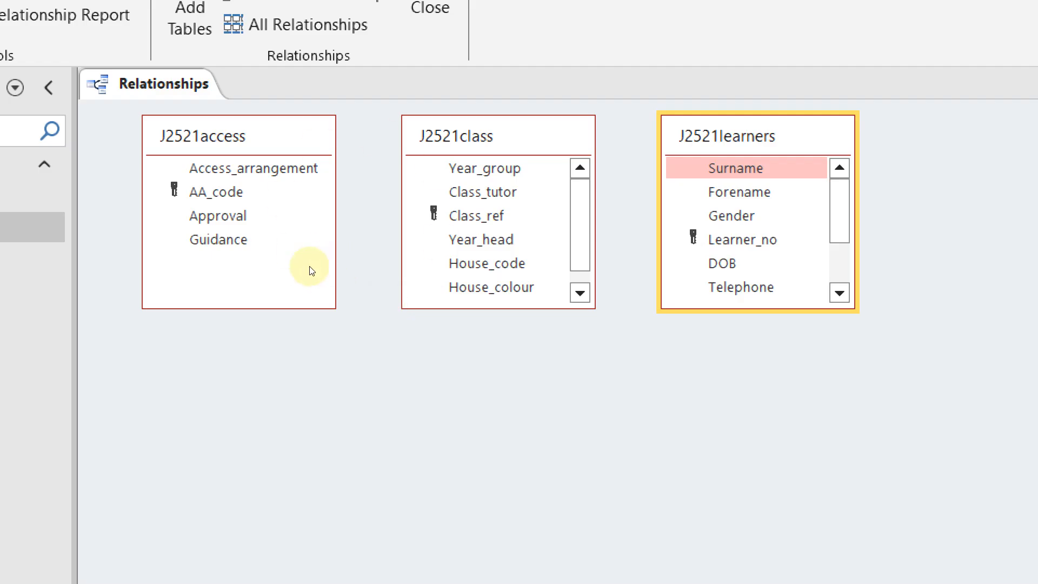
Dismiss Show Table, then expand J2521class and J2521learners so every field is visible
{"action": "right_click", "coordinate": [312, 255]}
{"action": "right_click", "coordinate": [299, 238]}
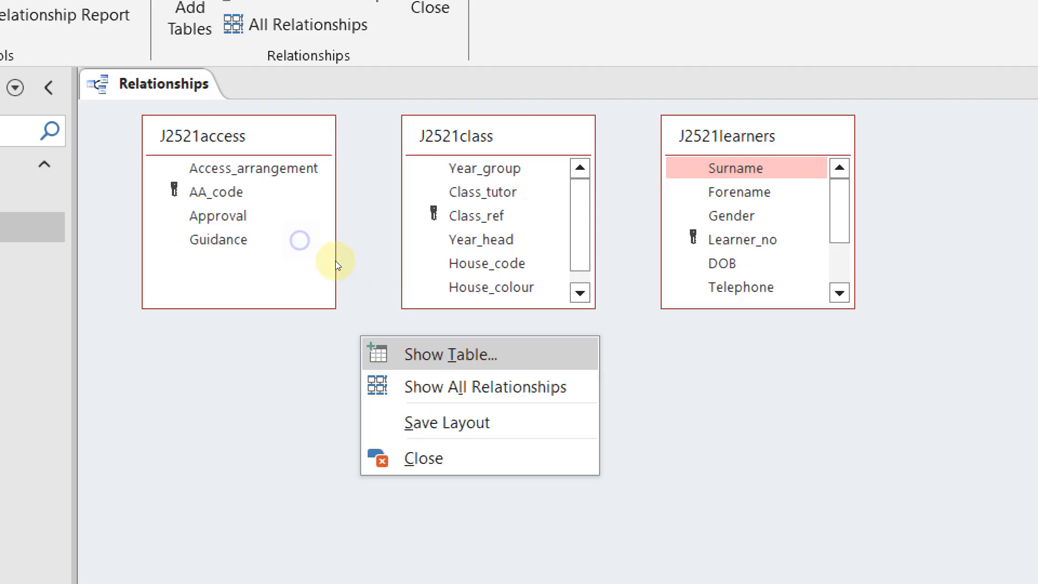
{"action": "key", "text": "Return"}
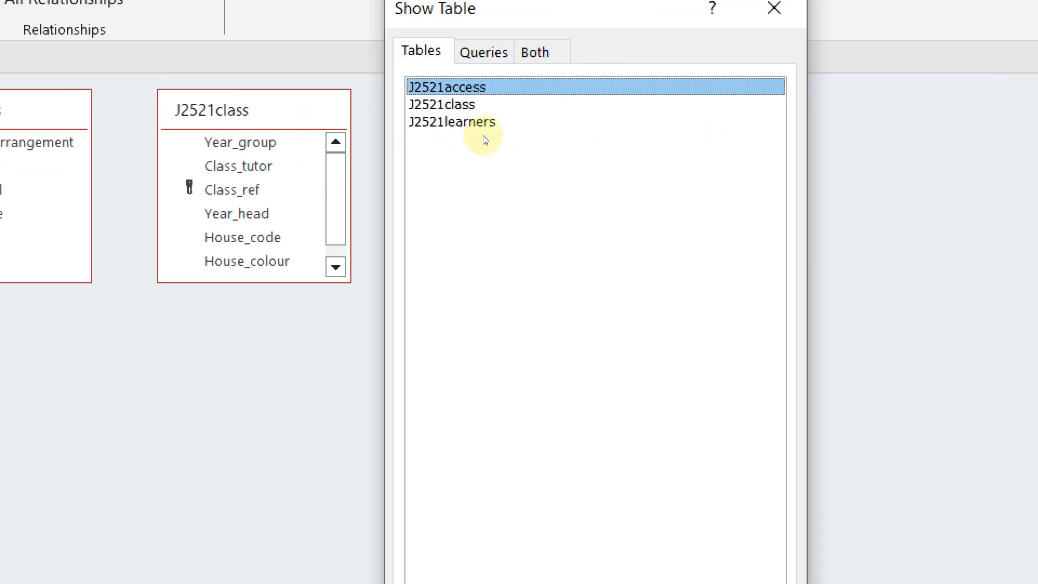
{"action": "left_click", "coordinate": [774, 8]}
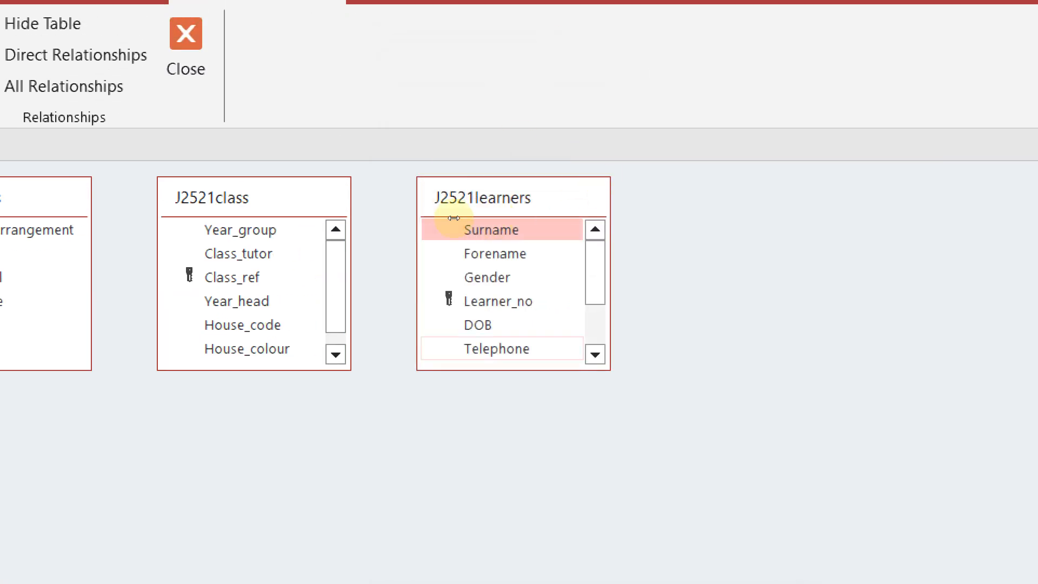
{"action": "mouse_move", "coordinate": [382, 226]}
{"action": "left_mouse_down"}
{"action": "mouse_move", "coordinate": [382, 248]}
{"action": "mouse_move", "coordinate": [376, 242]}
{"action": "left_mouse_up"}
{"action": "left_click_drag", "start_coordinate": [507, 225], "coordinate": [514, 284]}
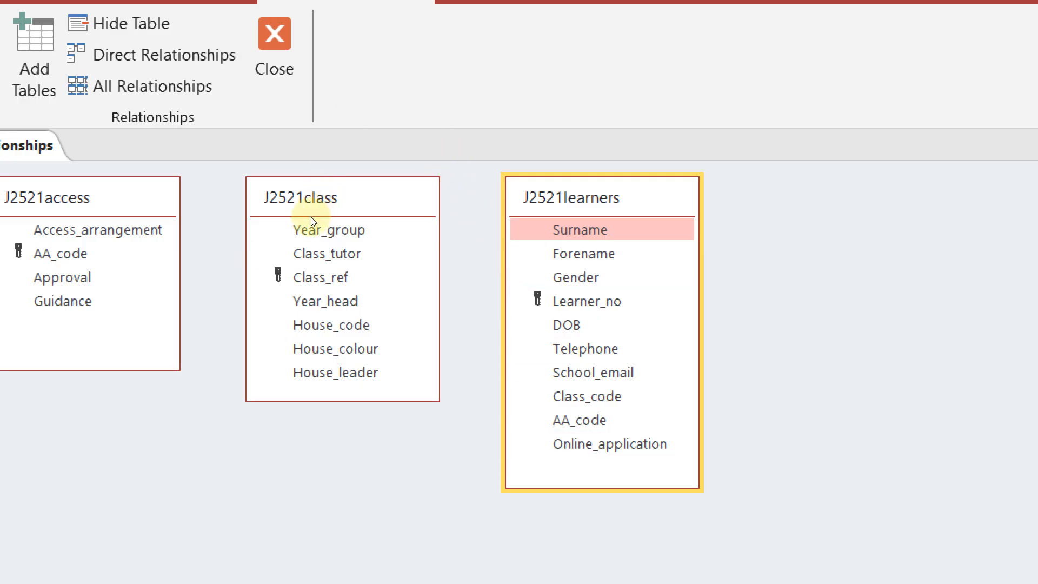
Highlight the words 'access table' in the question document, then return to Access
{"action": "key", "text": "alt+Tab"}
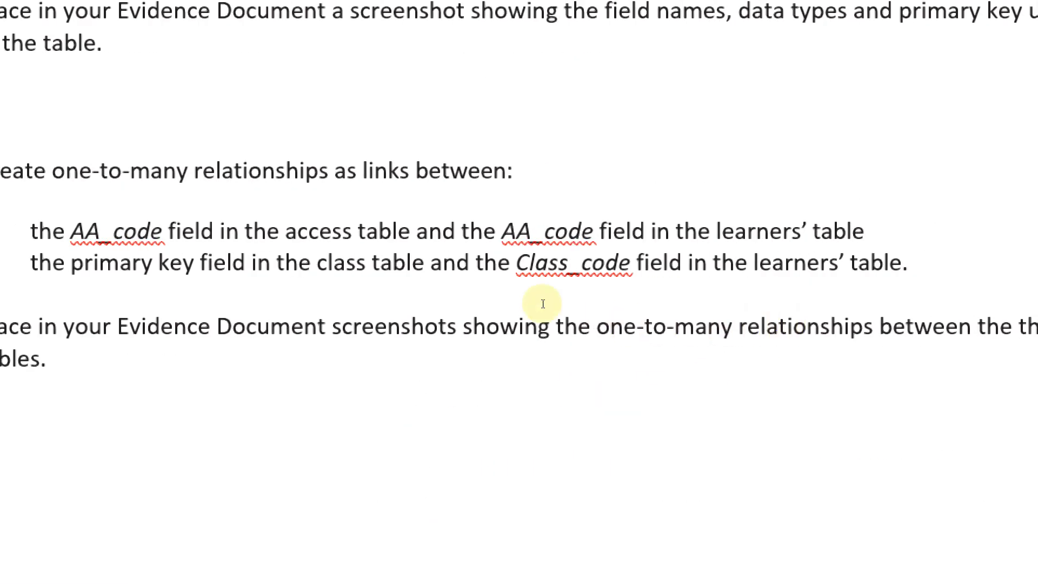
{"action": "left_click_drag", "start_coordinate": [432, 299], "coordinate": [497, 299]}
{"action": "key", "text": "alt+Tab"}
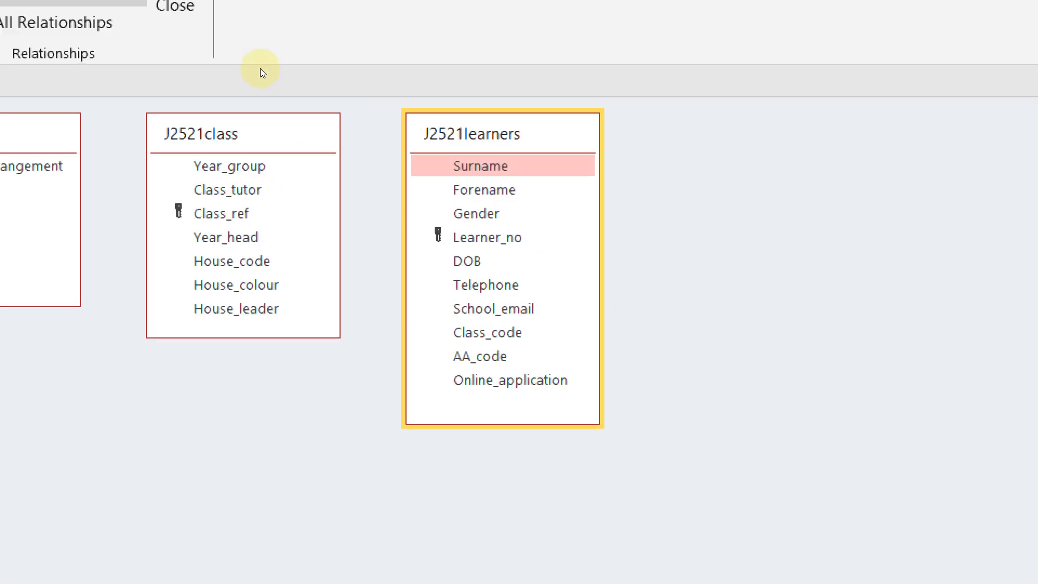
Reposition the J2521learners, J2521access and J2521class boxes, with J2521learners in the middle
{"action": "left_click", "coordinate": [229, 135]}
{"action": "left_click_drag", "start_coordinate": [501, 139], "coordinate": [500, 141]}
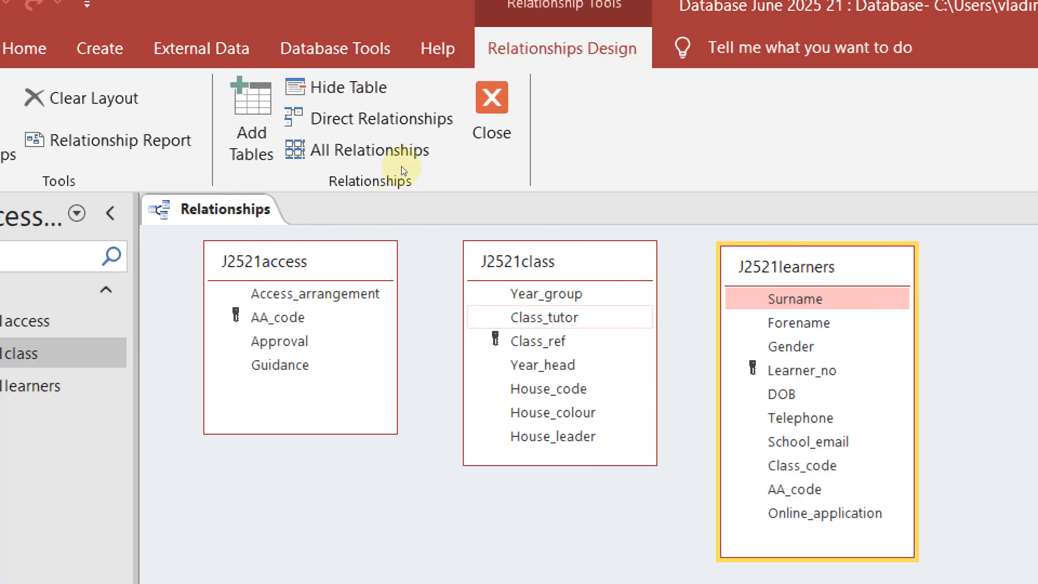
{"action": "left_click_drag", "start_coordinate": [238, 144], "coordinate": [241, 147]}
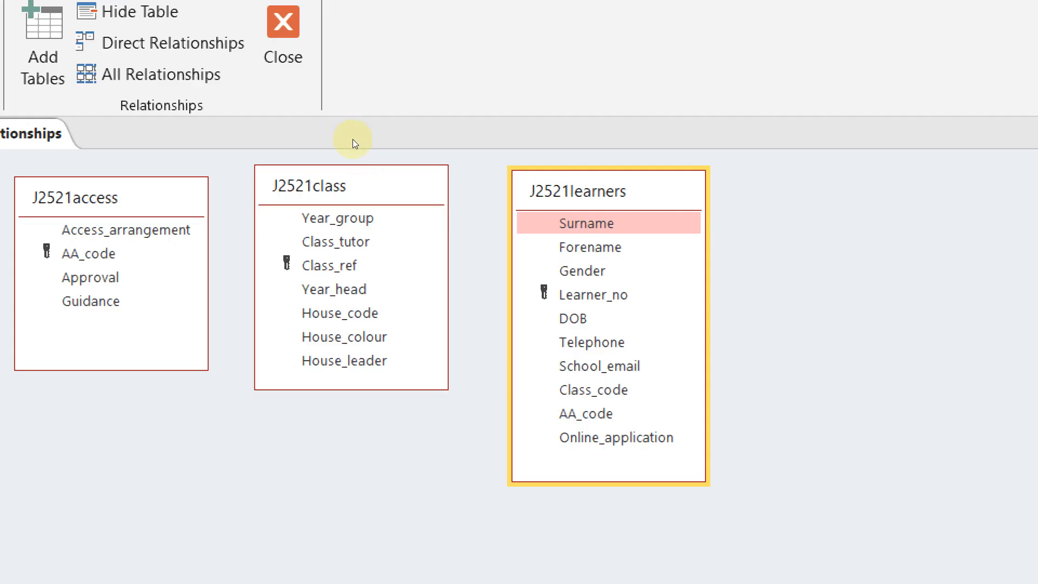
{"action": "left_click_drag", "start_coordinate": [354, 139], "coordinate": [529, 150]}
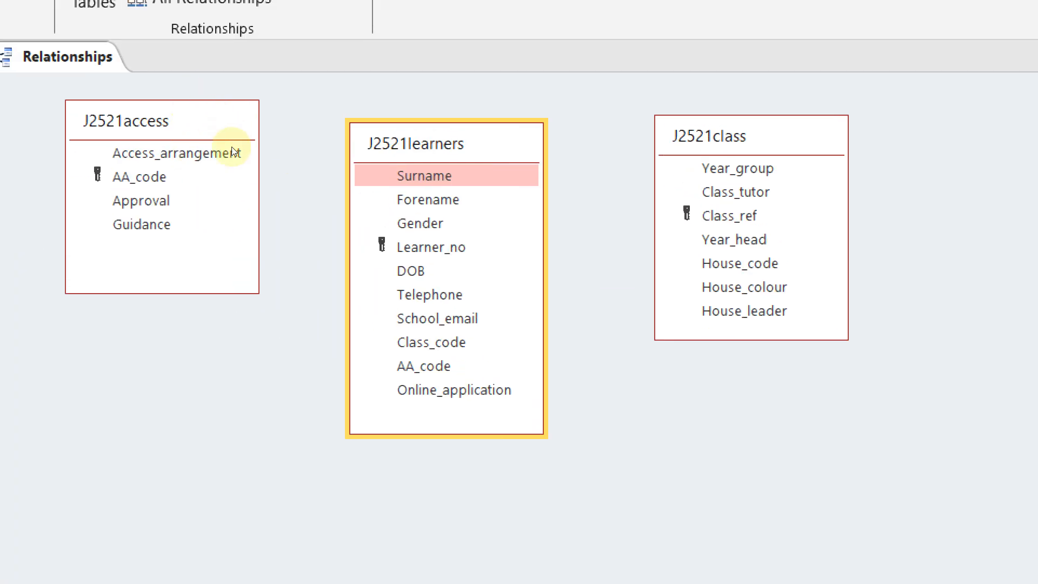
{"action": "left_click", "coordinate": [242, 174]}
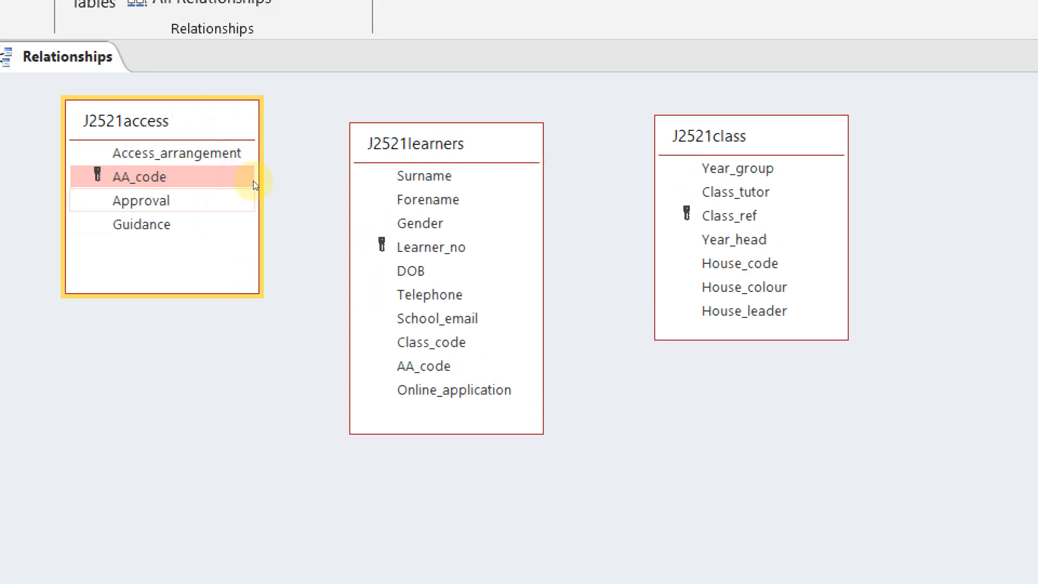
Create a One-To-Many relationship from AA_code in J2521access to AA_code in J2521learners
{"action": "left_click_drag", "start_coordinate": [234, 175], "coordinate": [424, 366]}
{"action": "left_click", "coordinate": [234, 175]}
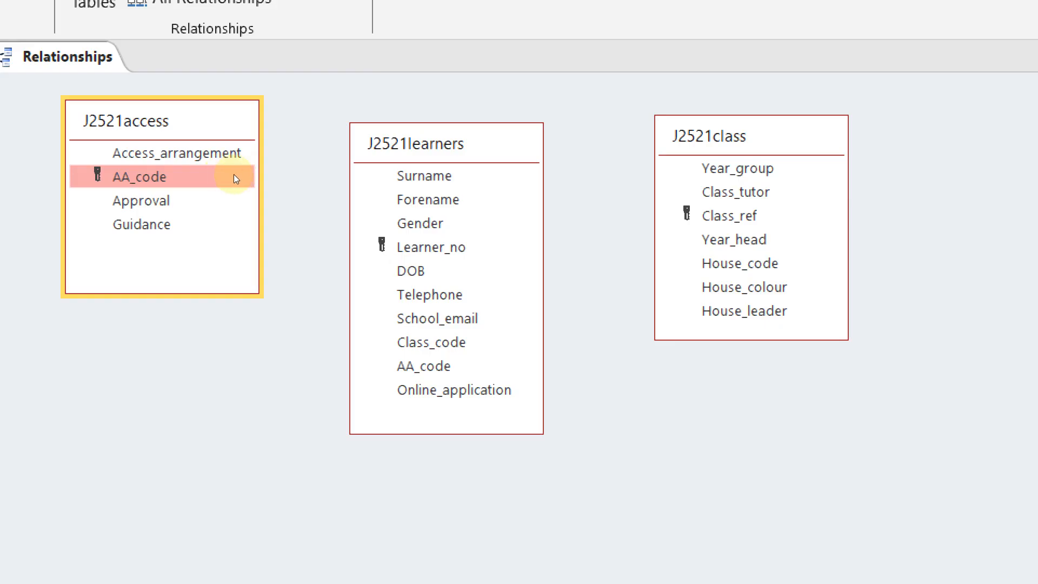
{"action": "left_click_drag", "start_coordinate": [236, 178], "coordinate": [313, 204]}
{"action": "left_click_drag", "start_coordinate": [335, 249], "coordinate": [387, 274]}
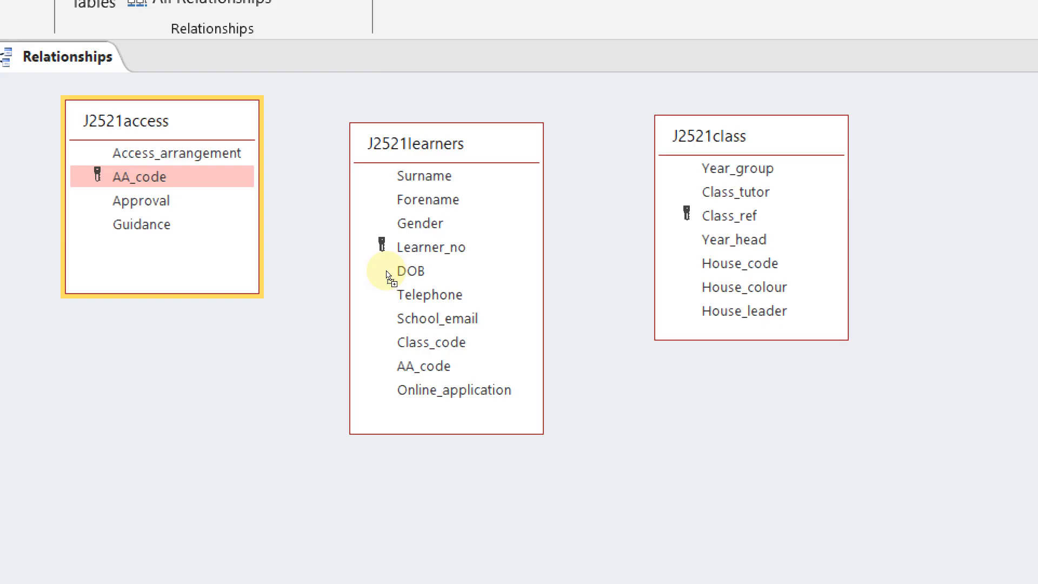
{"action": "left_click_drag", "start_coordinate": [387, 276], "coordinate": [387, 275]}
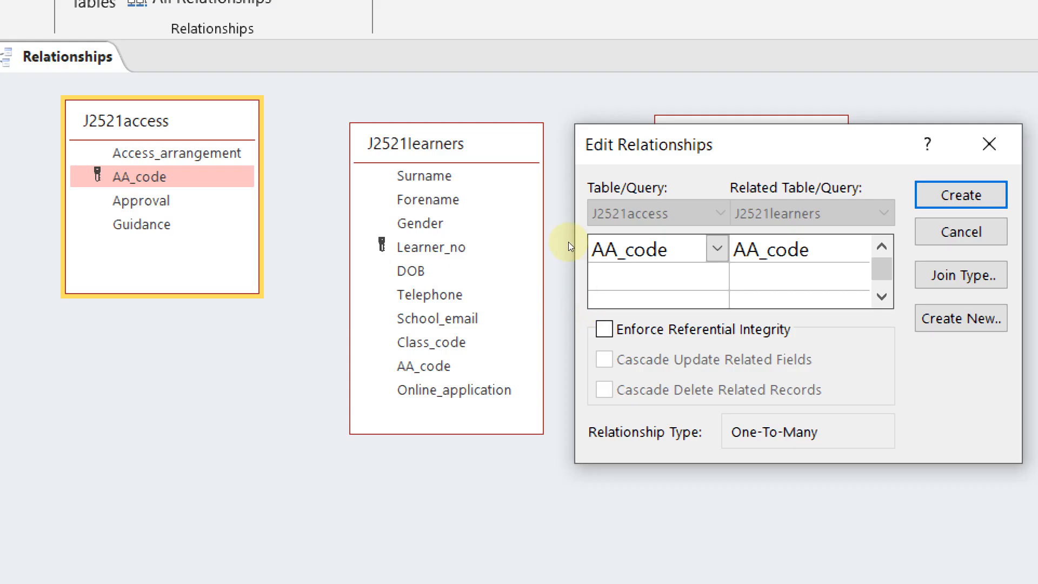
{"action": "left_click_drag", "start_coordinate": [508, 162], "coordinate": [363, 186]}
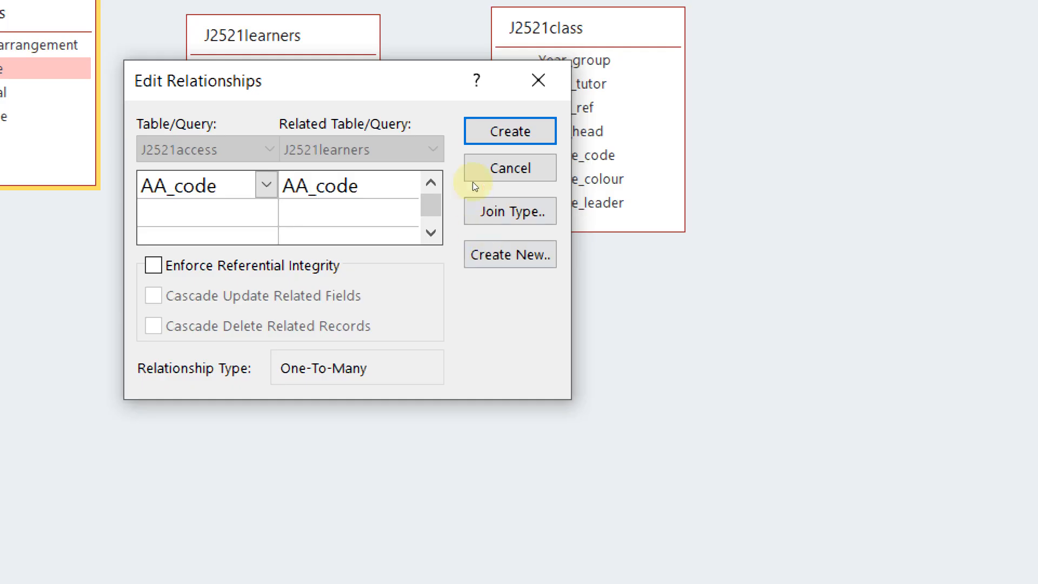
{"action": "key", "text": "Return"}
Paste the Edit Relationships screenshot below Step 18 evidence in EVIDENCE9999
{"action": "key", "text": "alt+Tab"}
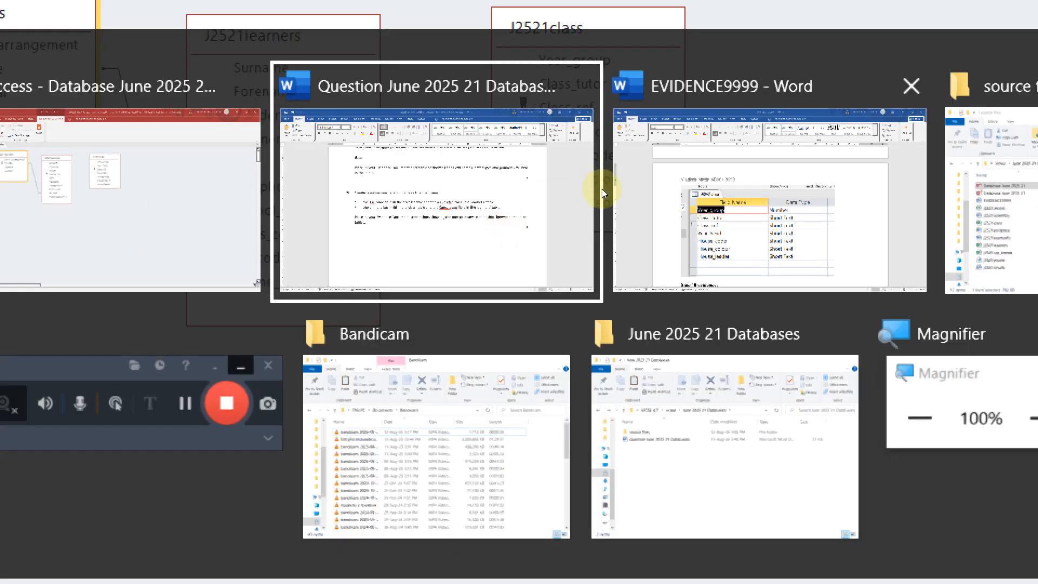
{"action": "key", "text": "alt+Tab"}
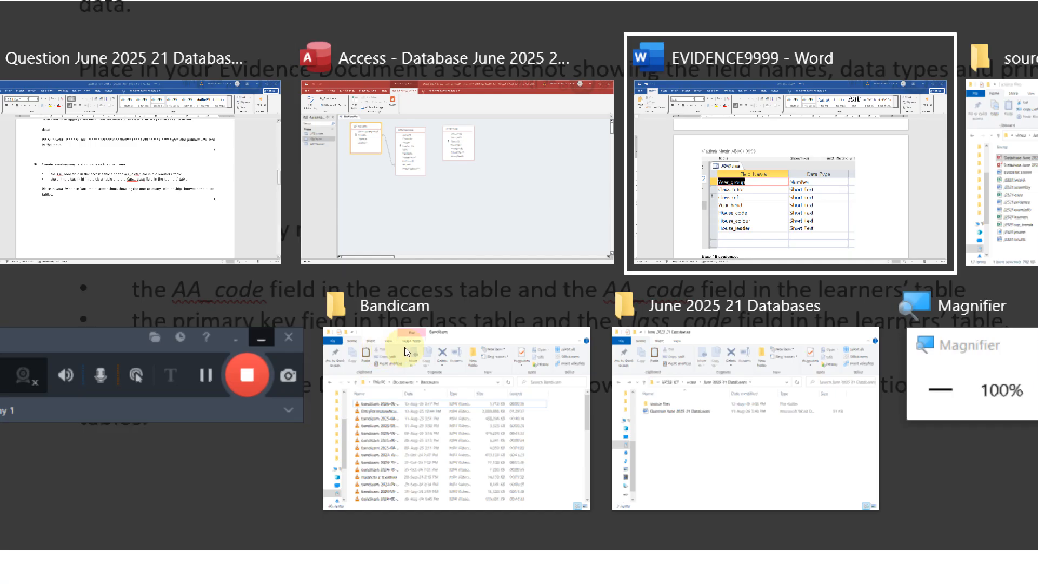
{"action": "key", "text": "alt+Tab"}
{"action": "scroll", "coordinate": [367, 338], "scroll_direction": "down", "scroll_amount": 5}
{"action": "scroll", "coordinate": [353, 217], "scroll_direction": "up", "scroll_amount": 3}
{"action": "scroll", "coordinate": [347, 215], "scroll_direction": "down", "scroll_amount": 6}
{"action": "scroll", "coordinate": [272, 115], "scroll_direction": "up", "scroll_amount": 2}
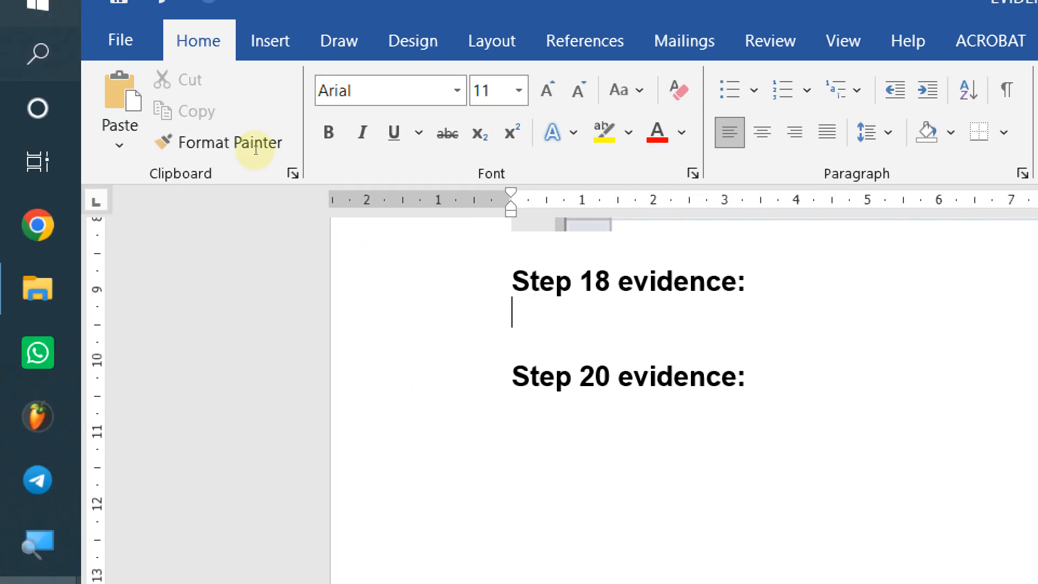
{"action": "key", "text": "shift+F10"}
{"action": "key", "text": "Return"}
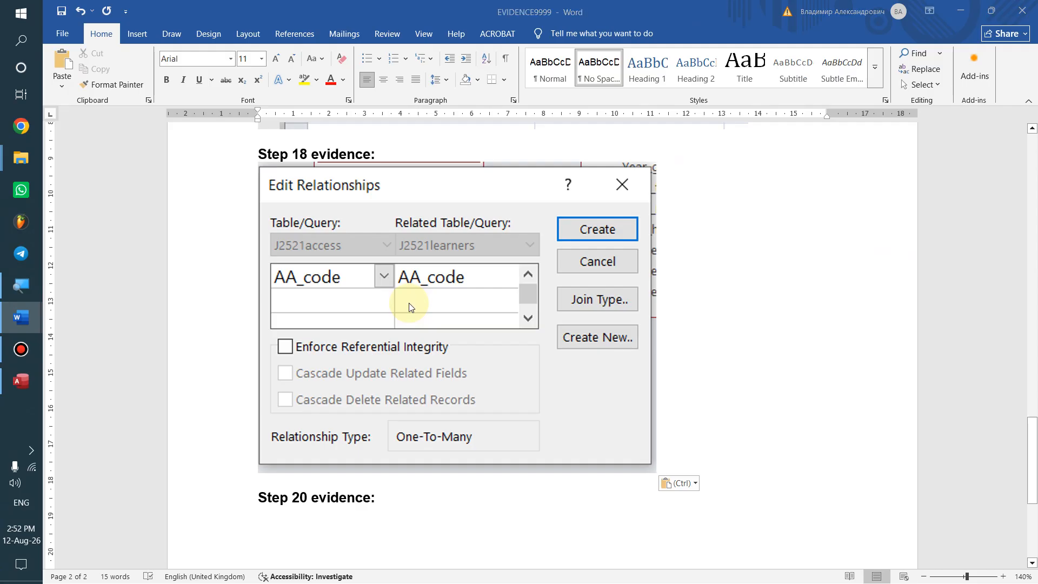
{"action": "key", "text": "alt+Tab"}
{"action": "key", "text": "alt+Tab"}
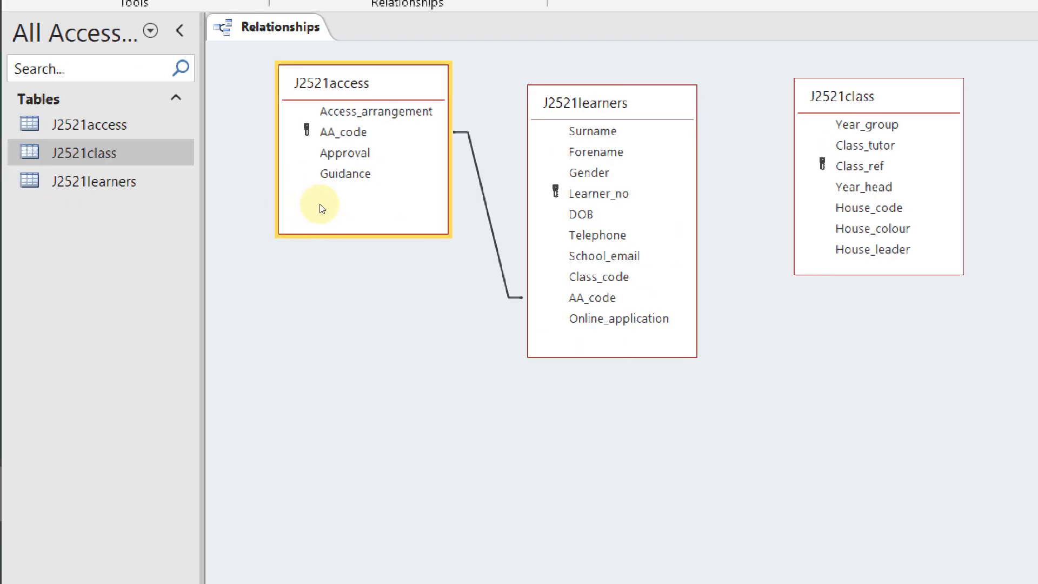
{"action": "left_click", "coordinate": [318, 211]}
{"action": "left_click", "coordinate": [317, 210]}
{"action": "double_click", "coordinate": [318, 210]}
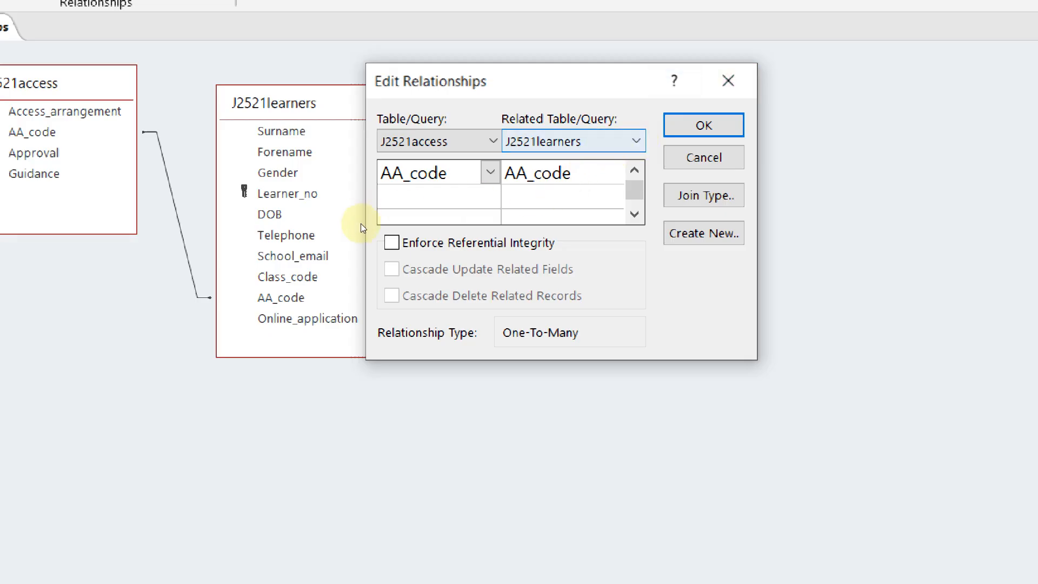
{"action": "left_click", "coordinate": [614, 173]}
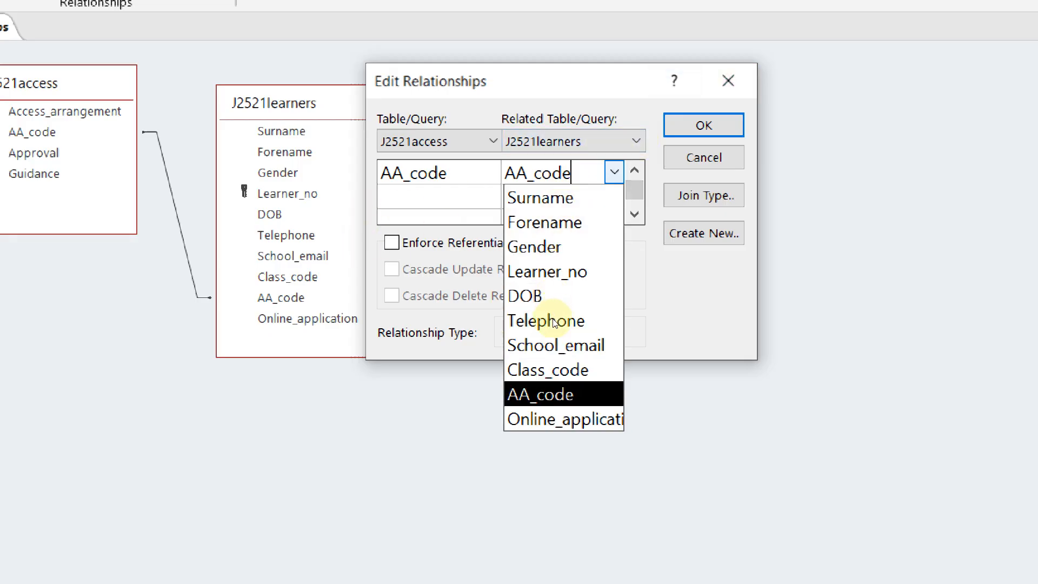
{"action": "left_click", "coordinate": [478, 177]}
{"action": "key", "text": "Return"}
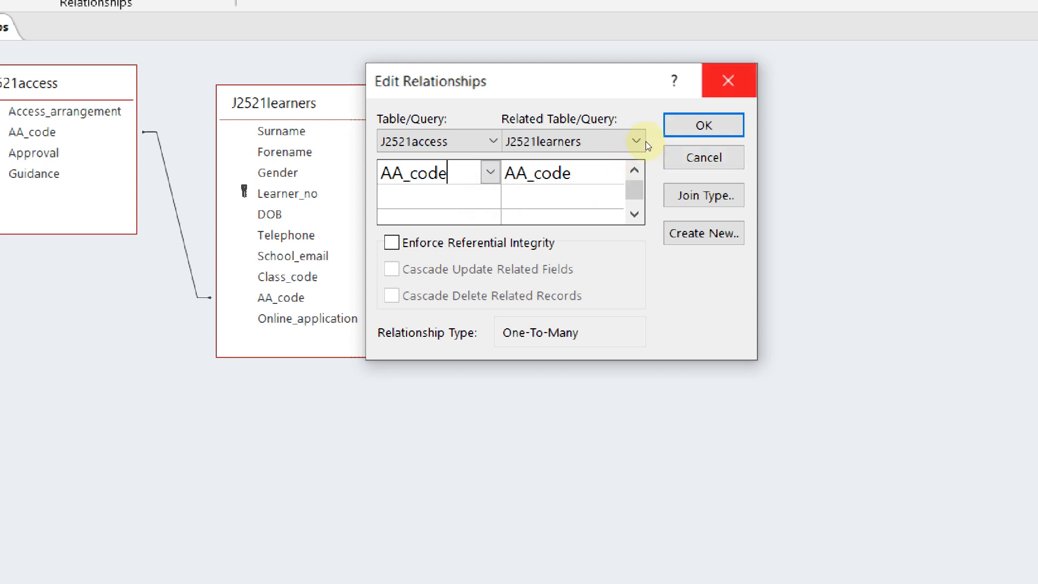
{"action": "right_click", "coordinate": [319, 221]}
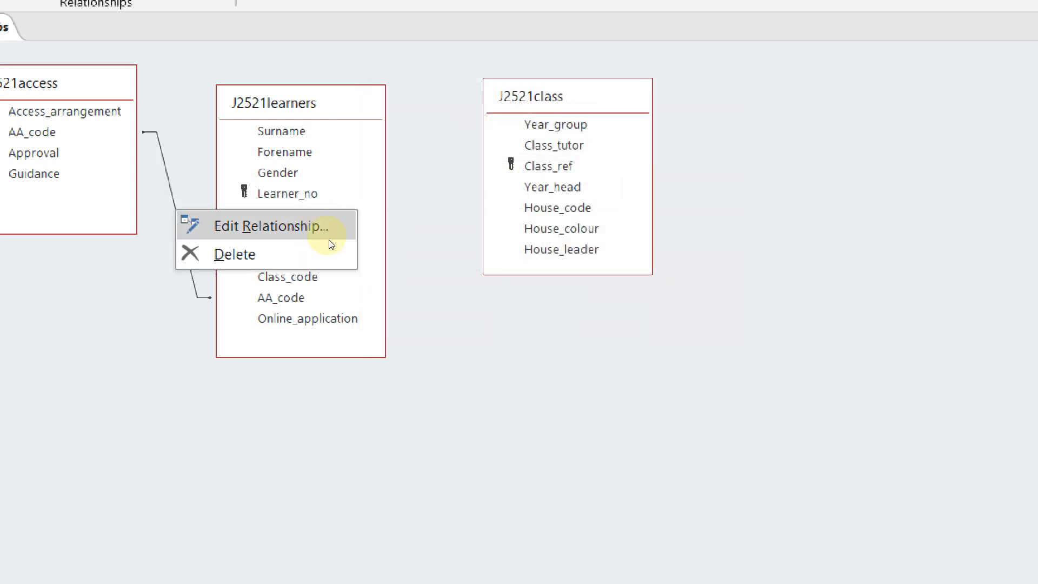
{"action": "left_click", "coordinate": [321, 300]}
{"action": "mouse_move", "coordinate": [371, 157]}
{"action": "left_mouse_down"}
{"action": "mouse_move", "coordinate": [382, 192]}
{"action": "mouse_move", "coordinate": [377, 144]}
{"action": "left_mouse_up"}
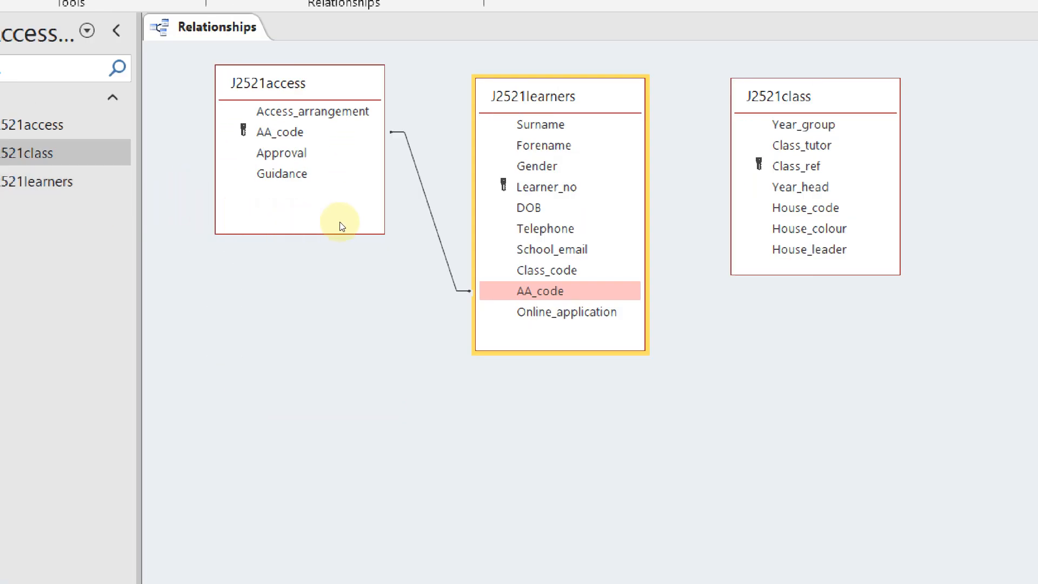
{"action": "left_click", "coordinate": [327, 225]}
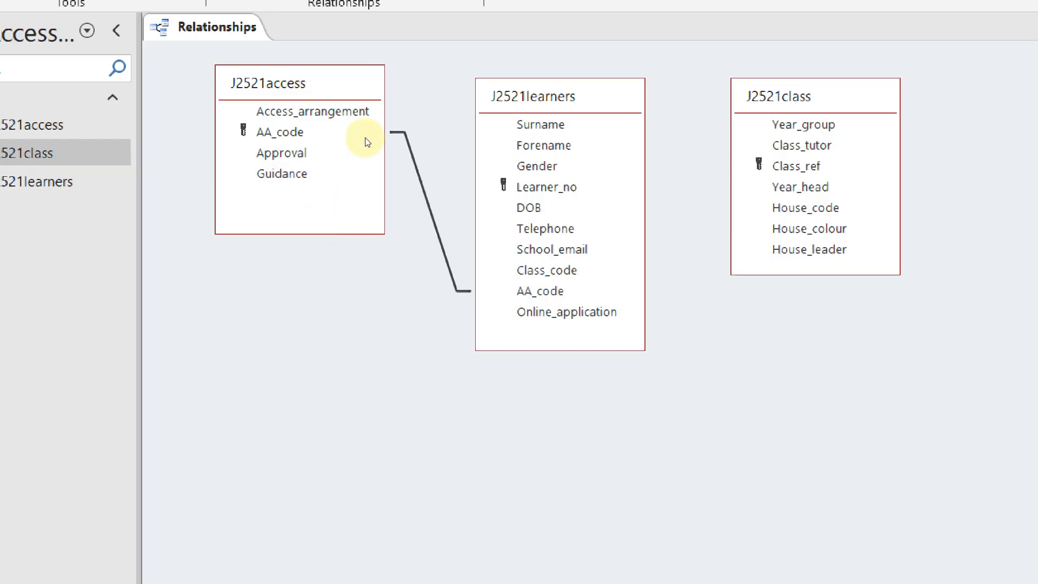
{"action": "left_click_drag", "start_coordinate": [371, 151], "coordinate": [364, 153]}
{"action": "key", "text": "alt+Tab"}
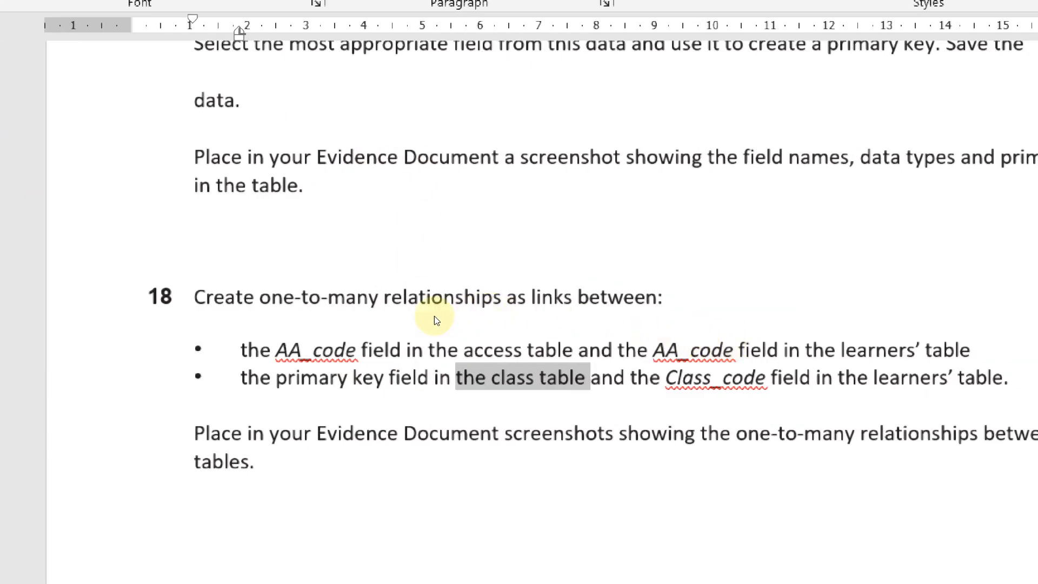
{"action": "key", "text": "alt+Tab"}
{"action": "left_click_drag", "start_coordinate": [400, 273], "coordinate": [542, 191]}
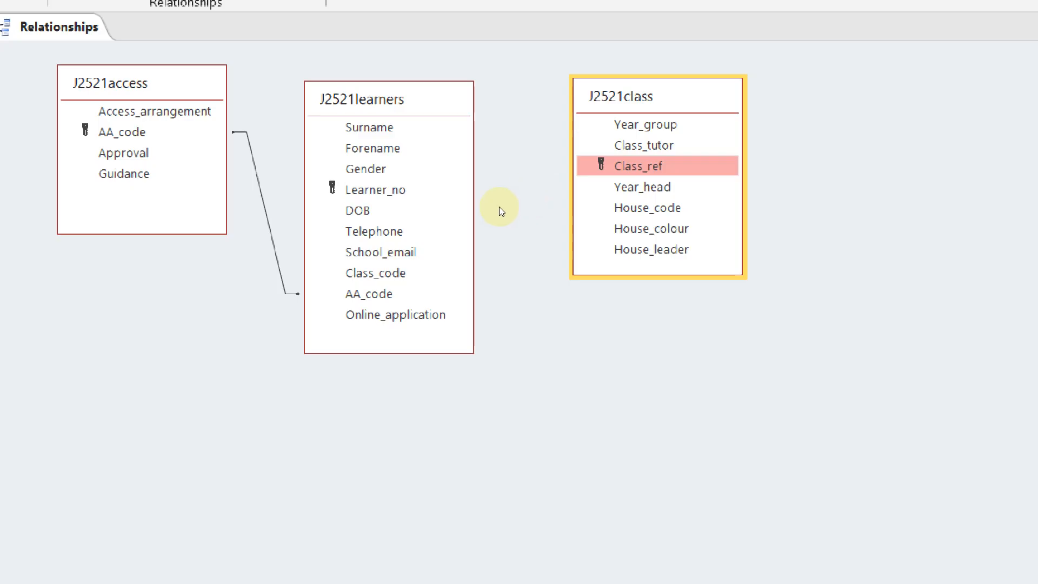
Create a One-To-Many link from Class_ref in J2521class to Class_code in J2521learners
{"action": "left_click", "coordinate": [391, 269]}
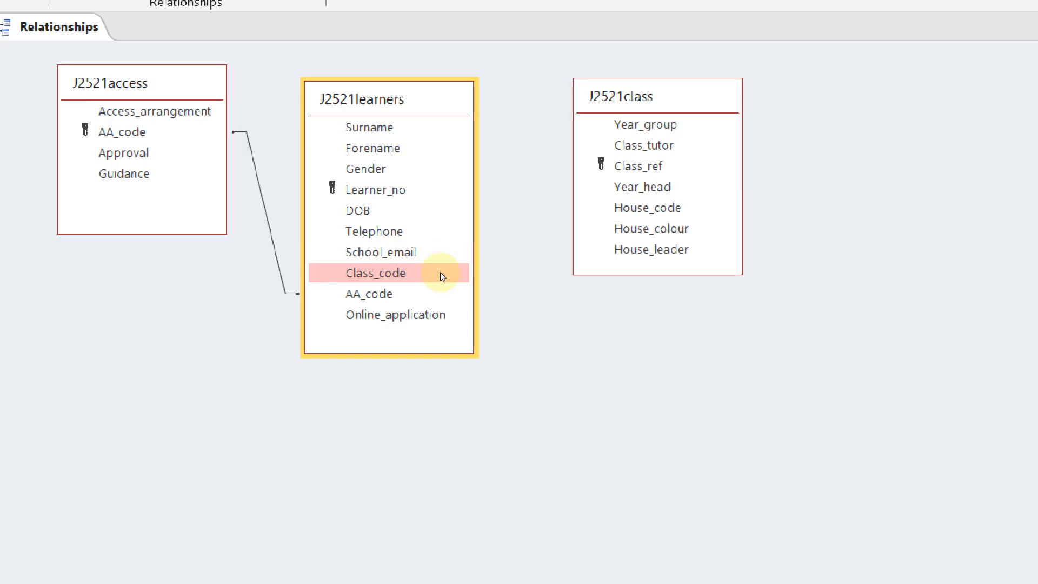
{"action": "left_click", "coordinate": [527, 197]}
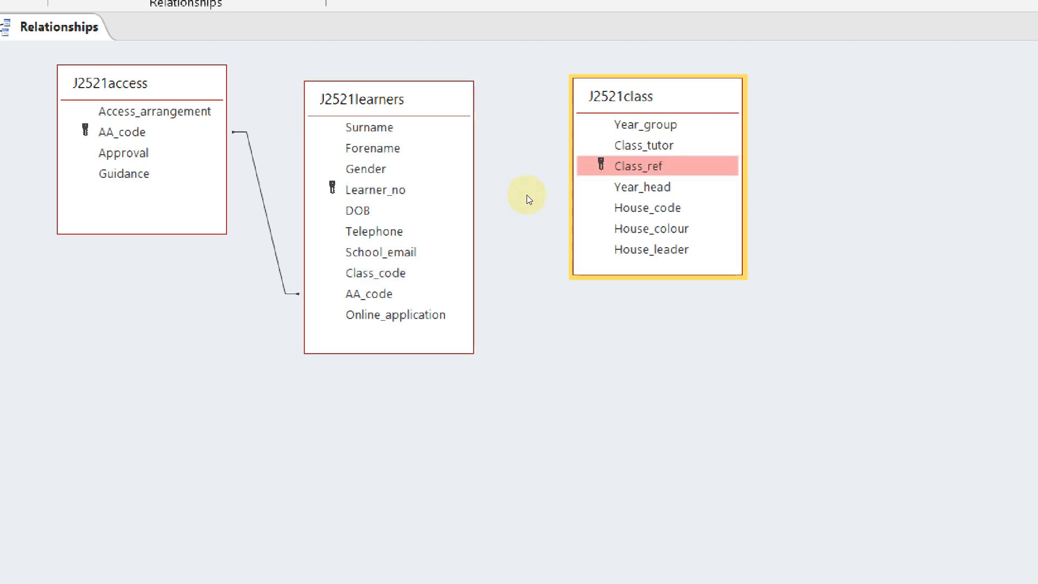
{"action": "left_click_drag", "start_coordinate": [524, 196], "coordinate": [384, 270]}
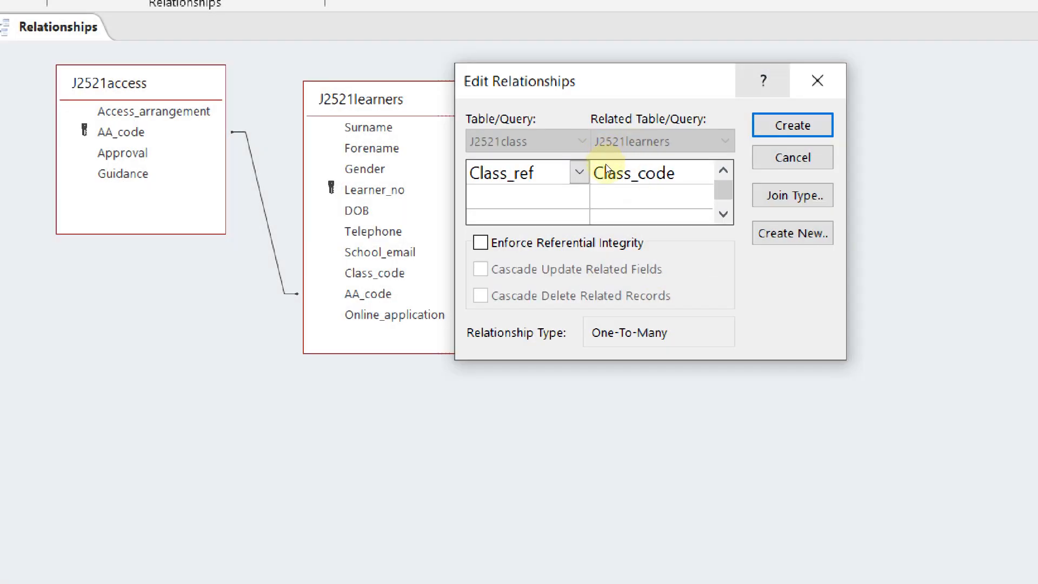
{"action": "key", "text": "Return"}
{"action": "key", "text": "alt+Tab"}
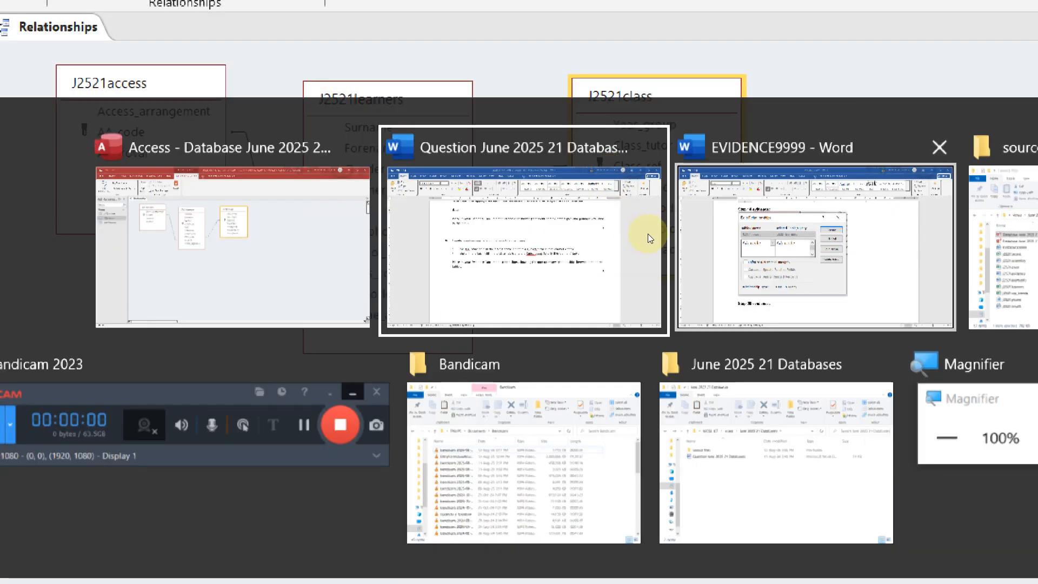
Paste the Class_ref relationship screenshots into the evidence document, then return to Access
{"action": "left_click", "coordinate": [703, 249]}
{"action": "scroll", "coordinate": [684, 339], "scroll_direction": "down", "scroll_amount": 5}
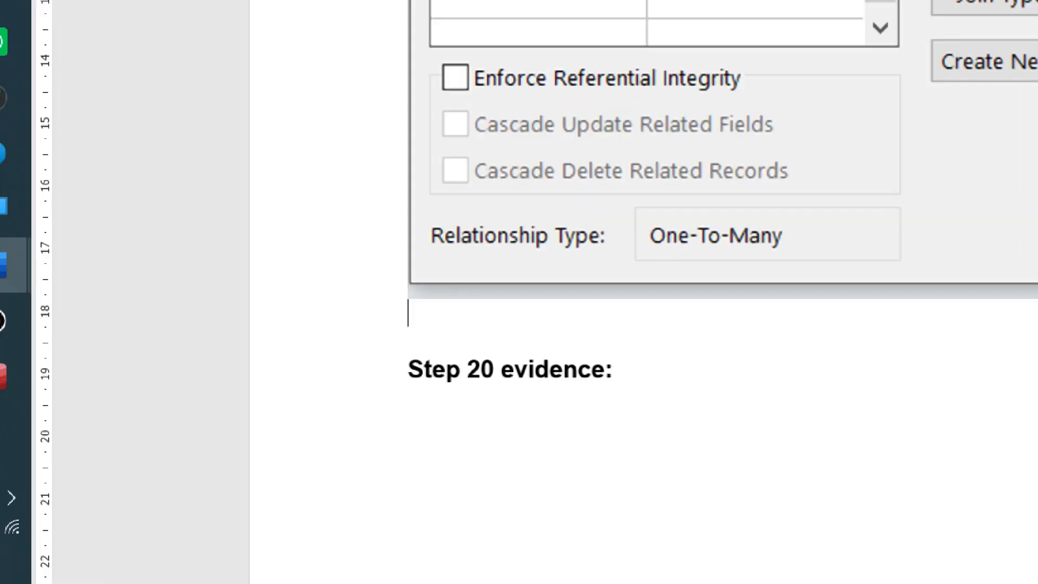
{"action": "key", "text": "ctrl+v"}
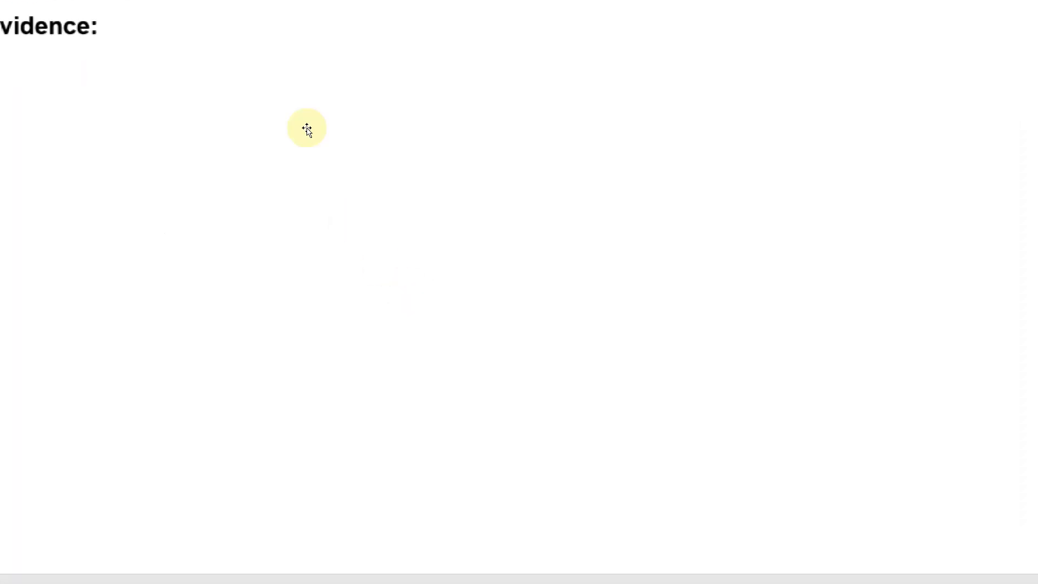
{"action": "scroll", "coordinate": [349, 222], "scroll_direction": "up", "scroll_amount": 14}
{"action": "scroll", "coordinate": [344, 276], "scroll_direction": "down", "scroll_amount": 4}
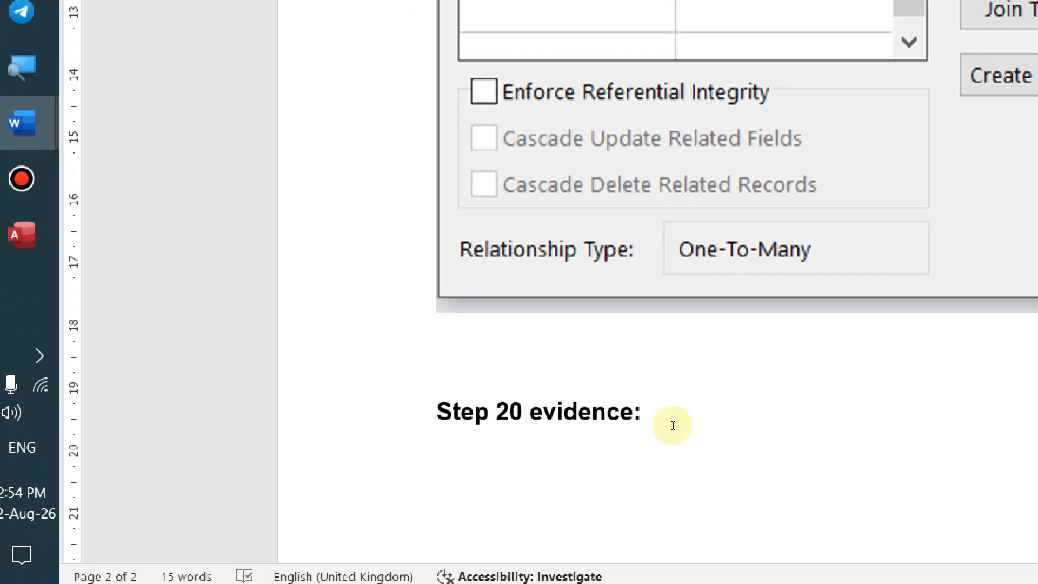
{"action": "key", "text": "ctrl+v"}
{"action": "scroll", "coordinate": [364, 341], "scroll_direction": "up", "scroll_amount": 10}
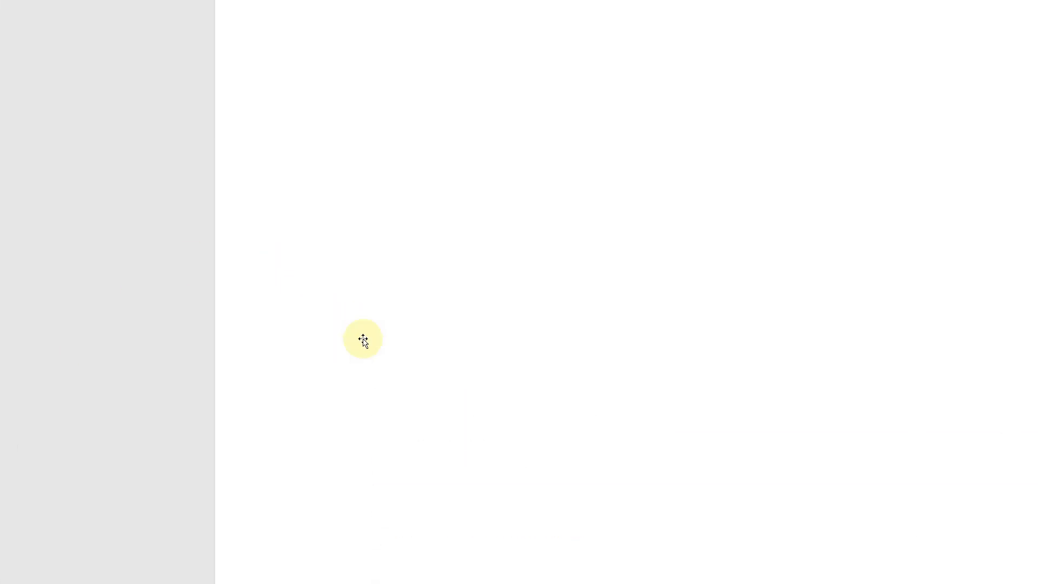
{"action": "key", "text": "alt+Tab"}
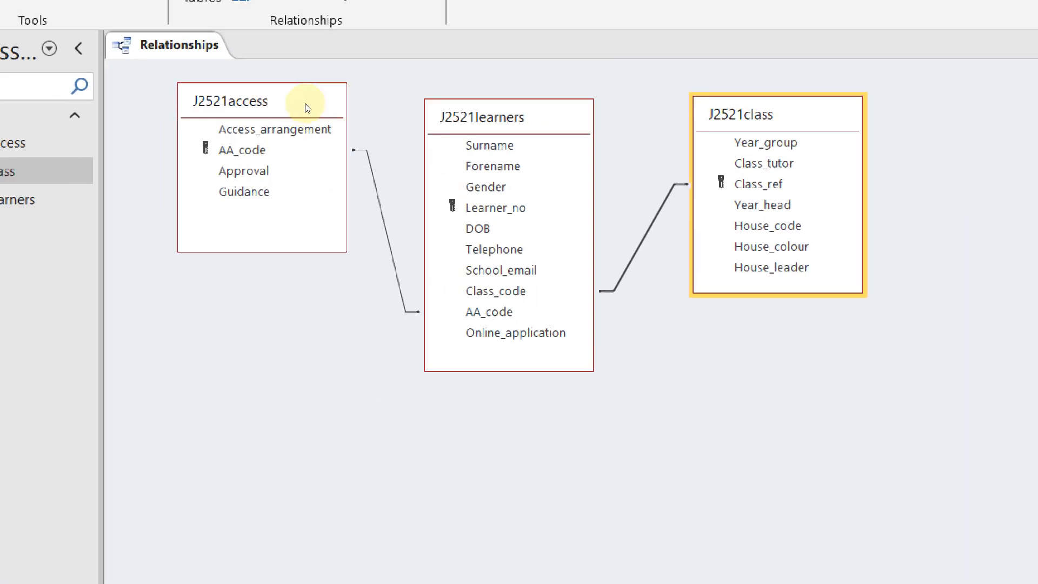
Inspect the AA_code join between J2521access and J2521learners in Edit Relationships, then close it
{"action": "left_click", "coordinate": [319, 230]}
{"action": "left_click", "coordinate": [320, 234]}
{"action": "left_click", "coordinate": [325, 232]}
{"action": "left_click", "coordinate": [323, 233]}
{"action": "left_click", "coordinate": [639, 141]}
{"action": "key", "text": "Escape"}
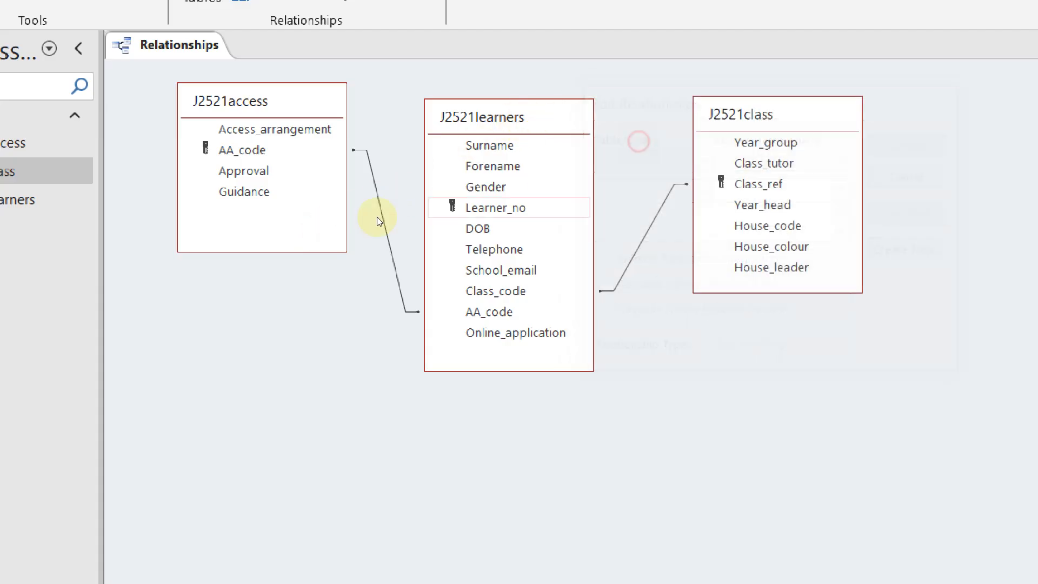
{"action": "double_click", "coordinate": [322, 230]}
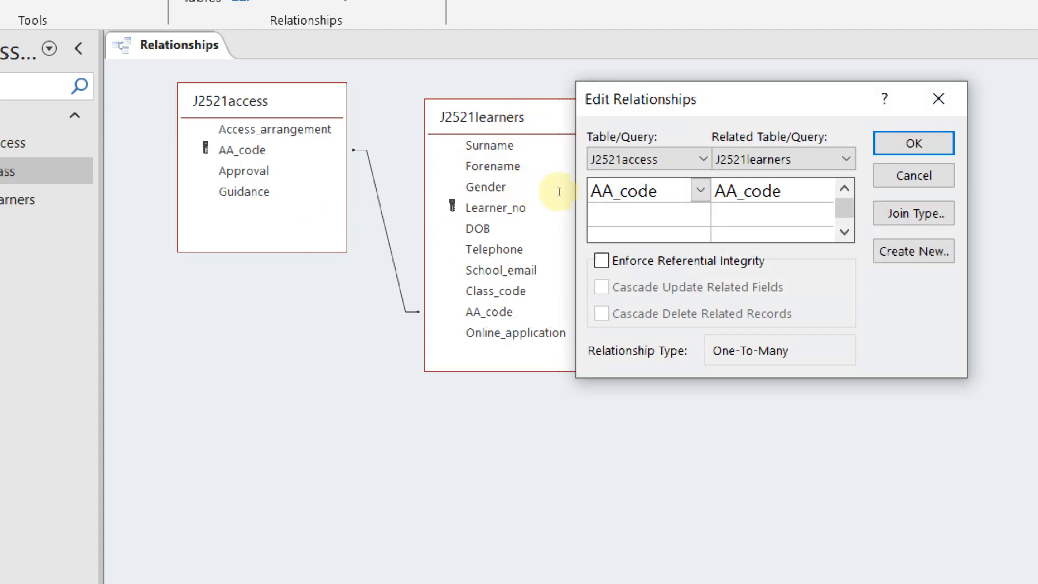
{"action": "left_click", "coordinate": [531, 145]}
{"action": "left_click_drag", "start_coordinate": [666, 113], "coordinate": [532, 146]}
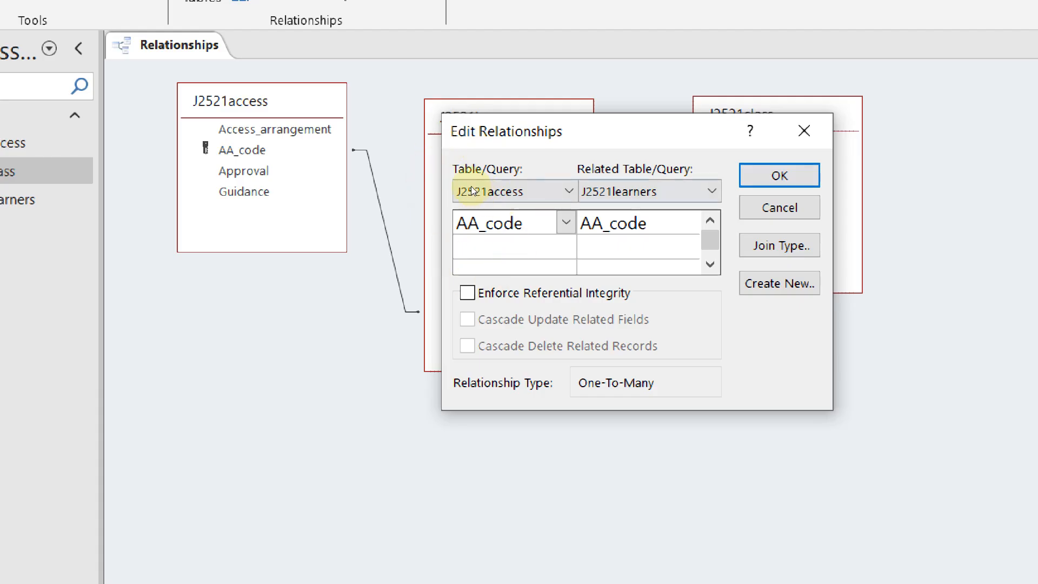
{"action": "left_click_drag", "start_coordinate": [478, 132], "coordinate": [390, 379]}
{"action": "left_click_drag", "start_coordinate": [415, 303], "coordinate": [410, 295]}
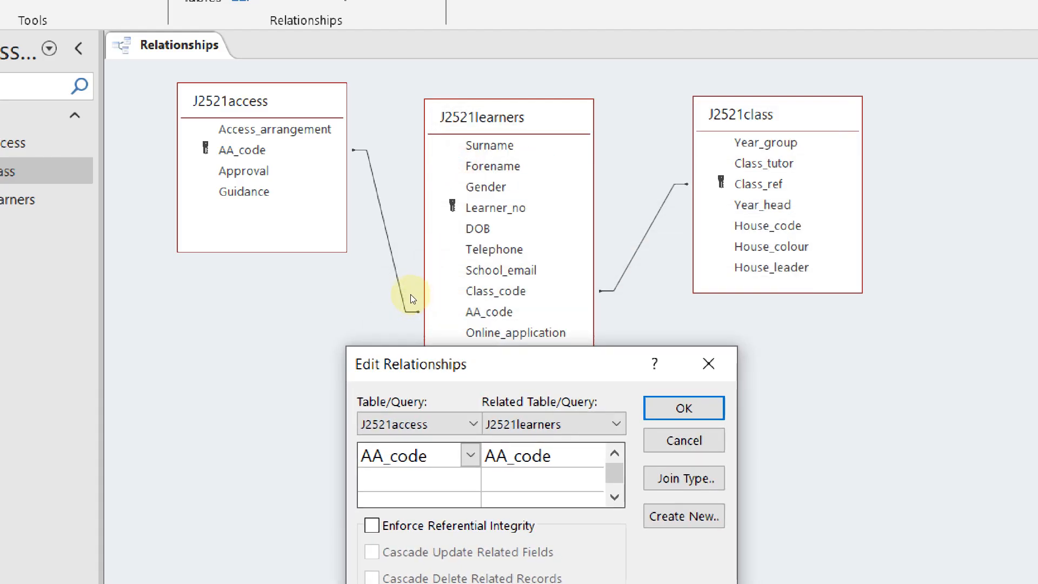
{"action": "scroll", "coordinate": [408, 239], "scroll_direction": "down", "scroll_amount": 3}
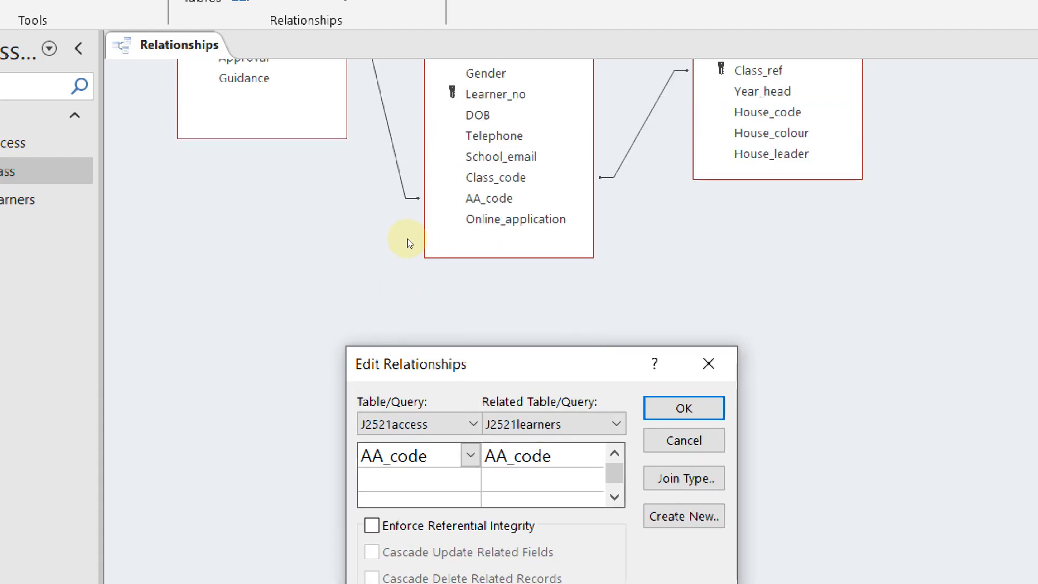
{"action": "left_click", "coordinate": [509, 288]}
{"action": "scroll", "coordinate": [420, 242], "scroll_direction": "up", "scroll_amount": 3}
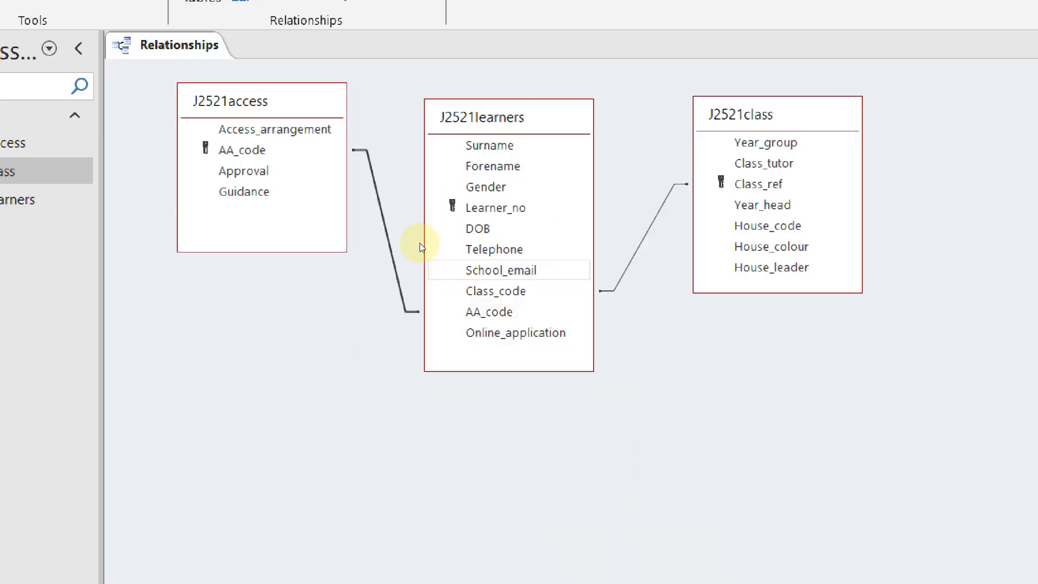
Snip a screenshot of the three-table relationship diagram
{"action": "left_click", "coordinate": [514, 156]}
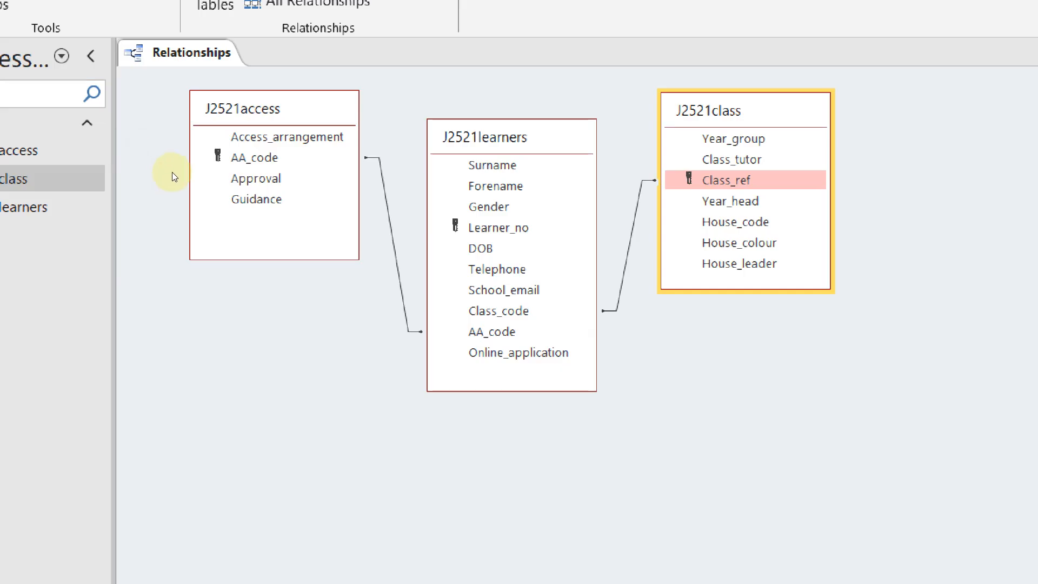
{"action": "key", "text": "super+shift+s"}
{"action": "left_click_drag", "start_coordinate": [161, 59], "coordinate": [889, 457]}
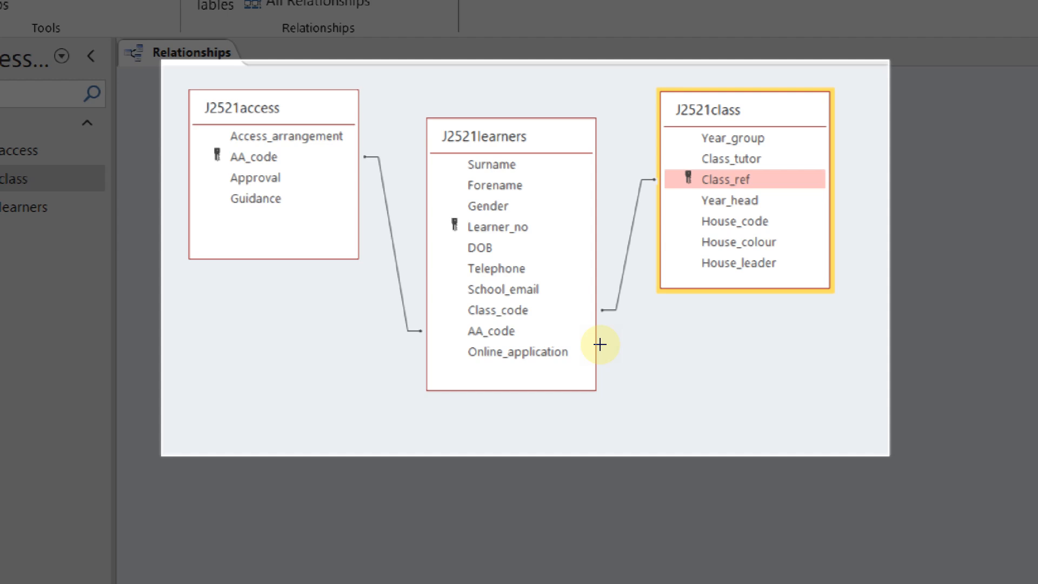
{"action": "left_click_drag", "start_coordinate": [599, 344], "coordinate": [581, 312]}
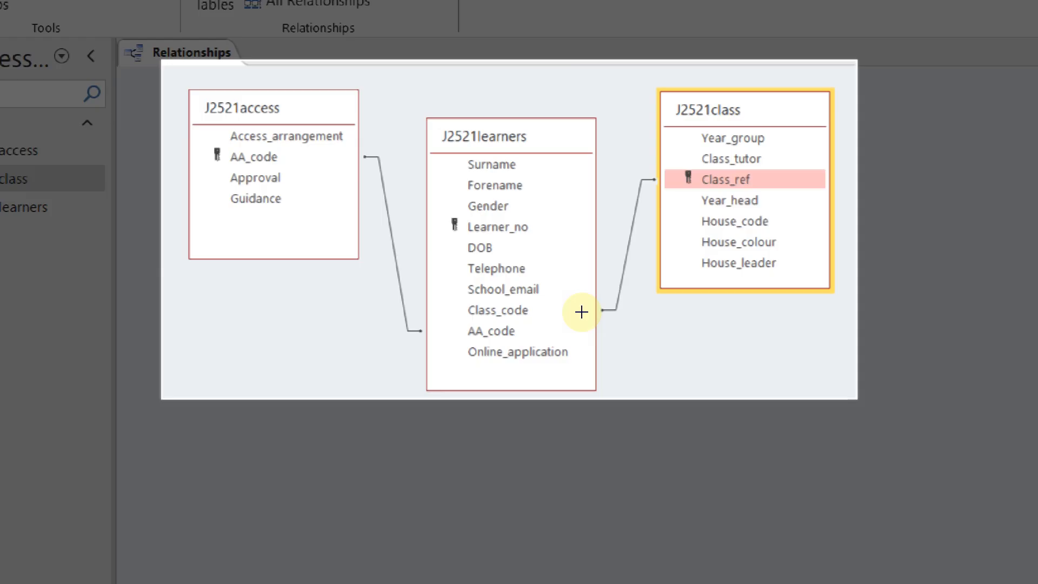
{"action": "left_click_drag", "start_coordinate": [581, 311], "coordinate": [582, 311]}
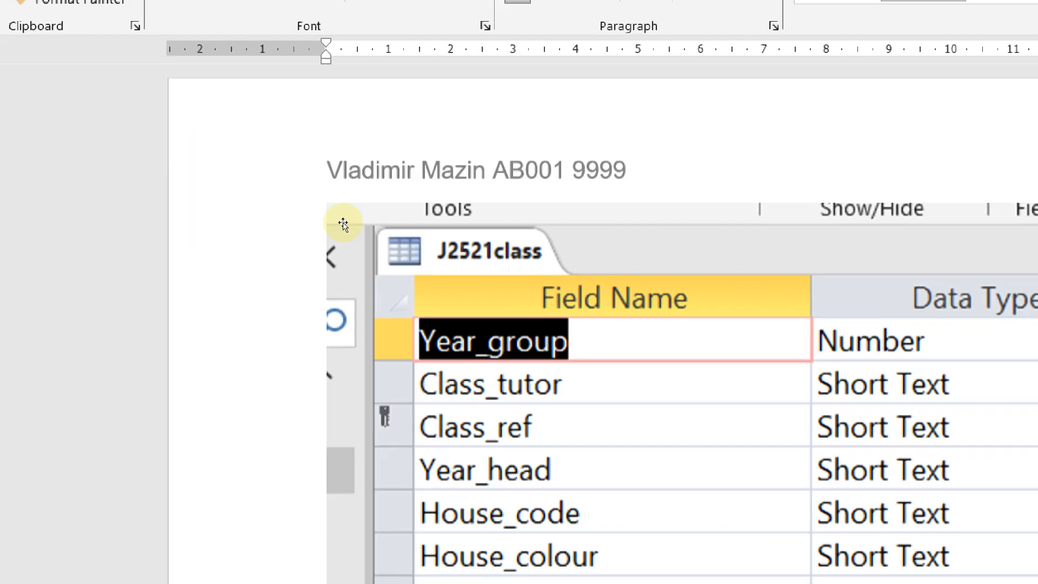
Review the pasted evidence, then close the Access Relationships layout
{"action": "scroll", "coordinate": [428, 535], "scroll_direction": "down", "scroll_amount": 4}
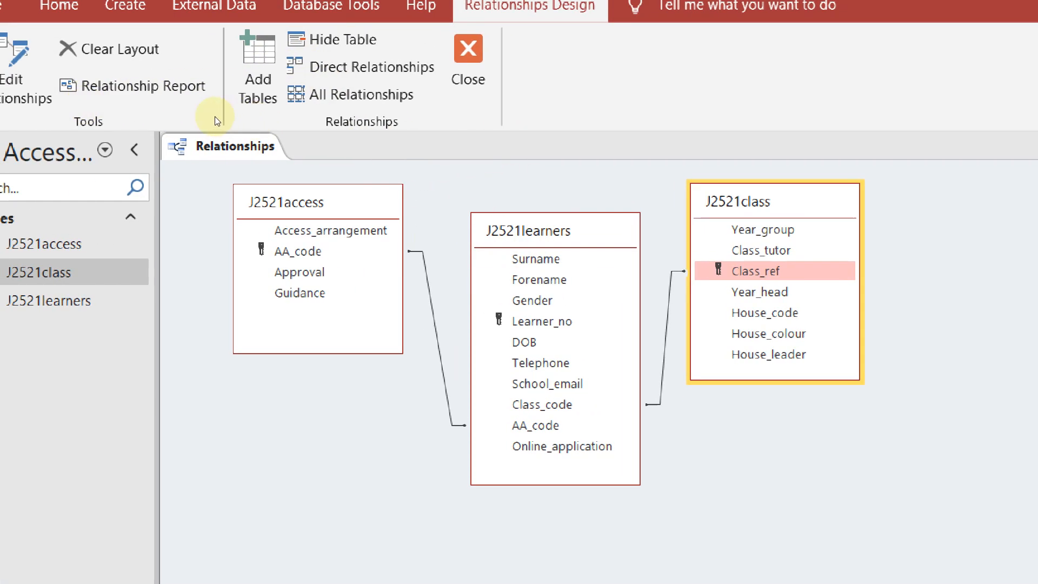
{"action": "right_click", "coordinate": [256, 145]}
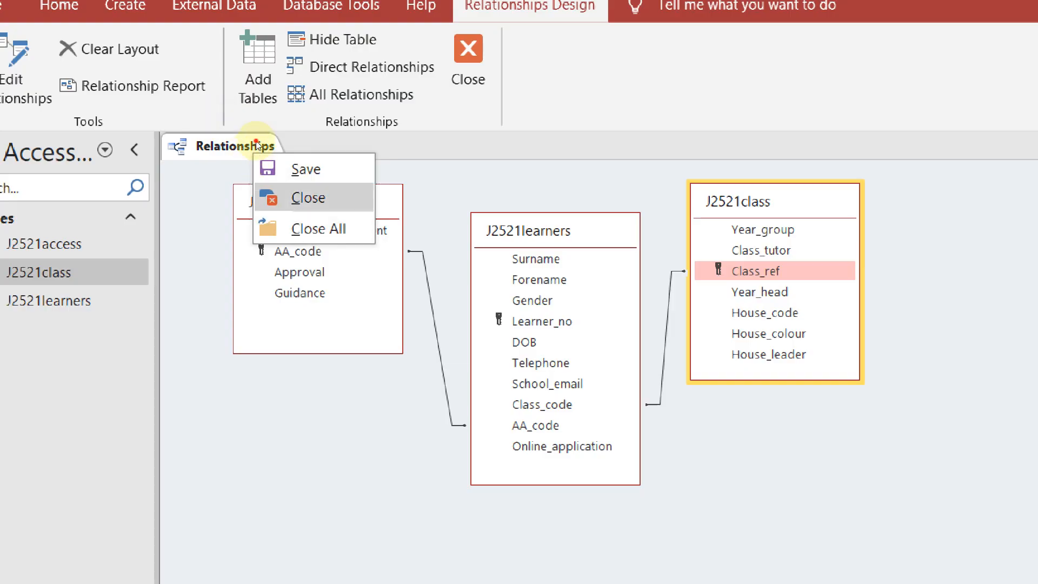
{"action": "left_click", "coordinate": [308, 197]}
Read question 19's new learner record table in the question paper, then return to Access
{"action": "key", "text": "alt+Tab"}
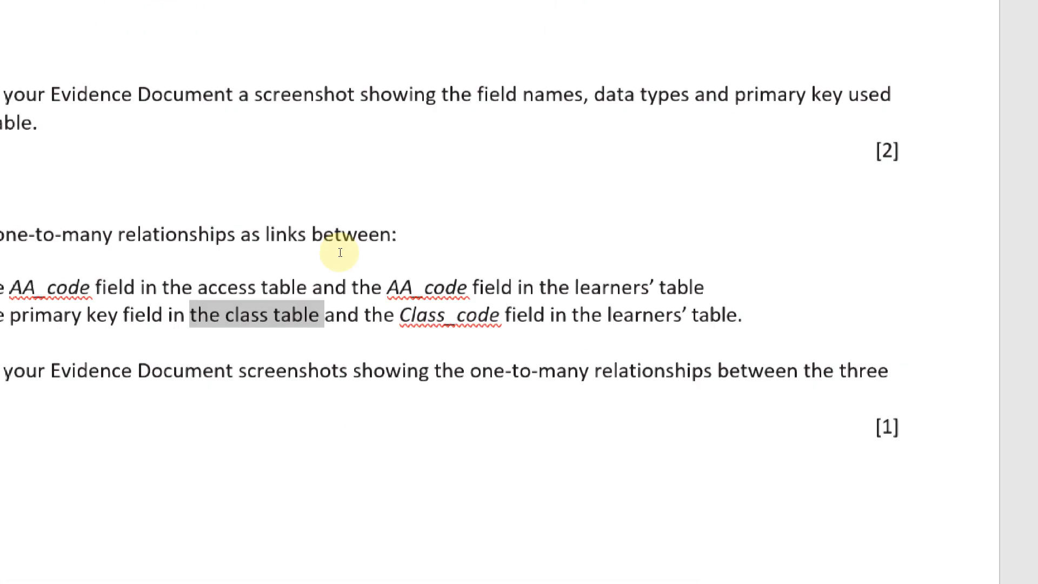
{"action": "scroll", "coordinate": [301, 304], "scroll_direction": "down", "scroll_amount": 15}
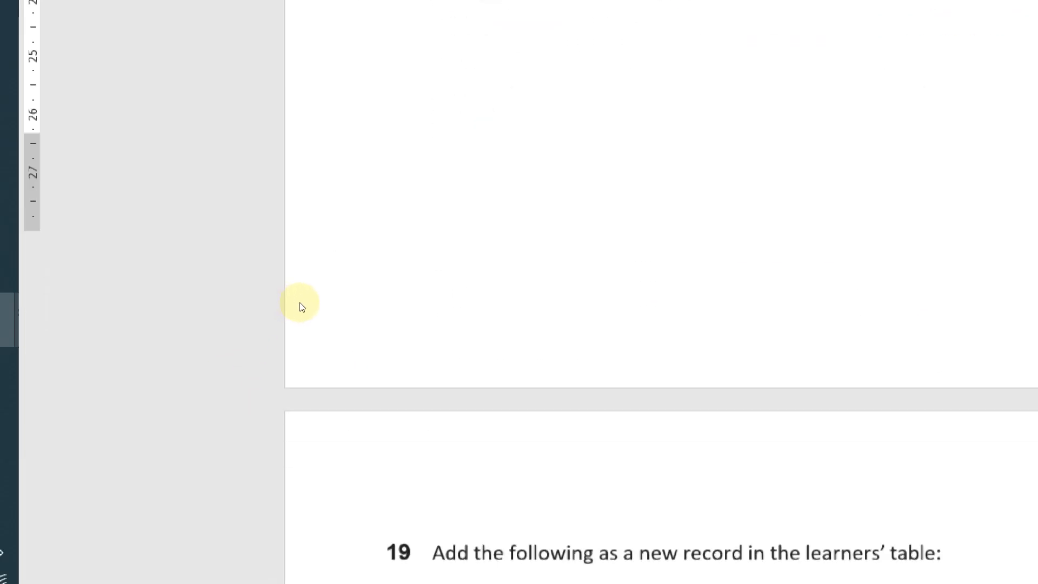
{"action": "scroll", "coordinate": [303, 302], "scroll_direction": "up", "scroll_amount": 5}
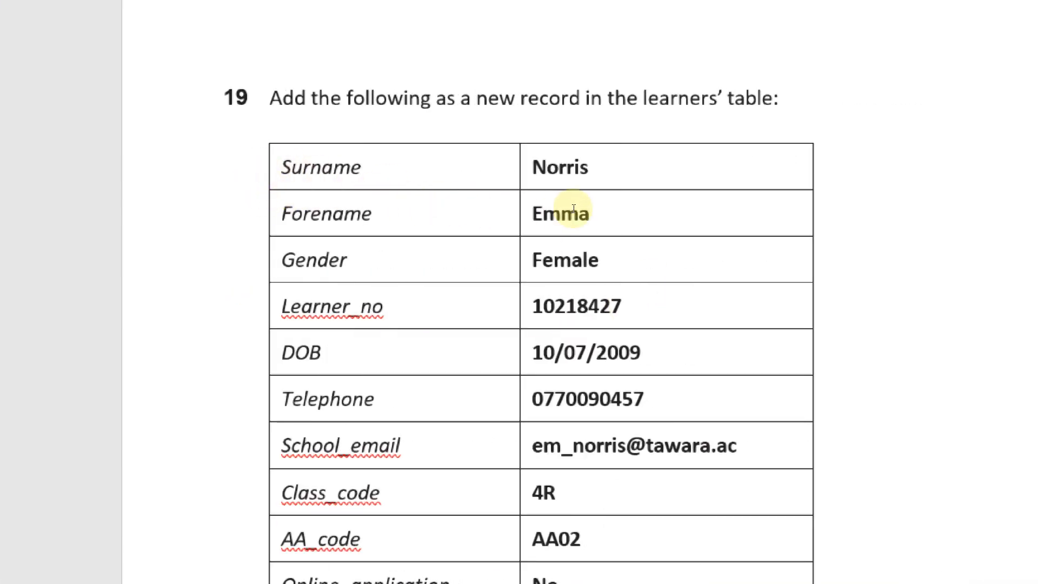
{"action": "scroll", "coordinate": [480, 496], "scroll_direction": "down", "scroll_amount": 1}
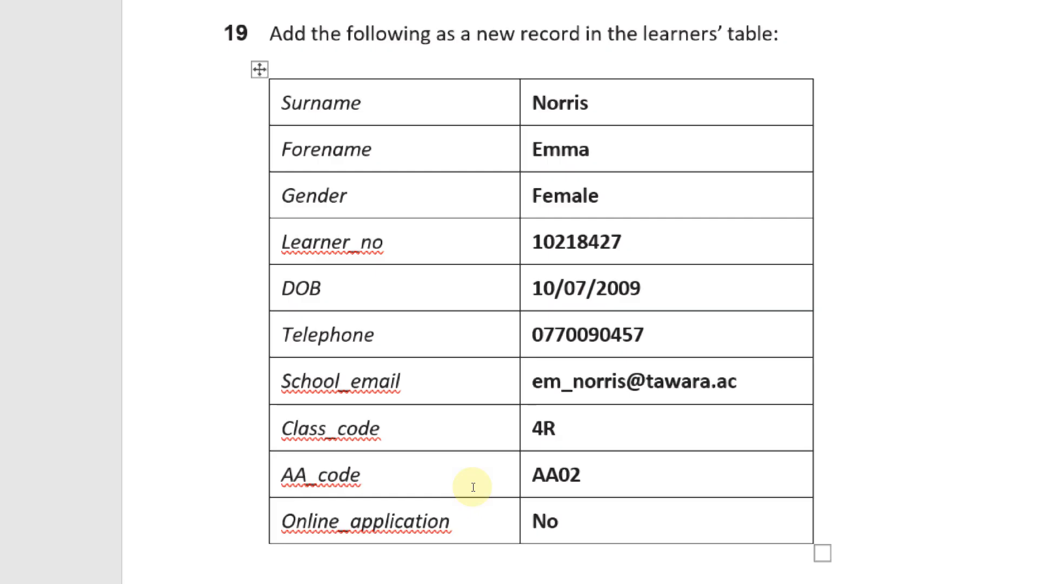
{"action": "scroll", "coordinate": [464, 254], "scroll_direction": "up", "scroll_amount": 1}
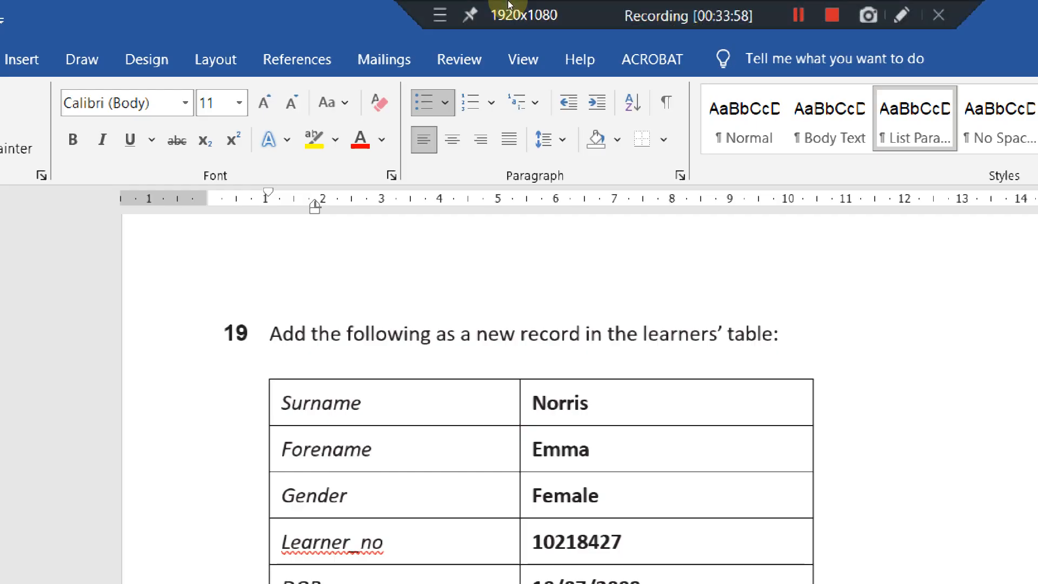
{"action": "key", "text": "alt+Tab"}
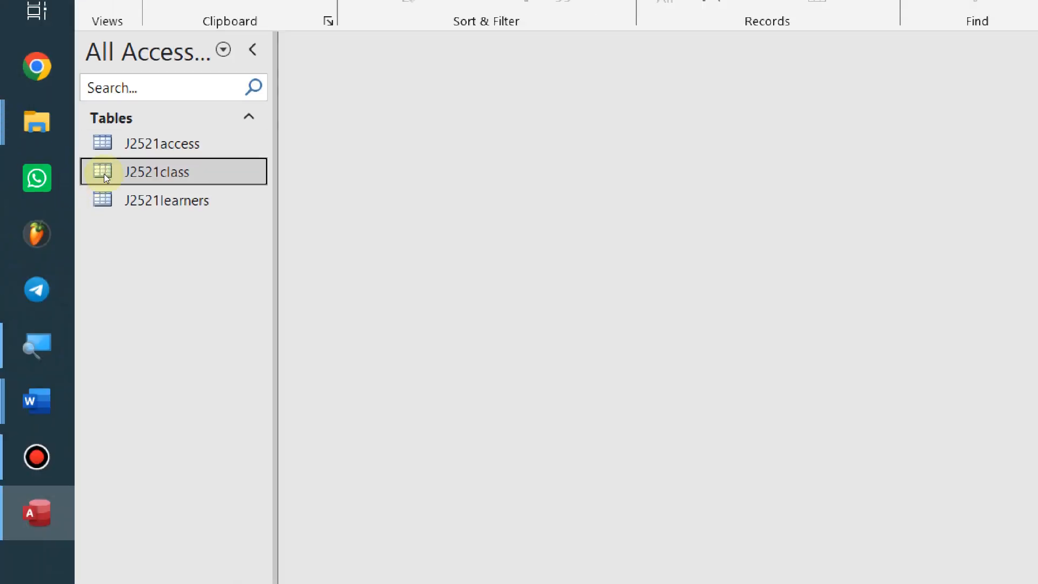
Open J2521learners at a new blank record, then check question 19's field values
{"action": "double_click", "coordinate": [120, 208]}
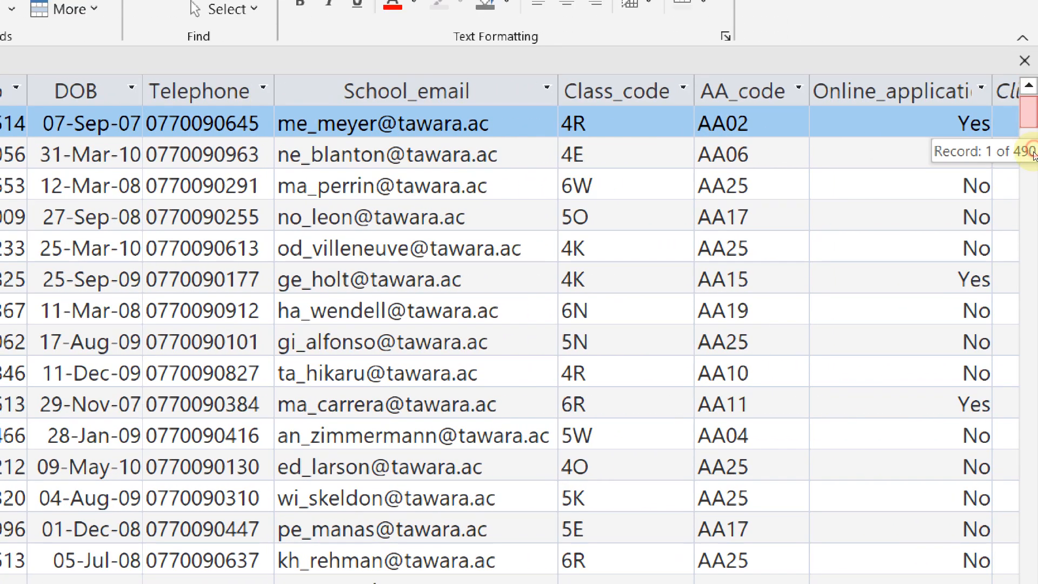
{"action": "mouse_move", "coordinate": [1033, 155]}
{"action": "left_mouse_down"}
{"action": "mouse_move", "coordinate": [1031, 174]}
{"action": "mouse_move", "coordinate": [1031, 142]}
{"action": "left_mouse_up"}
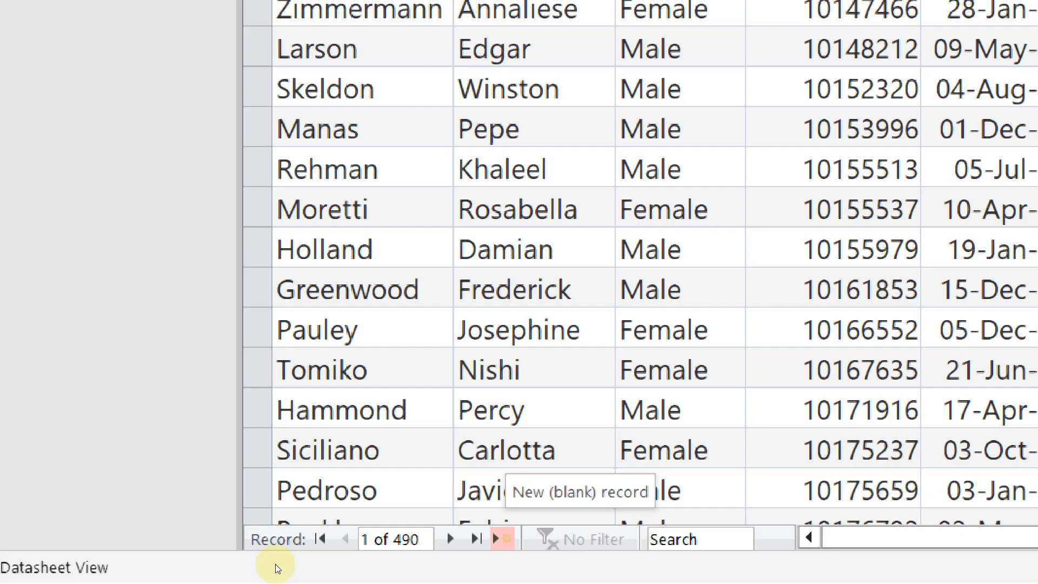
{"action": "key", "text": "ctrl+plus"}
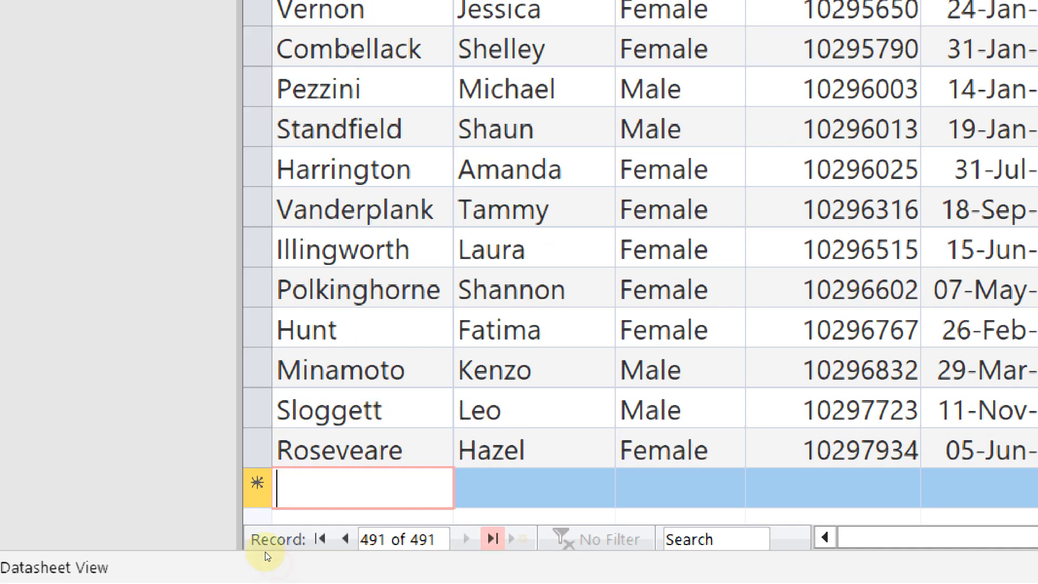
{"action": "scroll", "coordinate": [279, 482], "scroll_direction": "down", "scroll_amount": 1}
{"action": "scroll", "coordinate": [279, 482], "scroll_direction": "down", "scroll_amount": 1}
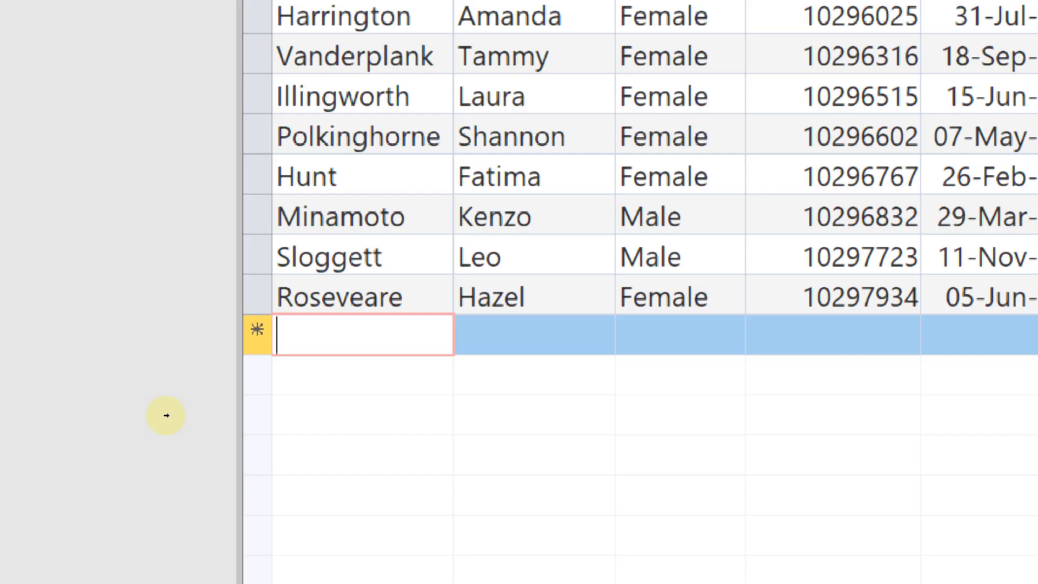
{"action": "key", "text": "alt+Tab"}
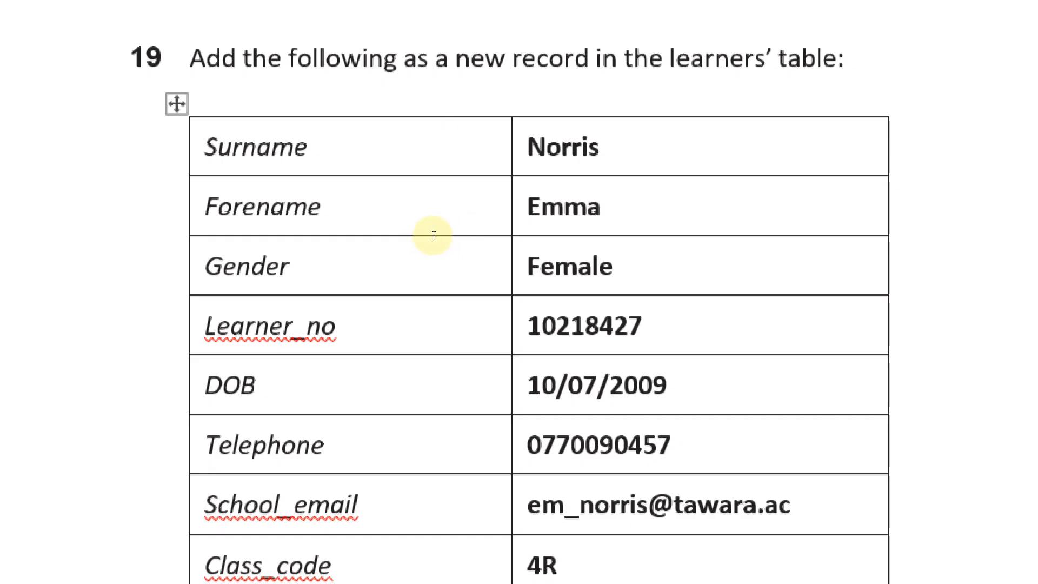
Enter the new learner's surname and forename from question 19, and gender Female
{"action": "key", "text": "alt+Tab"}
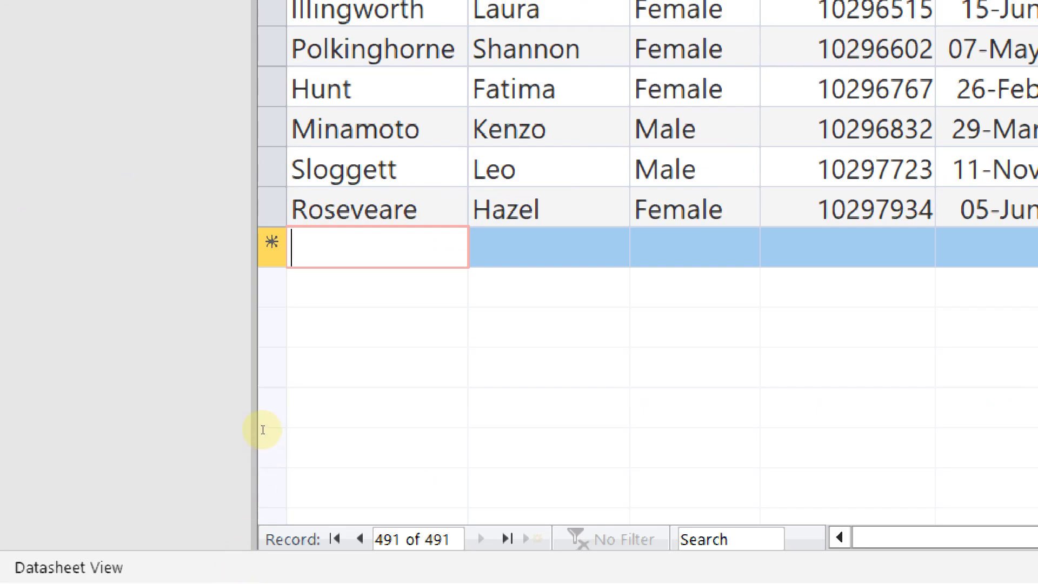
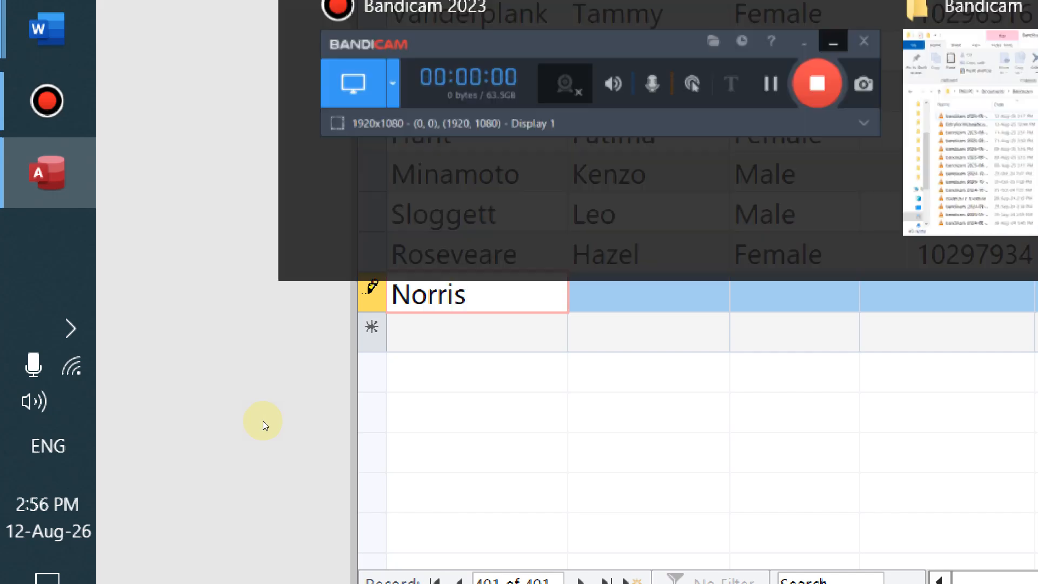
{"action": "key", "text": "alt+Tab"}
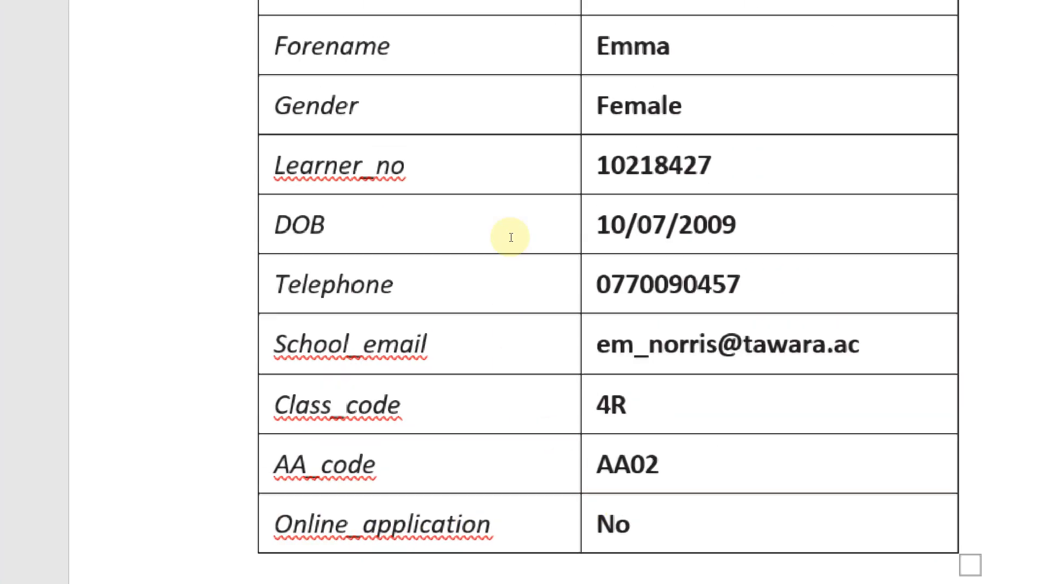
{"action": "key", "text": "alt+Tab"}
{"action": "key", "text": "Tab"}
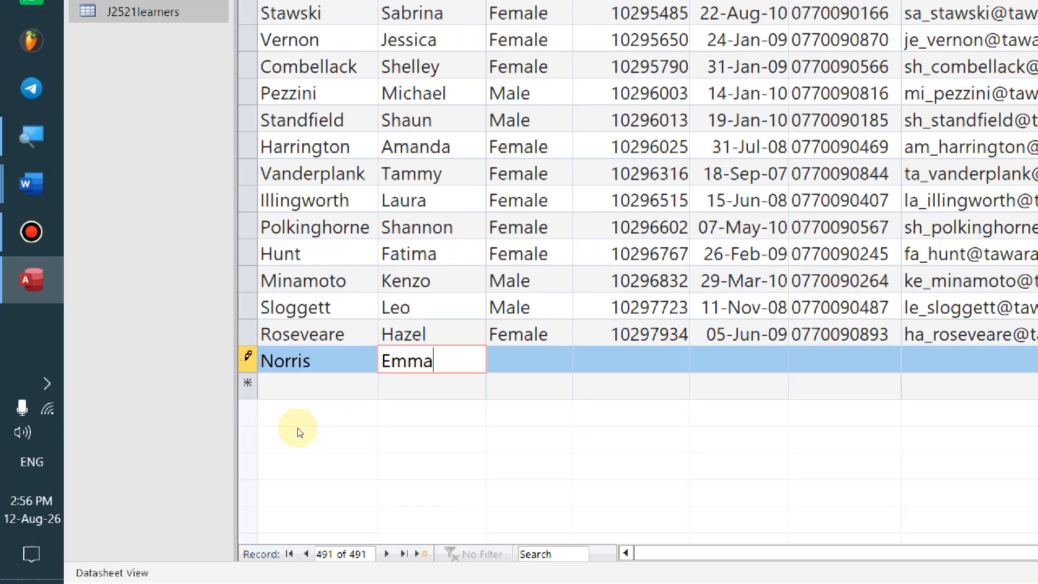
{"action": "key", "text": "alt+Tab"}
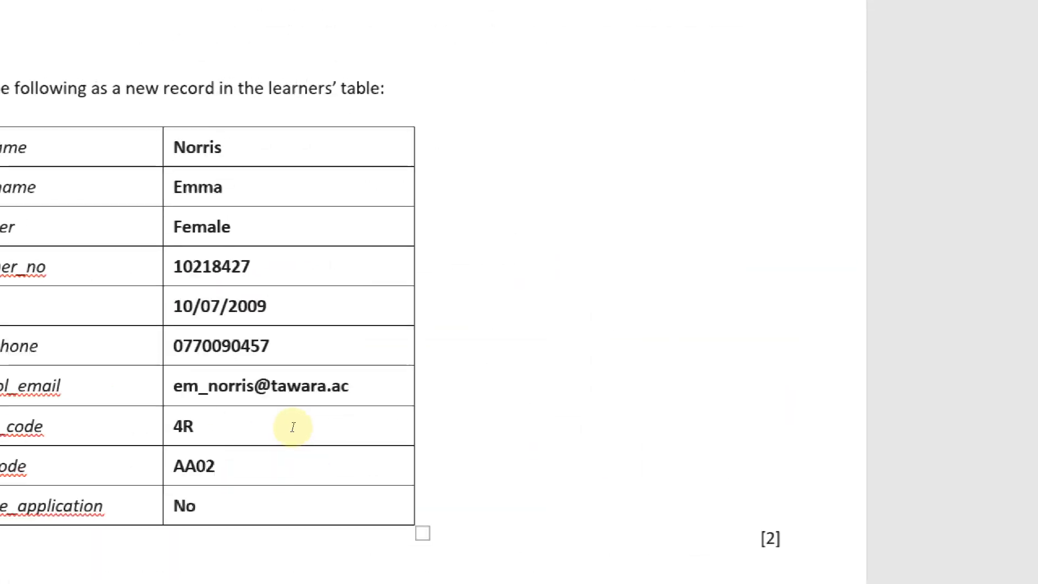
{"action": "key", "text": "alt+Tab"}
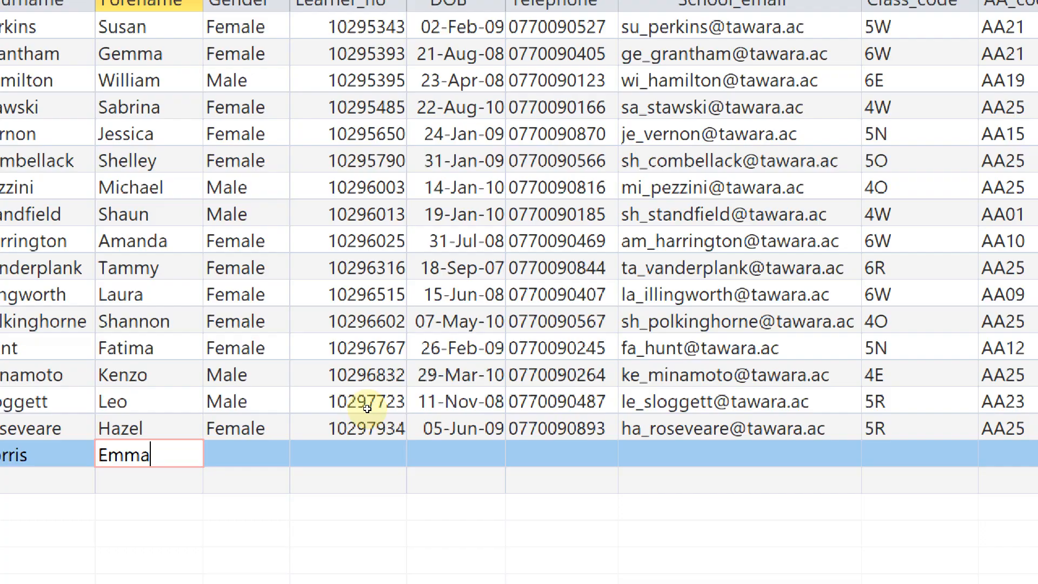
{"action": "key", "text": "Tab"}
{"action": "type", "text": "Female"}
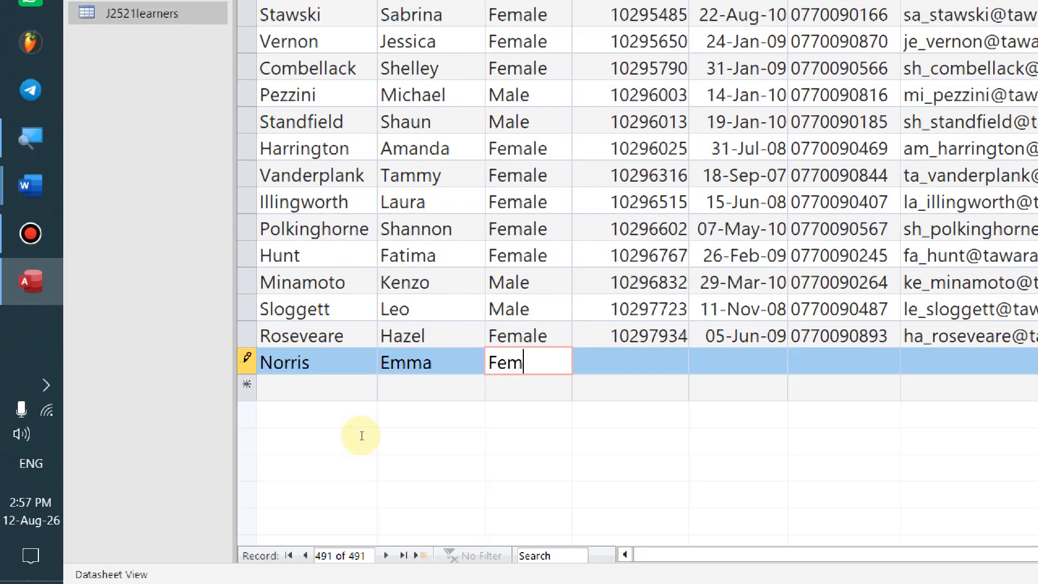
Enter the new learner's learner number in the Learner_no cell
{"action": "key", "text": "alt+Tab"}
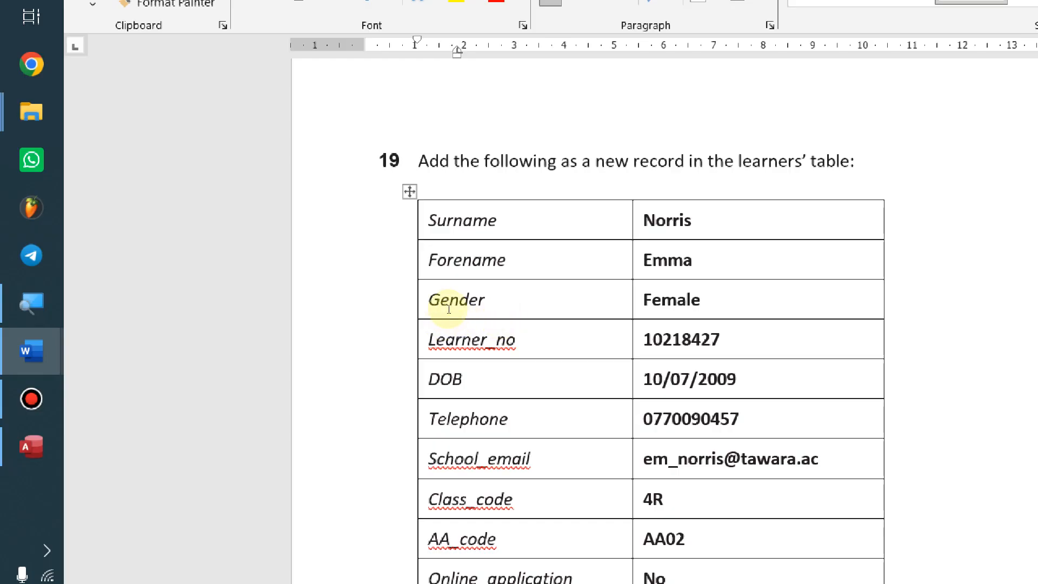
{"action": "key", "text": "alt+Tab"}
{"action": "key", "text": "Tab"}
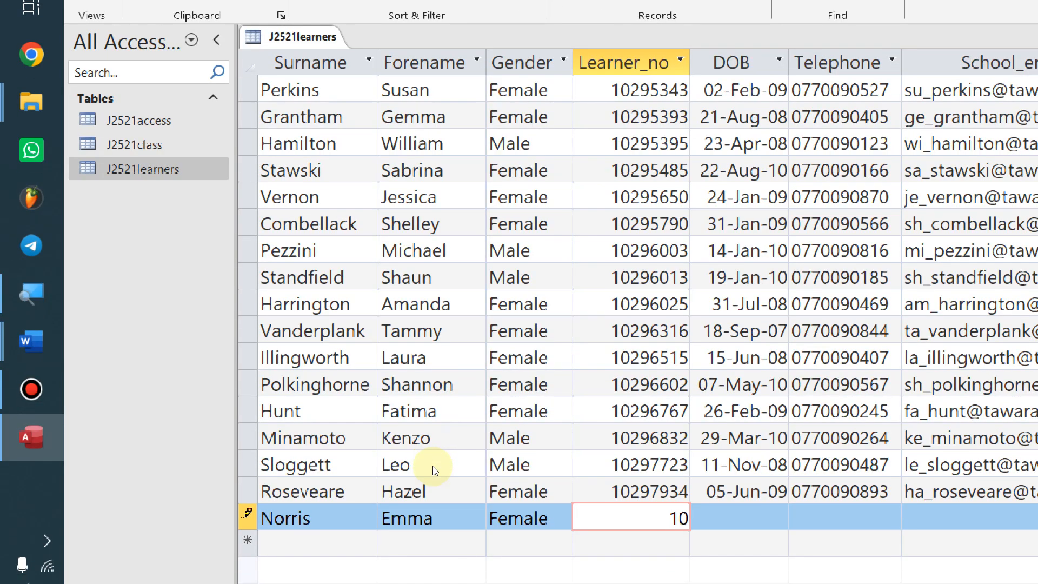
{"action": "key", "text": "alt+Tab"}
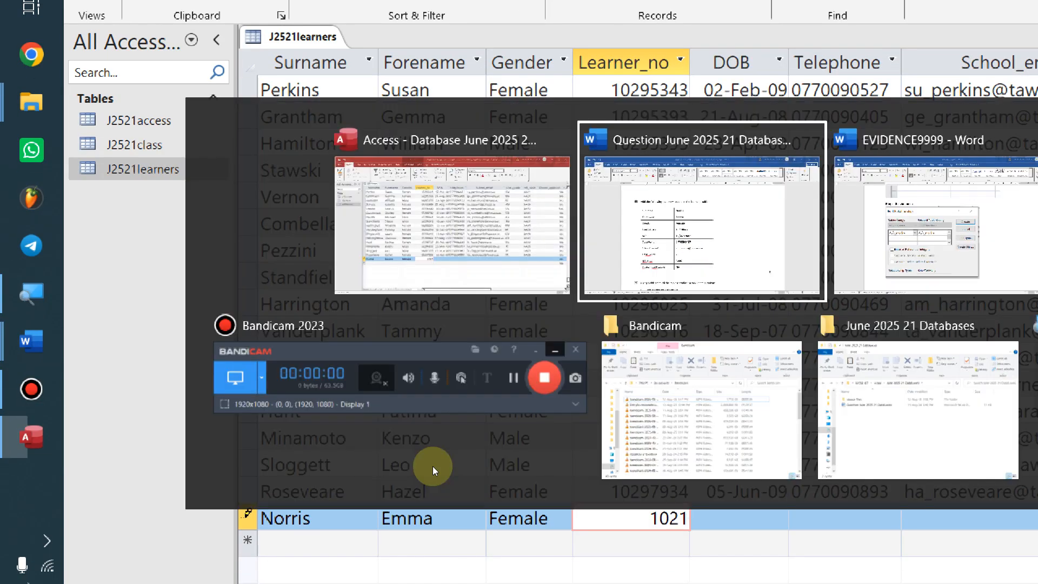
{"action": "key", "text": "alt+Tab"}
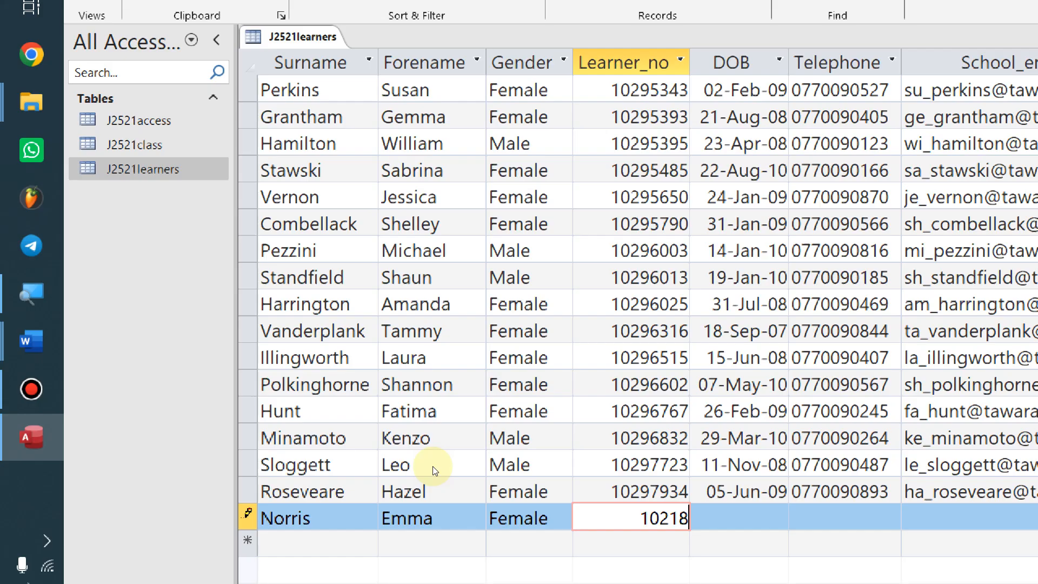
{"action": "key", "text": "alt+Tab"}
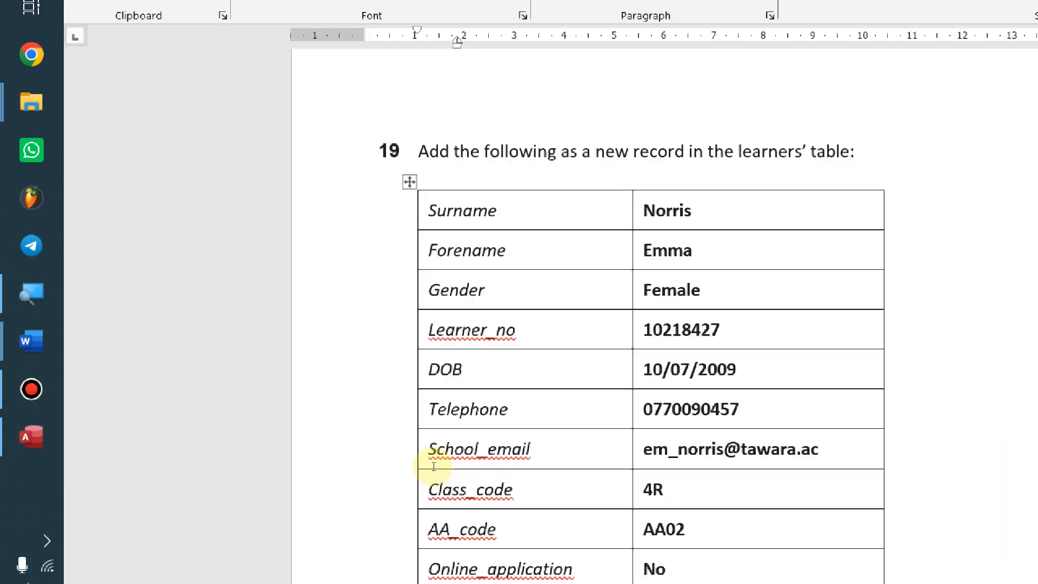
{"action": "key", "text": "alt+Tab"}
{"action": "key", "text": "Tab"}
{"action": "key", "text": "alt+Tab"}
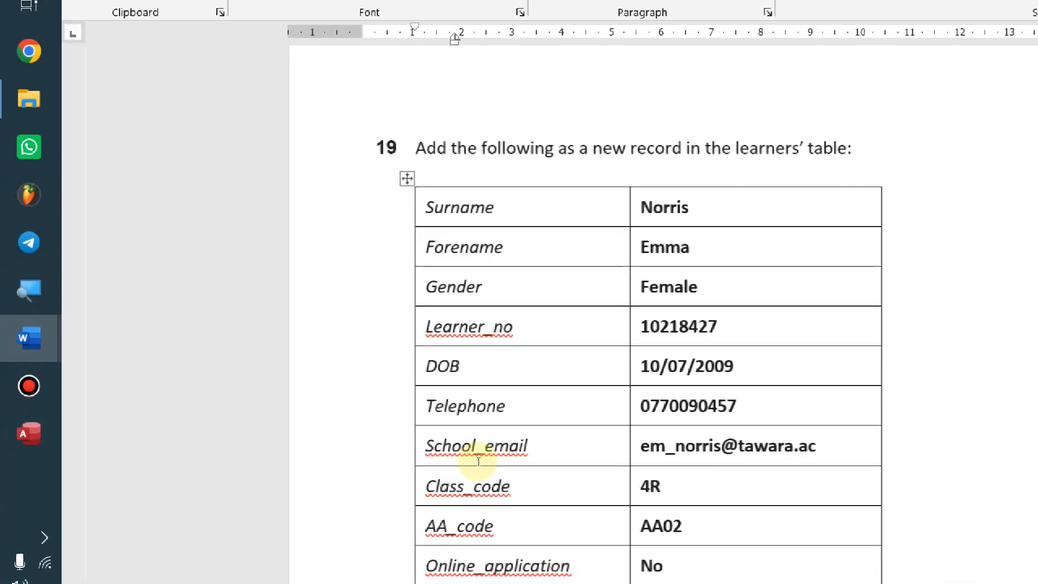
{"action": "key", "text": "alt+Tab"}
{"action": "type", "text": "10/07"}
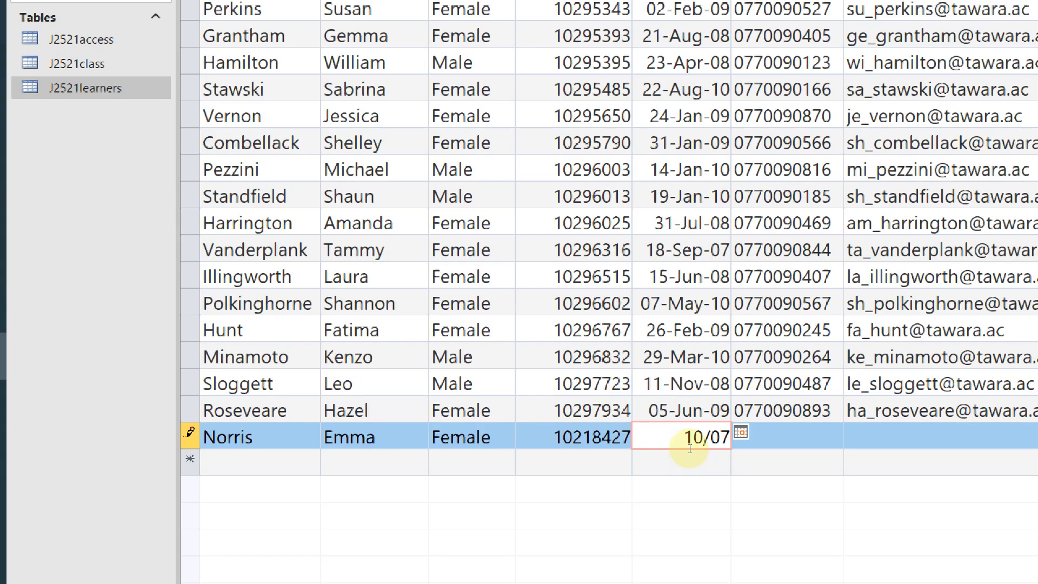
{"action": "key", "text": "alt+Tab"}
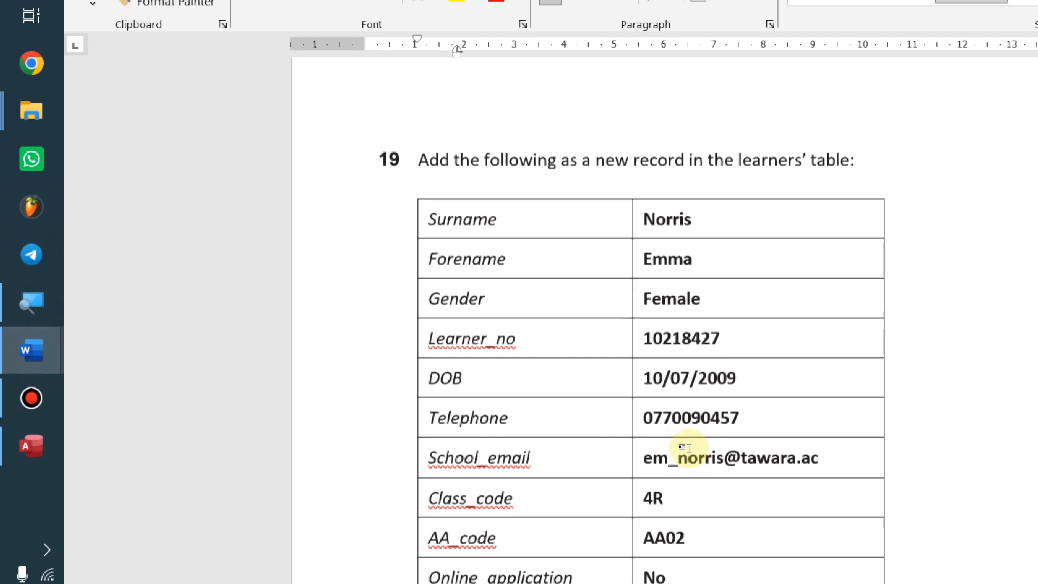
{"action": "key", "text": "alt+Tab"}
{"action": "type", "text": "/2009"}
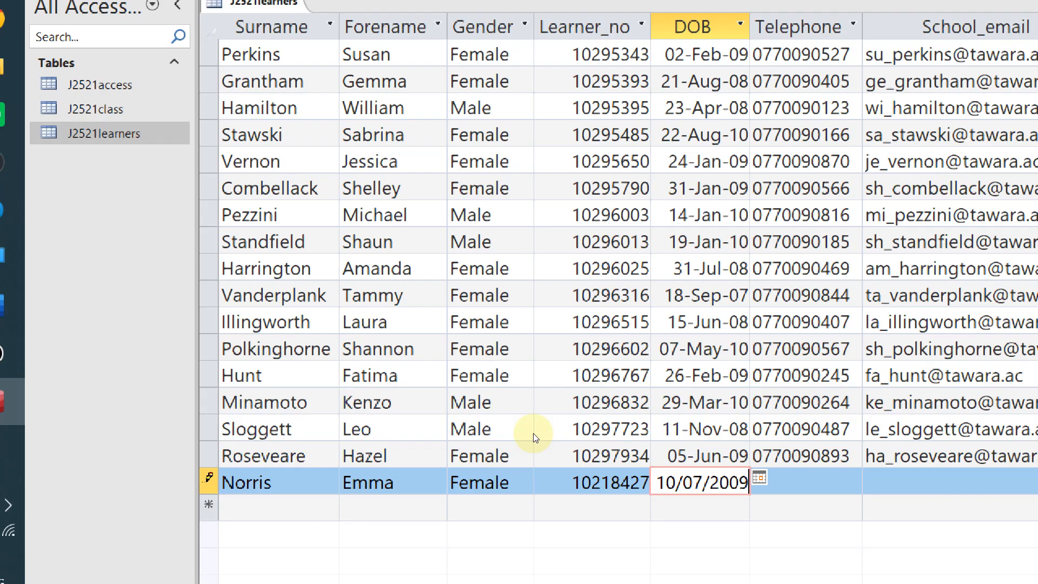
{"action": "key", "text": "Tab"}
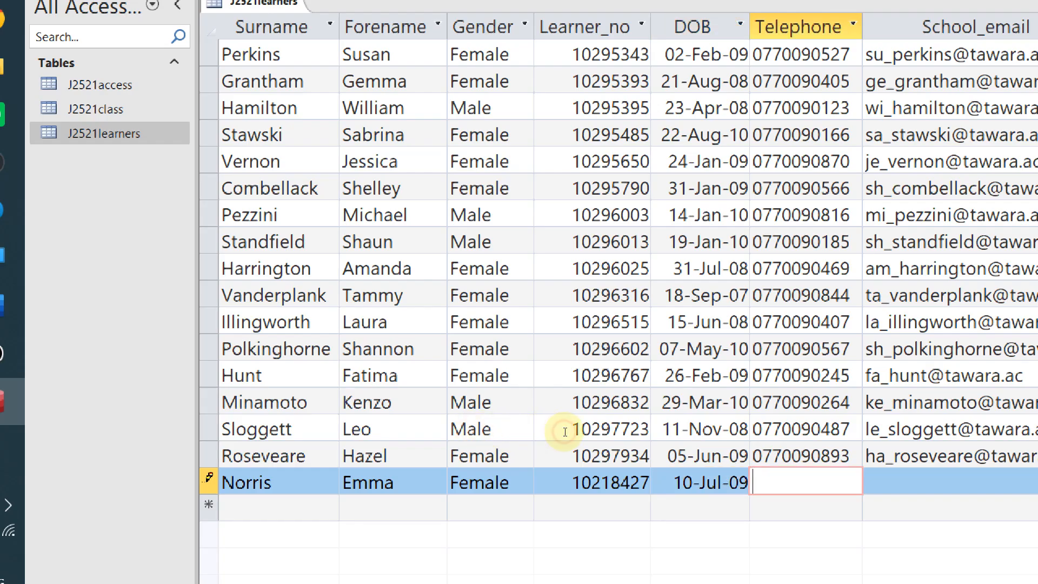
Enter the learner's telephone number, correcting a mistyped digit
{"action": "key", "text": "alt+Tab"}
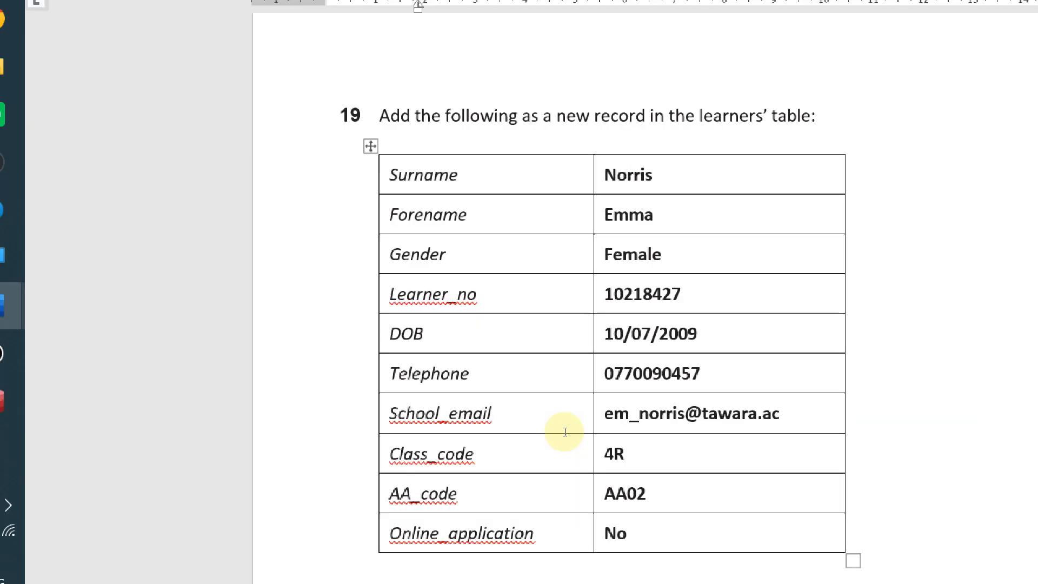
{"action": "key", "text": "alt+Tab"}
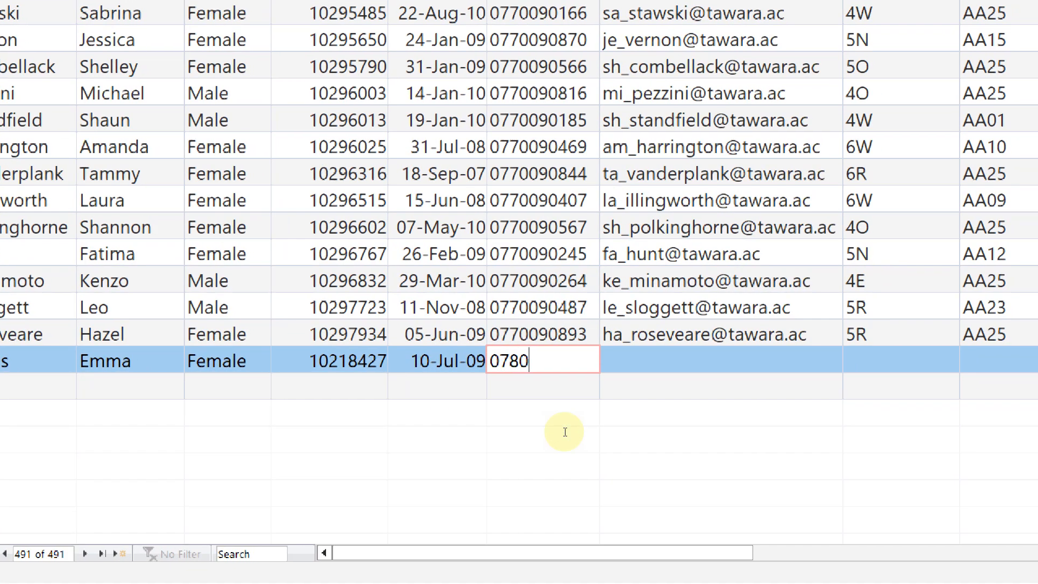
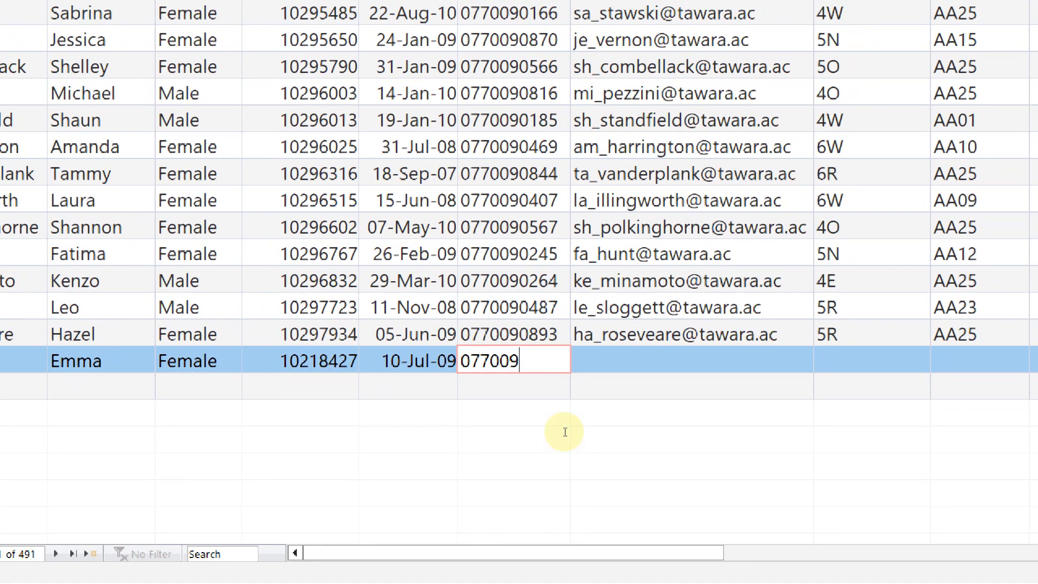
{"action": "key", "text": "alt+Tab"}
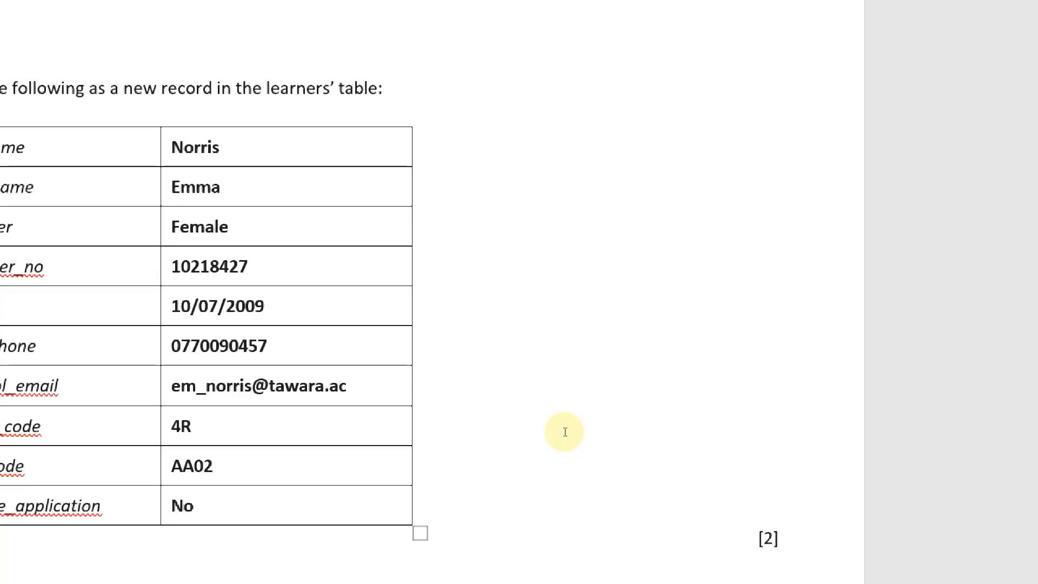
{"action": "key", "text": "alt+Tab"}
{"action": "key", "text": "alt+Tab"}
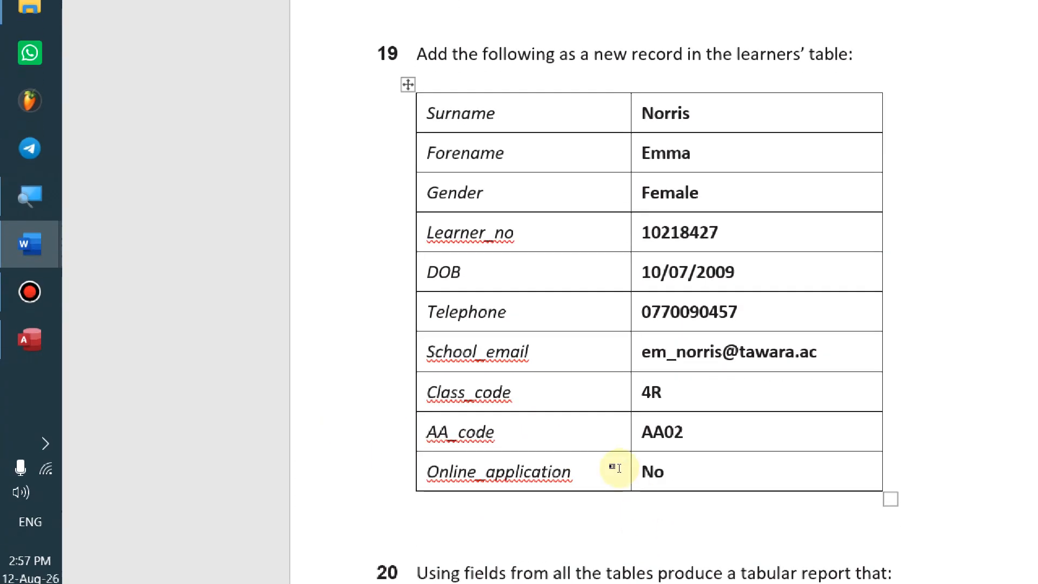
{"action": "key", "text": "alt+Tab"}
Enter the learner's school email address in the School_email cell
{"action": "key", "text": "Tab"}
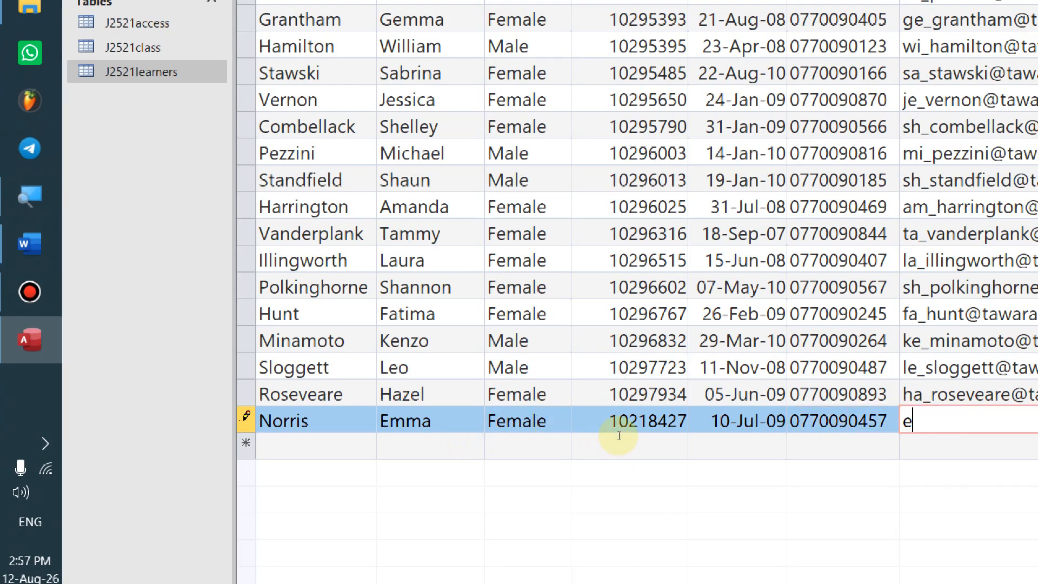
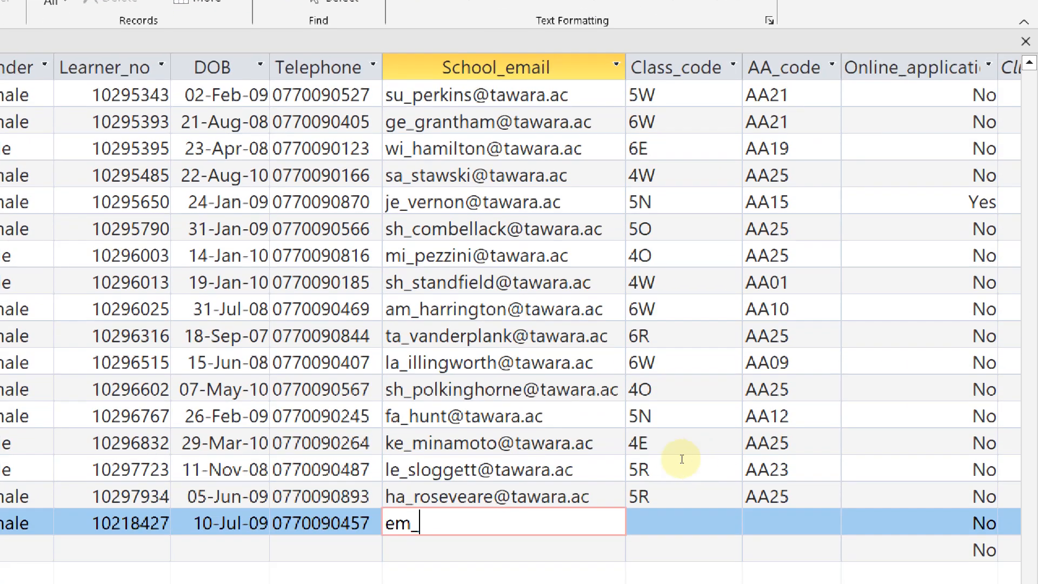
{"action": "key", "text": "alt+Tab"}
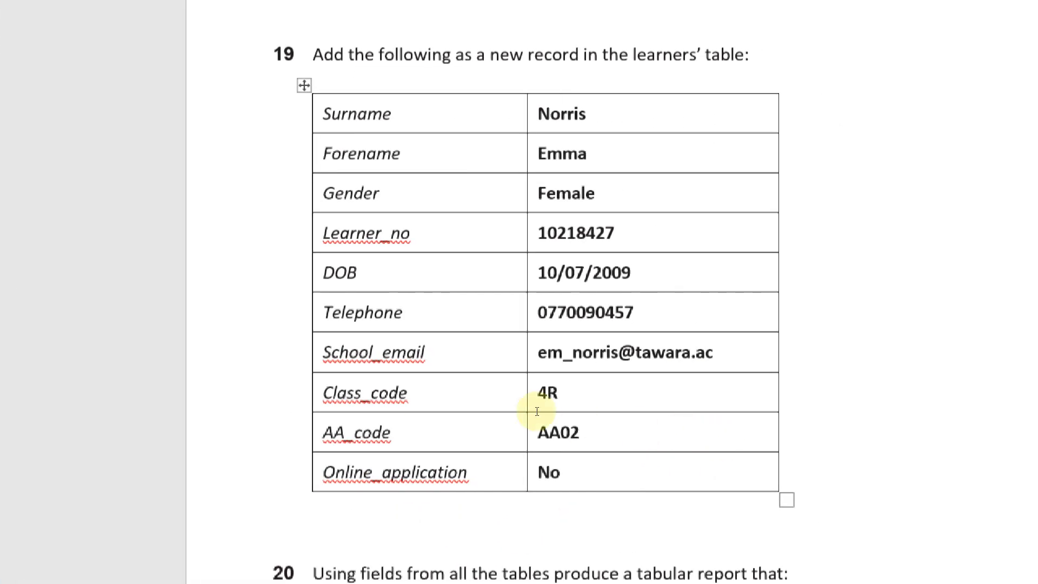
{"action": "key", "text": "alt+Tab"}
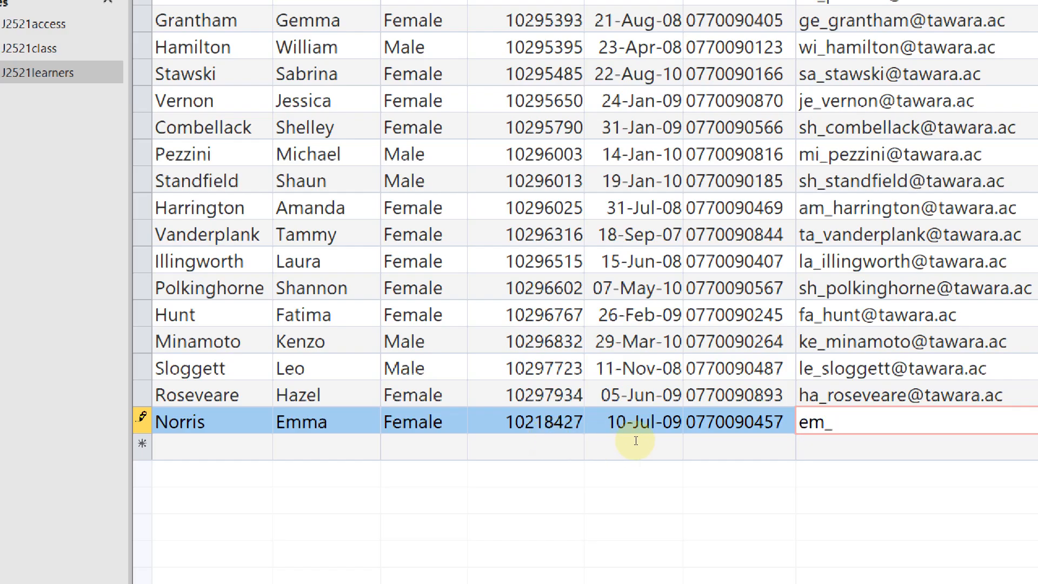
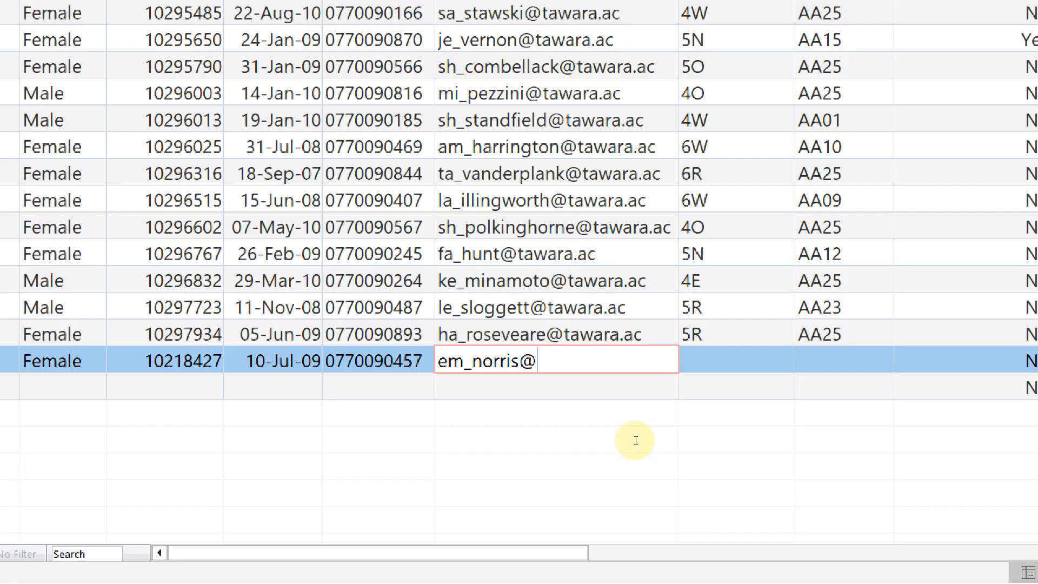
{"action": "key", "text": "alt+Tab"}
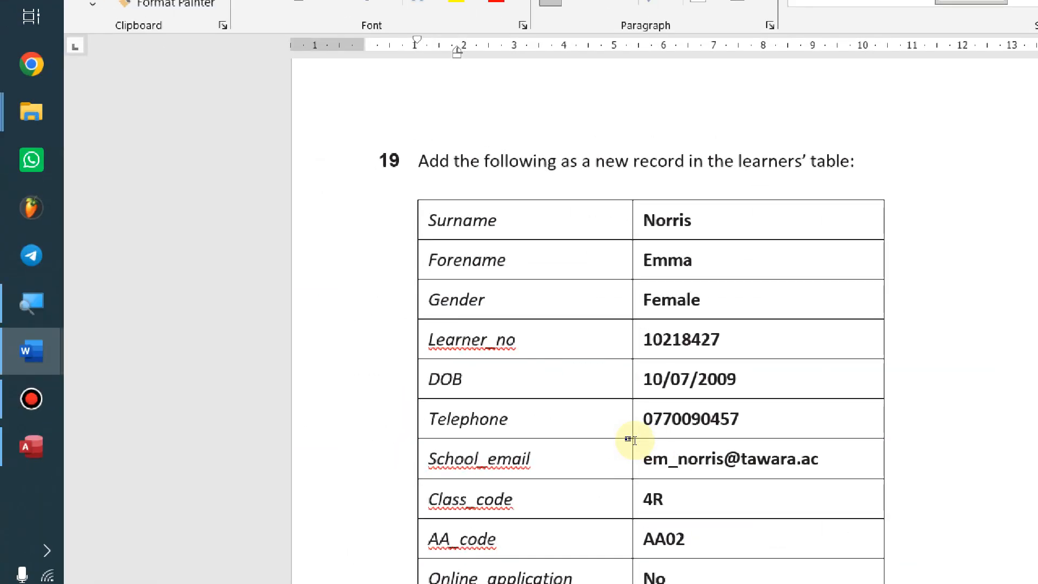
{"action": "key", "text": "alt+Tab"}
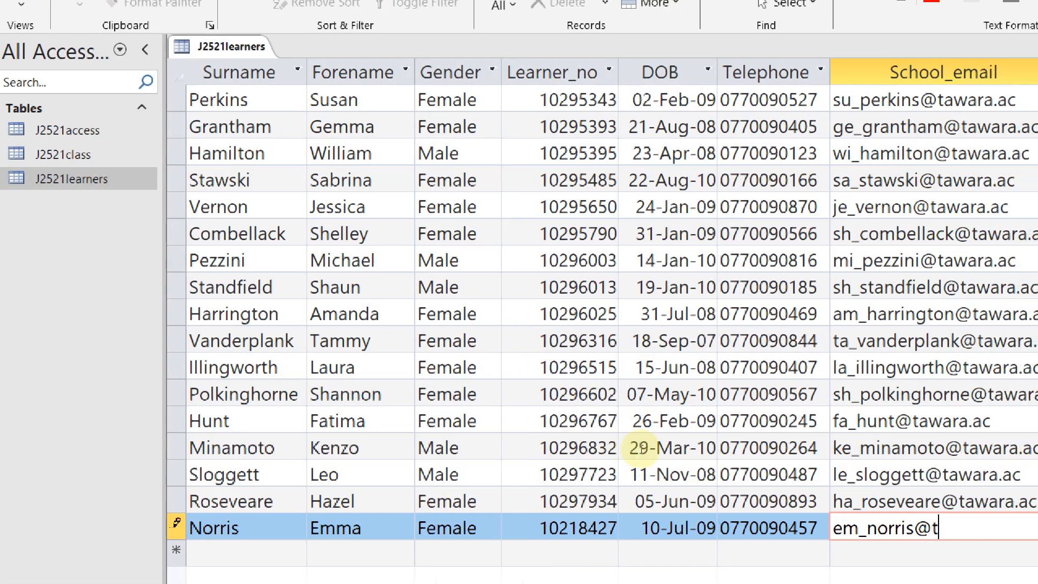
{"action": "key", "text": "Tab"}
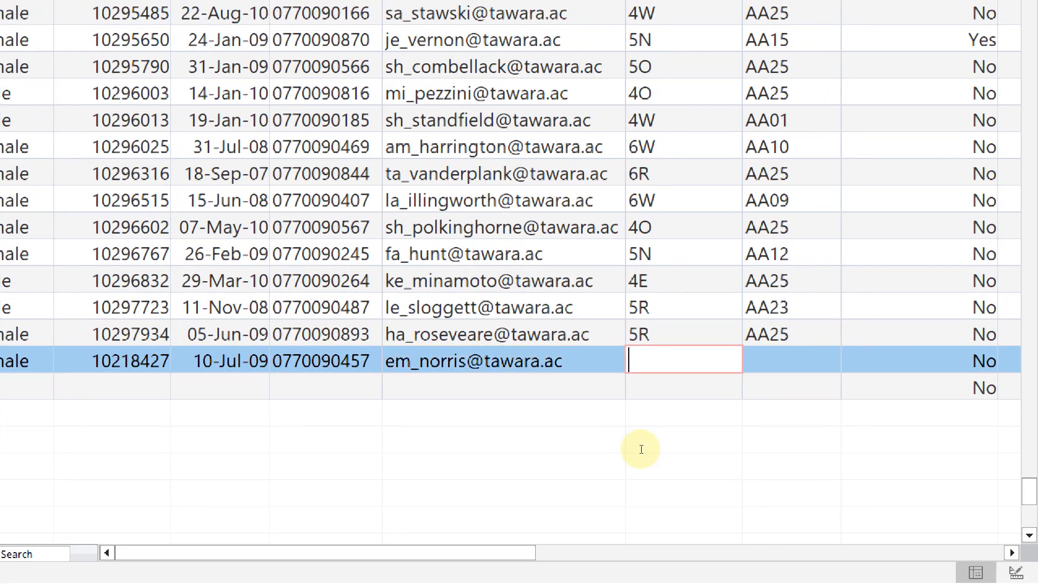
Set Class_code to 4R and AA_code to AA02
{"action": "key", "text": "alt+Tab"}
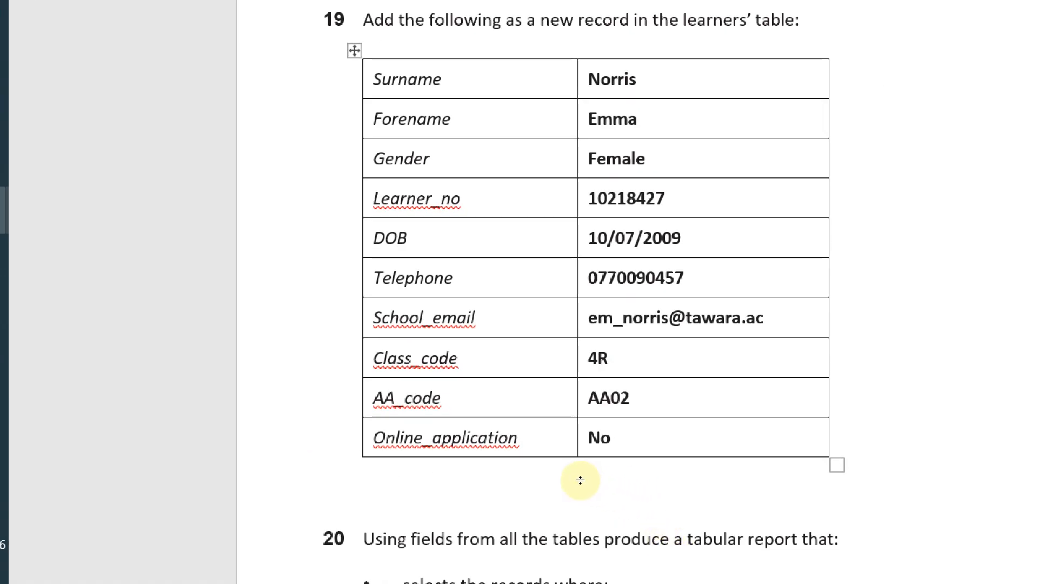
{"action": "key", "text": "alt+Tab"}
{"action": "type", "text": "4R"}
{"action": "key", "text": "alt+Tab"}
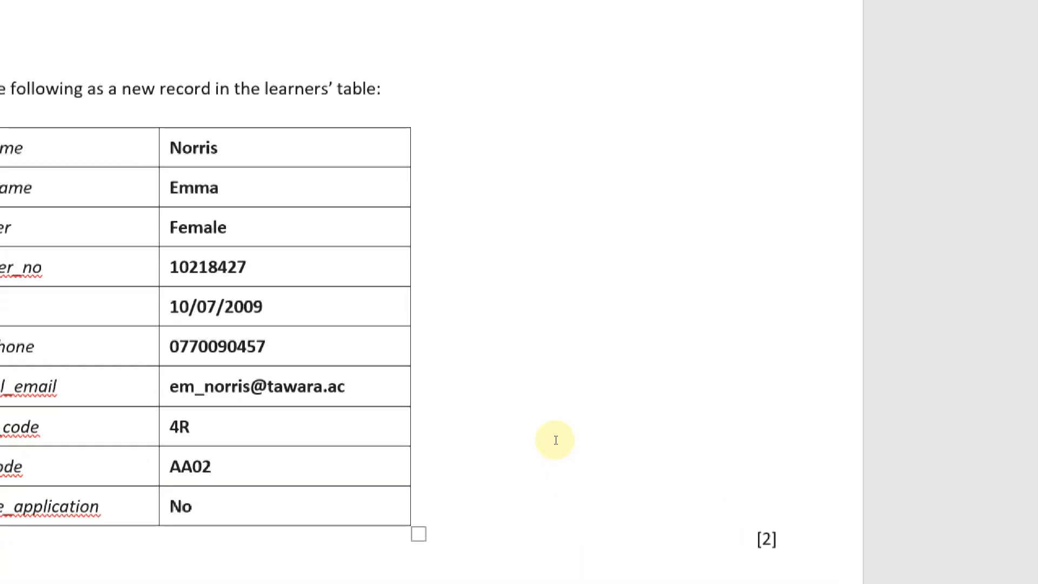
{"action": "key", "text": "alt+Tab"}
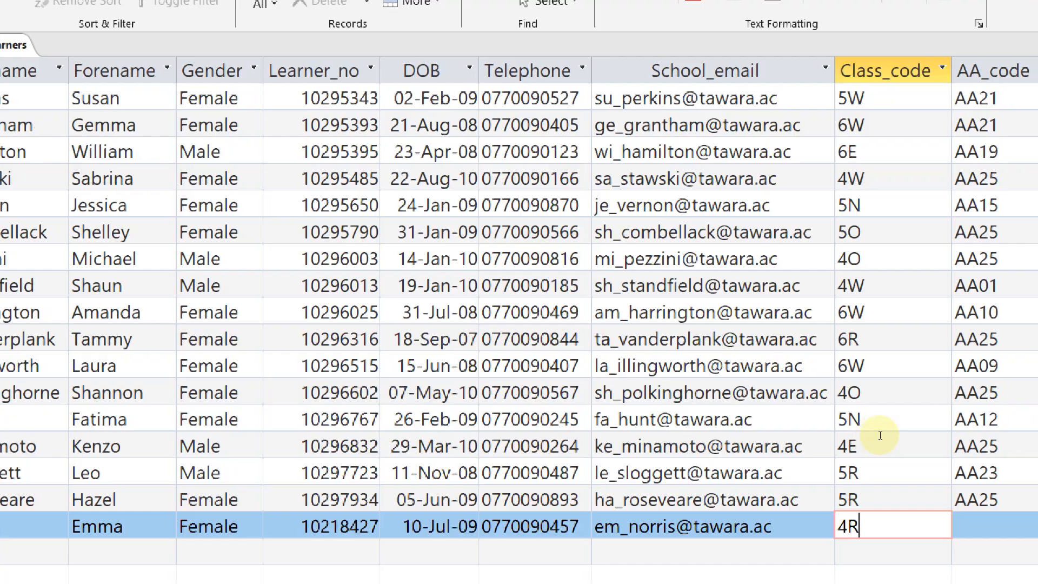
{"action": "key", "text": "Tab"}
{"action": "type", "text": "AA02"}
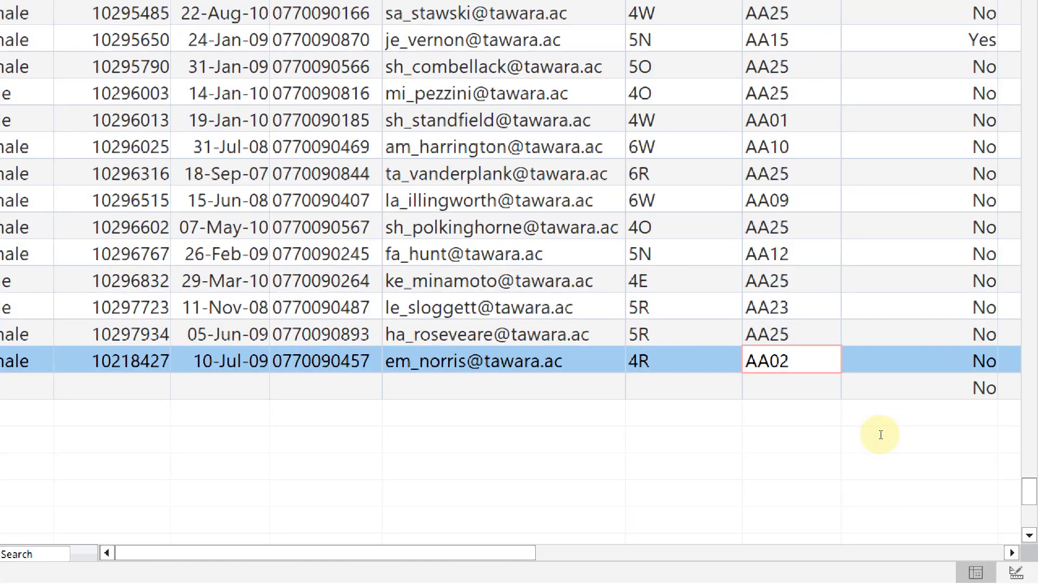
Leave Online_application as No and save the learners table
{"action": "key", "text": "alt+Tab"}
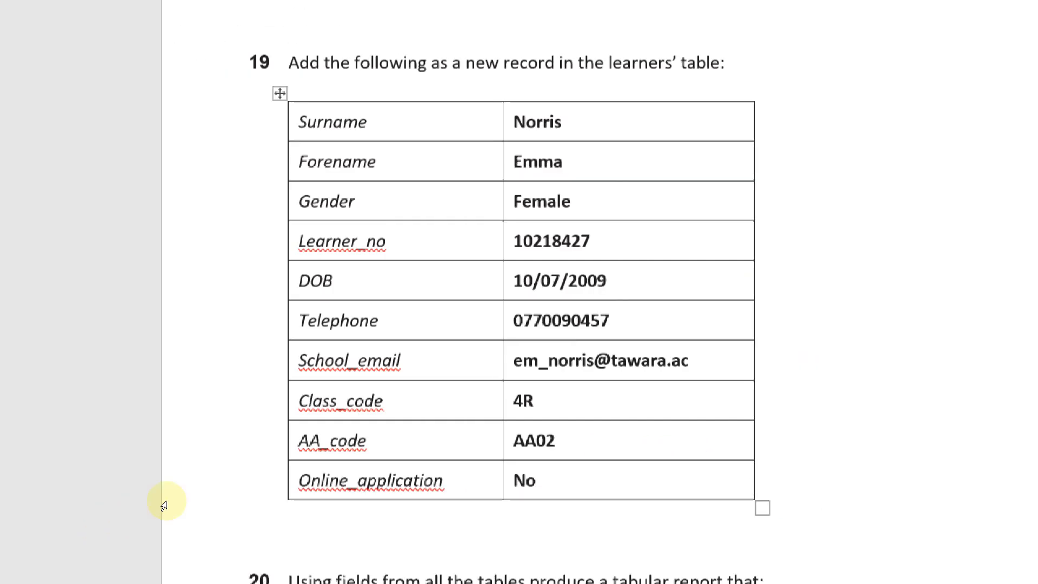
{"action": "key", "text": "alt+Tab"}
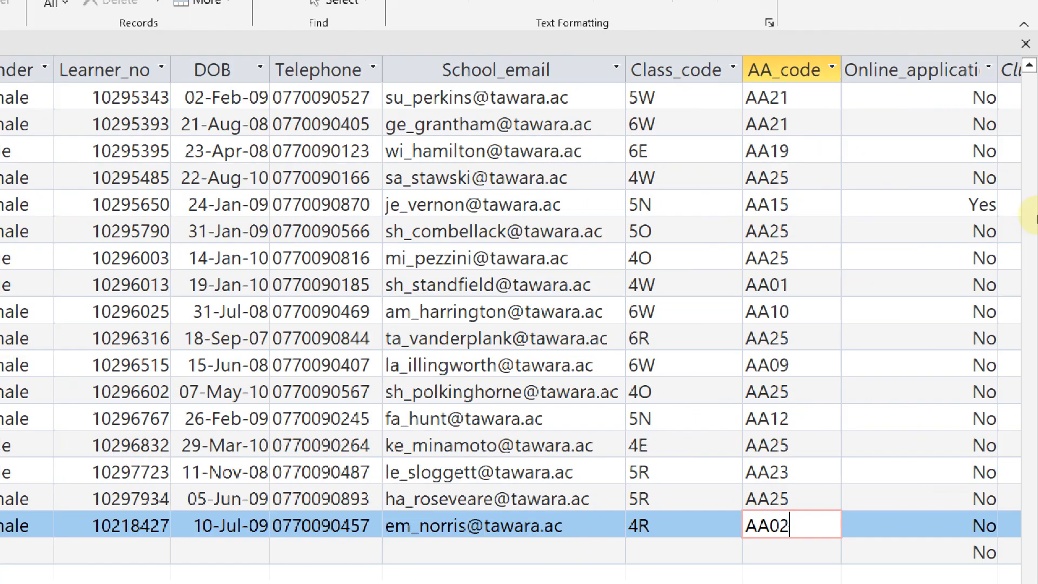
{"action": "key", "text": "Tab"}
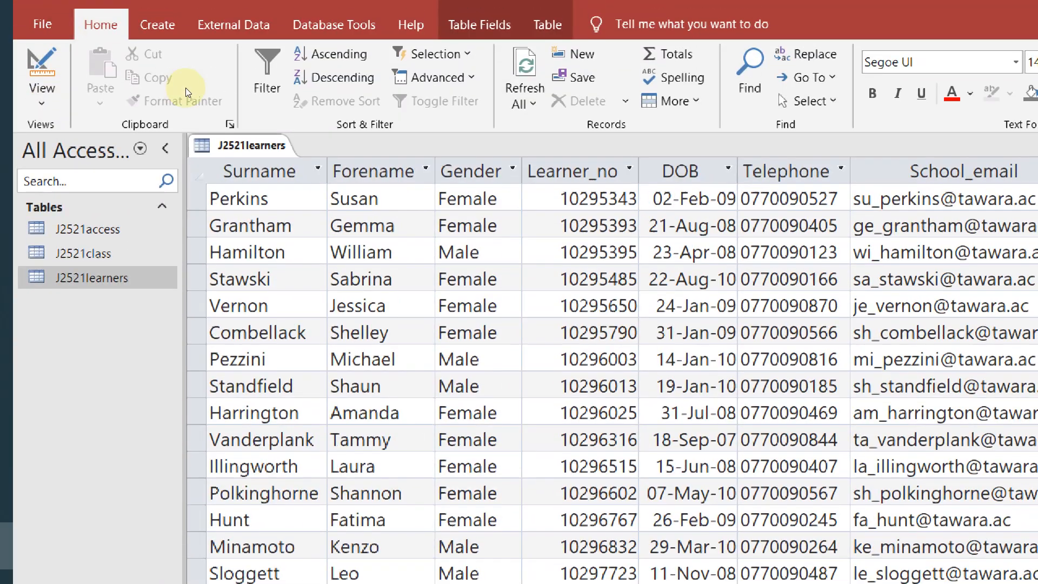
{"action": "right_click", "coordinate": [190, 20]}
{"action": "left_click", "coordinate": [213, 126]}
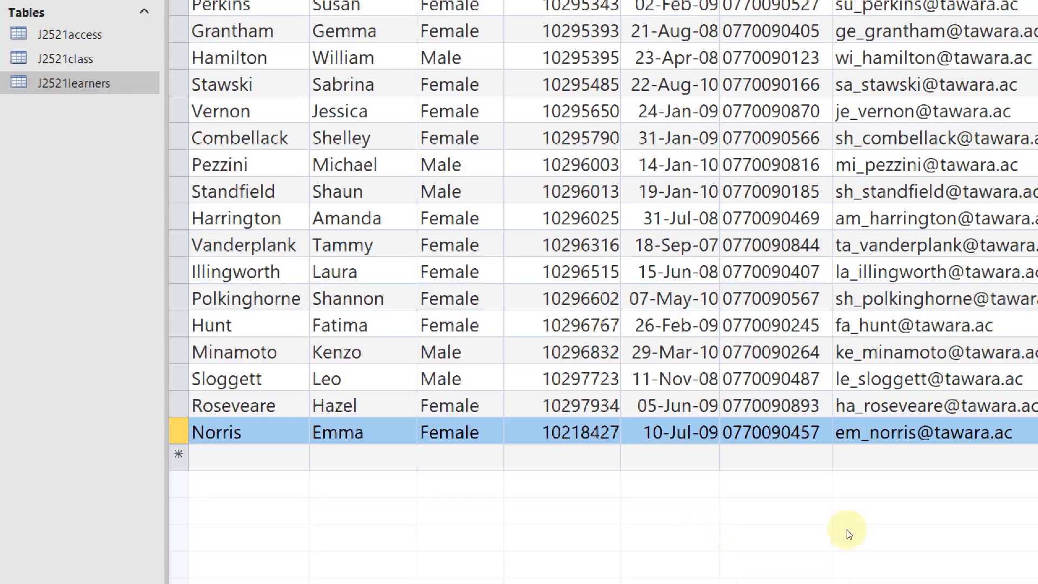
{"action": "key", "text": "alt+Tab"}
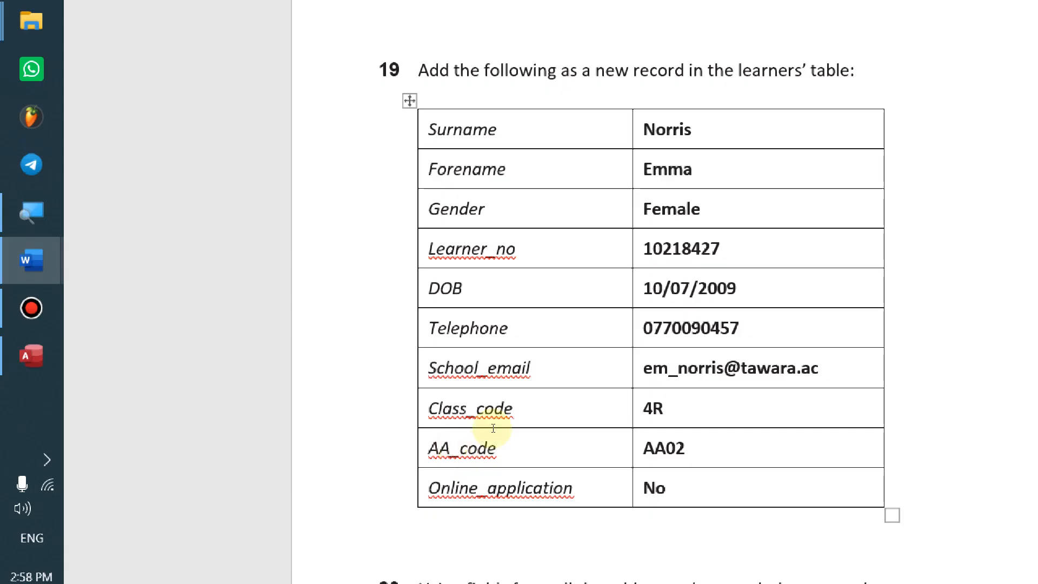
Check the new learner row in Access, then return to the Word question paper at task 19
{"action": "key", "text": "alt+Tab"}
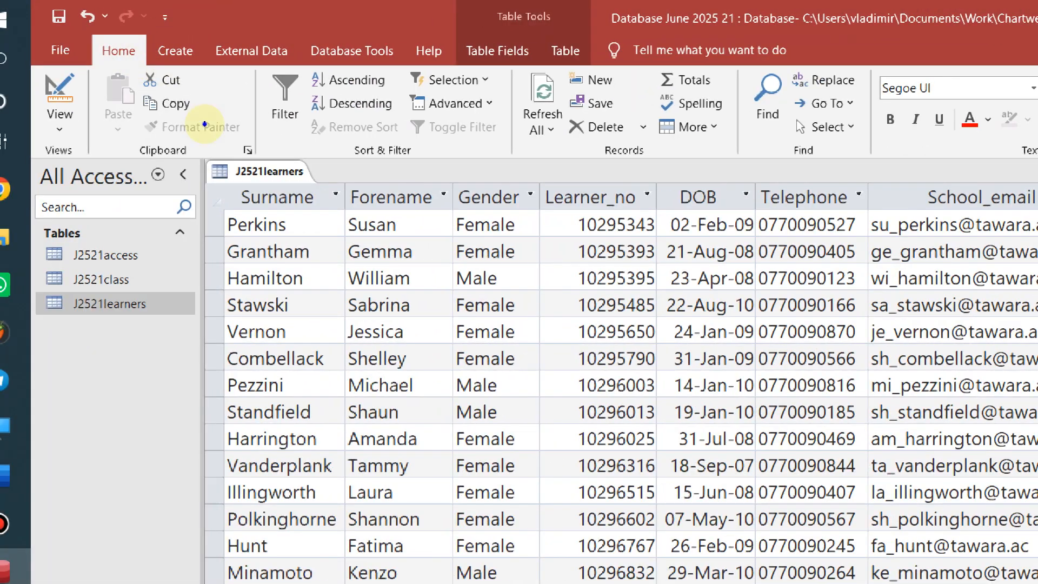
{"action": "right_click", "coordinate": [275, 188]}
{"action": "left_click", "coordinate": [198, 115]}
{"action": "key", "text": "alt+Tab"}
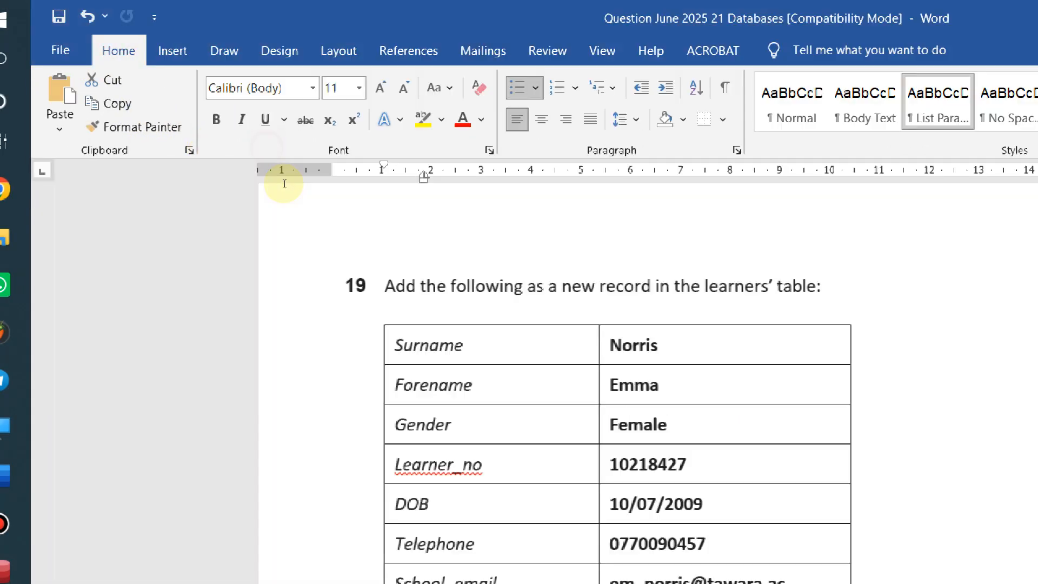
{"action": "scroll", "coordinate": [342, 277], "scroll_direction": "down", "scroll_amount": 5}
Scroll the question paper to task 20's report requirements
{"action": "scroll", "coordinate": [342, 277], "scroll_direction": "down", "scroll_amount": 7}
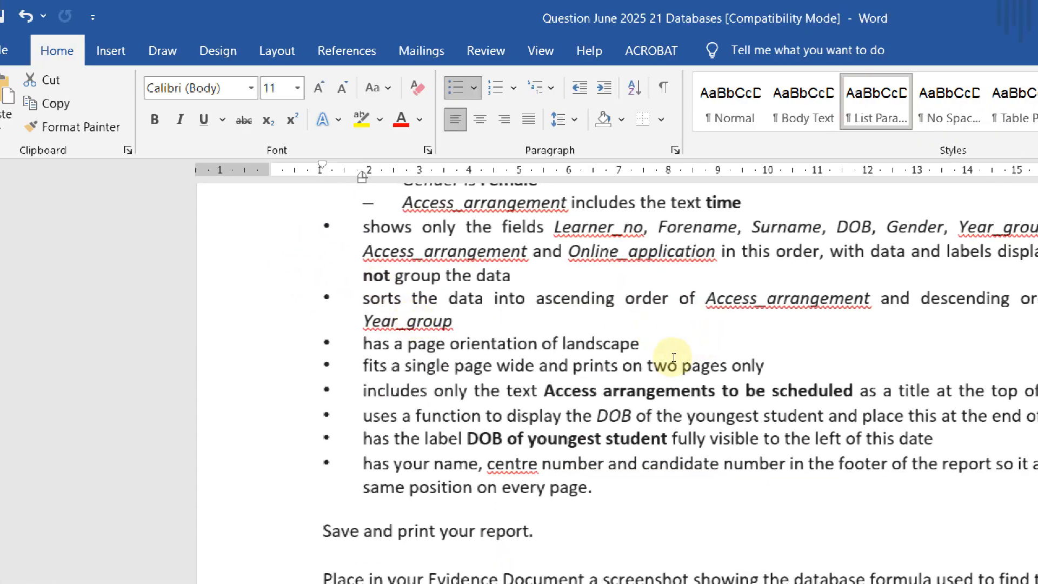
{"action": "scroll", "coordinate": [594, 441], "scroll_direction": "up", "scroll_amount": 3}
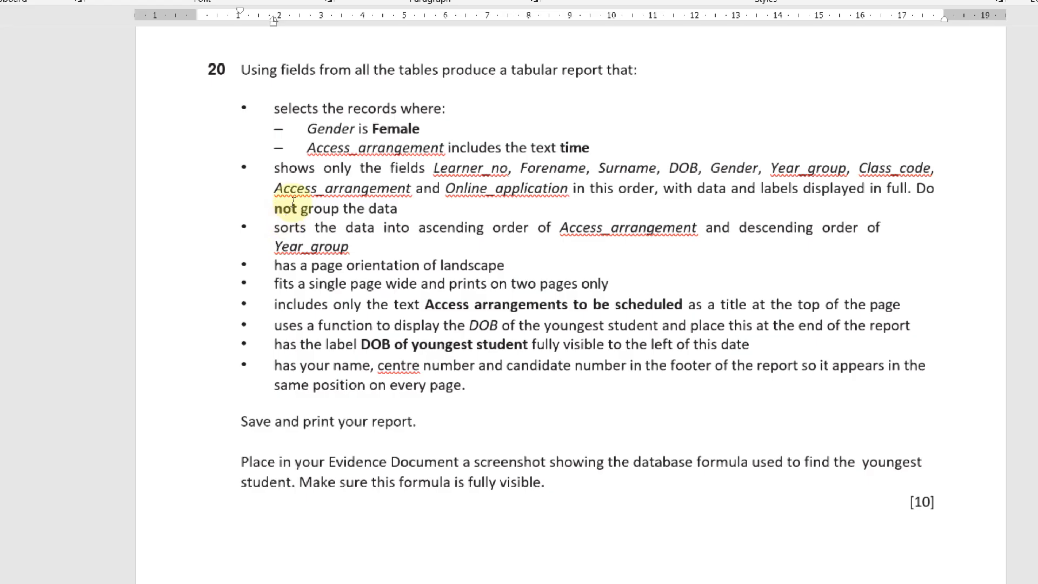
Shade question 20's first two requirements light blue
{"action": "left_click_drag", "start_coordinate": [301, 283], "coordinate": [332, 285]}
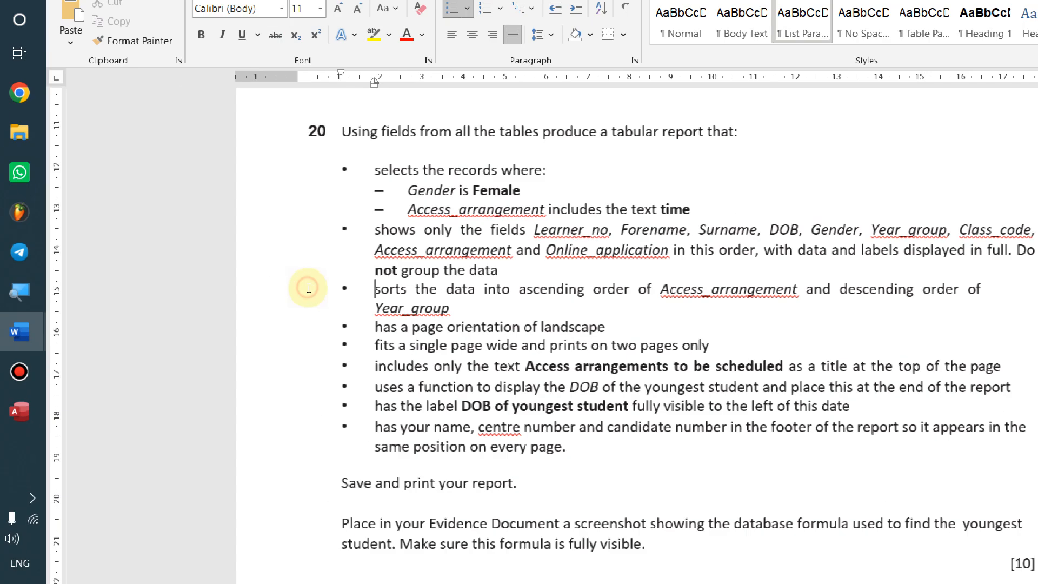
{"action": "left_click", "coordinate": [232, 222]}
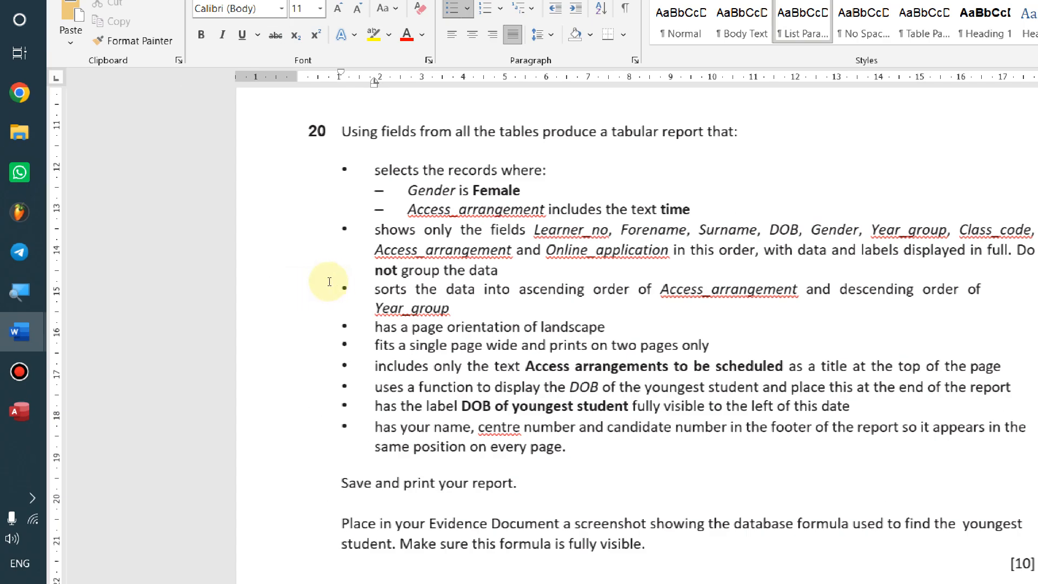
{"action": "left_click_drag", "start_coordinate": [333, 284], "coordinate": [302, 284]}
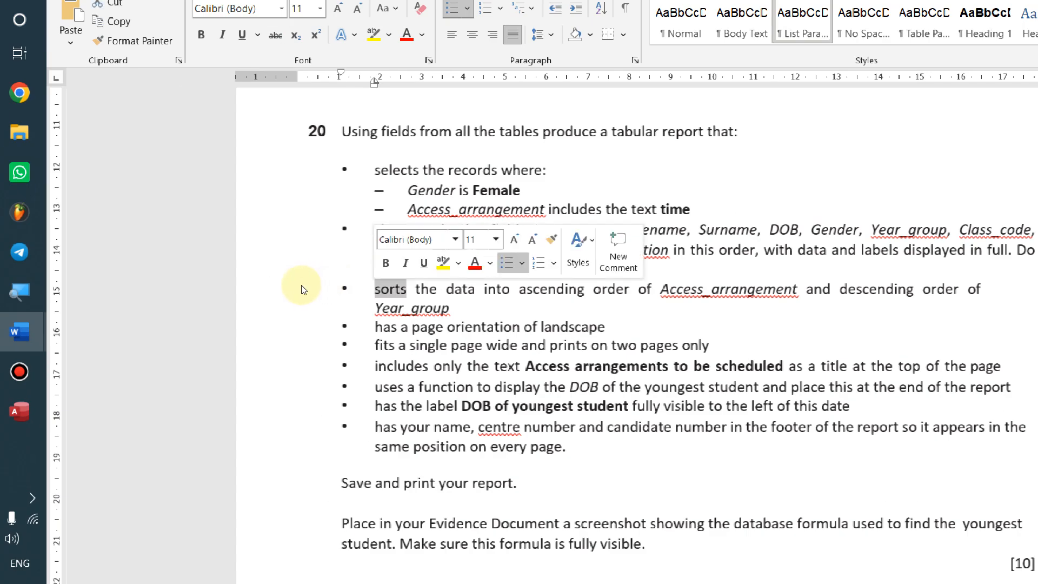
{"action": "left_click", "coordinate": [331, 314]}
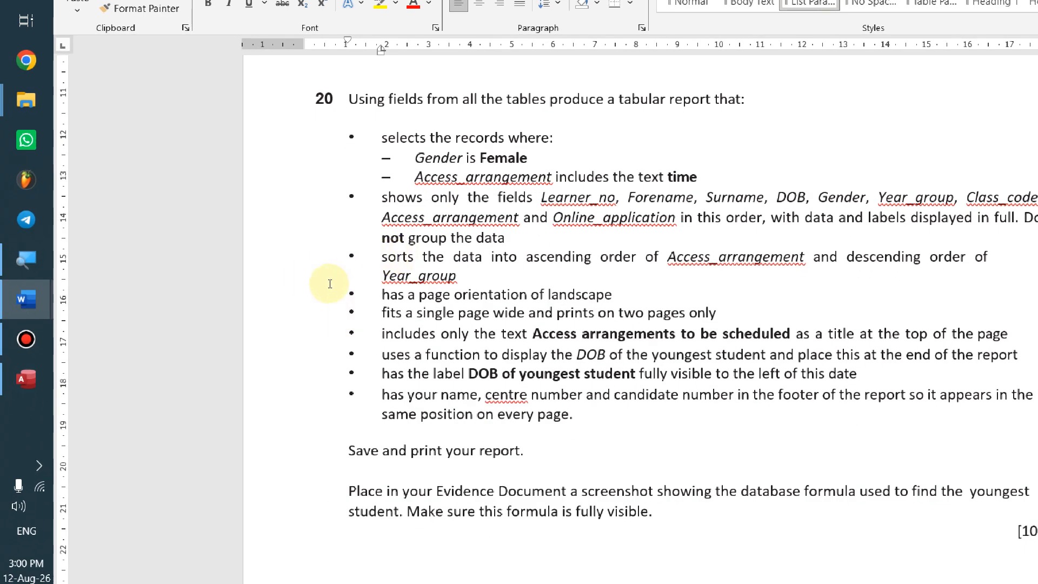
{"action": "left_click_drag", "start_coordinate": [349, 237], "coordinate": [301, 193]}
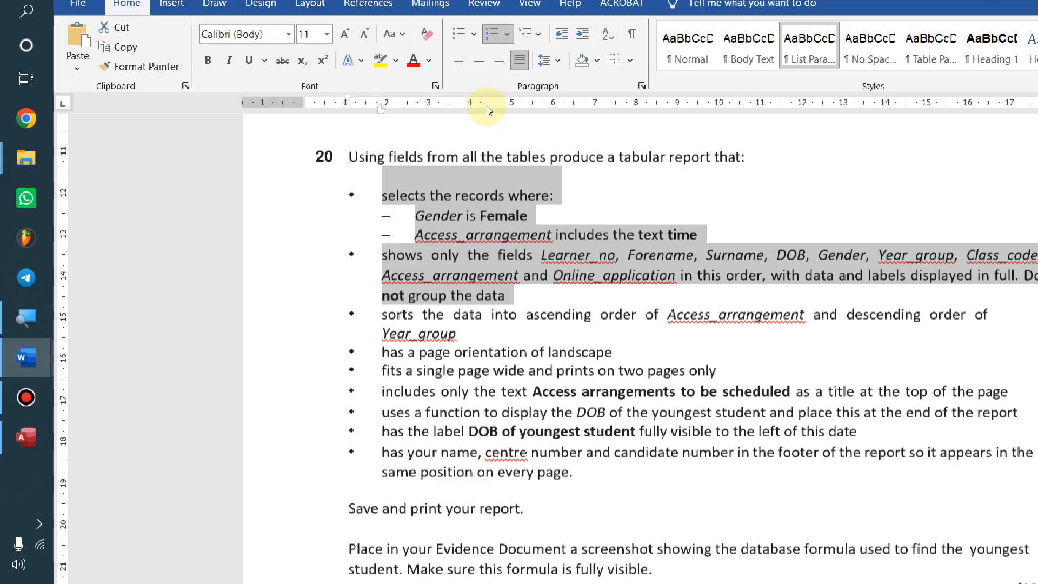
{"action": "key", "text": "alt+h"}
{"action": "key", "text": "h"}
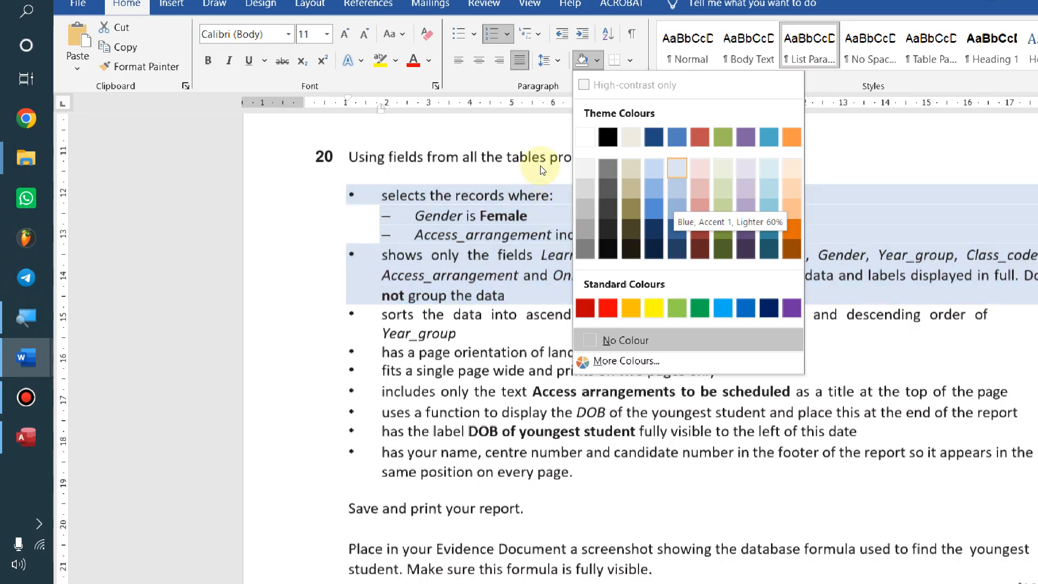
{"action": "key", "text": "Return"}
{"action": "left_click", "coordinate": [617, 255]}
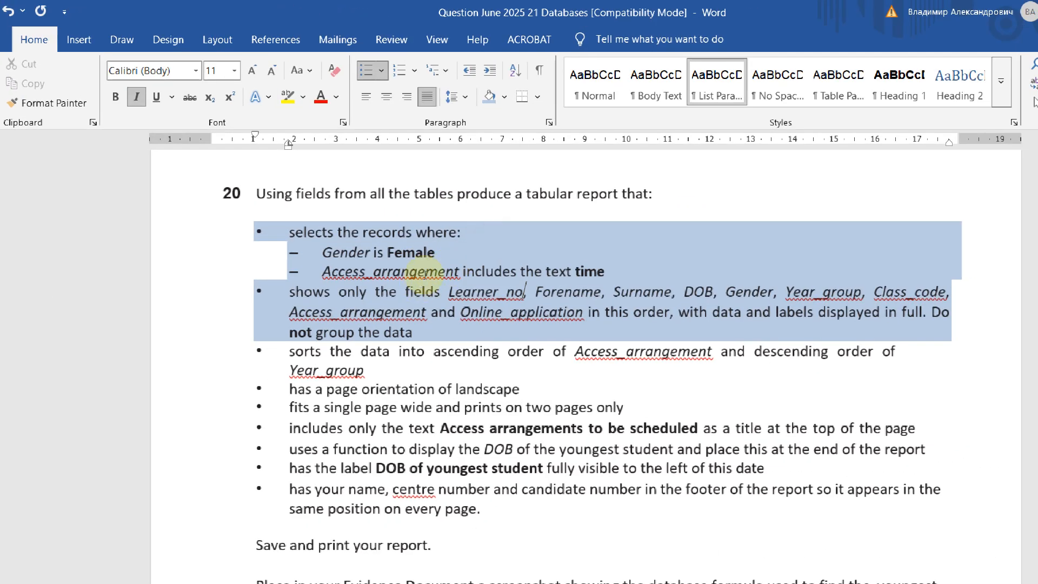
Shade the requirements from 'sorts' to the last bullet pale green, and 'sorts' orange
{"action": "mouse_move", "coordinate": [290, 351]}
{"action": "left_mouse_down"}
{"action": "mouse_move", "coordinate": [488, 468]}
{"action": "mouse_move", "coordinate": [487, 509]}
{"action": "left_mouse_up"}
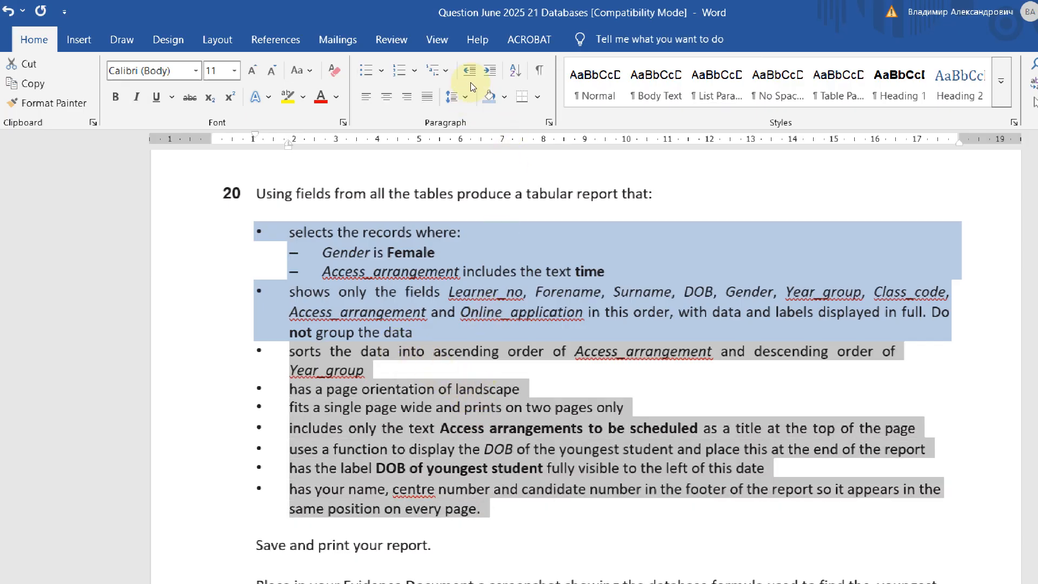
{"action": "left_click", "coordinate": [503, 96]}
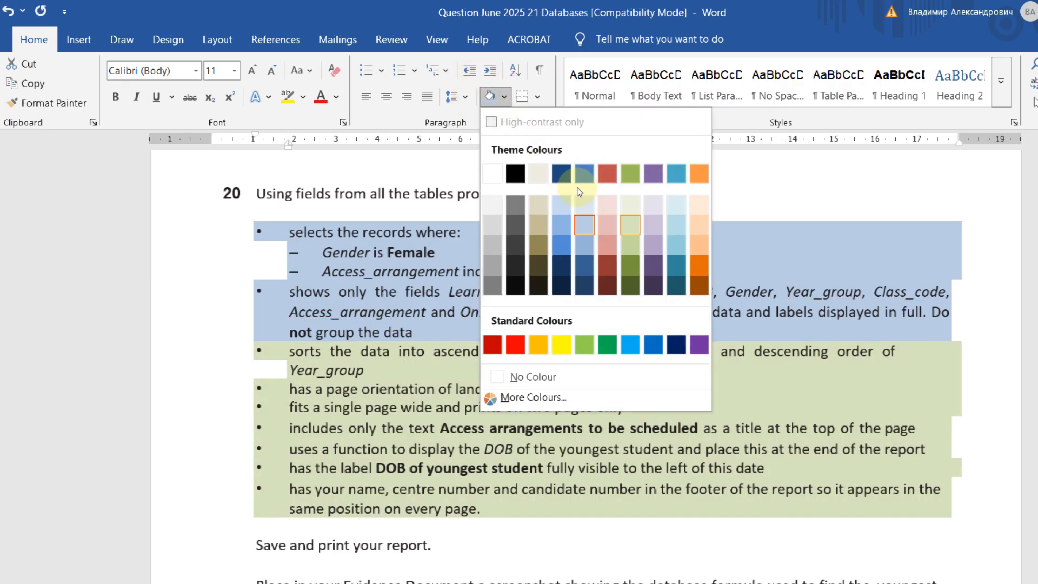
{"action": "left_click", "coordinate": [580, 199]}
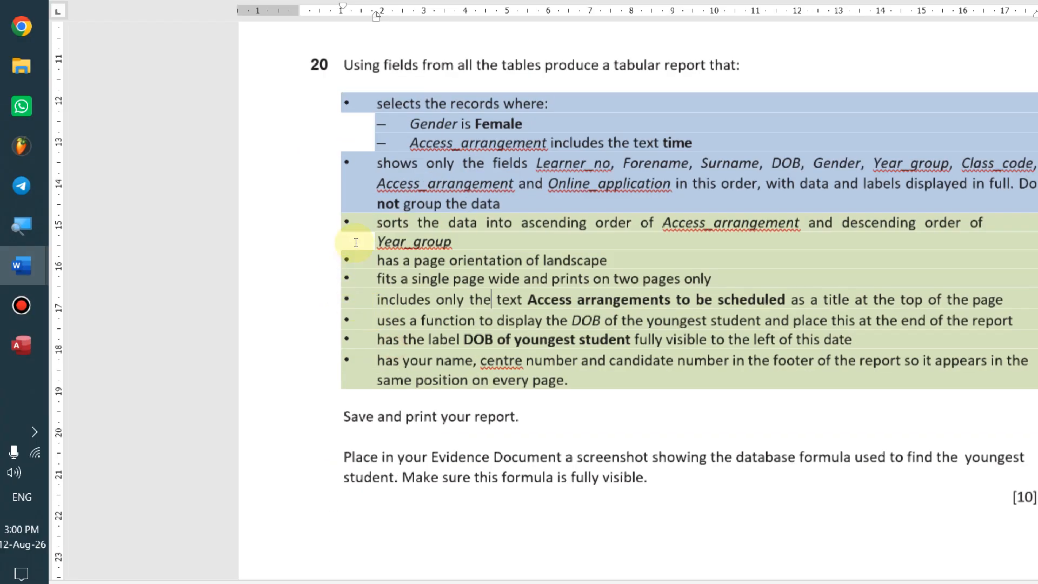
{"action": "left_click_drag", "start_coordinate": [409, 223], "coordinate": [377, 223]}
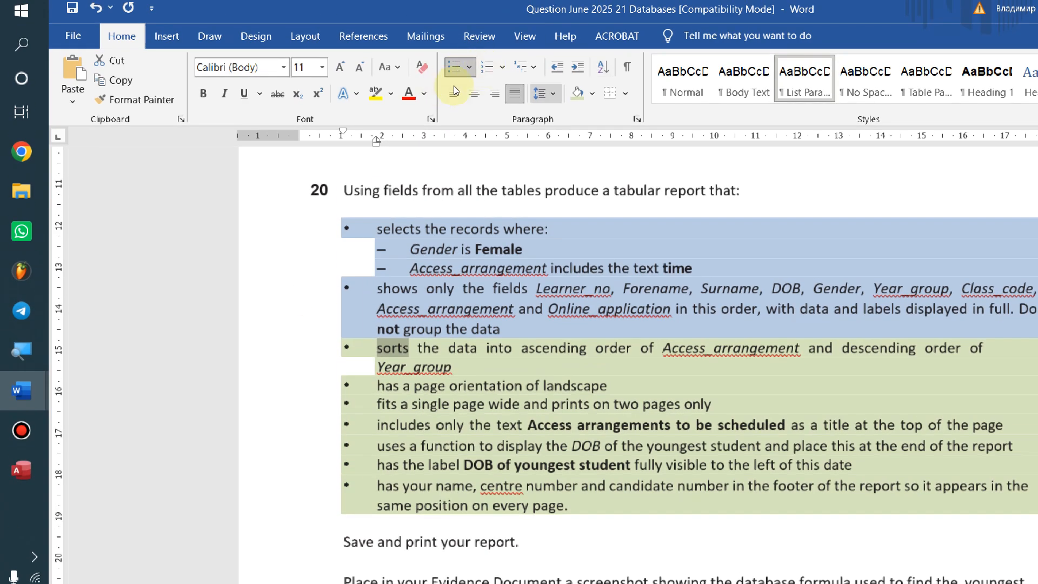
{"action": "left_click", "coordinate": [591, 93]}
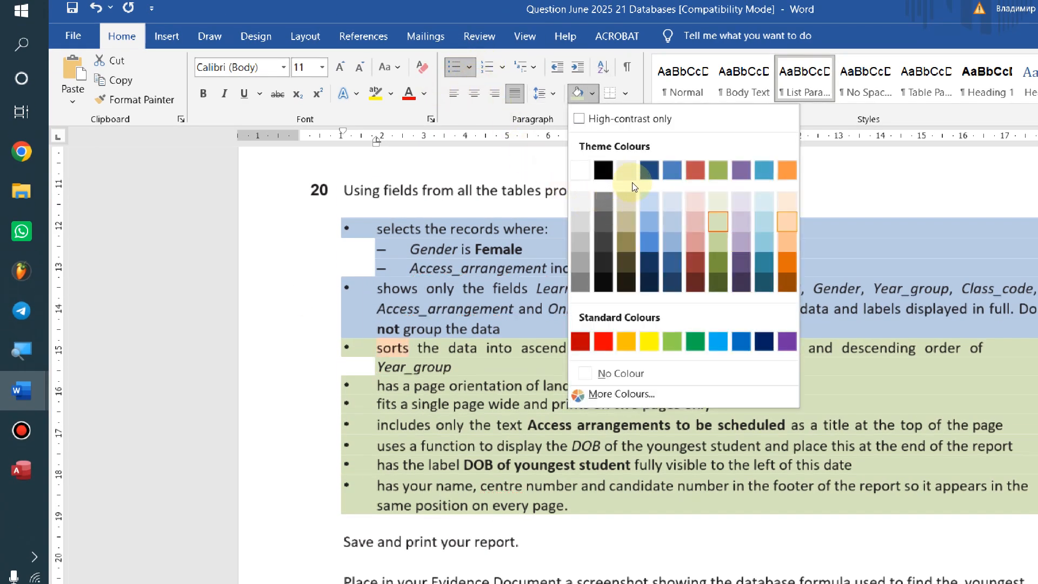
{"action": "left_click", "coordinate": [786, 240]}
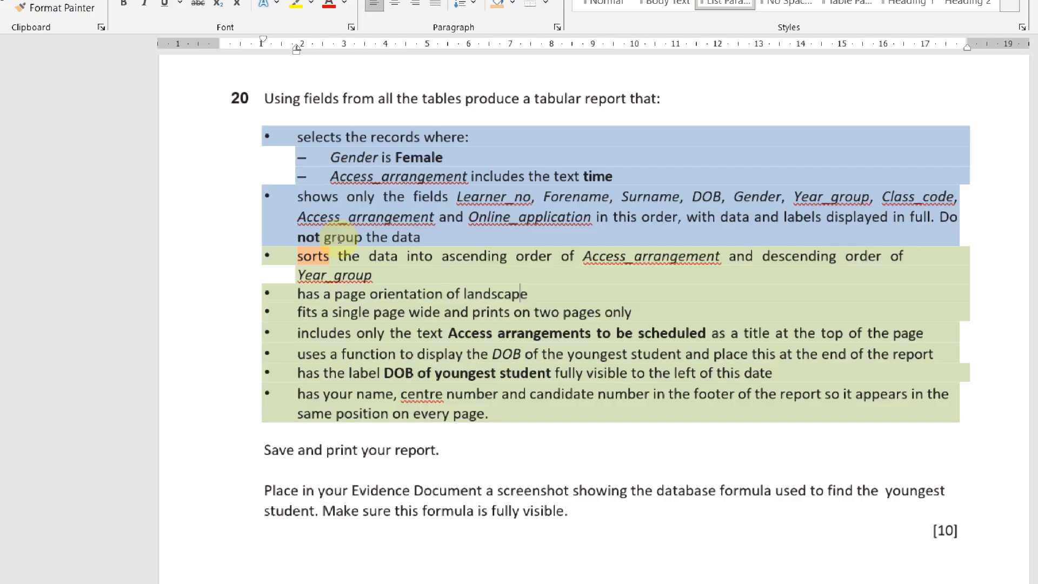
{"action": "left_click", "coordinate": [396, 197]}
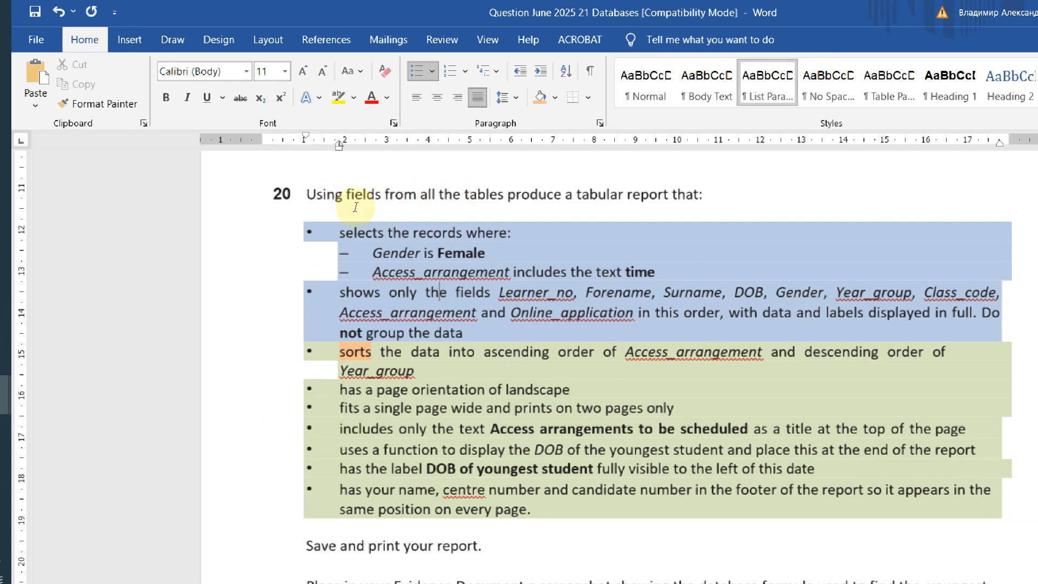
{"action": "left_click", "coordinate": [328, 218]}
{"action": "left_click_drag", "start_coordinate": [354, 218], "coordinate": [691, 219]}
{"action": "left_click", "coordinate": [702, 218]}
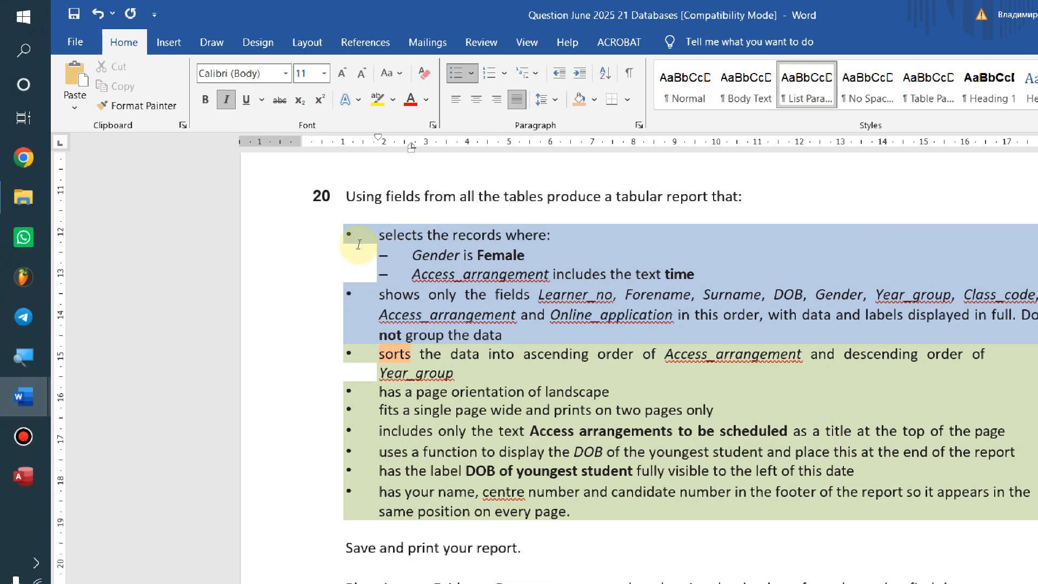
{"action": "left_click_drag", "start_coordinate": [306, 235], "coordinate": [551, 231]}
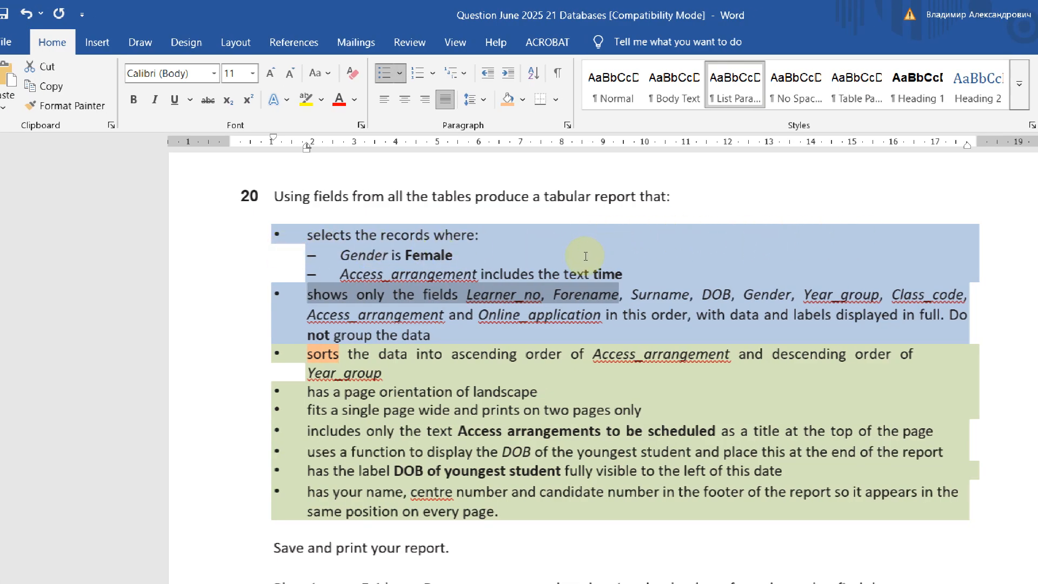
{"action": "left_click", "coordinate": [474, 244]}
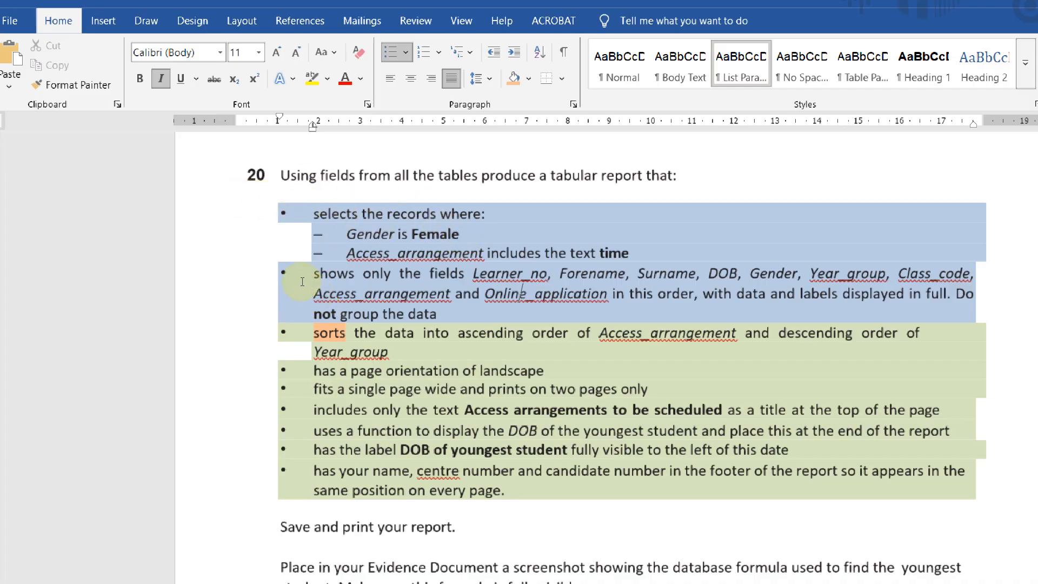
{"action": "left_click_drag", "start_coordinate": [312, 324], "coordinate": [468, 406]}
{"action": "left_click", "coordinate": [468, 407]}
{"action": "left_click", "coordinate": [306, 285]}
{"action": "left_click_drag", "start_coordinate": [305, 285], "coordinate": [656, 273]}
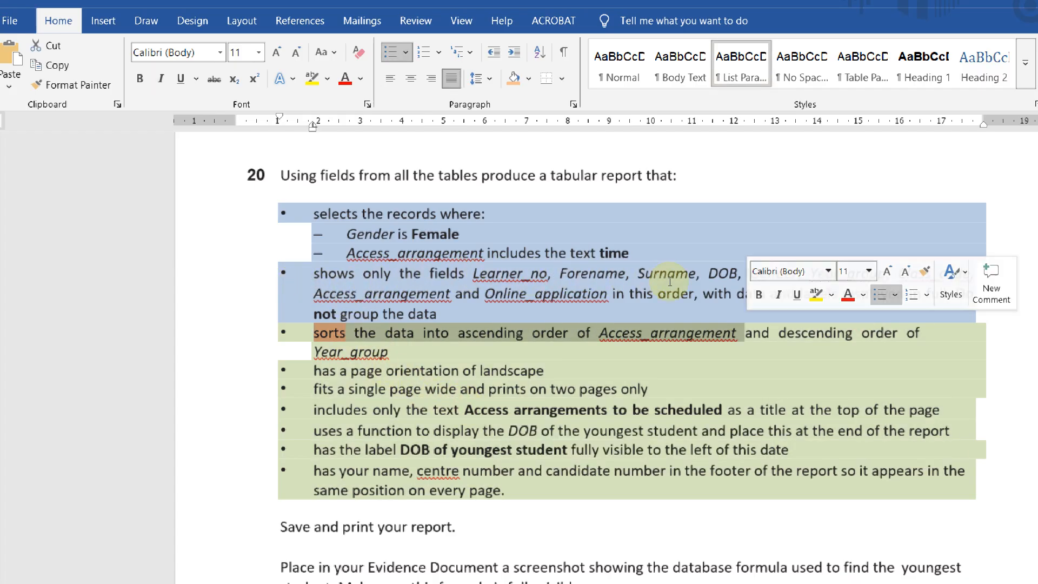
{"action": "left_click", "coordinate": [393, 298]}
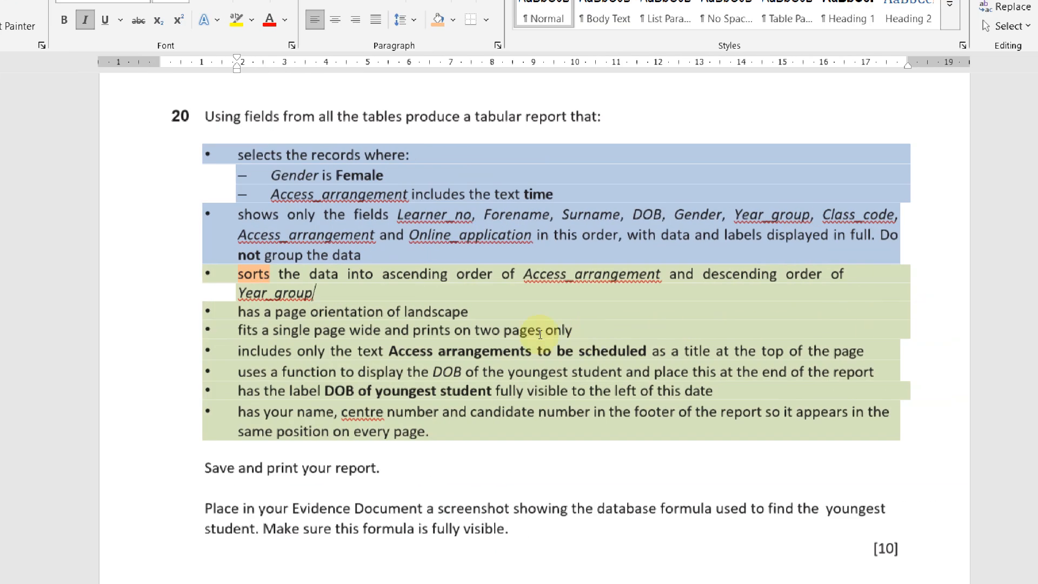
{"action": "left_click_drag", "start_coordinate": [239, 331], "coordinate": [555, 335]}
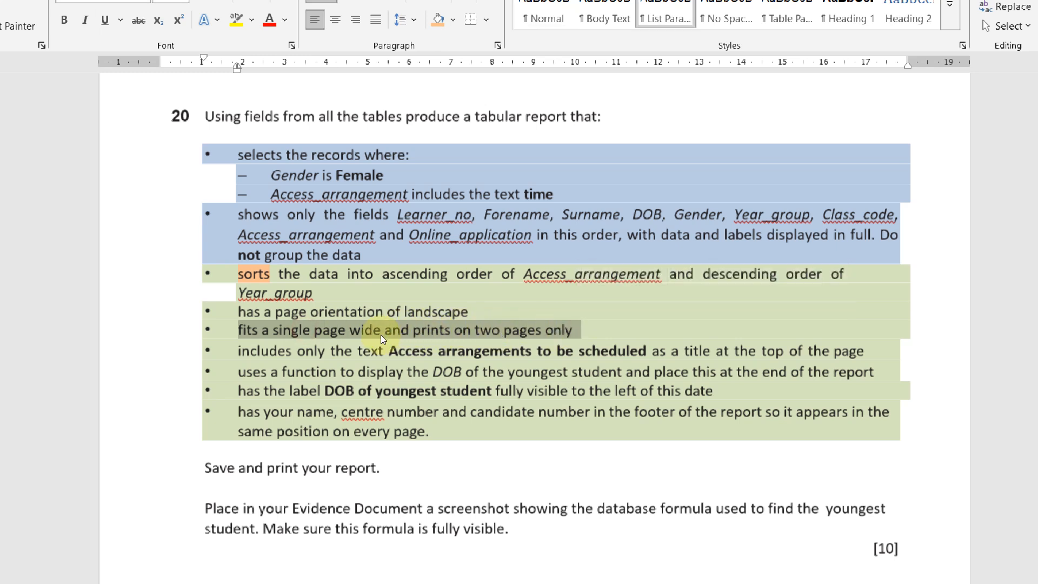
{"action": "left_click", "coordinate": [238, 372]}
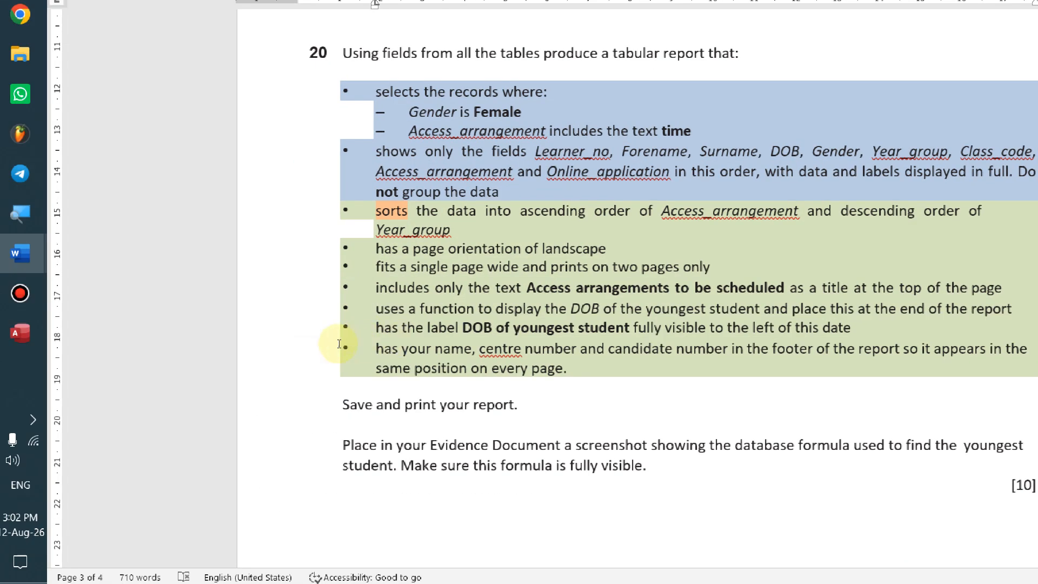
{"action": "key", "text": "shift+Up"}
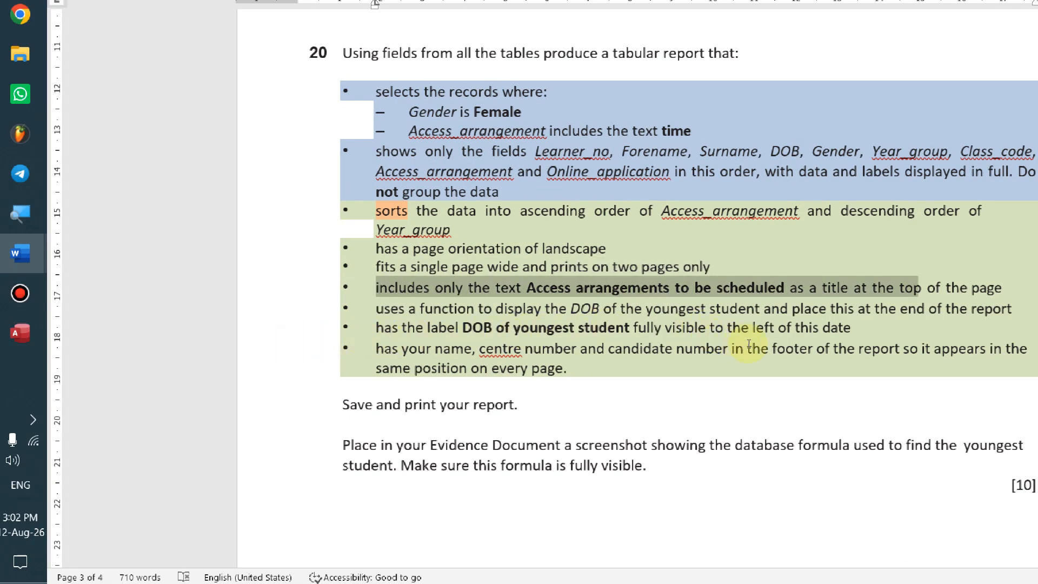
{"action": "left_click", "coordinate": [493, 348]}
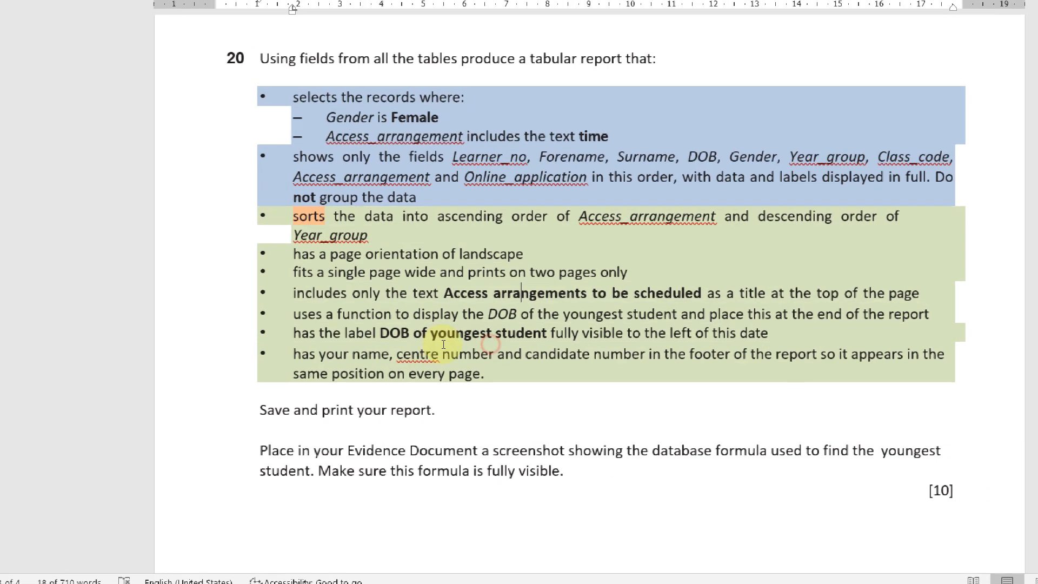
{"action": "left_click_drag", "start_coordinate": [295, 355], "coordinate": [706, 369]}
{"action": "left_click", "coordinate": [583, 373]}
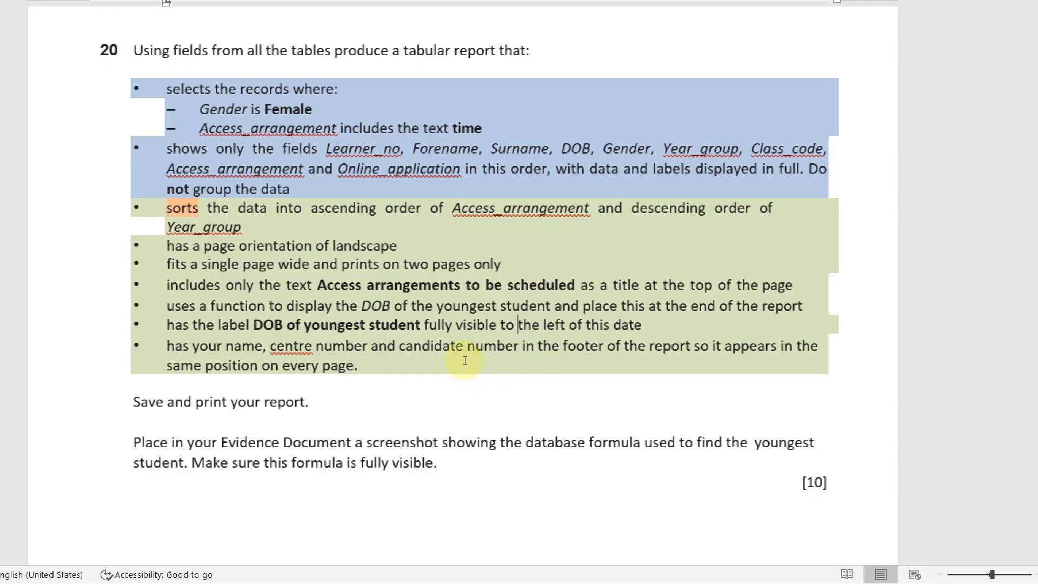
{"action": "left_click_drag", "start_coordinate": [463, 359], "coordinate": [630, 346]}
{"action": "left_click", "coordinate": [769, 375]}
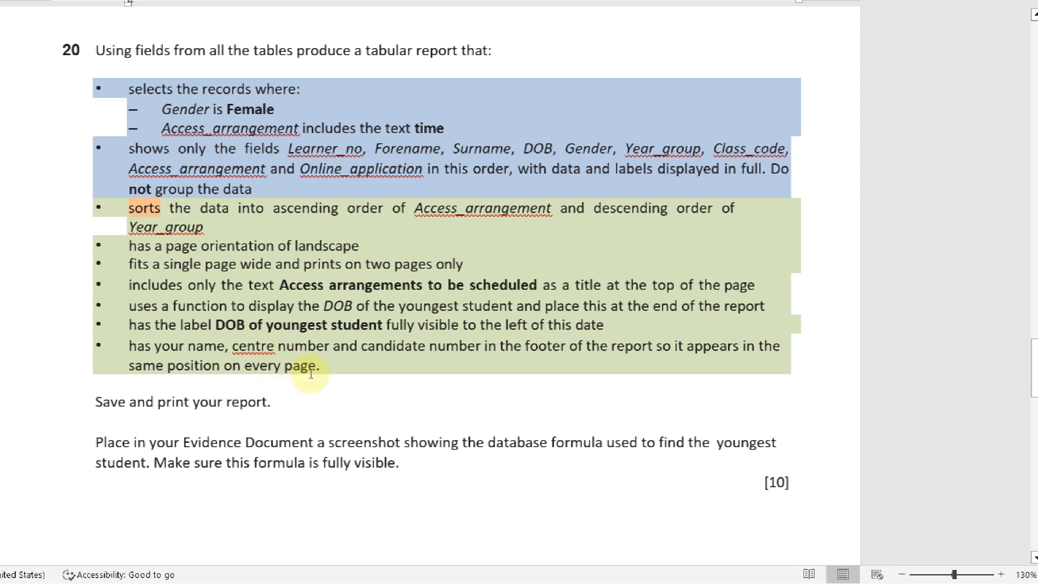
{"action": "left_click_drag", "start_coordinate": [306, 375], "coordinate": [497, 378]}
{"action": "left_click", "coordinate": [703, 389]}
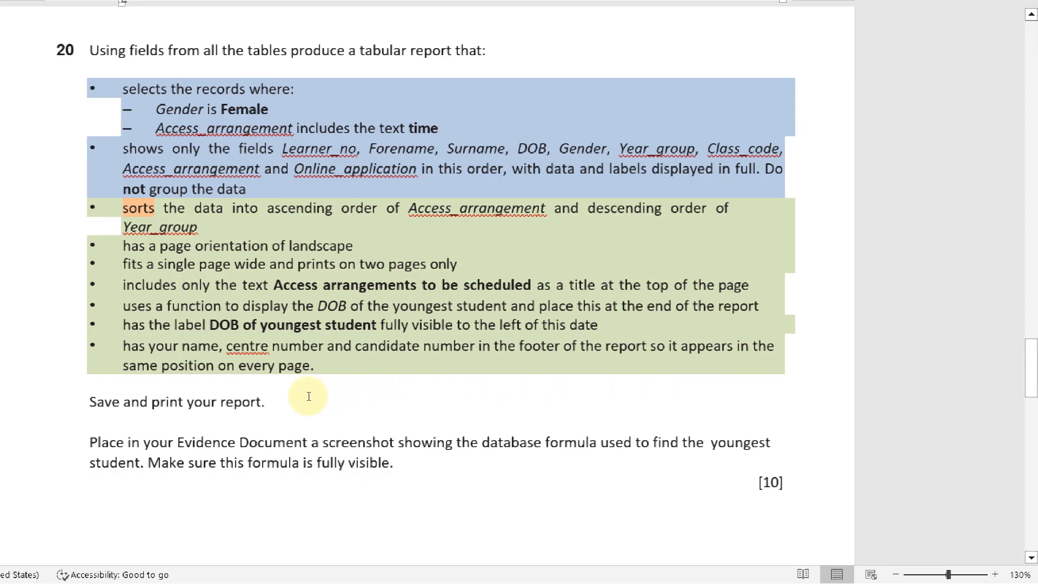
{"action": "left_click_drag", "start_coordinate": [306, 393], "coordinate": [424, 410]}
{"action": "left_click", "coordinate": [486, 409]}
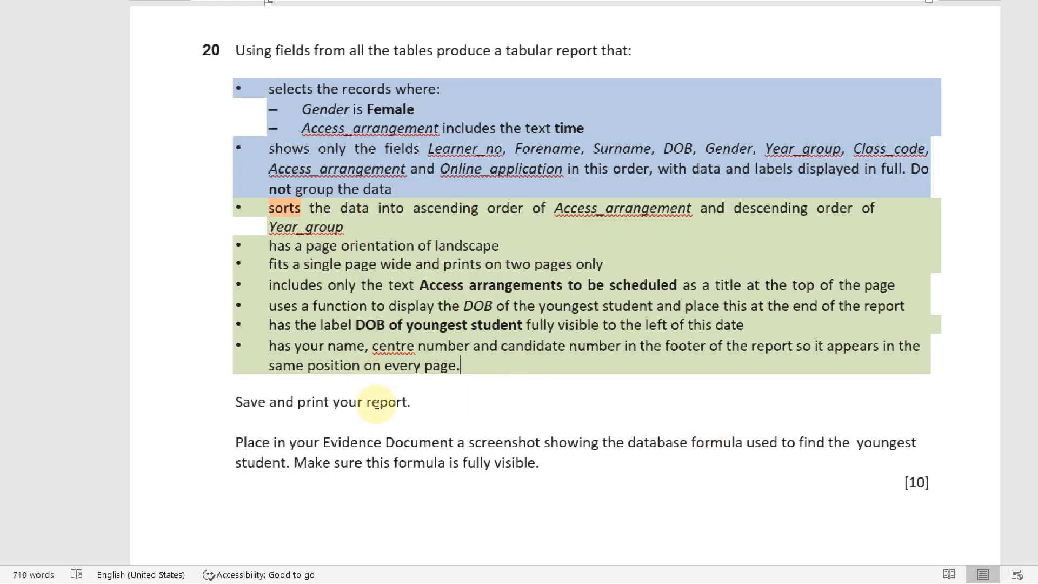
{"action": "triple_click", "coordinate": [275, 468]}
{"action": "left_click", "coordinate": [537, 482]}
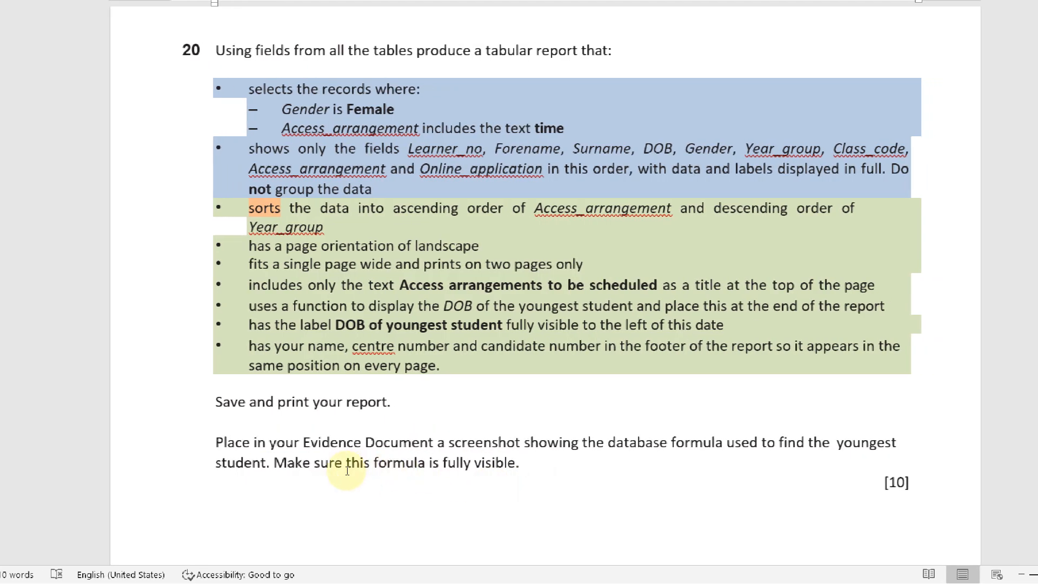
{"action": "left_click", "coordinate": [460, 366]}
{"action": "left_click_drag", "start_coordinate": [460, 366], "coordinate": [485, 363]}
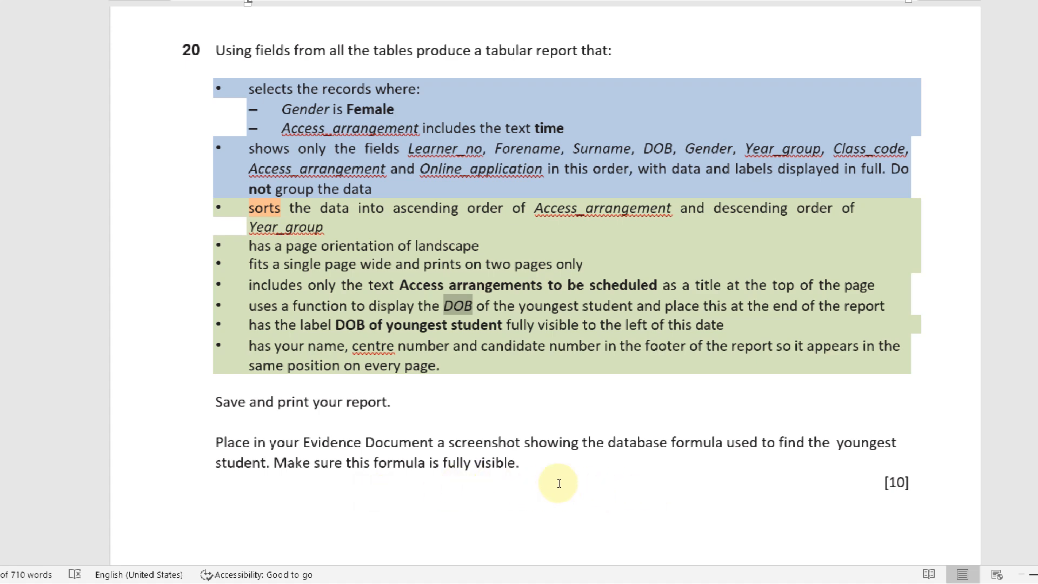
{"action": "left_click", "coordinate": [490, 432]}
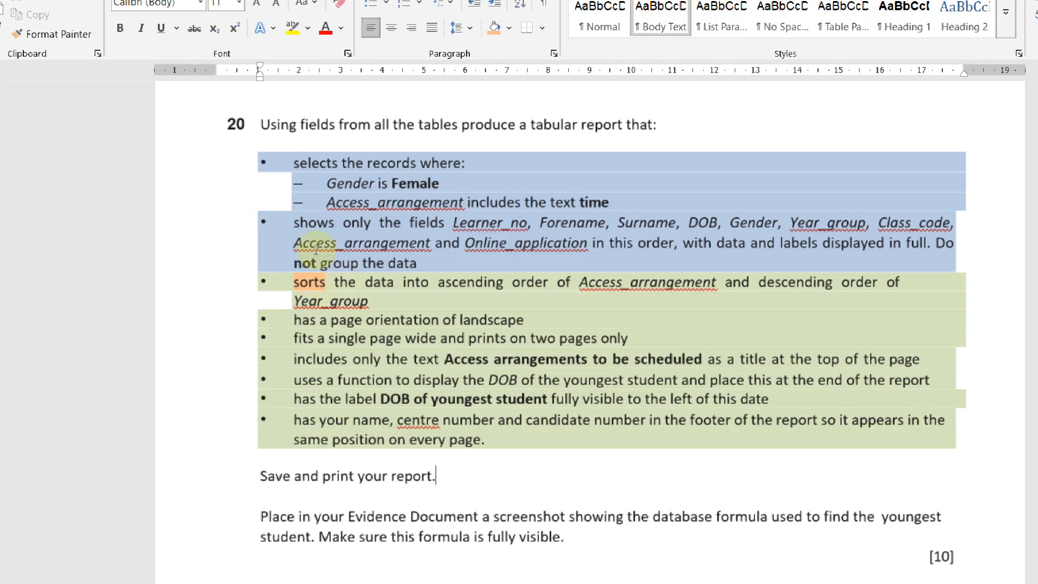
{"action": "left_click", "coordinate": [293, 164]}
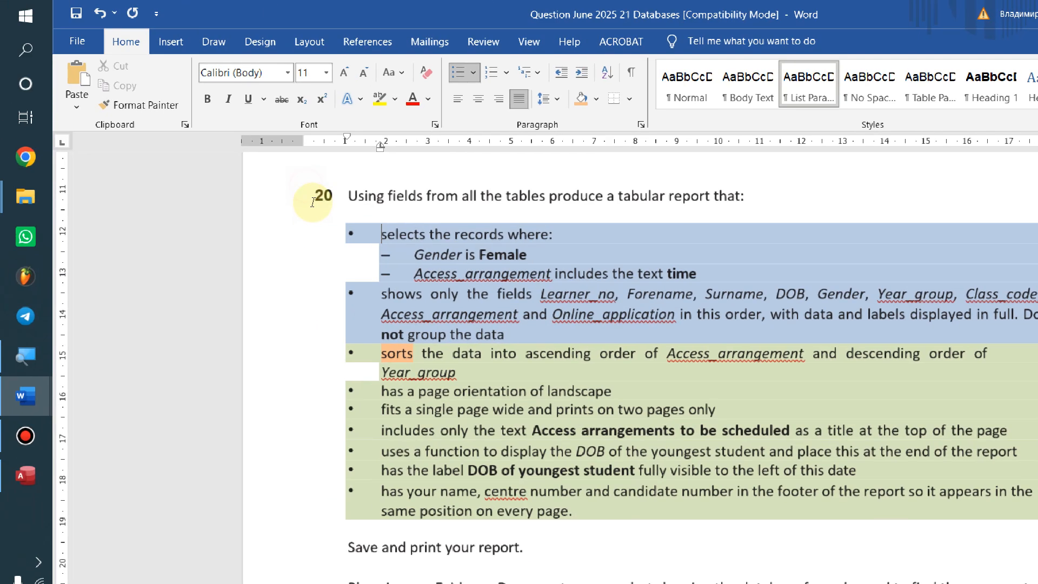
{"action": "left_click_drag", "start_coordinate": [292, 163], "coordinate": [696, 274]}
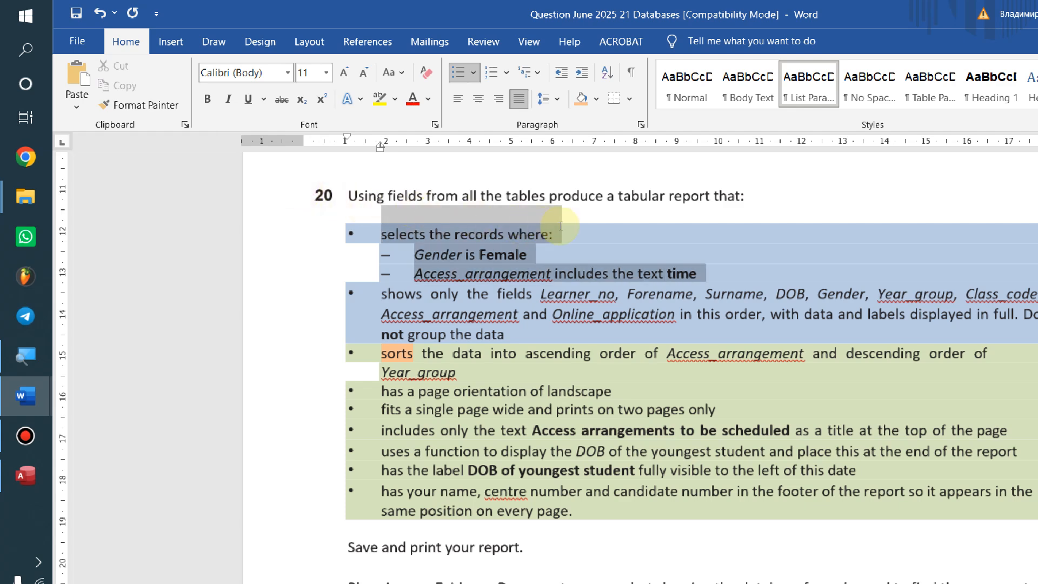
{"action": "left_click", "coordinate": [697, 274]}
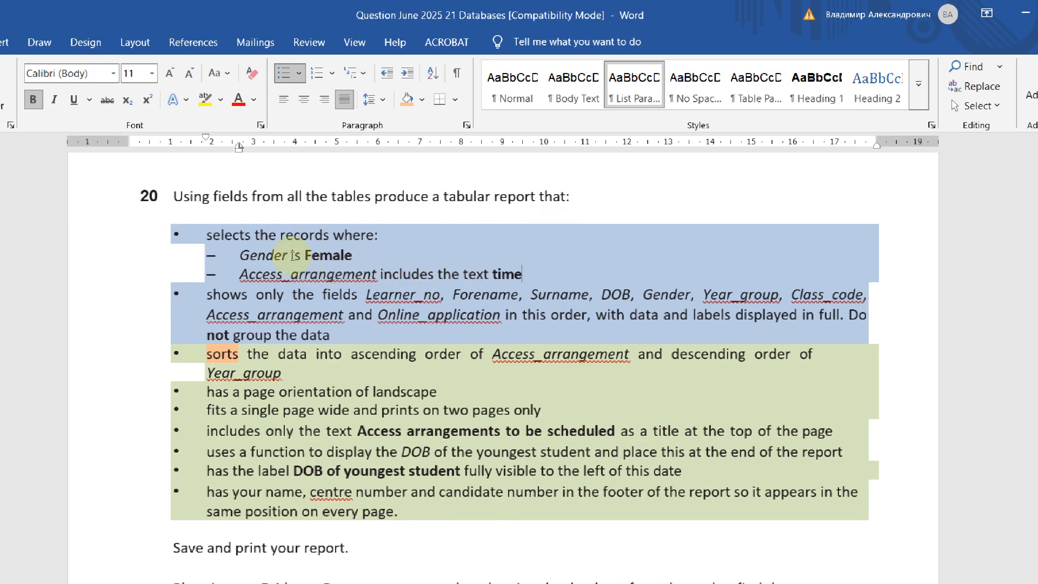
{"action": "key", "text": "ctrl+shift+Down"}
{"action": "left_click", "coordinate": [409, 274]}
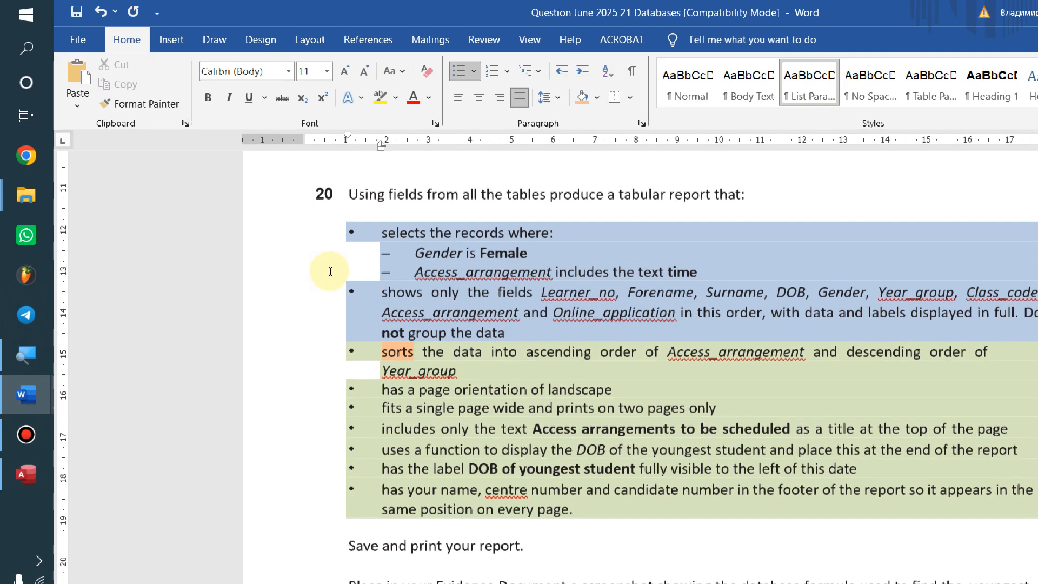
Number the 'shows' fields requirement 1 and the 'selects the records where' requirement 2
{"action": "left_click", "coordinate": [379, 292]}
{"action": "type", "text": "1"}
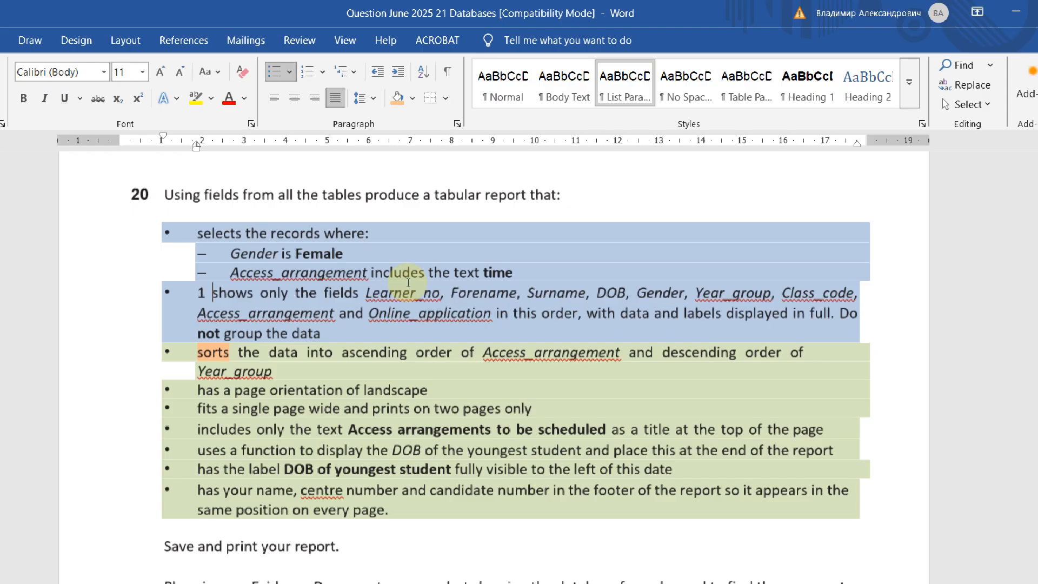
{"action": "key", "text": "Up"}
{"action": "key", "text": "Up"}
{"action": "key", "text": "Up"}
{"action": "key", "text": "Home"}
{"action": "type", "text": "2"}
{"action": "left_click_drag", "start_coordinate": [306, 233], "coordinate": [332, 239]}
{"action": "left_click", "coordinate": [328, 236]}
{"action": "left_click_drag", "start_coordinate": [304, 188], "coordinate": [333, 189]}
{"action": "left_click", "coordinate": [347, 193]}
{"action": "left_click_drag", "start_coordinate": [321, 232], "coordinate": [428, 232]}
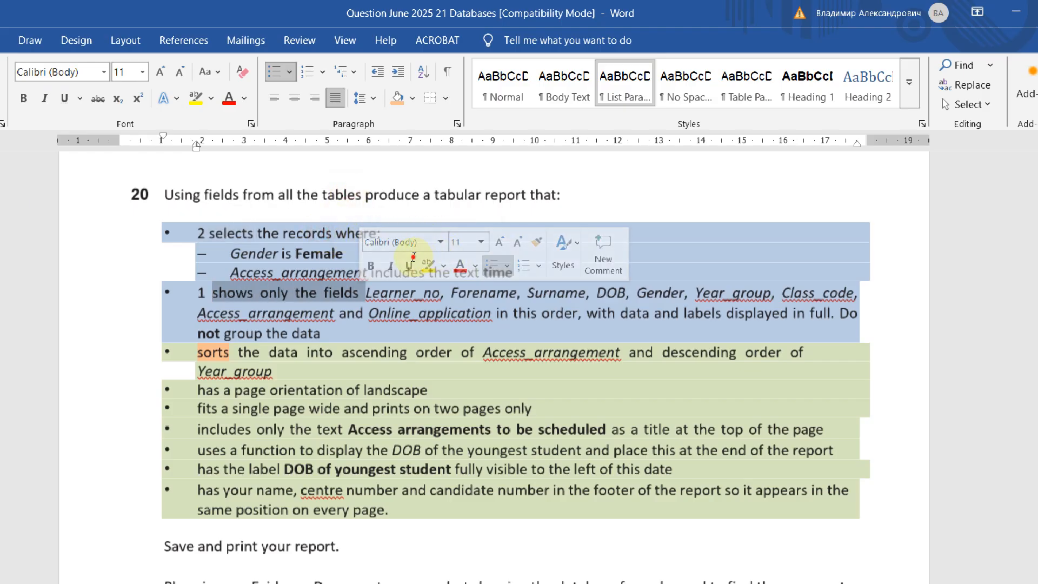
{"action": "key", "text": "alt+Tab"}
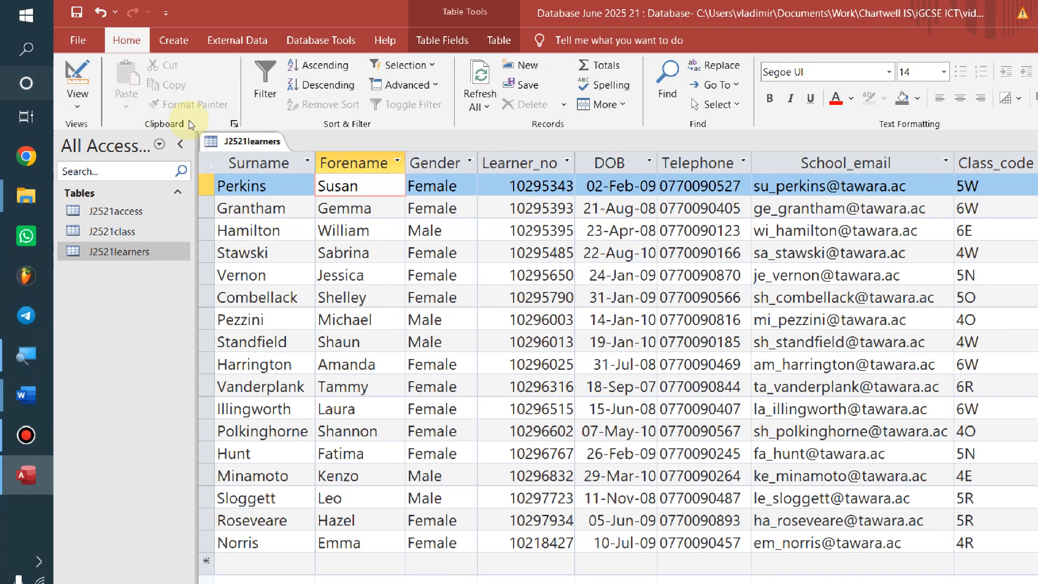
Close the J2521learners table in Access
{"action": "right_click", "coordinate": [66, 143]}
{"action": "right_click", "coordinate": [218, 141]}
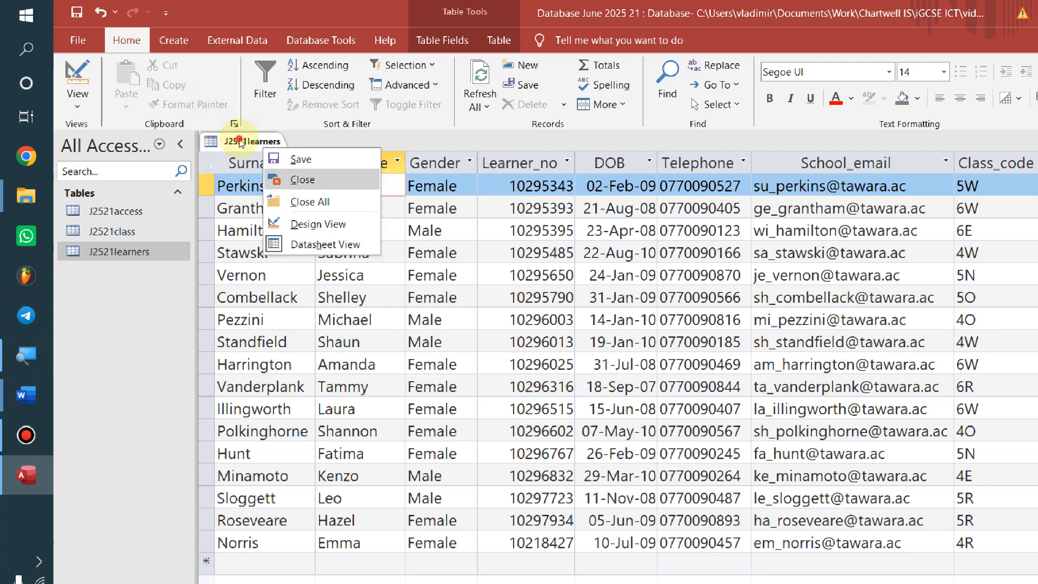
{"action": "left_click", "coordinate": [232, 179]}
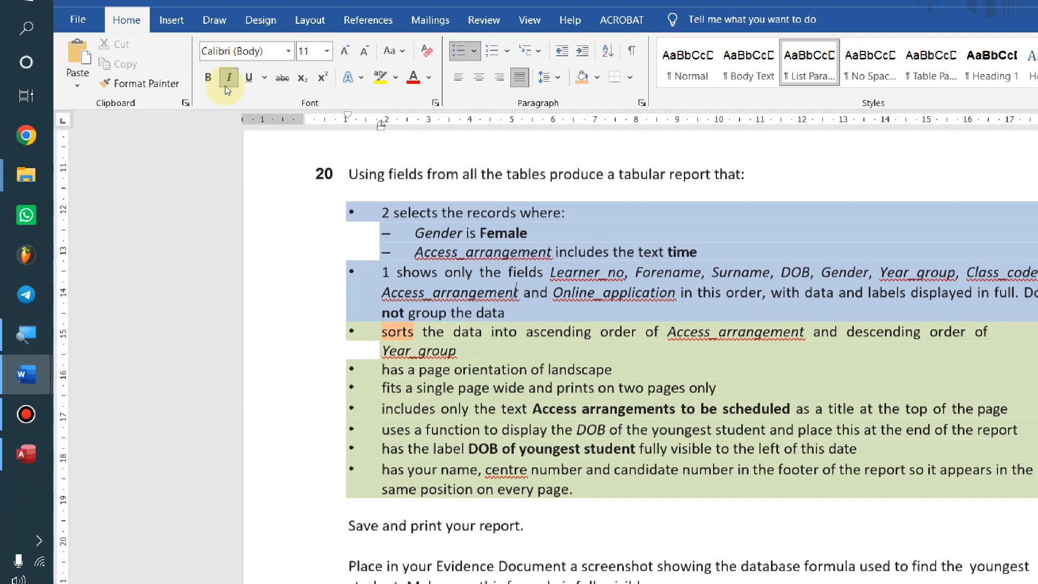
Add an unbulleted bold 'Query' heading above the record-selection requirement
{"action": "left_click", "coordinate": [591, 174]}
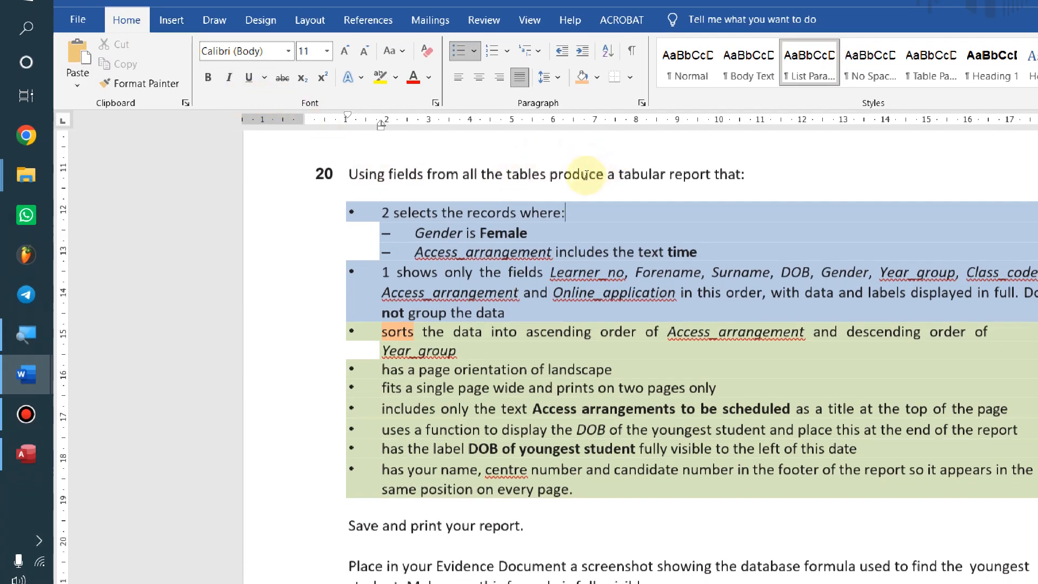
{"action": "left_click", "coordinate": [309, 184]}
{"action": "key", "text": "Return"}
{"action": "key", "text": "Up"}
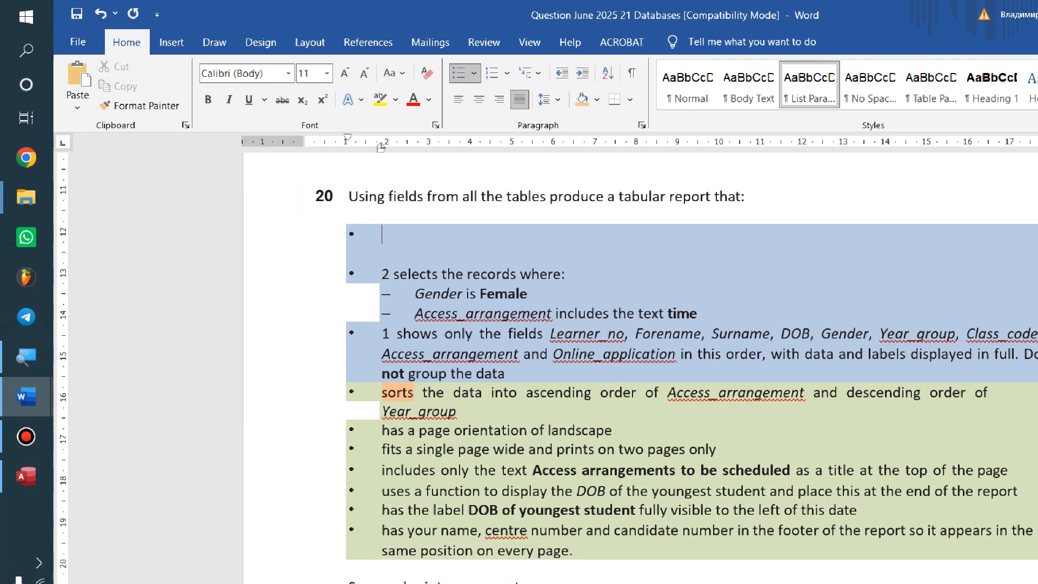
{"action": "key", "text": "BackSpace"}
{"action": "type", "text": "Query"}
{"action": "key", "text": "shift+Left"}
{"action": "key", "text": "shift+Left"}
{"action": "key", "text": "shift+Left"}
{"action": "key", "text": "shift+Left"}
{"action": "key", "text": "shift+Left"}
{"action": "key", "text": "ctrl+b"}
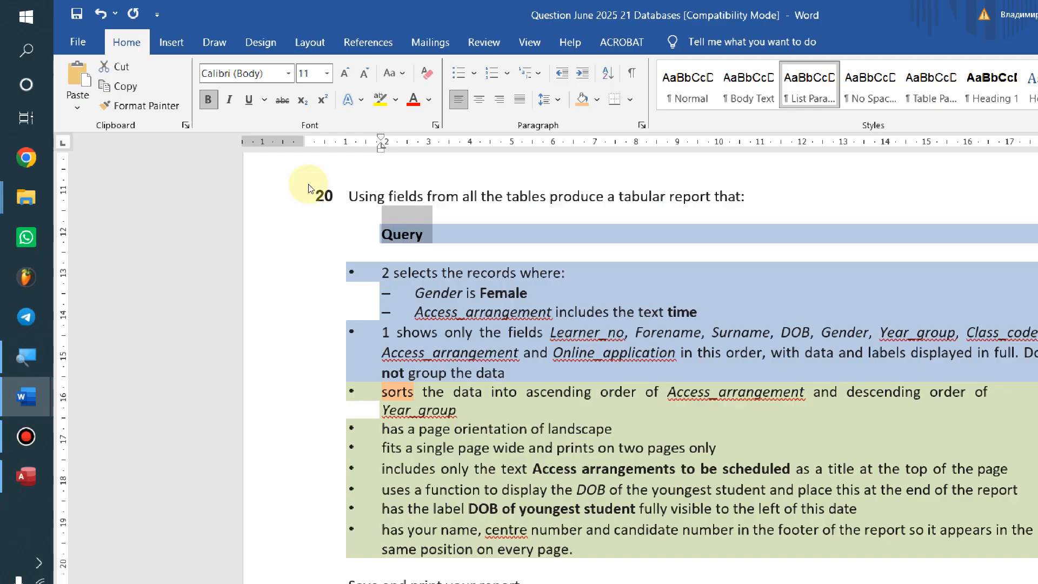
Add an unbulleted bold 'Report' heading above the sorting requirement
{"action": "left_click", "coordinate": [335, 321]}
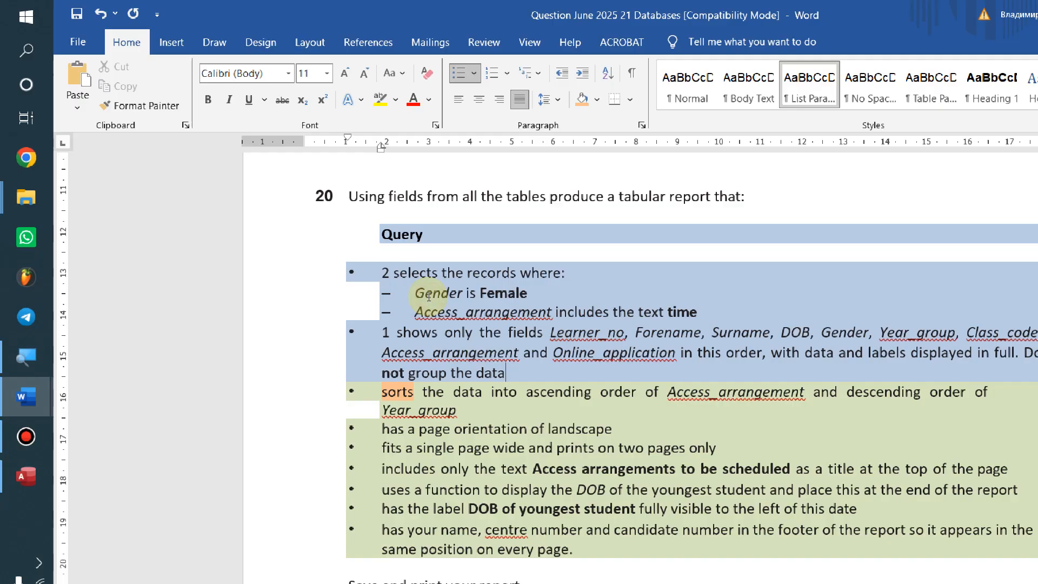
{"action": "key", "text": "Return"}
{"action": "key", "text": "BackSpace"}
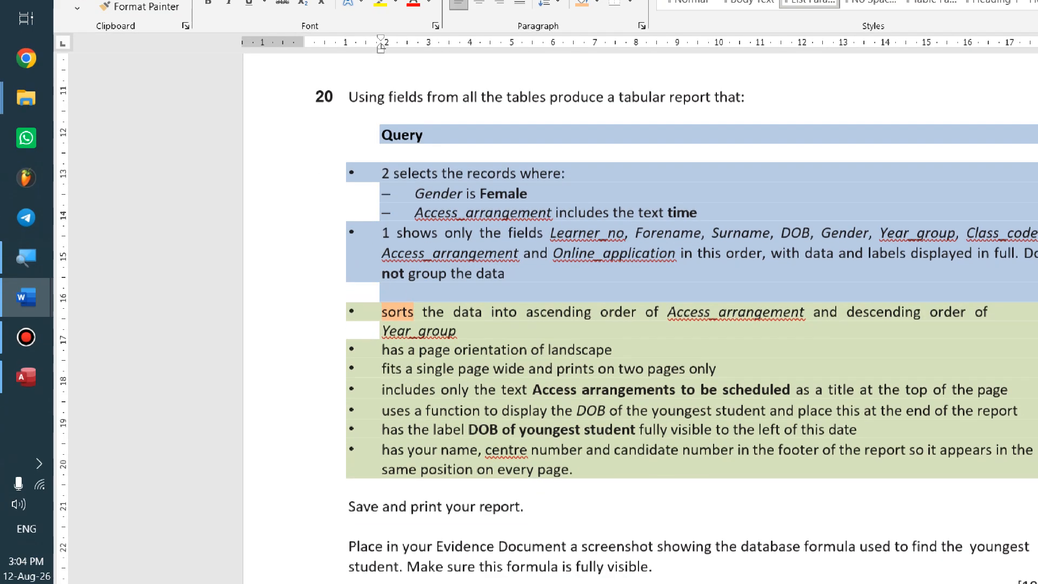
{"action": "key", "text": "BackSpace"}
{"action": "key", "text": "Home"}
{"action": "key", "text": "Return"}
{"action": "key", "text": "BackSpace"}
{"action": "type", "text": "Rper"}
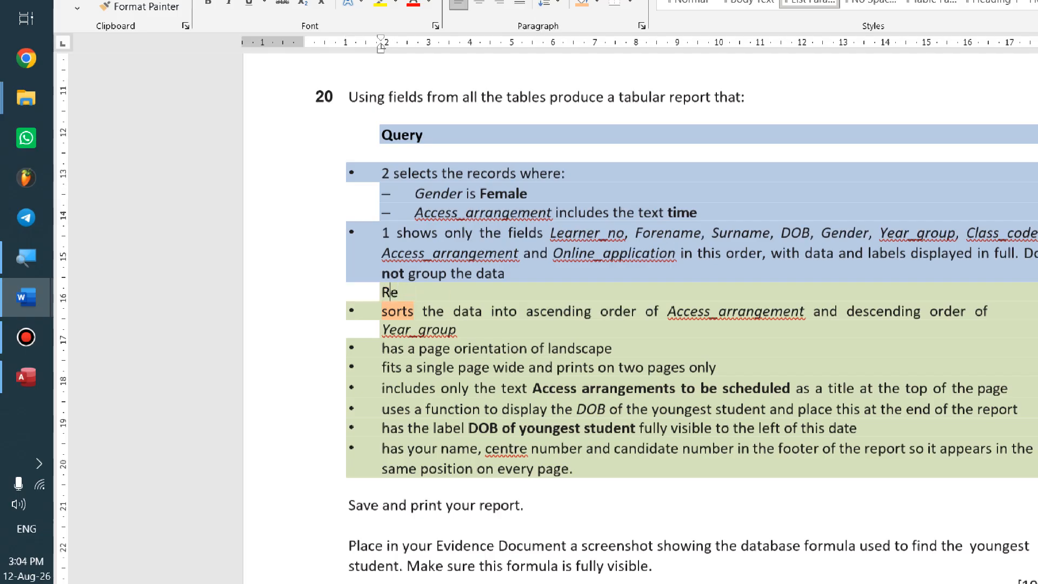
{"action": "type", "text": "port"}
{"action": "double_click", "coordinate": [429, 295]}
{"action": "key", "text": "ctrl+b"}
{"action": "left_click", "coordinate": [348, 215]}
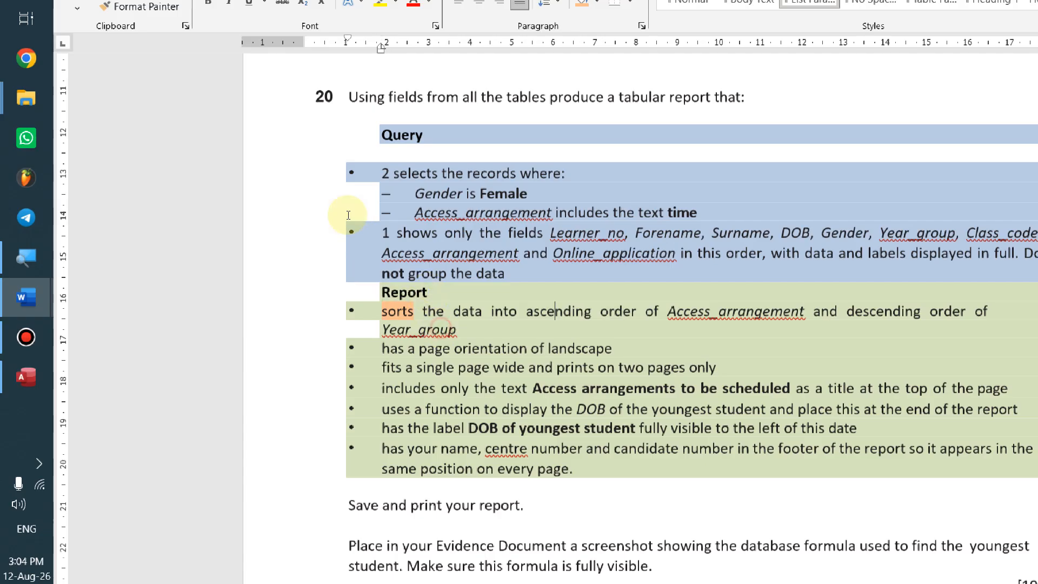
{"action": "left_click", "coordinate": [326, 200]}
{"action": "left_click", "coordinate": [298, 217]}
{"action": "left_click", "coordinate": [508, 233]}
{"action": "key", "text": "alt+Tab"}
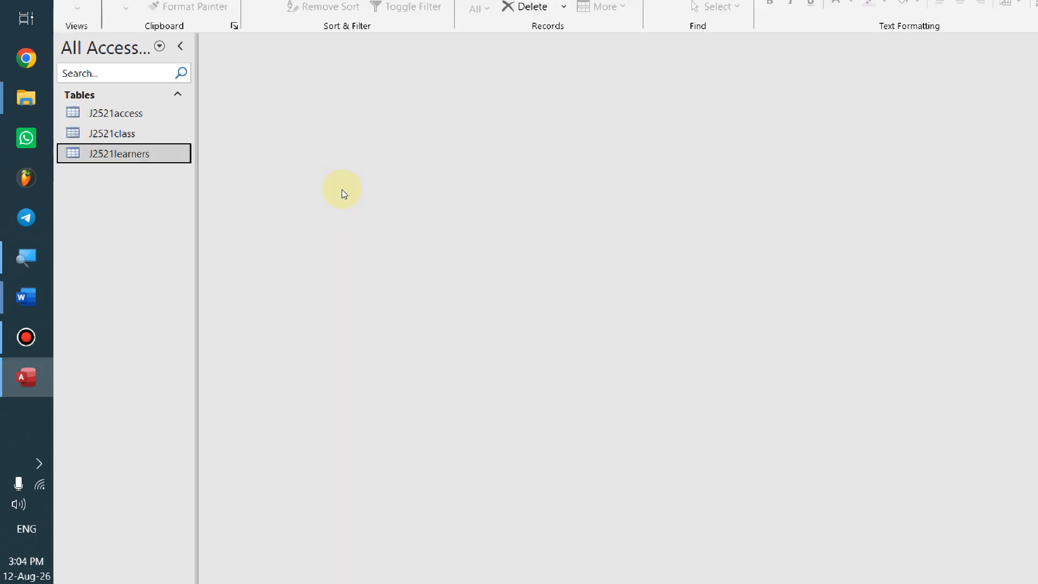
Start a new query design with J2521access, J2521class and J2521learners added
{"action": "left_click", "coordinate": [134, 39]}
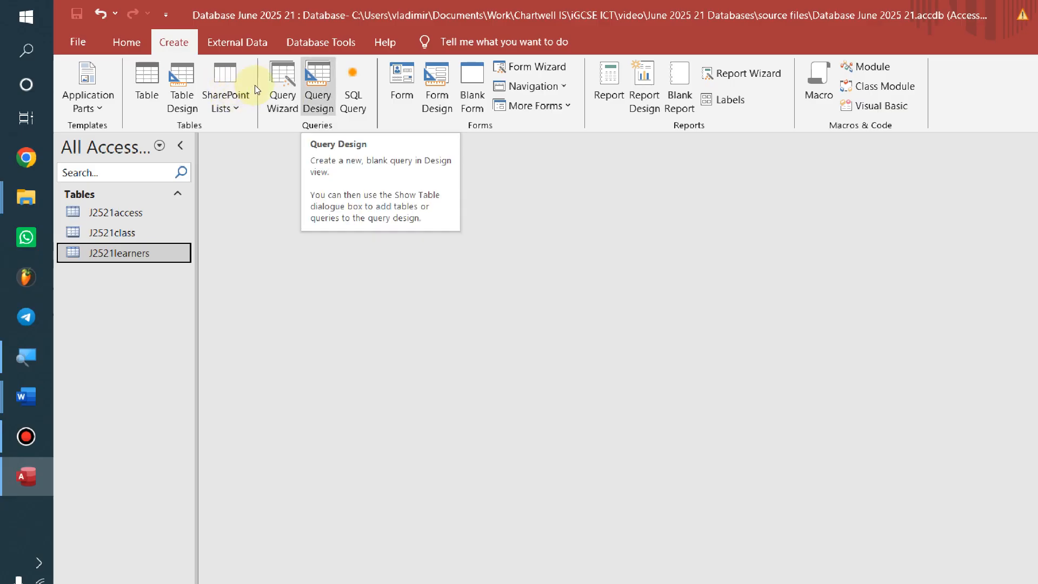
{"action": "left_click", "coordinate": [318, 87]}
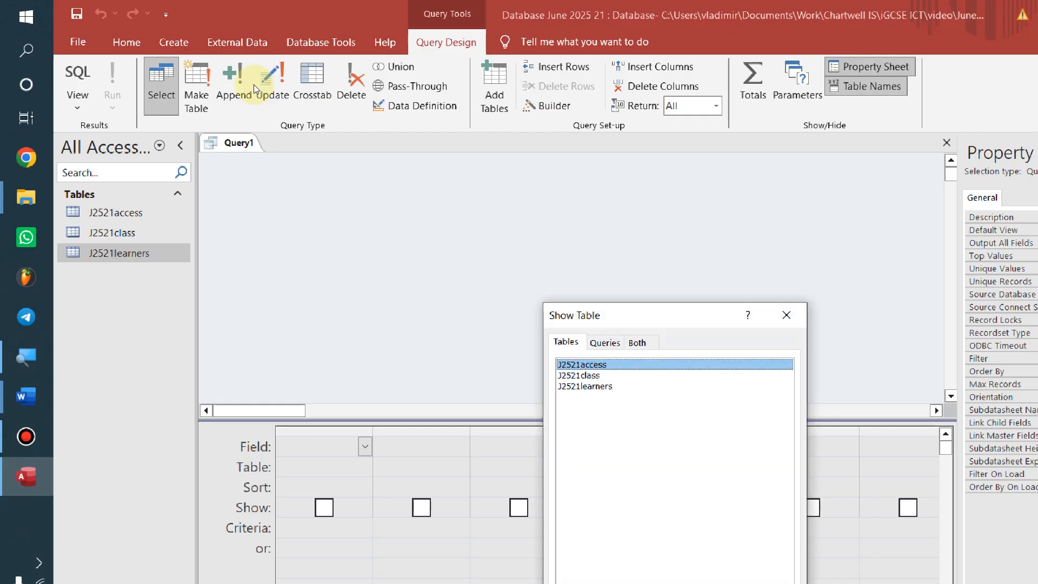
{"action": "key", "text": "Return"}
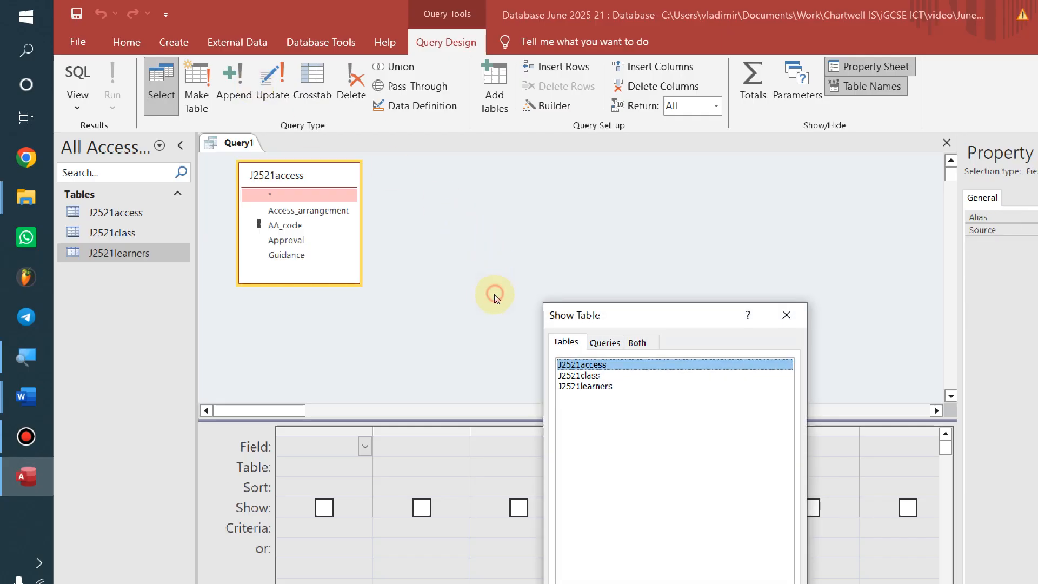
{"action": "key", "text": "Down"}
{"action": "key", "text": "Return"}
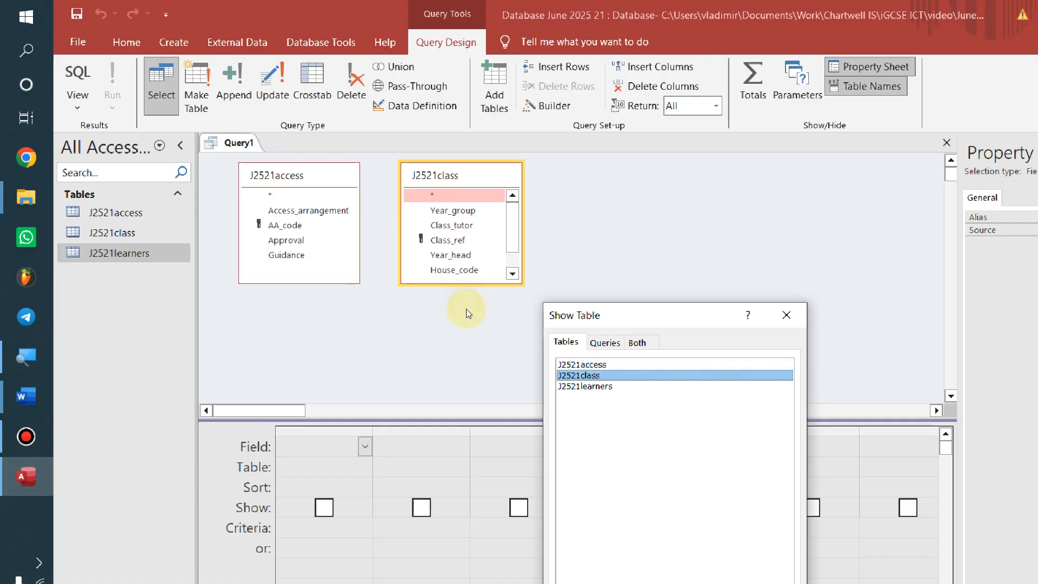
{"action": "key", "text": "Down"}
{"action": "key", "text": "Return"}
{"action": "left_click", "coordinate": [466, 310]}
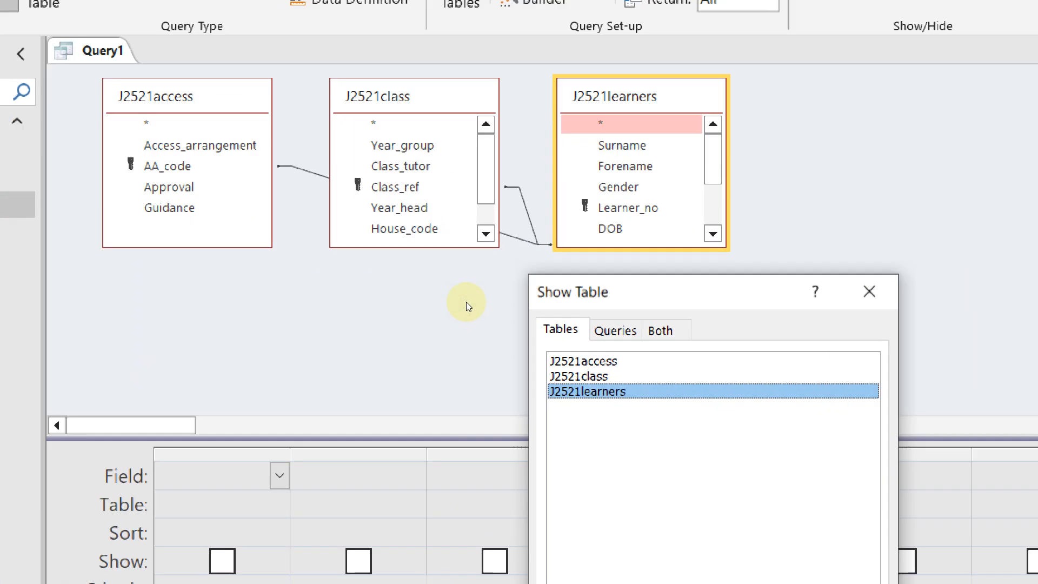
{"action": "left_click", "coordinate": [869, 291]}
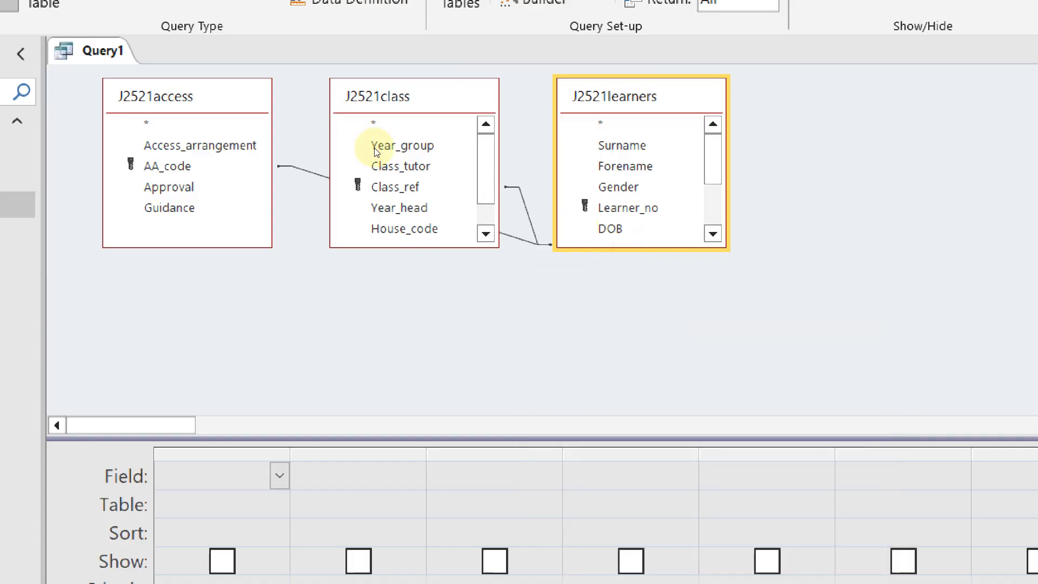
Arrange the field lists with J2521learners in the middle, resized to show all fields
{"action": "left_click_drag", "start_coordinate": [366, 138], "coordinate": [719, 204]}
{"action": "left_click_drag", "start_coordinate": [573, 137], "coordinate": [377, 140]}
{"action": "left_click_drag", "start_coordinate": [730, 163], "coordinate": [663, 109]}
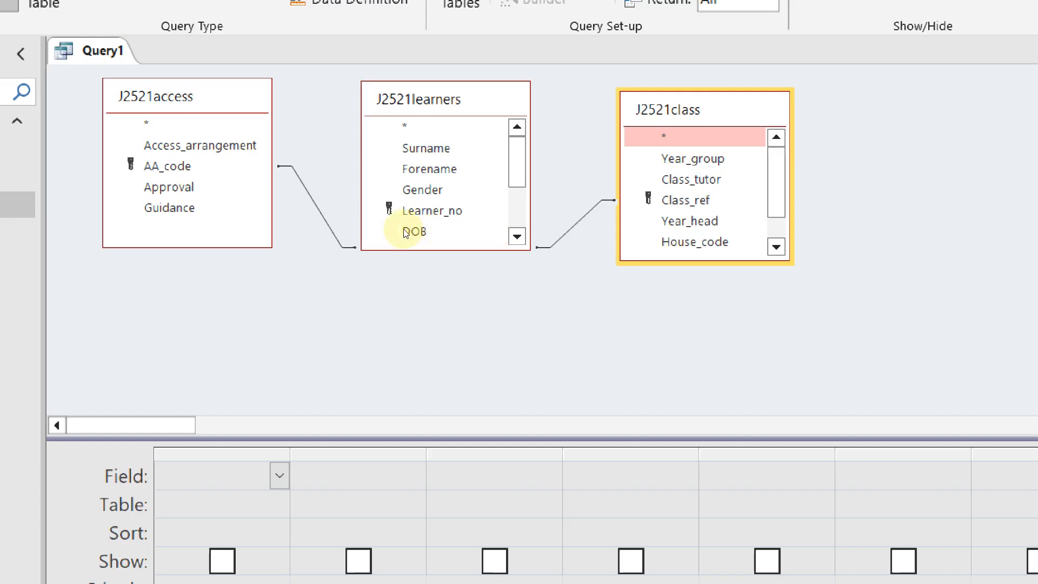
{"action": "left_click_drag", "start_coordinate": [402, 228], "coordinate": [422, 324]}
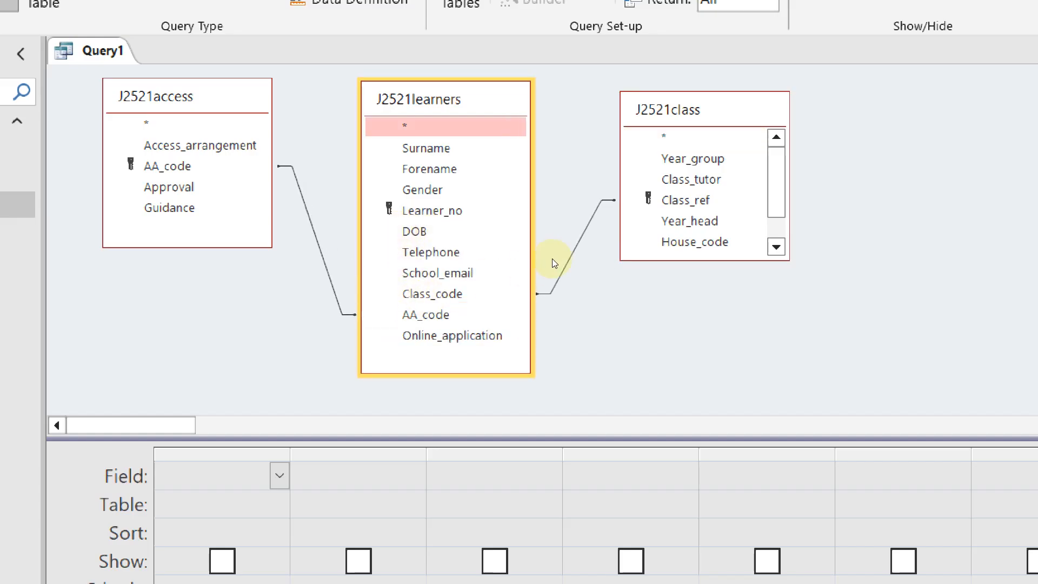
{"action": "left_click_drag", "start_coordinate": [550, 239], "coordinate": [555, 267]}
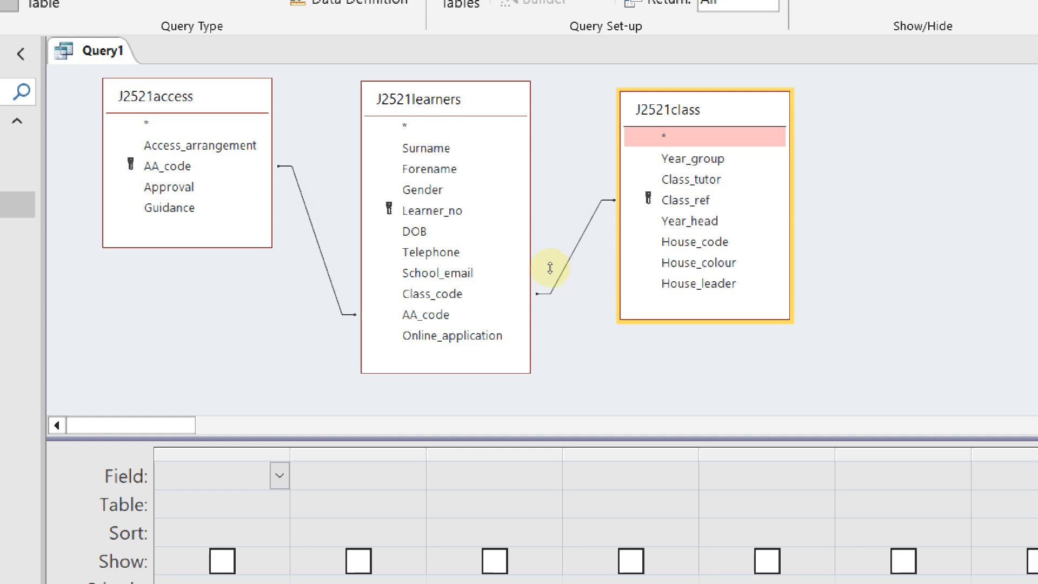
Check task 20's required field list in the question paper
{"action": "key", "text": "alt+Tab"}
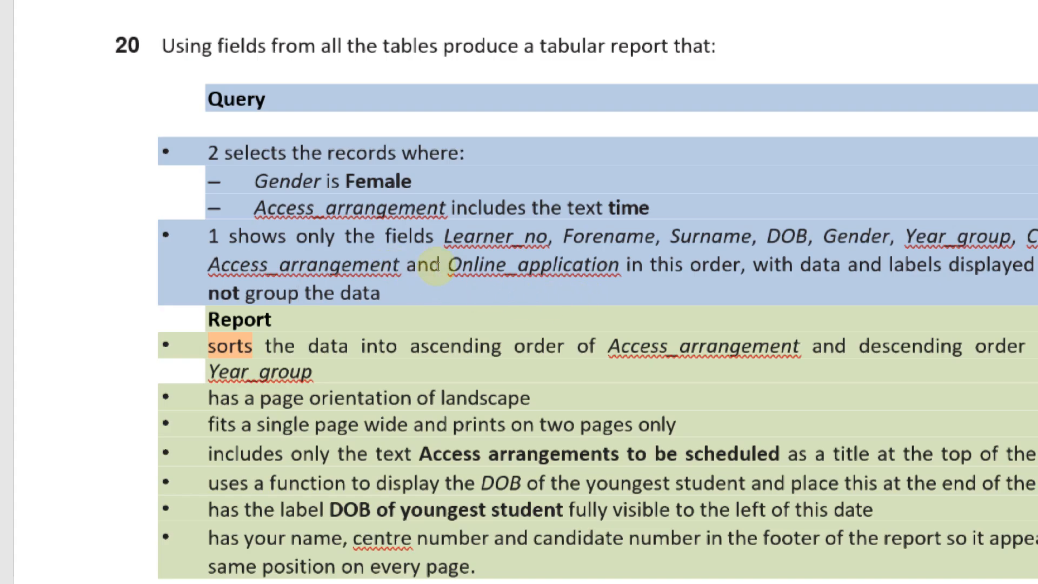
{"action": "key", "text": "alt+Tab"}
{"action": "key", "text": "alt+Tab"}
{"action": "left_click_drag", "start_coordinate": [295, 265], "coordinate": [463, 266]}
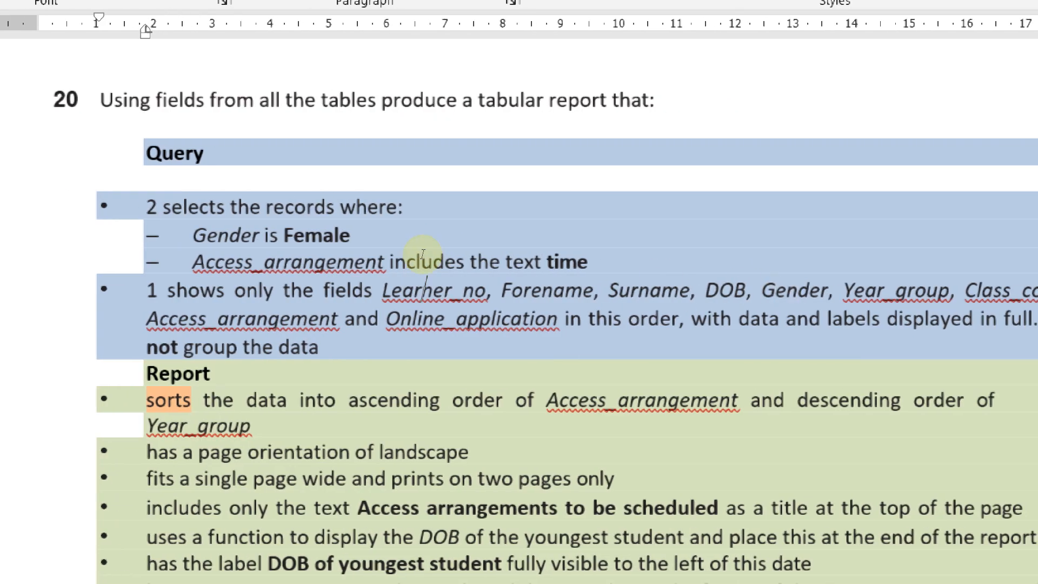
{"action": "key", "text": "alt+Tab"}
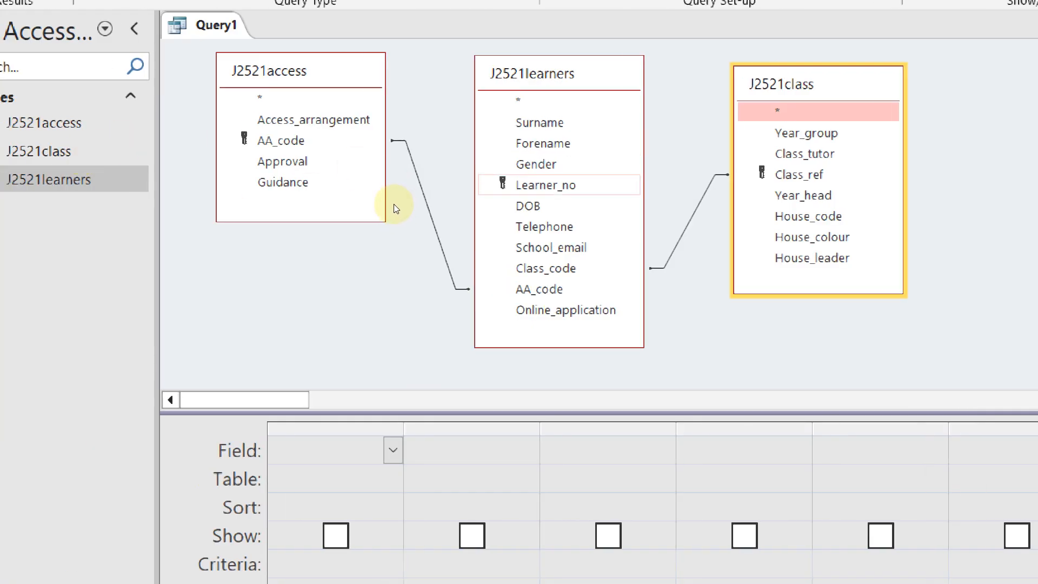
Add Learner_no, Forename, Surname, DOB and Gender to the query grid, checking the task sheet between fields
{"action": "double_click", "coordinate": [545, 185]}
{"action": "left_click", "coordinate": [390, 209]}
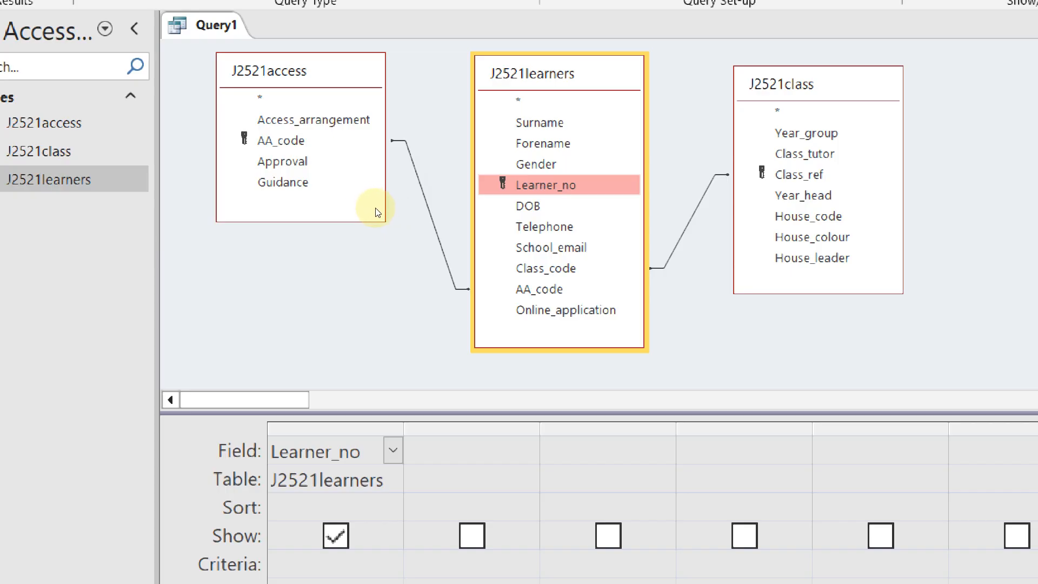
{"action": "left_click", "coordinate": [271, 332]}
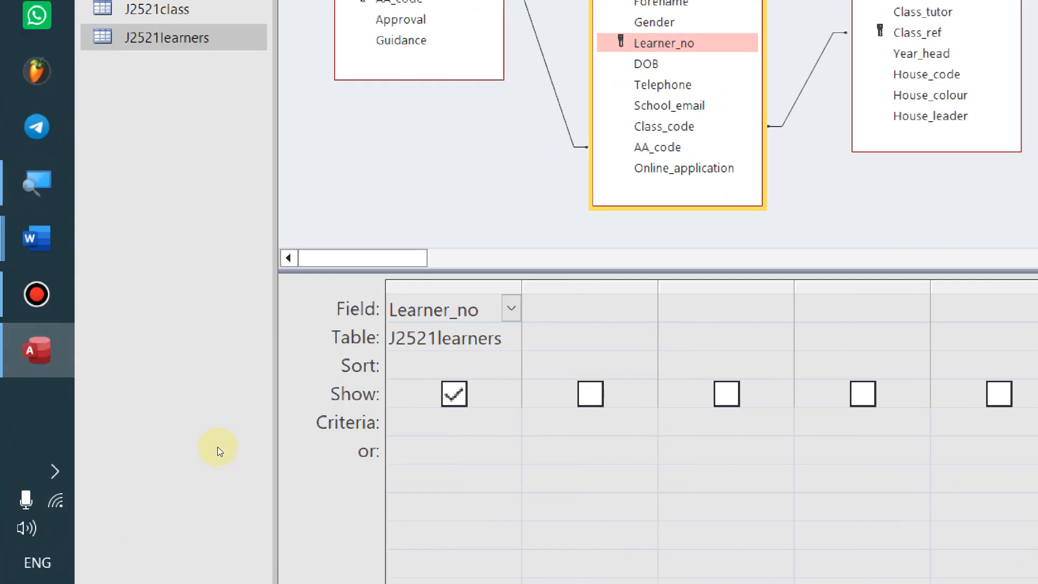
{"action": "key", "text": "alt+Tab"}
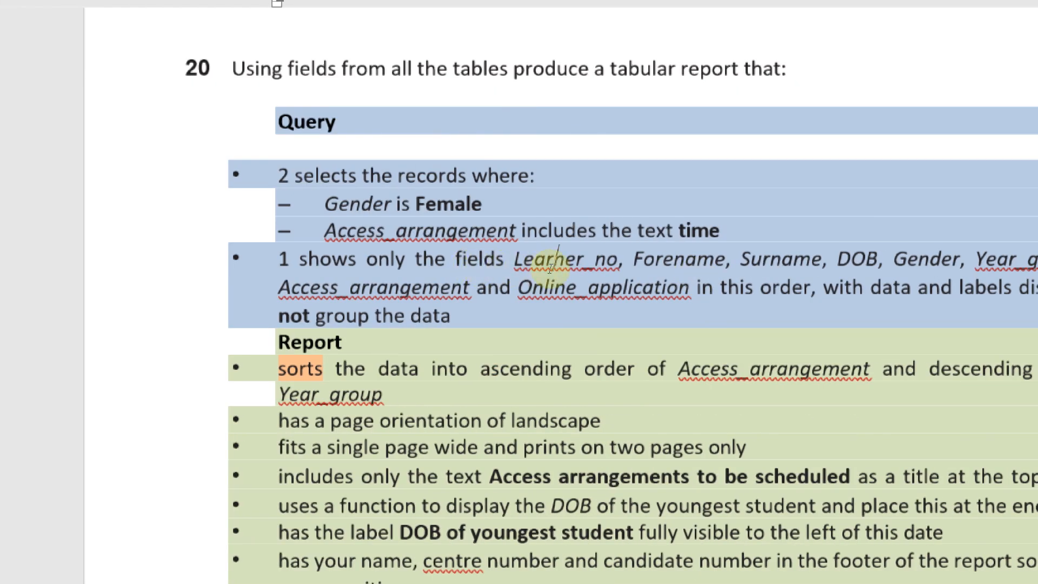
{"action": "key", "text": "alt+Tab"}
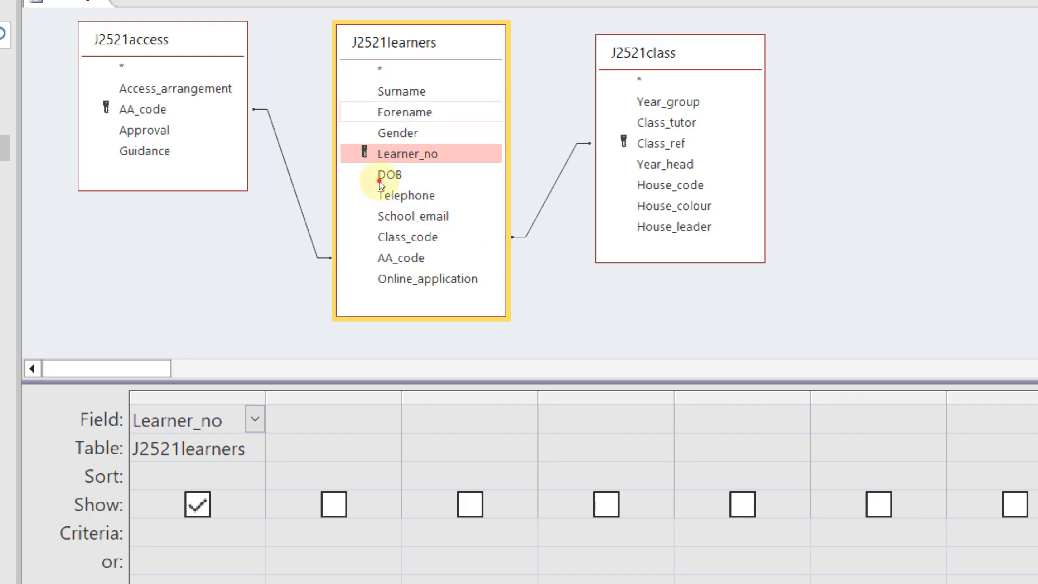
{"action": "double_click", "coordinate": [404, 112]}
{"action": "key", "text": "alt+Tab"}
{"action": "key", "text": "alt+Tab"}
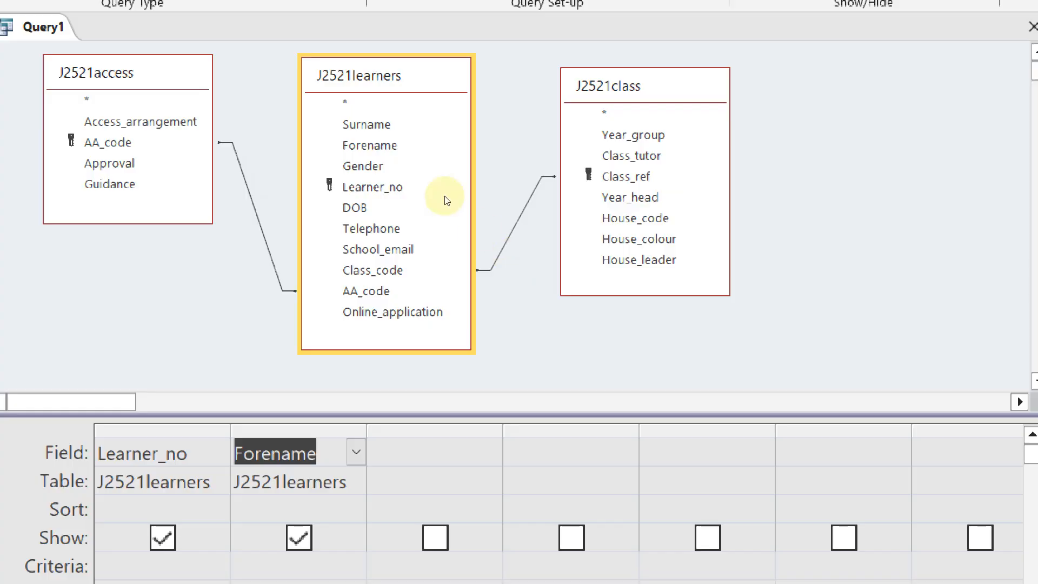
{"action": "double_click", "coordinate": [367, 126]}
{"action": "key", "text": "alt+Tab"}
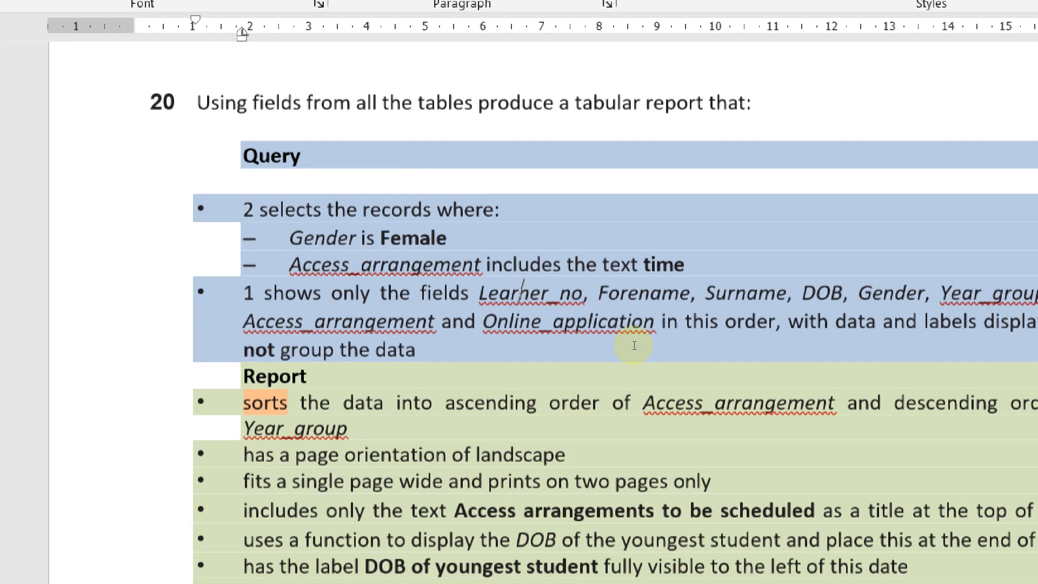
{"action": "key", "text": "alt+Tab"}
{"action": "double_click", "coordinate": [372, 211]}
{"action": "key", "text": "alt+Tab"}
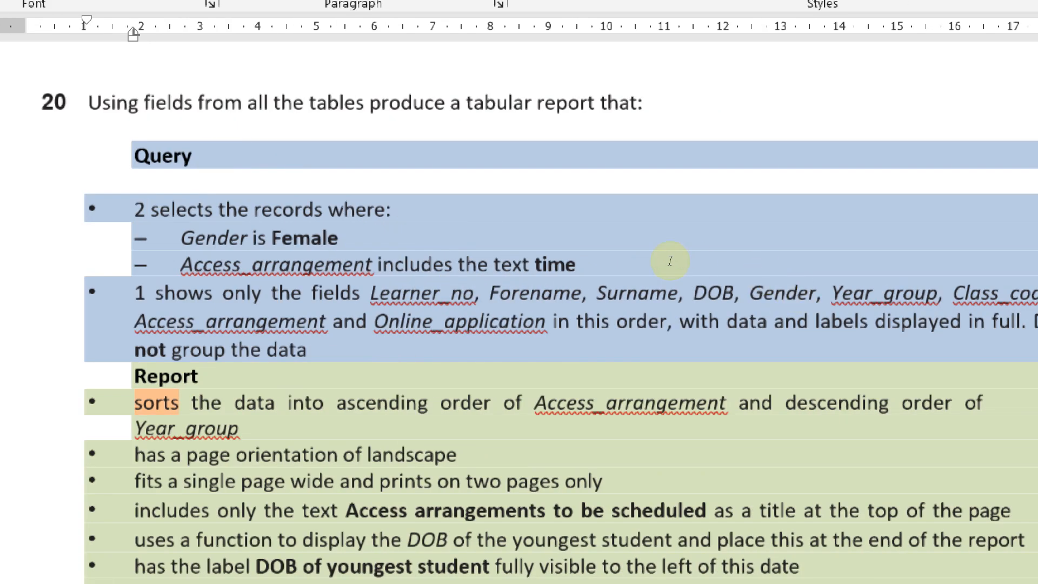
{"action": "key", "text": "alt+Tab"}
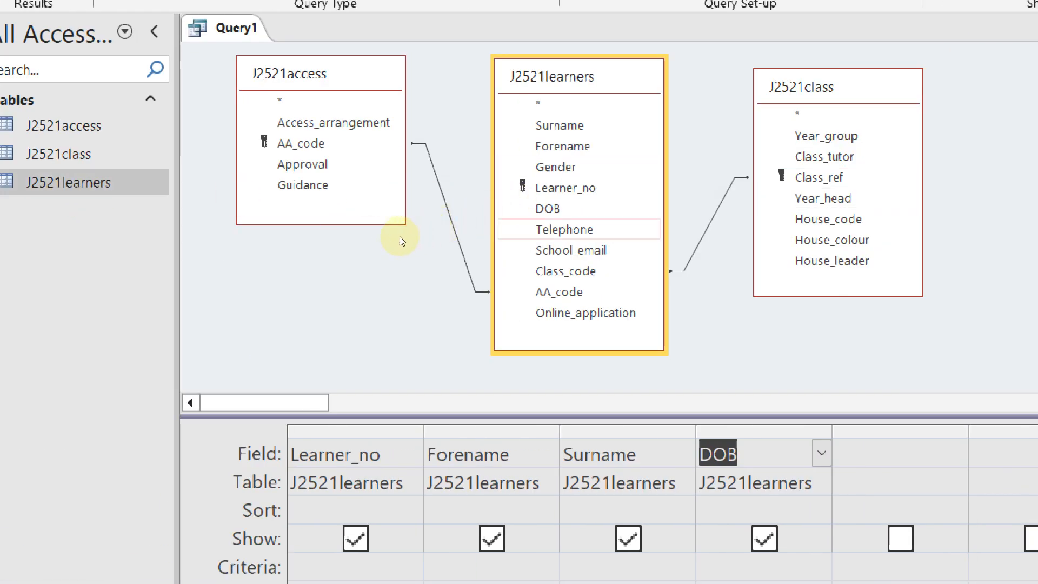
{"action": "double_click", "coordinate": [372, 195]}
{"action": "key", "text": "alt+Tab"}
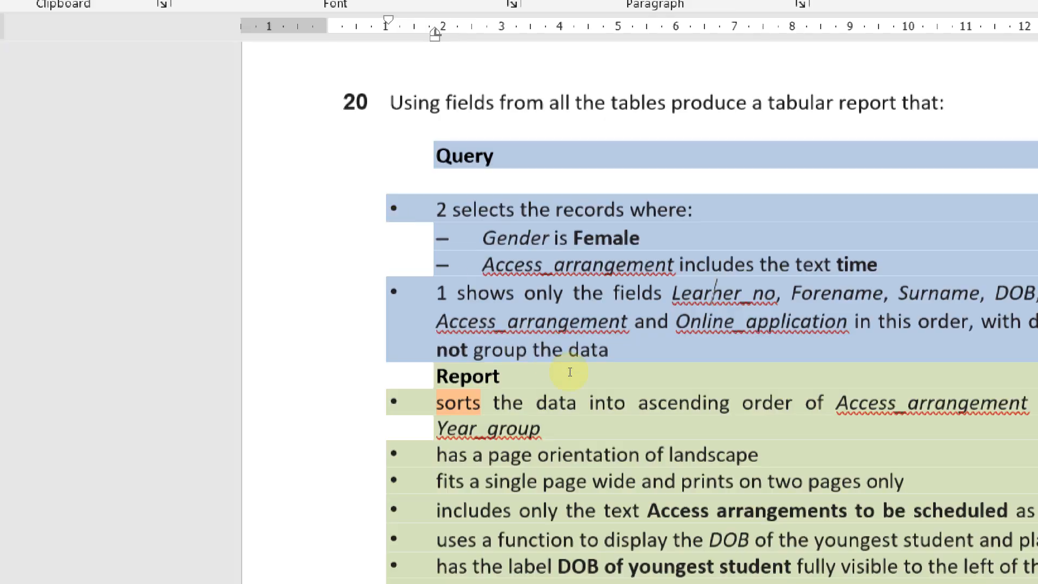
{"action": "key", "text": "alt+Tab"}
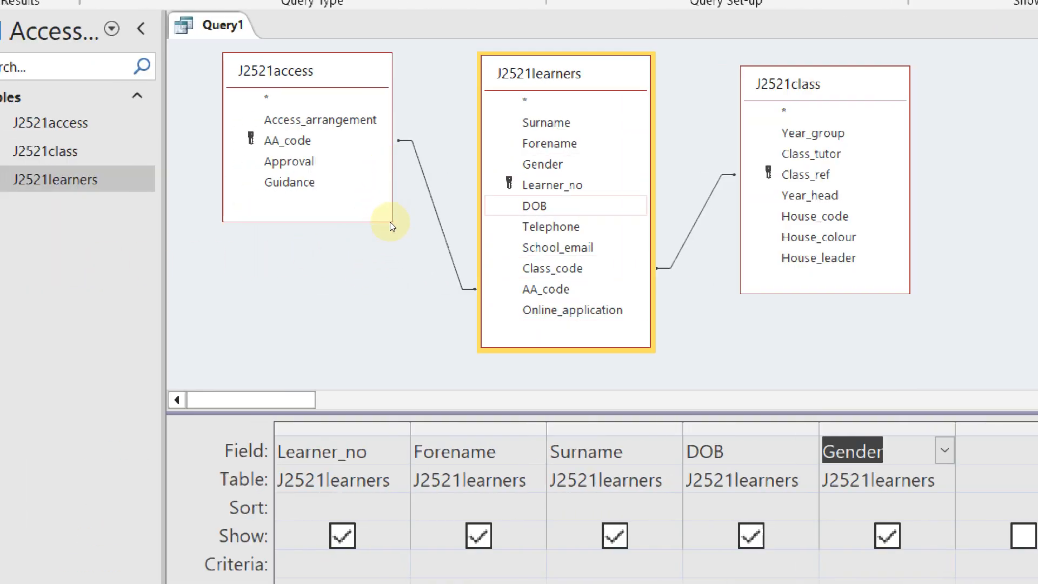
Add Year_group, Class_code, Access_arrangement and Online_application to the grid, then select Gender's criteria cell
{"action": "left_click", "coordinate": [523, 166]}
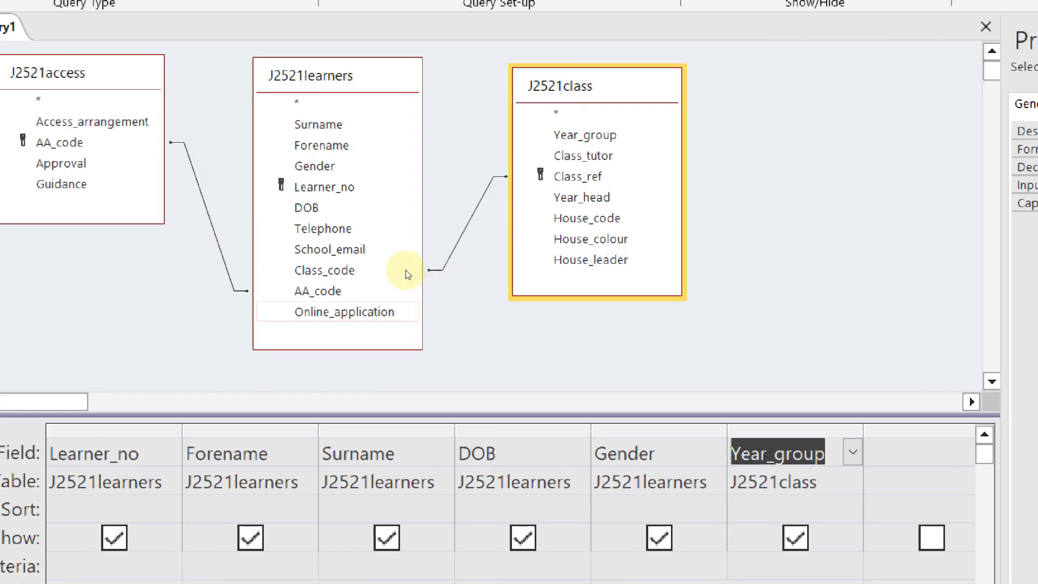
{"action": "double_click", "coordinate": [370, 268]}
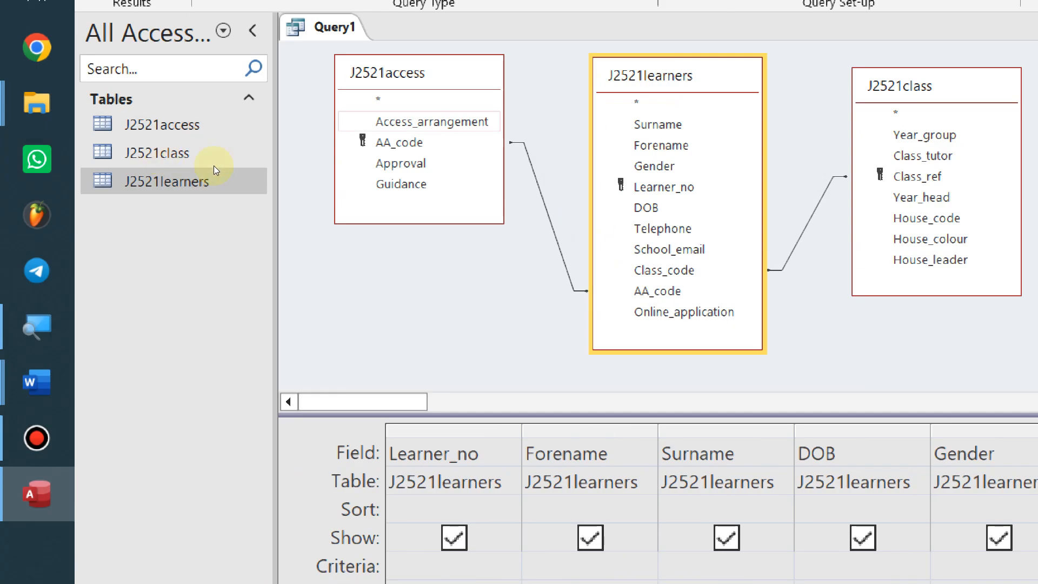
{"action": "double_click", "coordinate": [217, 169]}
{"action": "double_click", "coordinate": [231, 164]}
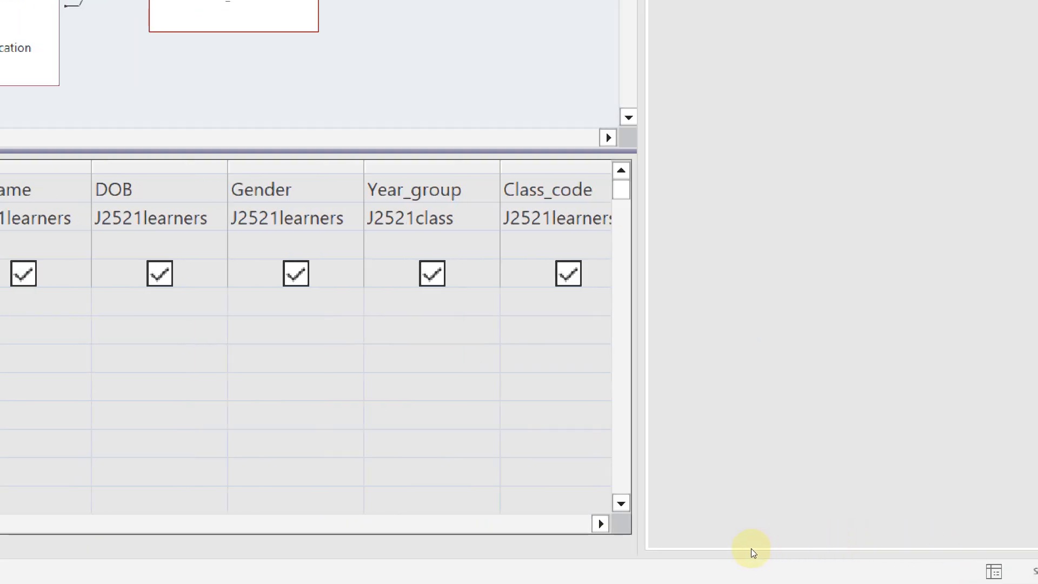
{"action": "key", "text": "Tab"}
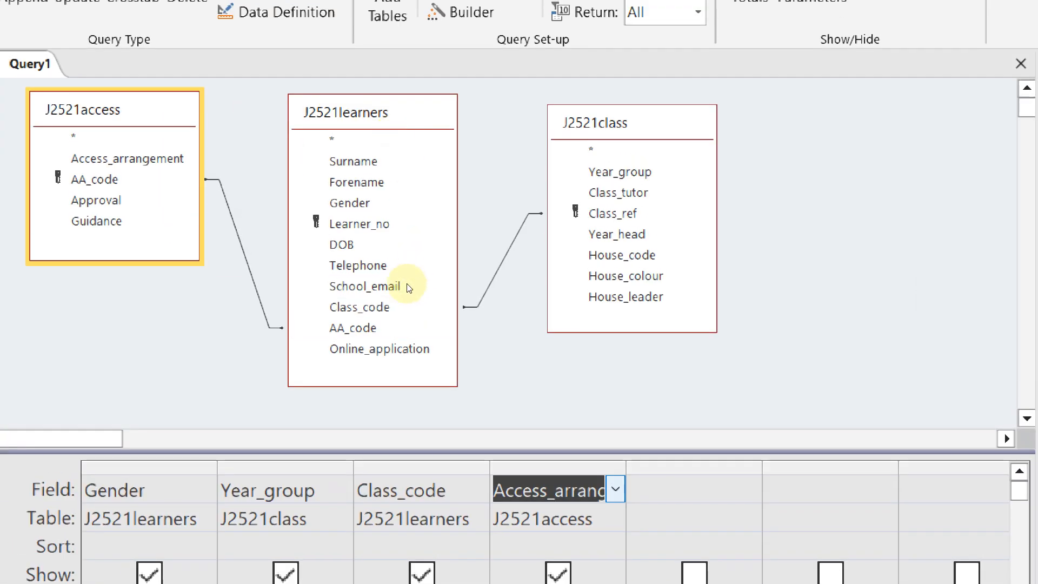
{"action": "double_click", "coordinate": [379, 348]}
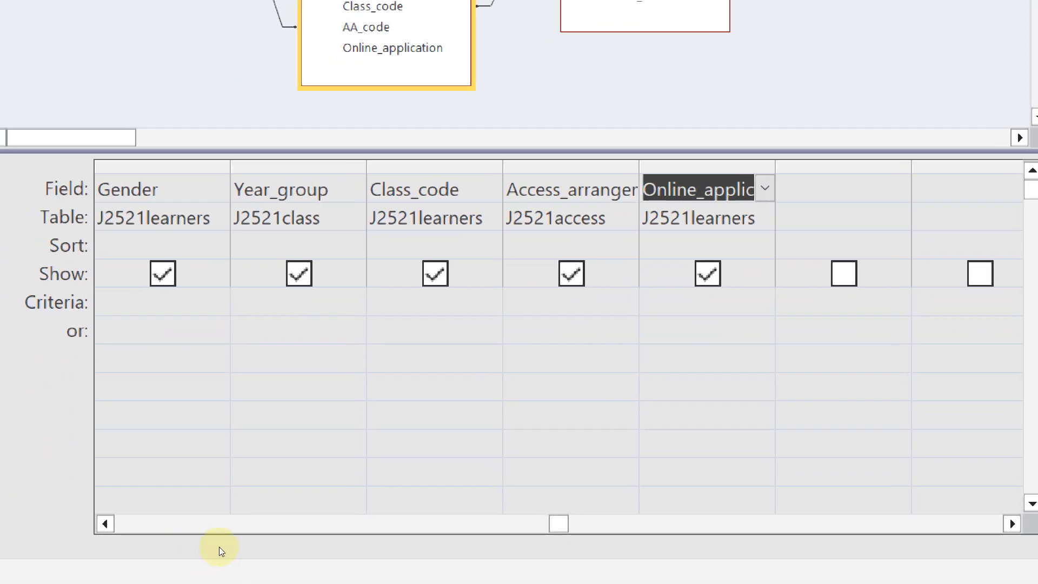
{"action": "scroll", "coordinate": [228, 552], "scroll_direction": "left", "scroll_amount": 4}
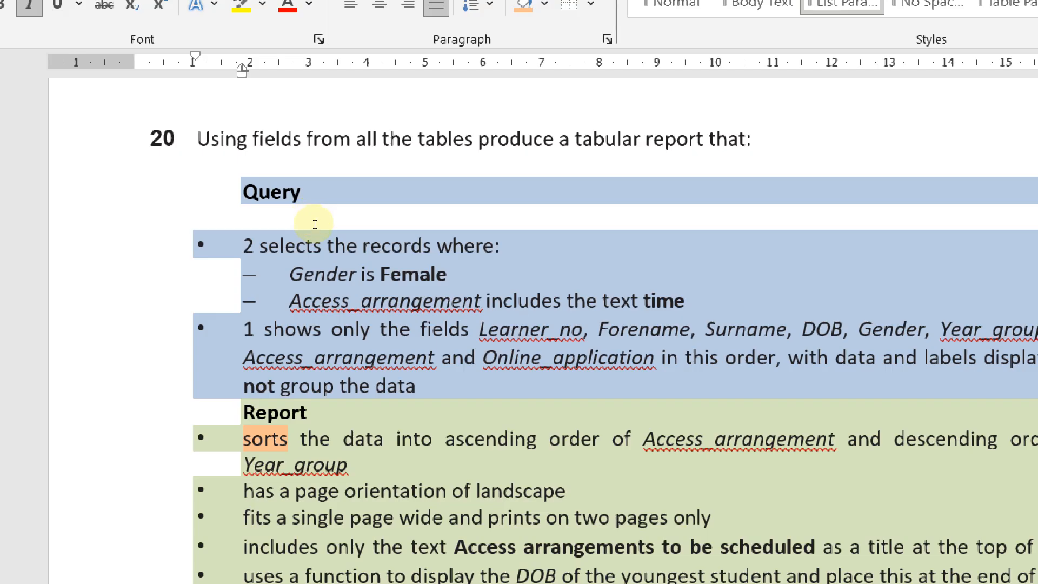
{"action": "left_click_drag", "start_coordinate": [335, 238], "coordinate": [442, 246]}
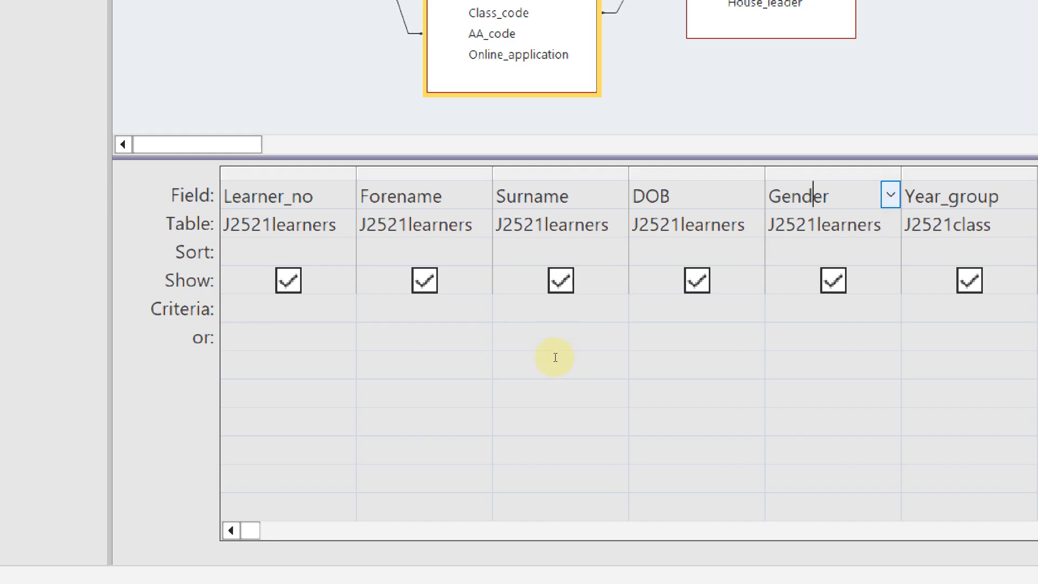
{"action": "left_click", "coordinate": [549, 427]}
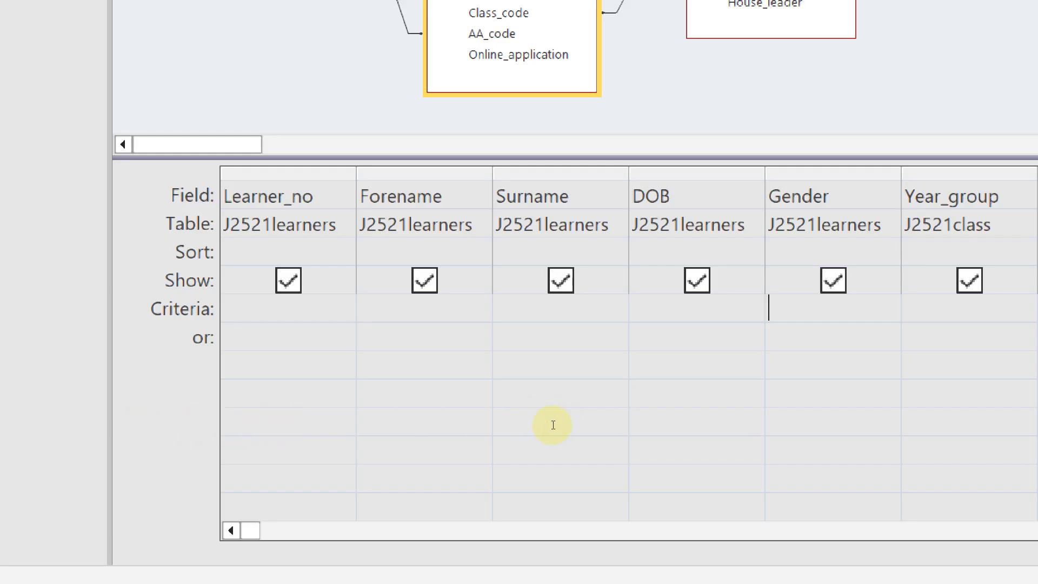
Enter Female as the Gender criterion, checking it against the task sheet
{"action": "key", "text": "alt+Tab"}
{"action": "scroll", "coordinate": [540, 431], "scroll_direction": "up", "scroll_amount": 3}
{"action": "key", "text": "alt+Tab"}
{"action": "type", "text": "Female"}
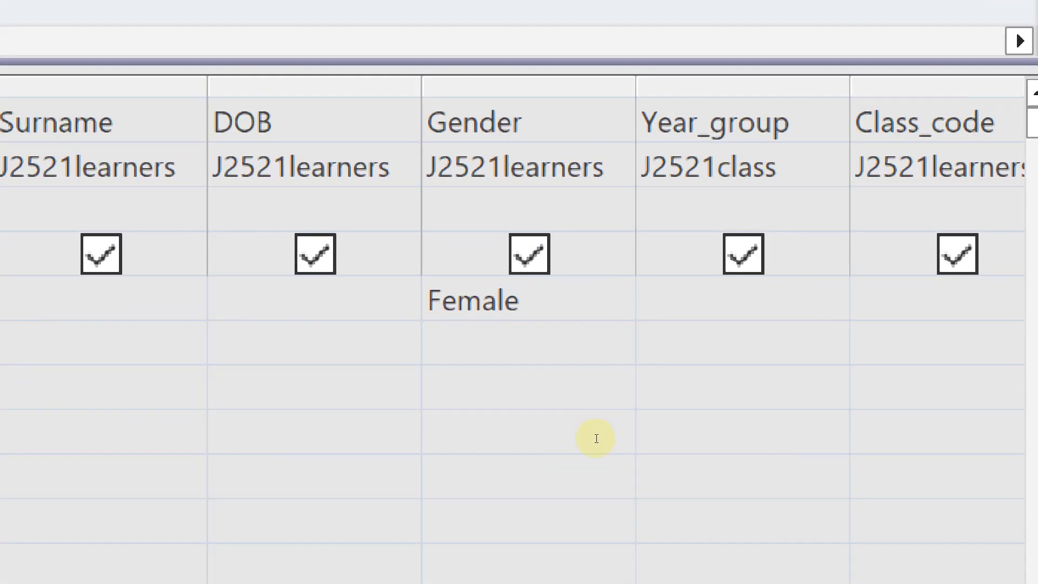
{"action": "key", "text": "Tab"}
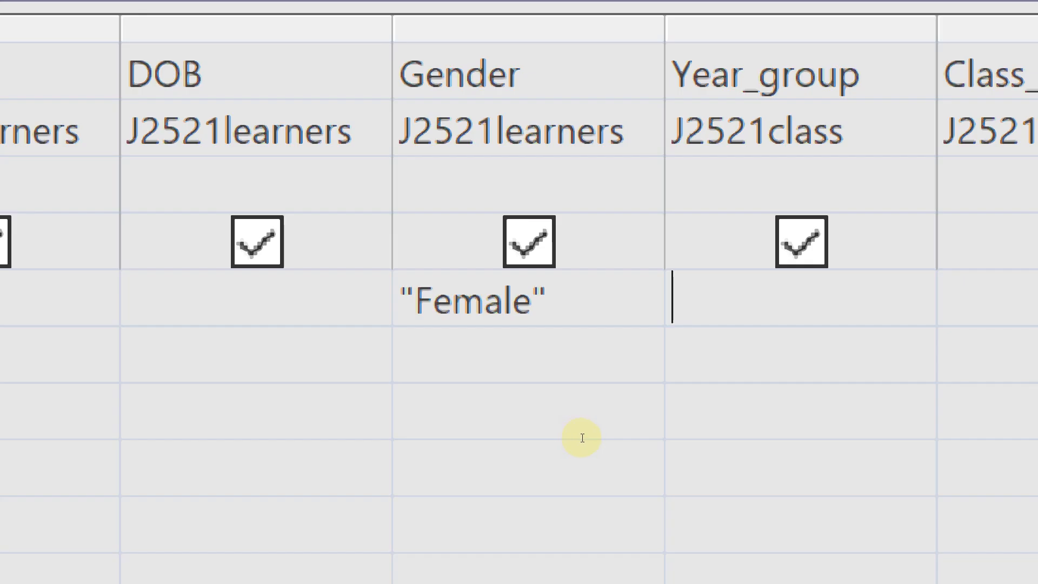
{"action": "key", "text": "alt+Tab"}
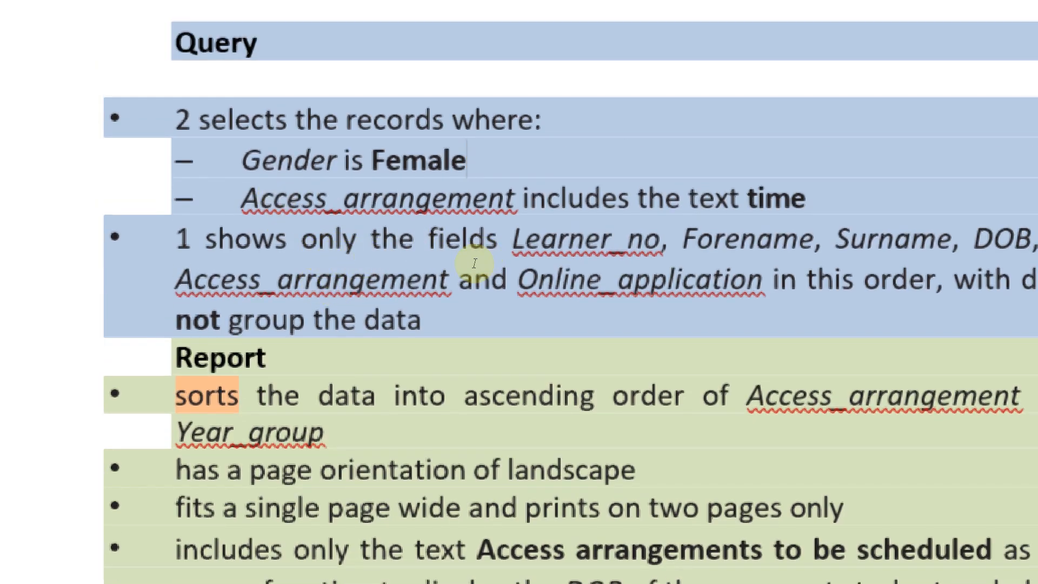
{"action": "key", "text": "alt+Tab"}
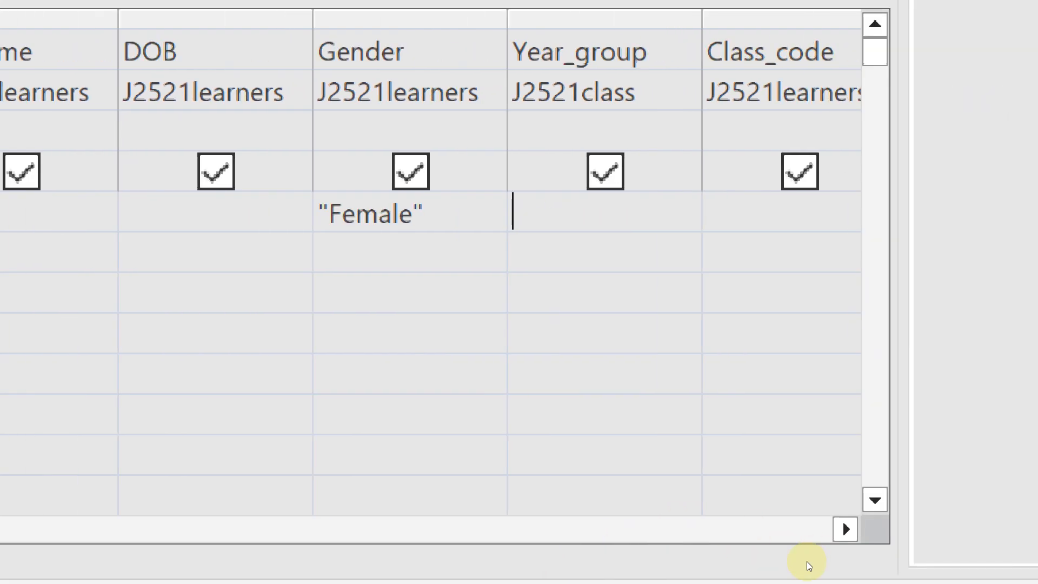
{"action": "scroll", "coordinate": [747, 554], "scroll_direction": "right", "scroll_amount": 3}
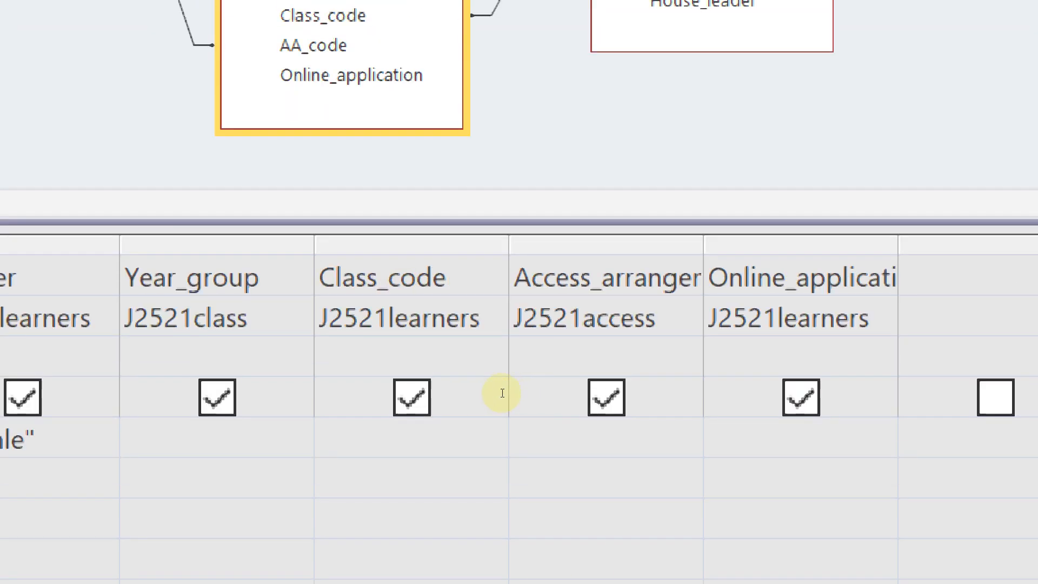
Widen the Access_arrangement column and enter *time* as its criterion
{"action": "double_click", "coordinate": [530, 347]}
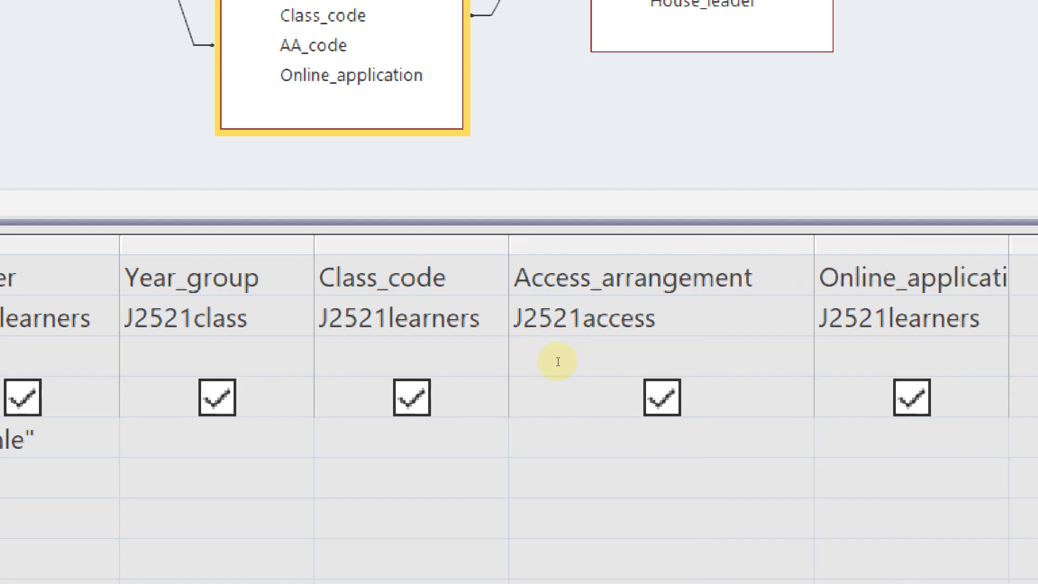
{"action": "left_click", "coordinate": [503, 421]}
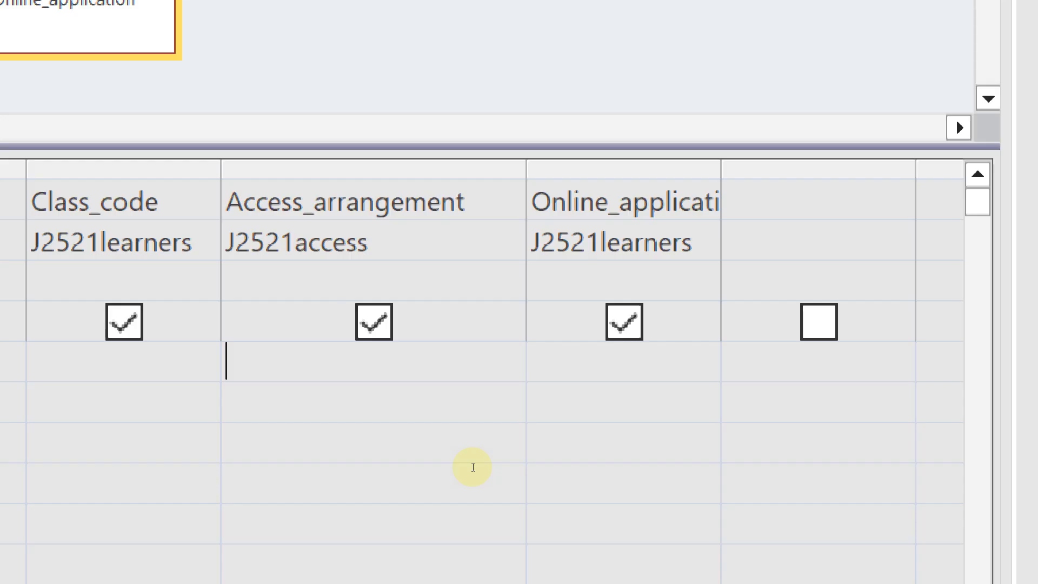
{"action": "type", "text": "*time*"}
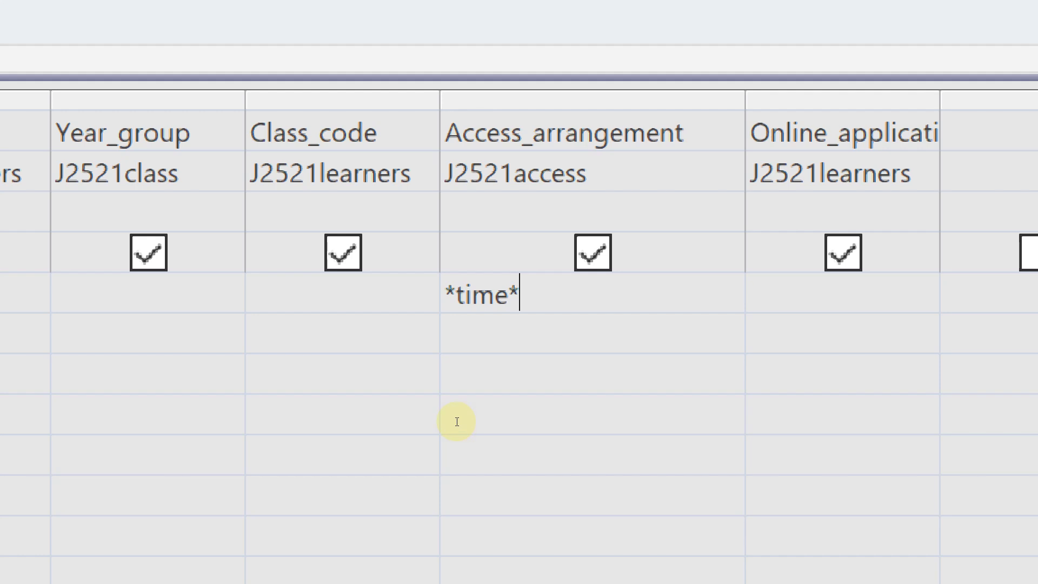
{"action": "key", "text": "Home"}
{"action": "key", "text": "Insert"}
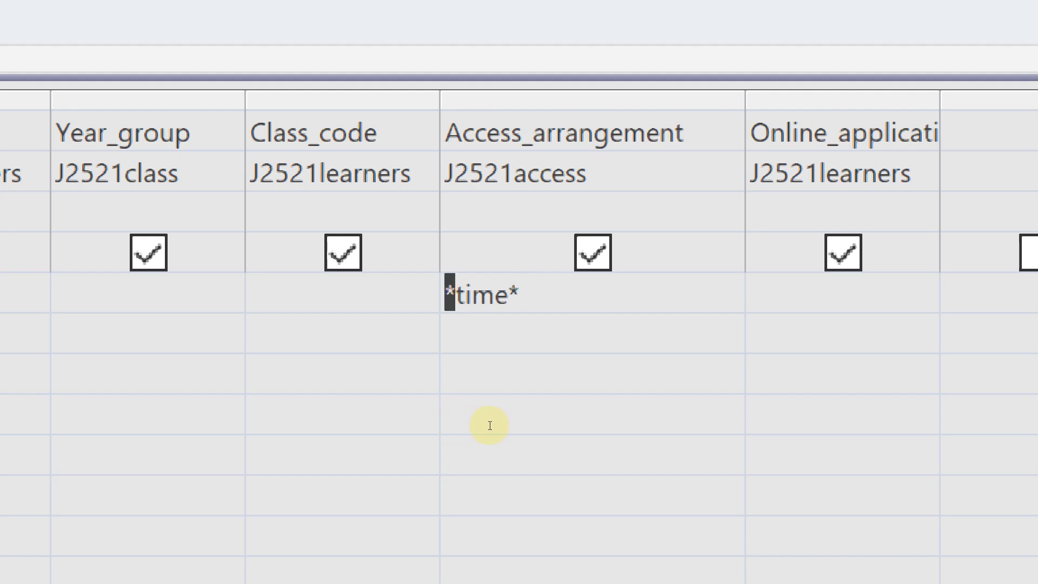
{"action": "key", "text": "End"}
{"action": "key", "text": "Home"}
{"action": "key", "text": "shift+Right"}
{"action": "key", "text": "End"}
{"action": "key", "text": "shift+Left"}
{"action": "key", "text": "shift+Tab"}
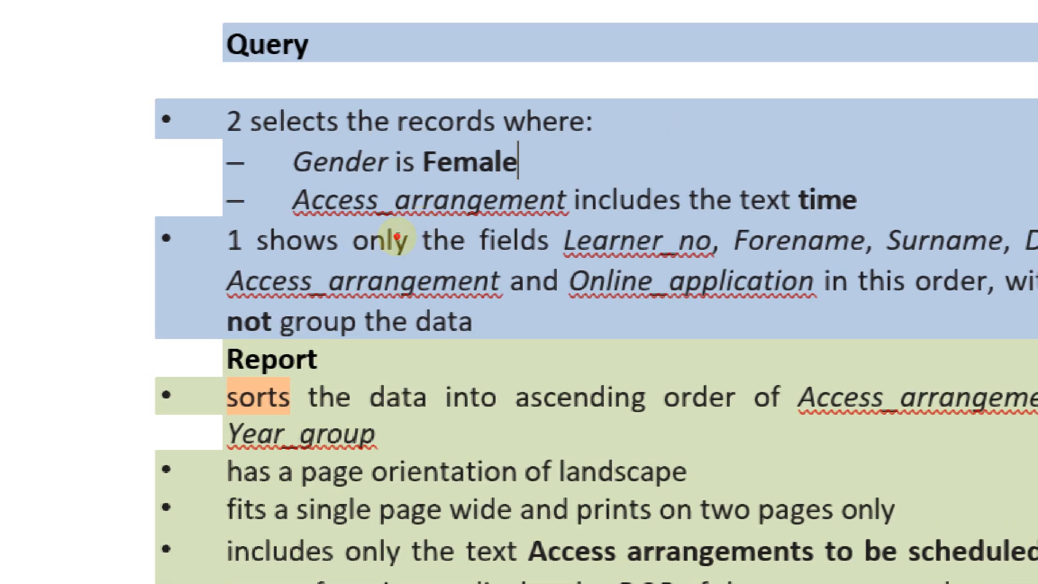
Save Query1 under the name 'step 20 query'
{"action": "left_click", "coordinate": [528, 245]}
{"action": "left_click", "coordinate": [529, 246]}
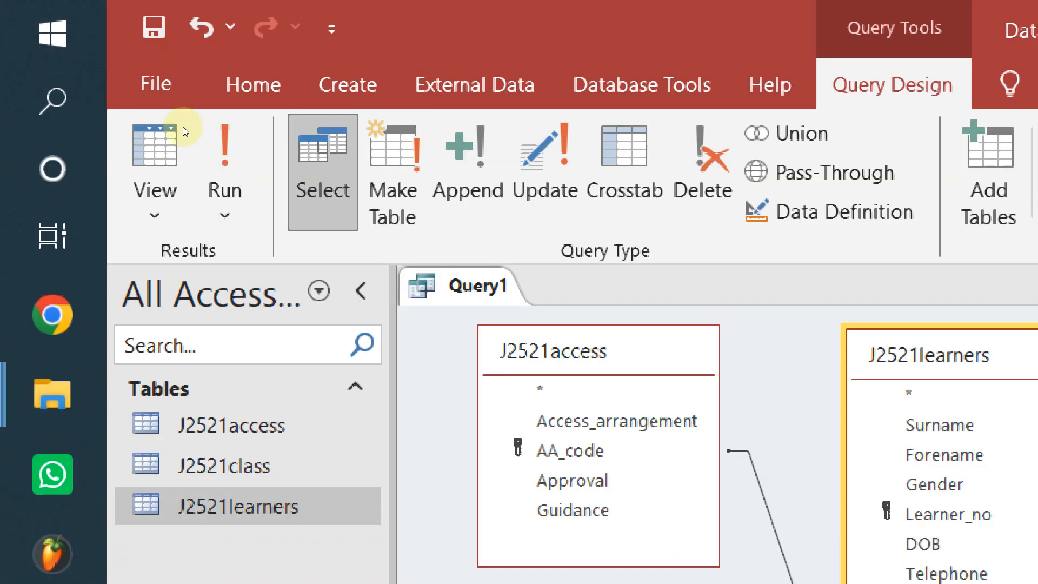
{"action": "right_click", "coordinate": [184, 114]}
{"action": "key", "text": "Down"}
{"action": "key", "text": "Return"}
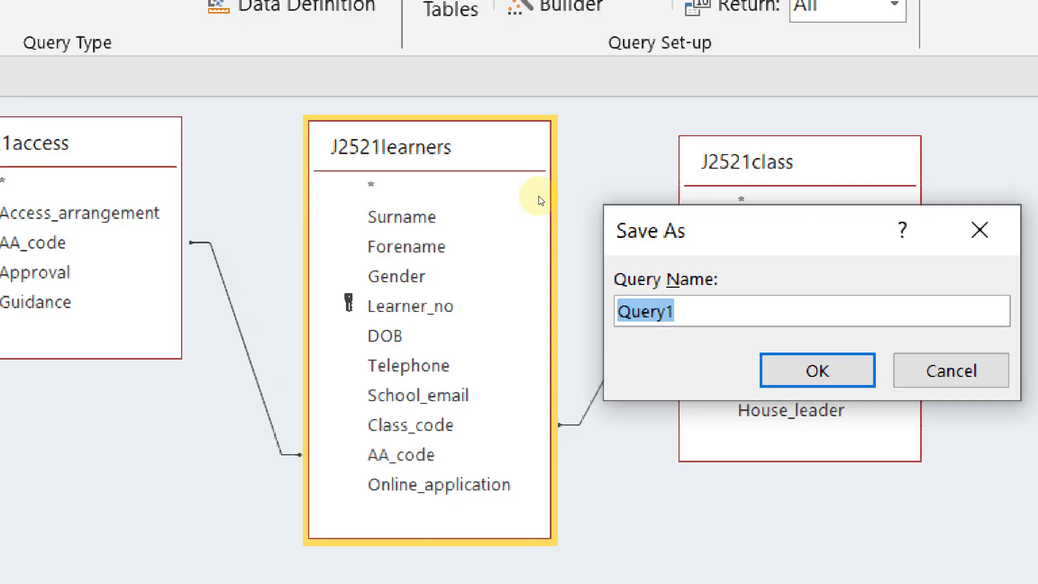
{"action": "type", "text": "step 20 "}
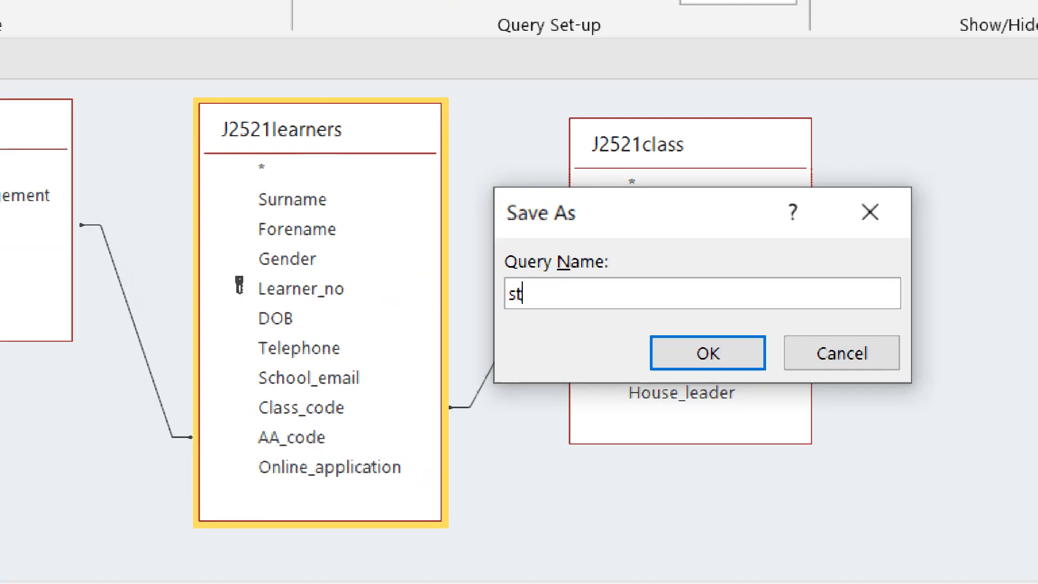
{"action": "type", "text": "qier"}
{"action": "key", "text": "BackSpace"}
{"action": "key", "text": "BackSpace"}
{"action": "key", "text": "BackSpace"}
{"action": "type", "text": "e"}
{"action": "key", "text": "BackSpace"}
{"action": "type", "text": "uery"}
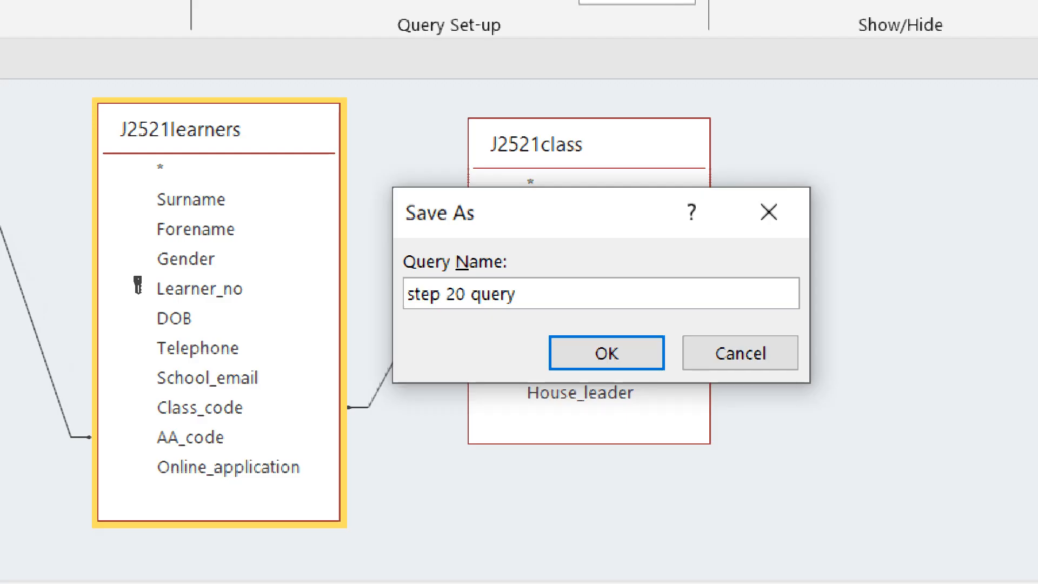
{"action": "key", "text": "Return"}
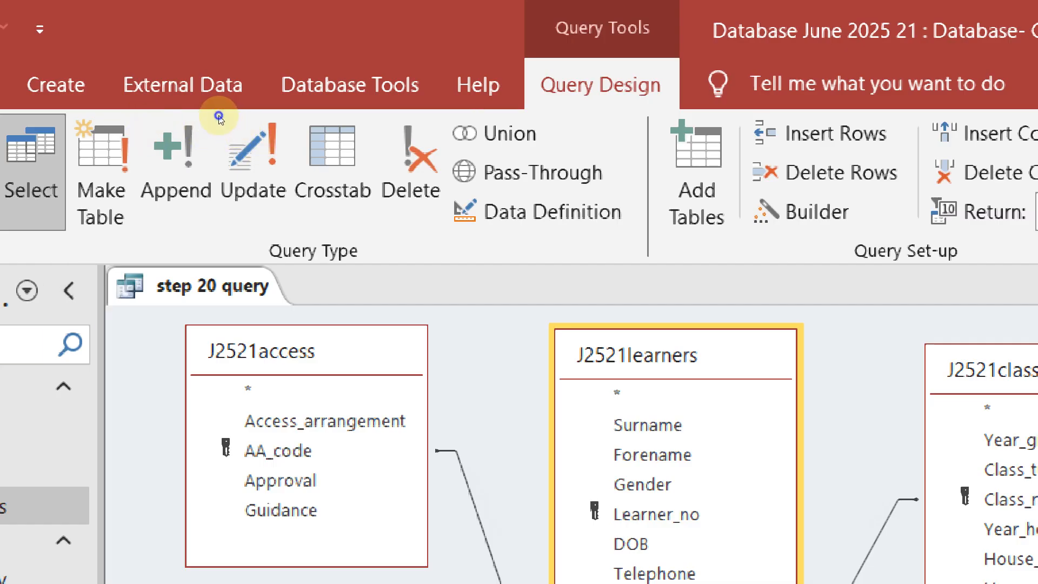
Switch step 20 query to Datasheet View to show its results
{"action": "right_click", "coordinate": [216, 125]}
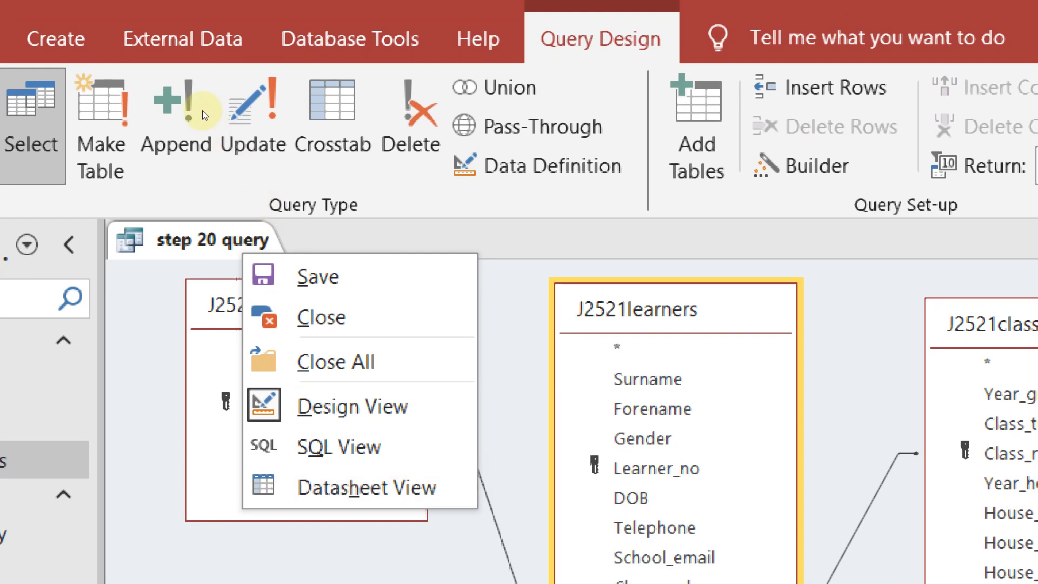
{"action": "key", "text": "Up"}
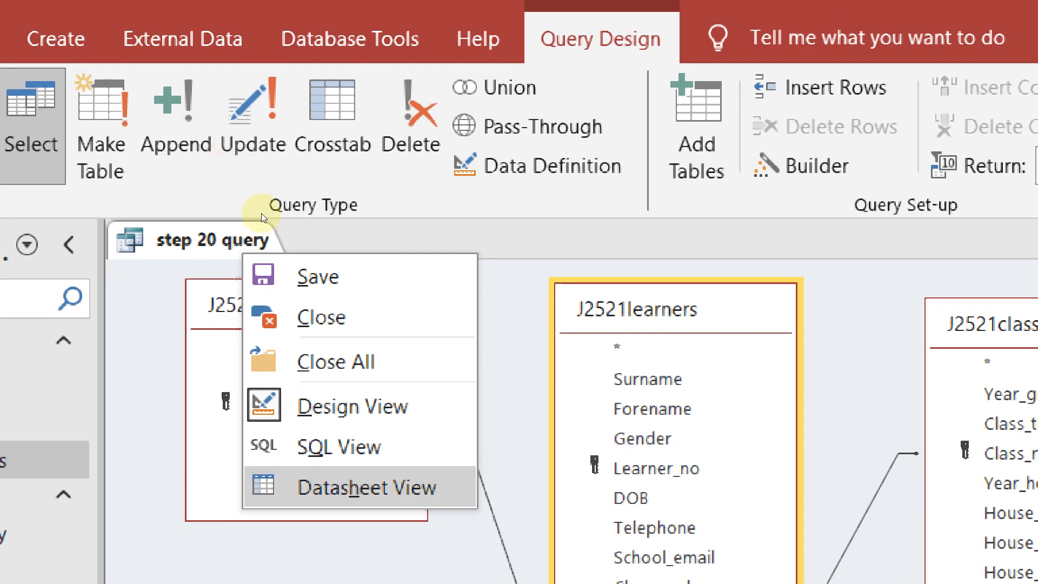
{"action": "key", "text": "Return"}
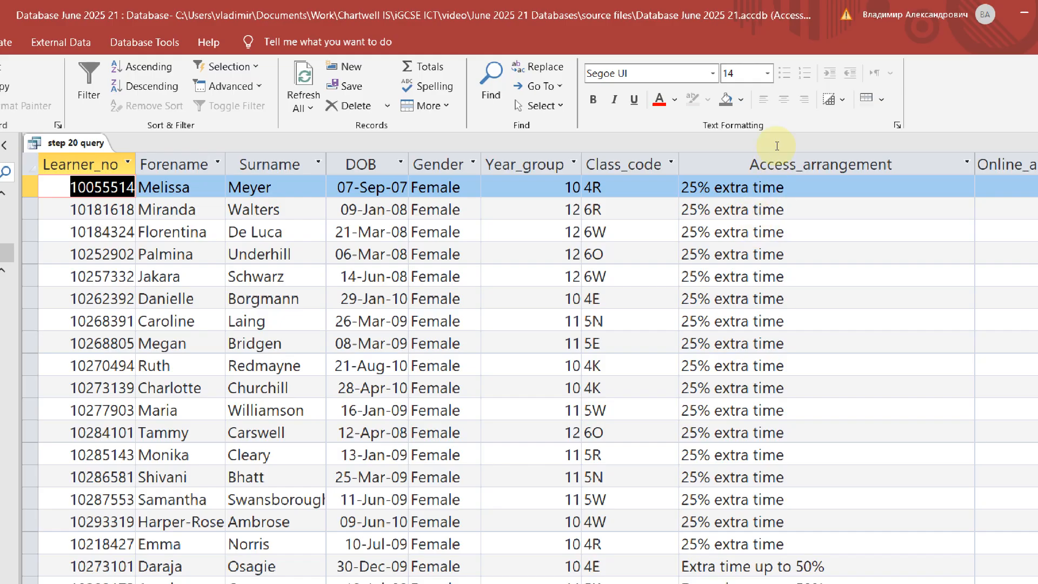
Highlight 'time' in several Access_arrangement values to confirm the filter works
{"action": "left_click_drag", "start_coordinate": [772, 149], "coordinate": [742, 148]}
{"action": "left_click", "coordinate": [746, 210]}
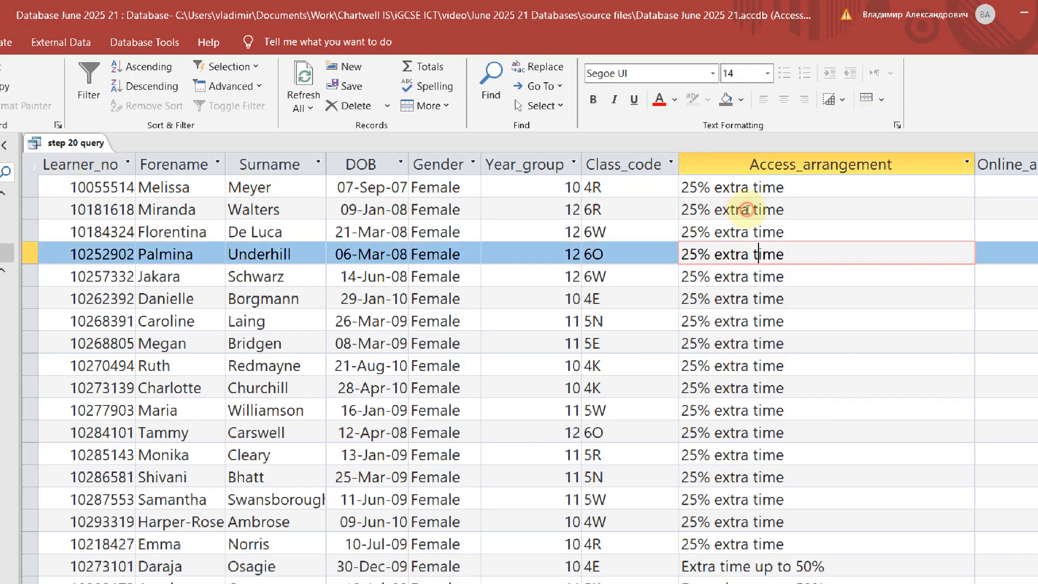
{"action": "scroll", "coordinate": [747, 210], "scroll_direction": "down", "scroll_amount": 4}
{"action": "left_click_drag", "start_coordinate": [714, 237], "coordinate": [753, 238]}
{"action": "mouse_move", "coordinate": [712, 328]}
{"action": "left_mouse_down"}
{"action": "mouse_move", "coordinate": [682, 326]}
{"action": "mouse_move", "coordinate": [716, 309]}
{"action": "left_mouse_up"}
{"action": "scroll", "coordinate": [729, 319], "scroll_direction": "down", "scroll_amount": 5}
{"action": "scroll", "coordinate": [748, 306], "scroll_direction": "up", "scroll_amount": 1}
{"action": "scroll", "coordinate": [748, 306], "scroll_direction": "up", "scroll_amount": 9}
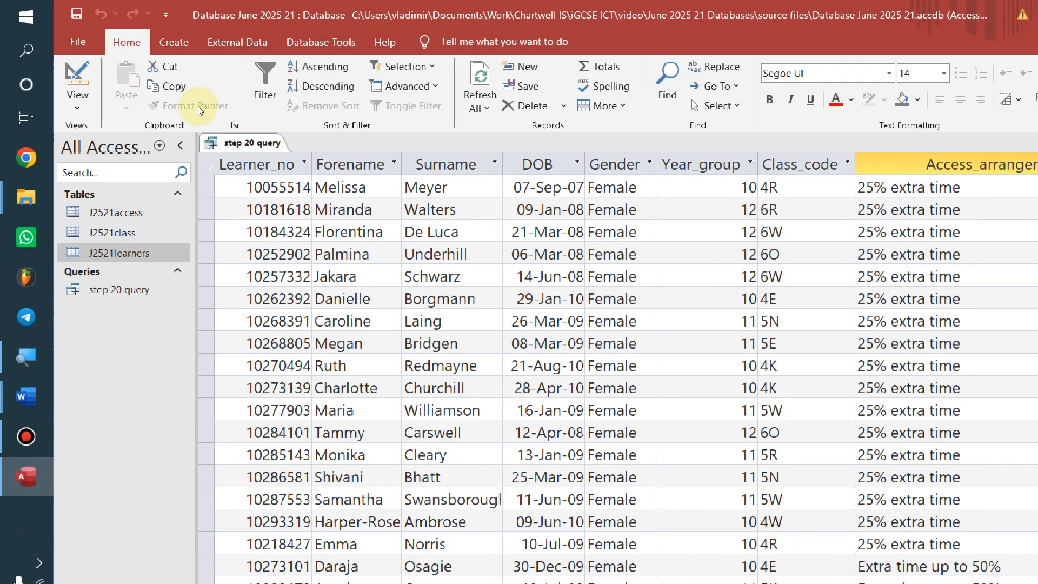
Read task 20's report requirements in Word, then launch the Report Wizard from Create
{"action": "right_click", "coordinate": [11, 84]}
{"action": "key", "text": "Escape"}
{"action": "key", "text": "alt+Tab"}
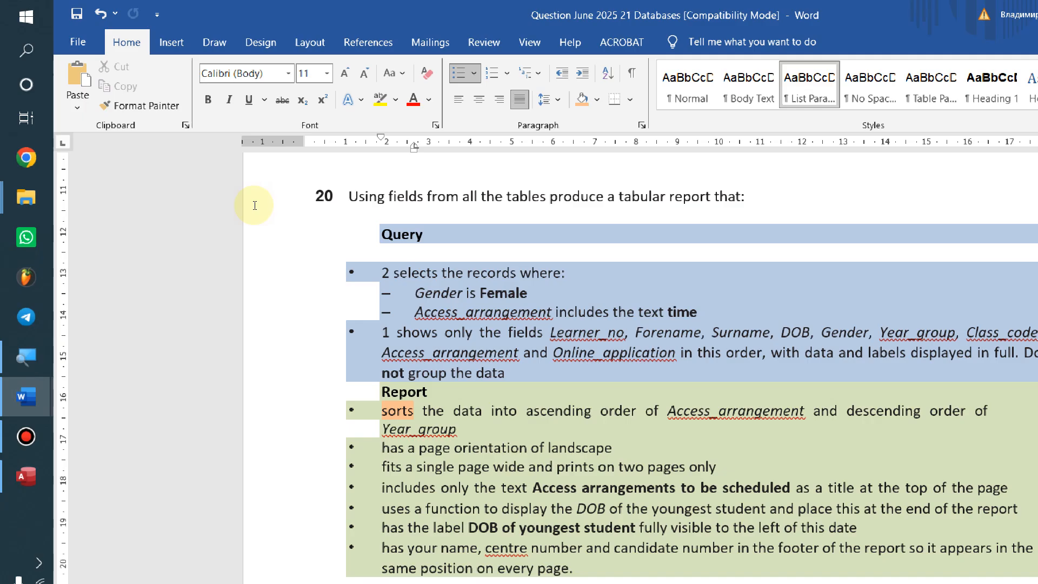
{"action": "scroll", "coordinate": [431, 313], "scroll_direction": "down", "scroll_amount": 3}
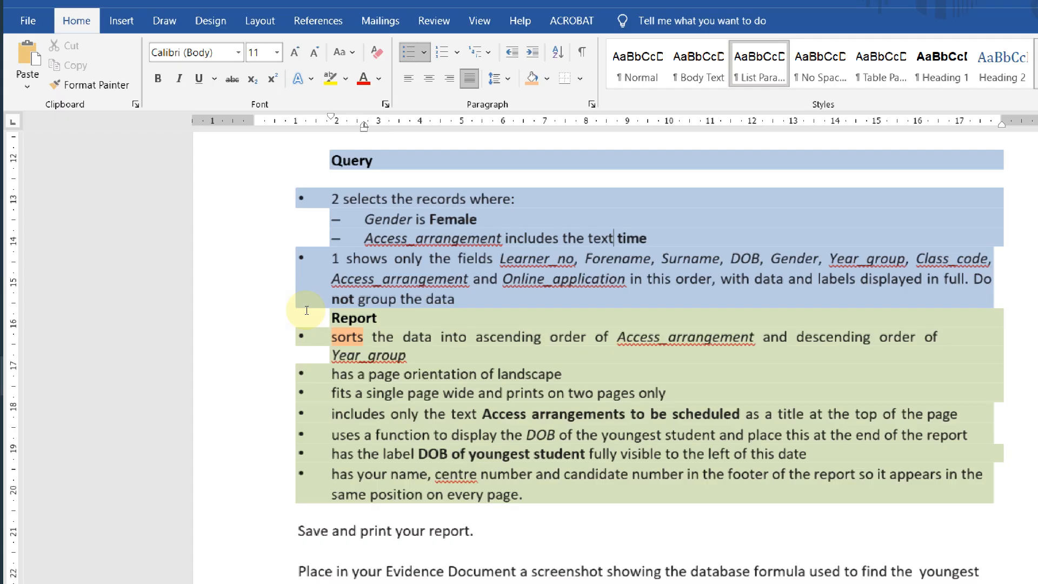
{"action": "left_click", "coordinate": [306, 287]}
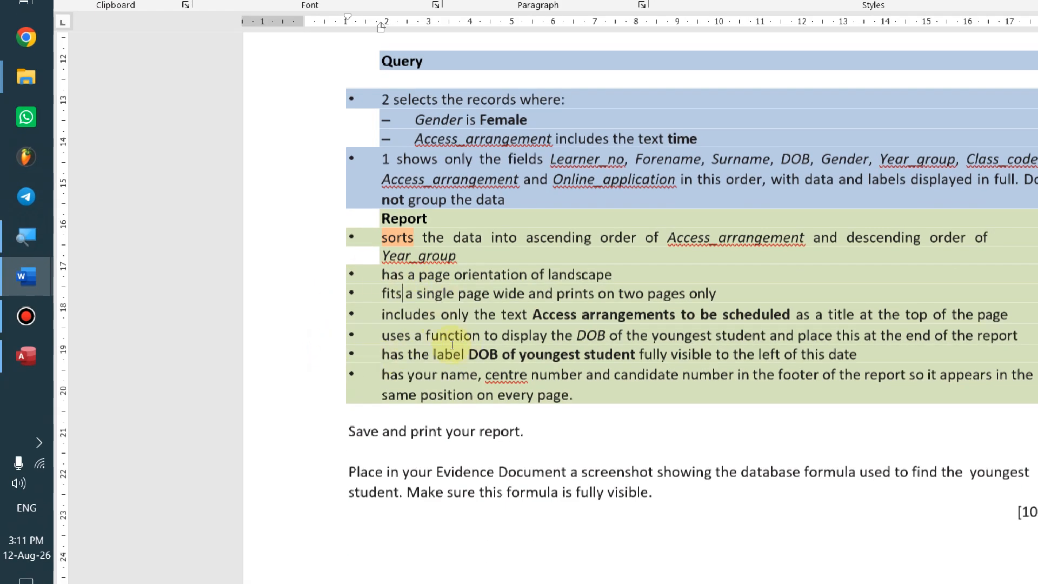
{"action": "key", "text": "alt+Tab"}
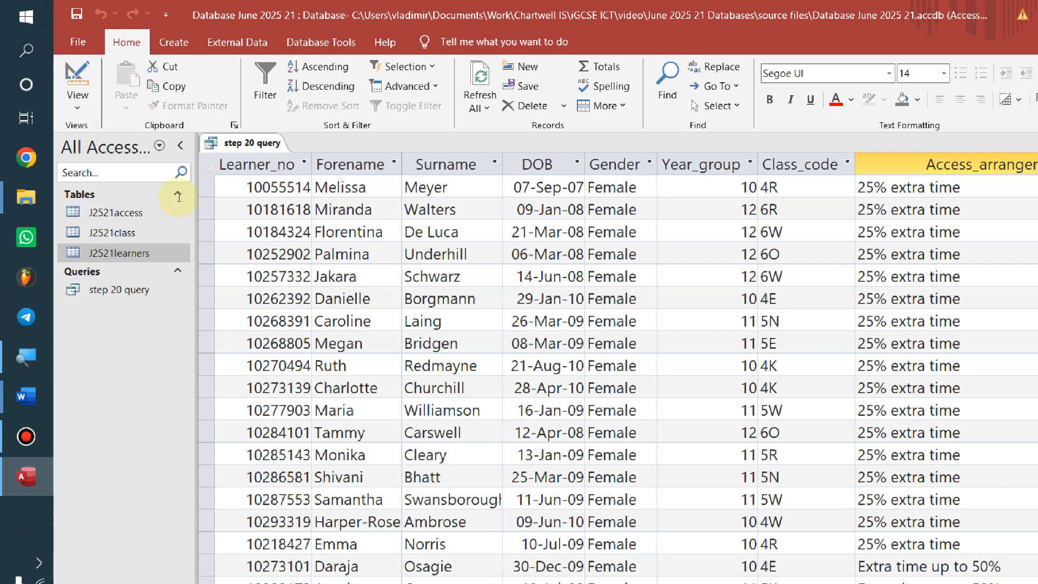
{"action": "key", "text": "alt+Tab"}
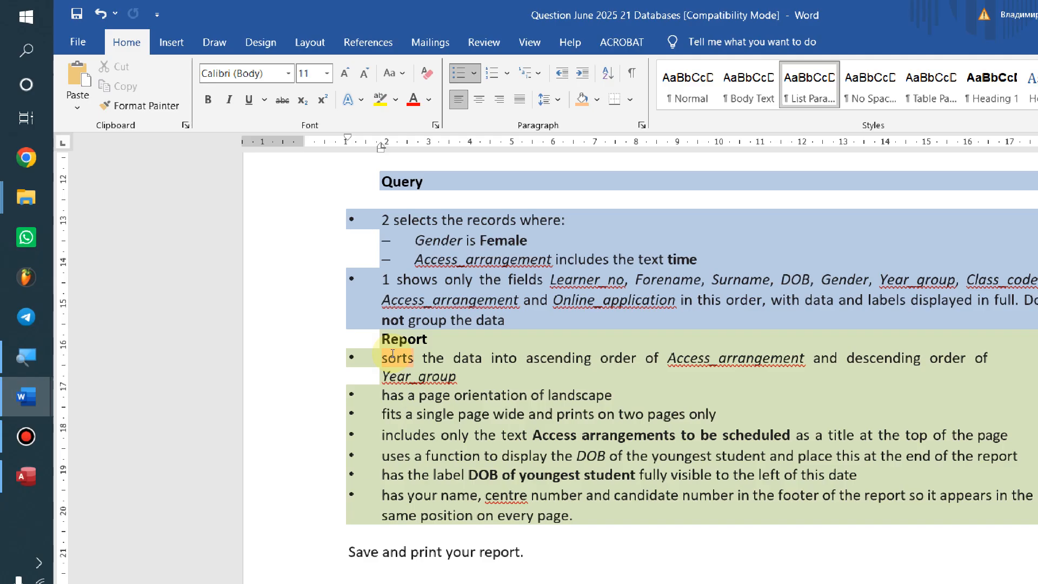
{"action": "key", "text": "alt+Tab"}
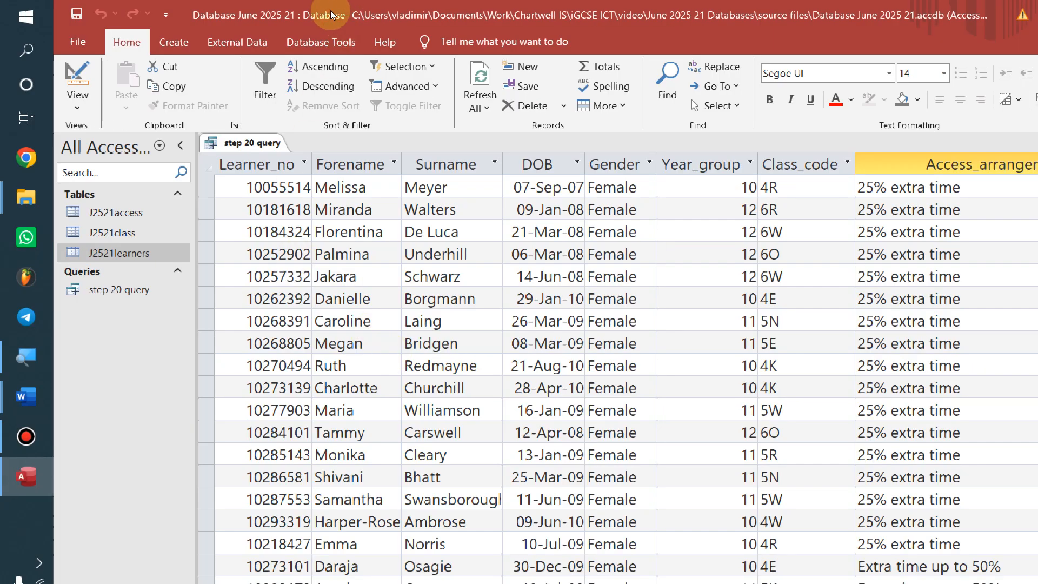
{"action": "left_click", "coordinate": [171, 43]}
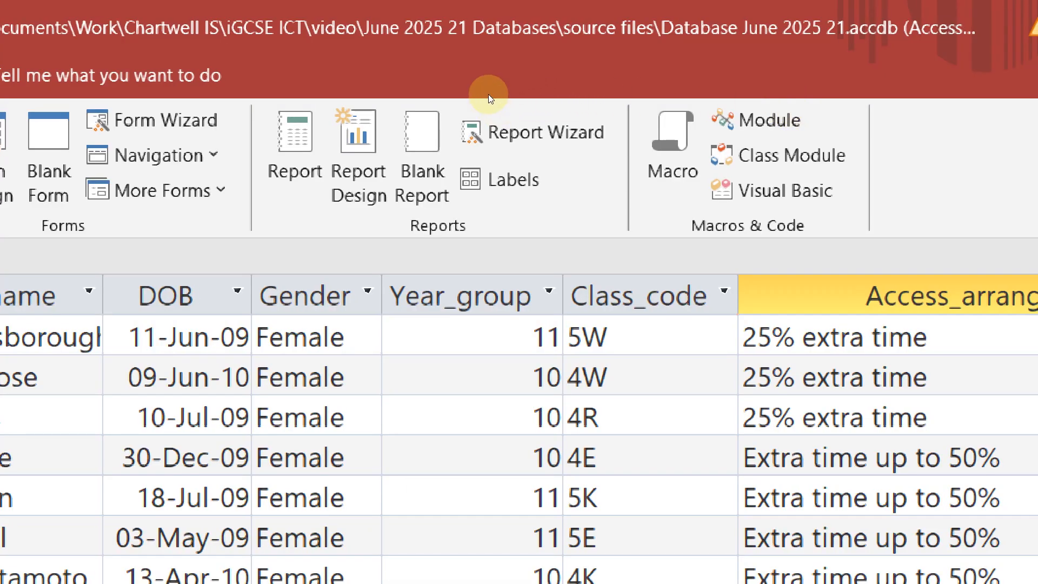
{"action": "left_click", "coordinate": [583, 113]}
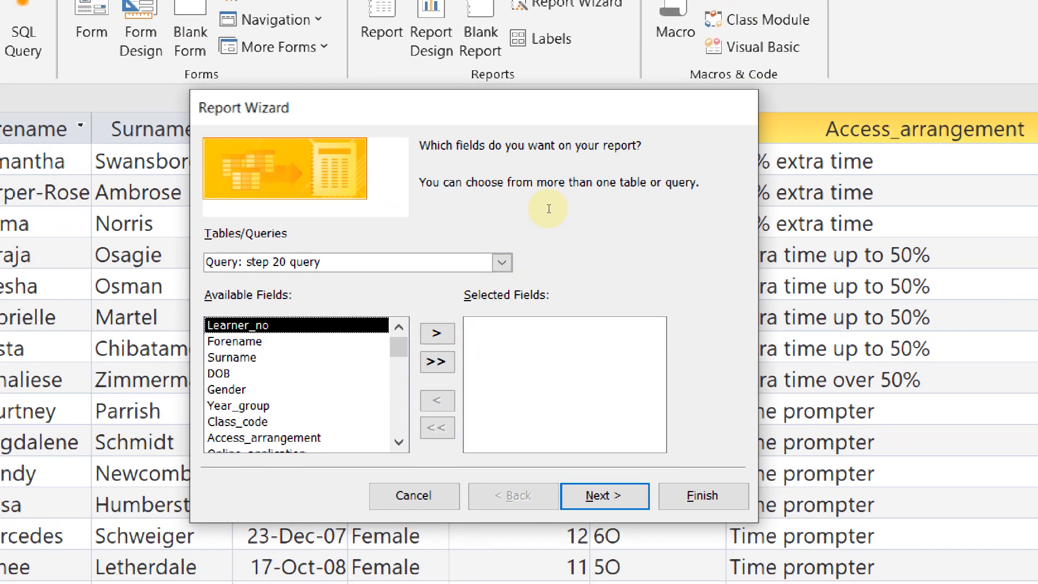
Choose 'Query: step 20 query' as the Report Wizard's data source
{"action": "key", "text": "alt+t"}
{"action": "key", "text": "alt+Down"}
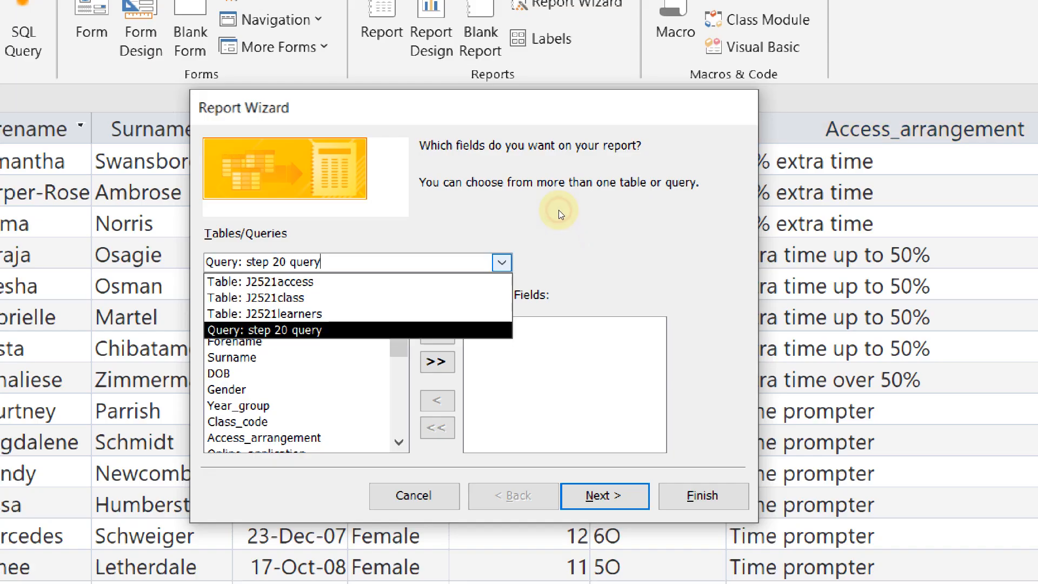
{"action": "key", "text": "Up"}
{"action": "key", "text": "Up"}
{"action": "key", "text": "Up"}
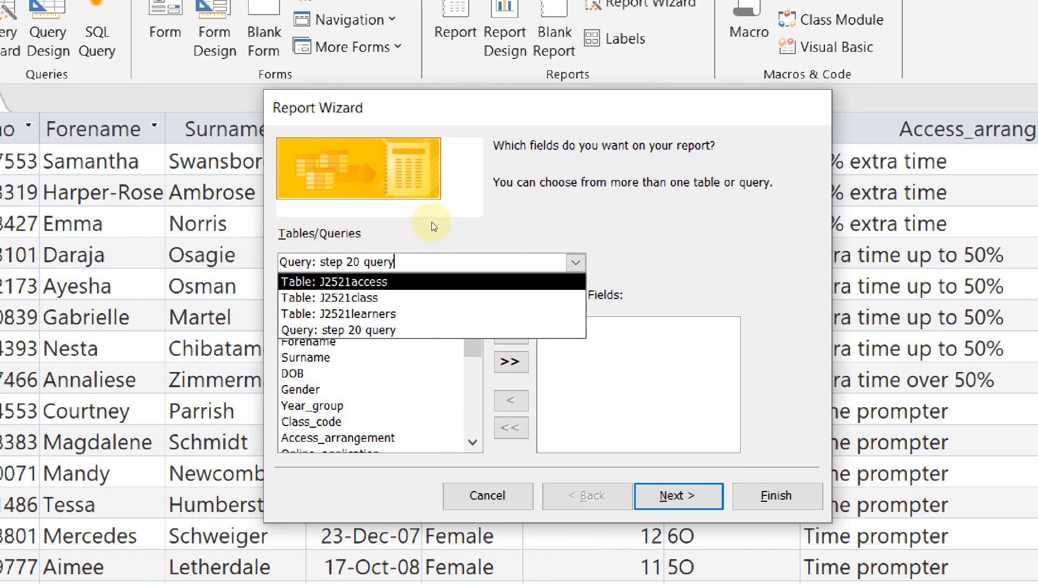
{"action": "key", "text": "Down"}
{"action": "key", "text": "Down"}
{"action": "key", "text": "Down"}
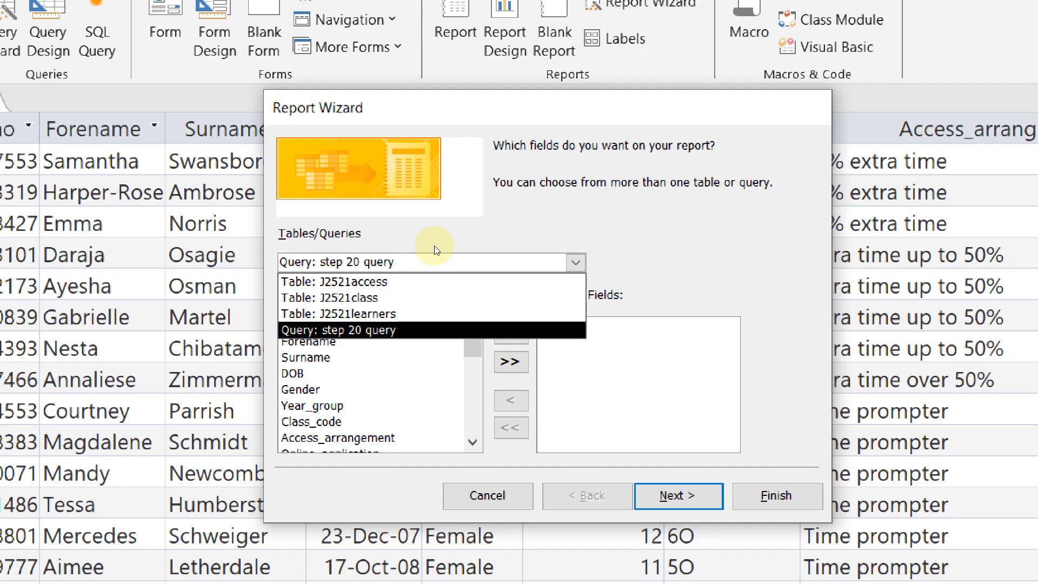
{"action": "key", "text": "Return"}
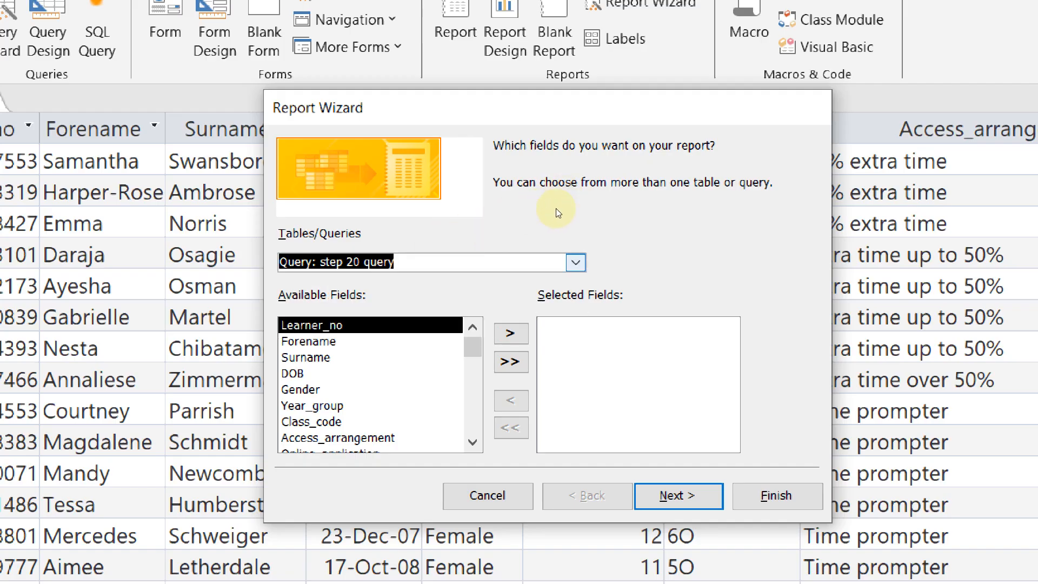
{"action": "key", "text": "alt+Down"}
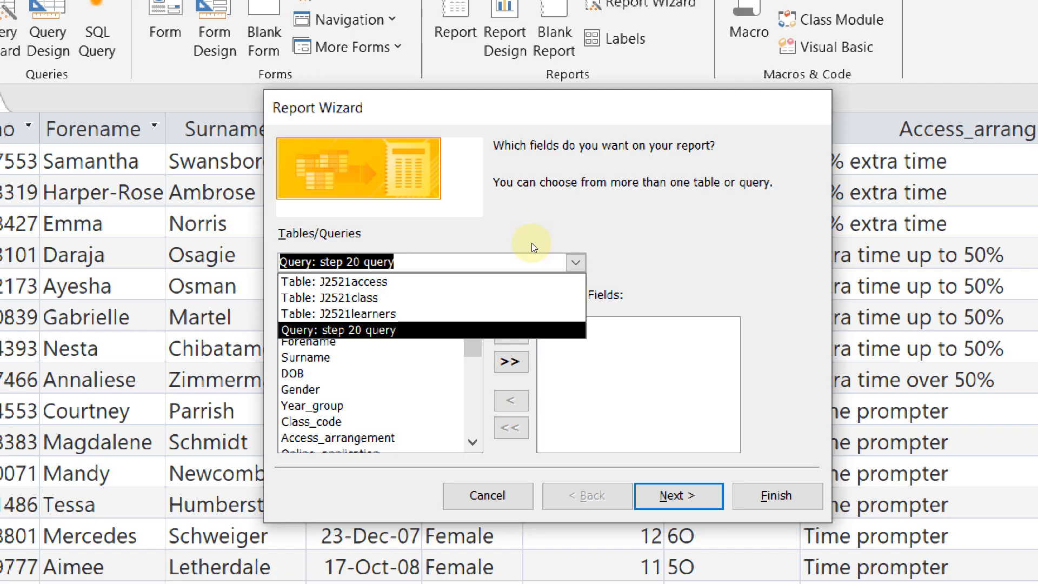
{"action": "key", "text": "Return"}
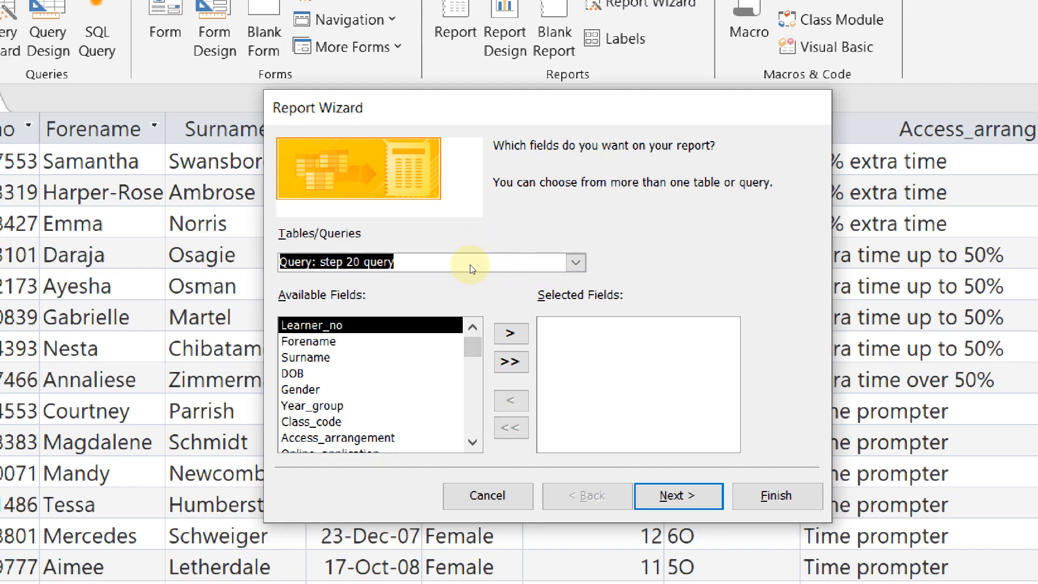
{"action": "scroll", "coordinate": [440, 272], "scroll_direction": "down", "scroll_amount": 1}
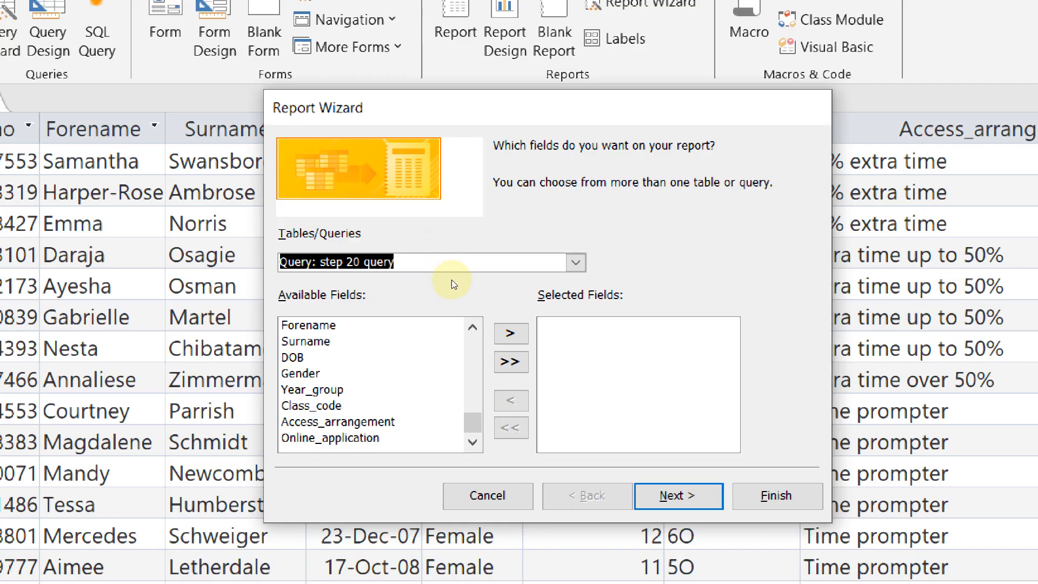
{"action": "scroll", "coordinate": [426, 283], "scroll_direction": "up", "scroll_amount": 1}
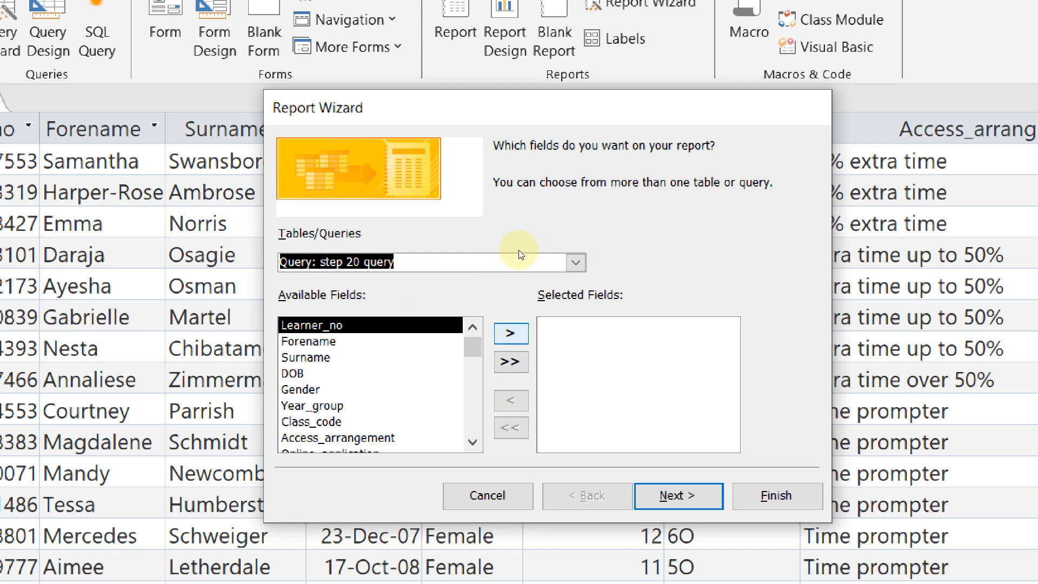
Add Learner_no, Forename and then all remaining fields to the report, and go to Next
{"action": "left_click", "coordinate": [511, 333]}
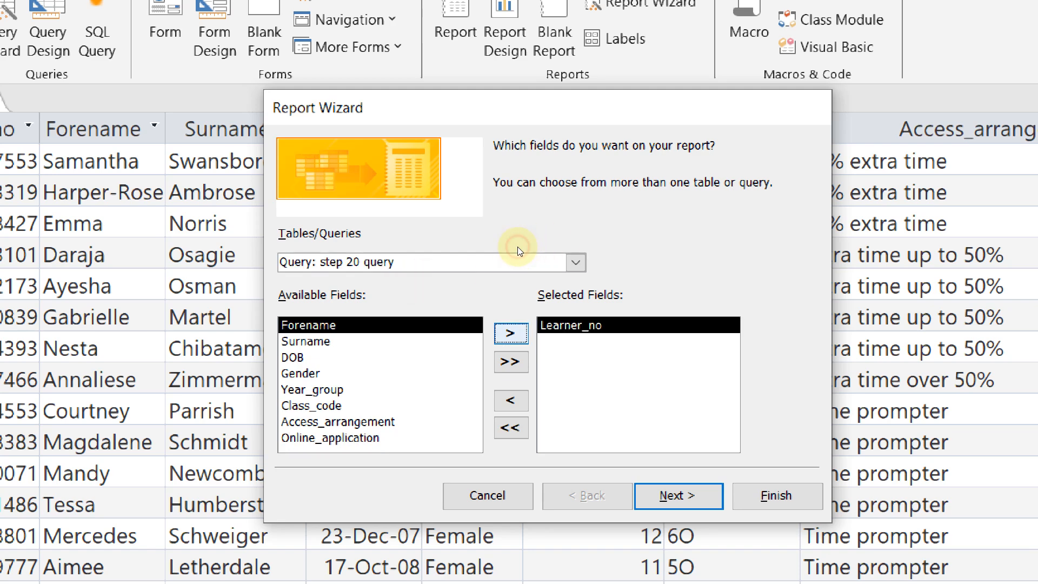
{"action": "left_click", "coordinate": [511, 334]}
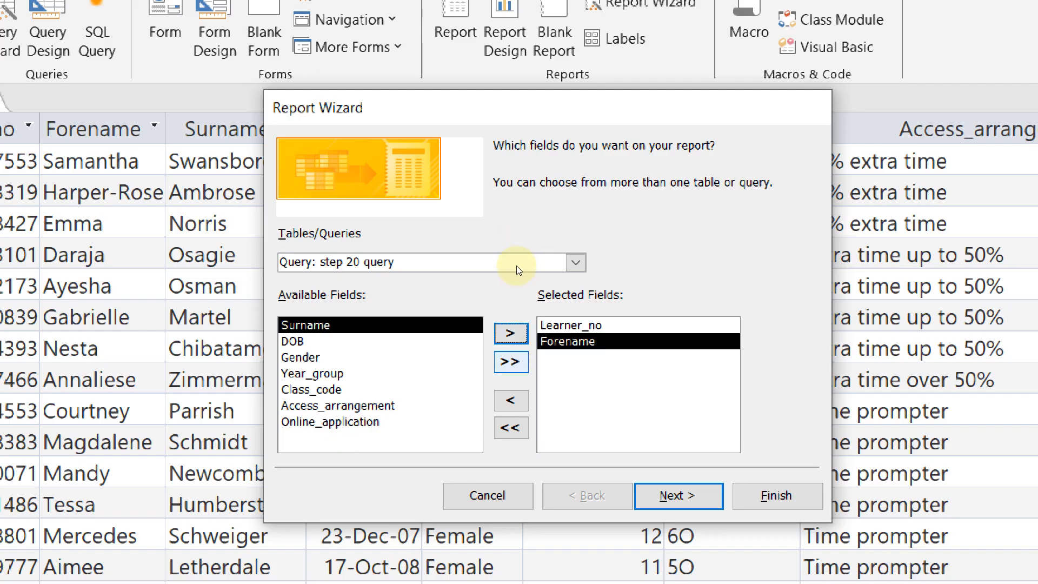
{"action": "left_click", "coordinate": [511, 361]}
{"action": "scroll", "coordinate": [559, 368], "scroll_direction": "up", "scroll_amount": 1}
{"action": "scroll", "coordinate": [559, 368], "scroll_direction": "down", "scroll_amount": 1}
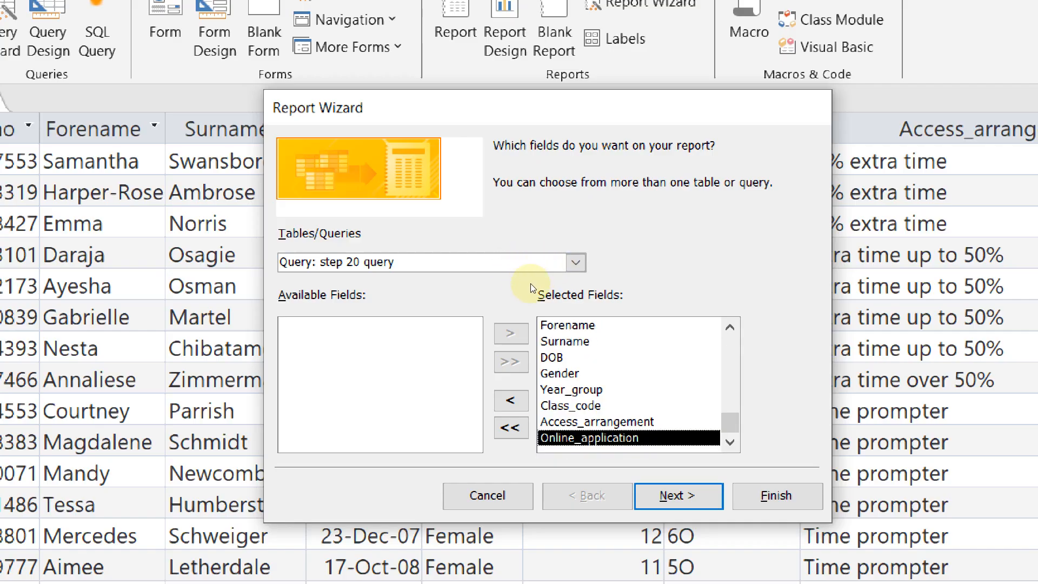
{"action": "scroll", "coordinate": [612, 342], "scroll_direction": "up", "scroll_amount": 1}
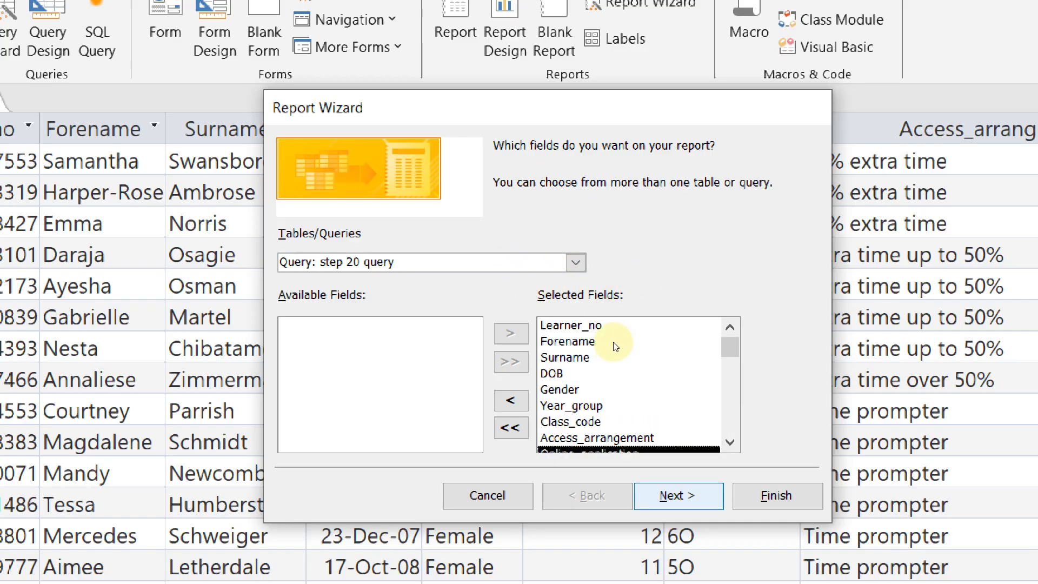
{"action": "key", "text": "Return"}
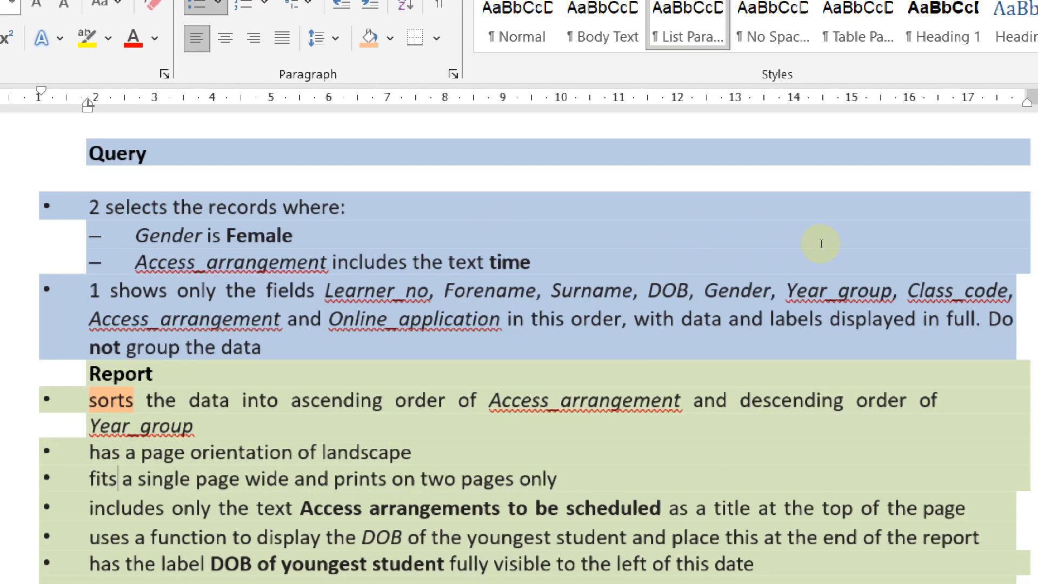
Highlight 'Do not group the data' in the Word task, then clear the highlight
{"action": "left_click_drag", "start_coordinate": [1014, 319], "coordinate": [987, 319]}
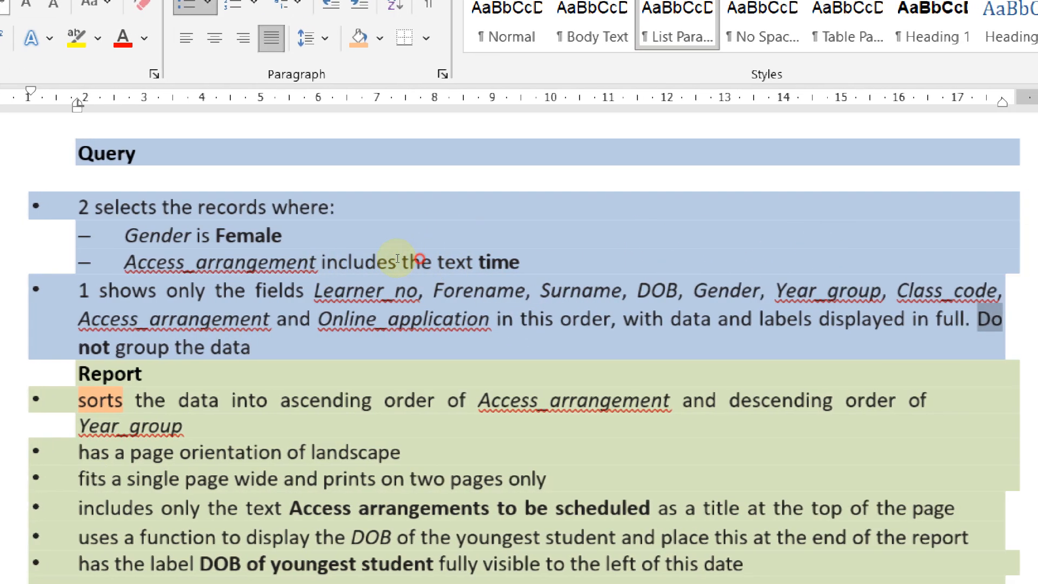
{"action": "left_click_drag", "start_coordinate": [262, 347], "coordinate": [89, 347]}
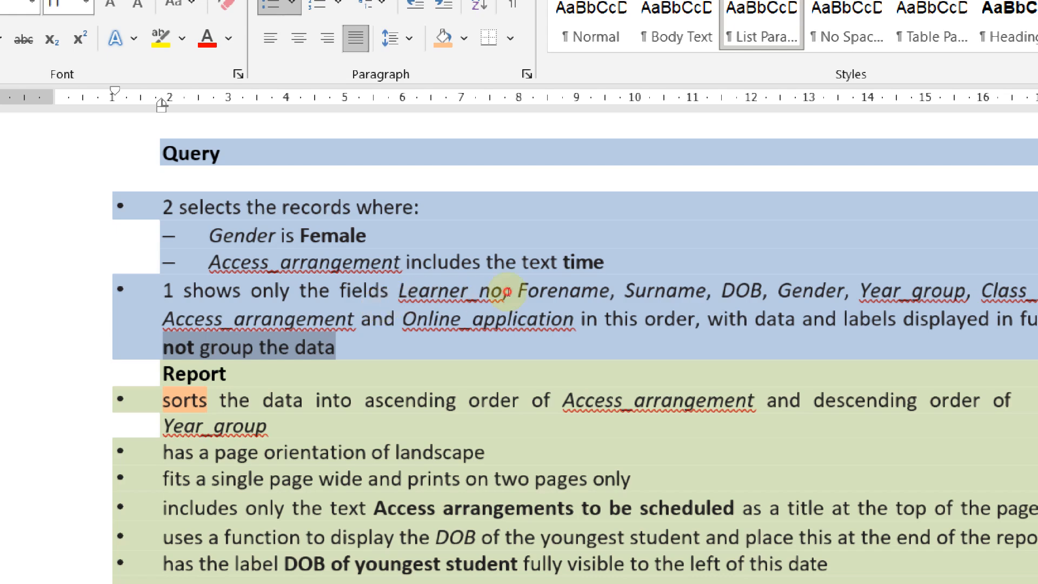
{"action": "left_click", "coordinate": [517, 400]}
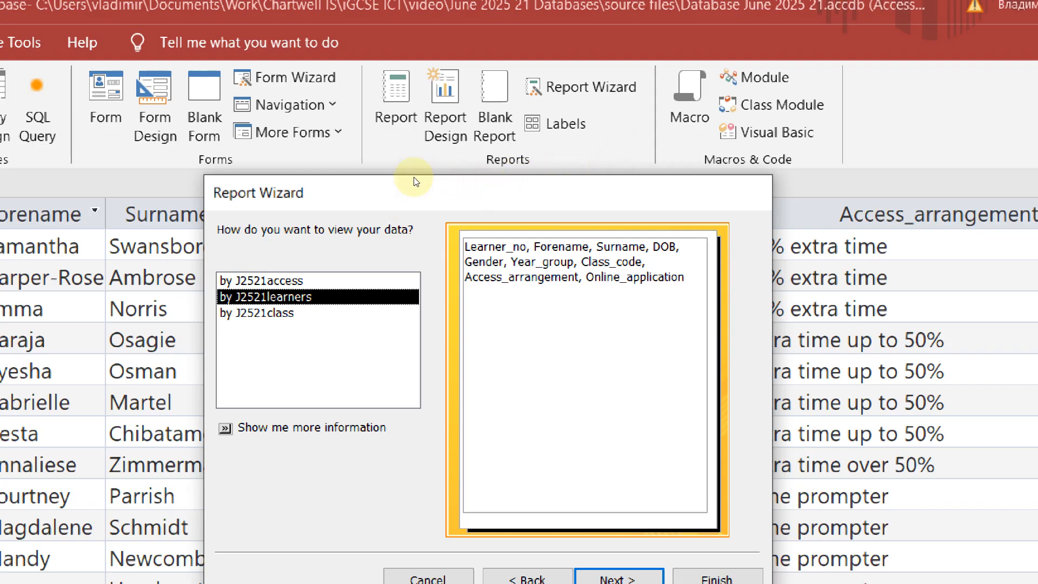
Compare the view options, keep viewing the data by J2521learners, and continue to grouping levels
{"action": "key", "text": "Up"}
{"action": "key", "text": "Down"}
{"action": "key", "text": "Down"}
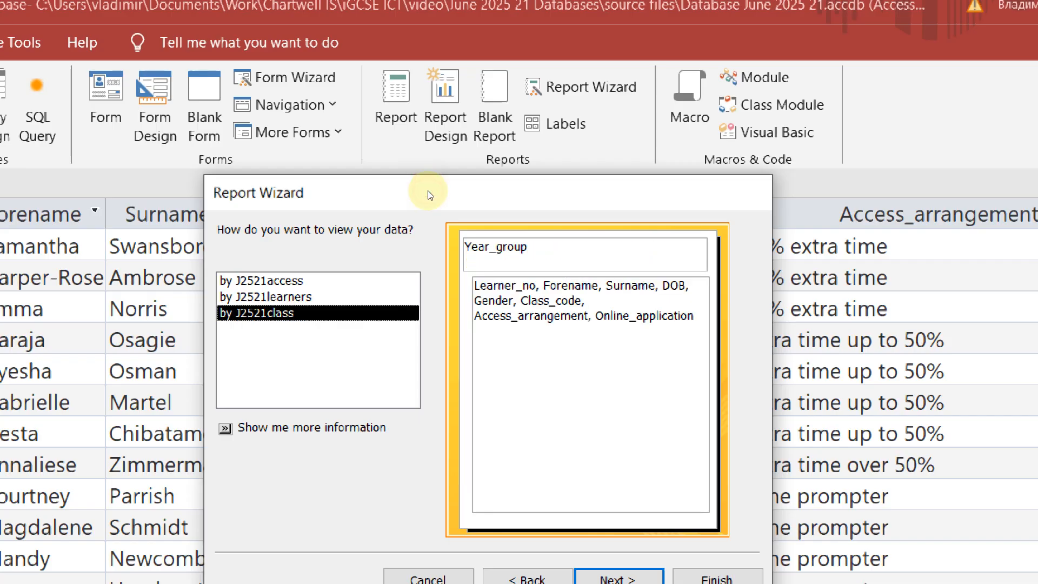
{"action": "key", "text": "Up"}
{"action": "key", "text": "Up"}
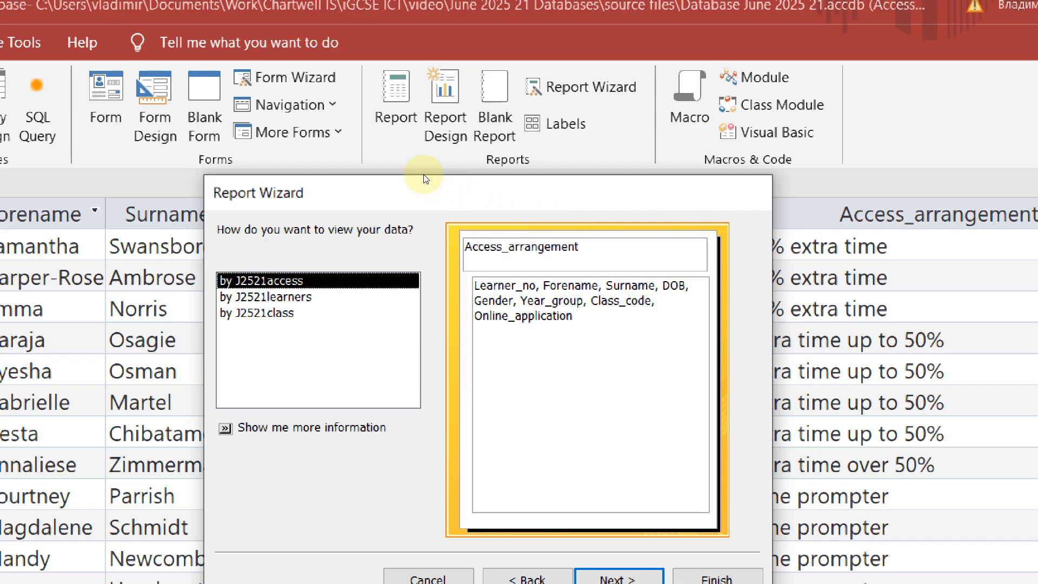
{"action": "key", "text": "Down"}
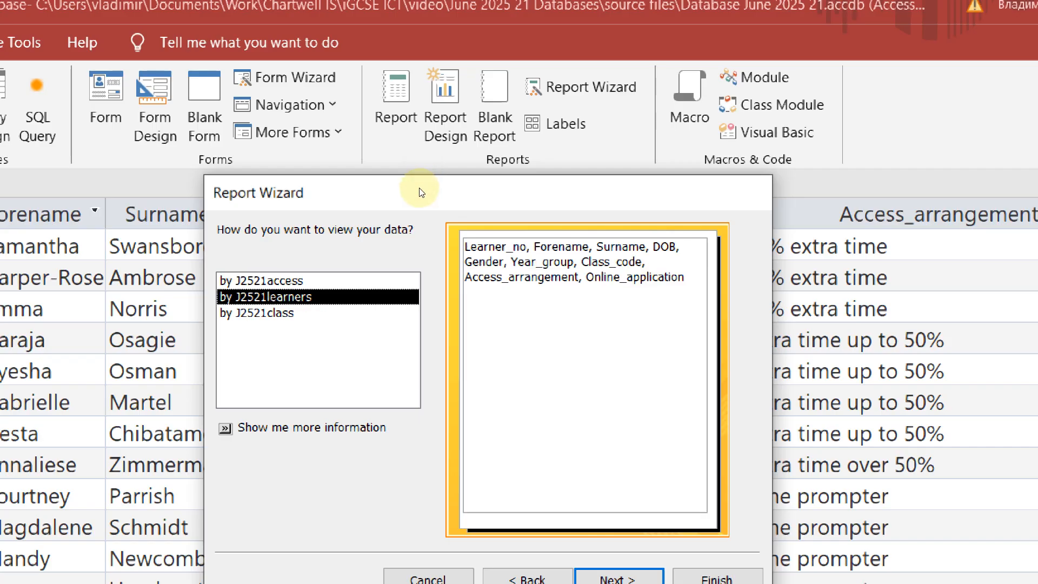
{"action": "key", "text": "Down"}
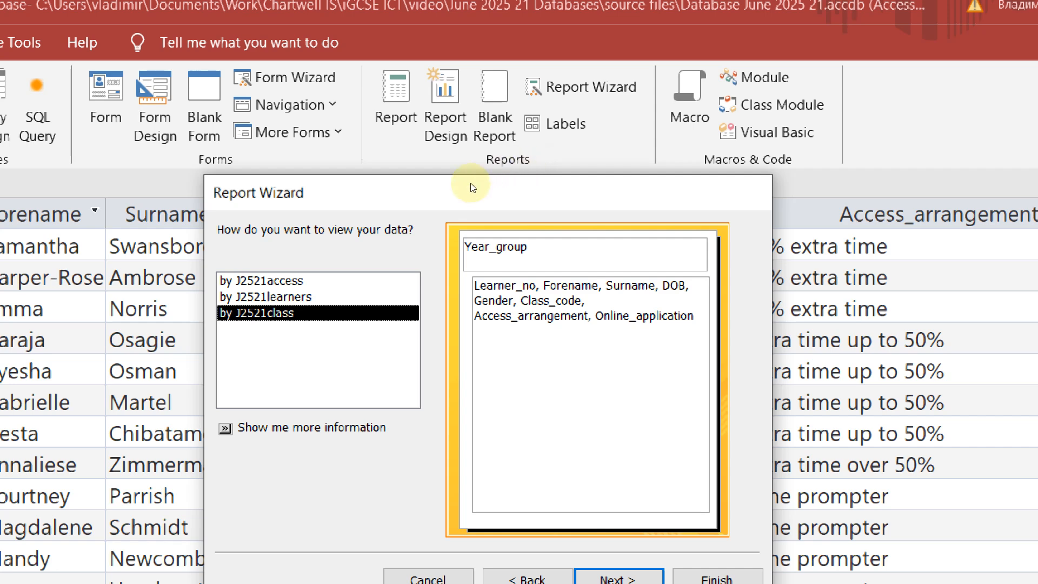
{"action": "key", "text": "Up"}
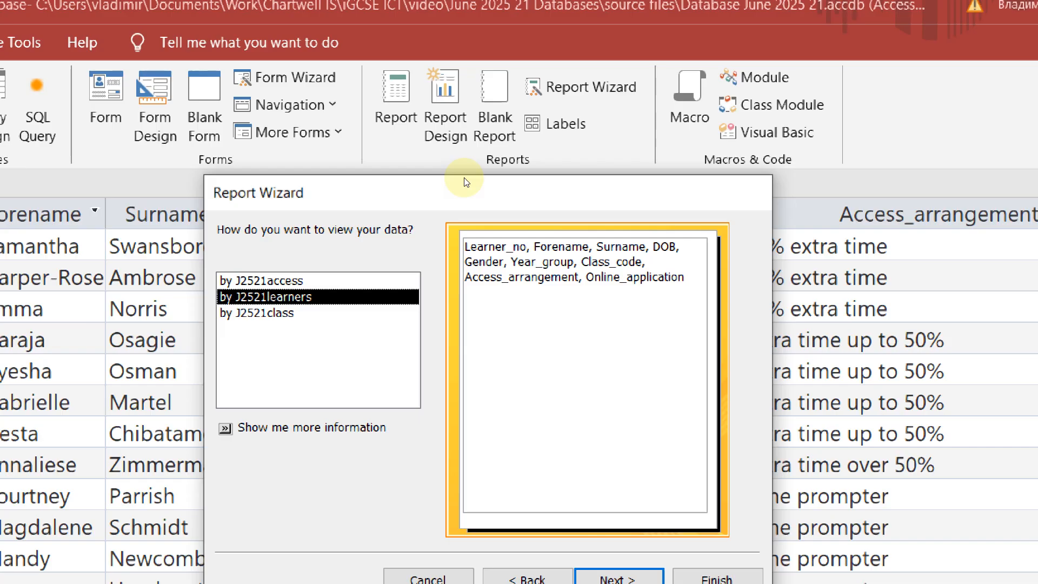
{"action": "key", "text": "Up"}
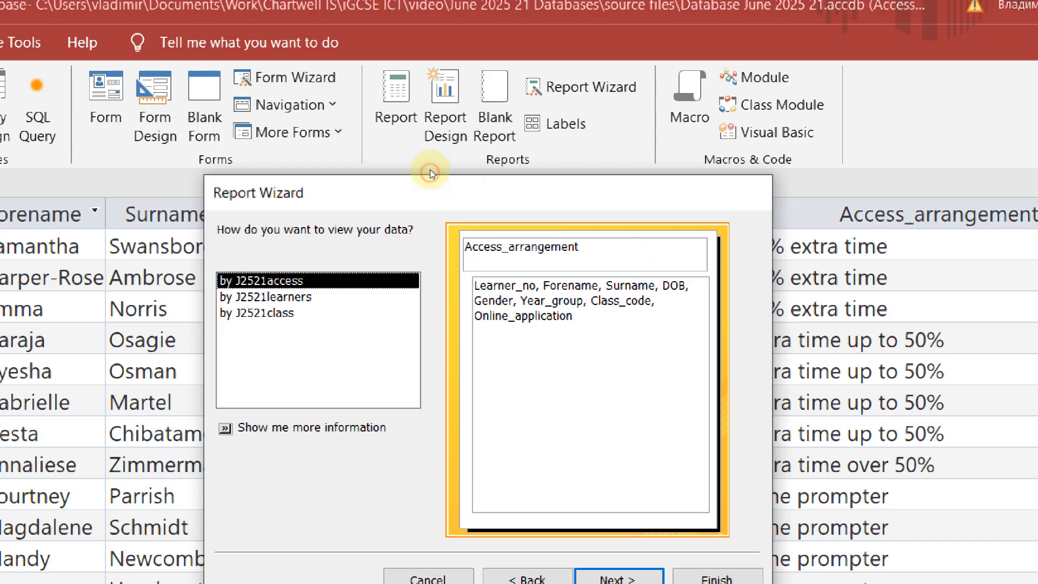
{"action": "key", "text": "Down"}
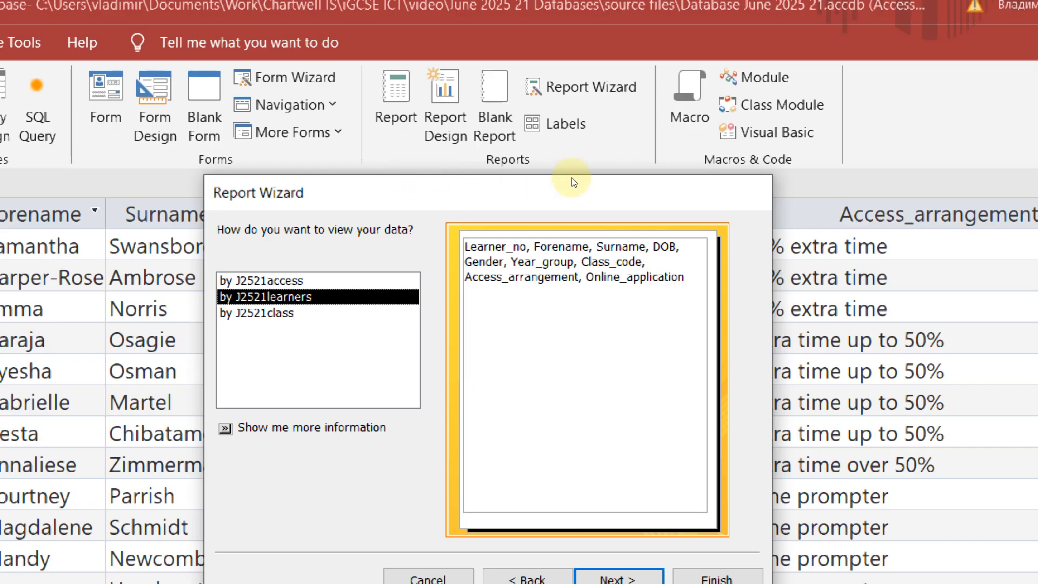
{"action": "key", "text": "Return"}
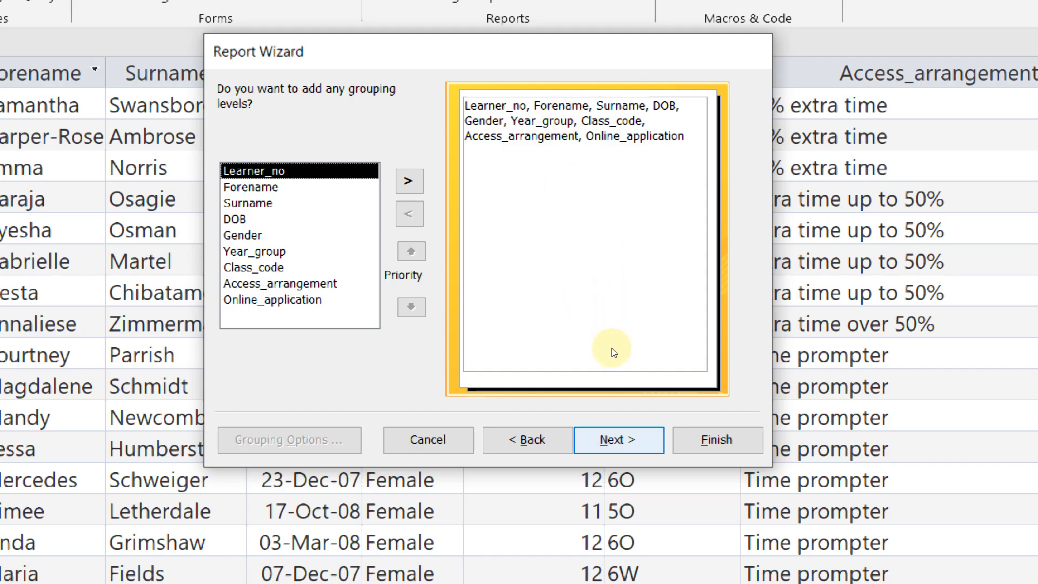
Skip the grouping and sort-order pages of the Report Wizard, adding no grouping or sorting
{"action": "key", "text": "Return"}
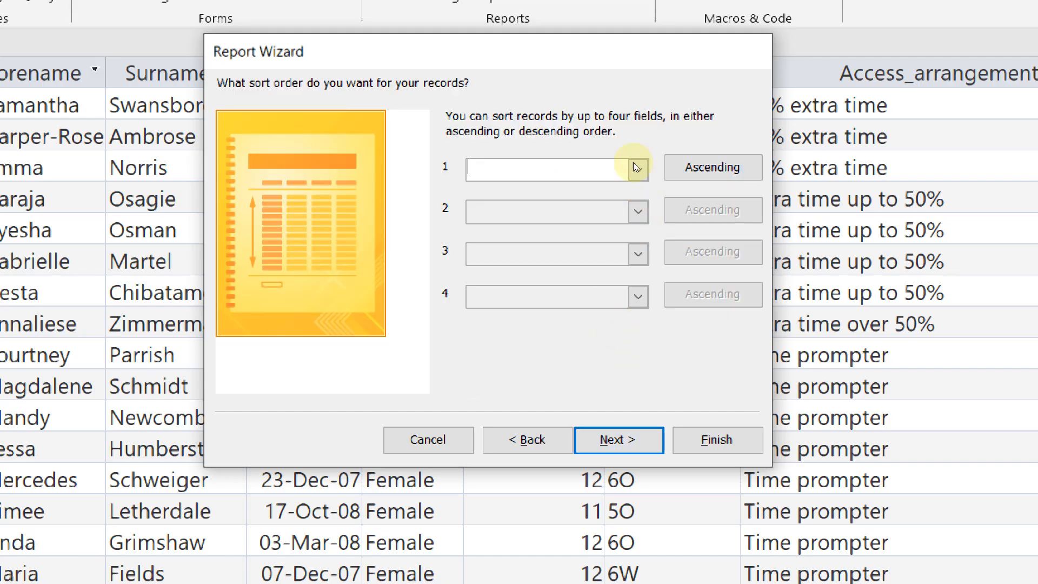
{"action": "key", "text": "alt+b"}
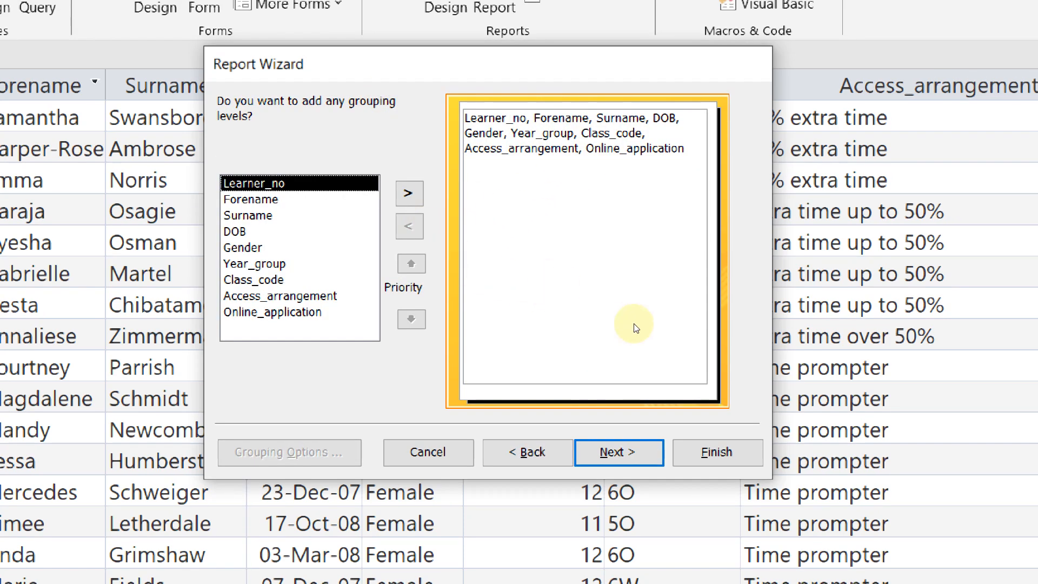
{"action": "key", "text": "alt+n"}
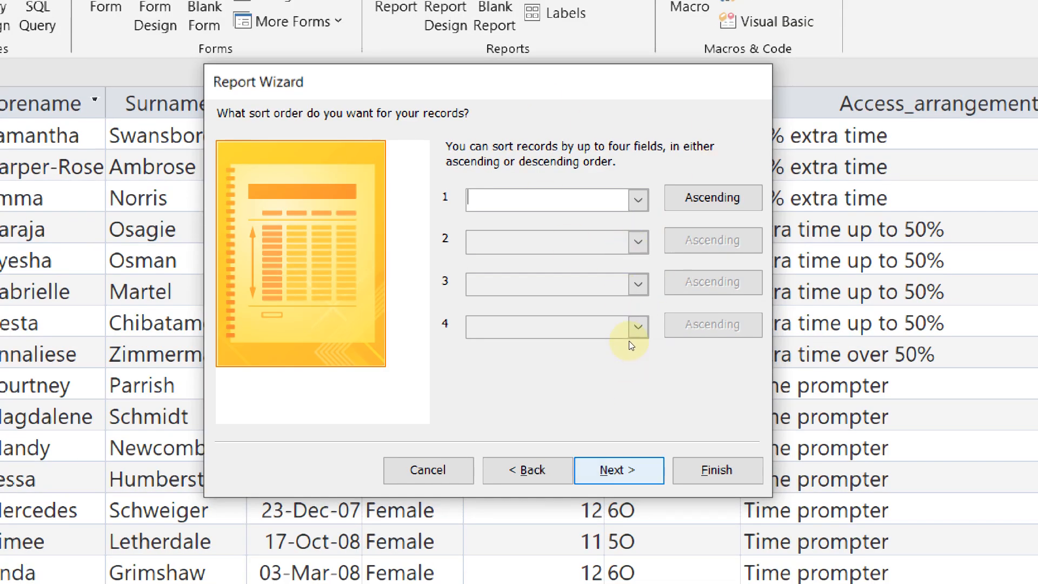
{"action": "key", "text": "Return"}
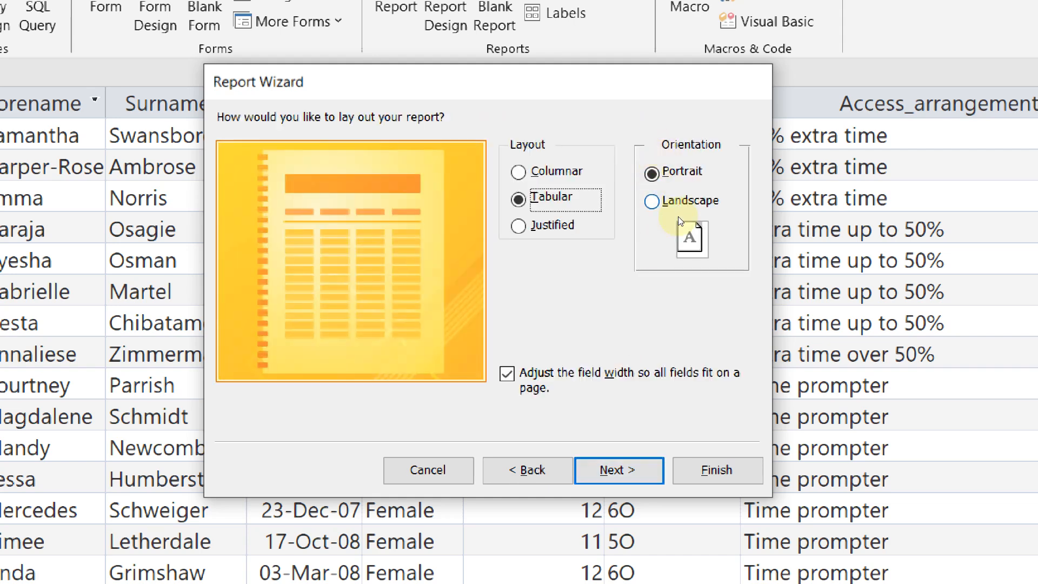
Check the tabular layout requirement in the Word task document
{"action": "key", "text": "alt+Tab"}
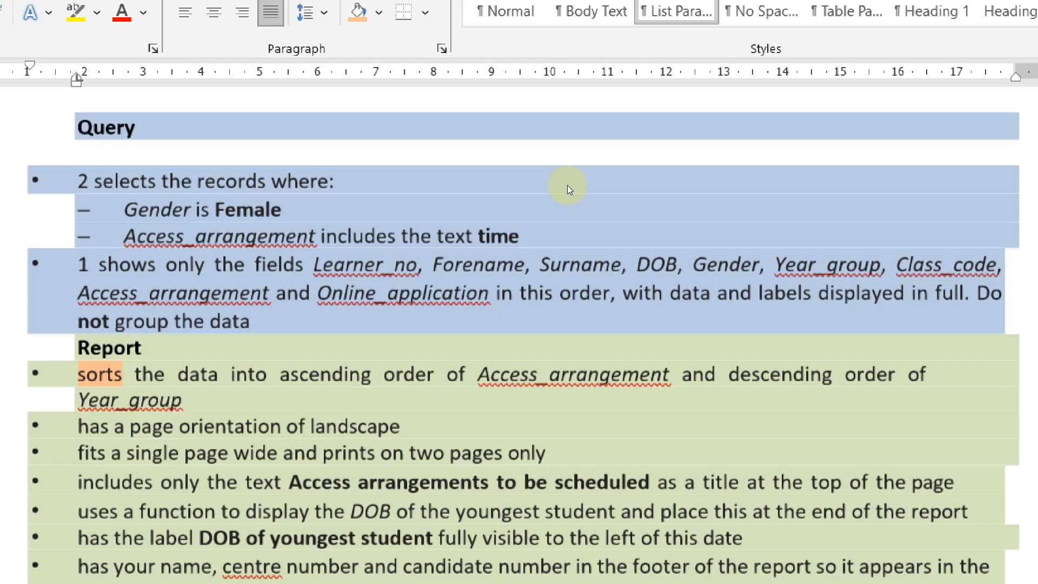
{"action": "scroll", "coordinate": [556, 192], "scroll_direction": "up", "scroll_amount": 2}
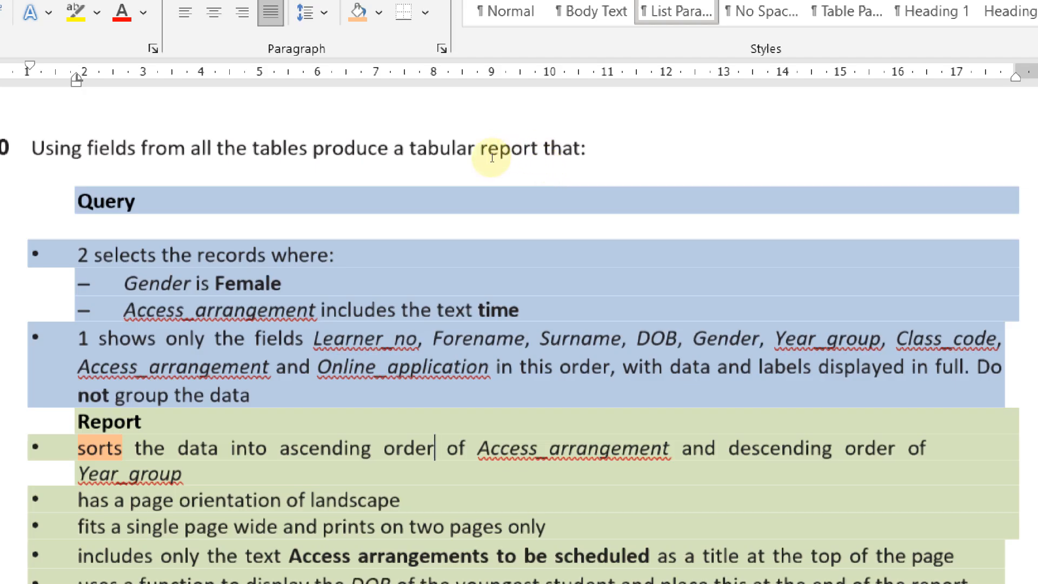
{"action": "left_click_drag", "start_coordinate": [392, 148], "coordinate": [476, 149]}
{"action": "key", "text": "alt+Tab"}
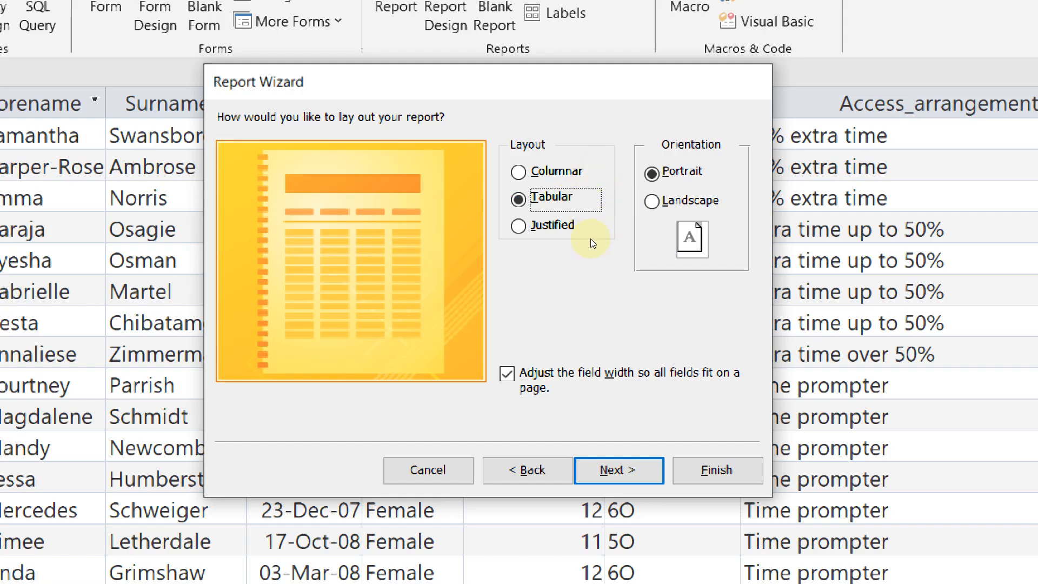
Review the landscape requirement in Word, then choose Landscape orientation in the wizard
{"action": "key", "text": "alt+Tab"}
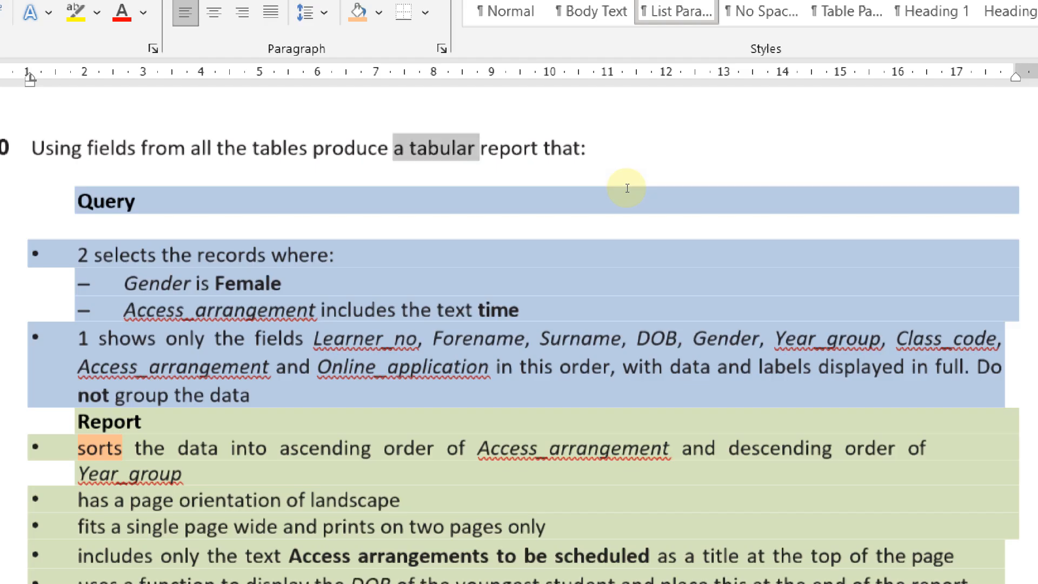
{"action": "left_click", "coordinate": [187, 67]}
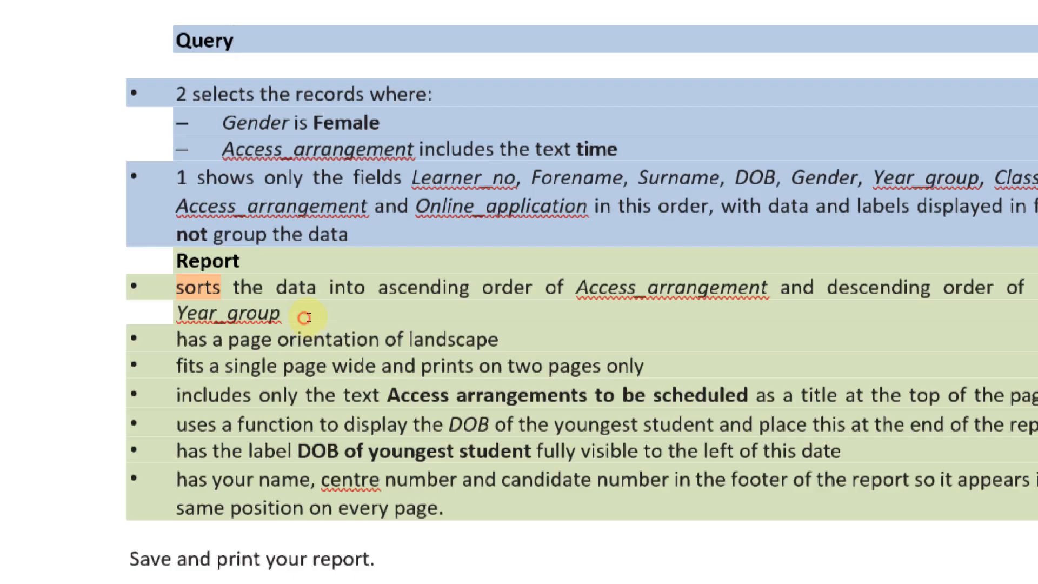
{"action": "left_click_drag", "start_coordinate": [303, 318], "coordinate": [512, 340]}
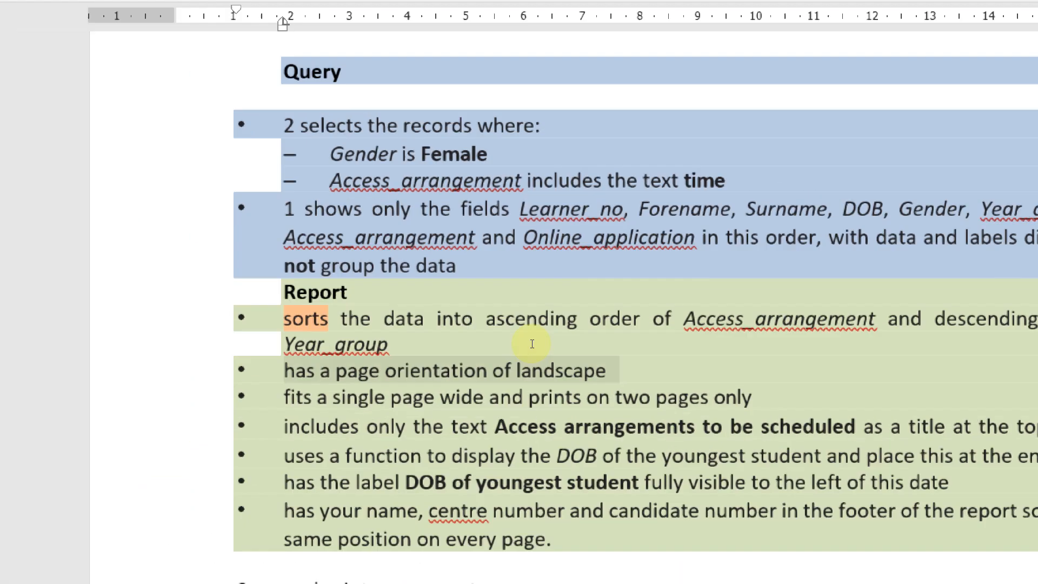
{"action": "key", "text": "alt+Tab"}
{"action": "left_click", "coordinate": [655, 189]}
{"action": "key", "text": "alt+l"}
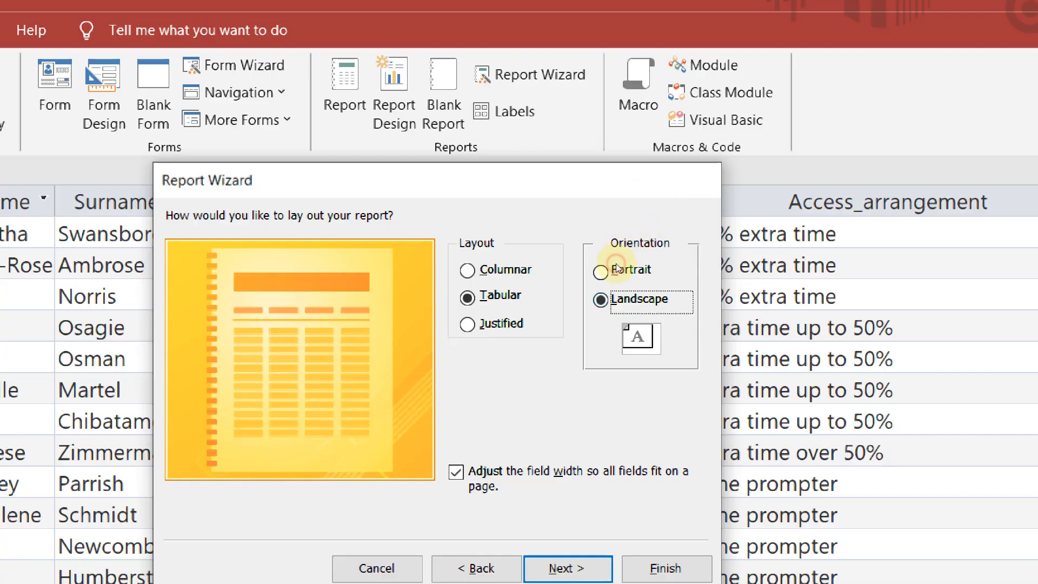
Number the landscape orientation requirement 3 in the Word task list
{"action": "key", "text": "alt+Tab"}
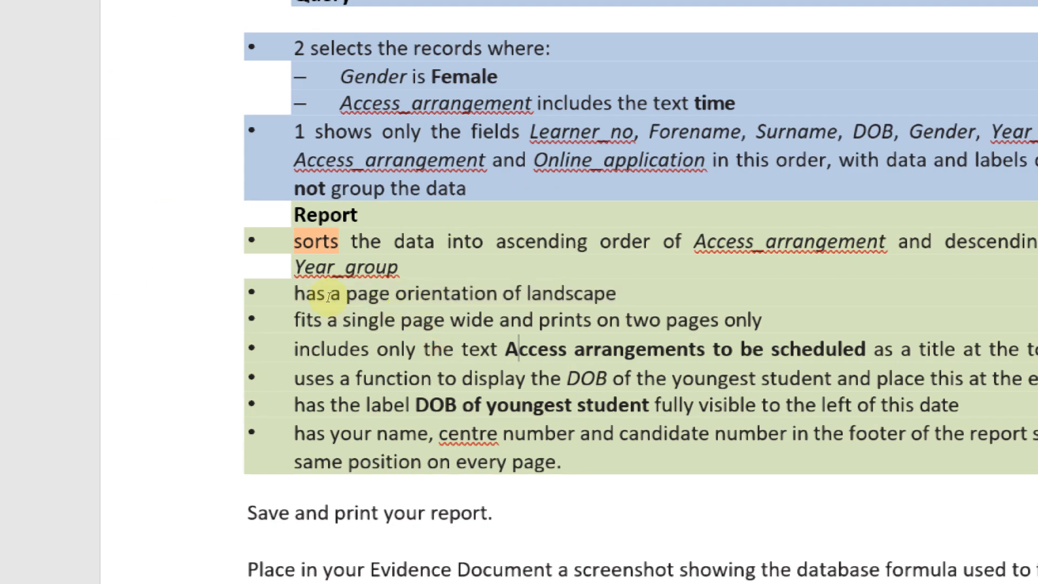
{"action": "left_click", "coordinate": [303, 290]}
{"action": "left_click_drag", "start_coordinate": [301, 292], "coordinate": [292, 320]}
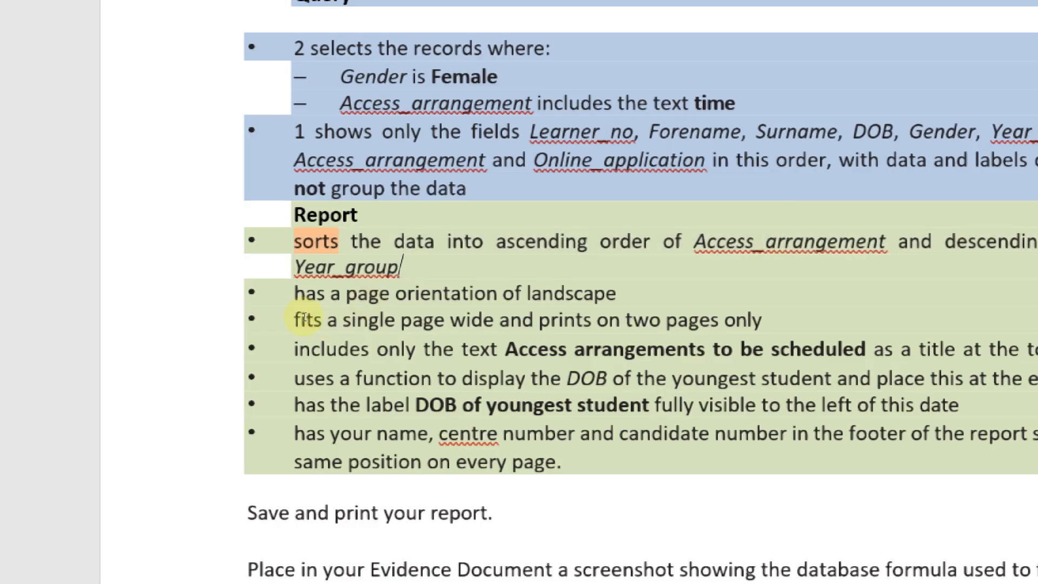
{"action": "key", "text": "Left"}
{"action": "type", "text": "3"}
Advance the wizard to the title page and select the default title J2521learners
{"action": "key", "text": "alt+Tab"}
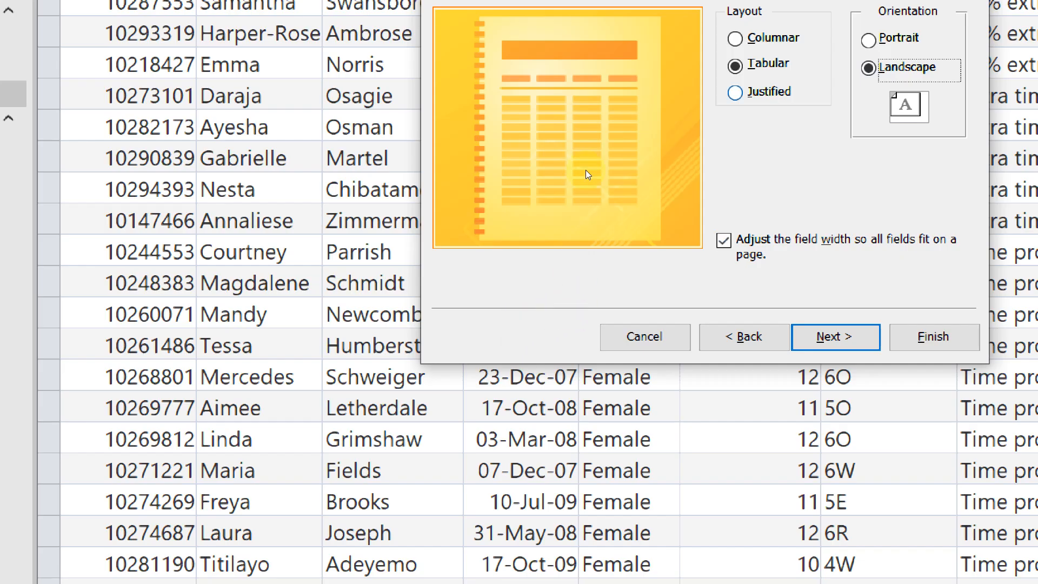
{"action": "key", "text": "Return"}
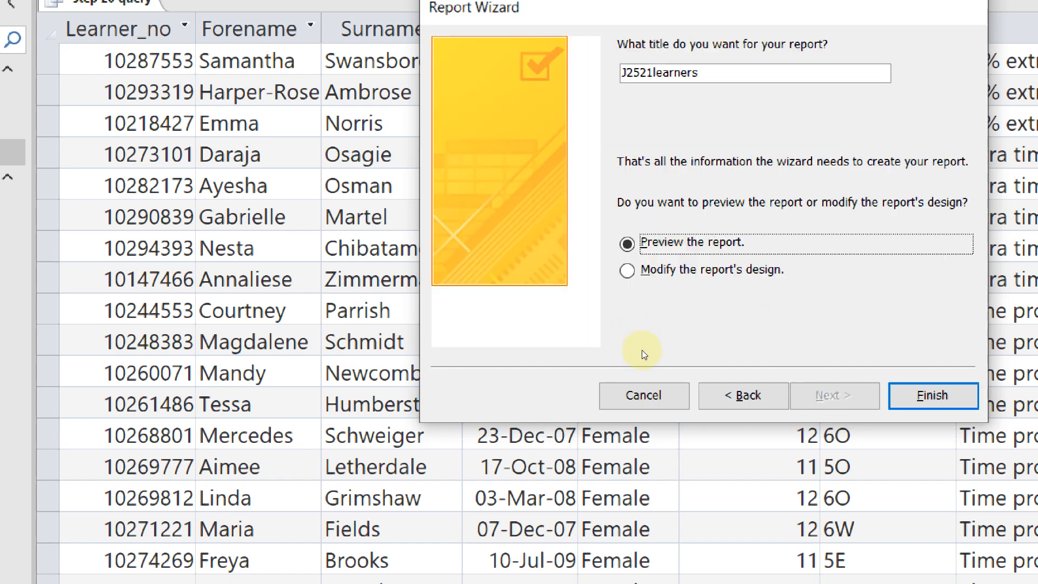
{"action": "key", "text": "alt+b"}
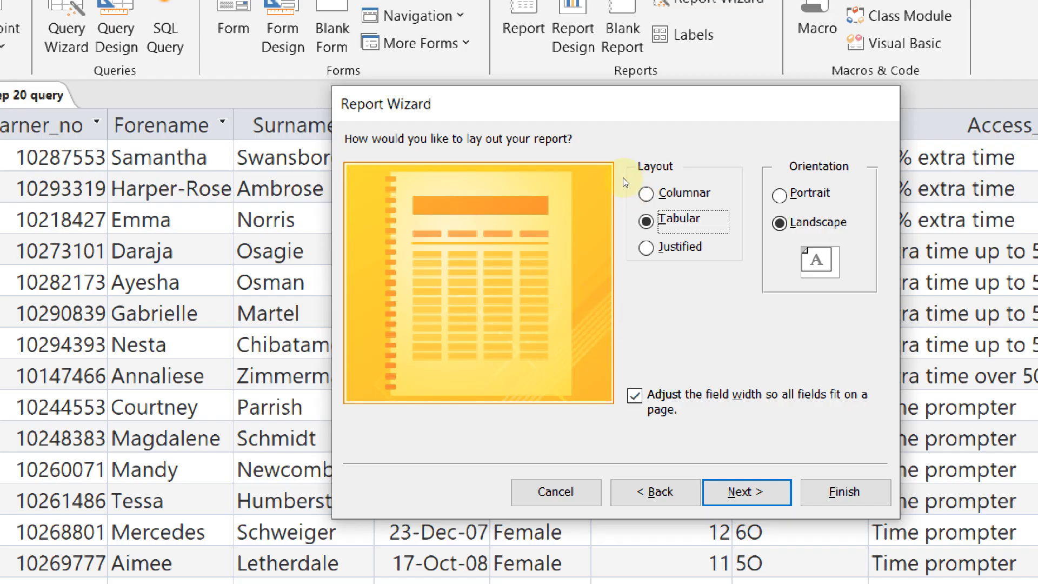
{"action": "key", "text": "Return"}
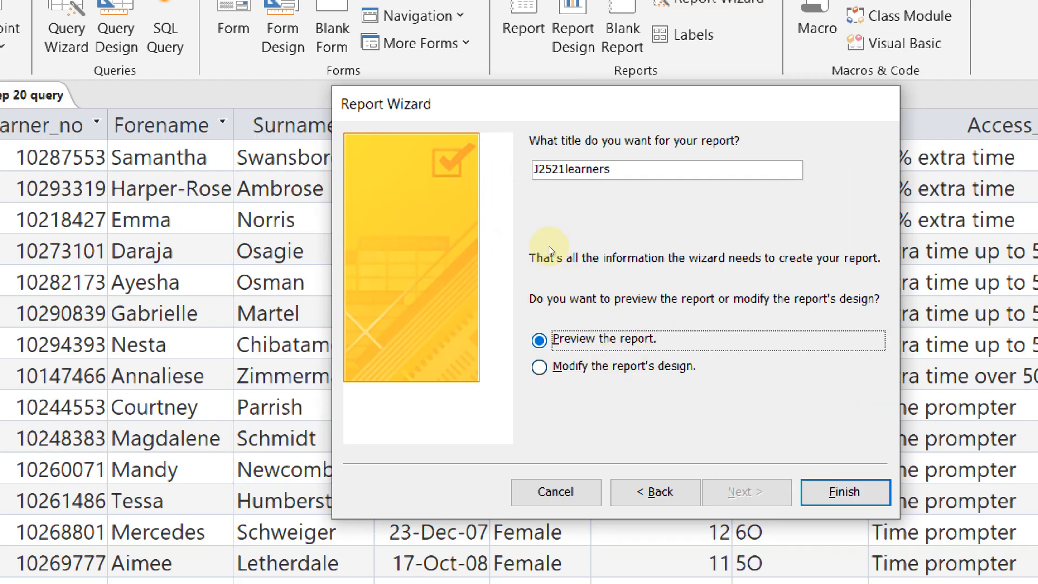
{"action": "left_click_drag", "start_coordinate": [610, 168], "coordinate": [533, 169]}
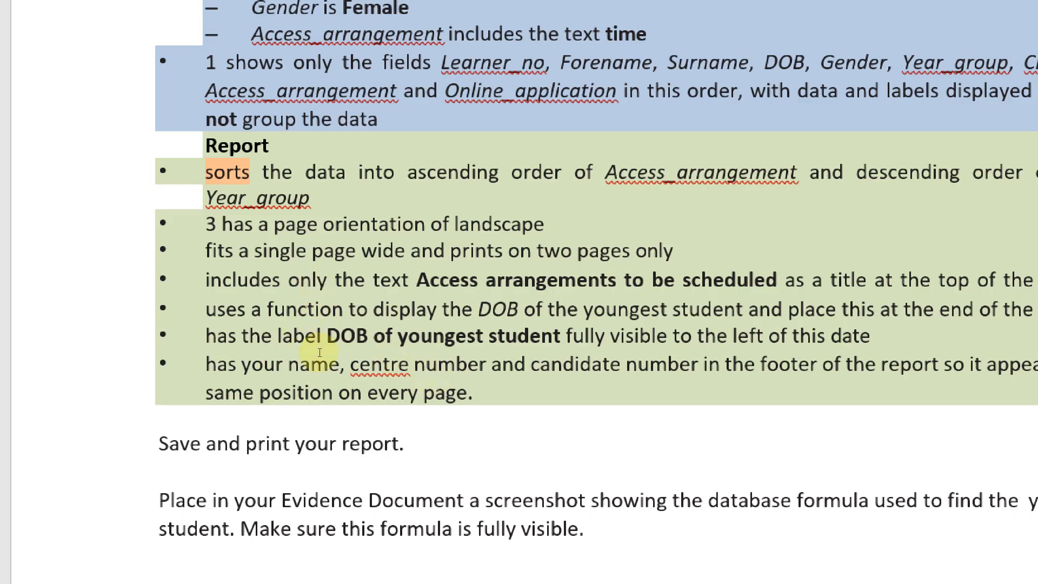
Look up the required report title in the Word task list and return to the wizard
{"action": "left_click_drag", "start_coordinate": [306, 346], "coordinate": [453, 346]}
{"action": "left_click", "coordinate": [515, 355]}
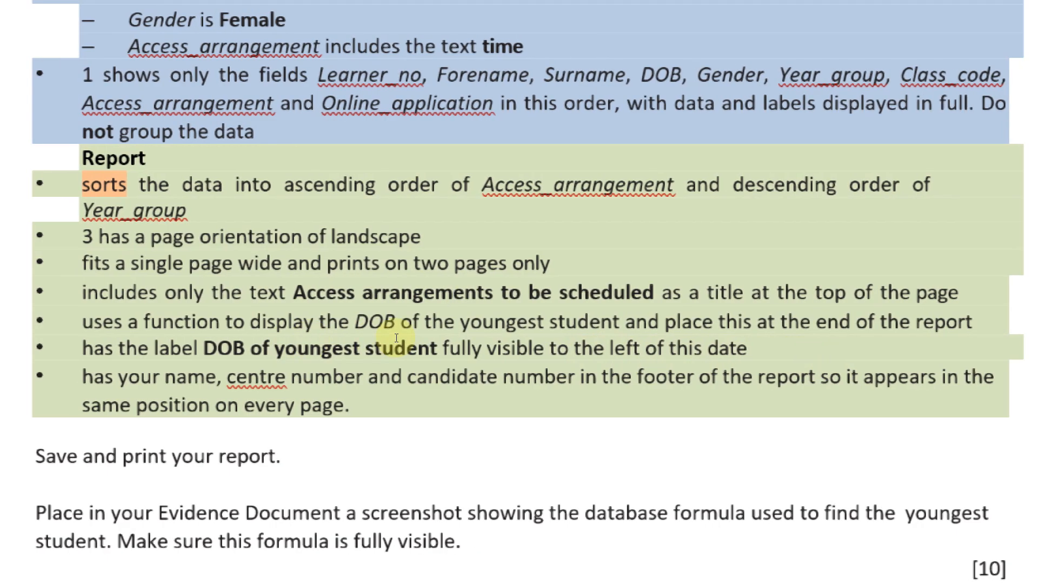
{"action": "key", "text": "alt+Tab"}
Title the report 'Access arrangements to be scheduled', finish the wizard, and number that requirement 4 in Word
{"action": "type", "text": "Ac"}
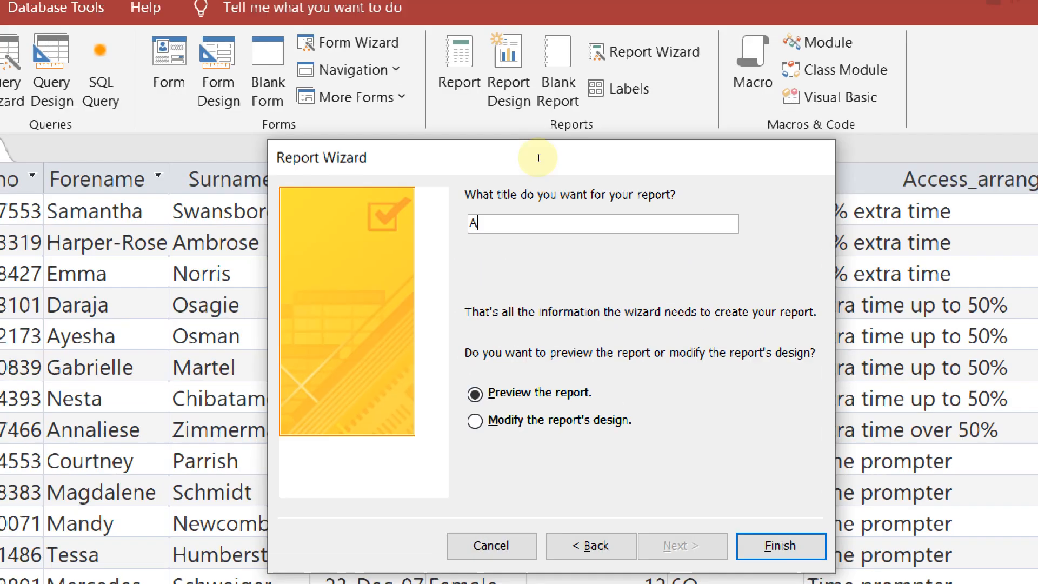
{"action": "type", "text": "cess a"}
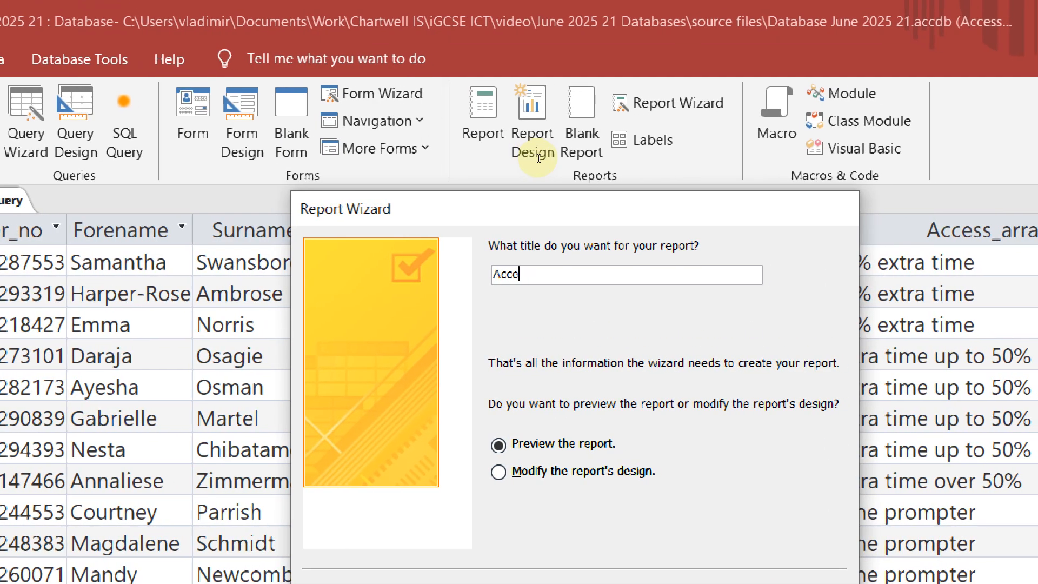
{"action": "type", "text": "rrangm"}
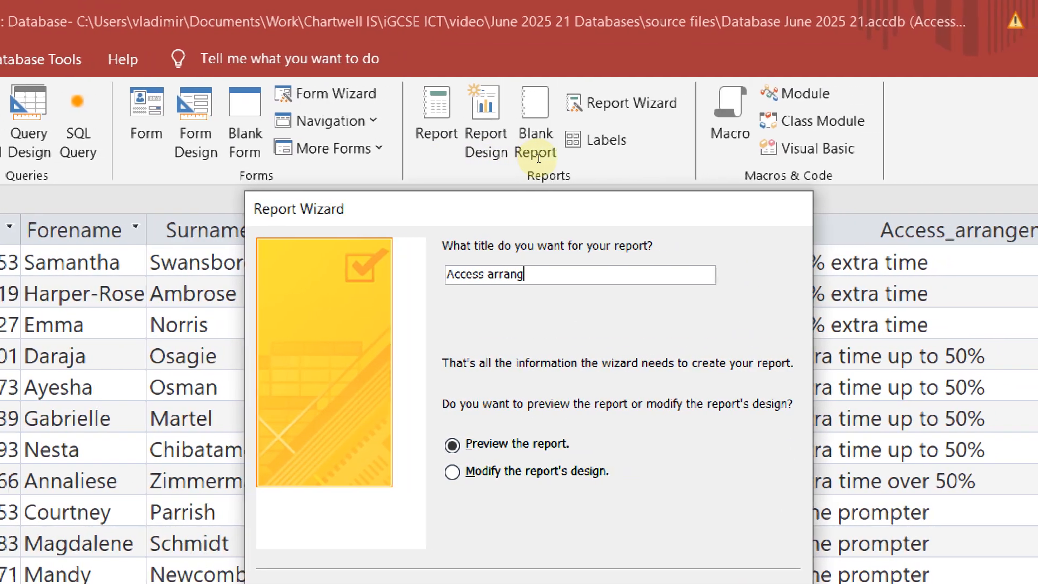
{"action": "type", "text": "ents"}
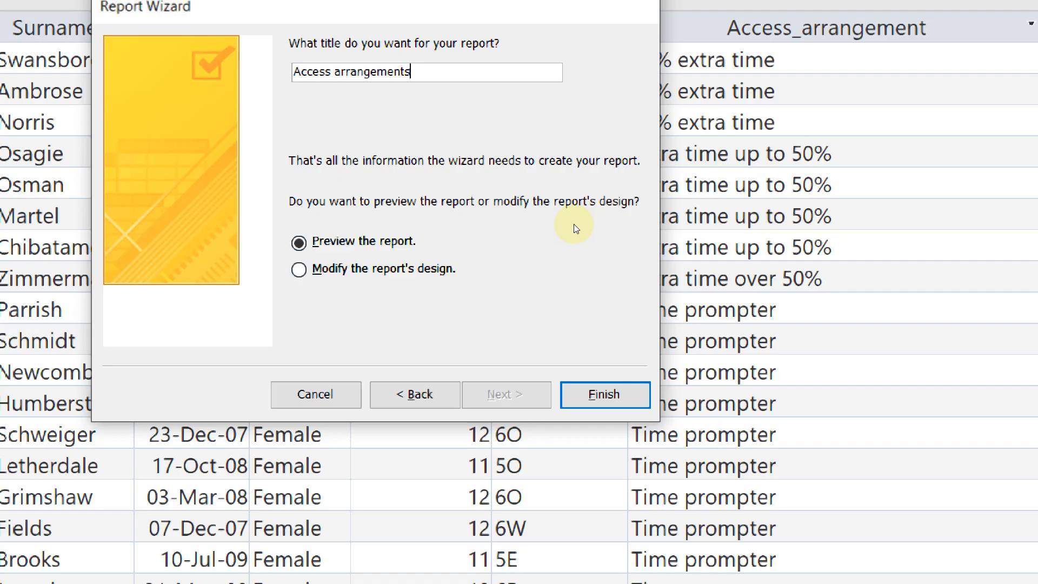
{"action": "type", "text": "t"}
{"action": "type", "text": "o be schedule"}
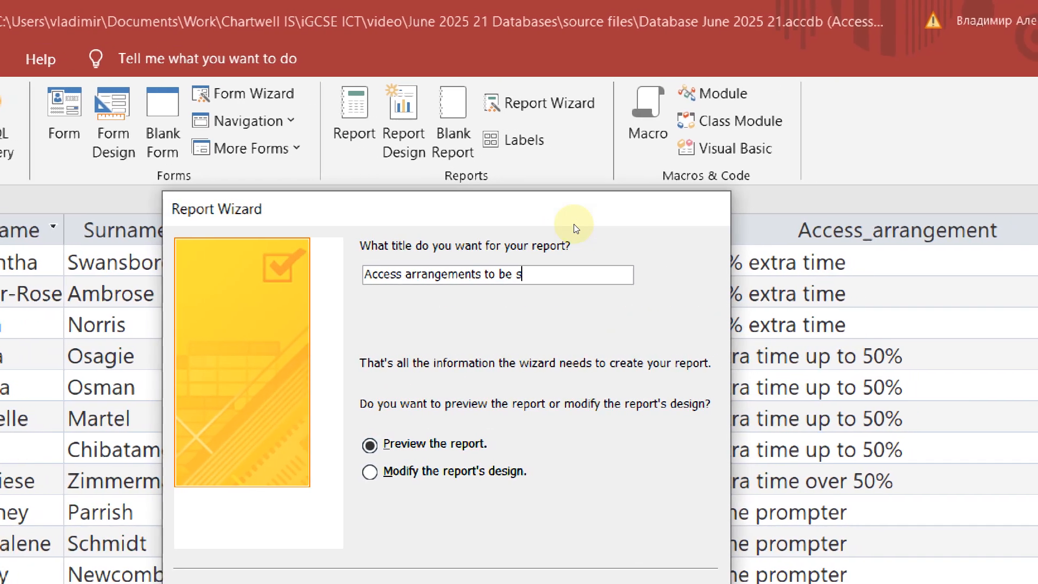
{"action": "type", "text": "d"}
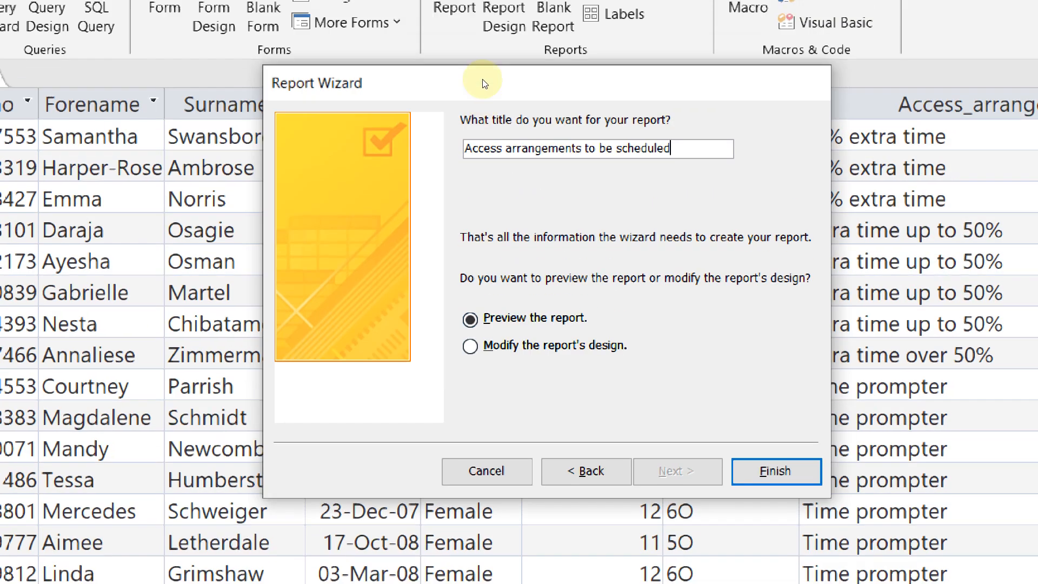
{"action": "key", "text": "Return"}
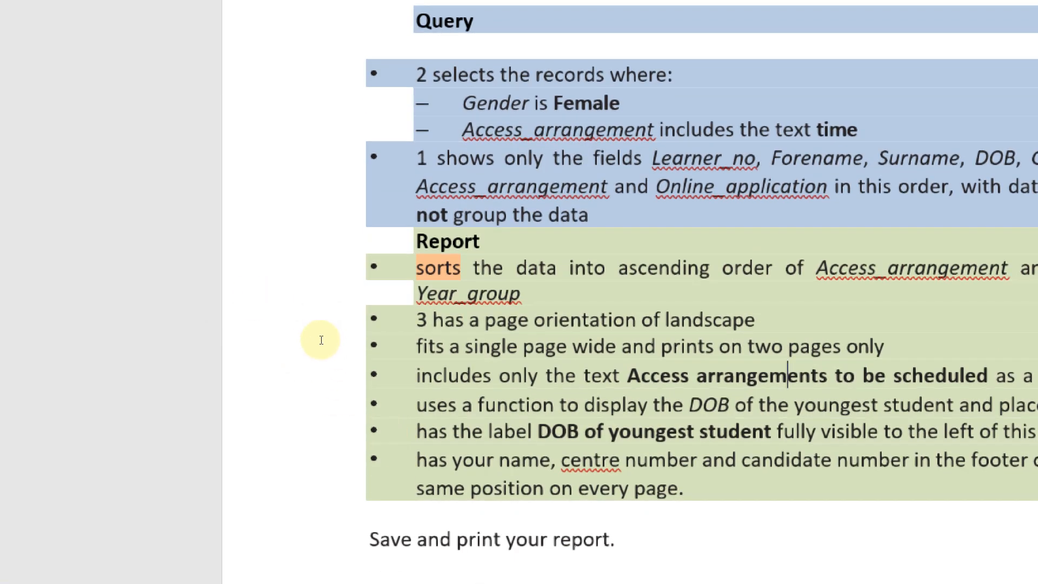
{"action": "left_click", "coordinate": [250, 390]}
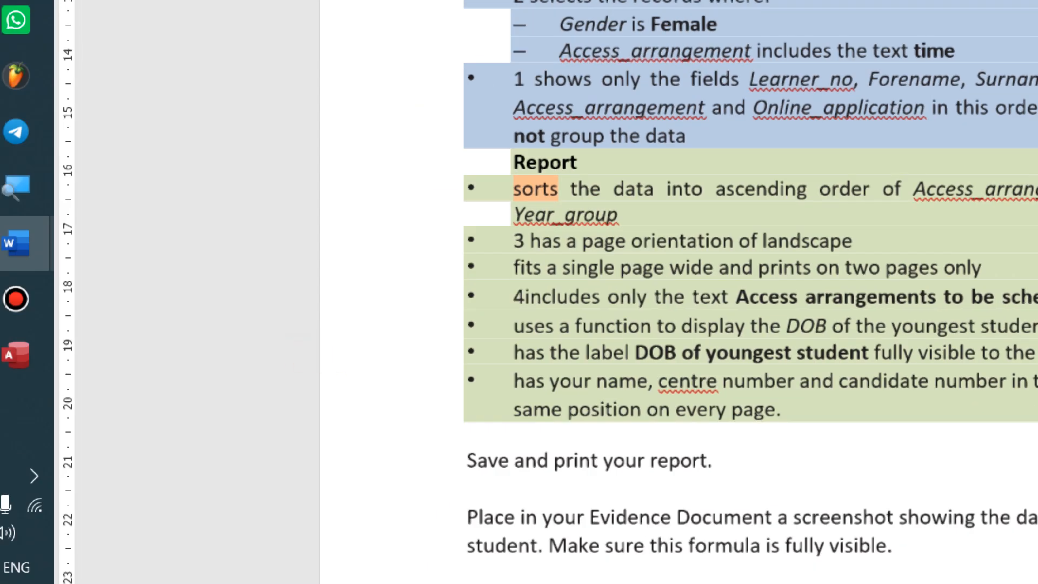
{"action": "type", "text": "4"}
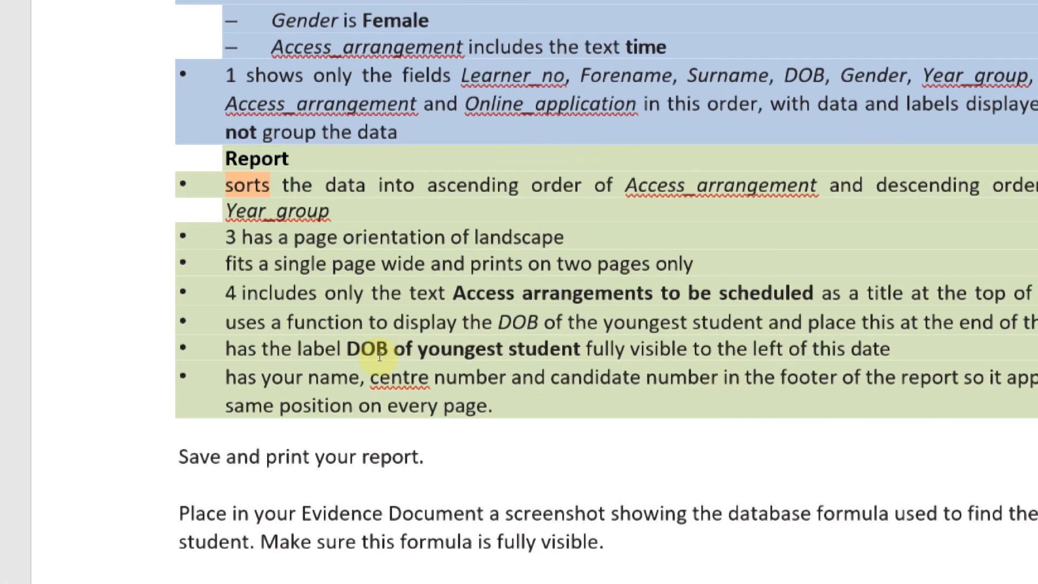
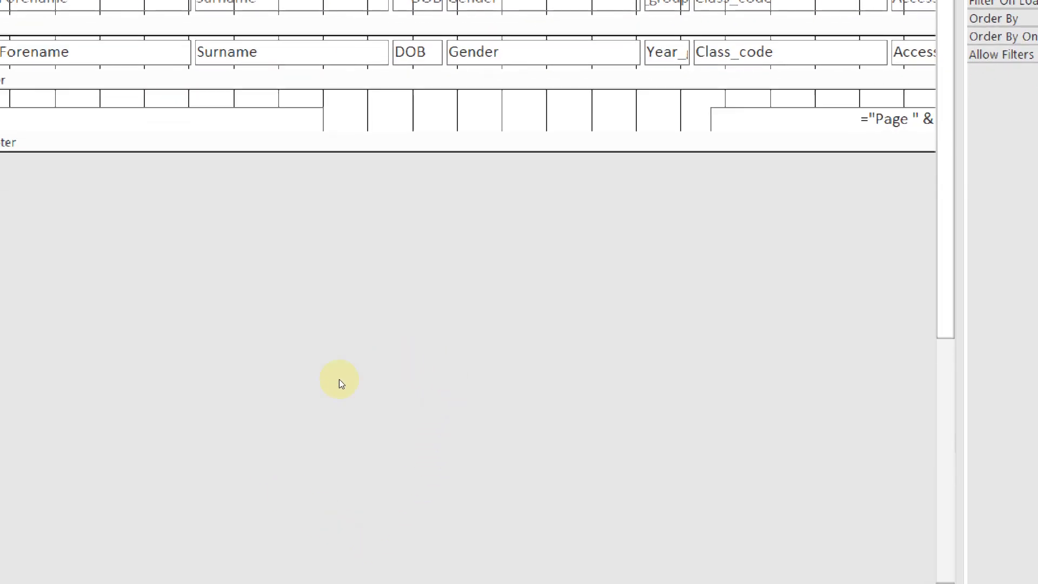
Open Sorting and Grouping from the report design's right-click menu to show the Group, Sort, and Total pane
{"action": "right_click", "coordinate": [208, 381]}
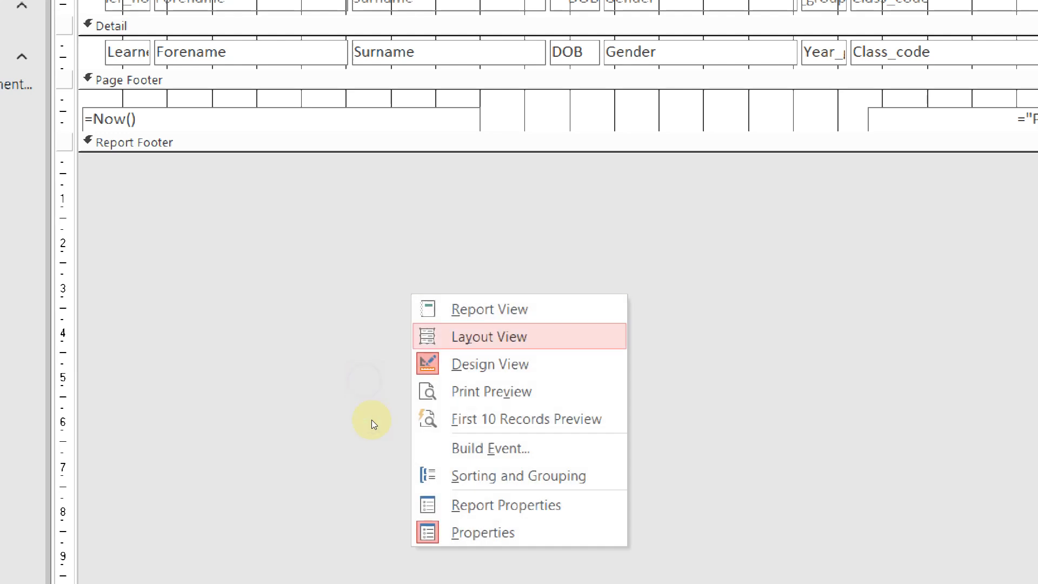
{"action": "left_click", "coordinate": [416, 485]}
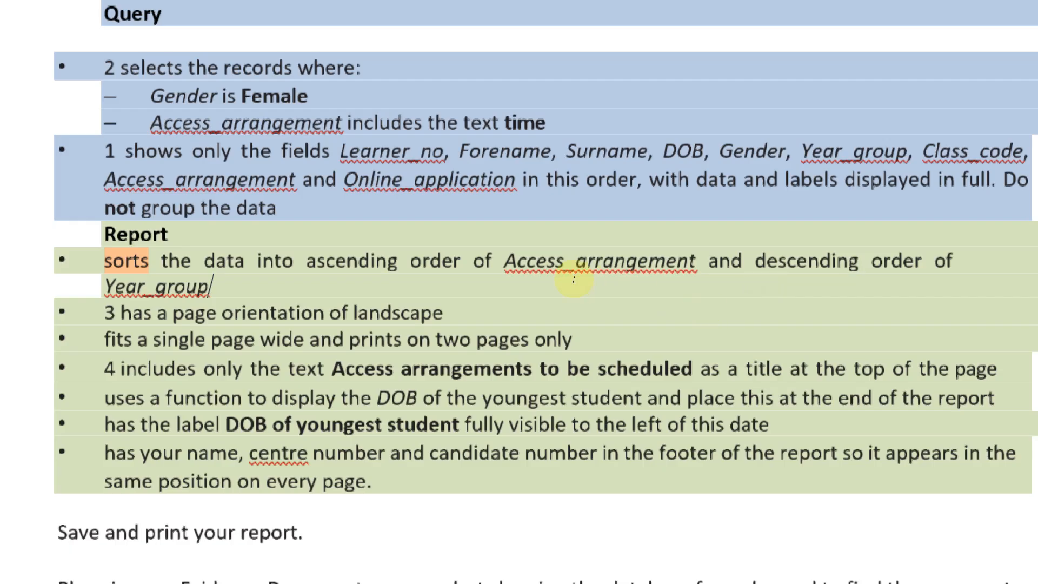
Check the brief's sort rule (Access_arrangement ascending, Year_group descending) and return to Access
{"action": "key", "text": "alt+Tab"}
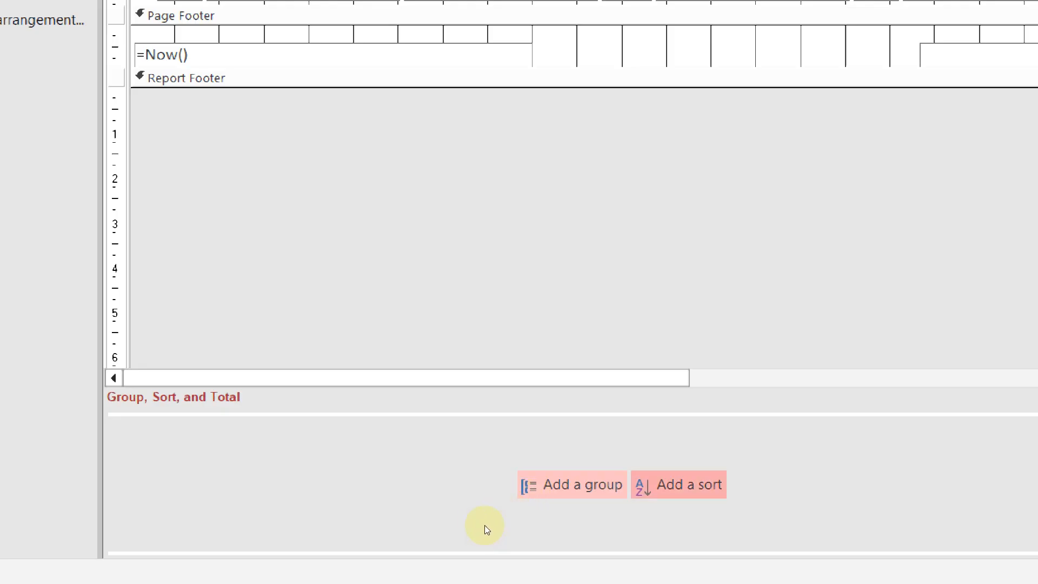
Add a first sort on Access_arrangement in ascending order, A on top
{"action": "key", "text": "Return"}
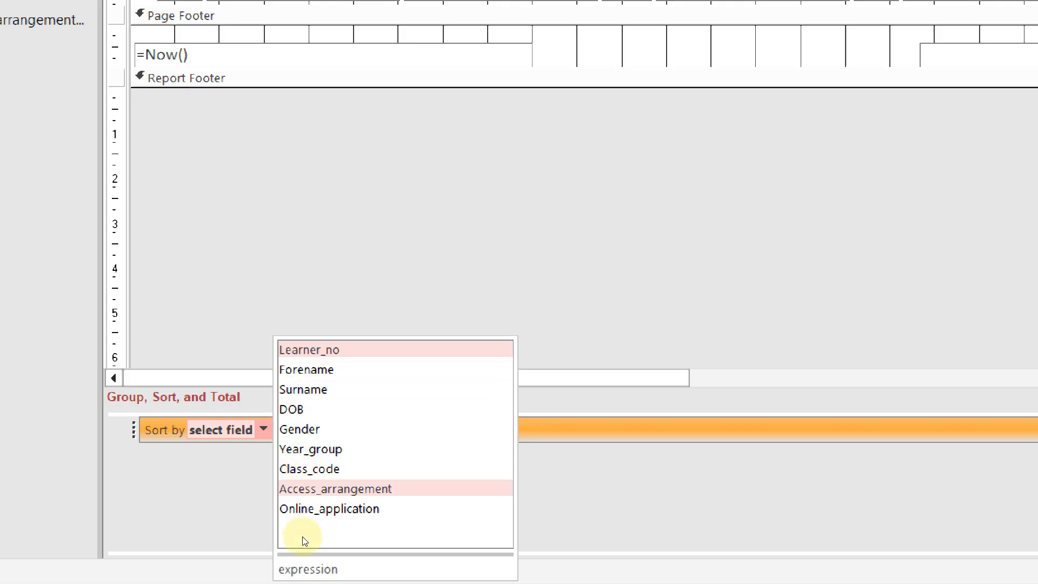
{"action": "key", "text": "alt+Tab"}
{"action": "key", "text": "alt+Tab"}
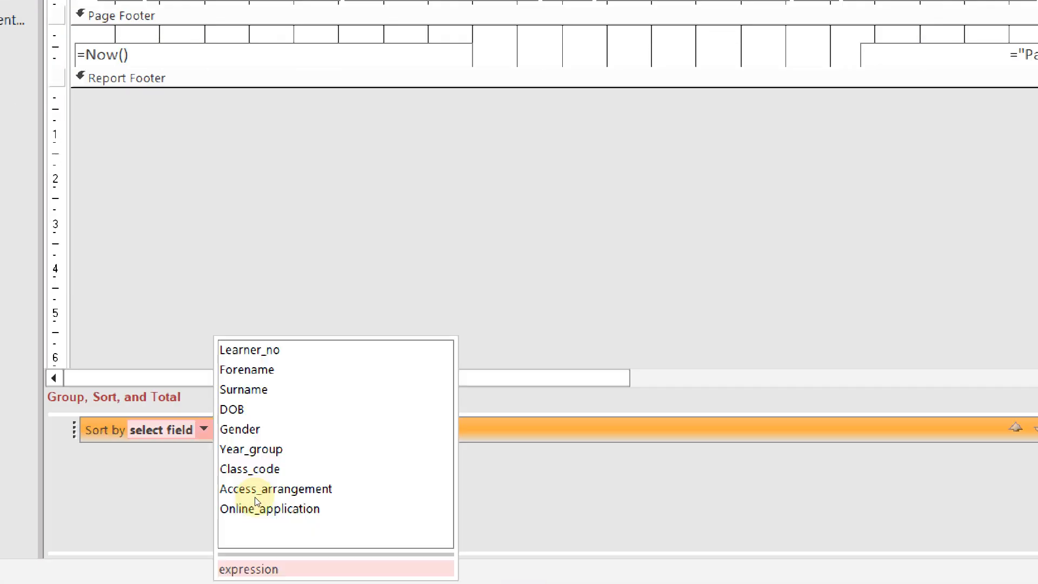
{"action": "left_click", "coordinate": [301, 532]}
{"action": "left_click", "coordinate": [339, 492]}
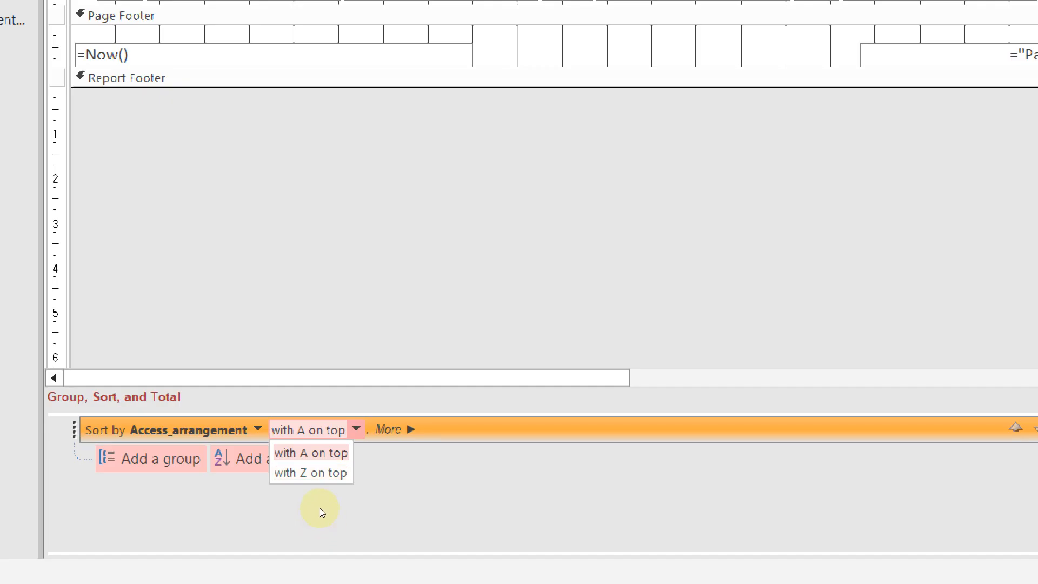
{"action": "left_click", "coordinate": [319, 508]}
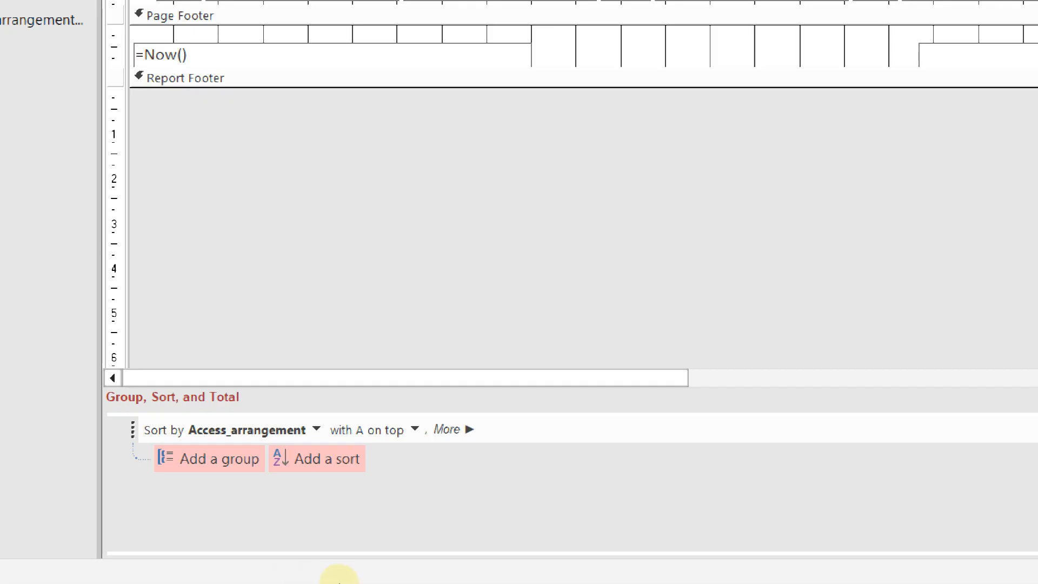
Add a second sort on Year_group, from largest to smallest
{"action": "left_click", "coordinate": [317, 458]}
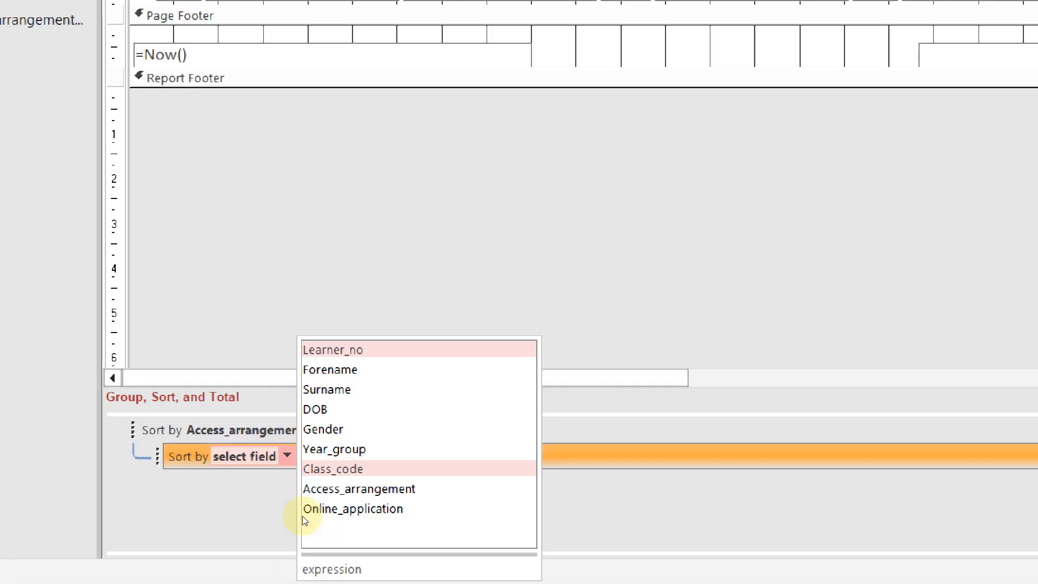
{"action": "left_click", "coordinate": [301, 508]}
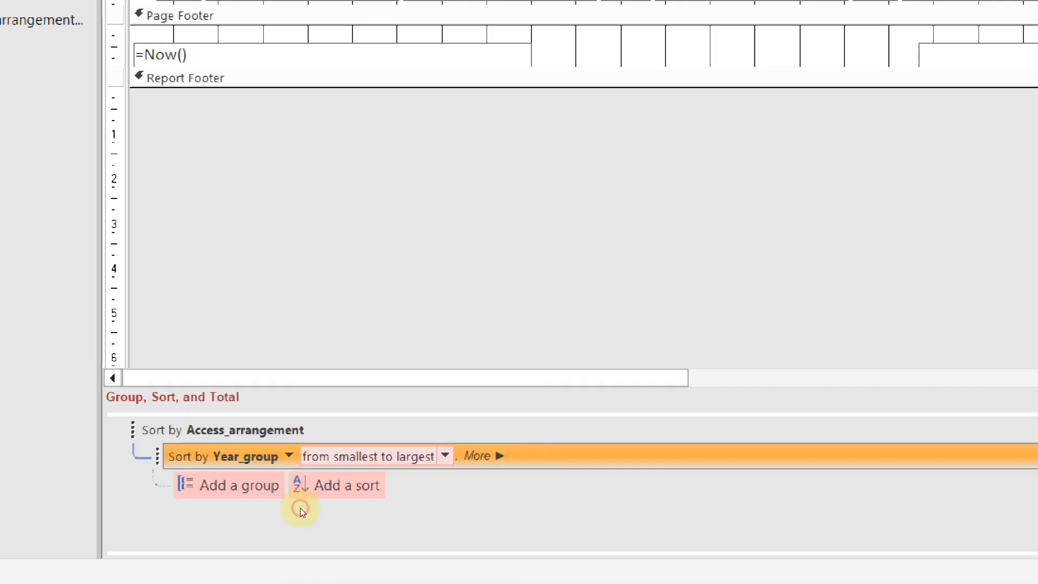
{"action": "key", "text": "alt+Down"}
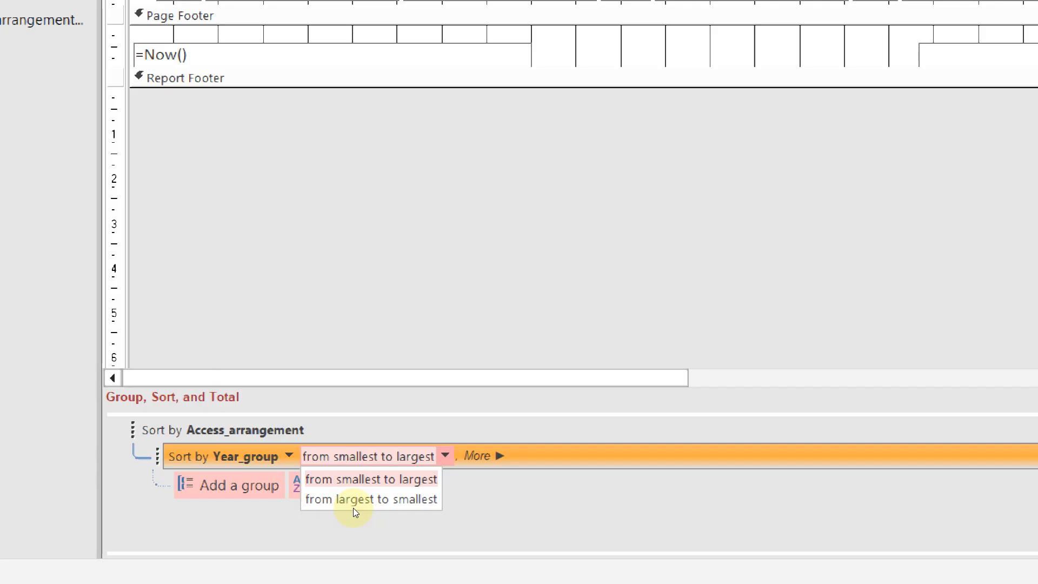
{"action": "left_click", "coordinate": [355, 499]}
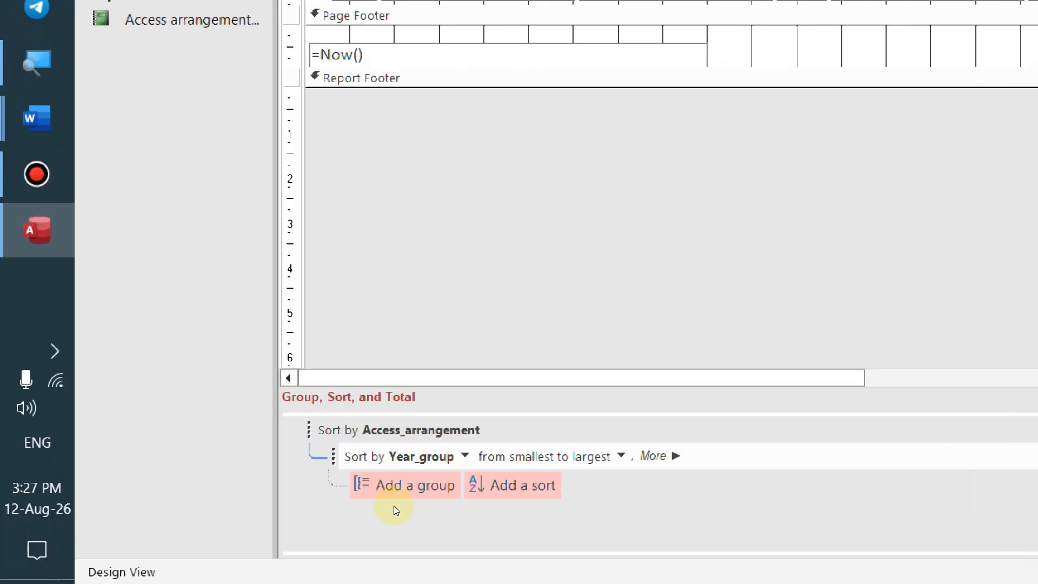
{"action": "key", "text": "alt+Down"}
{"action": "key", "text": "Down"}
{"action": "key", "text": "Return"}
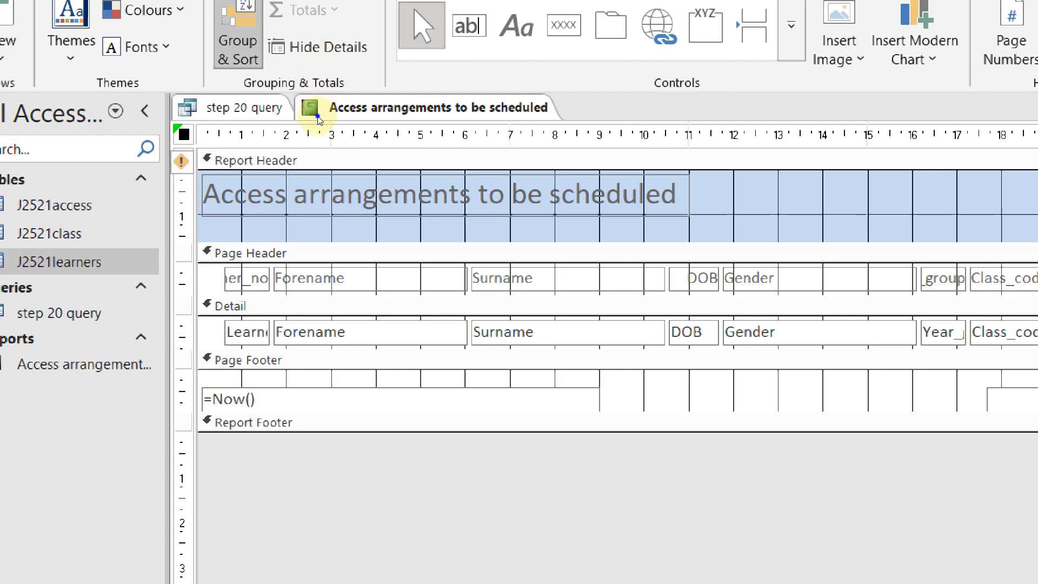
{"action": "right_click", "coordinate": [316, 111]}
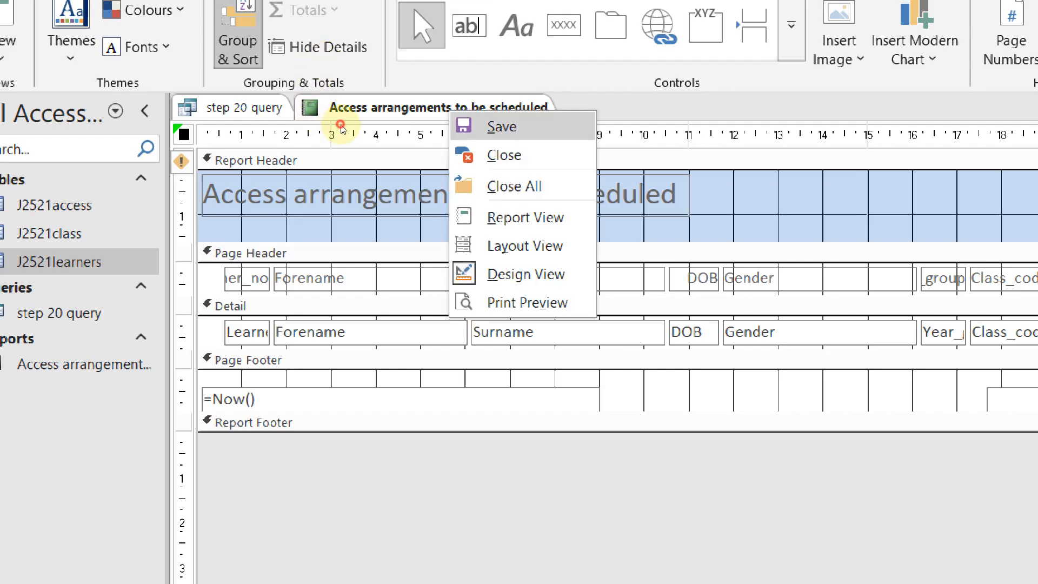
{"action": "key", "text": "Escape"}
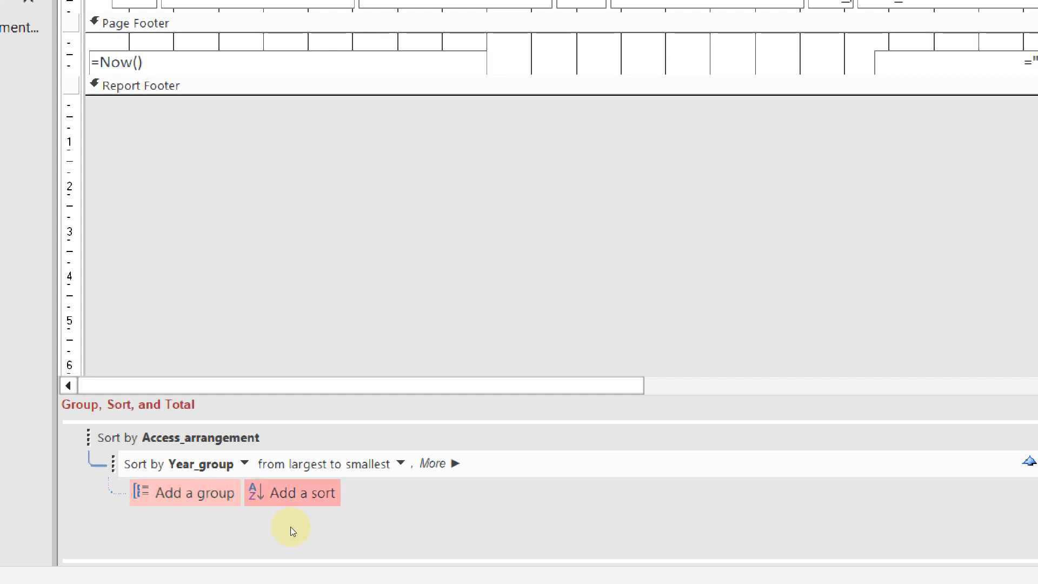
Number the sorting requirement 5 in the Word task sheet, then return to Access
{"action": "key", "text": "alt+Tab"}
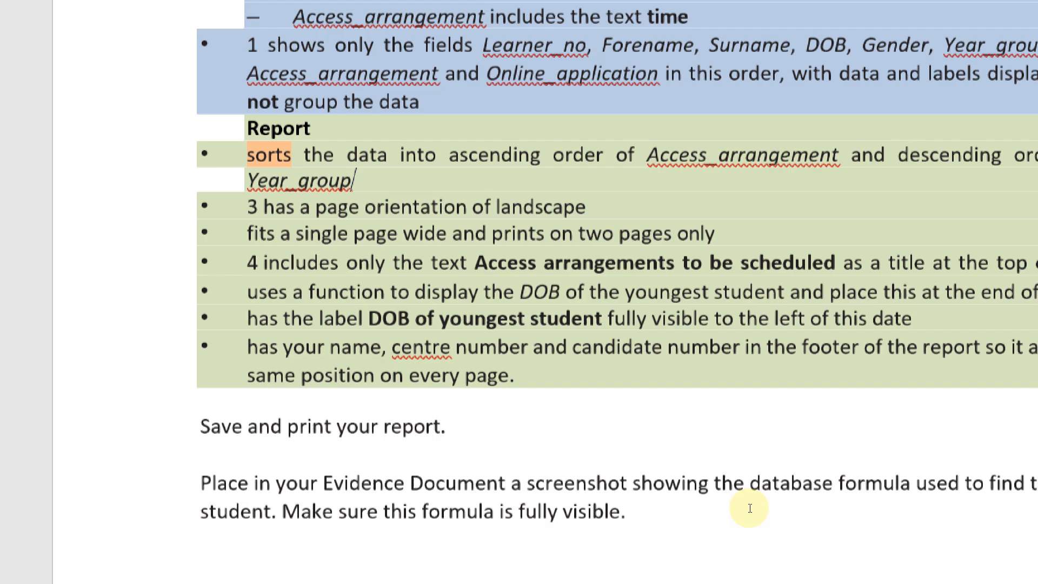
{"action": "key", "text": "ctrl+Up"}
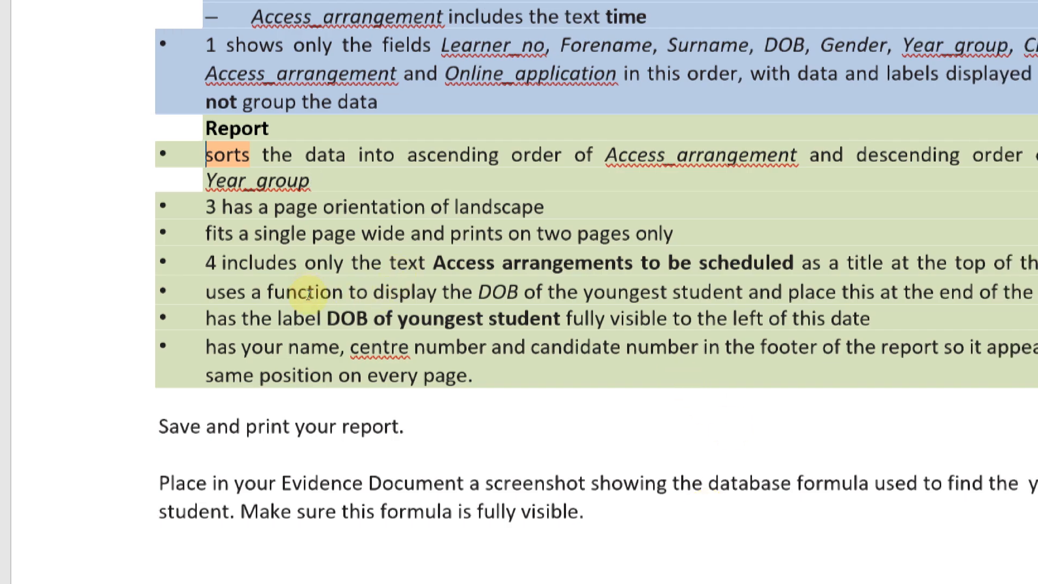
{"action": "type", "text": "5"}
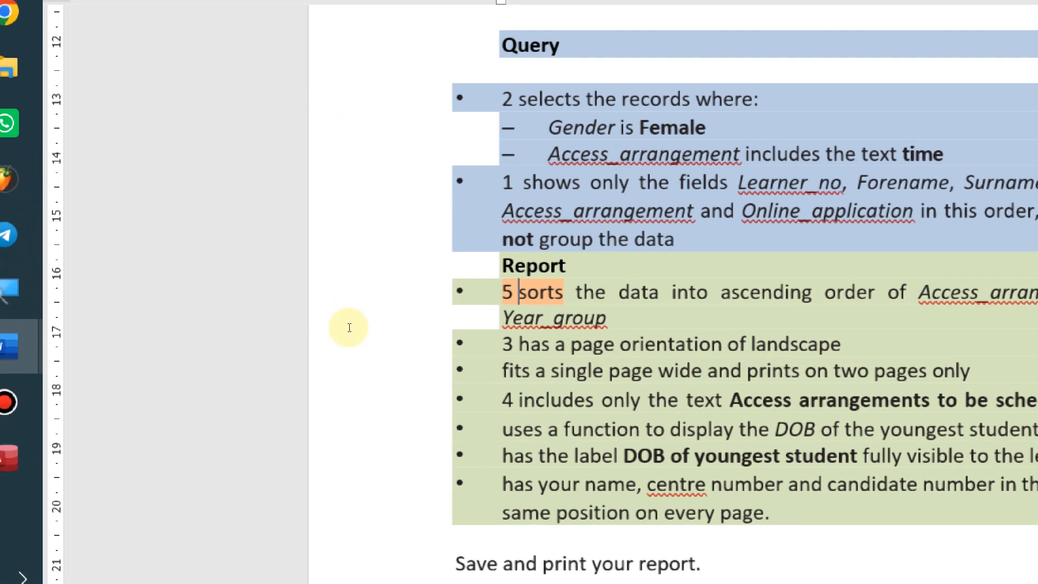
{"action": "key", "text": "Down"}
{"action": "key", "text": "Down"}
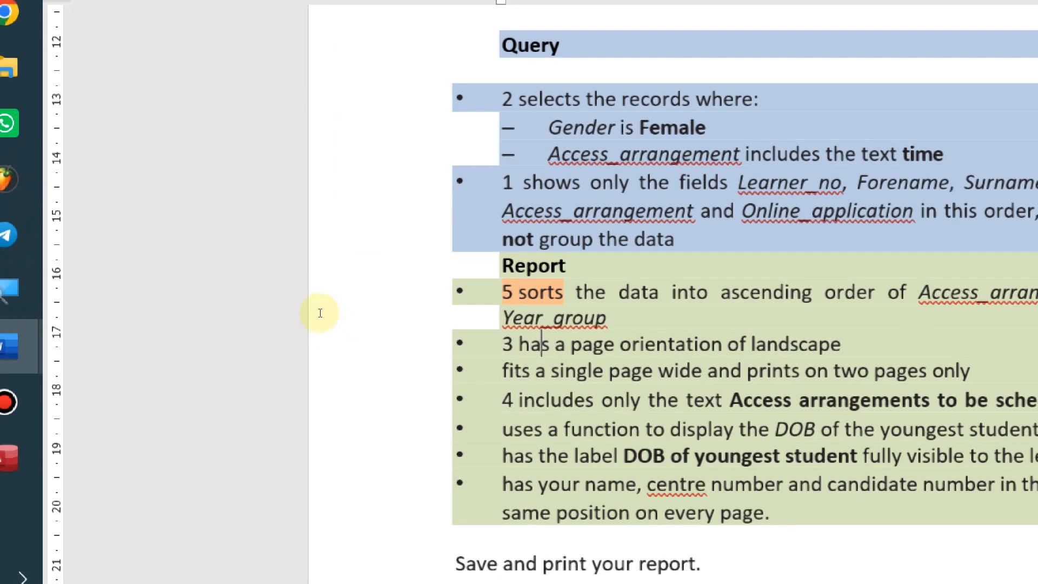
{"action": "left_click", "coordinate": [304, 330]}
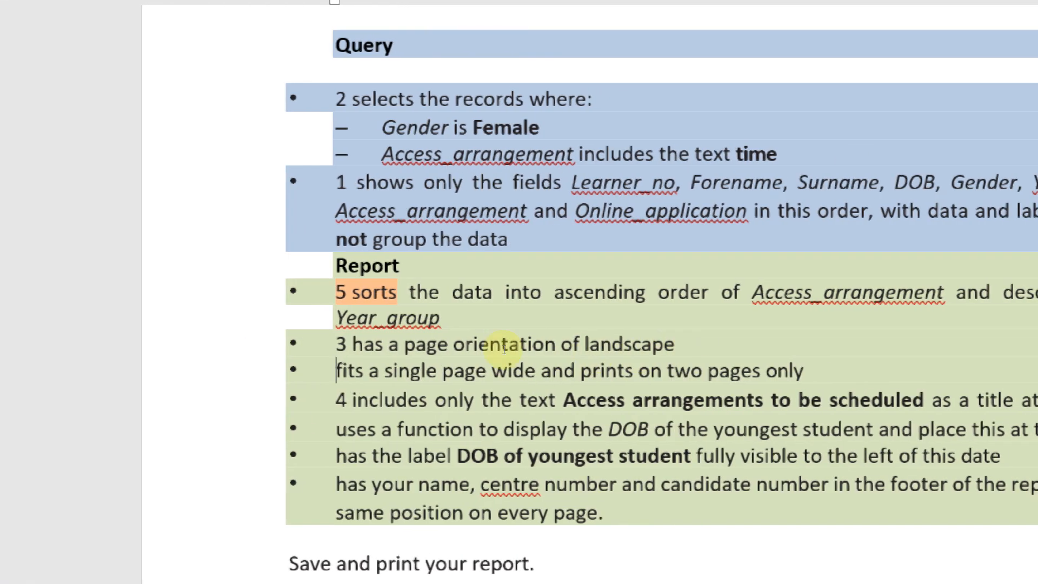
{"action": "key", "text": "alt+Tab"}
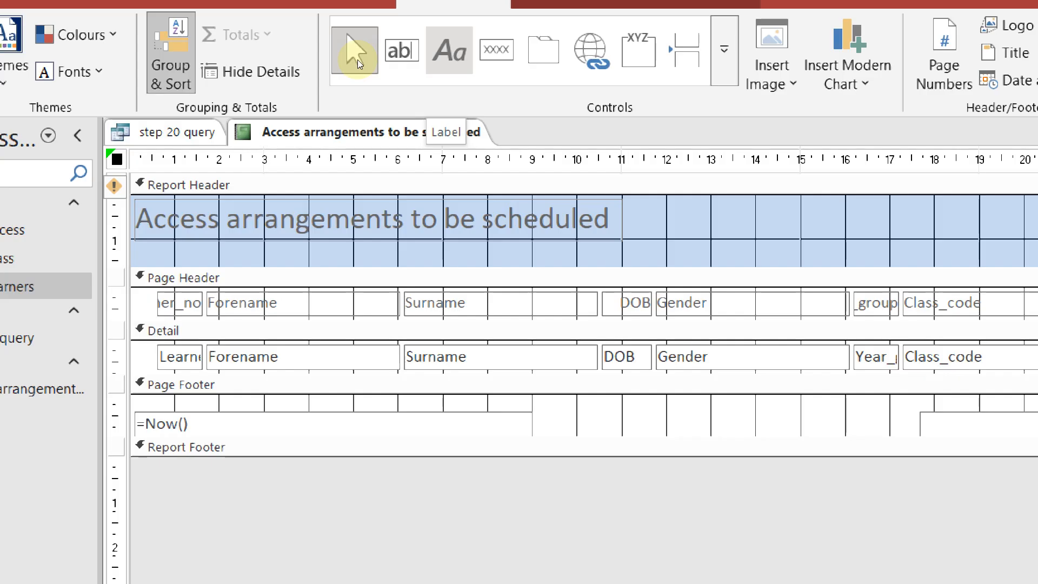
Switch the Access arrangements to be scheduled report to Layout View from its tab menu
{"action": "right_click", "coordinate": [326, 120]}
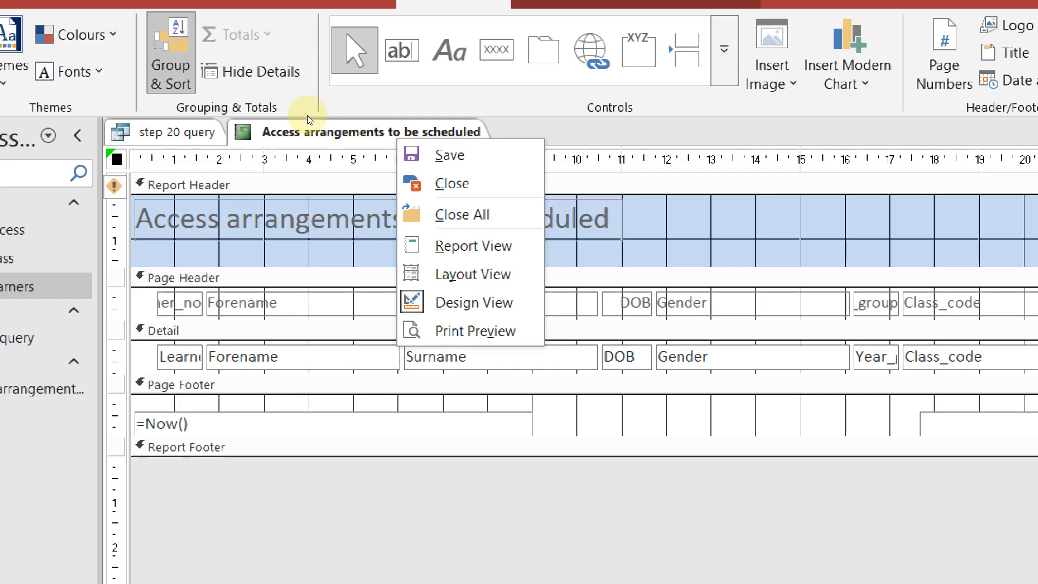
{"action": "key", "text": "Up"}
{"action": "key", "text": "Up"}
{"action": "key", "text": "Up"}
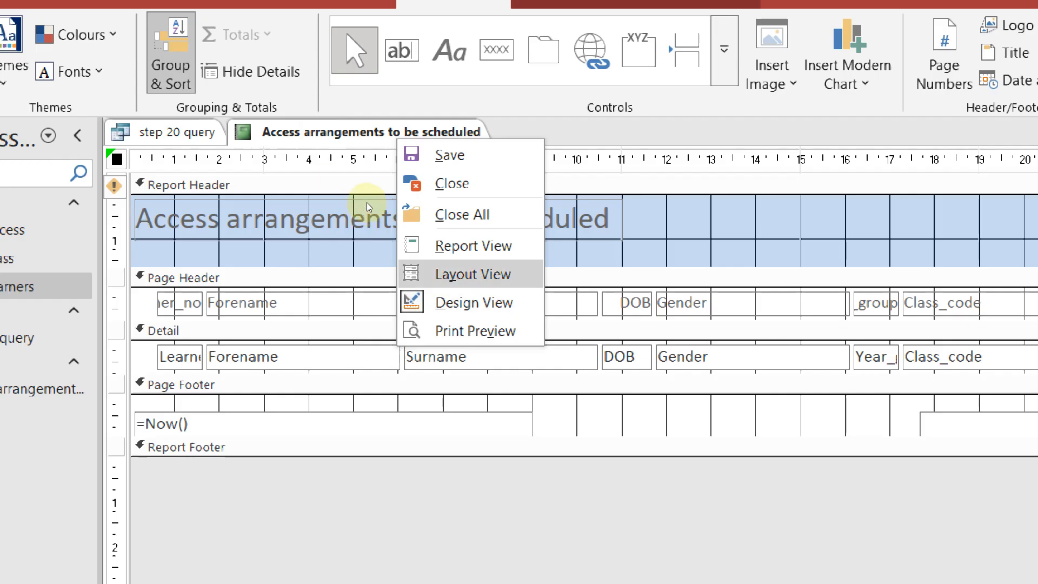
{"action": "key", "text": "Return"}
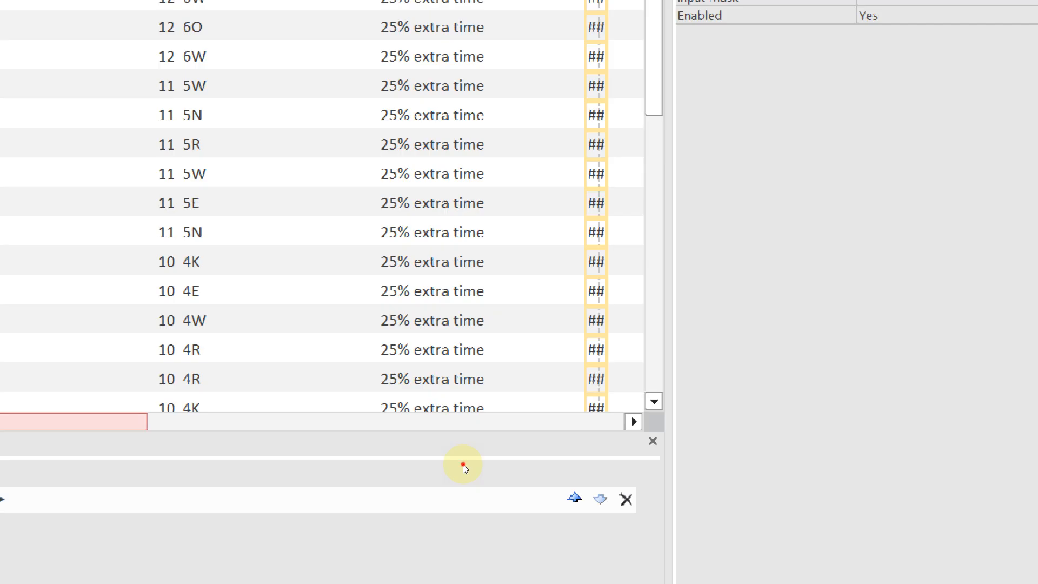
Narrow the Online_application column to pull the report's right edge in
{"action": "scroll", "coordinate": [463, 464], "scroll_direction": "right", "scroll_amount": 5}
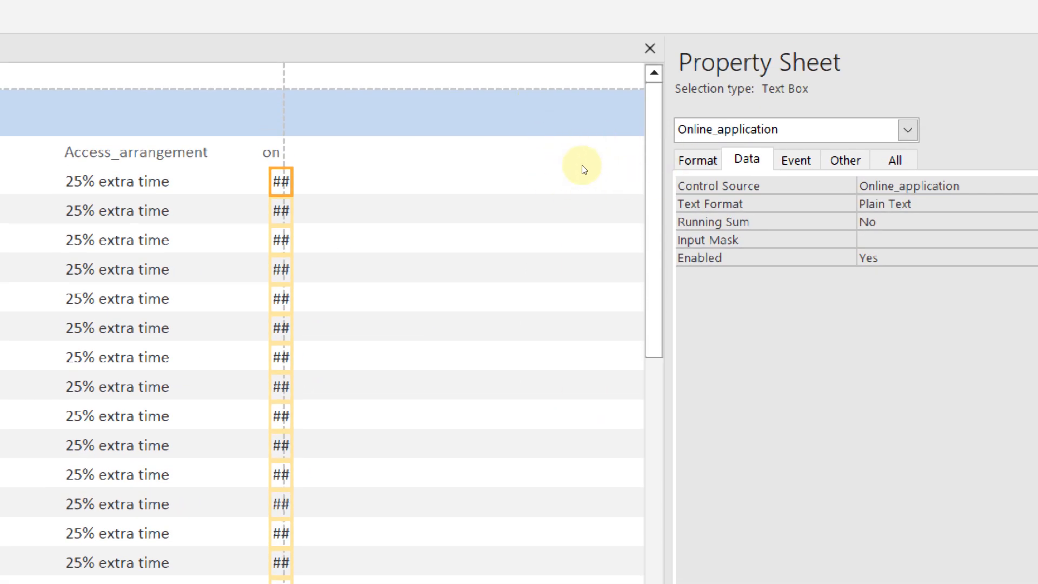
{"action": "key", "text": "ctrl+z"}
{"action": "key", "text": "ctrl+z"}
{"action": "key", "text": "ctrl+z"}
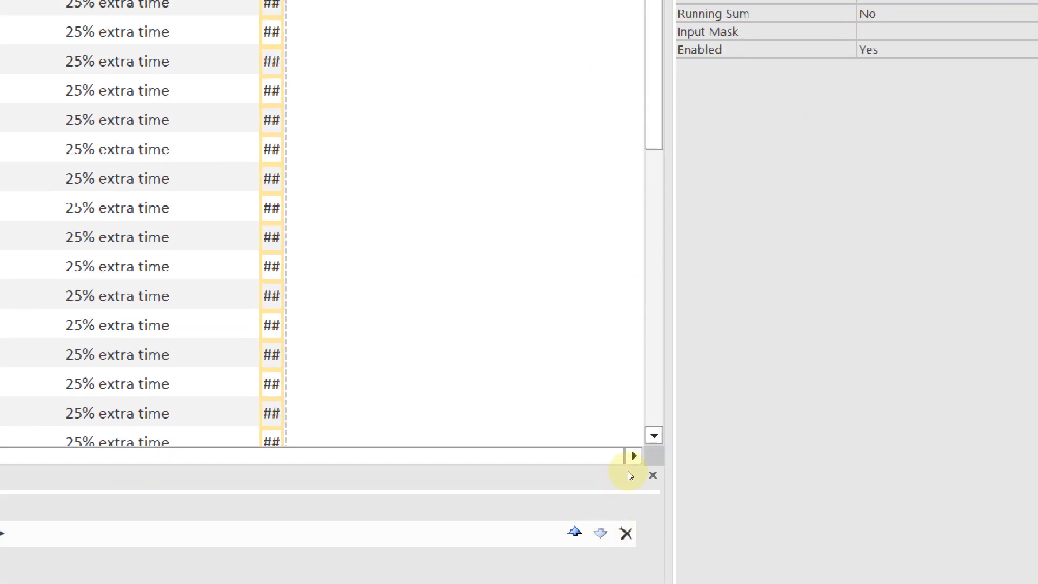
{"action": "left_click_drag", "start_coordinate": [628, 463], "coordinate": [244, 454]}
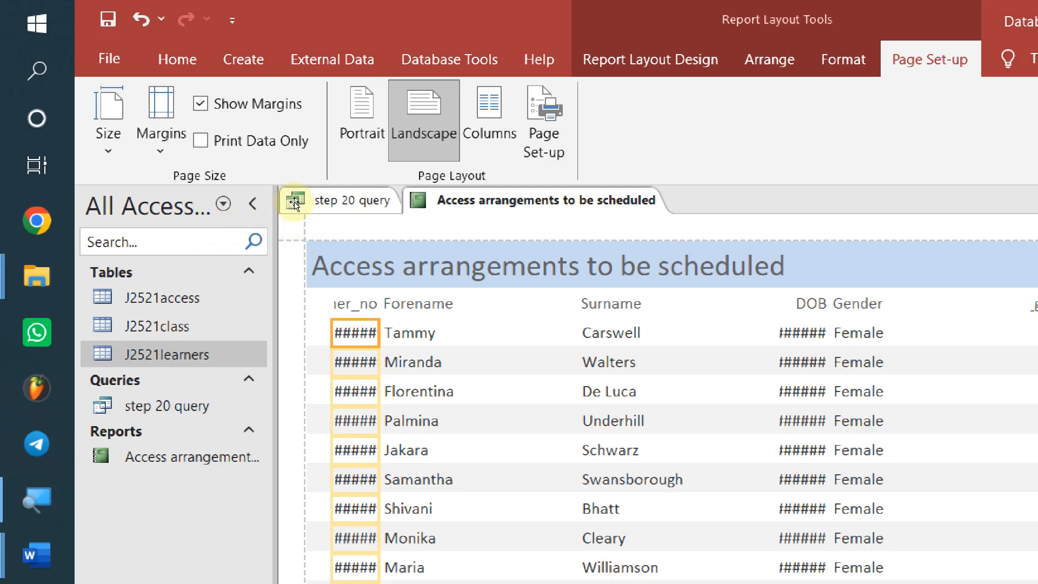
Select the Forename heading and its data column, trying the selection across to Surname
{"action": "key", "text": "Right"}
{"action": "key", "text": "Up"}
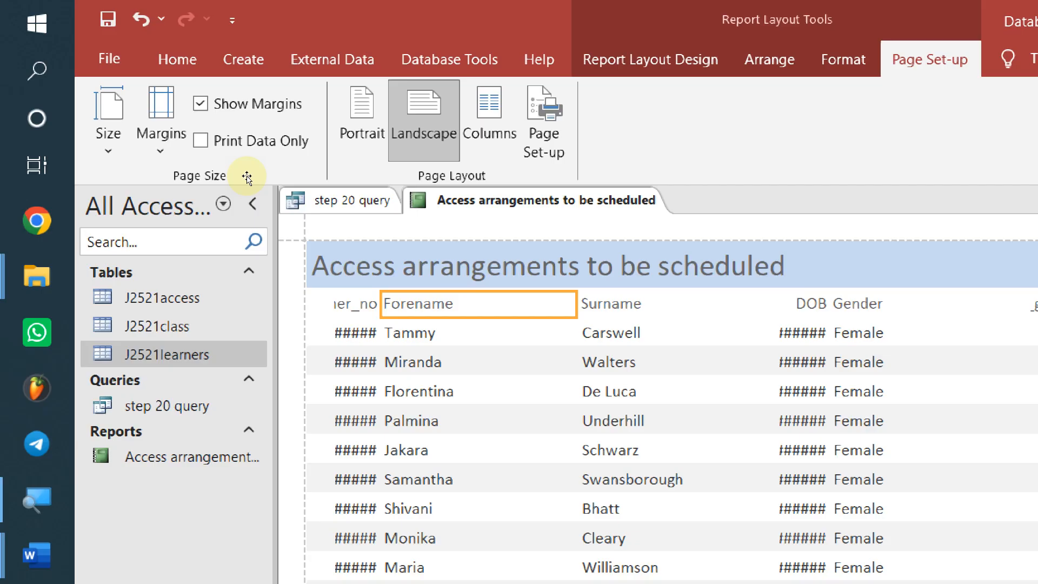
{"action": "left_click", "coordinate": [204, 177]}
{"action": "key", "text": "Down"}
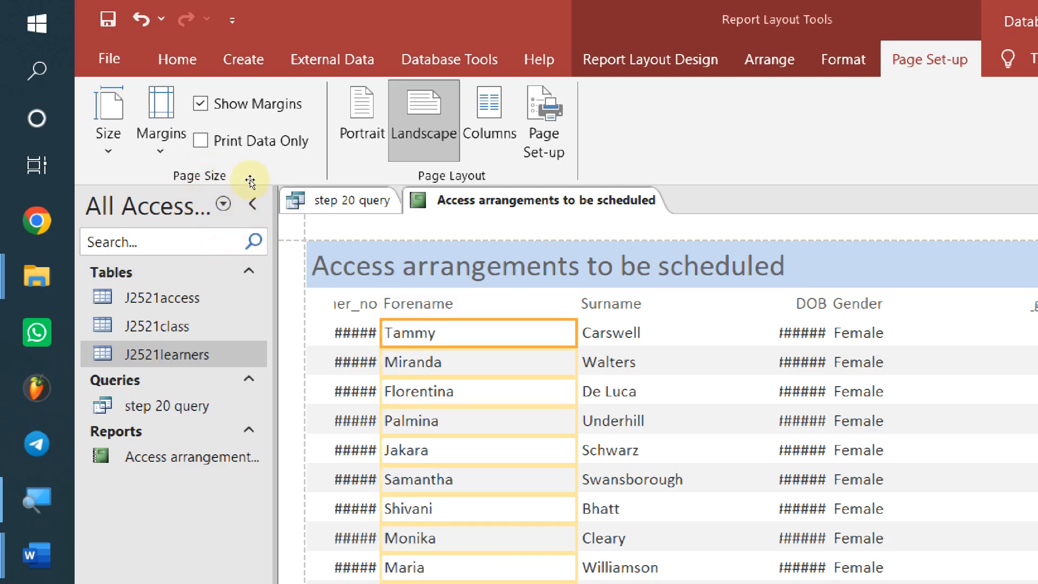
{"action": "key", "text": "Down"}
{"action": "key", "text": "Down"}
{"action": "key", "text": "Down"}
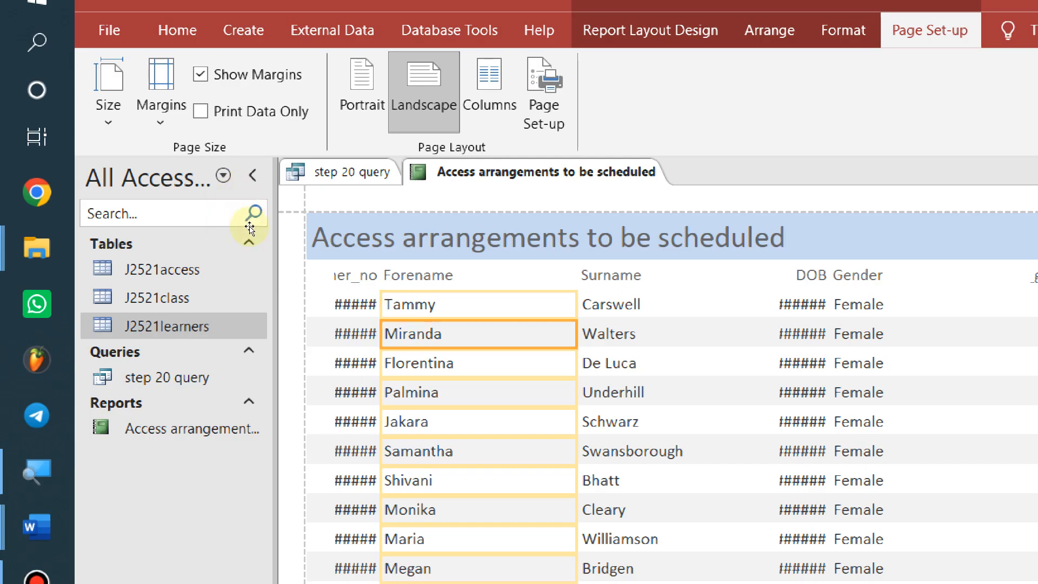
{"action": "key", "text": "Up"}
{"action": "key", "text": "Up"}
{"action": "key", "text": "Up"}
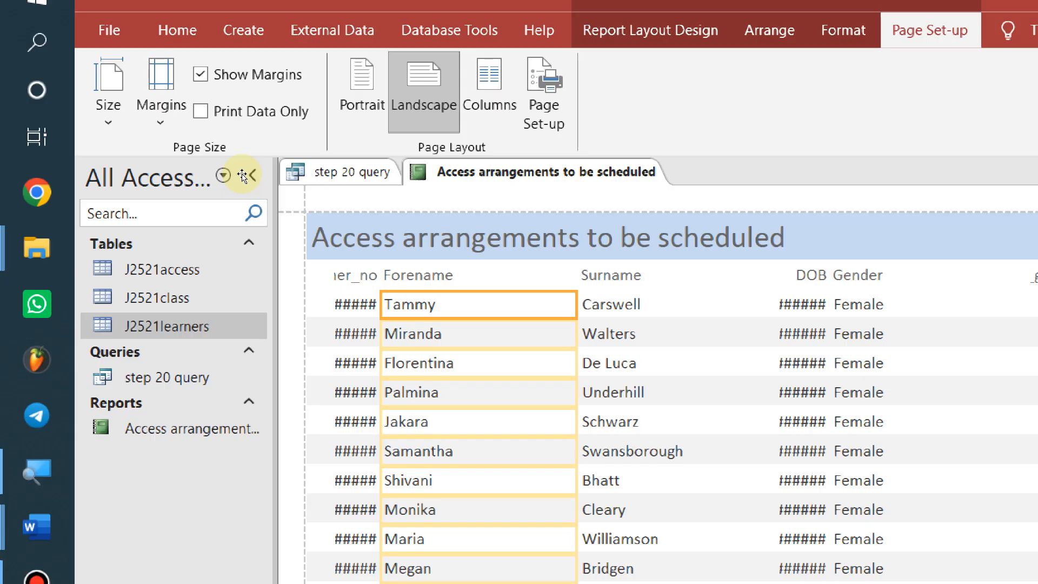
{"action": "key", "text": "Up"}
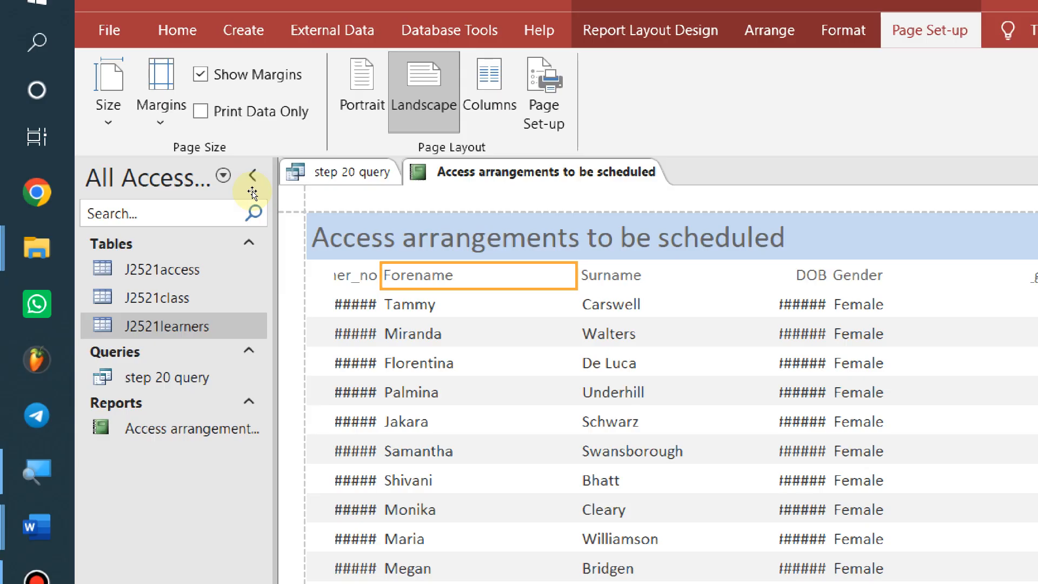
{"action": "left_click", "coordinate": [252, 193], "text": "shift"}
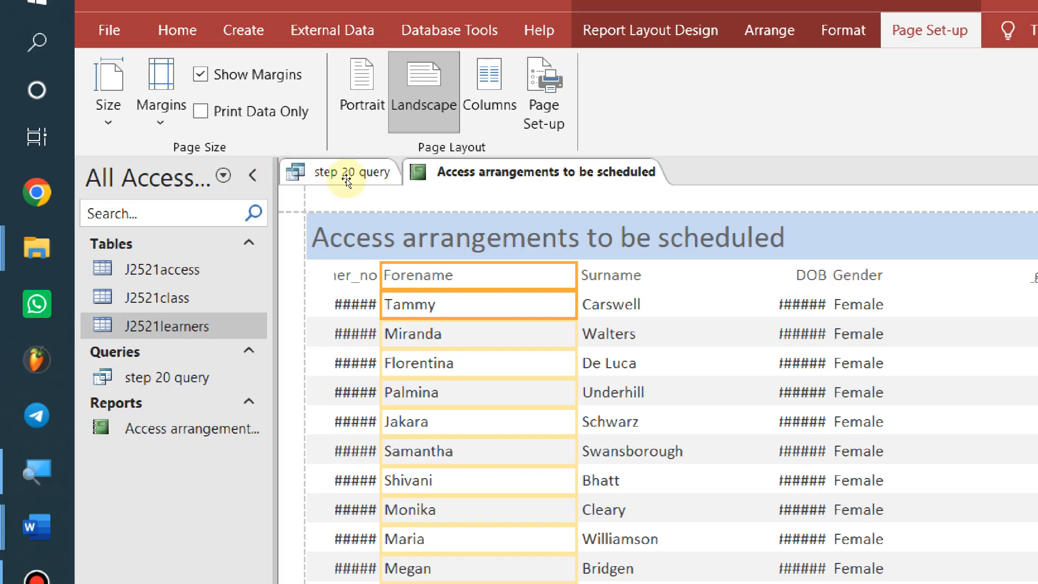
{"action": "key", "text": "shift+Right"}
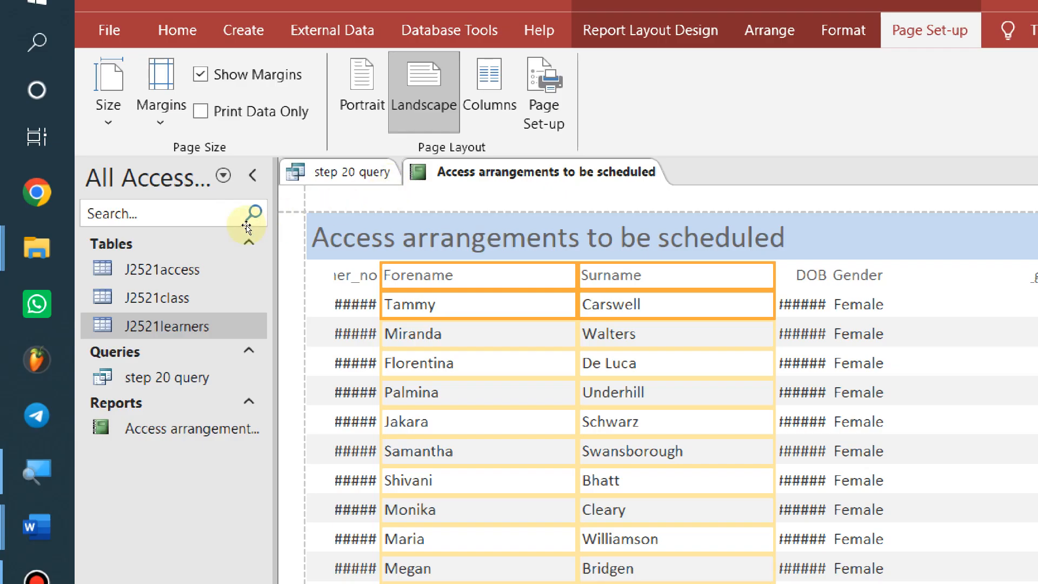
{"action": "key", "text": "Down"}
{"action": "key", "text": "Up"}
{"action": "key", "text": "Up"}
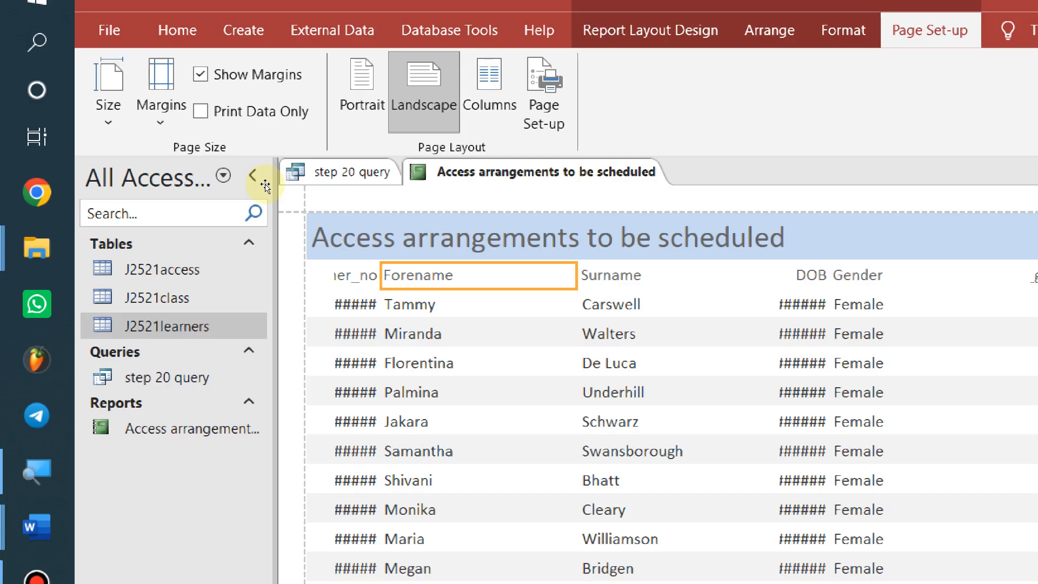
{"action": "key", "text": "Down"}
{"action": "key", "text": "Up"}
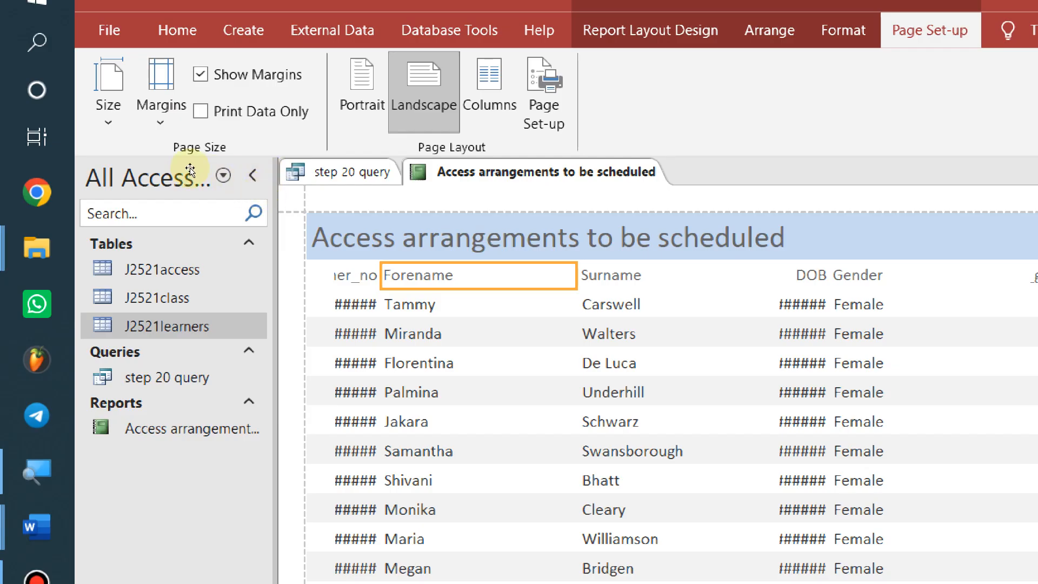
Select the whole Learner_no column and widen it leftward
{"action": "key", "text": "Left"}
{"action": "key", "text": "Down"}
{"action": "key", "text": "Right"}
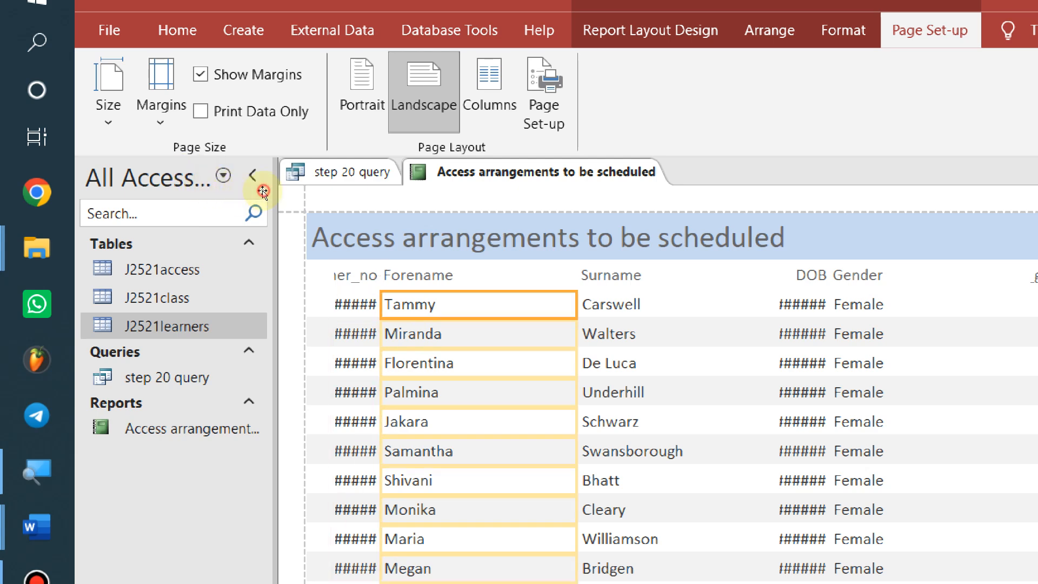
{"action": "key", "text": "Up"}
{"action": "key", "text": "Left"}
{"action": "key", "text": "Down"}
{"action": "key", "text": "shift+Left"}
{"action": "key", "text": "shift+Left"}
{"action": "key", "text": "shift+Left"}
{"action": "key", "text": "shift+Left"}
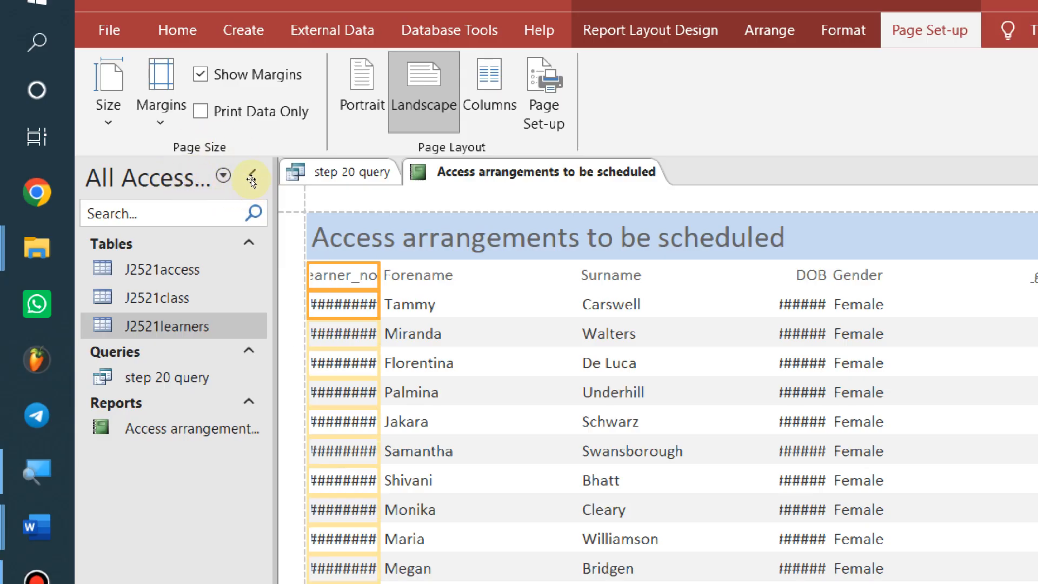
{"action": "key", "text": "Right"}
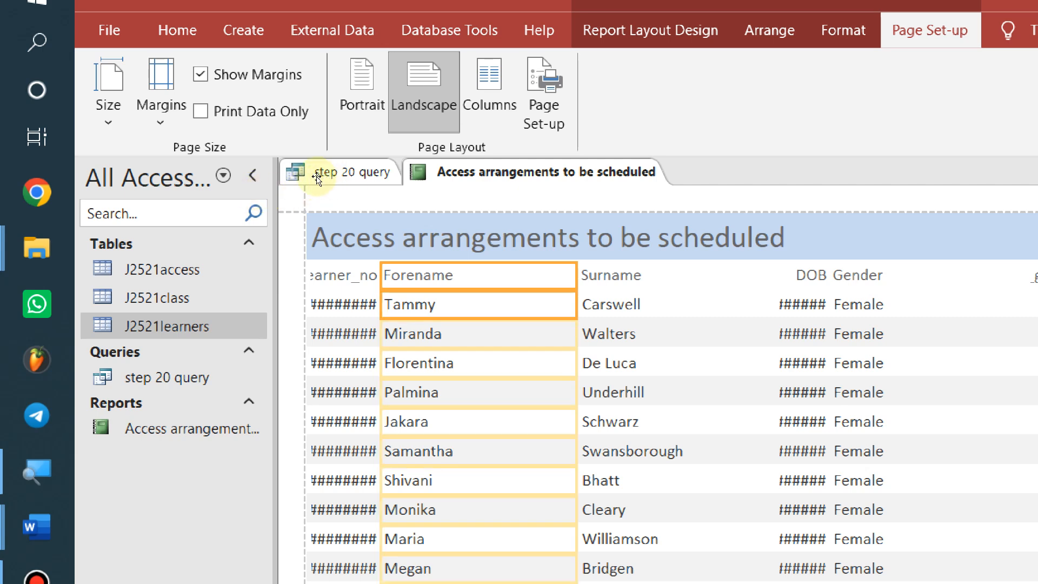
Narrow the Forename column and nudge it right, away from the learner numbers
{"action": "scroll", "coordinate": [283, 297], "scroll_direction": "down", "scroll_amount": 10}
{"action": "scroll", "coordinate": [283, 301], "scroll_direction": "down", "scroll_amount": 2}
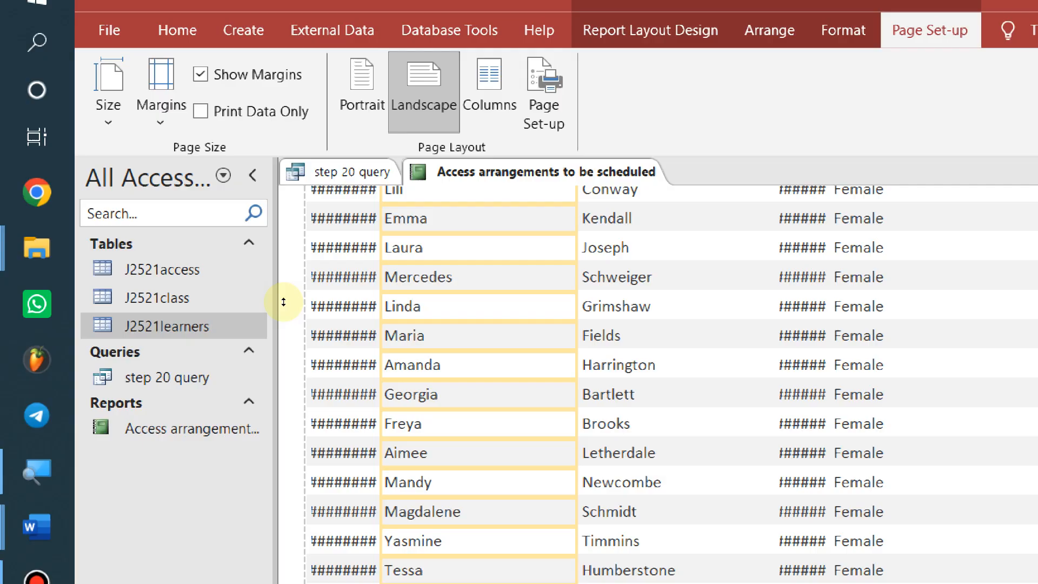
{"action": "scroll", "coordinate": [282, 304], "scroll_direction": "up", "scroll_amount": 3}
{"action": "scroll", "coordinate": [297, 249], "scroll_direction": "up", "scroll_amount": 1}
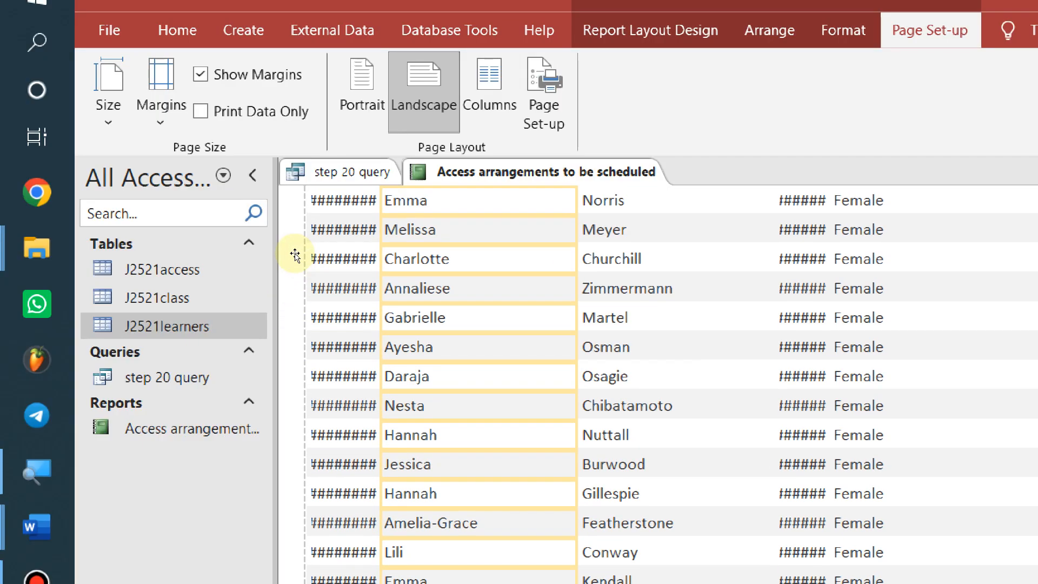
{"action": "scroll", "coordinate": [296, 292], "scroll_direction": "up", "scroll_amount": 4}
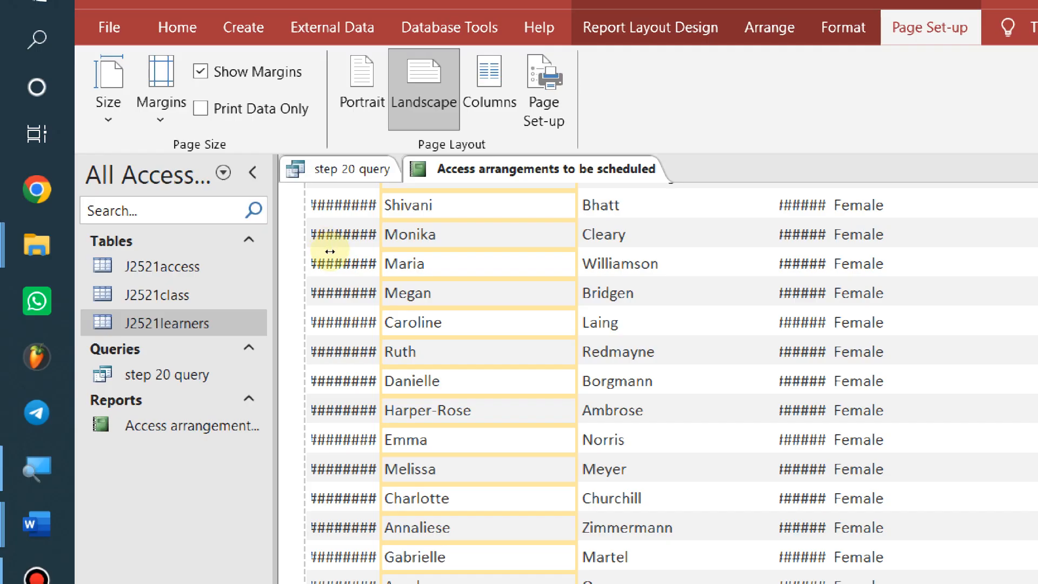
{"action": "left_click_drag", "start_coordinate": [330, 252], "coordinate": [281, 252]}
{"action": "scroll", "coordinate": [277, 273], "scroll_direction": "down", "scroll_amount": 10}
{"action": "scroll", "coordinate": [277, 273], "scroll_direction": "down", "scroll_amount": 5}
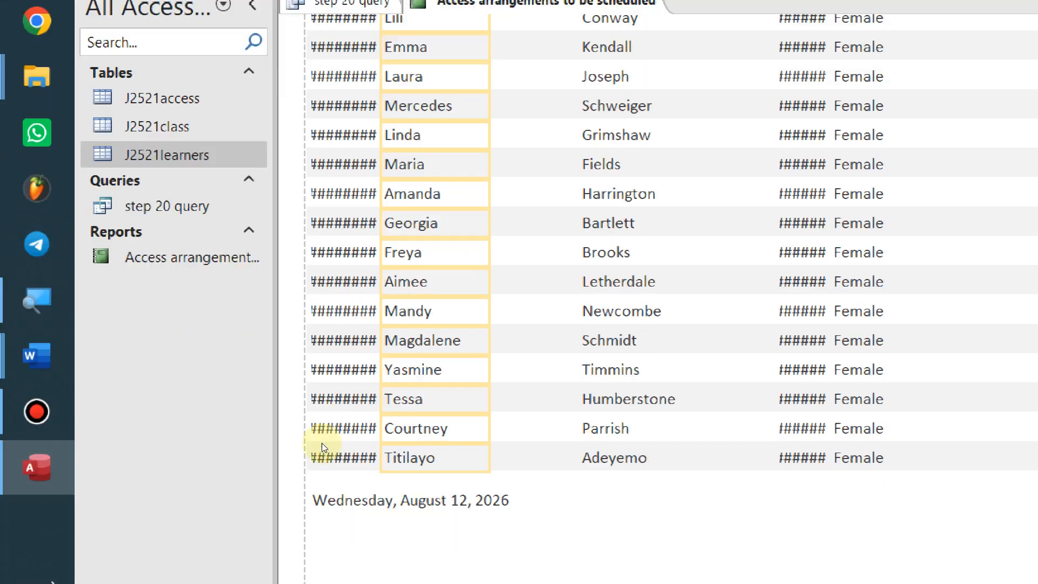
{"action": "scroll", "coordinate": [299, 394], "scroll_direction": "up", "scroll_amount": 5}
{"action": "scroll", "coordinate": [301, 395], "scroll_direction": "up", "scroll_amount": 5}
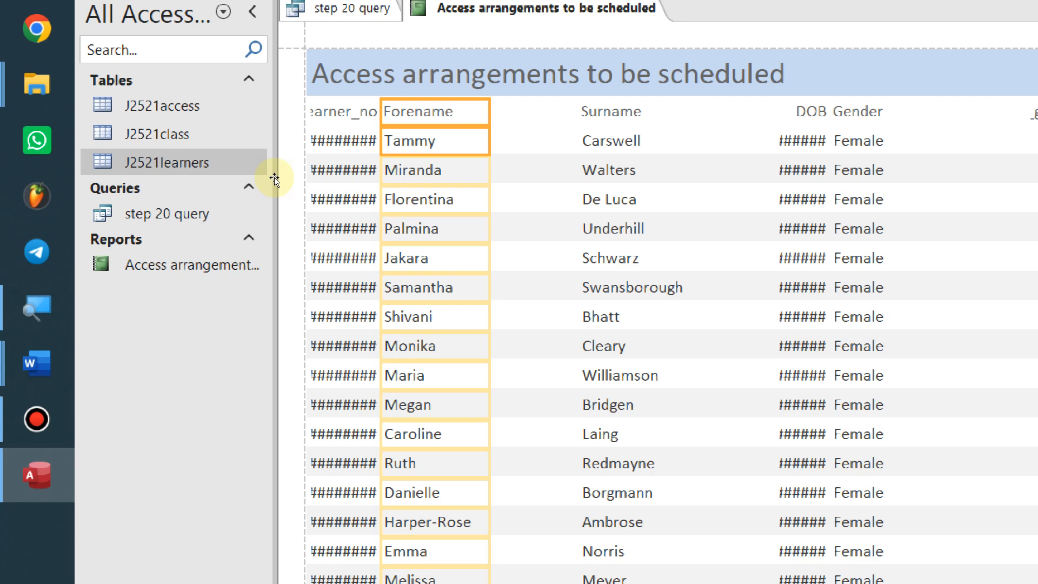
{"action": "key", "text": "Right"}
{"action": "key", "text": "Right"}
{"action": "key", "text": "Right"}
{"action": "key", "text": "Right"}
{"action": "key", "text": "Right"}
{"action": "key", "text": "Right"}
{"action": "key", "text": "Right"}
{"action": "key", "text": "Right"}
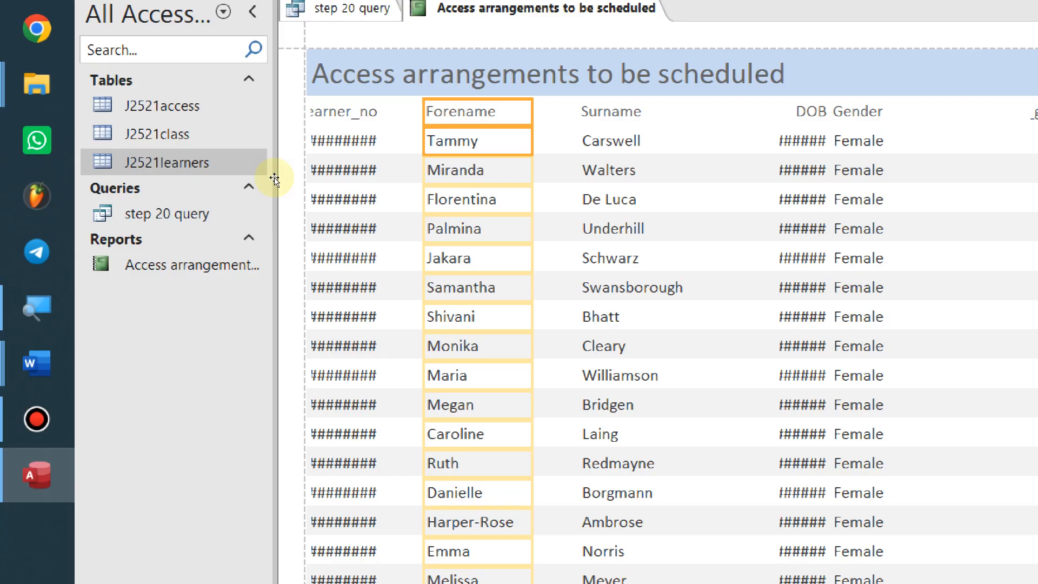
Widen the Learner_no column so the full learner numbers show
{"action": "key", "text": "shift+Tab"}
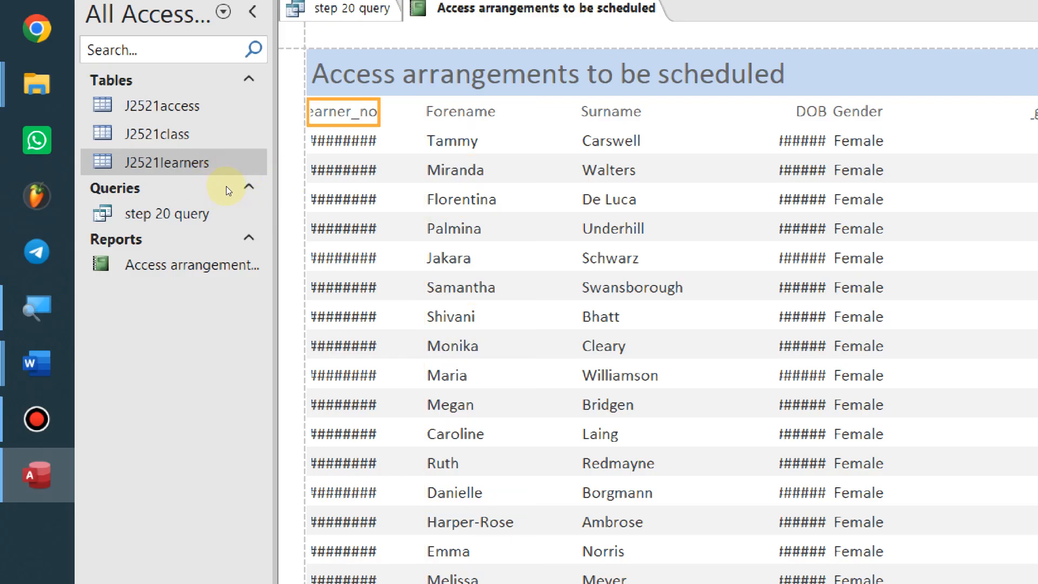
{"action": "key", "text": "shift+Down"}
{"action": "key", "text": "shift+Right"}
{"action": "key", "text": "shift+Right"}
{"action": "key", "text": "shift+Right"}
{"action": "key", "text": "shift+Right"}
{"action": "key", "text": "shift+Right"}
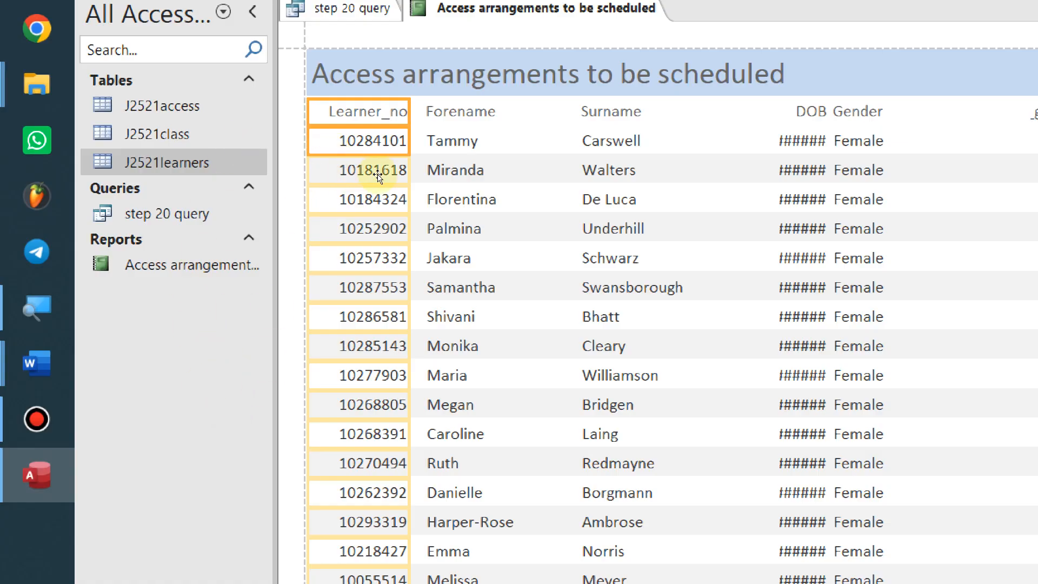
{"action": "scroll", "coordinate": [372, 230], "scroll_direction": "down", "scroll_amount": 3}
{"action": "scroll", "coordinate": [372, 230], "scroll_direction": "up", "scroll_amount": 3}
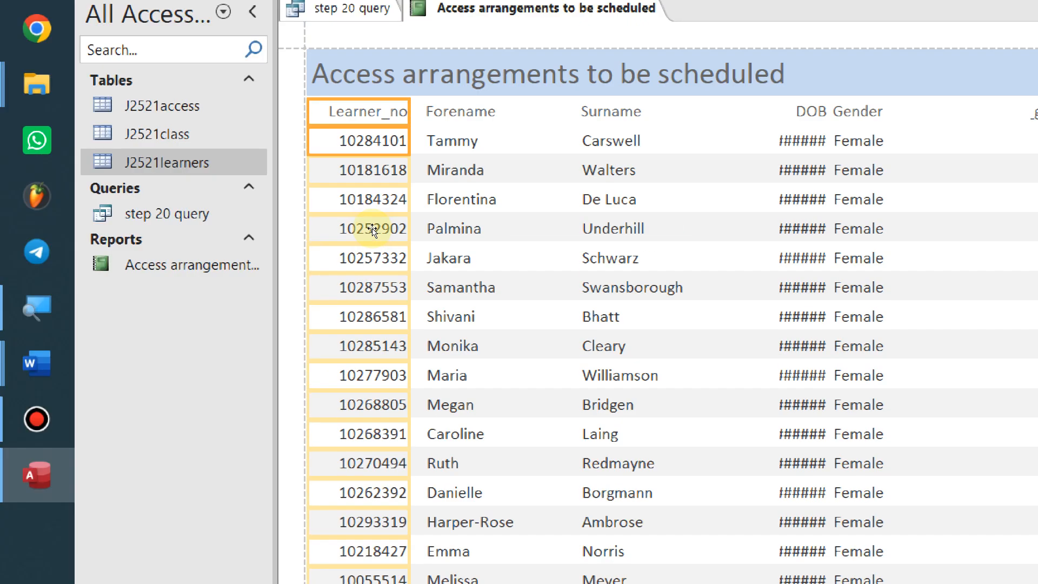
Select the Surname column and narrow it
{"action": "left_click", "coordinate": [358, 176]}
{"action": "left_click", "coordinate": [354, 193], "text": "shift"}
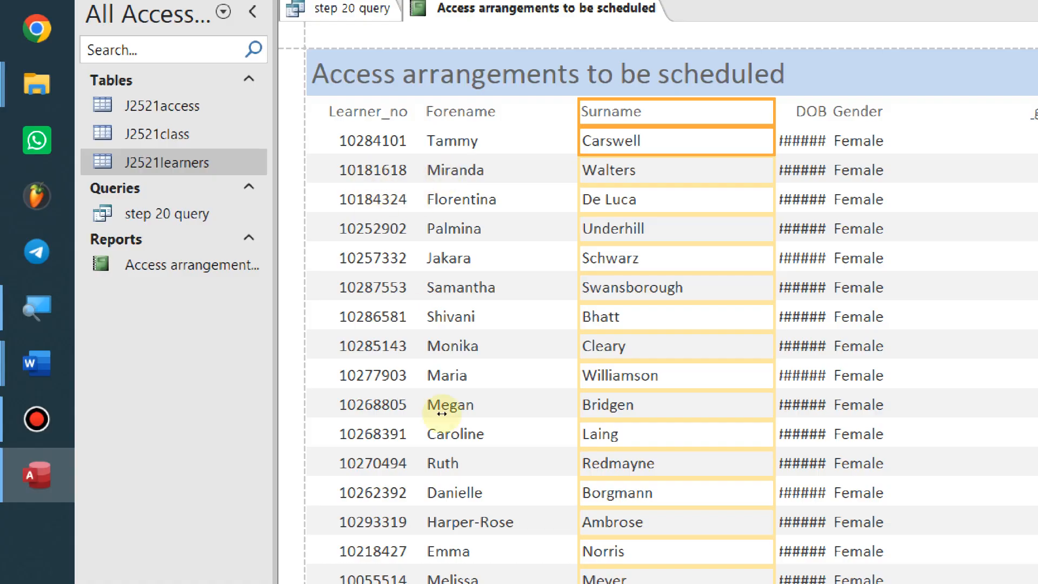
{"action": "scroll", "coordinate": [435, 399], "scroll_direction": "down", "scroll_amount": 10}
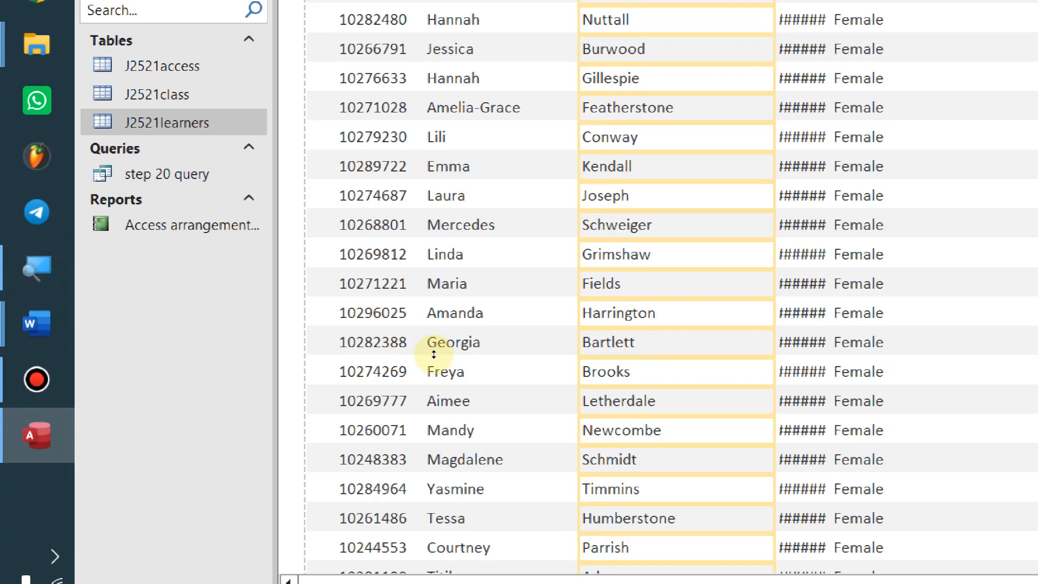
{"action": "scroll", "coordinate": [433, 354], "scroll_direction": "down", "scroll_amount": 2}
{"action": "scroll", "coordinate": [433, 355], "scroll_direction": "up", "scroll_amount": 10}
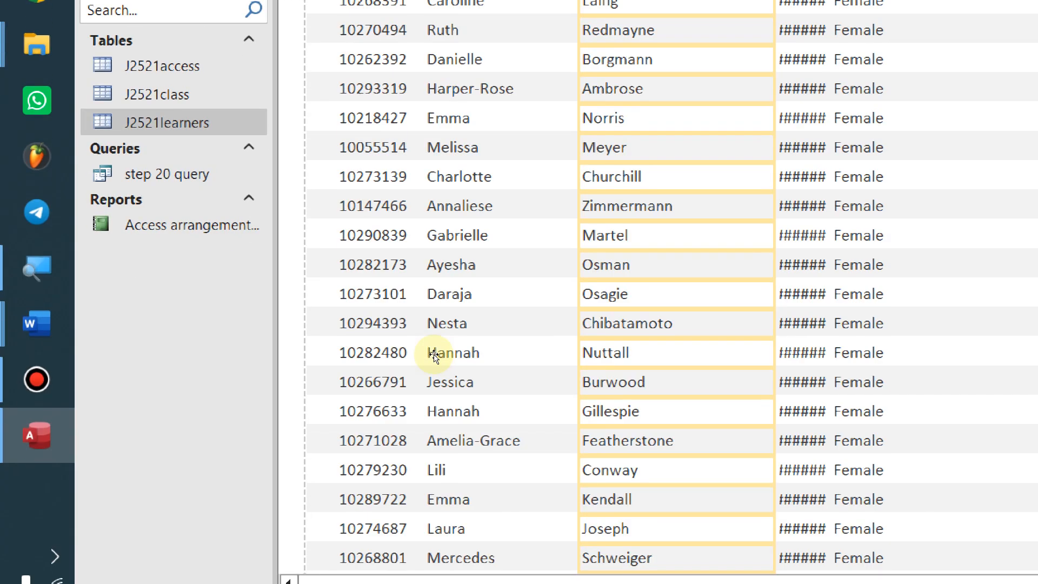
{"action": "scroll", "coordinate": [434, 356], "scroll_direction": "up", "scroll_amount": 3}
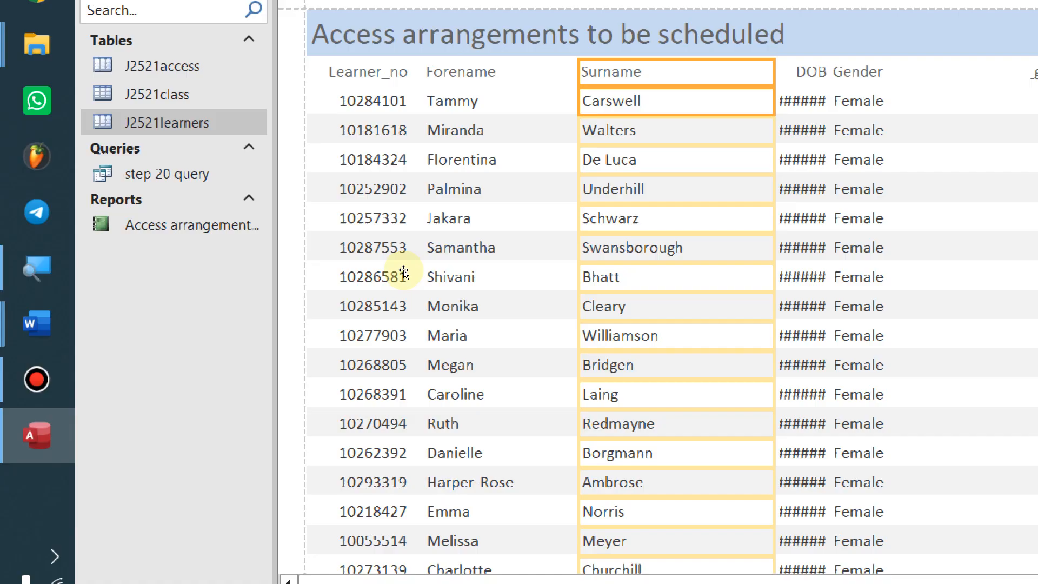
{"action": "left_click_drag", "start_coordinate": [431, 272], "coordinate": [399, 275]}
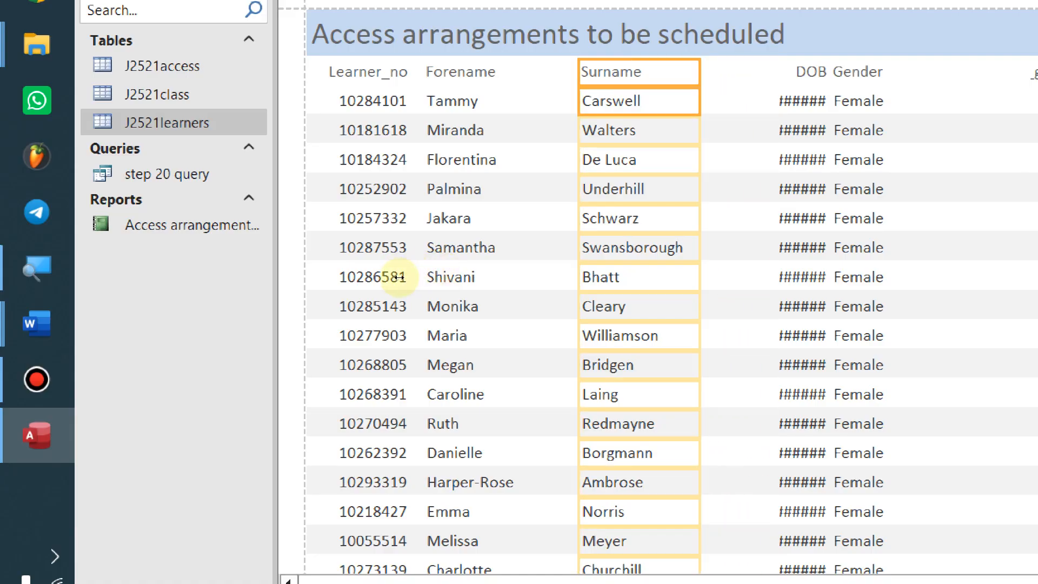
Widen the DOB column so dates like 12-Apr-08 appear, then shift it left
{"action": "left_click", "coordinate": [466, 174]}
{"action": "left_click", "coordinate": [460, 191], "text": "shift"}
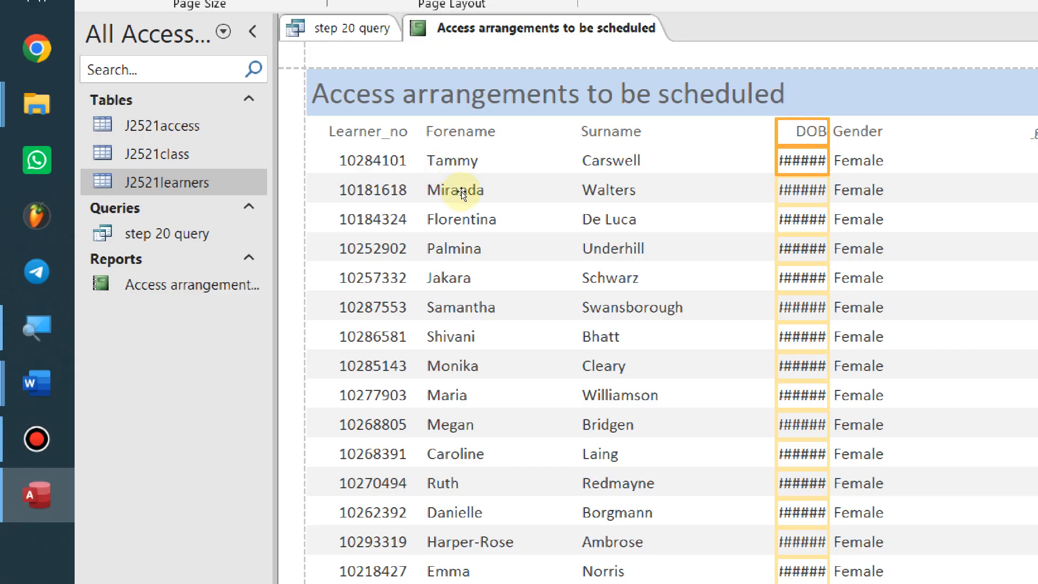
{"action": "left_click_drag", "start_coordinate": [463, 183], "coordinate": [423, 179]}
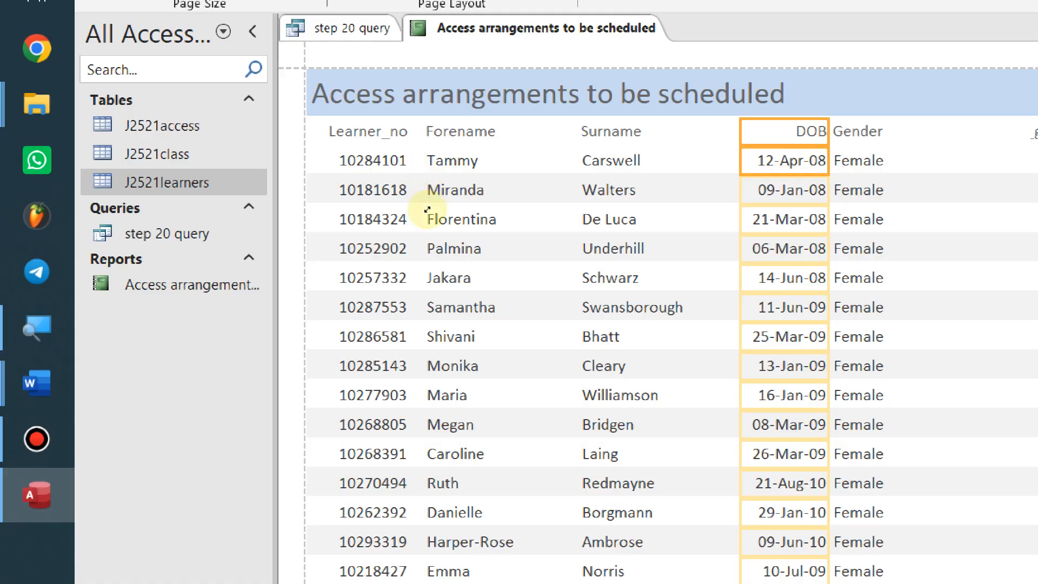
{"action": "scroll", "coordinate": [458, 269], "scroll_direction": "down", "scroll_amount": 10}
{"action": "scroll", "coordinate": [463, 276], "scroll_direction": "down", "scroll_amount": 2}
{"action": "scroll", "coordinate": [454, 278], "scroll_direction": "up", "scroll_amount": 15}
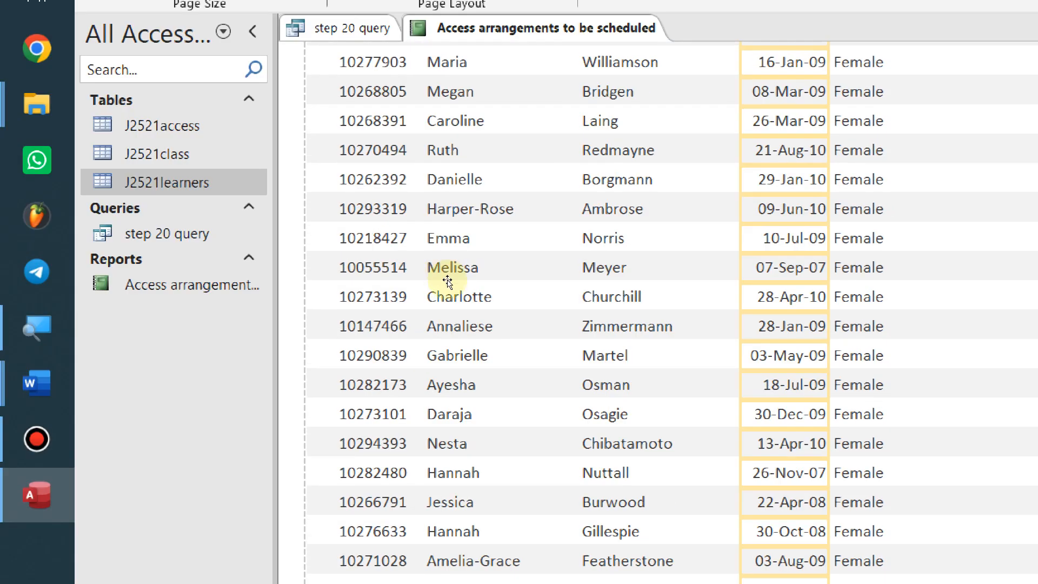
{"action": "key", "text": "Left"}
{"action": "key", "text": "Left"}
{"action": "key", "text": "Left"}
{"action": "key", "text": "Left"}
{"action": "key", "text": "Left"}
{"action": "key", "text": "Left"}
{"action": "key", "text": "Left"}
{"action": "key", "text": "Left"}
{"action": "key", "text": "Left"}
{"action": "key", "text": "Left"}
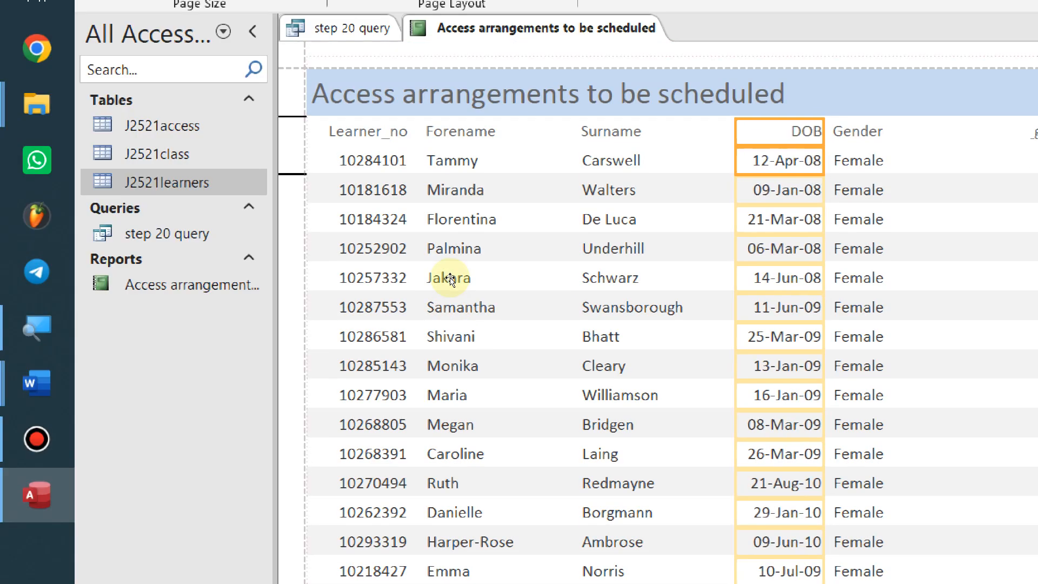
{"action": "key", "text": "Left"}
{"action": "key", "text": "Left"}
{"action": "key", "text": "Left"}
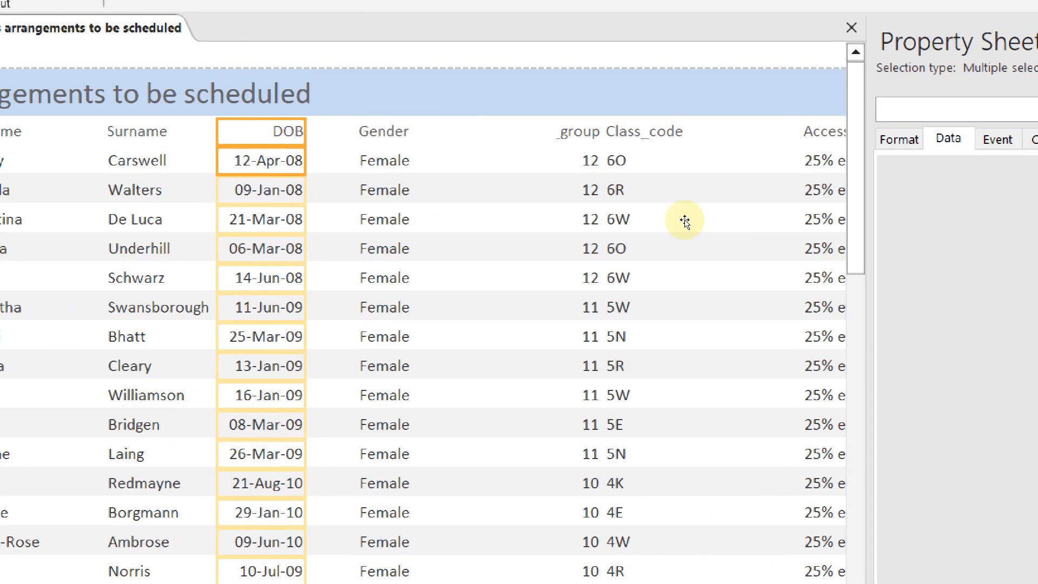
Narrow the Gender column and move it beside DOB, then fit Year_group next to Gender
{"action": "left_click", "coordinate": [488, 170]}
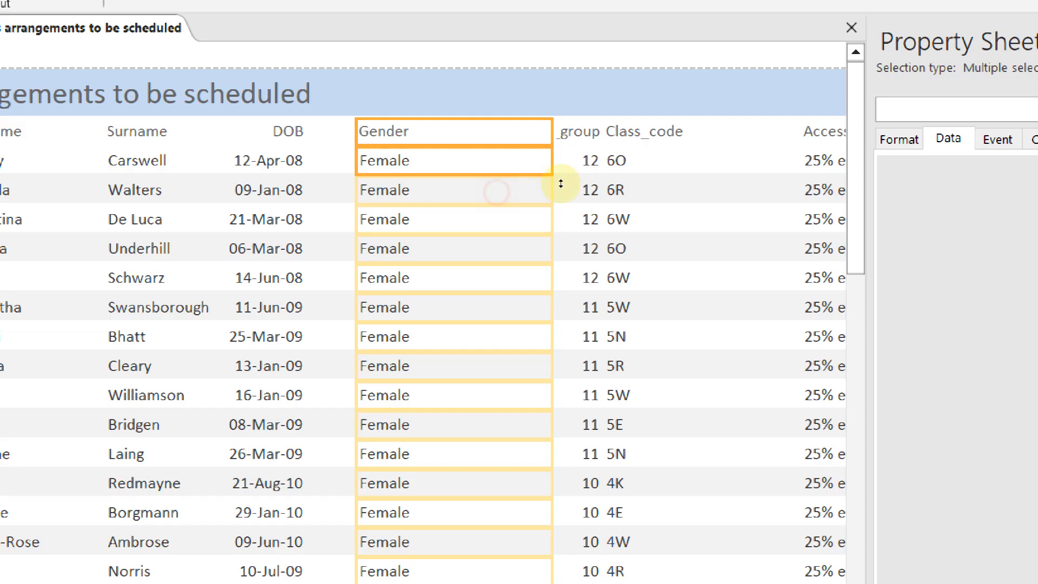
{"action": "left_click", "coordinate": [588, 173]}
{"action": "left_click", "coordinate": [500, 186]}
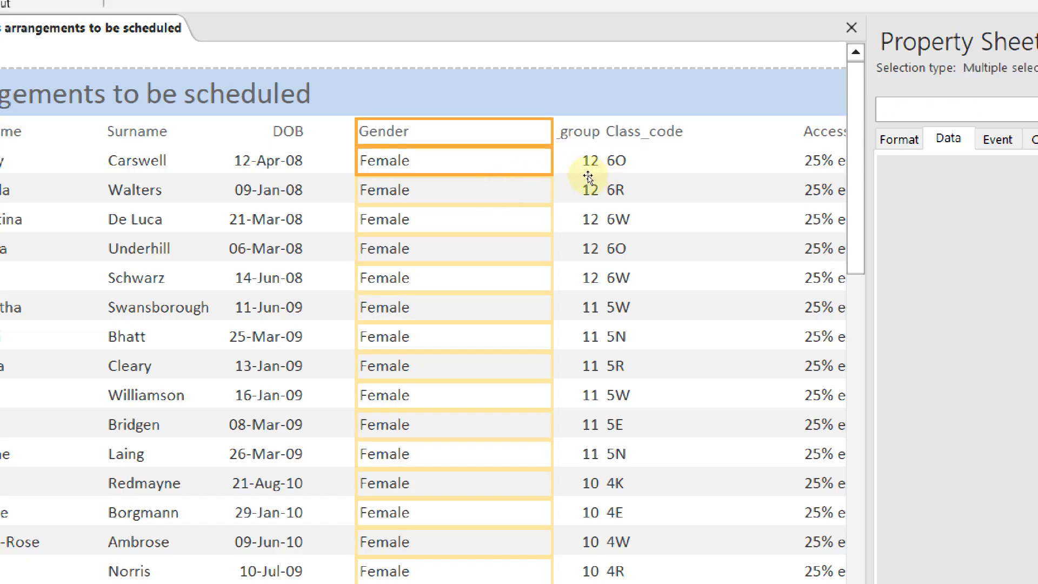
{"action": "left_click_drag", "start_coordinate": [587, 174], "coordinate": [508, 186]}
{"action": "key", "text": "Left"}
{"action": "key", "text": "Left"}
{"action": "key", "text": "Left"}
{"action": "key", "text": "Left"}
{"action": "key", "text": "Left"}
{"action": "key", "text": "Left"}
{"action": "key", "text": "Left"}
{"action": "key", "text": "Left"}
{"action": "key", "text": "Left"}
{"action": "key", "text": "Left"}
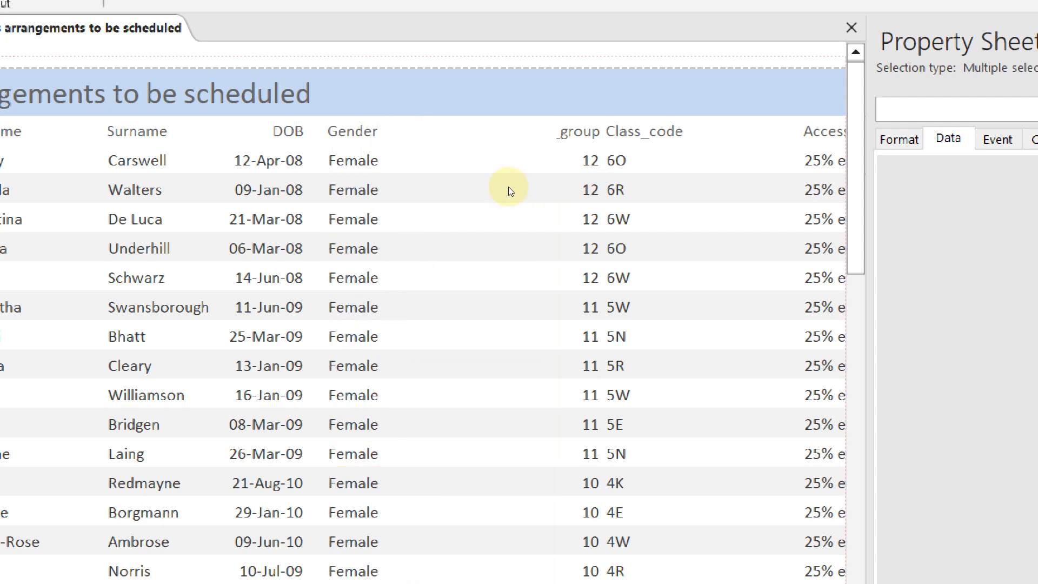
{"action": "left_click", "coordinate": [589, 163]}
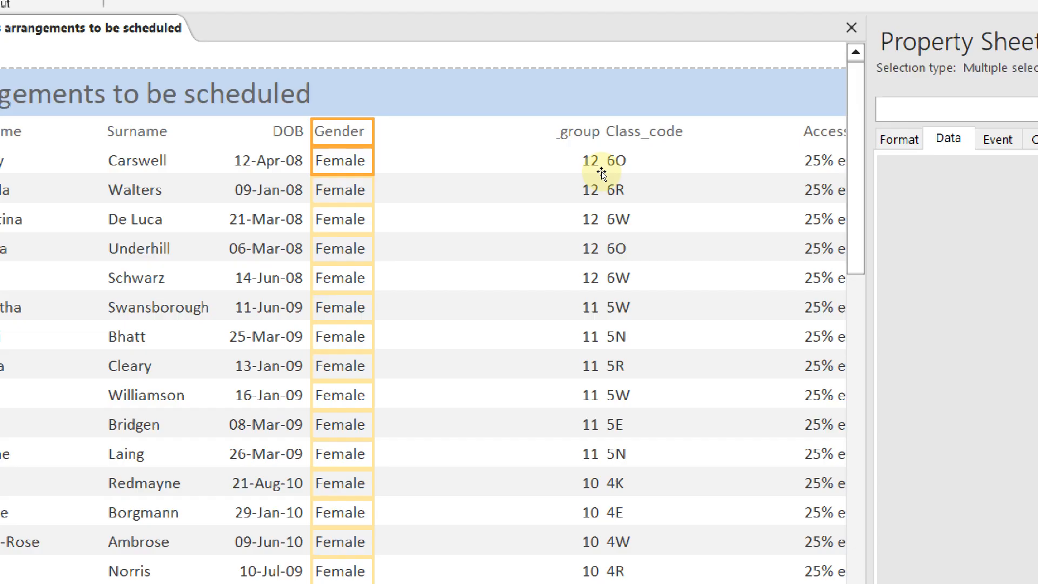
{"action": "left_click", "coordinate": [594, 187], "text": "shift"}
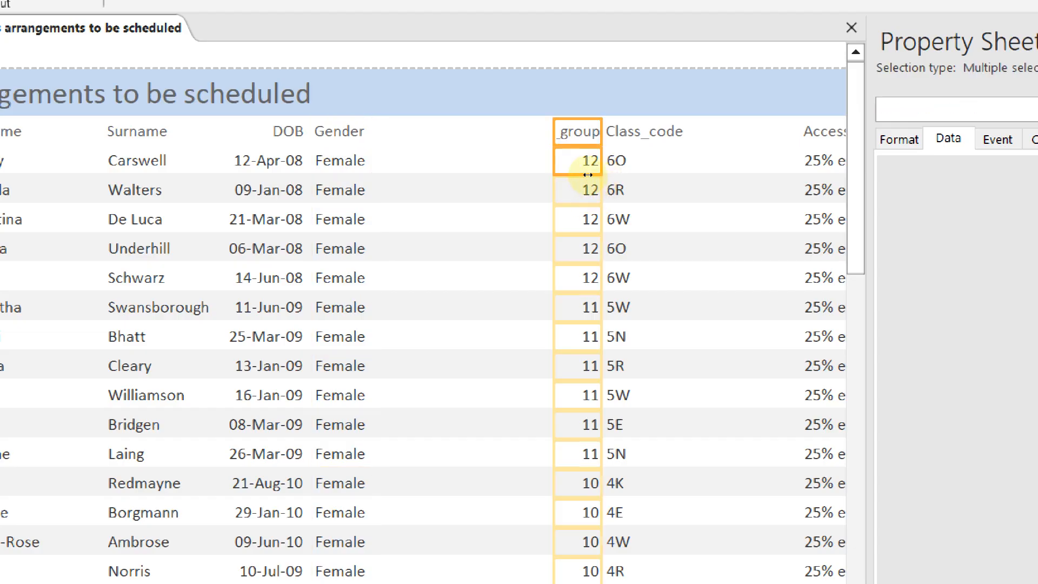
{"action": "left_click_drag", "start_coordinate": [586, 172], "coordinate": [562, 169]}
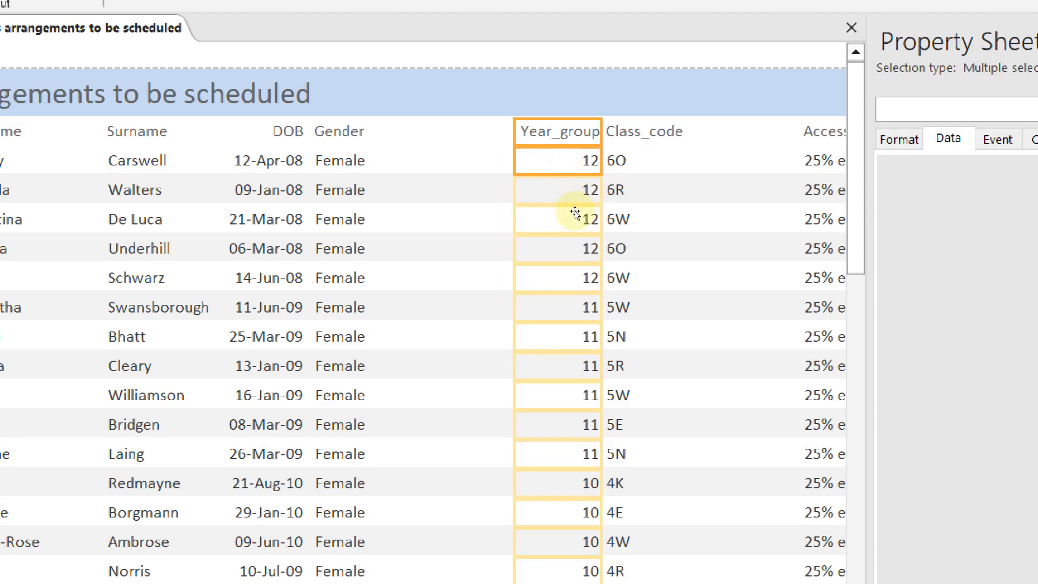
{"action": "left_click_drag", "start_coordinate": [575, 213], "coordinate": [574, 216]}
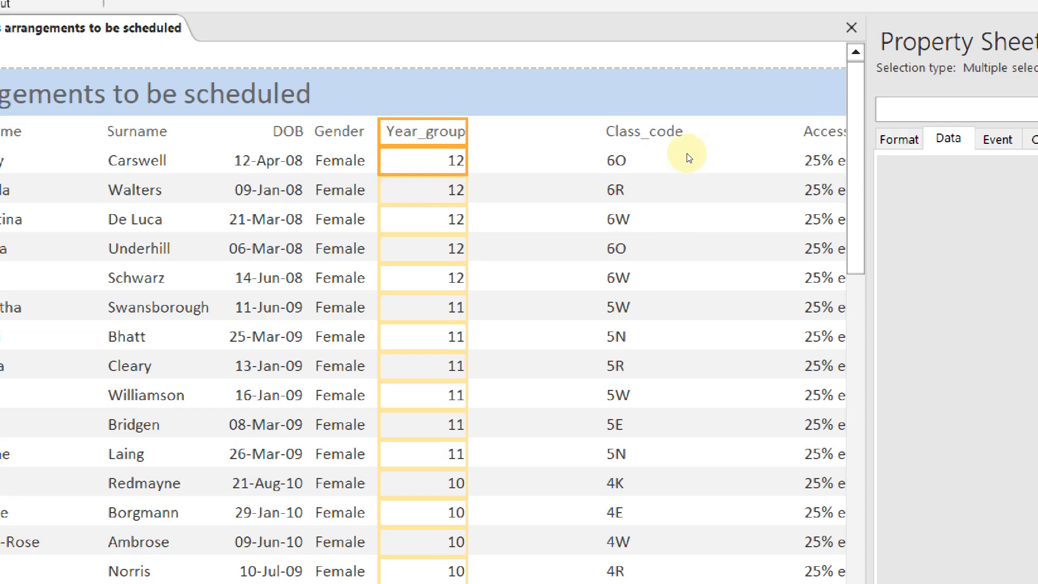
Narrow Class_code beside Year_group and delete the empty space before Access_arrangement
{"action": "left_click", "coordinate": [614, 143]}
{"action": "left_click", "coordinate": [628, 190], "text": "shift"}
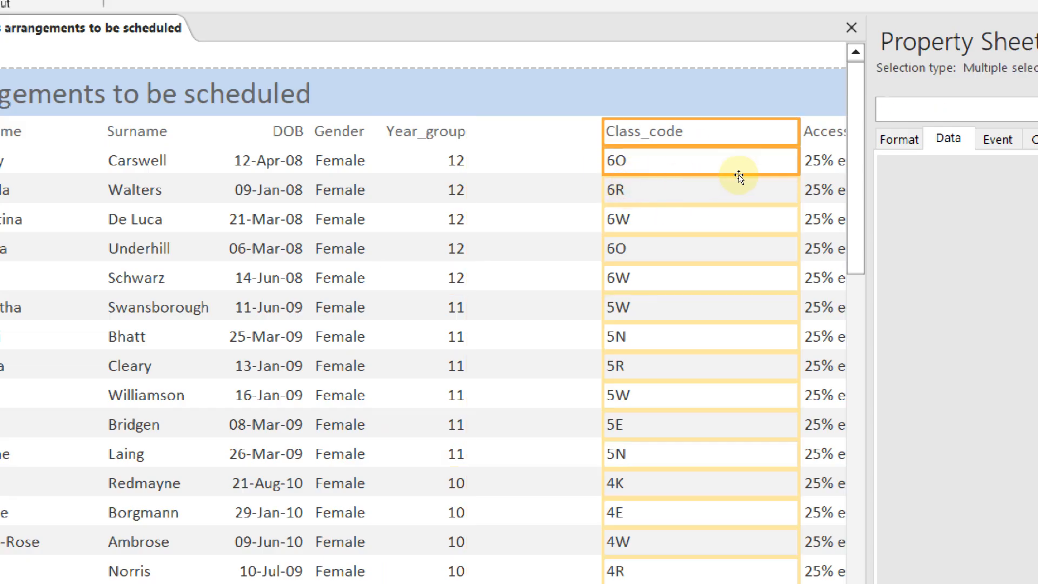
{"action": "left_click_drag", "start_coordinate": [725, 175], "coordinate": [662, 190]}
{"action": "key", "text": "Left"}
{"action": "key", "text": "Left"}
{"action": "key", "text": "Left"}
{"action": "key", "text": "Left"}
{"action": "key", "text": "Left"}
{"action": "key", "text": "Left"}
{"action": "key", "text": "Left"}
{"action": "key", "text": "Left"}
{"action": "key", "text": "Left"}
{"action": "key", "text": "Left"}
{"action": "key", "text": "Left"}
{"action": "key", "text": "Left"}
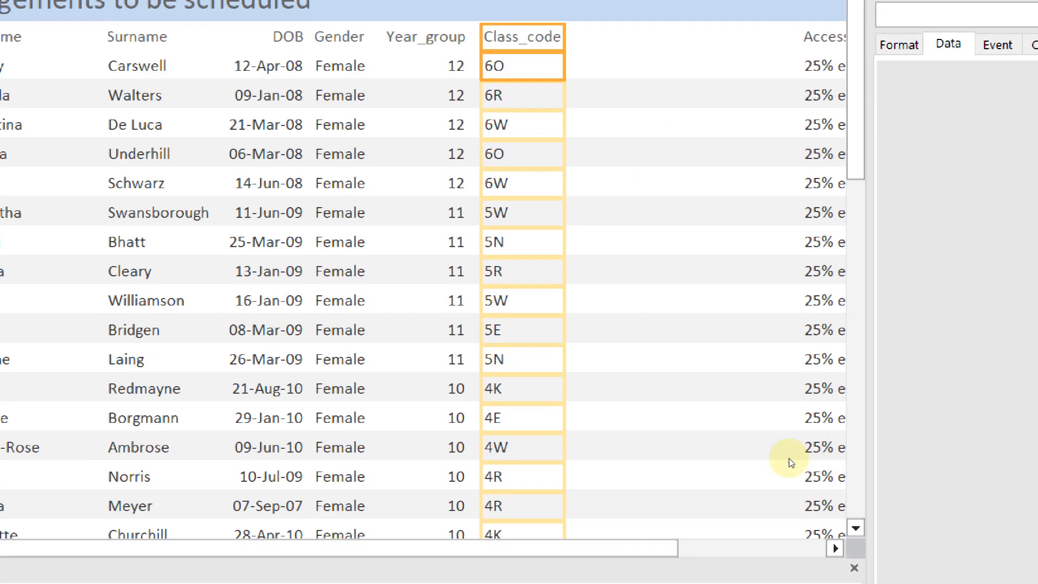
{"action": "left_click", "coordinate": [835, 547]}
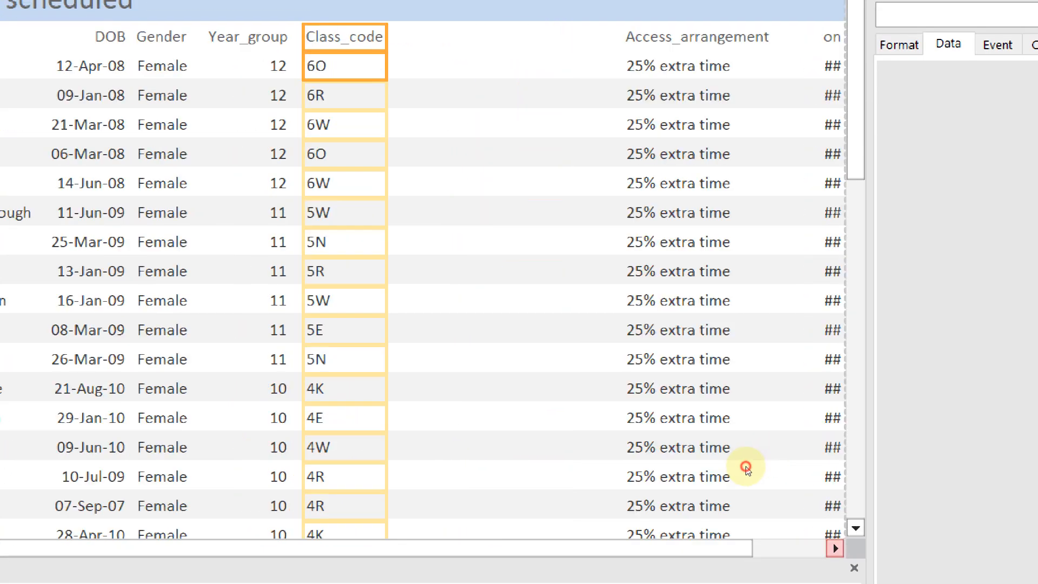
{"action": "left_click", "coordinate": [655, 172]}
{"action": "left_click", "coordinate": [653, 190], "text": "shift"}
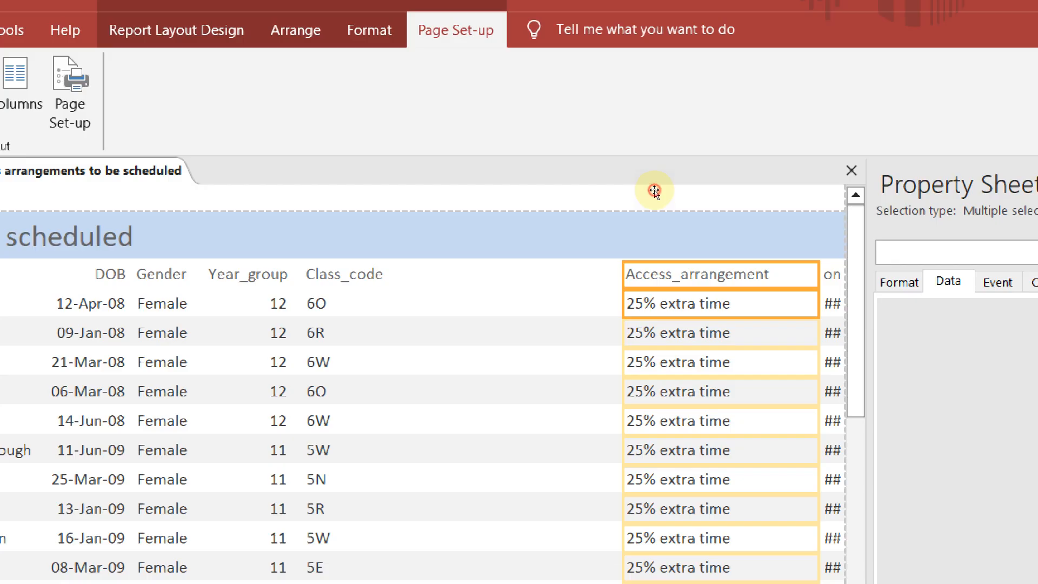
{"action": "scroll", "coordinate": [690, 241], "scroll_direction": "down", "scroll_amount": 10}
{"action": "scroll", "coordinate": [699, 240], "scroll_direction": "down", "scroll_amount": 2}
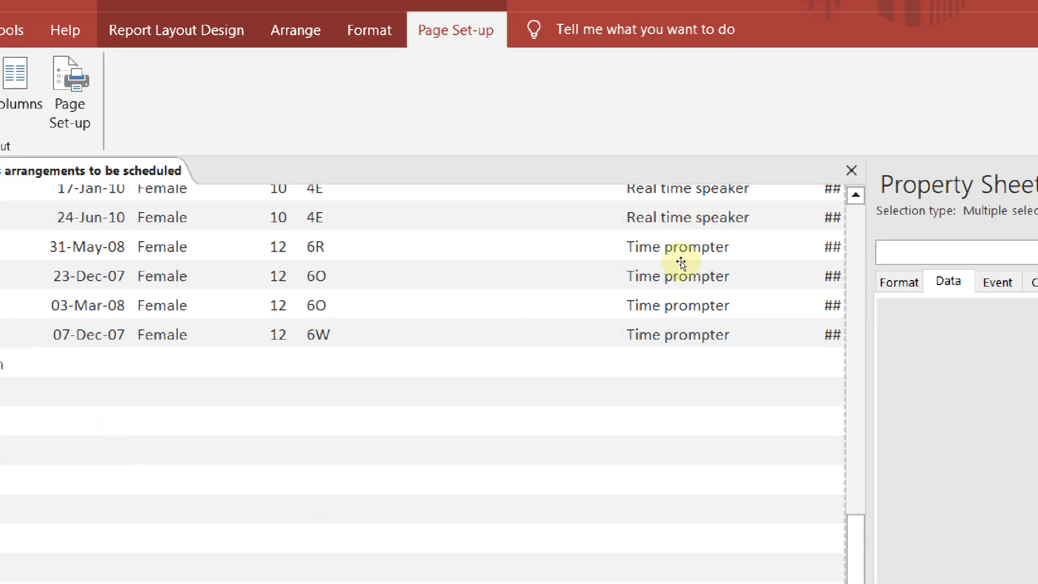
{"action": "scroll", "coordinate": [677, 492], "scroll_direction": "up", "scroll_amount": 10}
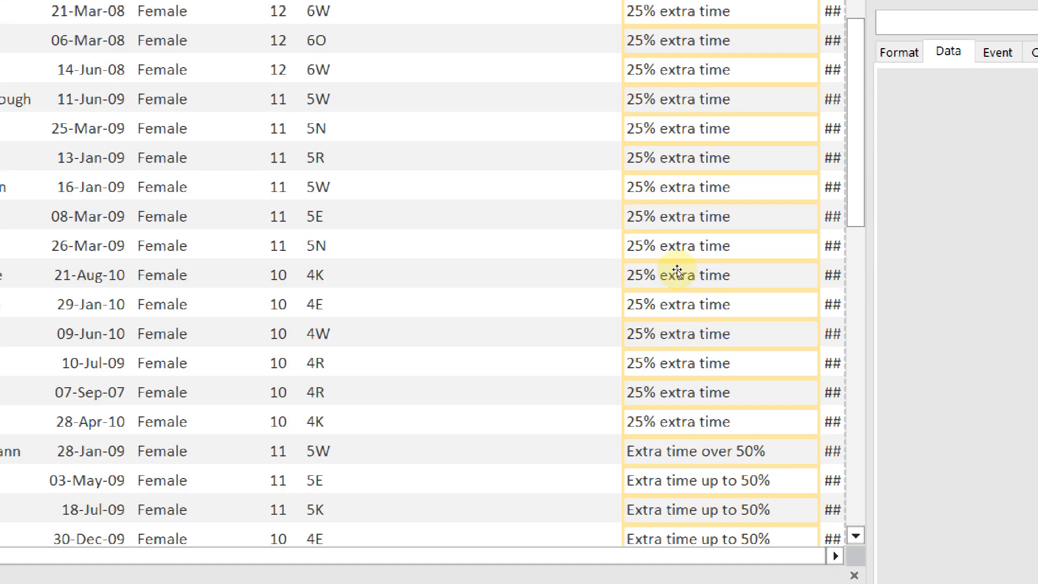
{"action": "scroll", "coordinate": [687, 216], "scroll_direction": "up", "scroll_amount": 3}
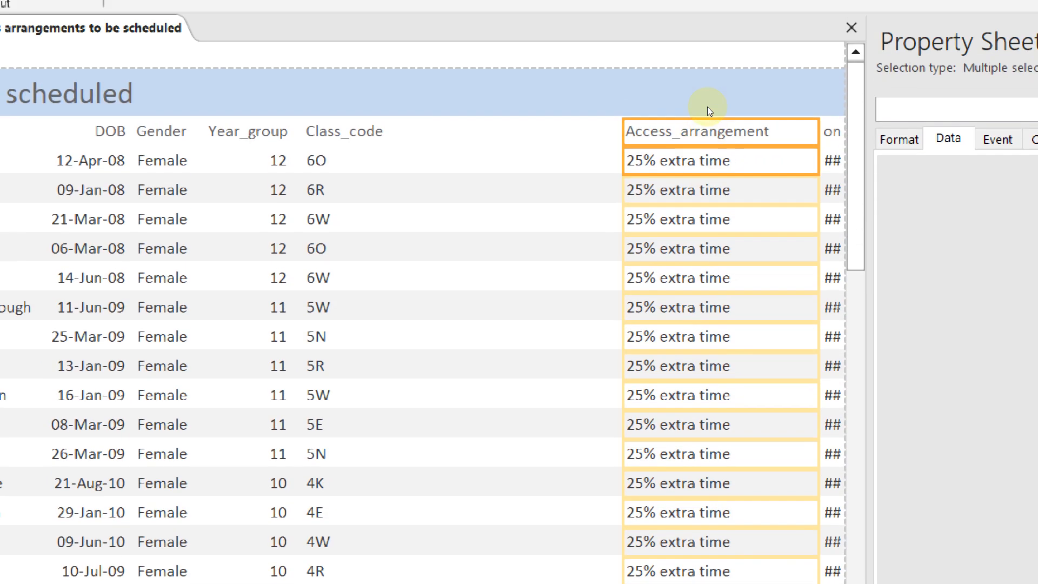
{"action": "key", "text": "Delete"}
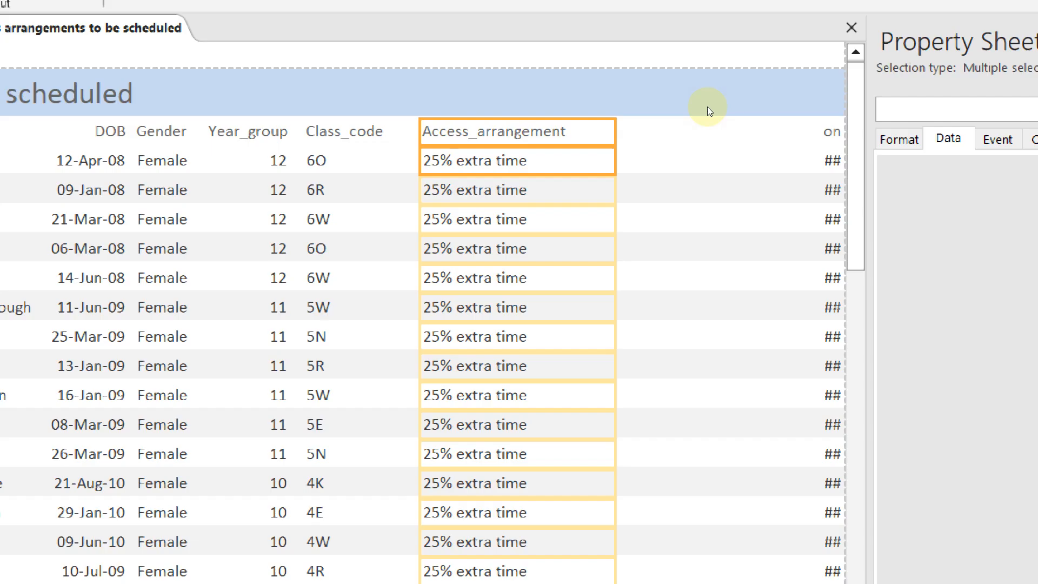
Widen the Online_application column so its Yes/No values are readable
{"action": "left_click", "coordinate": [744, 173]}
{"action": "left_click", "coordinate": [743, 191], "text": "shift"}
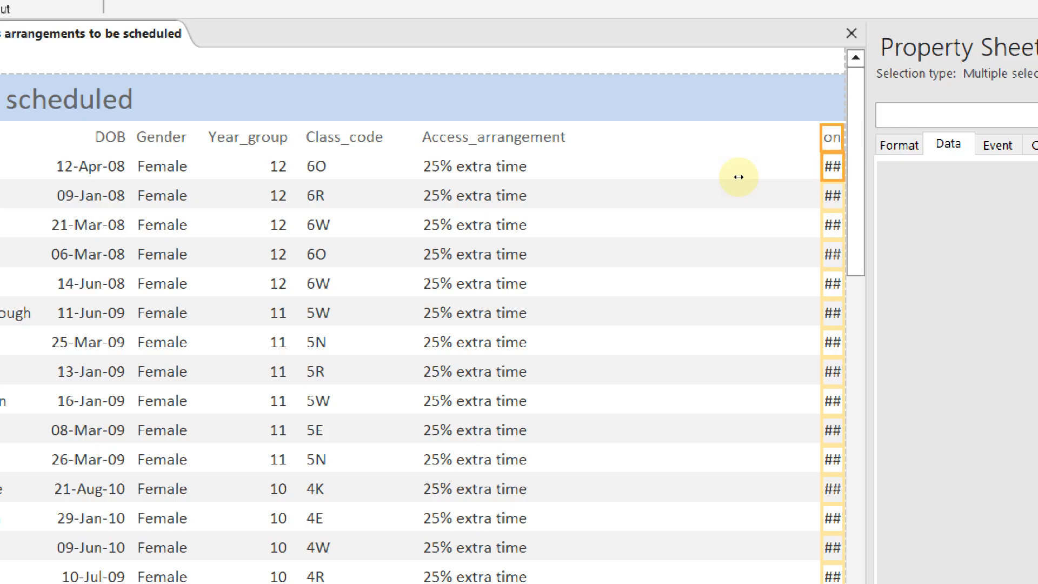
{"action": "left_click_drag", "start_coordinate": [738, 177], "coordinate": [667, 175]}
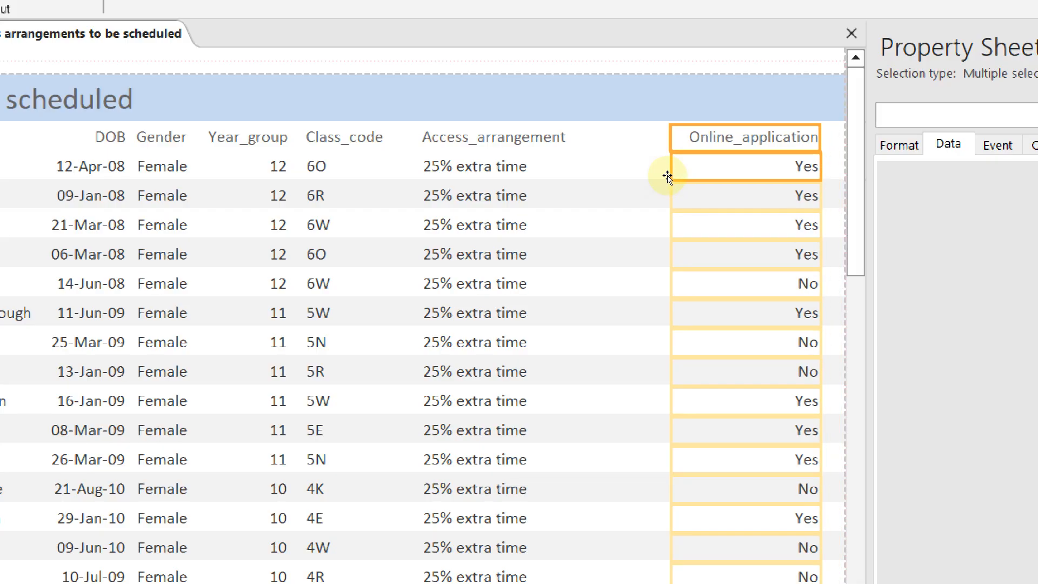
{"action": "scroll", "coordinate": [652, 269], "scroll_direction": "down", "scroll_amount": 7}
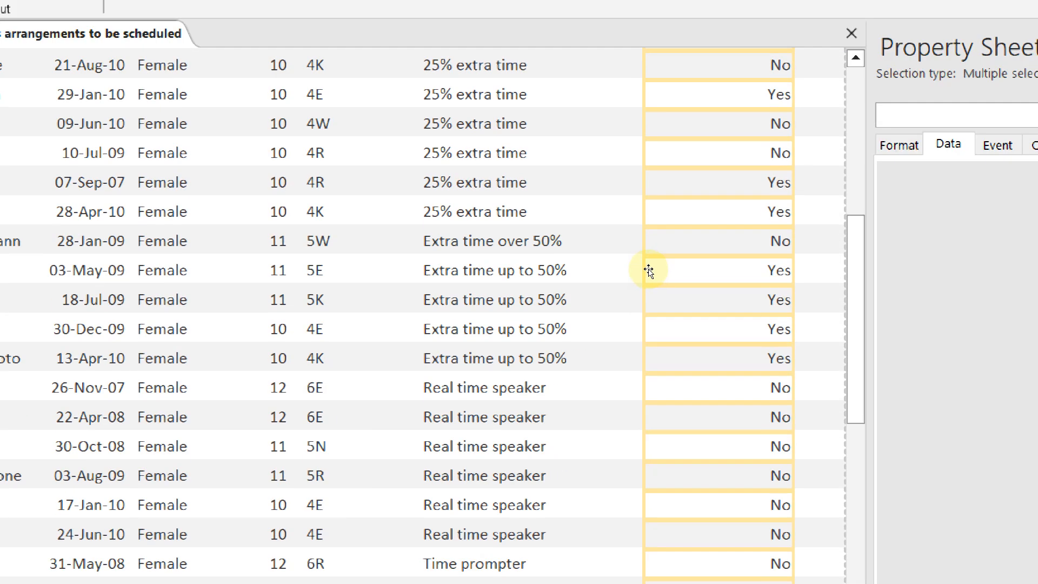
{"action": "scroll", "coordinate": [656, 269], "scroll_direction": "down", "scroll_amount": 3}
{"action": "scroll", "coordinate": [660, 271], "scroll_direction": "up", "scroll_amount": 10}
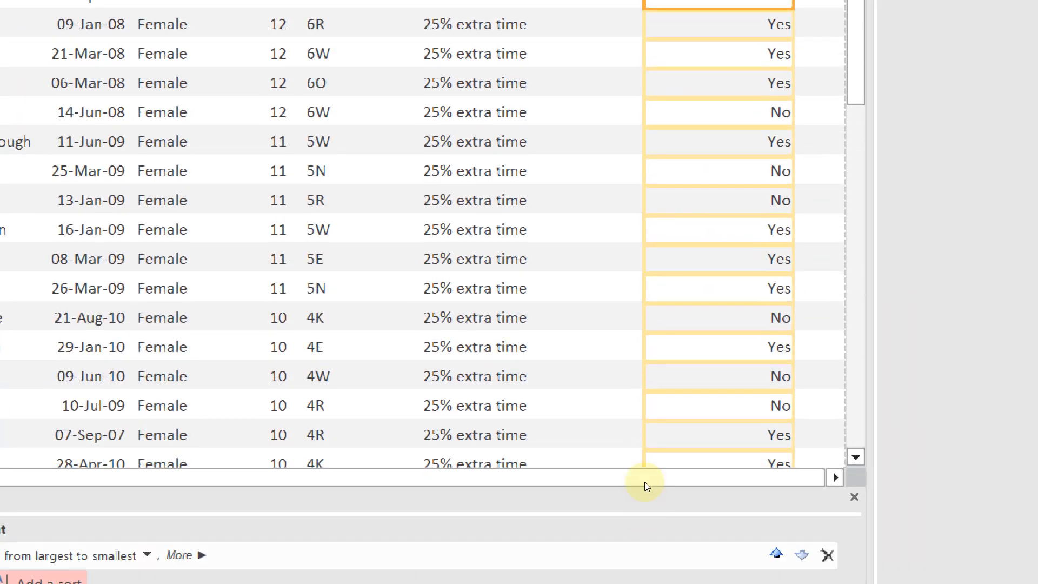
{"action": "left_click_drag", "start_coordinate": [646, 464], "coordinate": [324, 467]}
{"action": "double_click", "coordinate": [38, 167]}
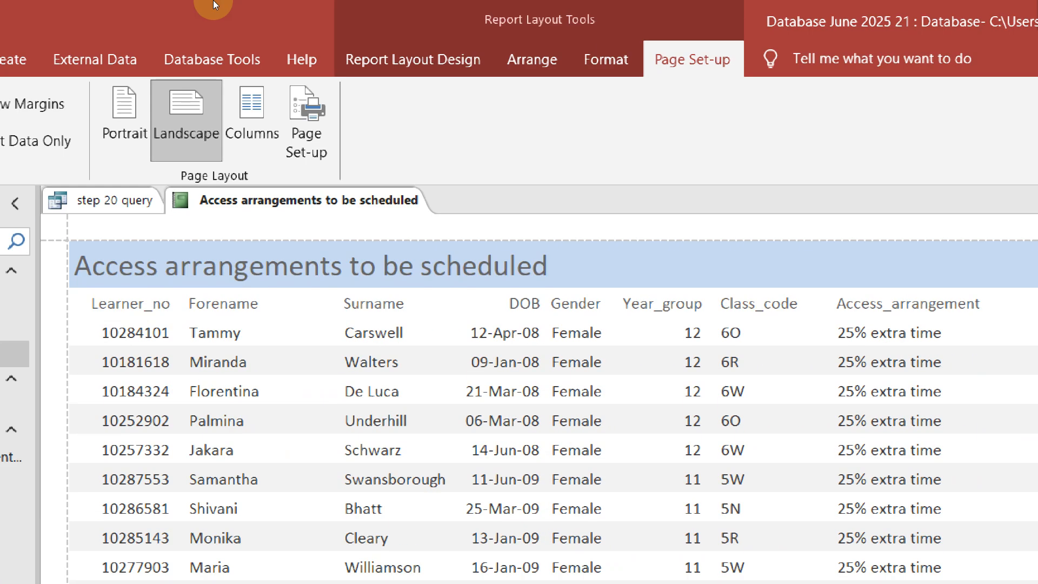
Leave the Access report and place the cursor before the 'fits a single page wide' line in Word
{"action": "right_click", "coordinate": [358, 128]}
{"action": "key", "text": "Escape"}
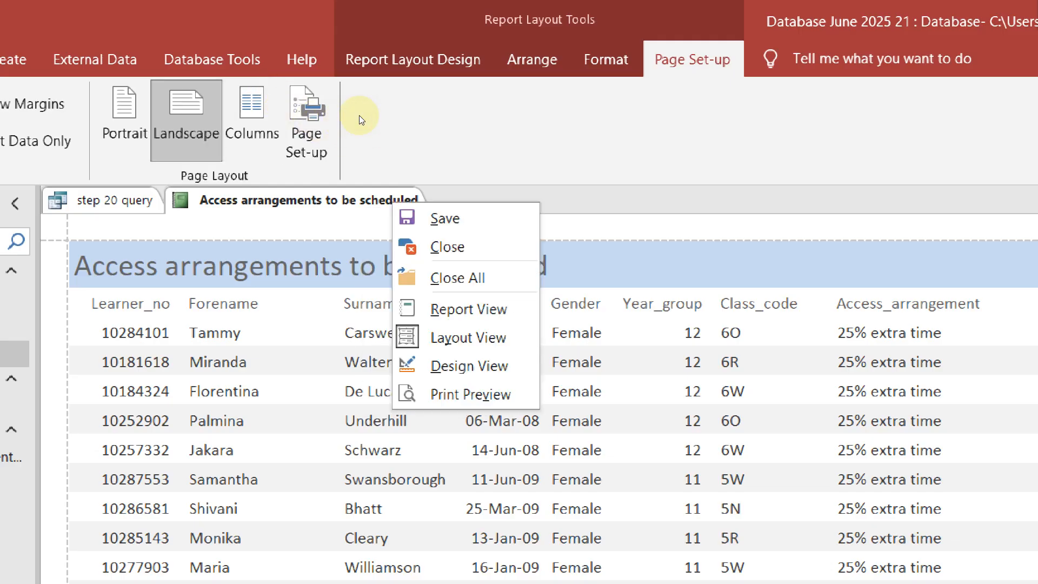
{"action": "key", "text": "Escape"}
{"action": "key", "text": "alt+Tab"}
{"action": "left_click", "coordinate": [300, 333]}
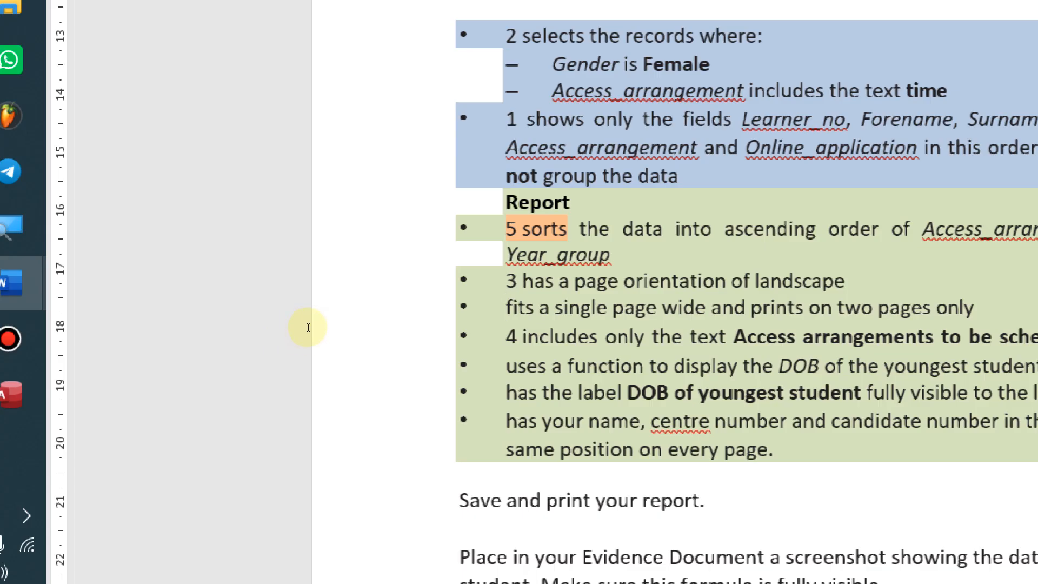
Return to the 'Access arrangements to be scheduled' report in Access
{"action": "key", "text": "alt+Tab"}
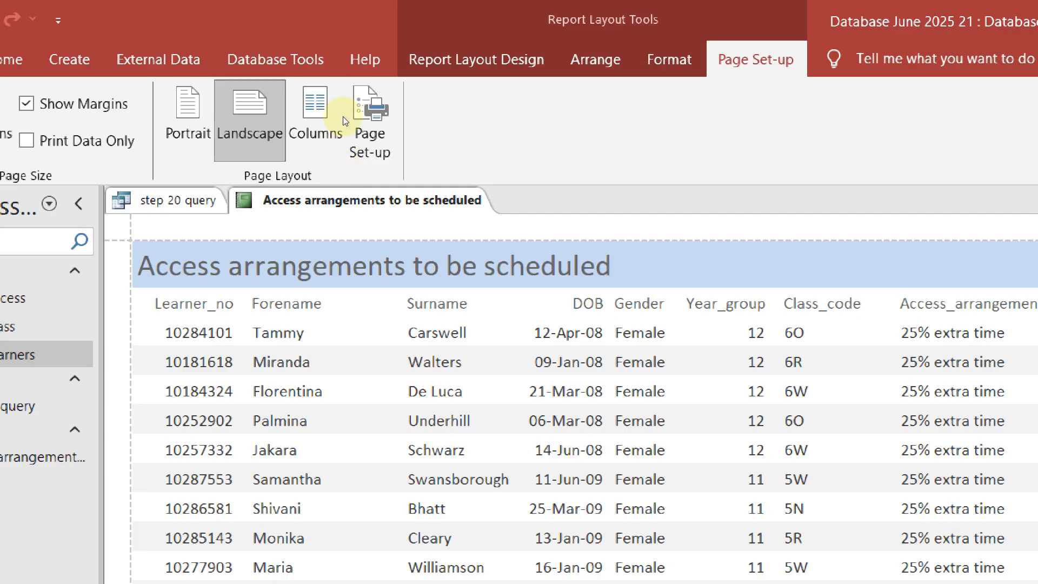
Show the report in Print Preview and scroll through its first page
{"action": "right_click", "coordinate": [426, 201]}
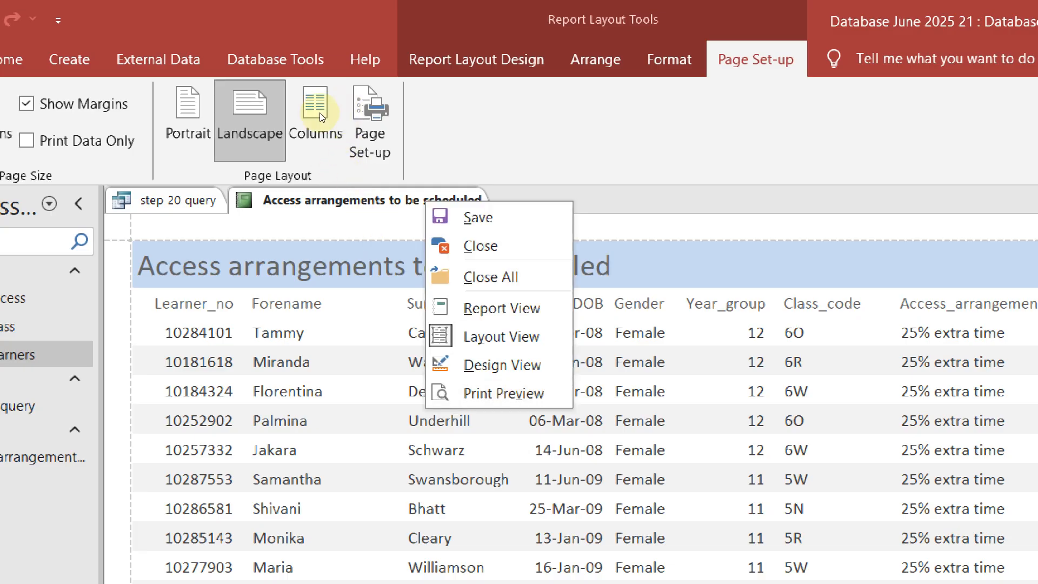
{"action": "key", "text": "Return"}
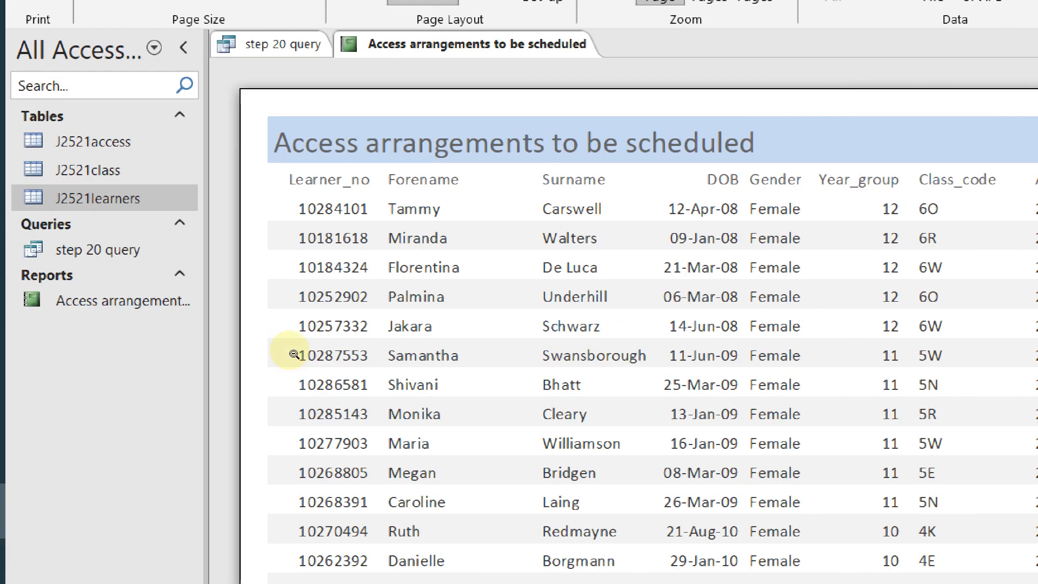
{"action": "scroll", "coordinate": [294, 354], "scroll_direction": "down", "scroll_amount": 10}
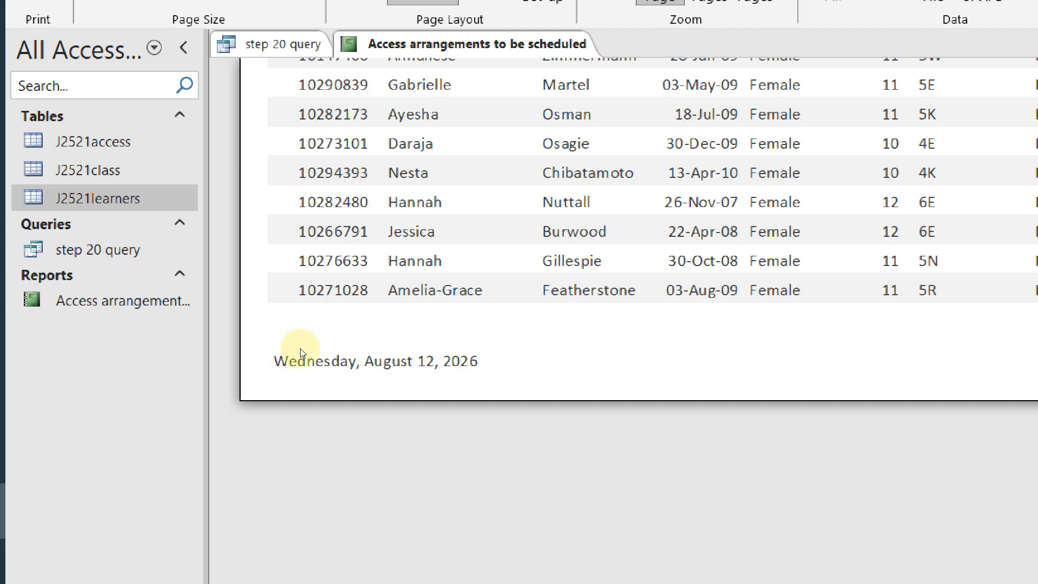
{"action": "scroll", "coordinate": [296, 410], "scroll_direction": "up", "scroll_amount": 10}
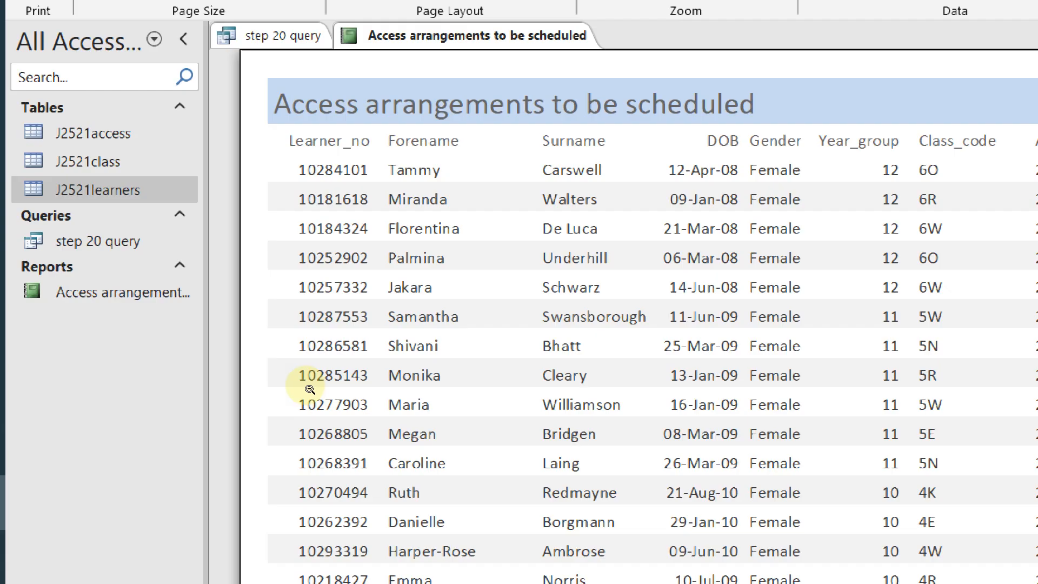
{"action": "scroll", "coordinate": [310, 389], "scroll_direction": "down", "scroll_amount": 10}
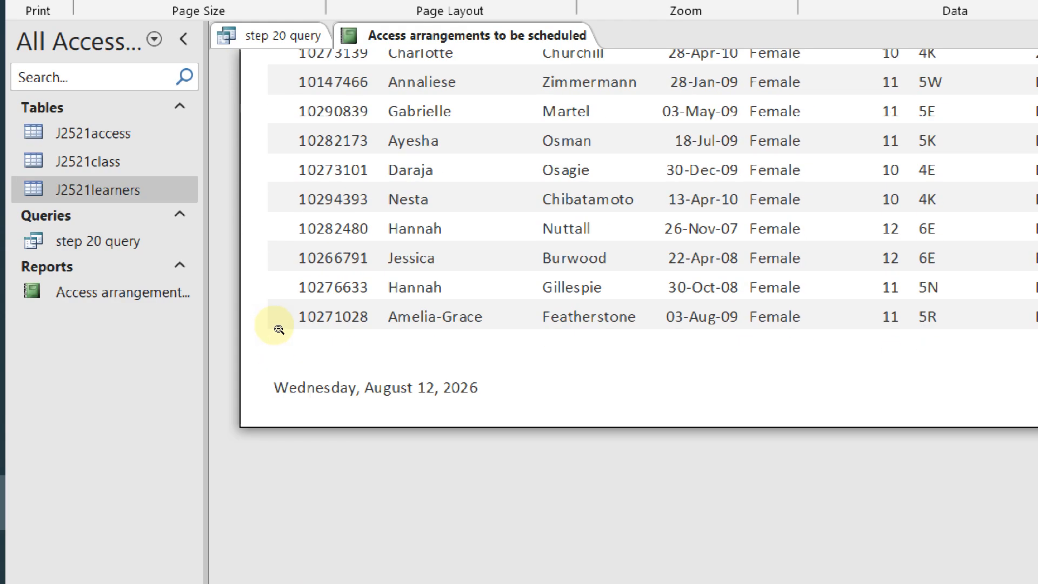
{"action": "scroll", "coordinate": [246, 357], "scroll_direction": "up", "scroll_amount": 5}
{"action": "scroll", "coordinate": [252, 233], "scroll_direction": "down", "scroll_amount": 5}
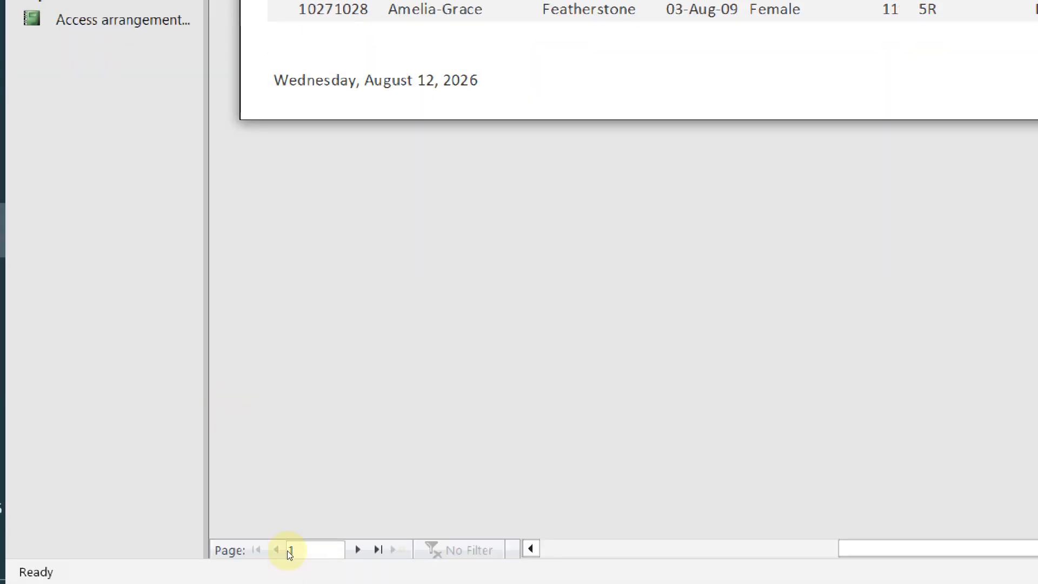
Check the report's last page, then go back to page 1 of the preview
{"action": "left_click", "coordinate": [378, 549]}
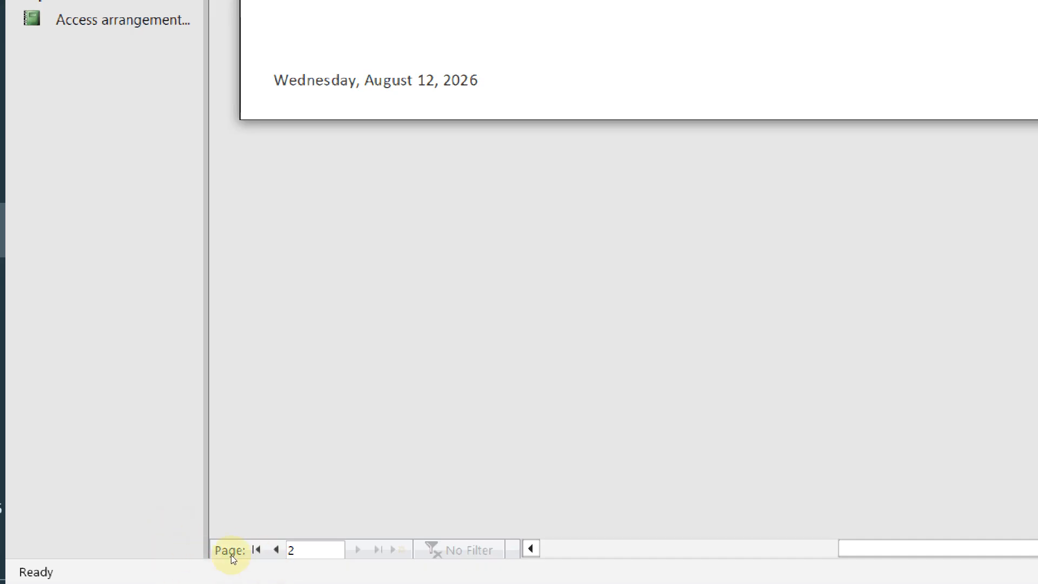
{"action": "scroll", "coordinate": [361, 328], "scroll_direction": "up", "scroll_amount": 5}
{"action": "scroll", "coordinate": [350, 330], "scroll_direction": "down", "scroll_amount": 5}
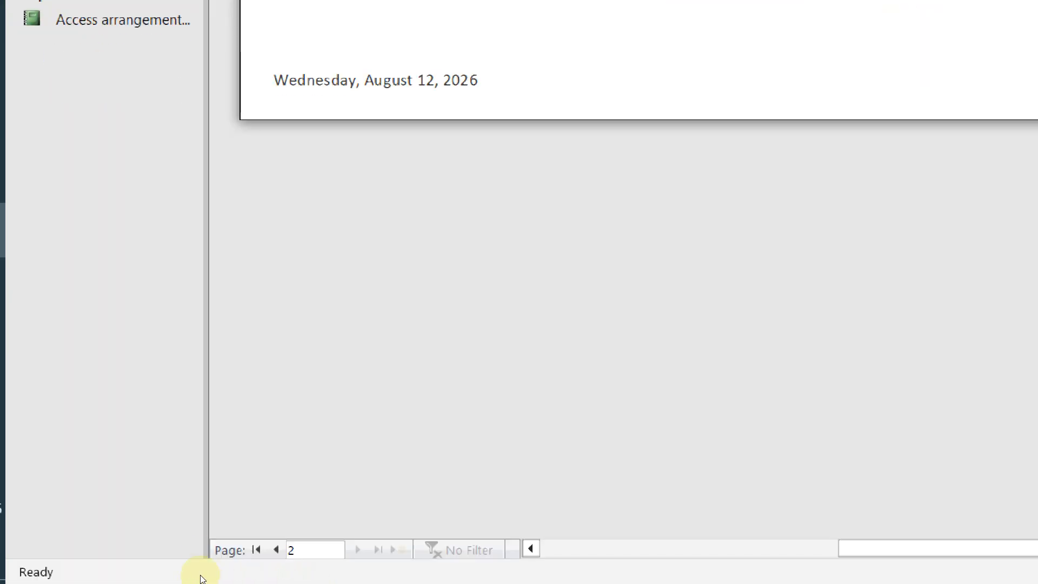
{"action": "scroll", "coordinate": [254, 389], "scroll_direction": "up", "scroll_amount": 10}
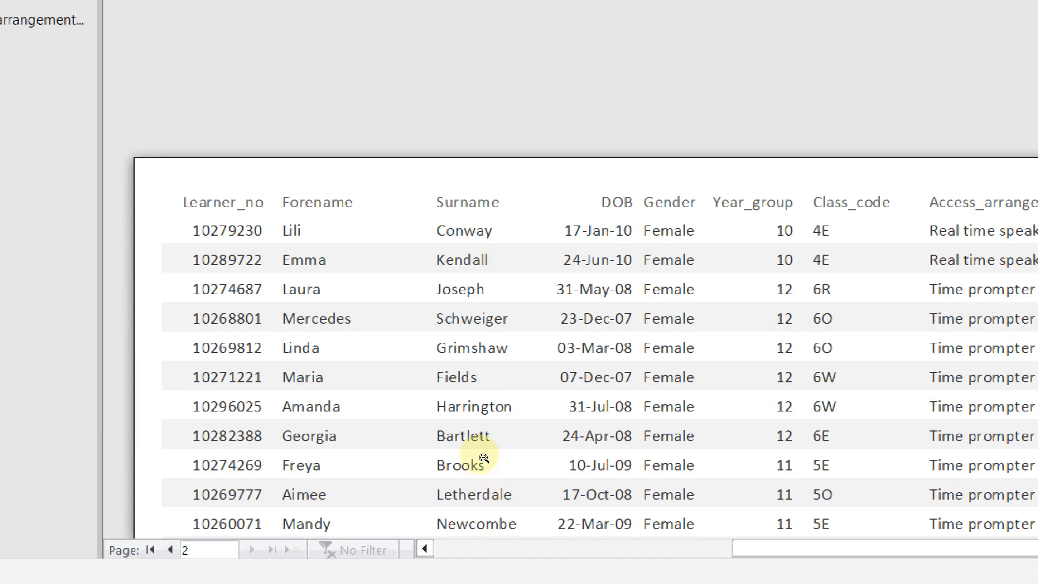
{"action": "scroll", "coordinate": [459, 437], "scroll_direction": "down", "scroll_amount": 3}
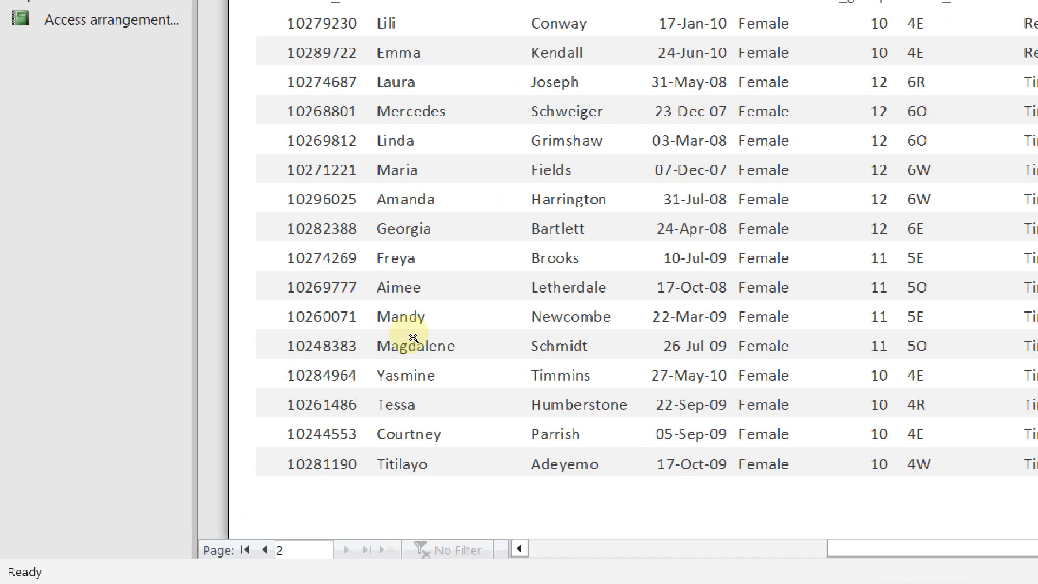
{"action": "scroll", "coordinate": [411, 335], "scroll_direction": "down", "scroll_amount": 3}
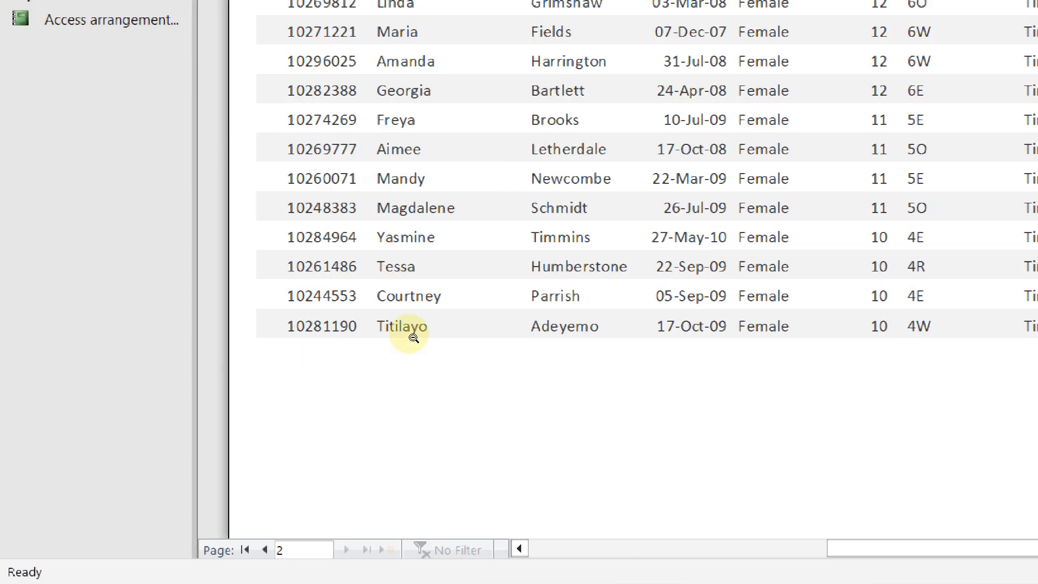
{"action": "scroll", "coordinate": [421, 334], "scroll_direction": "down", "scroll_amount": 3}
{"action": "left_click", "coordinate": [264, 549]}
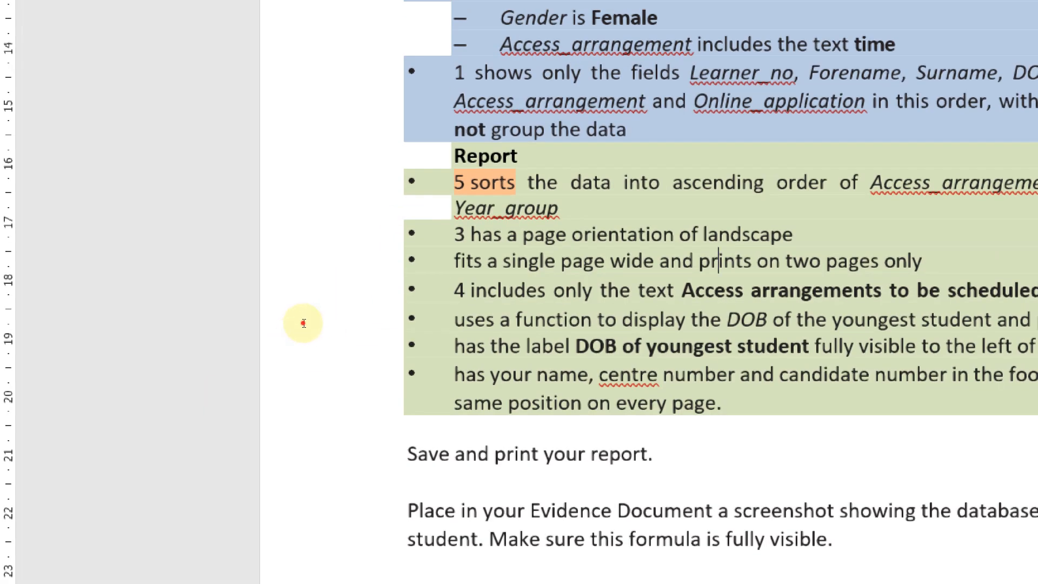
Number the 'fits a single page wide and prints on two pages only' requirement as 6
{"action": "left_click", "coordinate": [281, 122]}
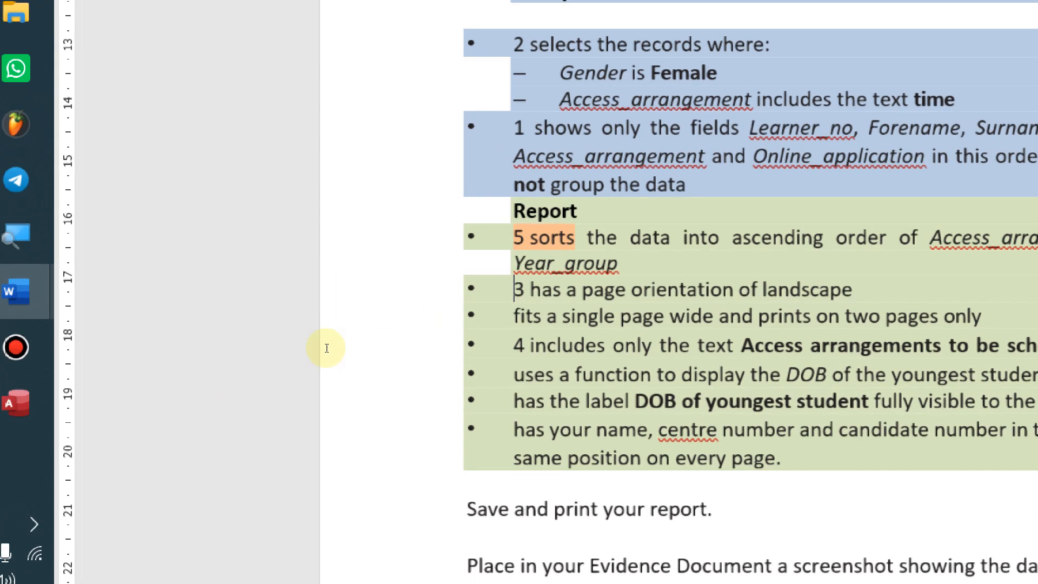
{"action": "key", "text": "Down"}
{"action": "type", "text": "6"}
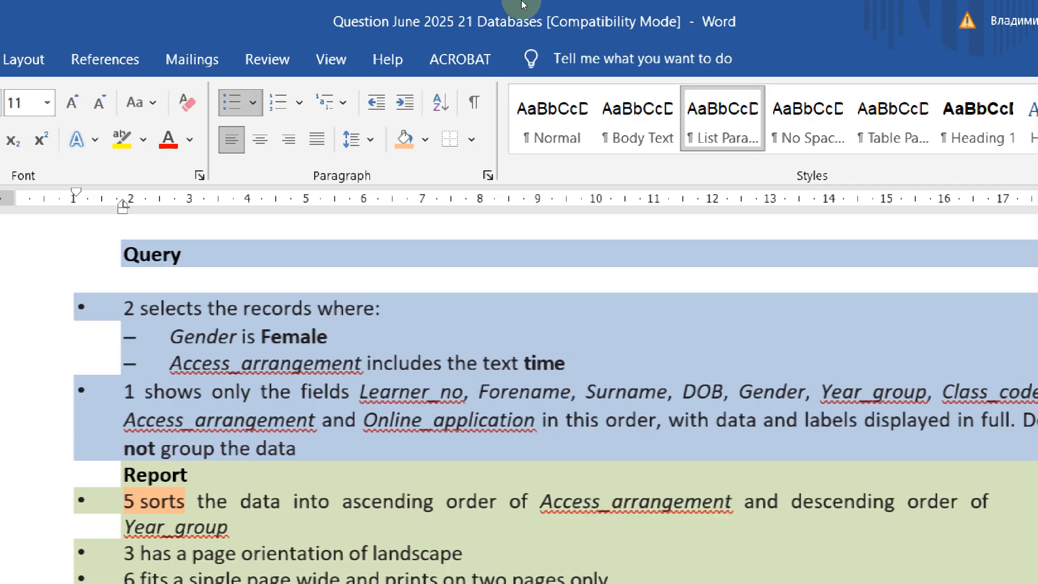
Open the report in Design View and select the DOB label and DOB text box
{"action": "key", "text": "alt+Tab"}
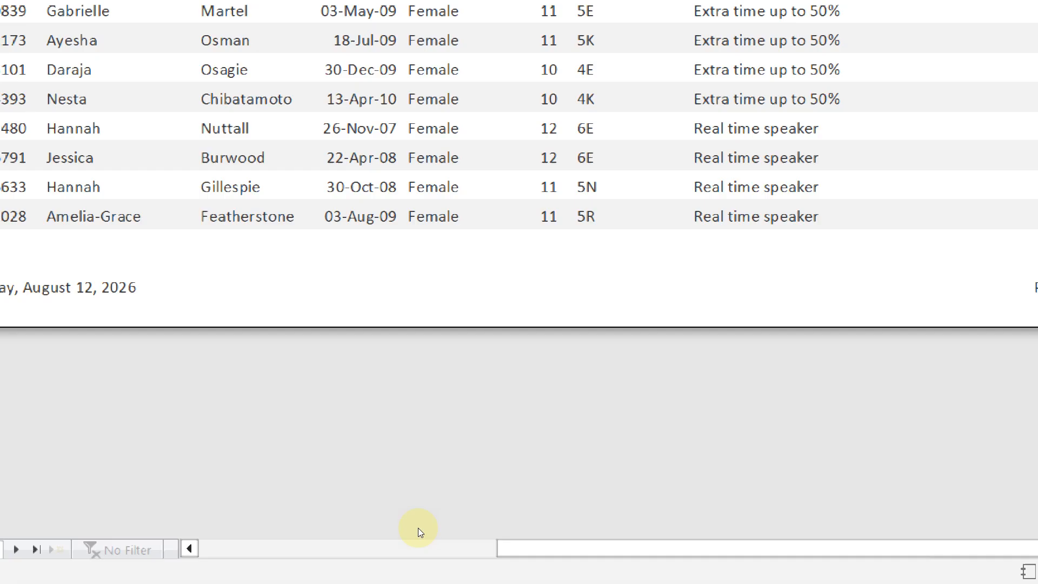
{"action": "right_click", "coordinate": [462, 201]}
{"action": "key", "text": "Up"}
{"action": "key", "text": "Up"}
{"action": "key", "text": "Up"}
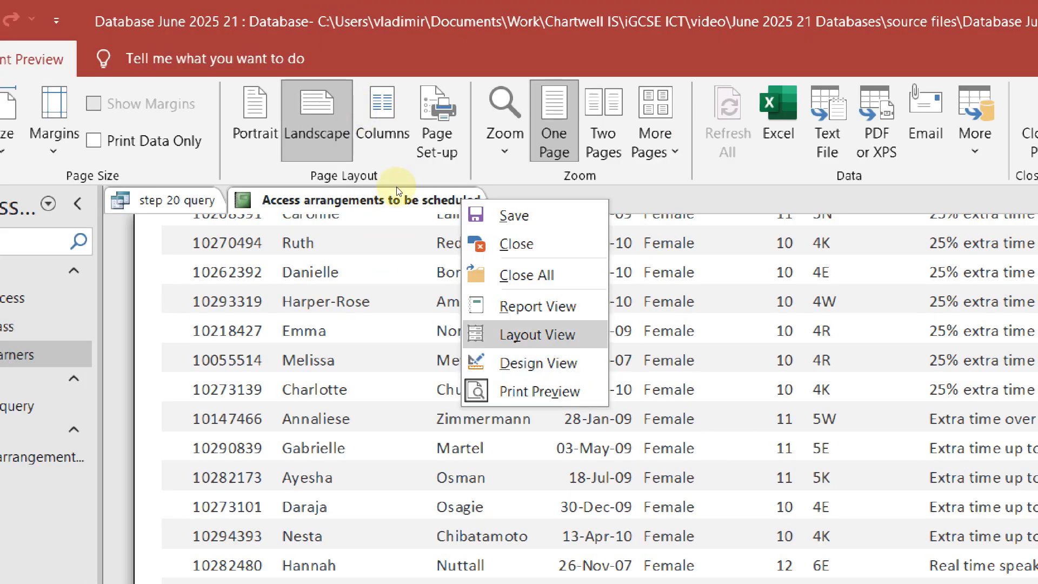
{"action": "key", "text": "Down"}
{"action": "key", "text": "Return"}
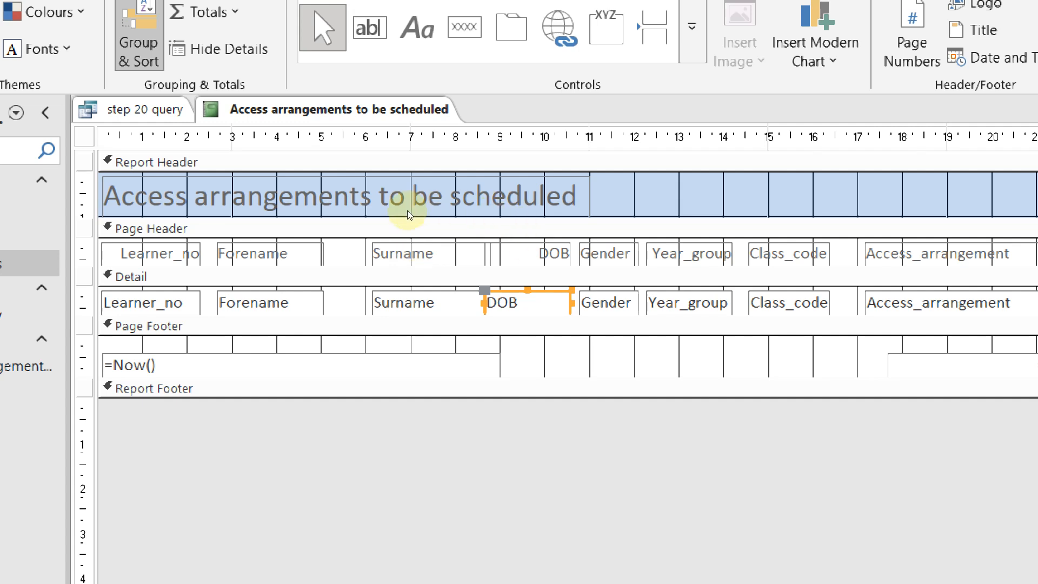
{"action": "key", "text": "Up"}
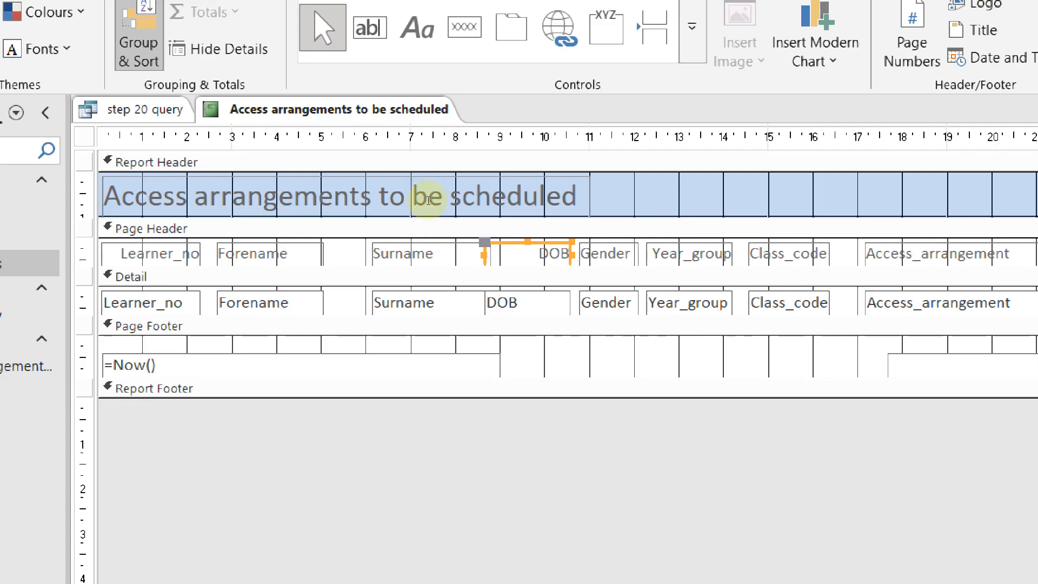
{"action": "key", "text": "Down"}
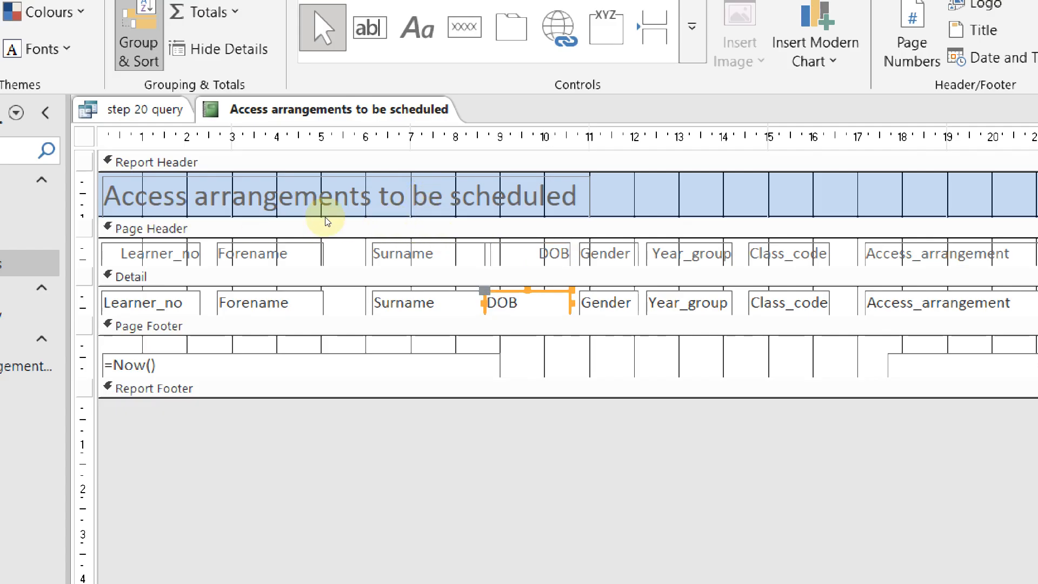
Add a Count Records total for the DOB field to the Report Footer
{"action": "right_click", "coordinate": [428, 228]}
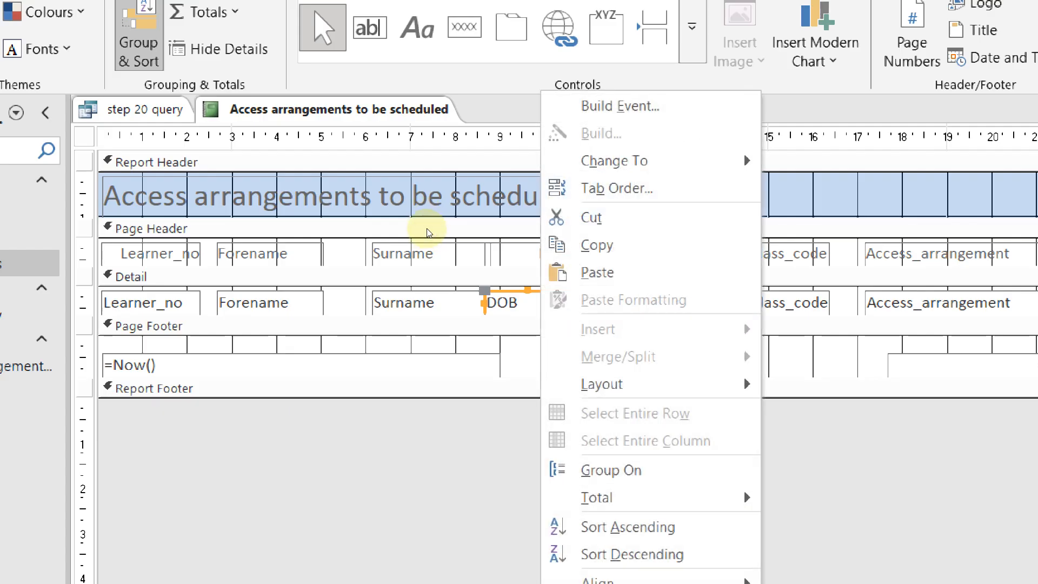
{"action": "key", "text": "Up"}
{"action": "key", "text": "Up"}
{"action": "key", "text": "Up"}
{"action": "key", "text": "Up"}
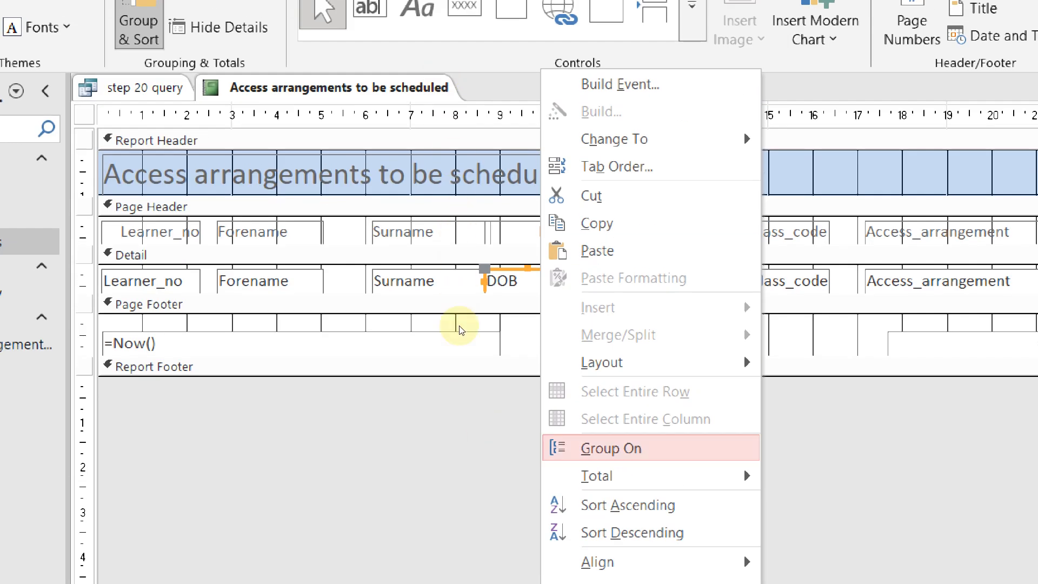
{"action": "key", "text": "Down"}
{"action": "key", "text": "Down"}
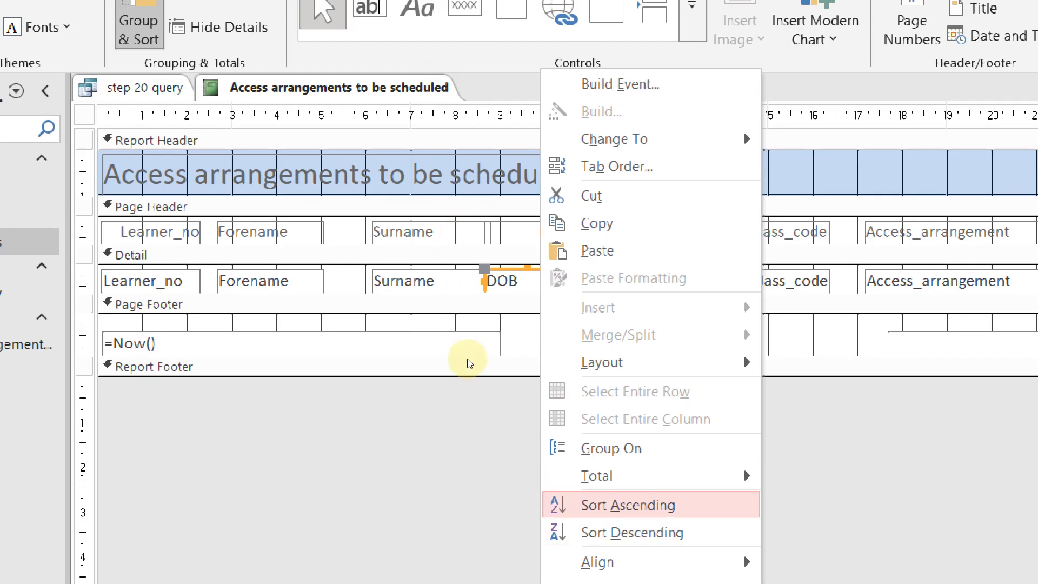
{"action": "key", "text": "Up"}
{"action": "key", "text": "Right"}
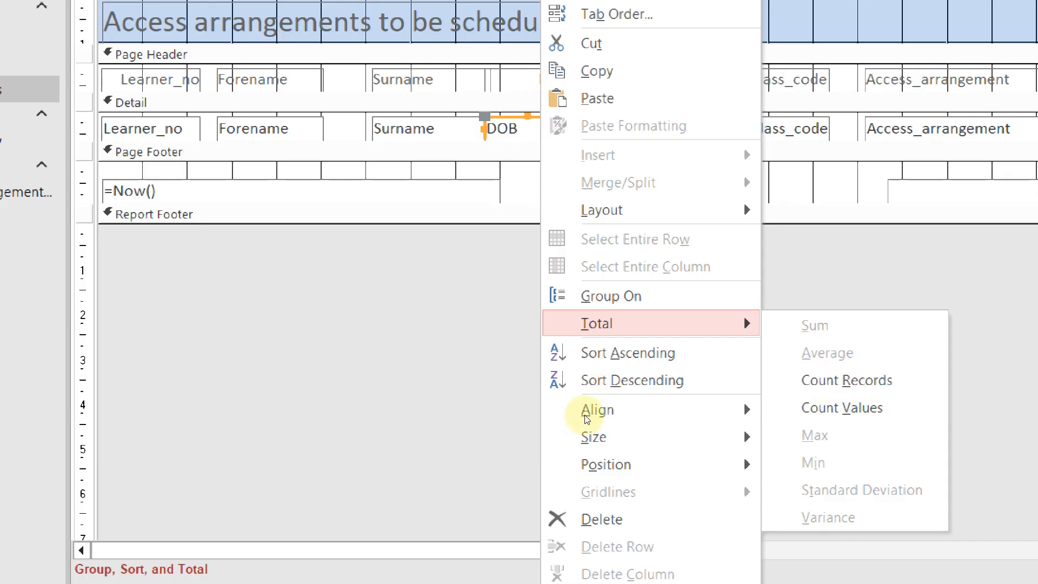
{"action": "key", "text": "Return"}
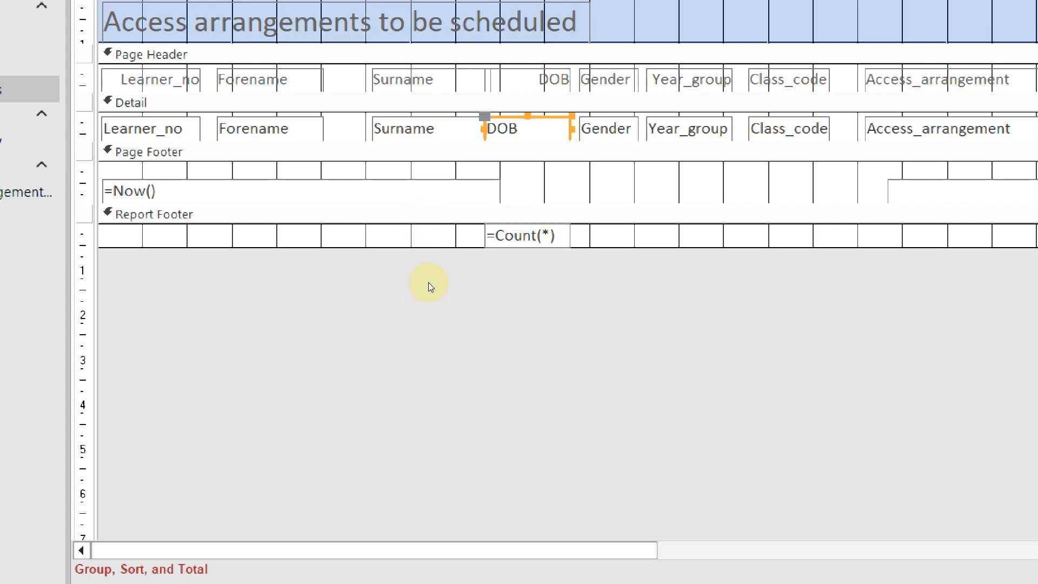
Switch the footer total to Count Values (=Count([DOB])) and widen its box leftward
{"action": "right_click", "coordinate": [434, 219]}
{"action": "mouse_move", "coordinate": [610, 323]}
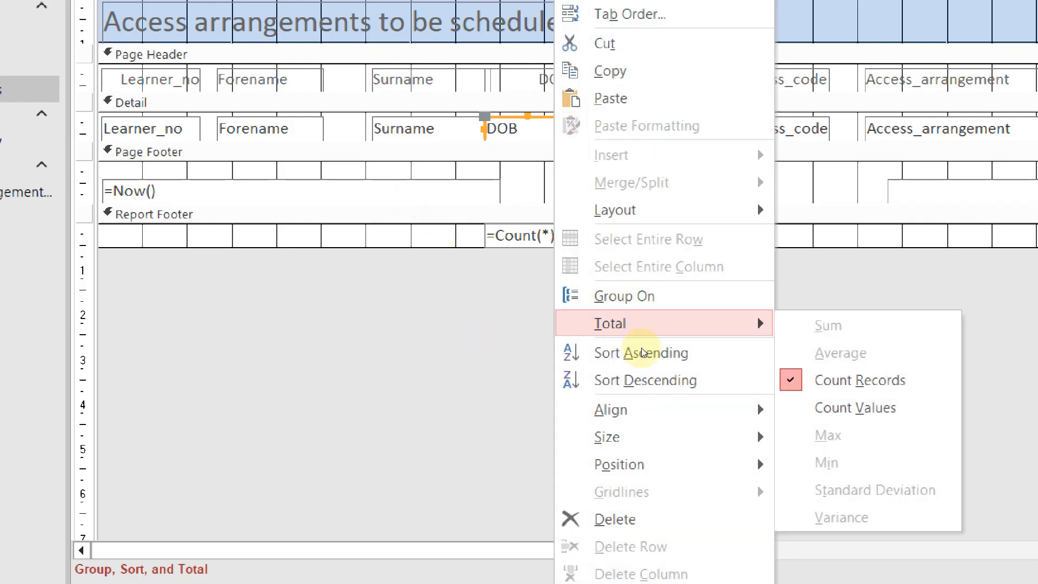
{"action": "key", "text": "Return"}
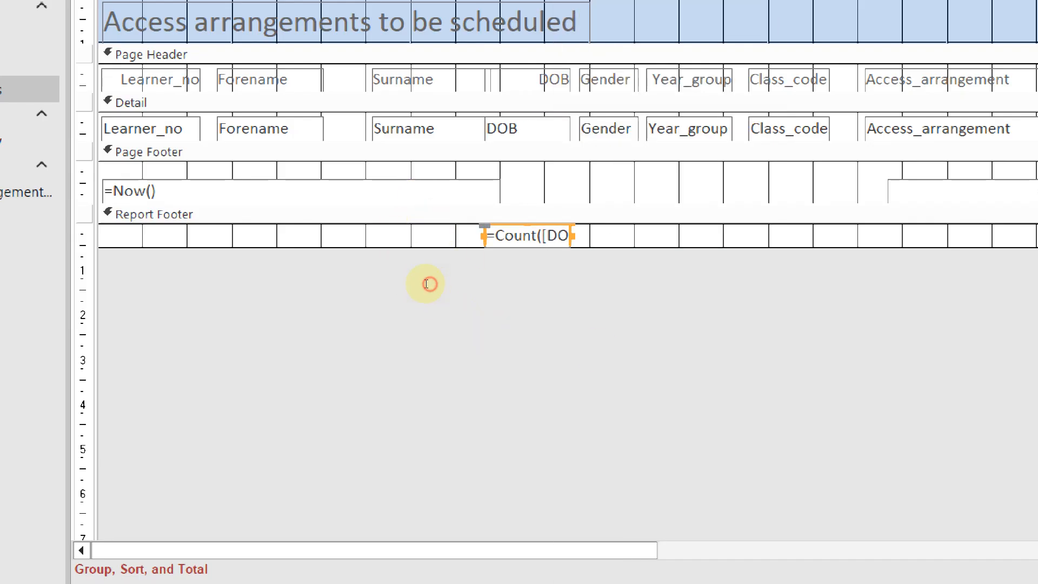
{"action": "left_click_drag", "start_coordinate": [395, 283], "coordinate": [371, 283]}
Select the =Count([DOB]) footer total and begin editing its formula
{"action": "right_click", "coordinate": [420, 219]}
{"action": "key", "text": "g"}
{"action": "key", "text": "Down"}
{"action": "key", "text": "Right"}
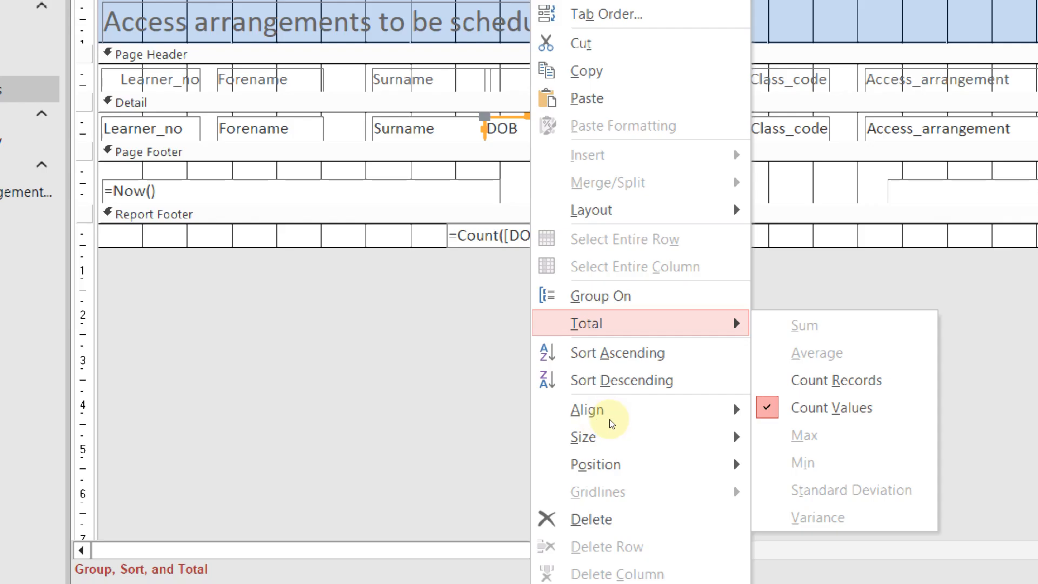
{"action": "left_click", "coordinate": [432, 297]}
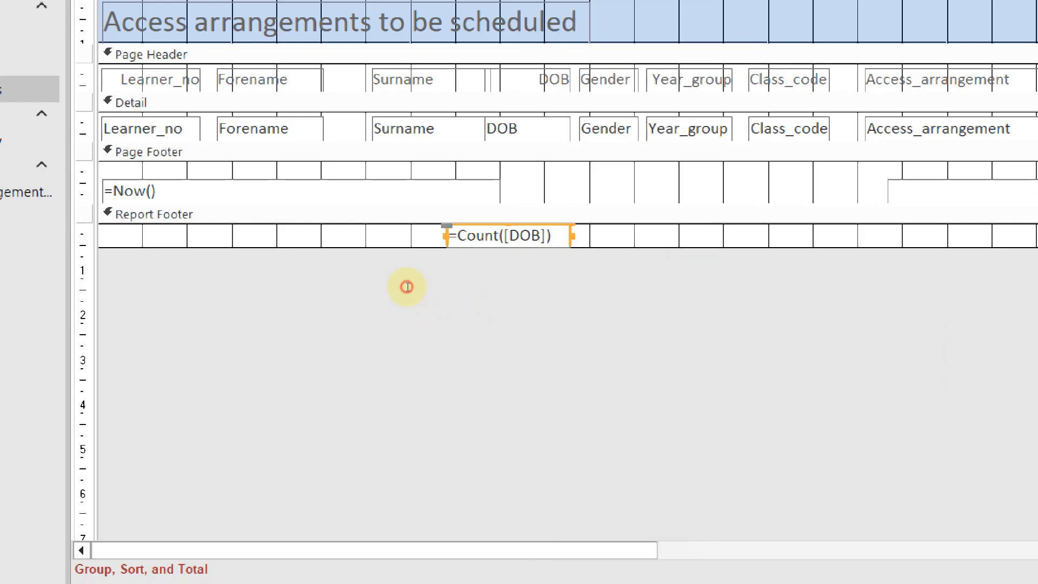
{"action": "key", "text": "F2"}
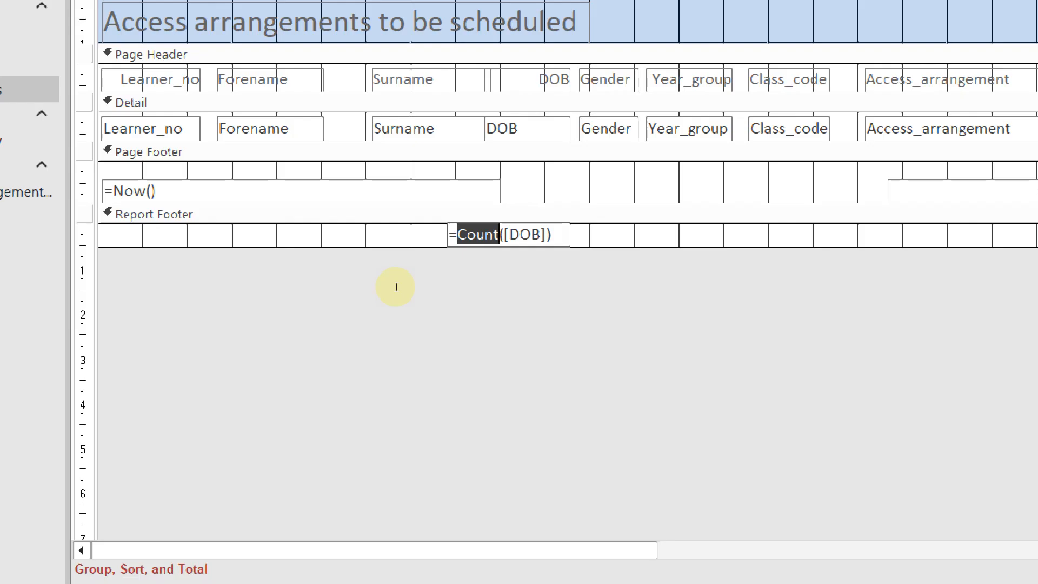
Change the footer total formula from Count to =Min([DOB])
{"action": "type", "text": "Min"}
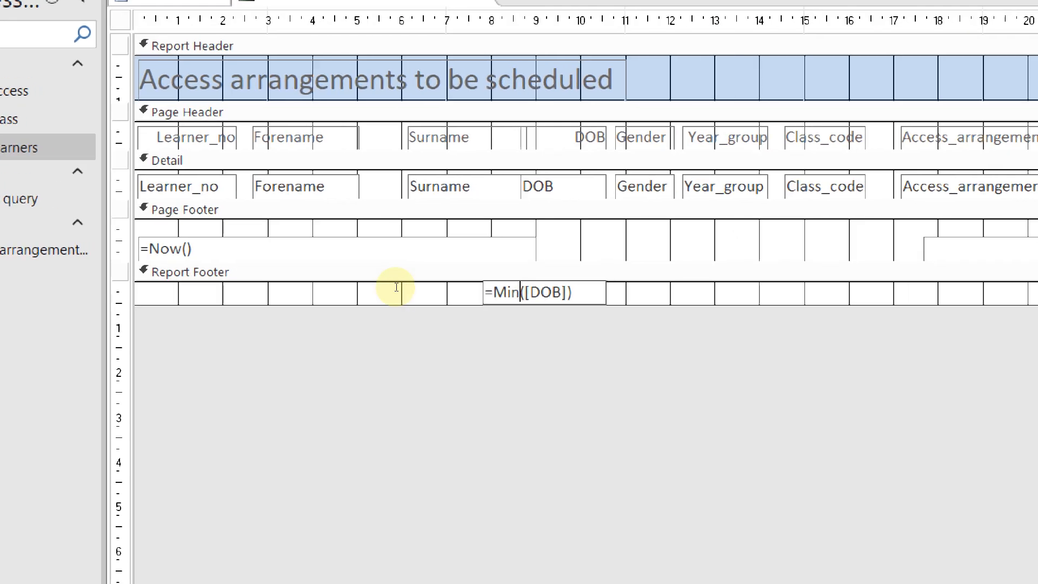
{"action": "left_click", "coordinate": [436, 289]}
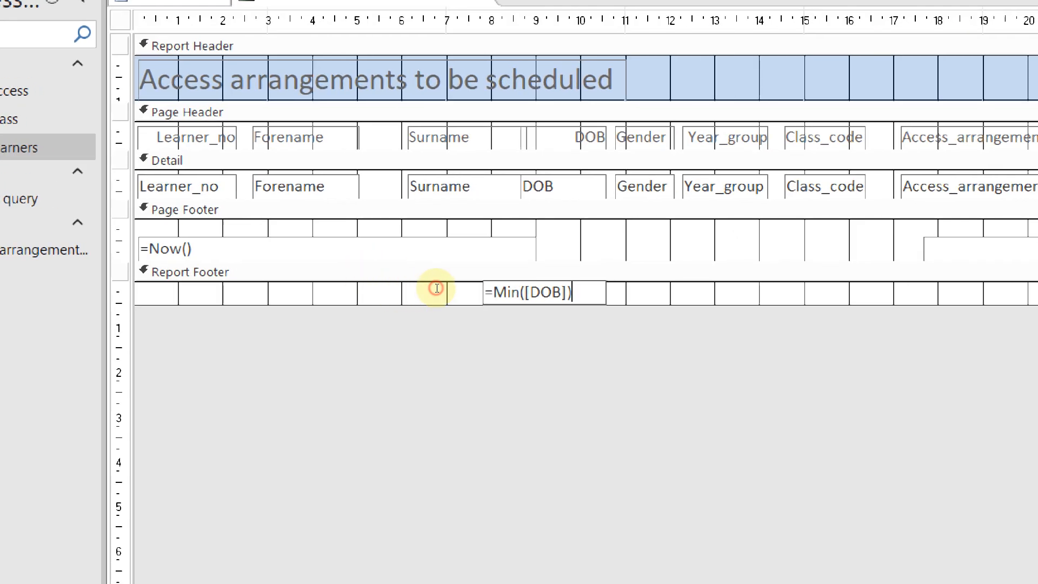
{"action": "left_click", "coordinate": [420, 230]}
{"action": "left_click", "coordinate": [417, 290]}
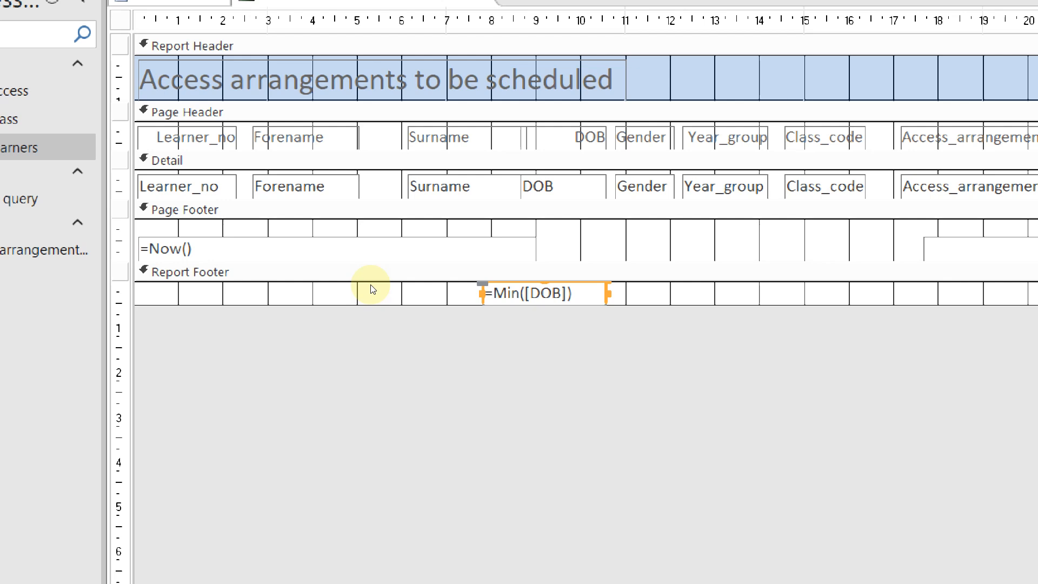
Reselect the DOB field, then the =Min([DOB]) footer total for editing
{"action": "left_click", "coordinate": [420, 222]}
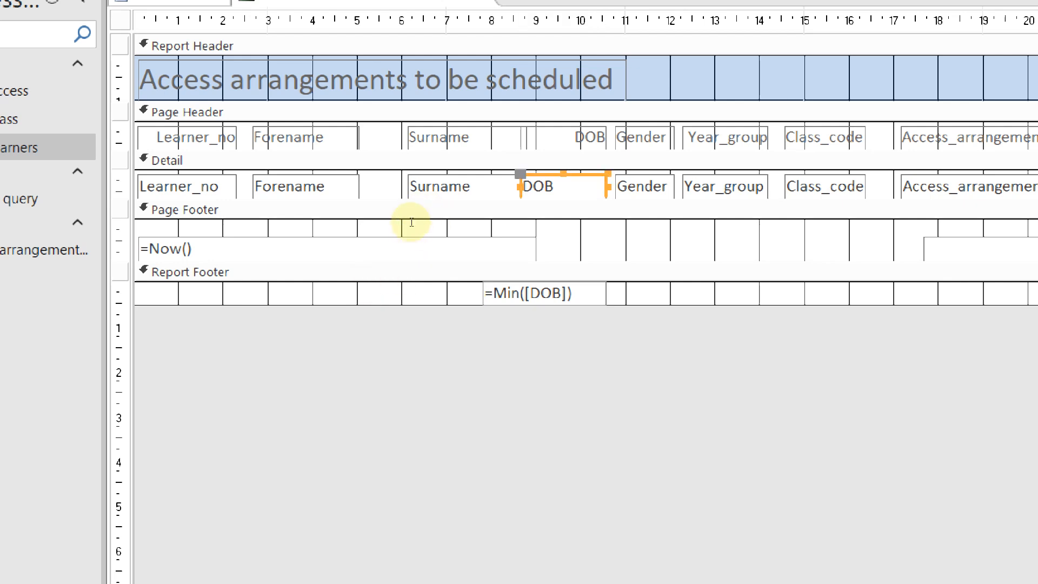
{"action": "right_click", "coordinate": [434, 220]}
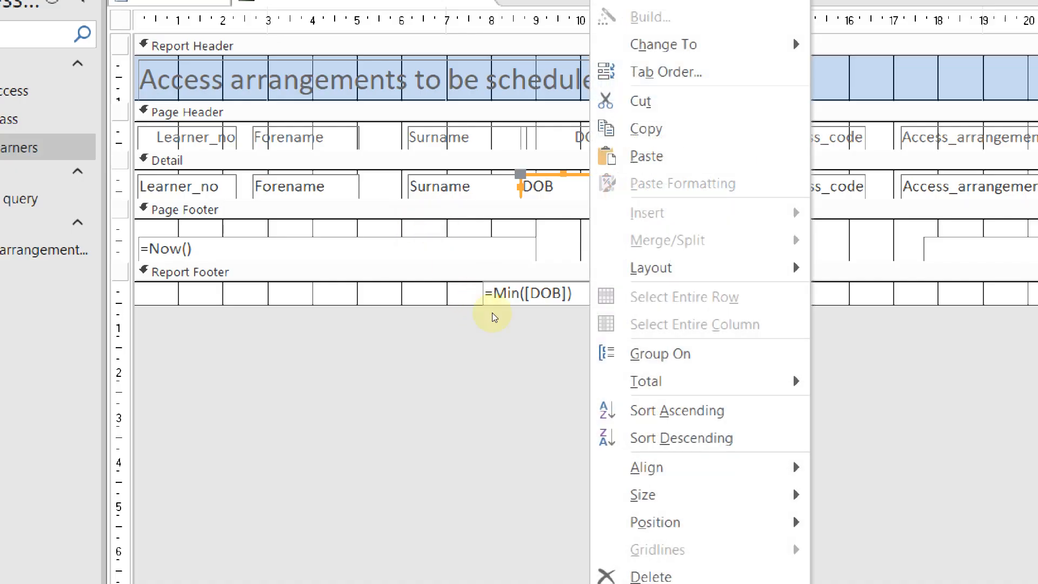
{"action": "mouse_move", "coordinate": [616, 380]}
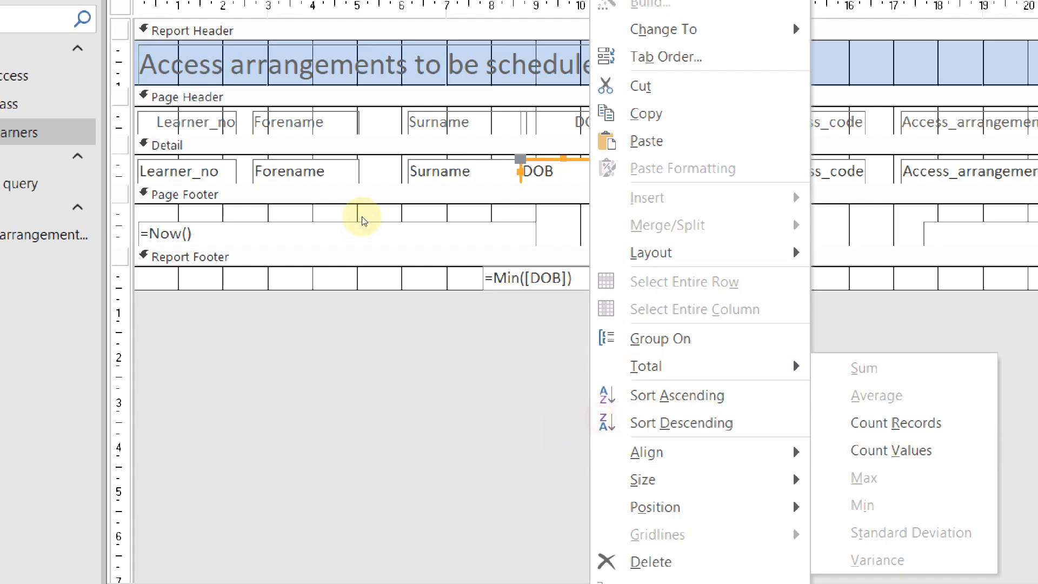
{"action": "left_click", "coordinate": [389, 287]}
{"action": "left_click", "coordinate": [394, 283]}
Replace Min with Max so the total reads =Max([DOB]), and narrow its box from the left
{"action": "left_click_drag", "start_coordinate": [394, 283], "coordinate": [384, 280]}
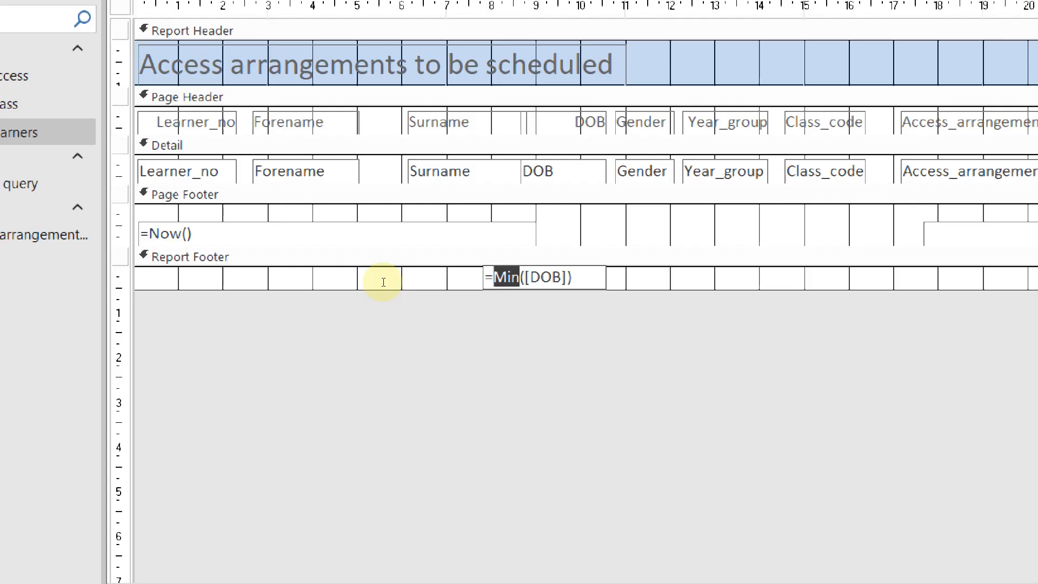
{"action": "left_click", "coordinate": [398, 282]}
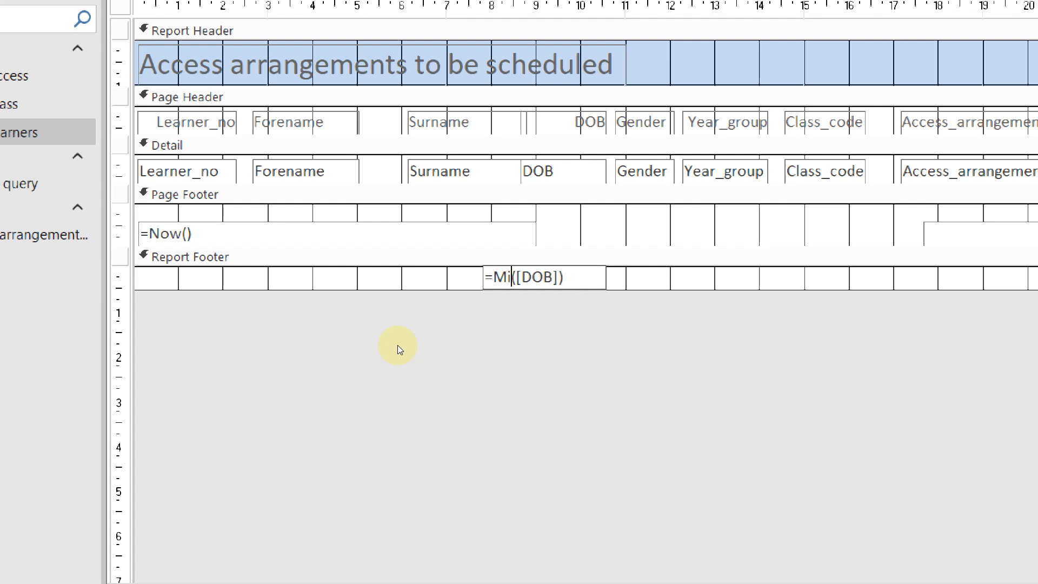
{"action": "key", "text": "BackSpace"}
{"action": "key", "text": "BackSpace"}
{"action": "key", "text": "BackSpace"}
{"action": "type", "text": "Max"}
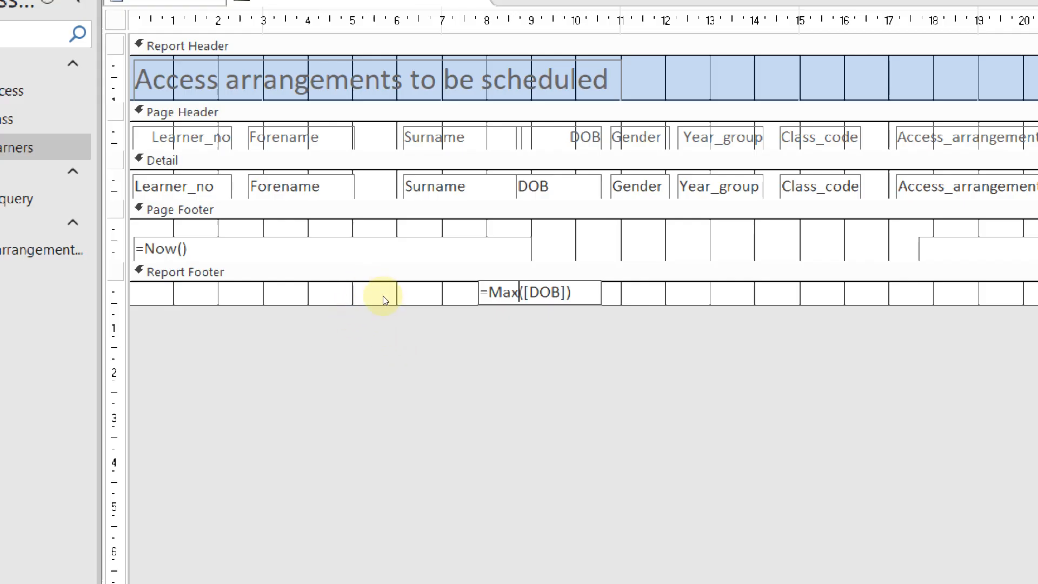
{"action": "key", "text": "Escape"}
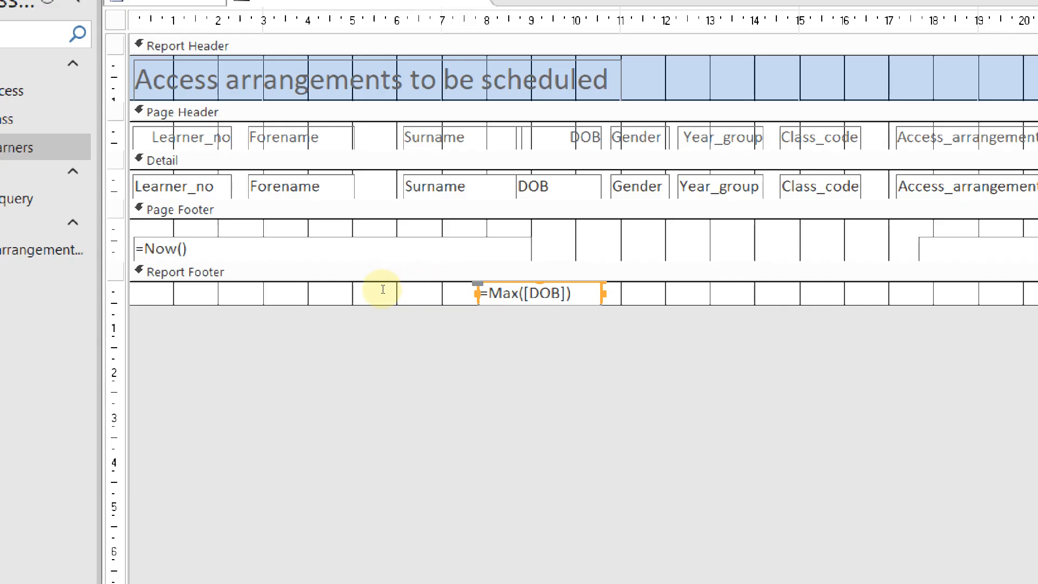
{"action": "left_click", "coordinate": [371, 288]}
{"action": "left_click_drag", "start_coordinate": [373, 286], "coordinate": [379, 286]}
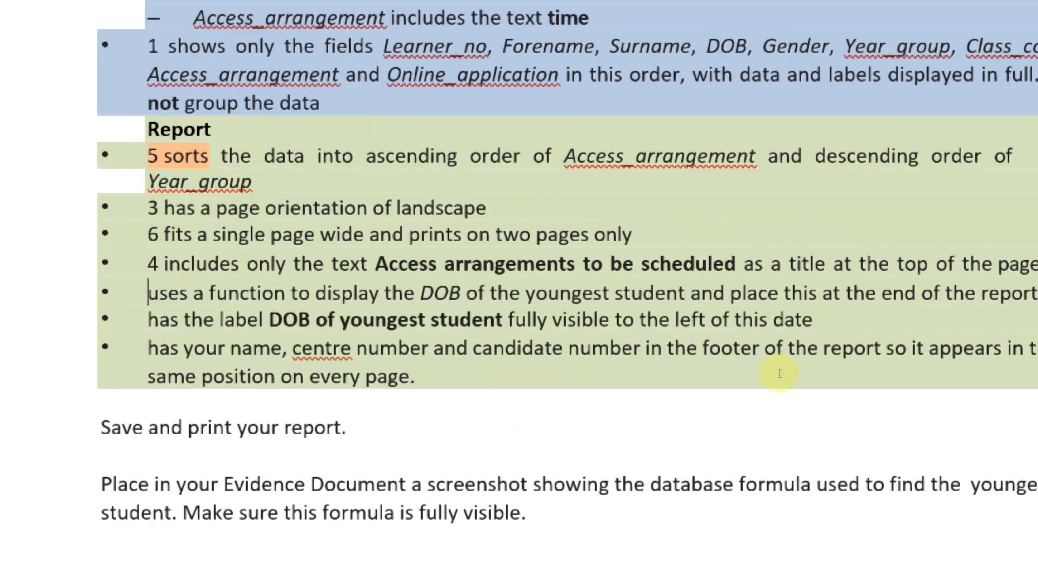
Highlight the 'DOB of youngest student' requirement in the Word task sheet, then clear the selection
{"action": "left_click_drag", "start_coordinate": [304, 376], "coordinate": [562, 386]}
{"action": "left_click", "coordinate": [693, 382]}
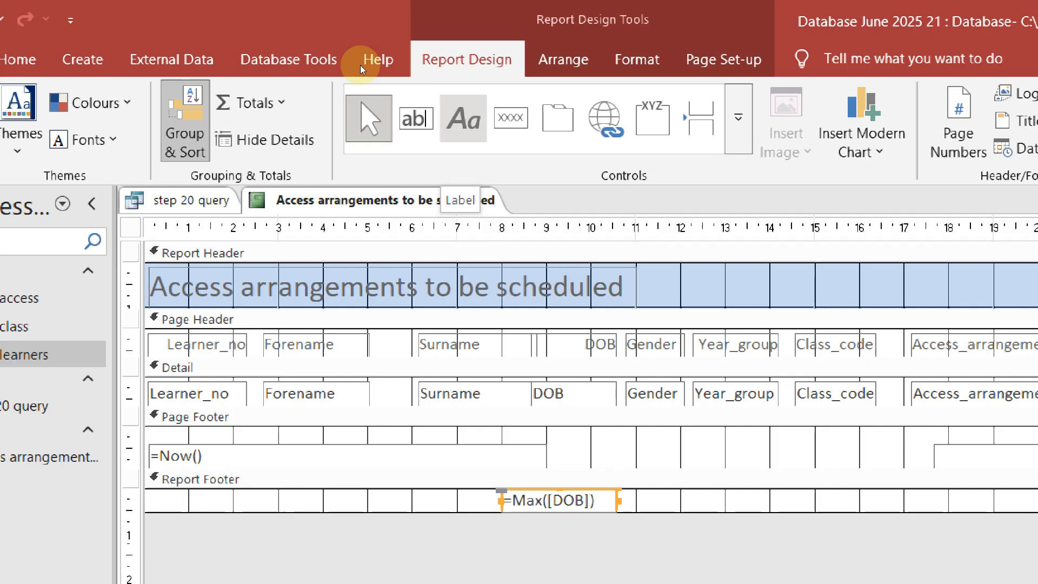
Draw a label left of =Max([DOB]) in the Report Footer captioned 'DOB of youngest student'
{"action": "left_click", "coordinate": [463, 118]}
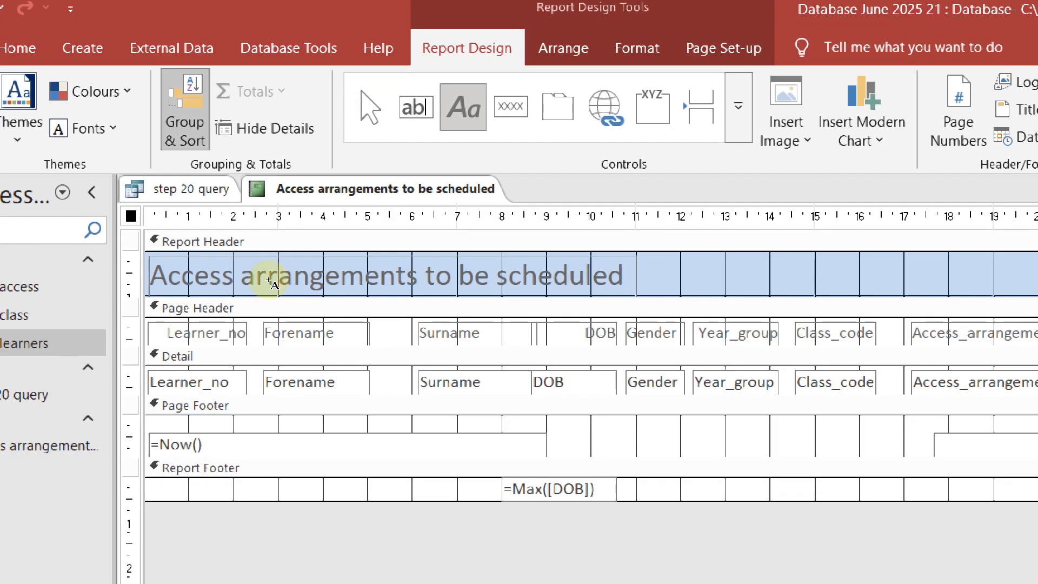
{"action": "left_click_drag", "start_coordinate": [253, 280], "coordinate": [334, 284]}
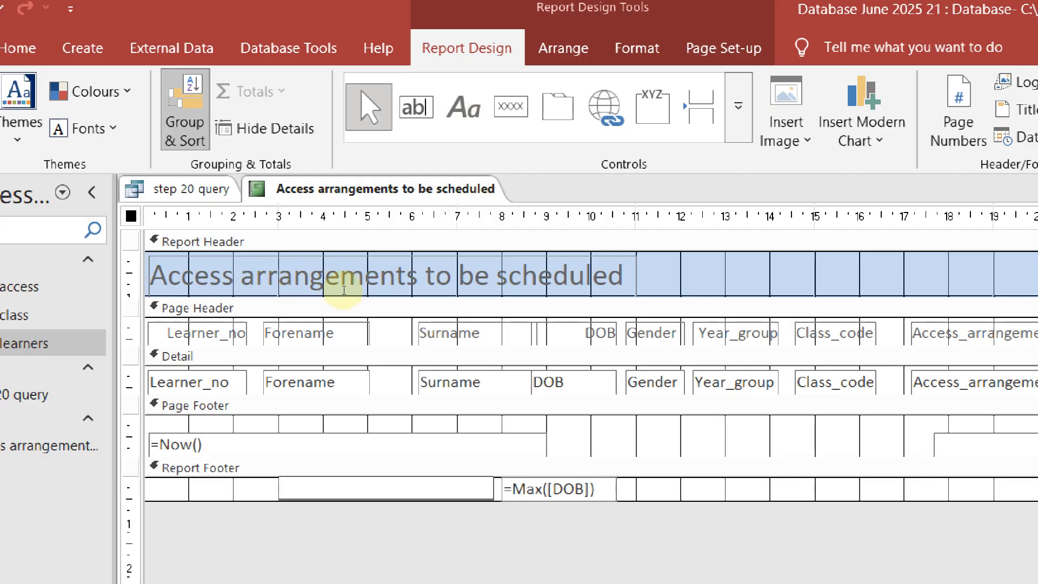
{"action": "key", "text": "alt+Tab"}
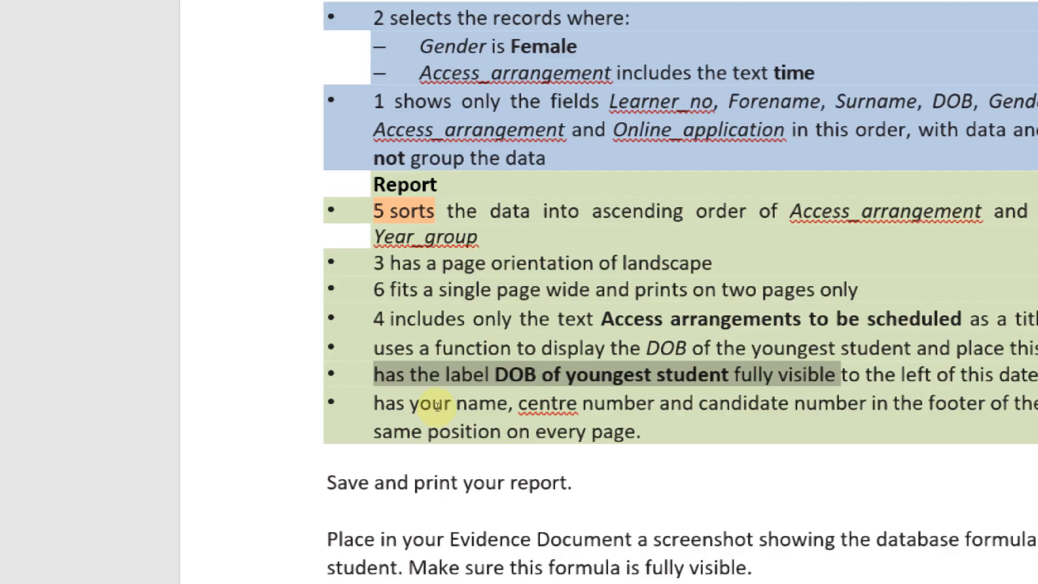
{"action": "key", "text": "alt+Tab"}
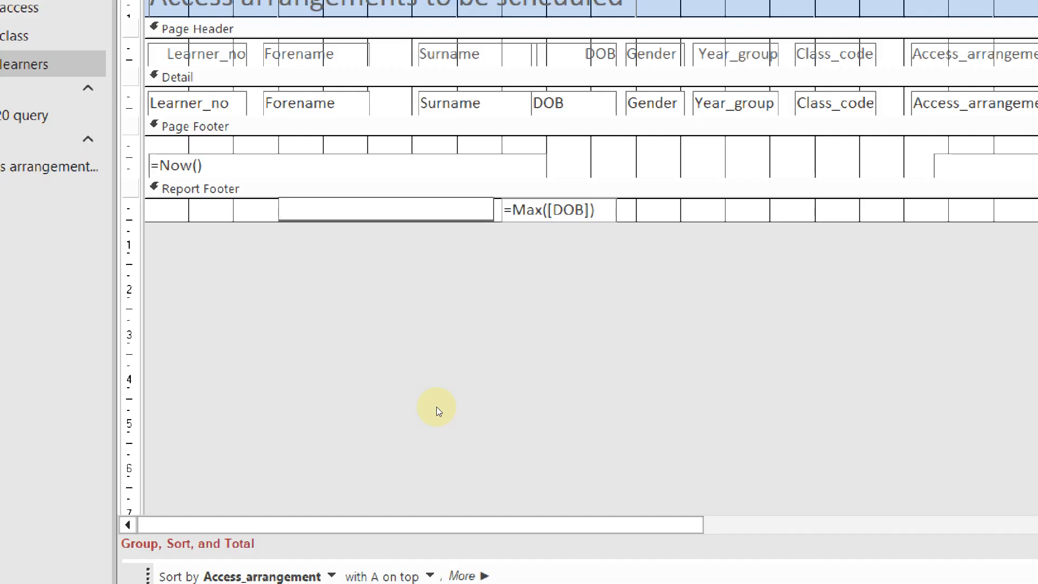
{"action": "type", "text": "DOB of you"}
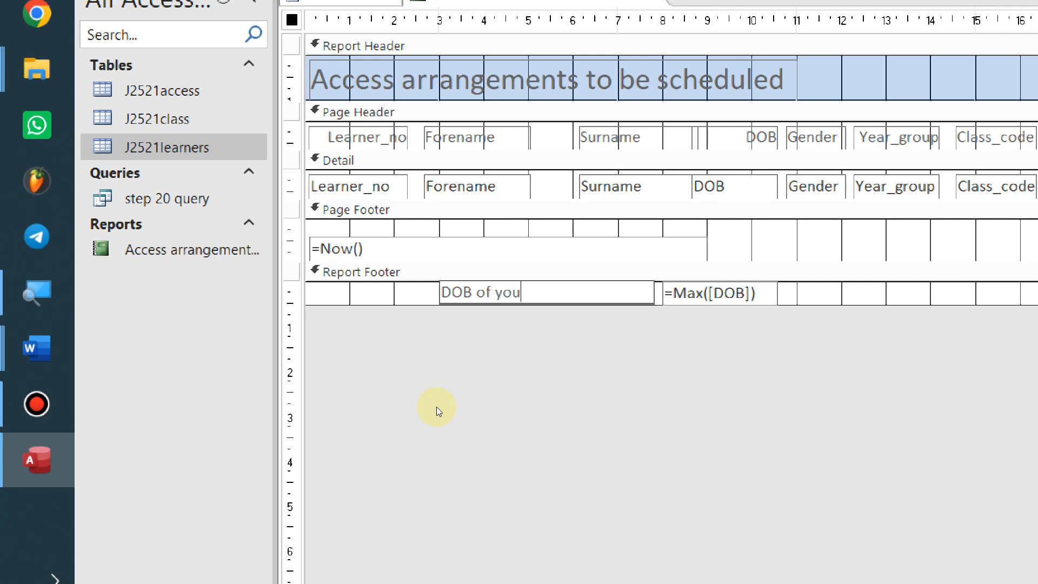
{"action": "type", "text": "ngest stu"}
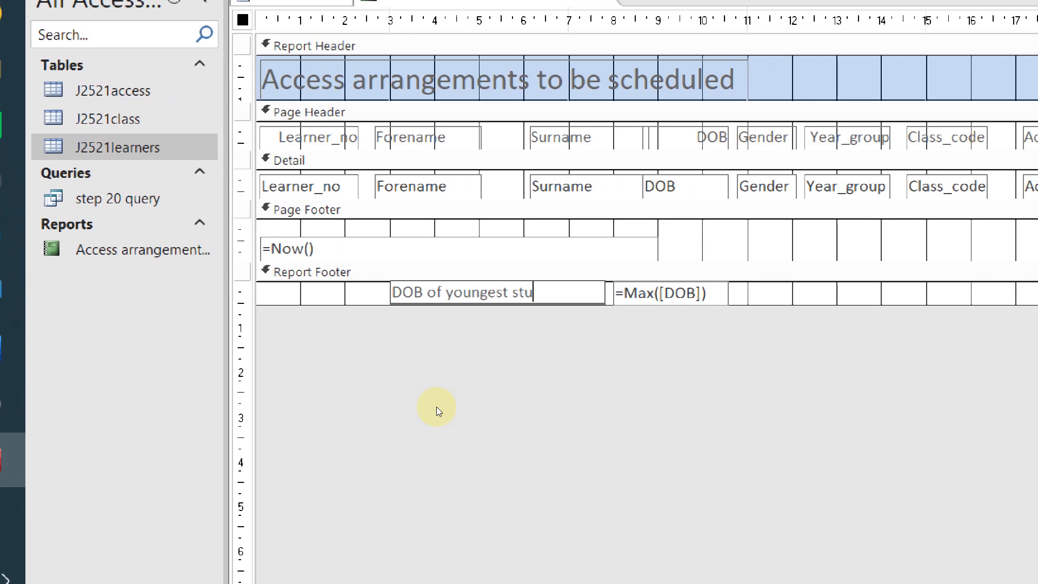
{"action": "type", "text": "dent"}
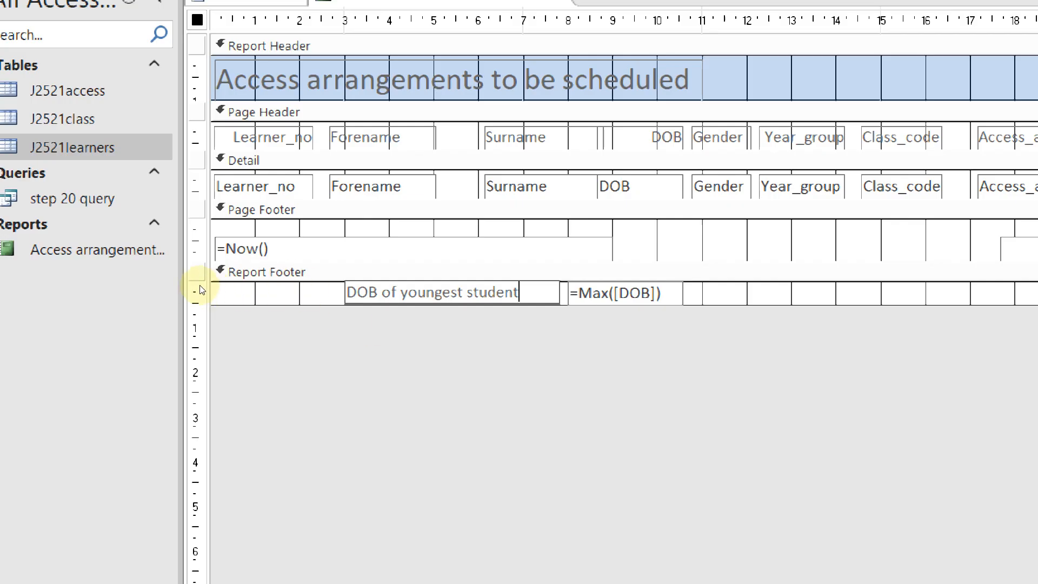
{"action": "left_click", "coordinate": [290, 291]}
Select the new label and save the report design
{"action": "left_click", "coordinate": [363, 290]}
{"action": "left_click", "coordinate": [373, 290]}
{"action": "left_click", "coordinate": [359, 290]}
{"action": "left_click", "coordinate": [462, 292]}
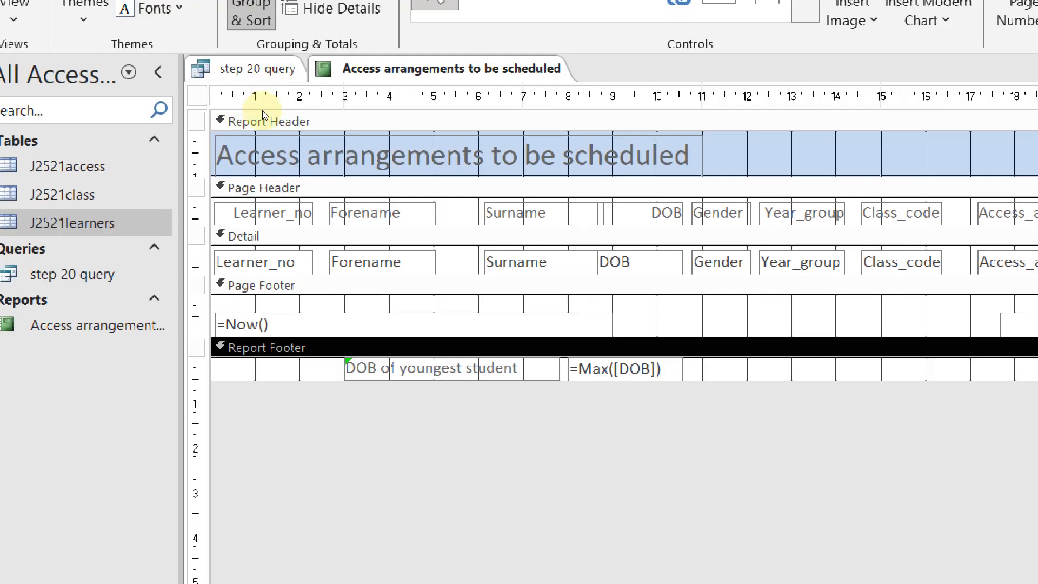
{"action": "right_click", "coordinate": [385, 66]}
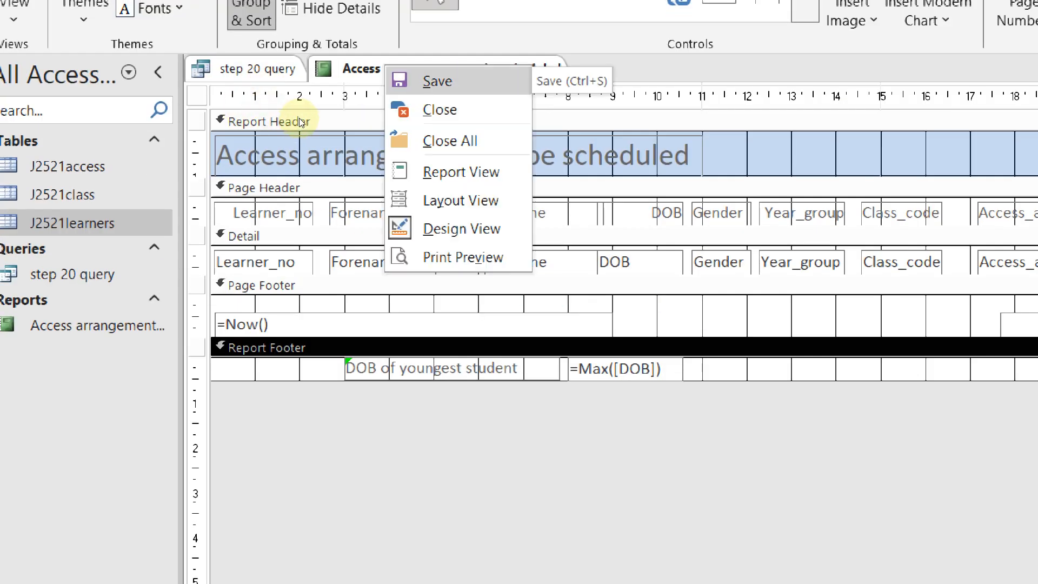
{"action": "left_click", "coordinate": [433, 77]}
{"action": "right_click", "coordinate": [431, 71]}
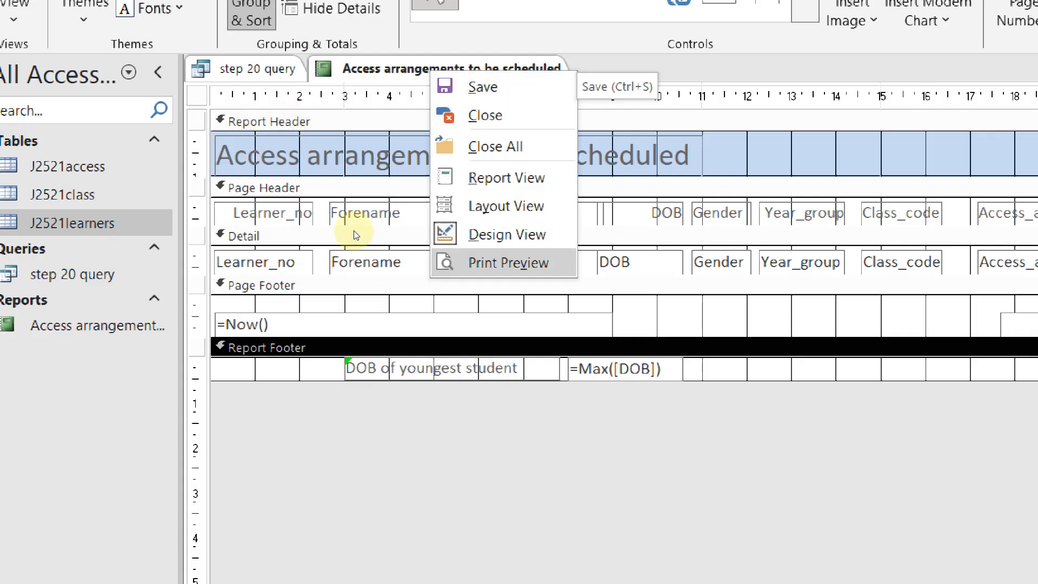
Preview the report and zoom into page 2 to check the youngest DOB of 21-Aug-10
{"action": "left_click", "coordinate": [318, 121]}
{"action": "right_click", "coordinate": [455, 69]}
{"action": "left_click", "coordinate": [532, 261]}
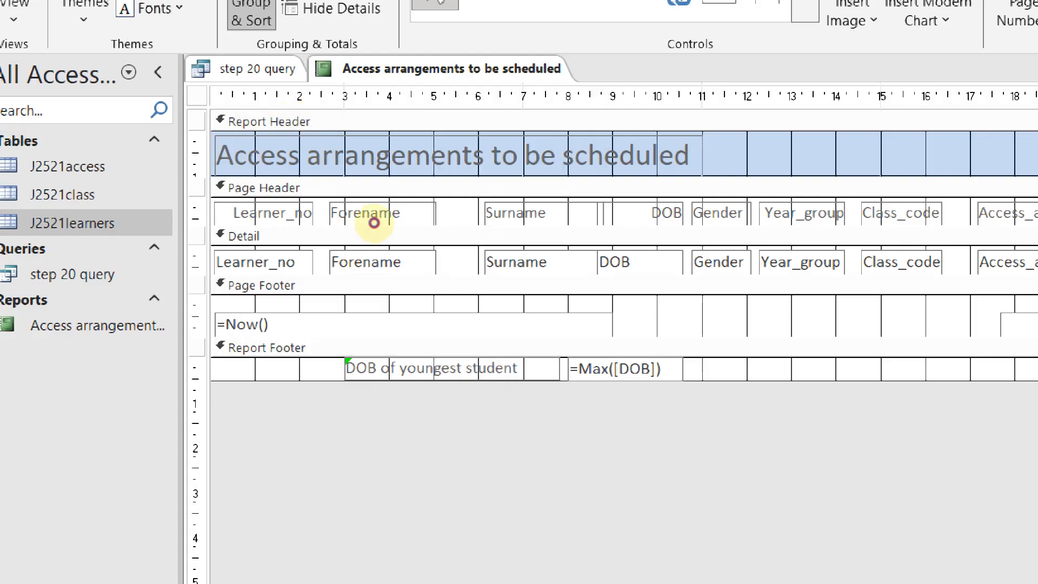
{"action": "left_click", "coordinate": [332, 549]}
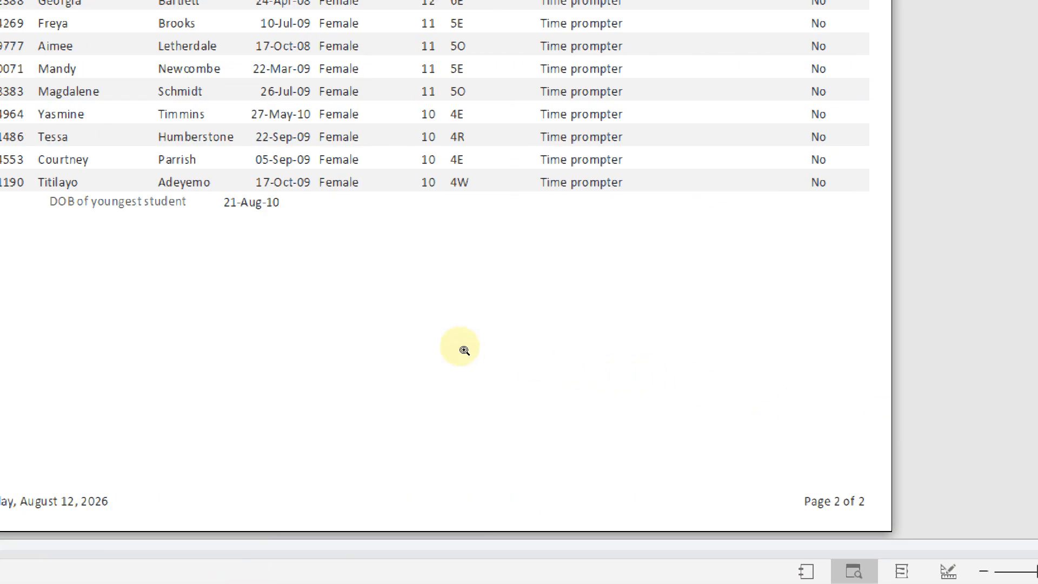
{"action": "left_click", "coordinate": [497, 375]}
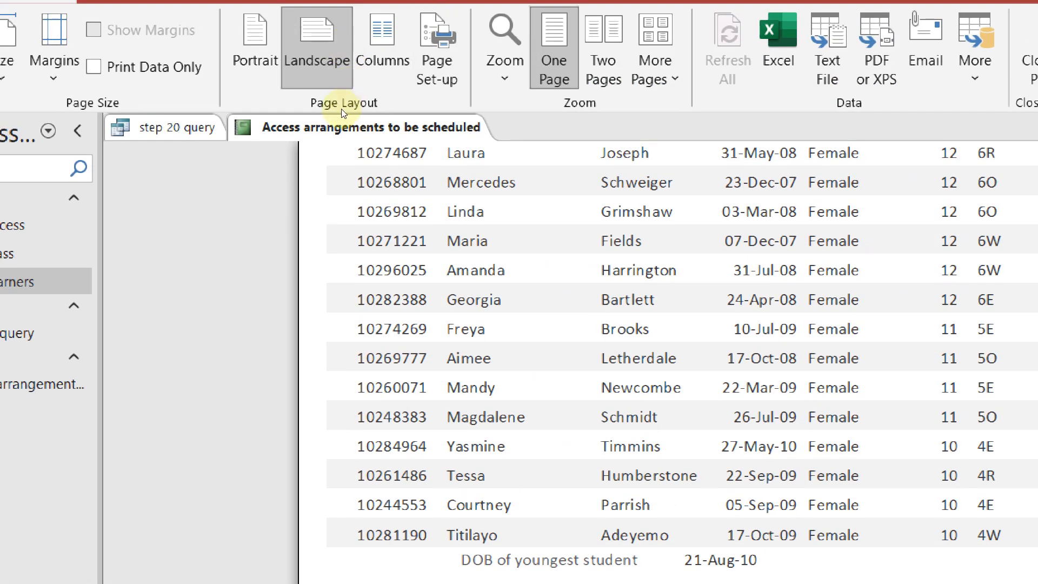
In Layout View, narrow the 21-Aug-10 date box and nudge it left toward its label
{"action": "right_click", "coordinate": [353, 115]}
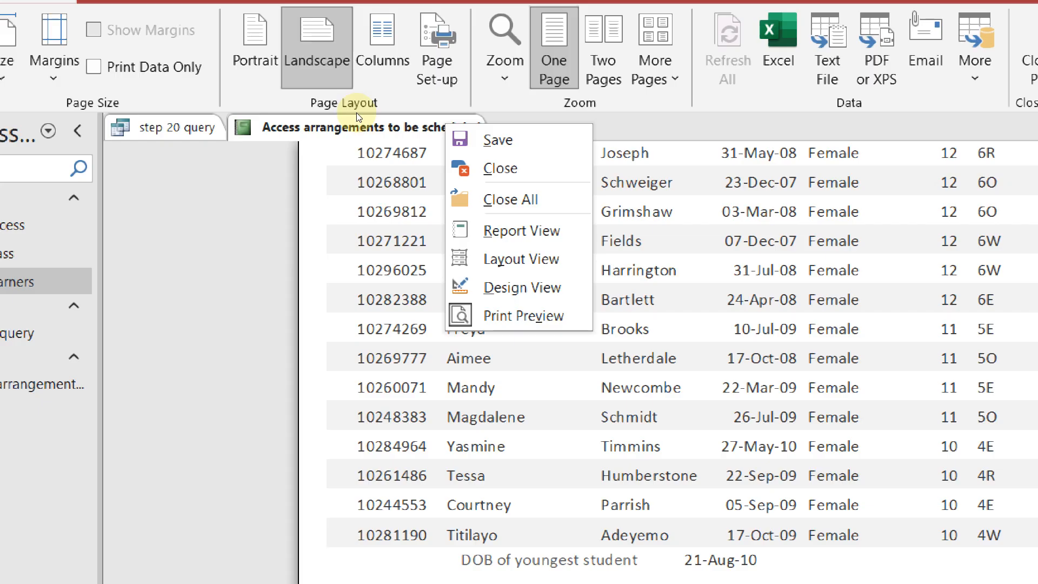
{"action": "key", "text": "Down"}
{"action": "key", "text": "Down"}
{"action": "key", "text": "Down"}
{"action": "key", "text": "Down"}
{"action": "key", "text": "Down"}
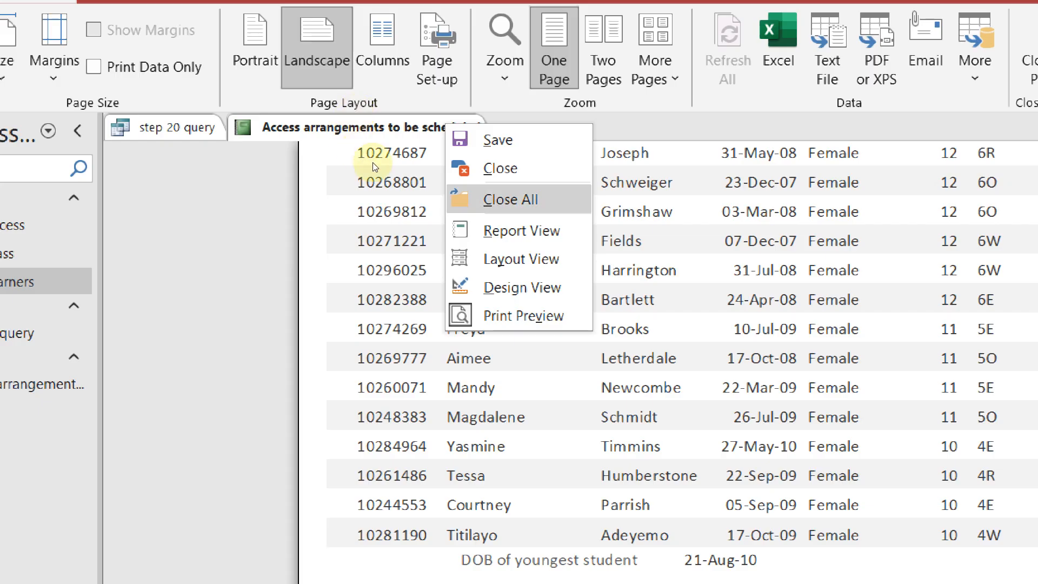
{"action": "key", "text": "Return"}
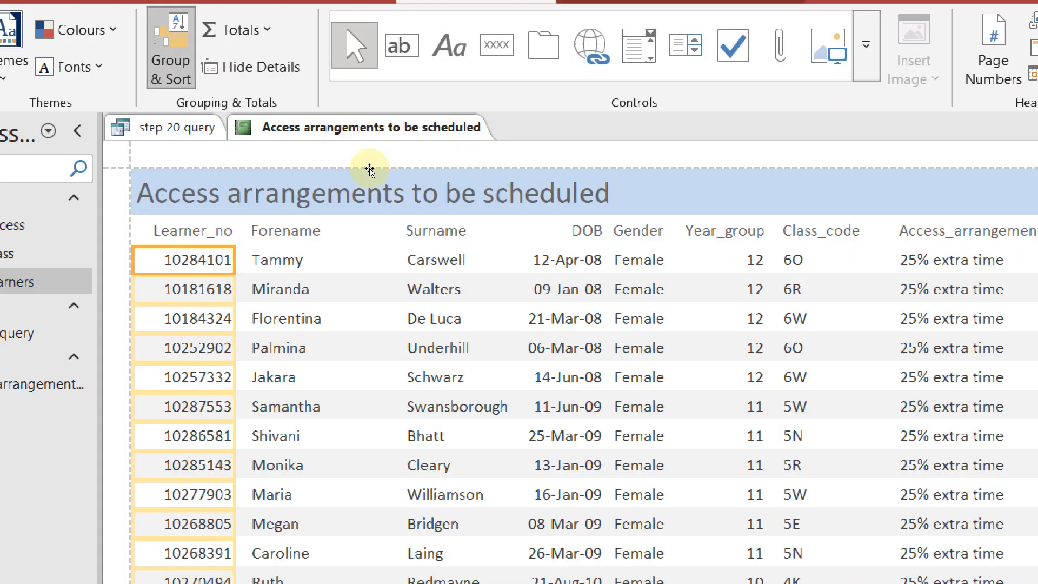
{"action": "scroll", "coordinate": [459, 246], "scroll_direction": "down", "scroll_amount": 15}
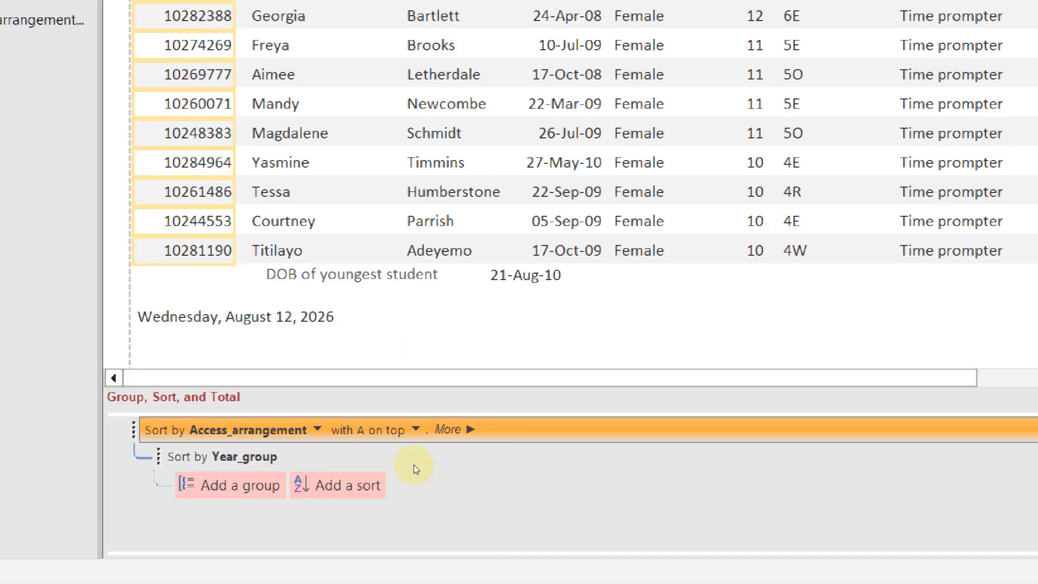
{"action": "left_click", "coordinate": [395, 408]}
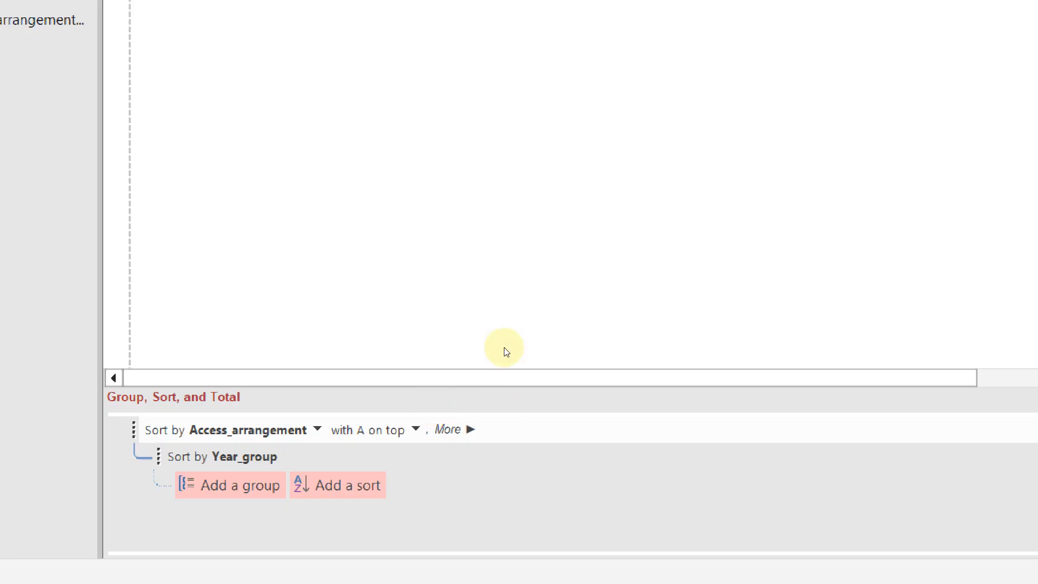
{"action": "scroll", "coordinate": [504, 347], "scroll_direction": "down", "scroll_amount": 5}
{"action": "key", "text": "Right"}
{"action": "key", "text": "Right"}
{"action": "key", "text": "Right"}
{"action": "key", "text": "Right"}
{"action": "key", "text": "Right"}
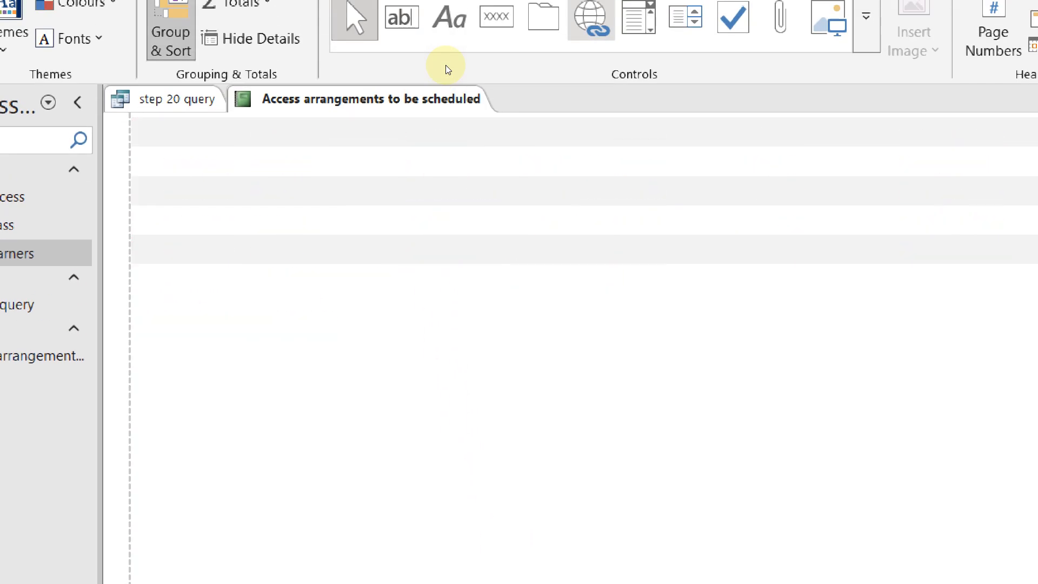
{"action": "key", "text": "Right"}
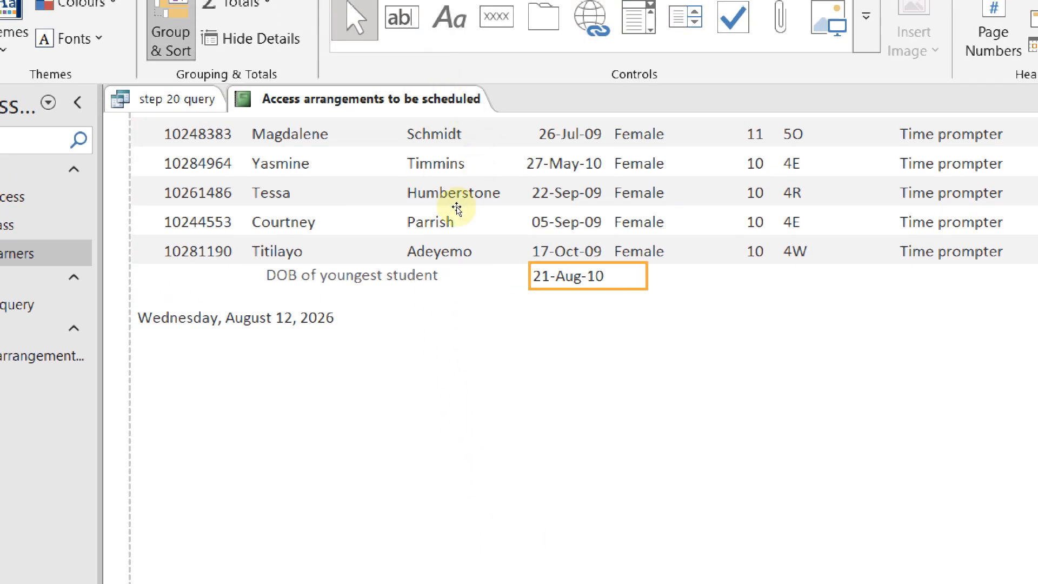
{"action": "key", "text": "shift+Left"}
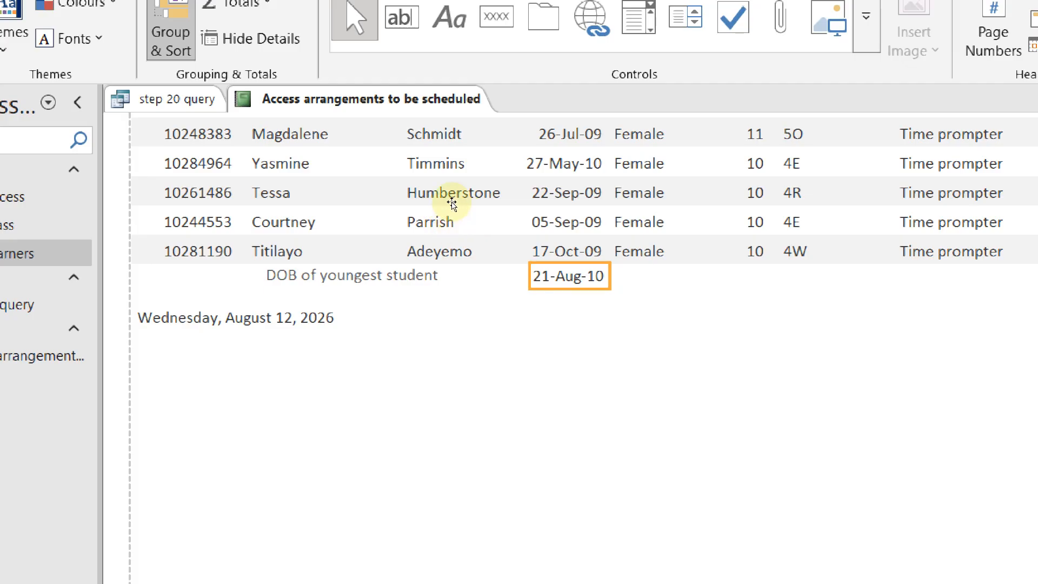
{"action": "key", "text": "Left"}
{"action": "key", "text": "Left"}
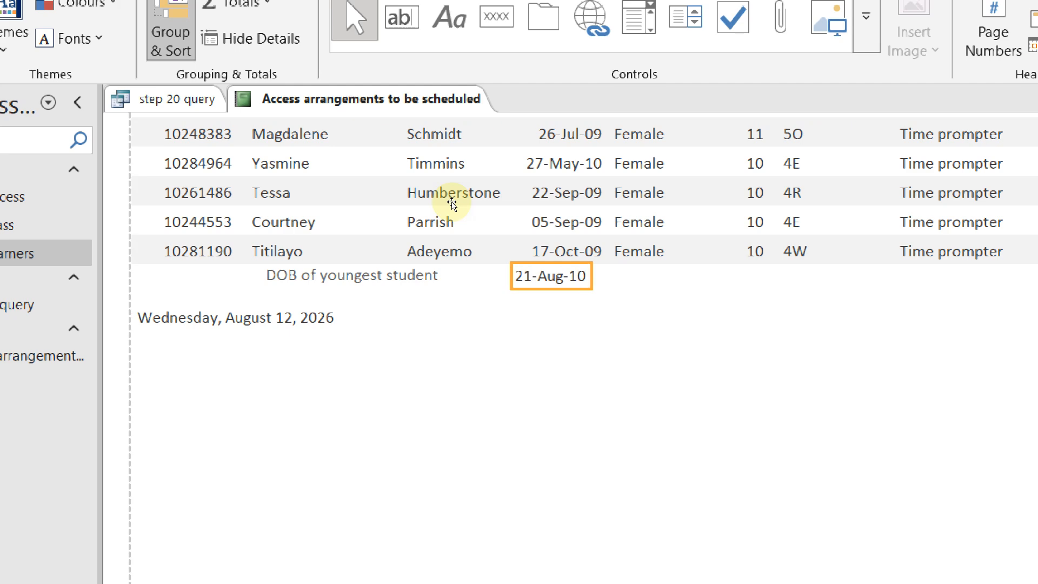
Switch the report to Design View to reveal the =Max([DOB]) formula
{"action": "right_click", "coordinate": [319, 109]}
{"action": "left_click", "coordinate": [317, 114]}
{"action": "right_click", "coordinate": [317, 112]}
{"action": "key", "text": "Down"}
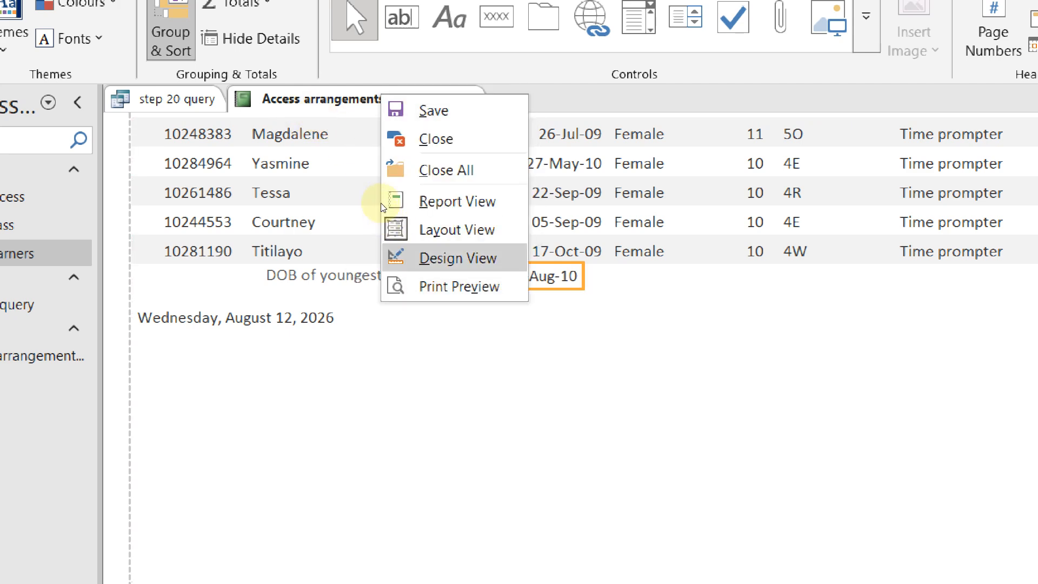
{"action": "key", "text": "Return"}
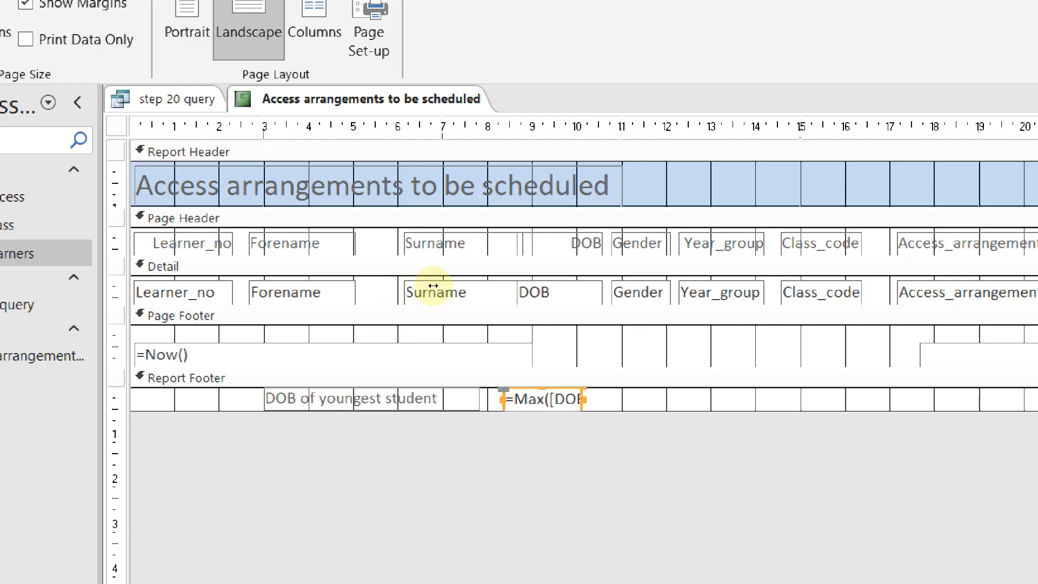
Review the paragraph in the Word evidence document that asks for the formula screenshot
{"action": "key", "text": "alt+Tab"}
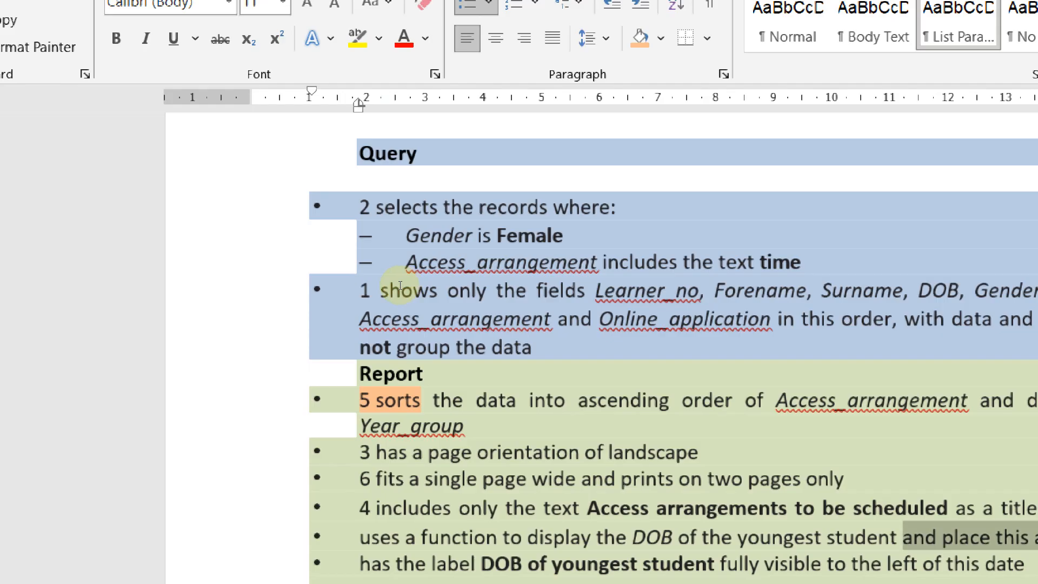
{"action": "left_click_drag", "start_coordinate": [277, 473], "coordinate": [697, 483]}
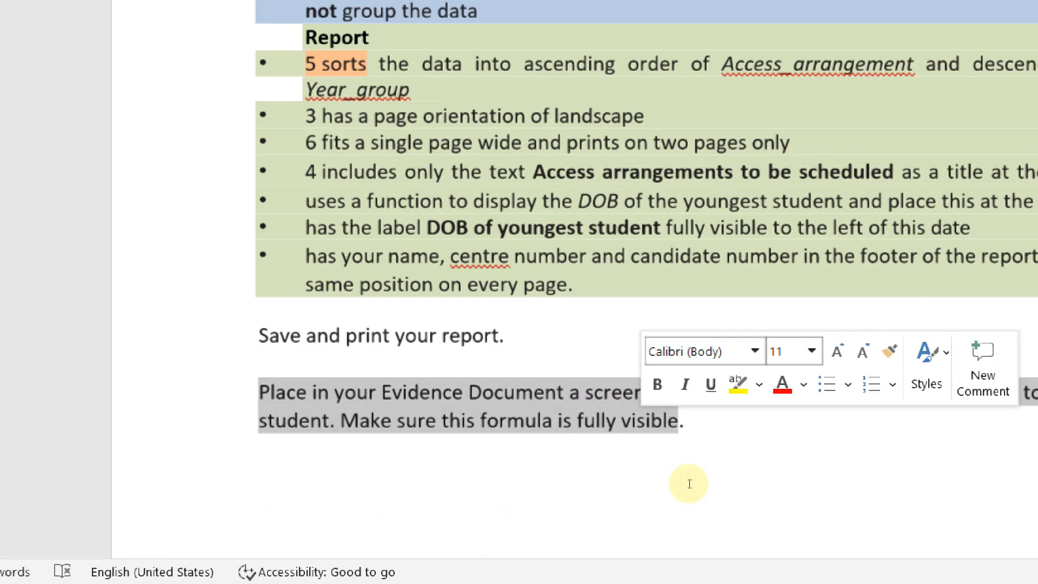
{"action": "left_click", "coordinate": [714, 514]}
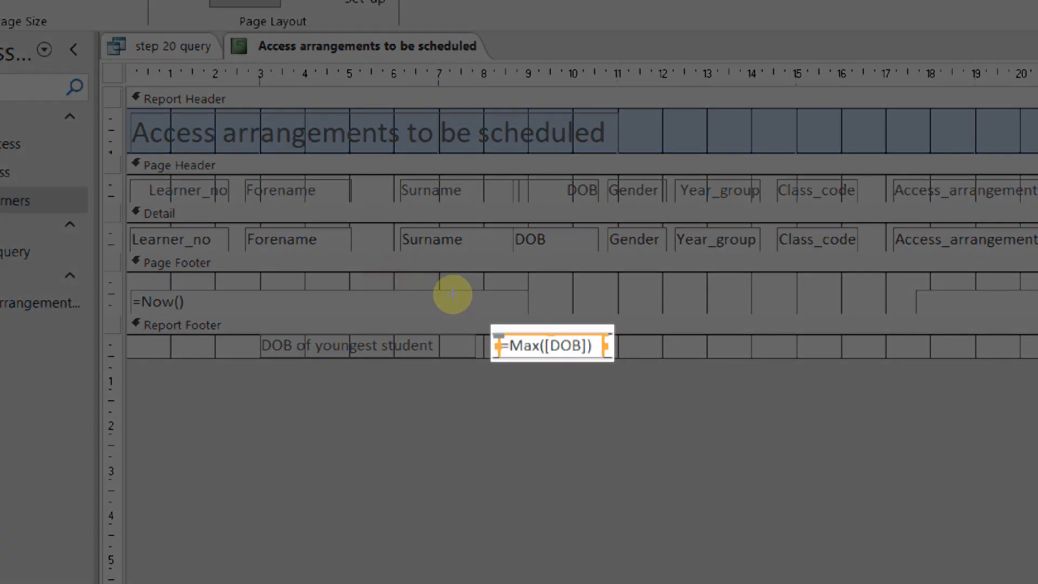
Paste the =Max([DOB]) formula screenshot under 'Step 20 evidence:' and return to Access
{"action": "key", "text": "alt+Tab"}
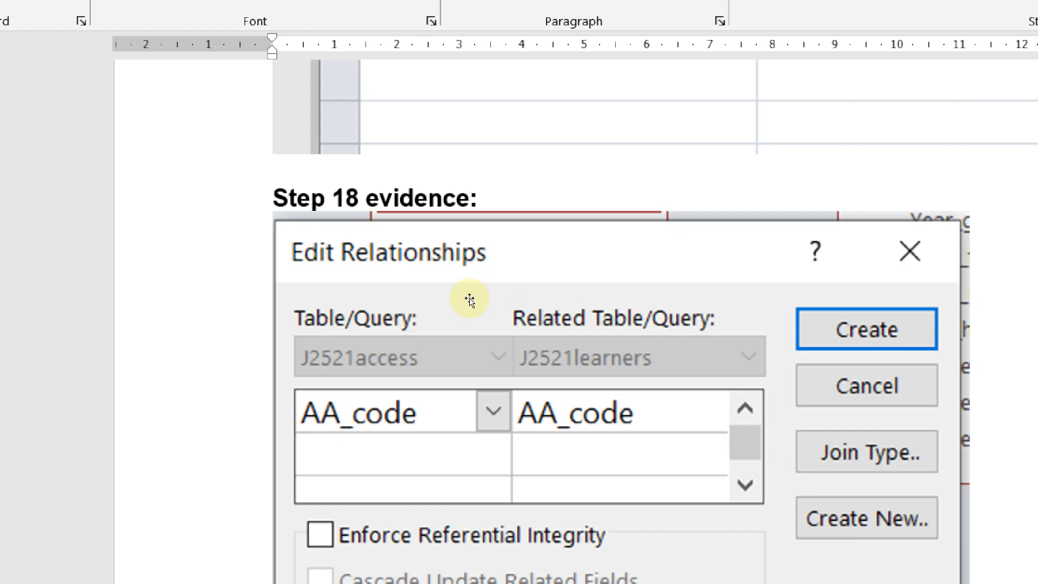
{"action": "scroll", "coordinate": [437, 311], "scroll_direction": "down", "scroll_amount": 12}
{"action": "scroll", "coordinate": [346, 242], "scroll_direction": "up", "scroll_amount": 1}
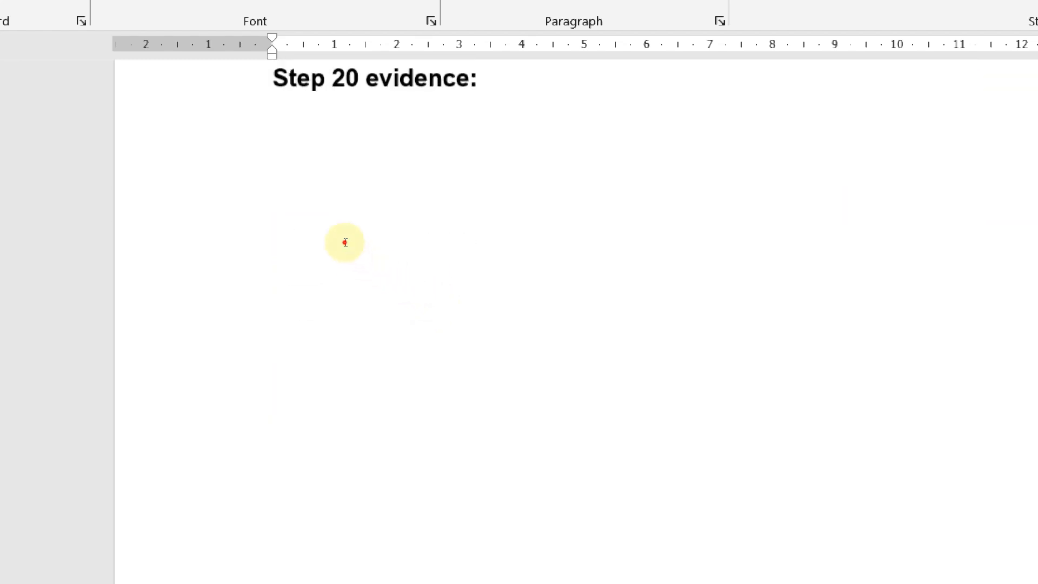
{"action": "left_click", "coordinate": [344, 241]}
{"action": "key", "text": "ctrl+v"}
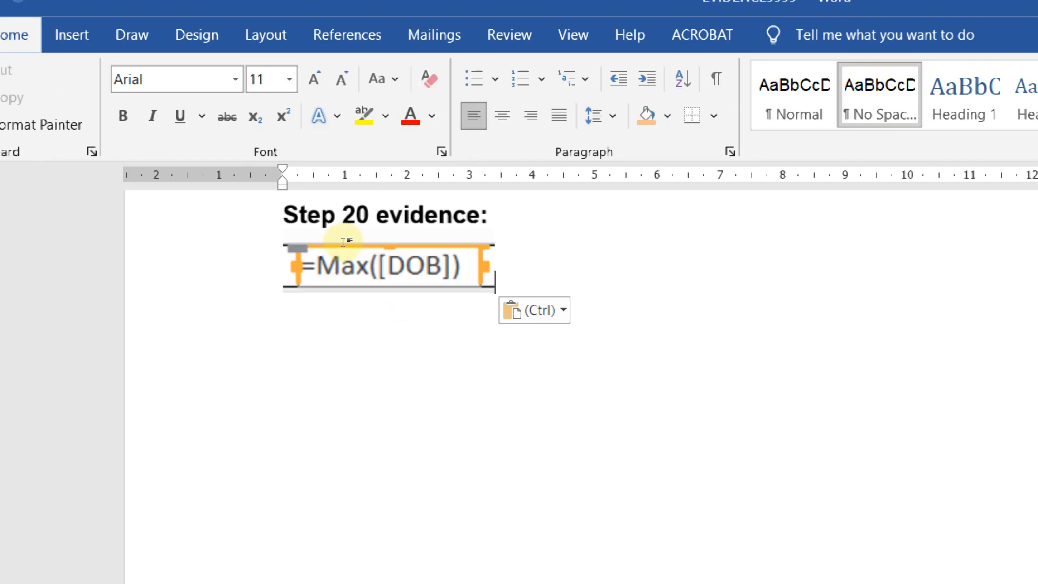
{"action": "key", "text": "alt+Tab"}
{"action": "right_click", "coordinate": [436, 274]}
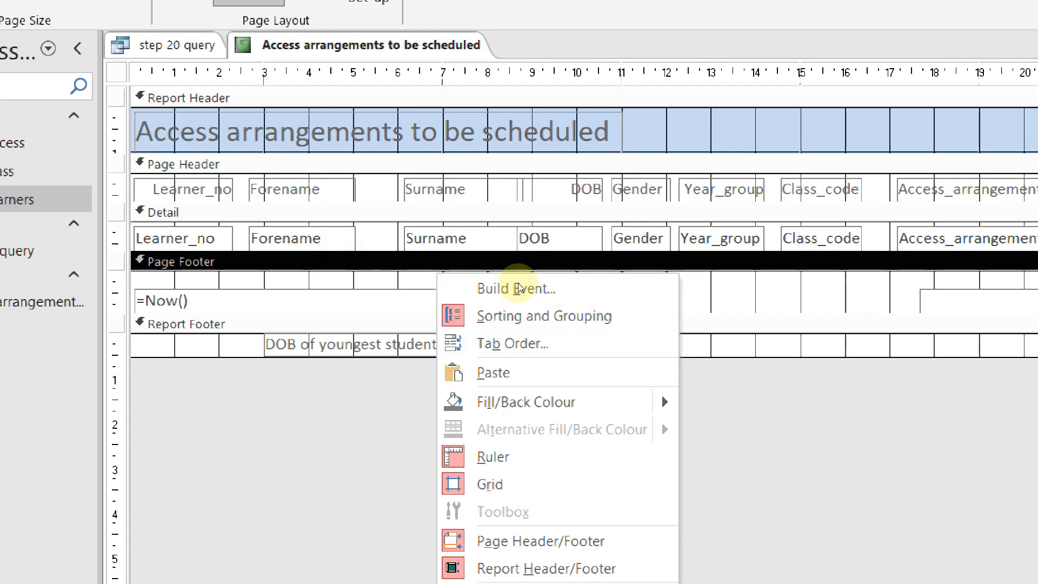
Reopen the report in Layout View and narrow the 21-Aug-10 date box
{"action": "key", "text": "Escape"}
{"action": "right_click", "coordinate": [357, 50]}
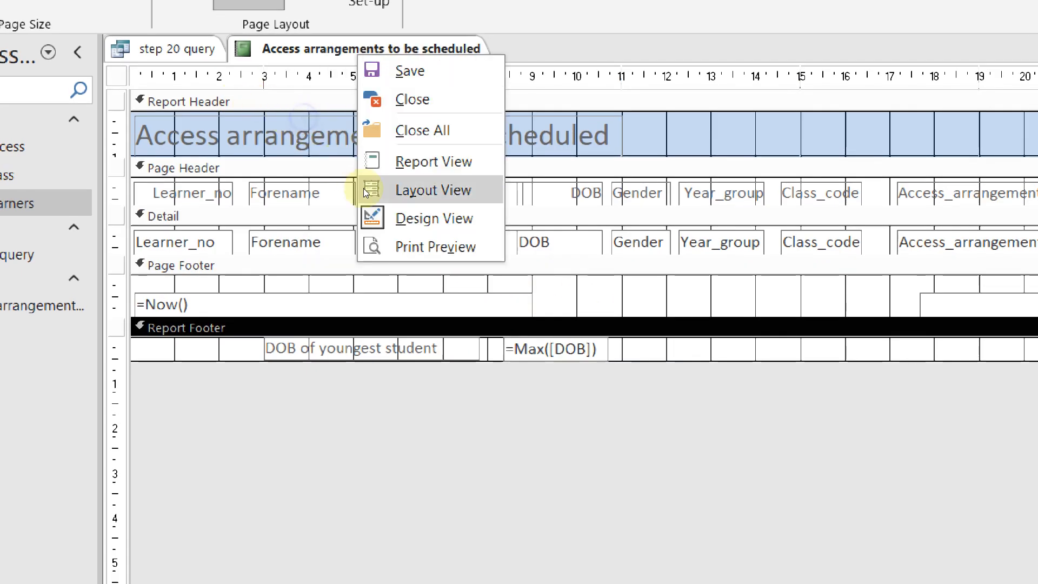
{"action": "left_click", "coordinate": [365, 190]}
{"action": "scroll", "coordinate": [378, 292], "scroll_direction": "down", "scroll_amount": 8}
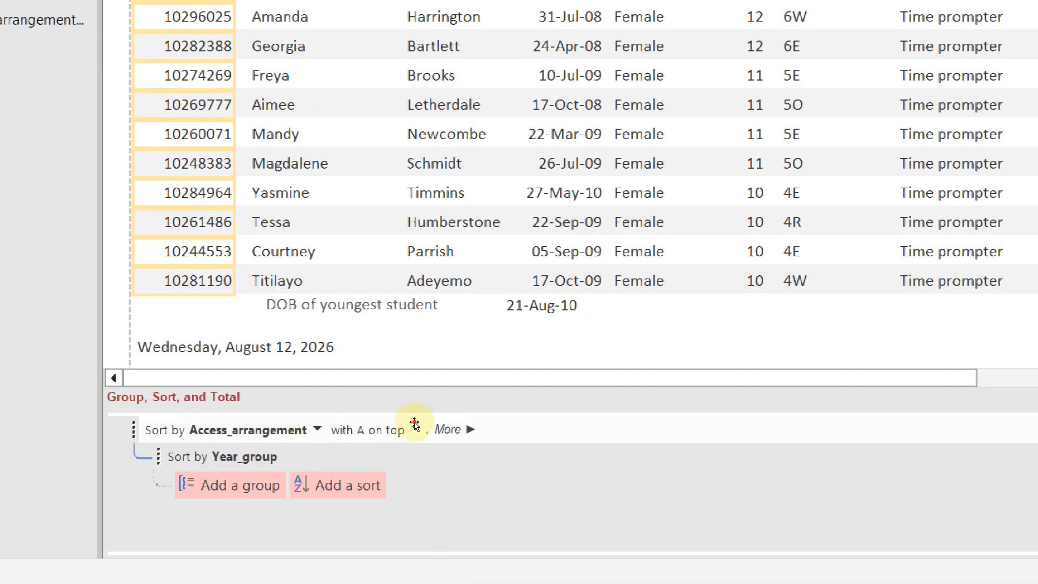
{"action": "left_click", "coordinate": [414, 422]}
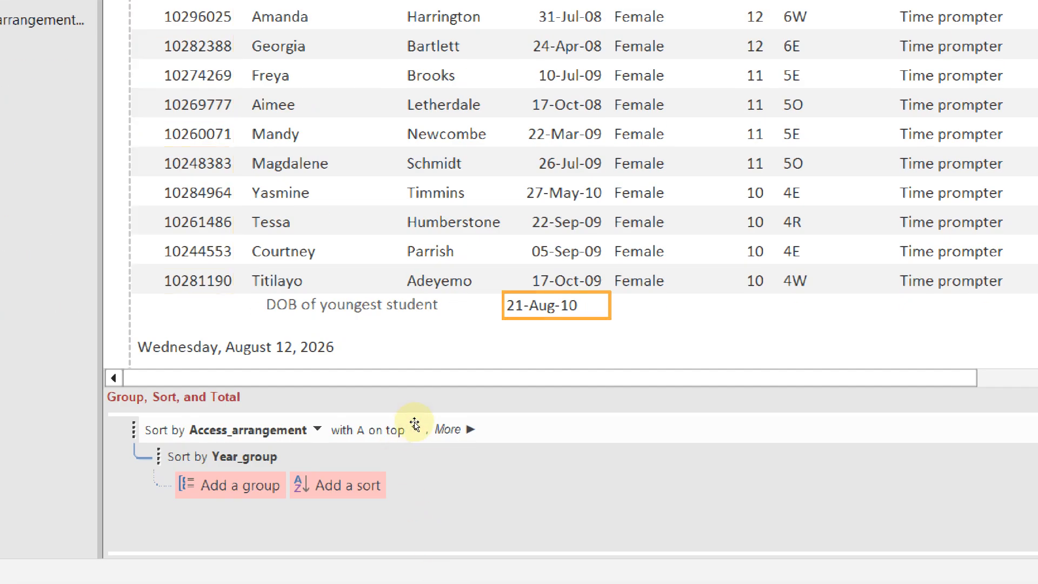
{"action": "left_click_drag", "start_coordinate": [449, 427], "coordinate": [434, 428]}
{"action": "key", "text": "Right"}
{"action": "key", "text": "Right"}
{"action": "key", "text": "Right"}
{"action": "key", "text": "Right"}
{"action": "key", "text": "Right"}
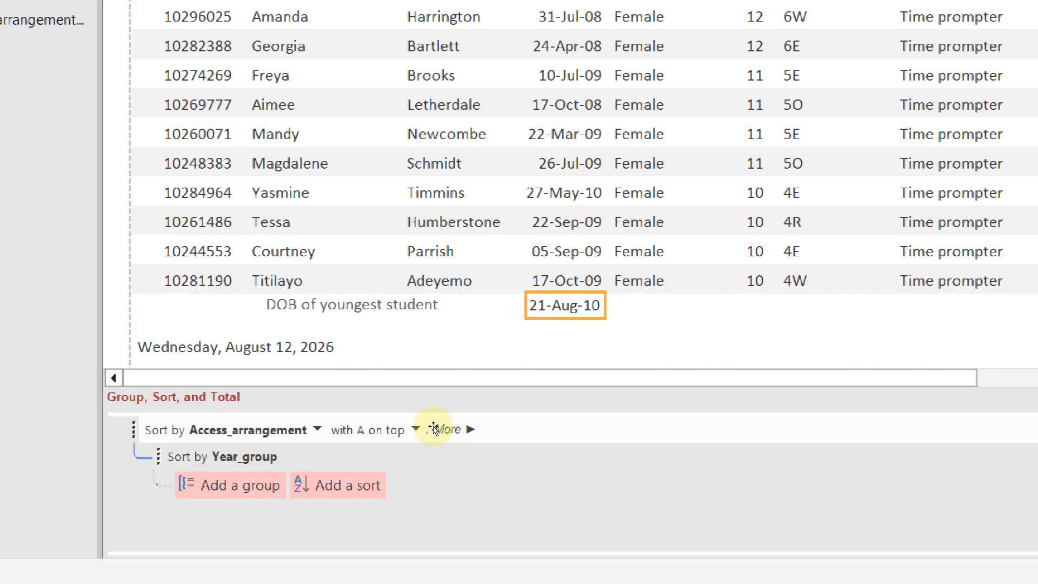
Widen the 'DOB of youngest student' label and place it beside the date, then open Design View
{"action": "left_click", "coordinate": [303, 426]}
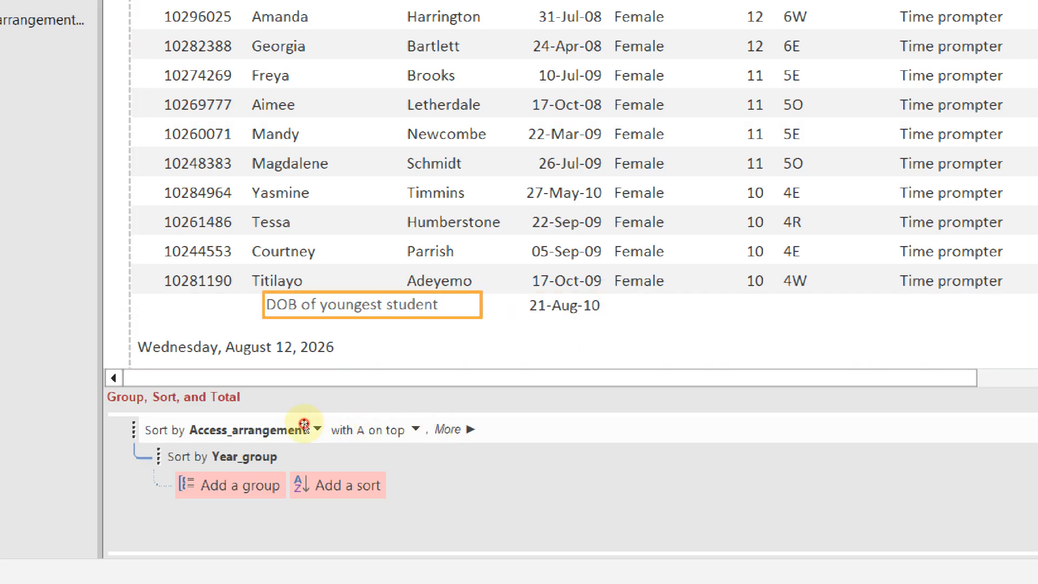
{"action": "left_click", "coordinate": [373, 422]}
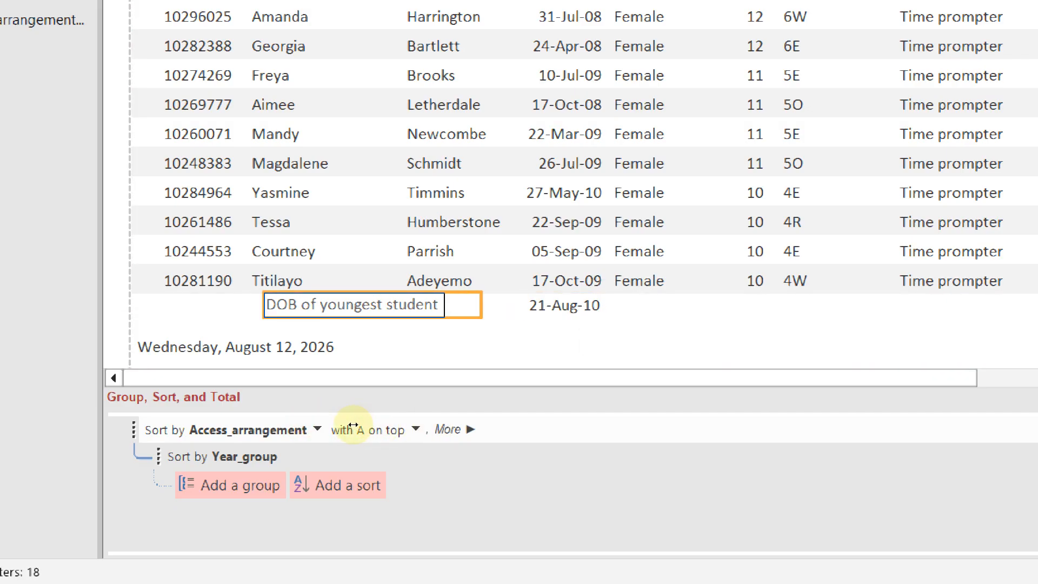
{"action": "left_click_drag", "start_coordinate": [353, 425], "coordinate": [369, 442]}
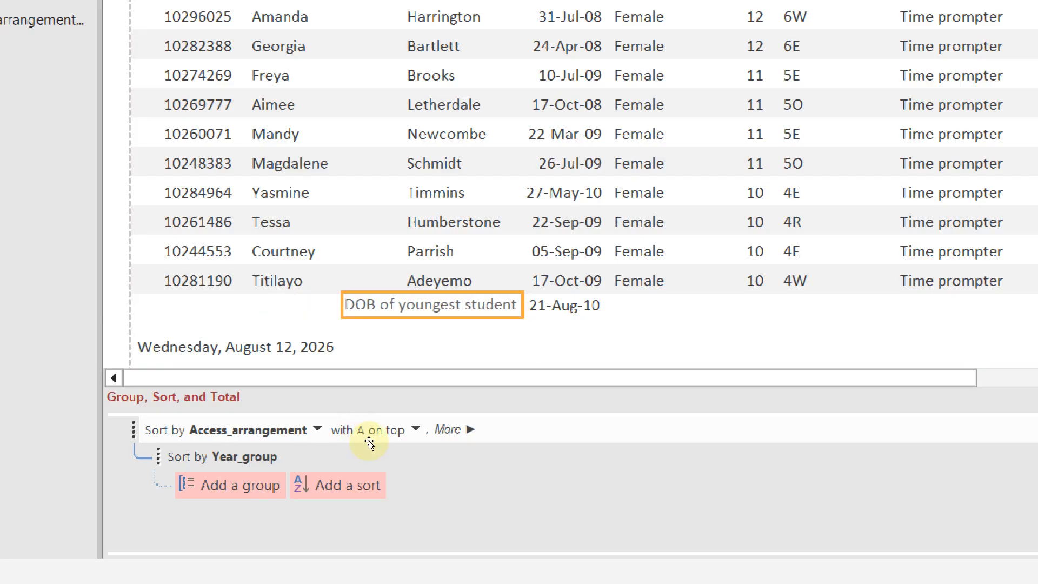
{"action": "key", "text": "Tab"}
{"action": "key", "text": "Tab"}
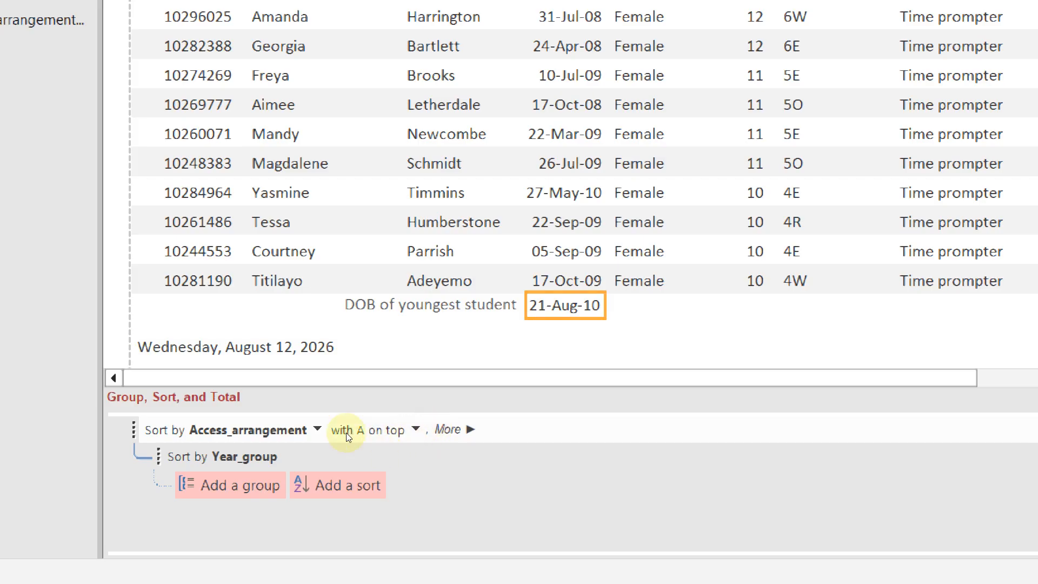
{"action": "right_click", "coordinate": [363, 200]}
{"action": "left_click", "coordinate": [364, 208]}
Number the youngest-DOB function bullet 7 and the label bullet 8 in Word's task list
{"action": "key", "text": "alt+Tab"}
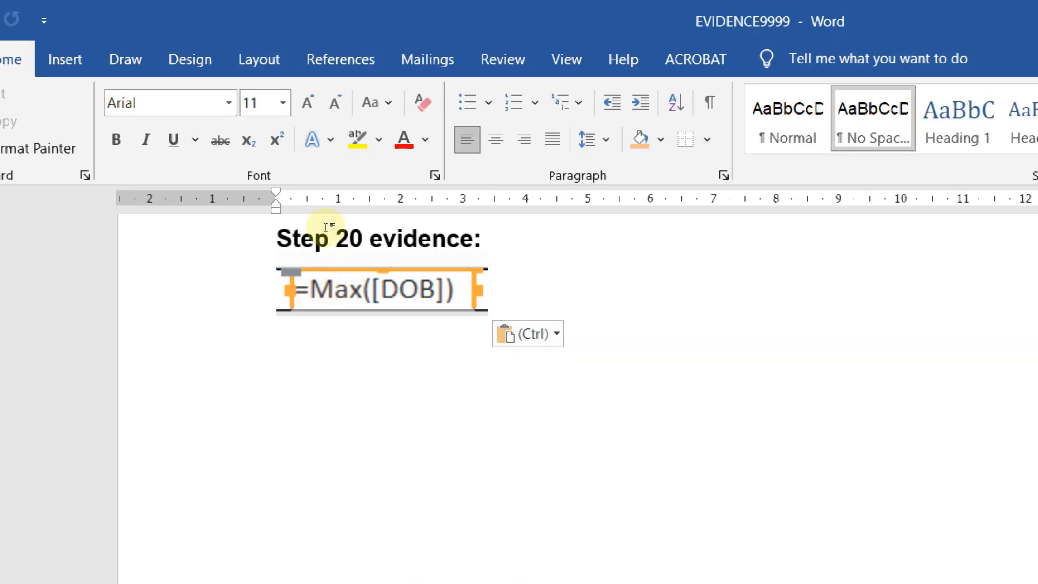
{"action": "key", "text": "alt+Tab"}
{"action": "key", "text": "alt+Tab"}
{"action": "key", "text": "alt+Tab"}
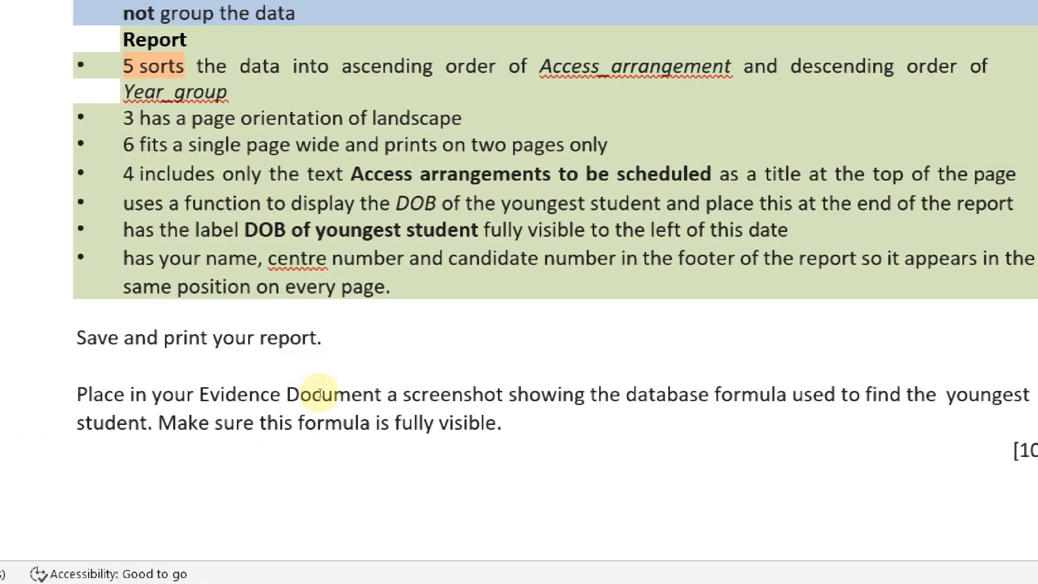
{"action": "type", "text": "7"}
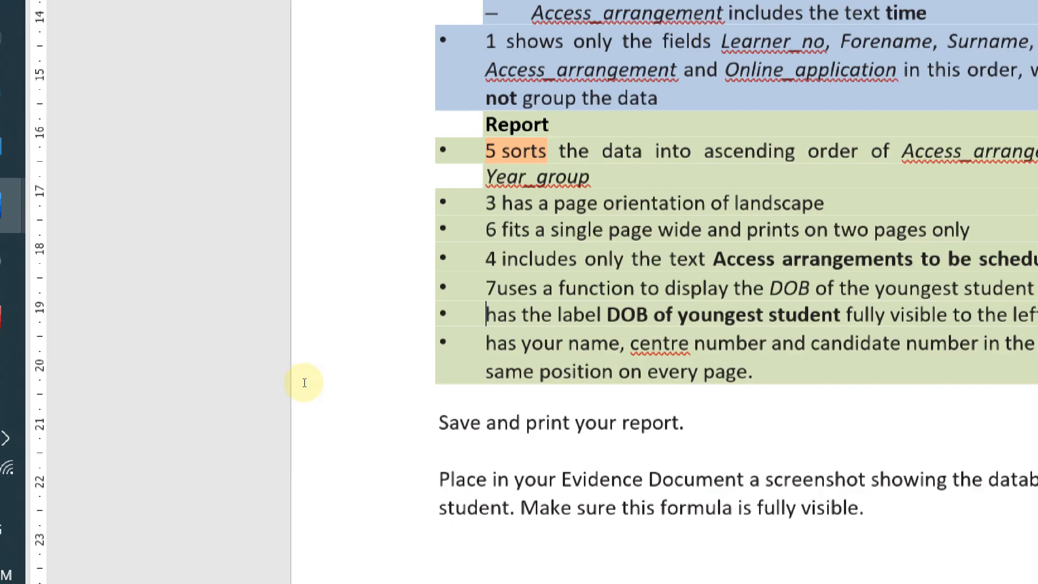
{"action": "type", "text": "8"}
{"action": "key", "text": "Up"}
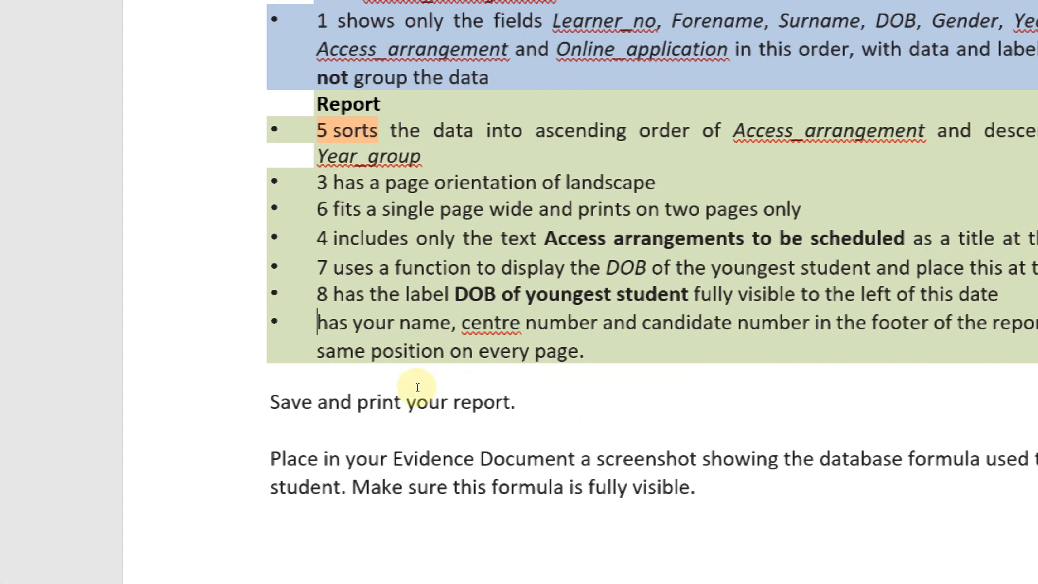
{"action": "key", "text": "Down"}
{"action": "key", "text": "Down"}
{"action": "key", "text": "Home"}
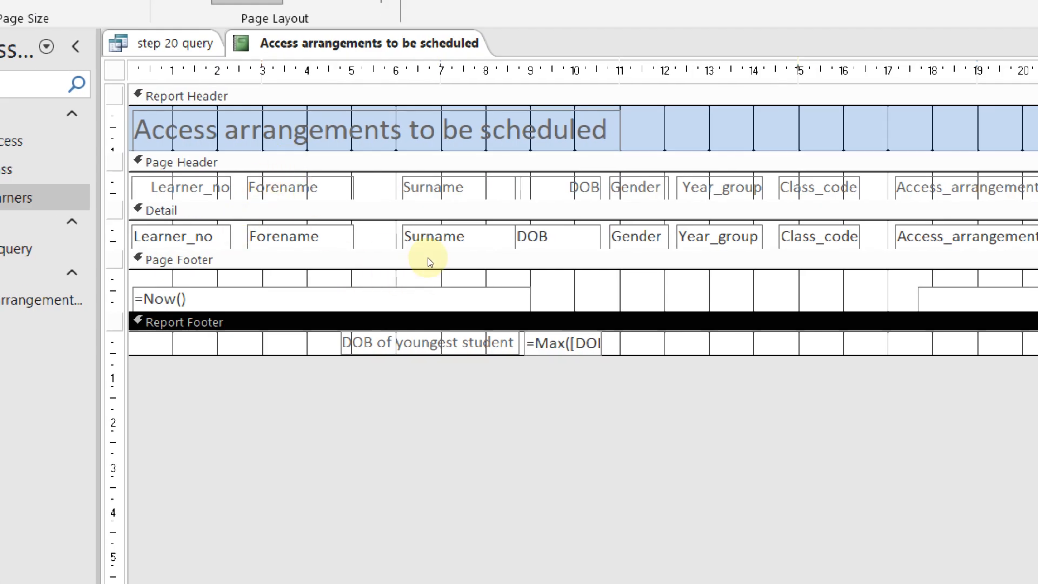
{"action": "left_click", "coordinate": [428, 258]}
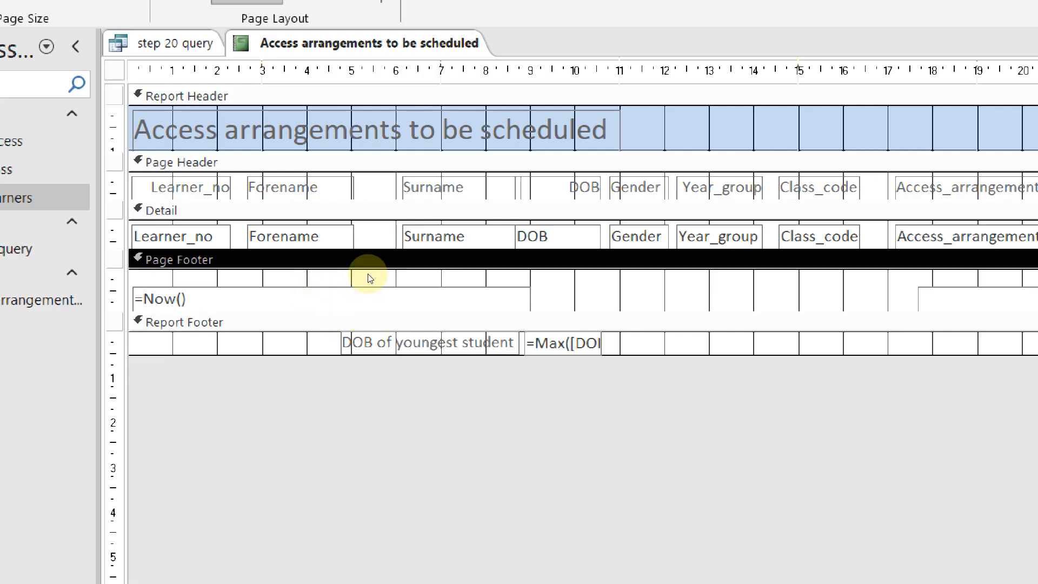
{"action": "left_click", "coordinate": [281, 264]}
{"action": "left_click", "coordinate": [332, 284]}
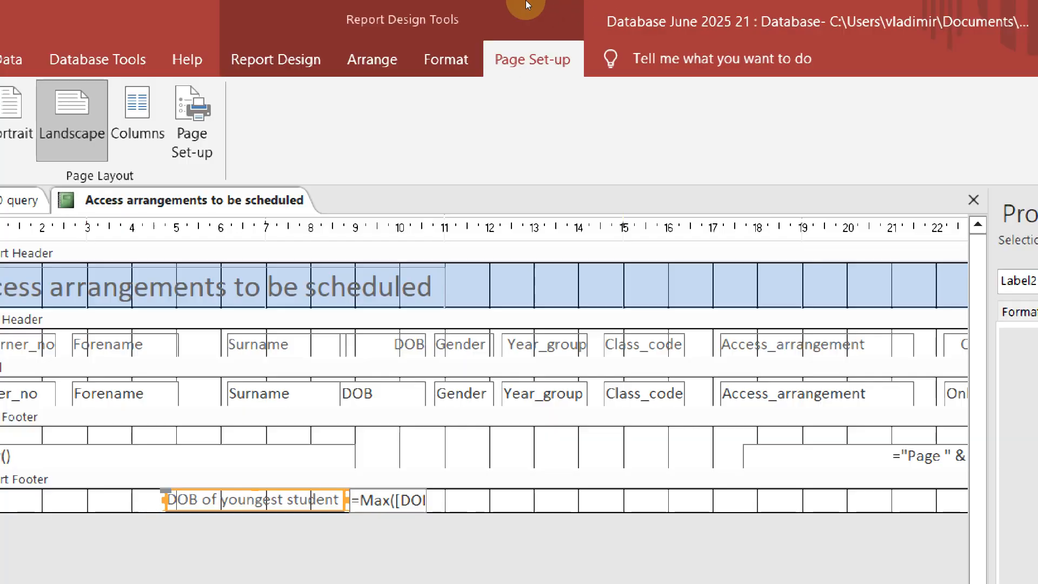
{"action": "mouse_move", "coordinate": [527, 5]}
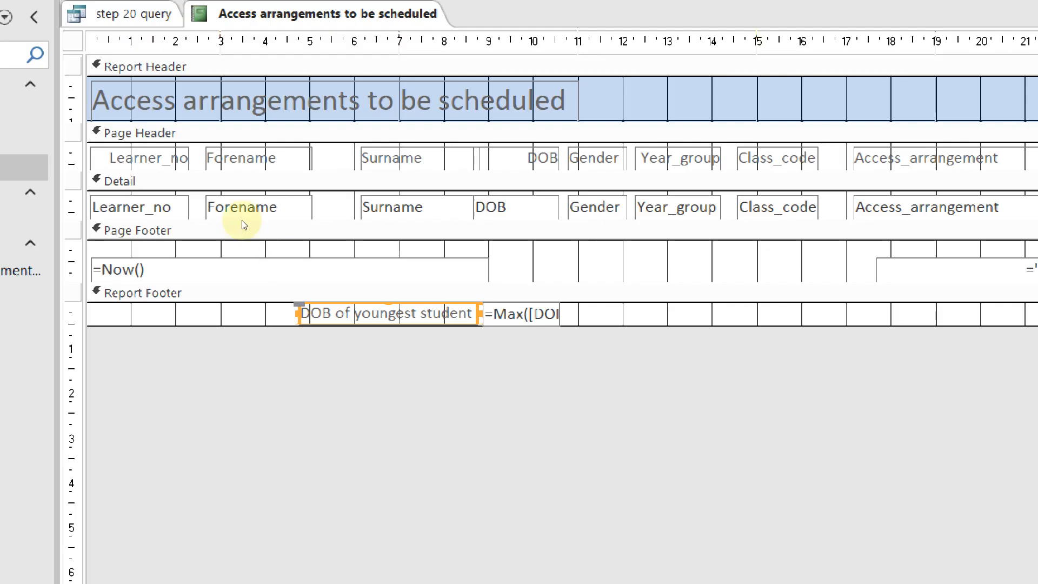
Delete the =Now() date box from the report's Page Footer
{"action": "left_click", "coordinate": [224, 263]}
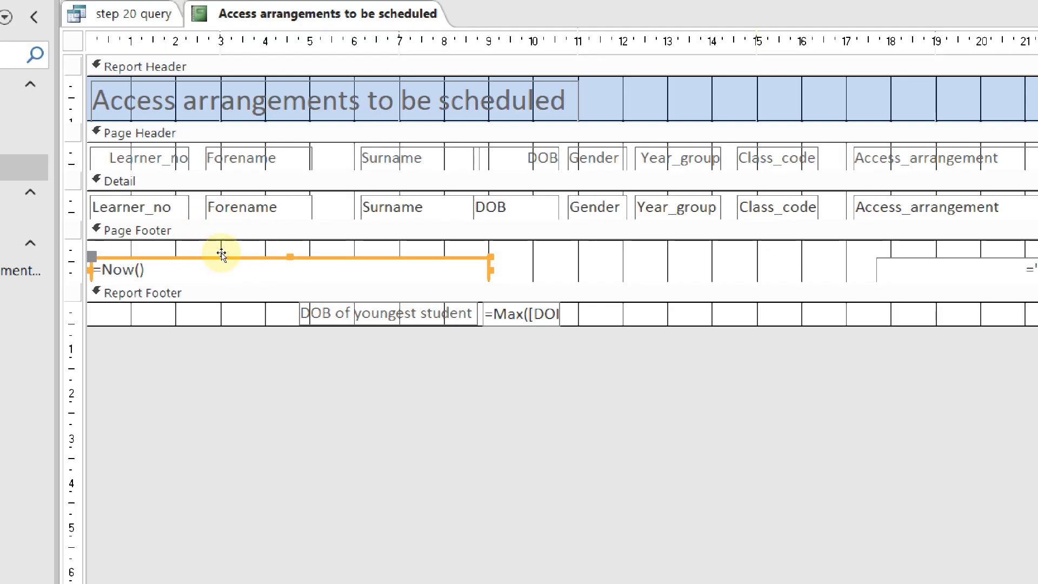
{"action": "right_click", "coordinate": [221, 252]}
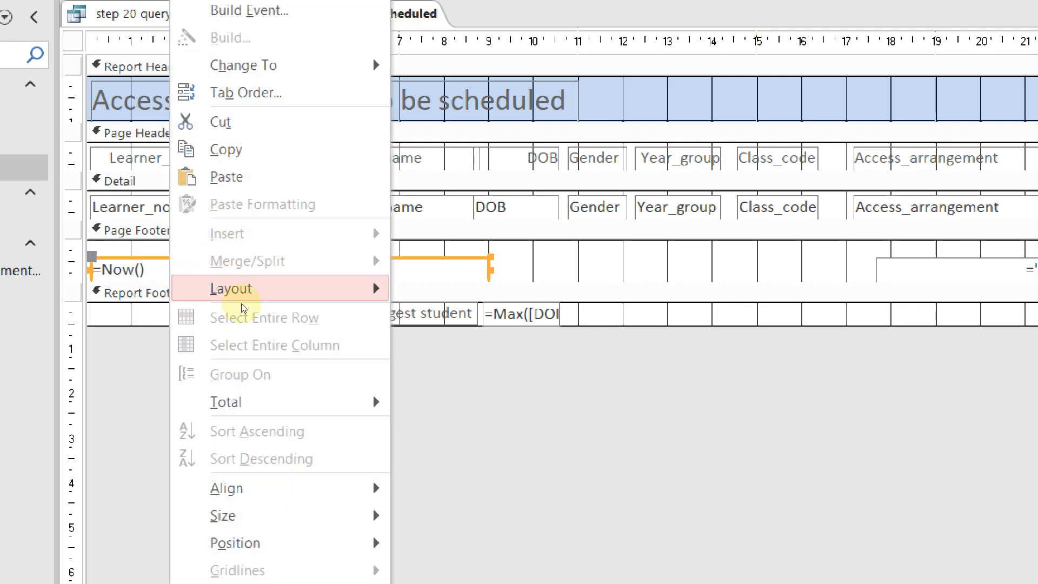
{"action": "left_click", "coordinate": [273, 551]}
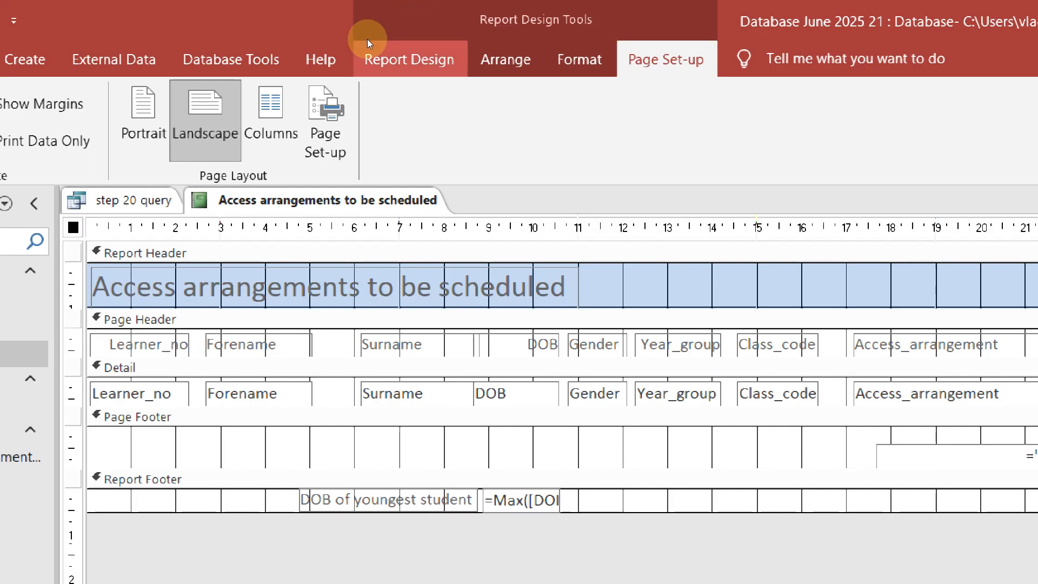
Draw a new Label (Aa) control on the left of the Page Footer
{"action": "left_click", "coordinate": [369, 40]}
{"action": "left_click", "coordinate": [405, 118]}
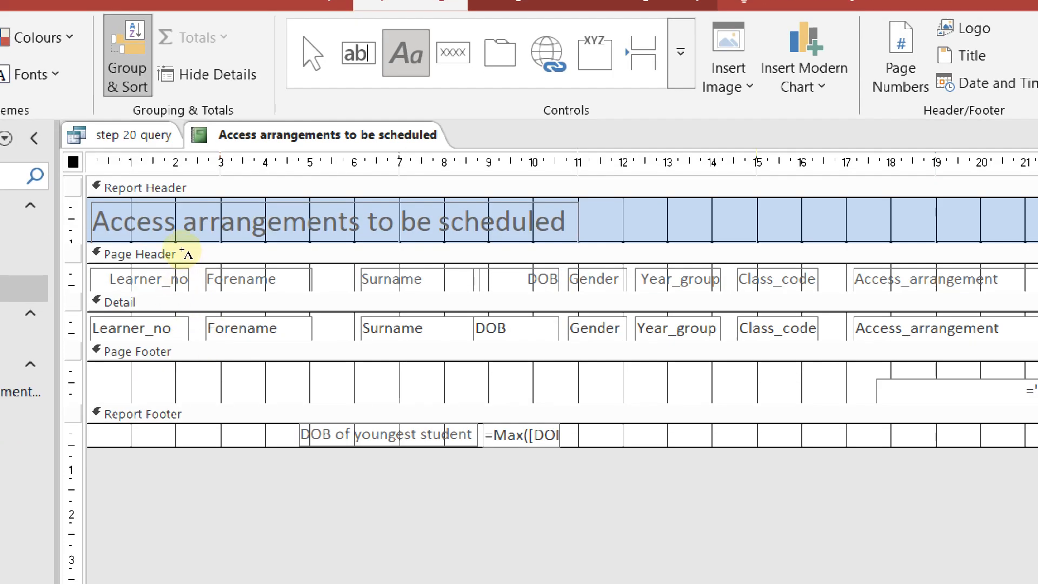
{"action": "left_click_drag", "start_coordinate": [100, 435], "coordinate": [261, 457]}
Enter the candidate's full name, centre number and candidate number into the footer label
{"action": "left_click_drag", "start_coordinate": [296, 265], "coordinate": [370, 261]}
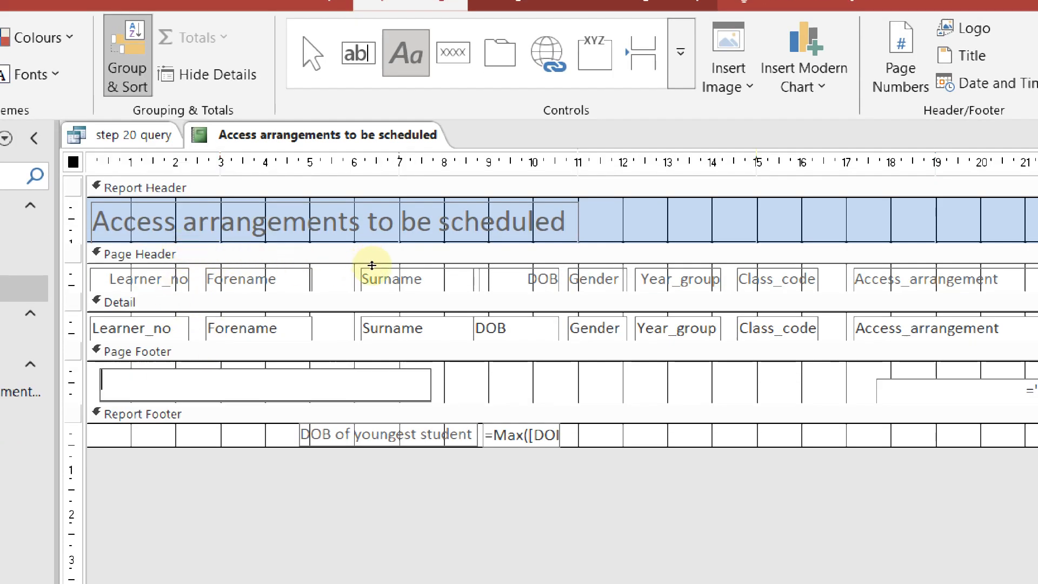
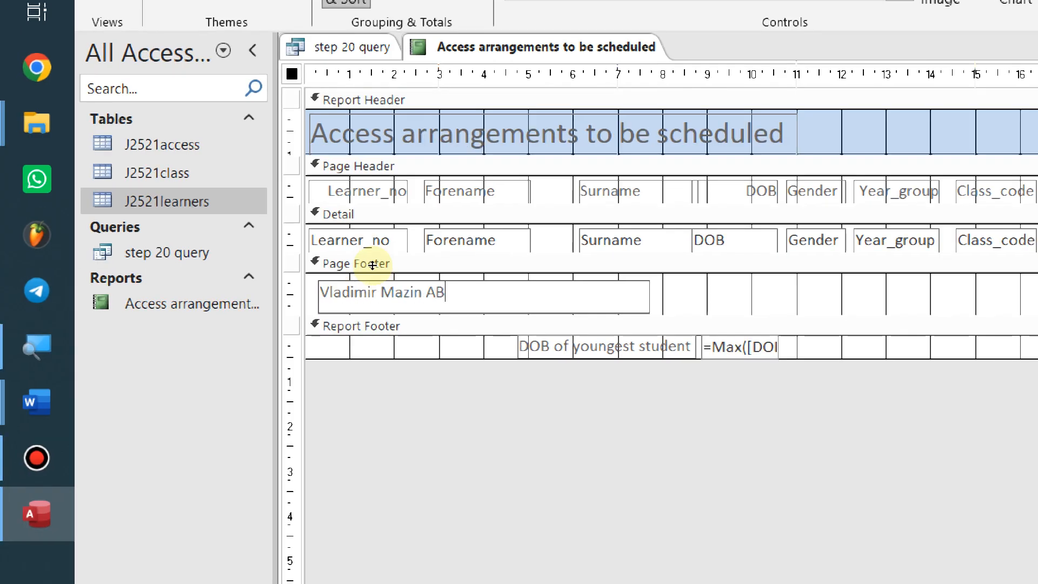
{"action": "type", "text": "001 9999"}
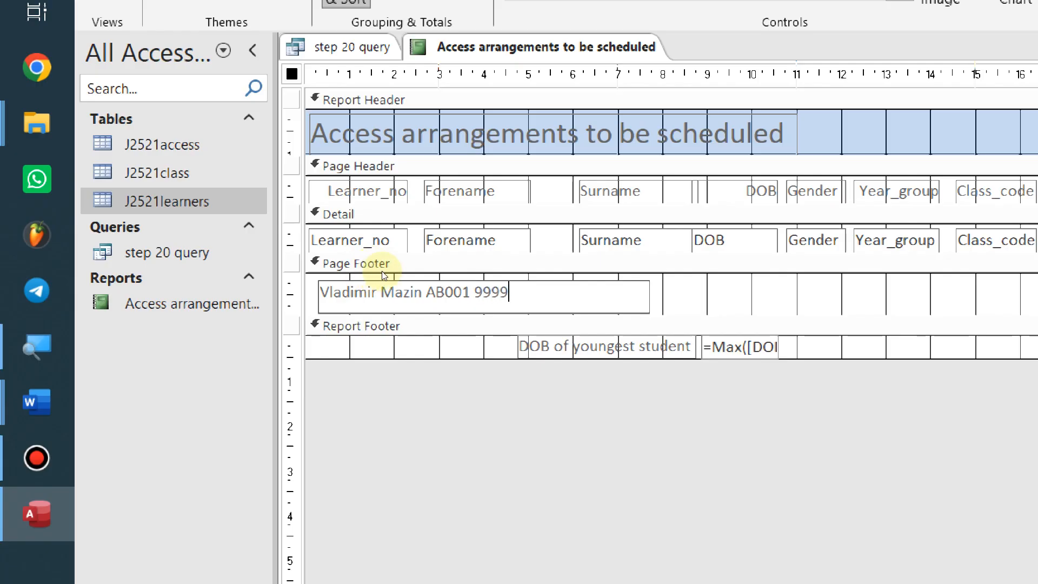
{"action": "left_click", "coordinate": [385, 263]}
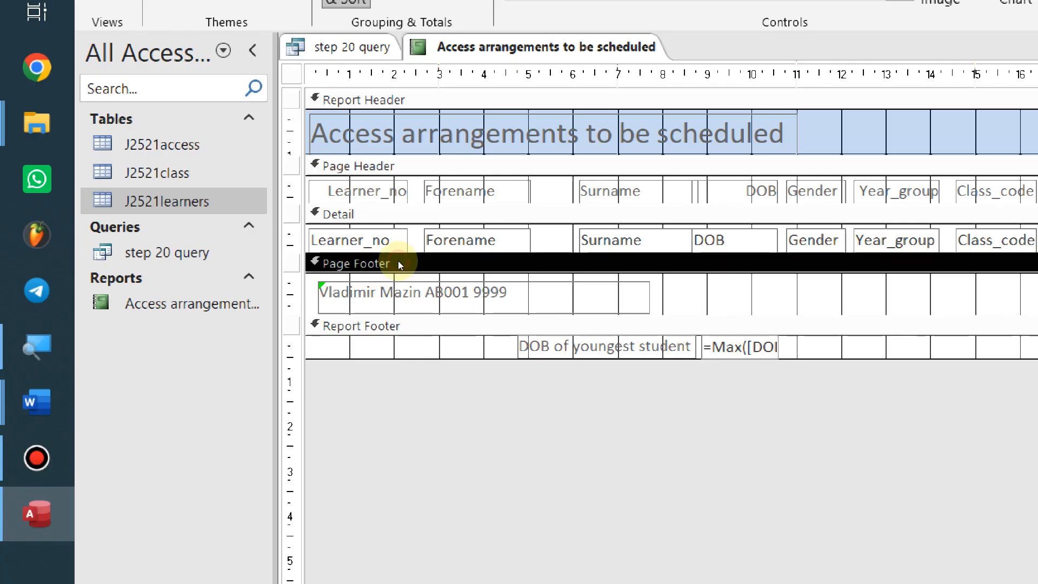
{"action": "left_click", "coordinate": [296, 266]}
{"action": "left_click", "coordinate": [290, 292]}
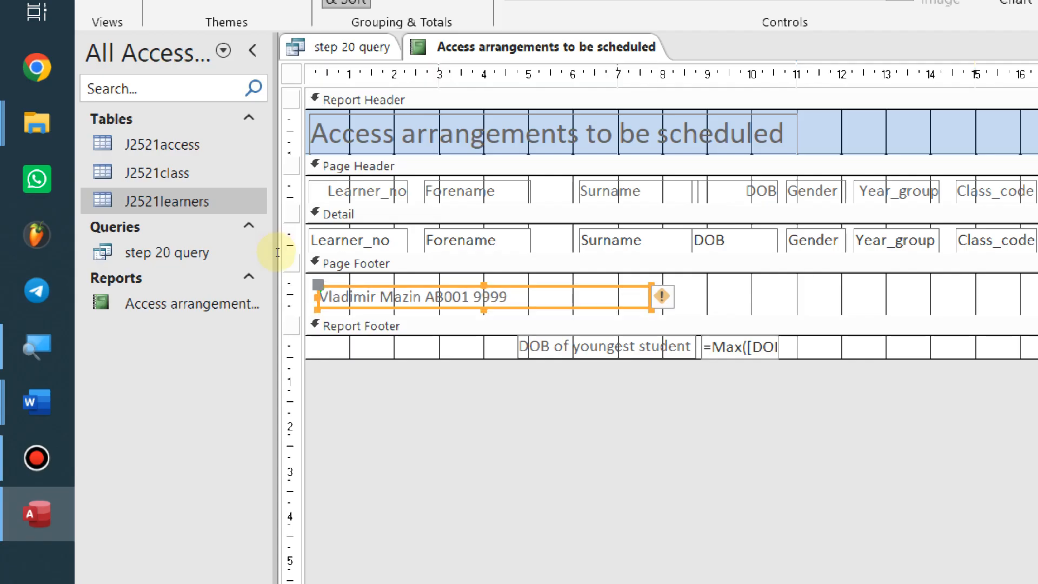
{"action": "right_click", "coordinate": [307, 116]}
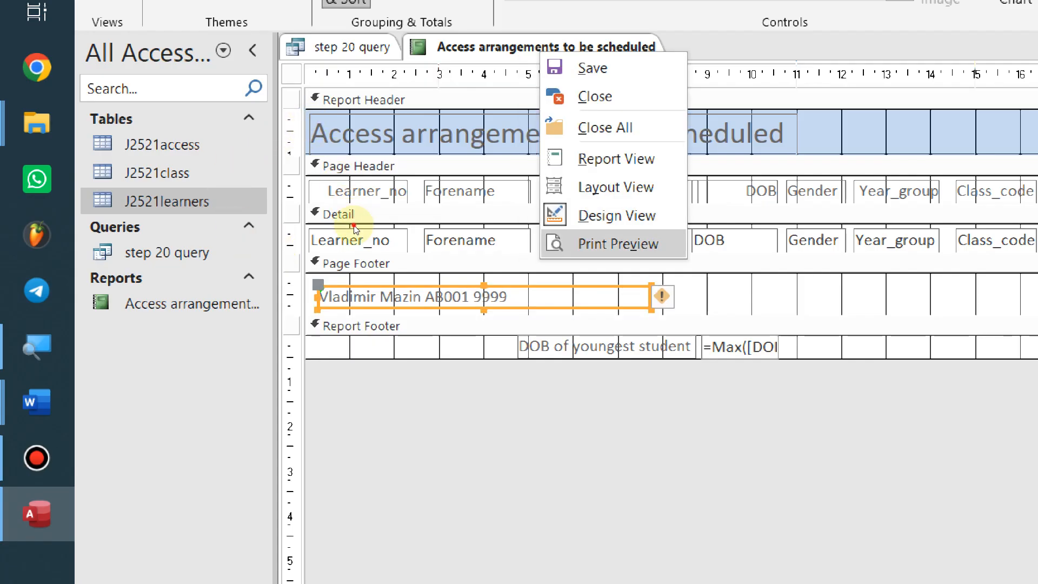
Show the report in Print Preview and check its end shows DOB of youngest student 21-Aug-10
{"action": "left_click", "coordinate": [618, 244]}
{"action": "scroll", "coordinate": [546, 491], "scroll_direction": "down", "scroll_amount": 2}
{"action": "scroll", "coordinate": [379, 431], "scroll_direction": "down", "scroll_amount": 1}
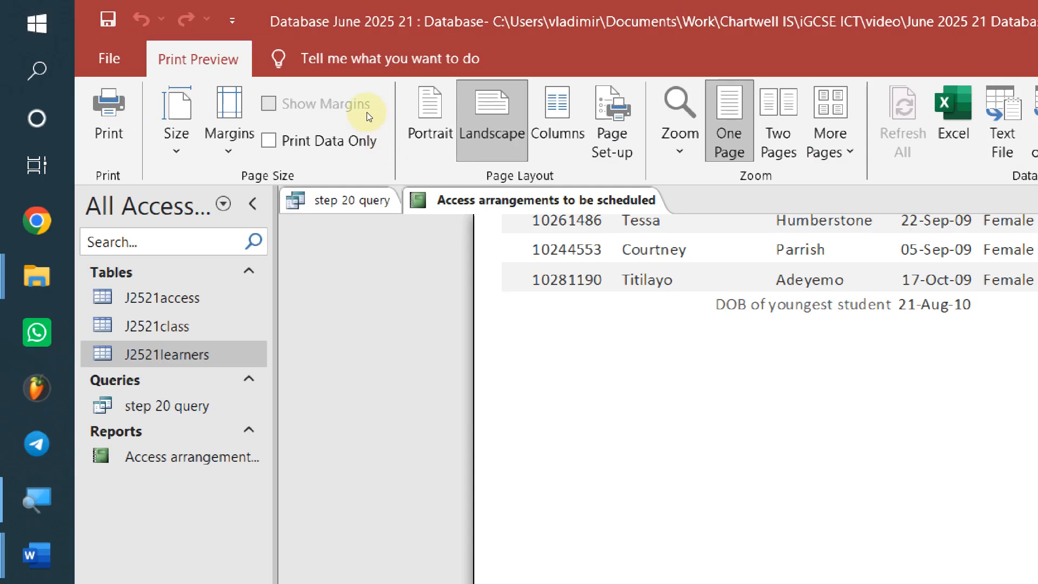
{"action": "left_click", "coordinate": [378, 121]}
{"action": "right_click", "coordinate": [365, 116]}
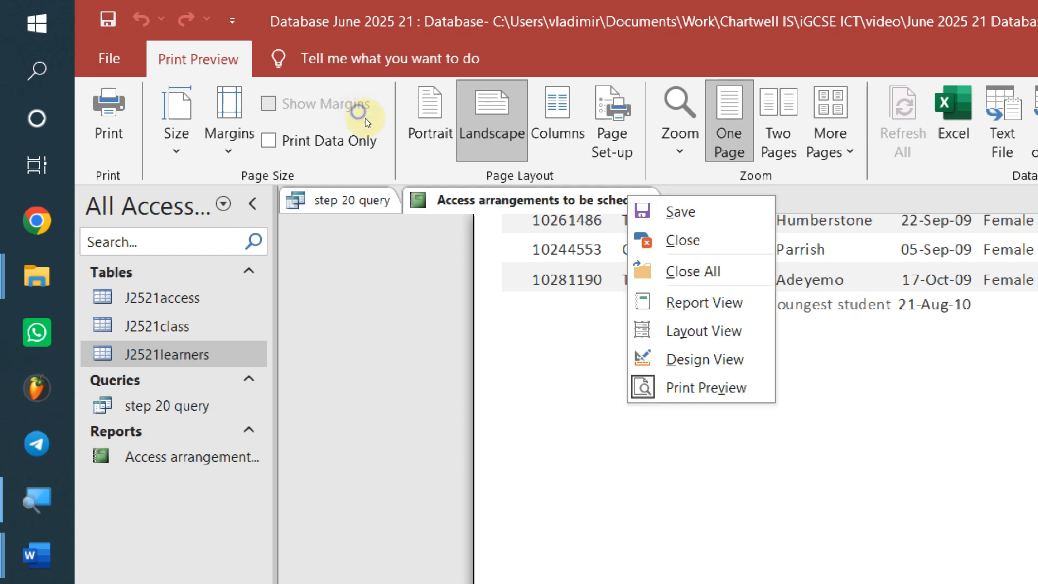
{"action": "left_click", "coordinate": [313, 121]}
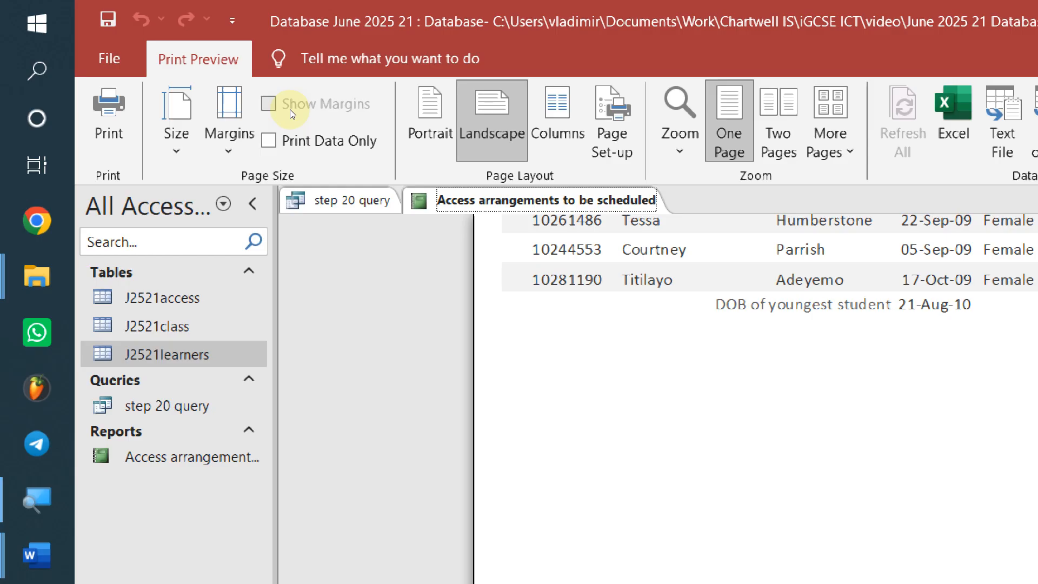
{"action": "right_click", "coordinate": [276, 110]}
Read question 21 about producing labels in the Word question document
{"action": "key", "text": "alt+Tab"}
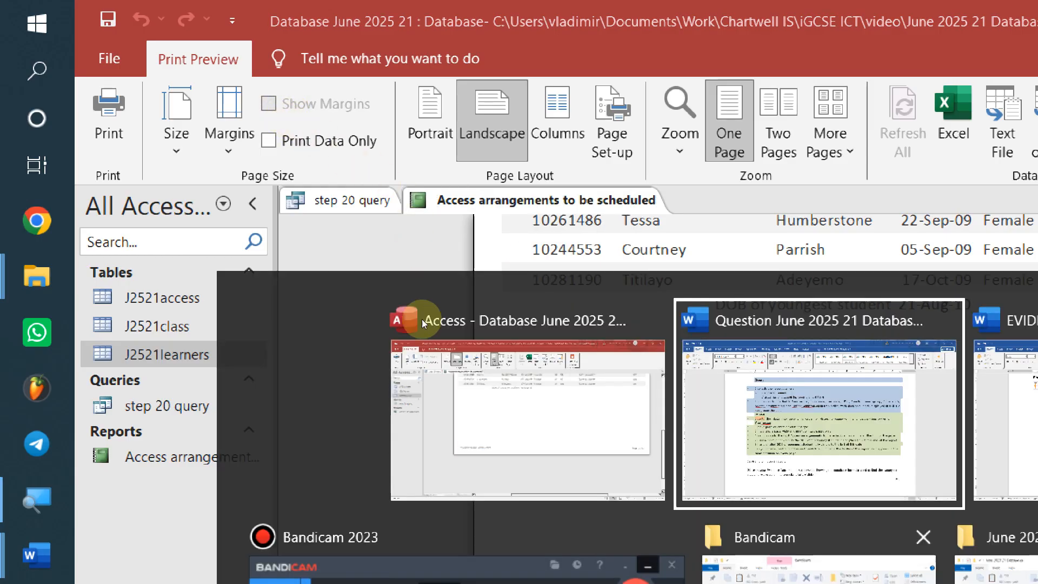
{"action": "scroll", "coordinate": [583, 287], "scroll_direction": "down", "scroll_amount": 15}
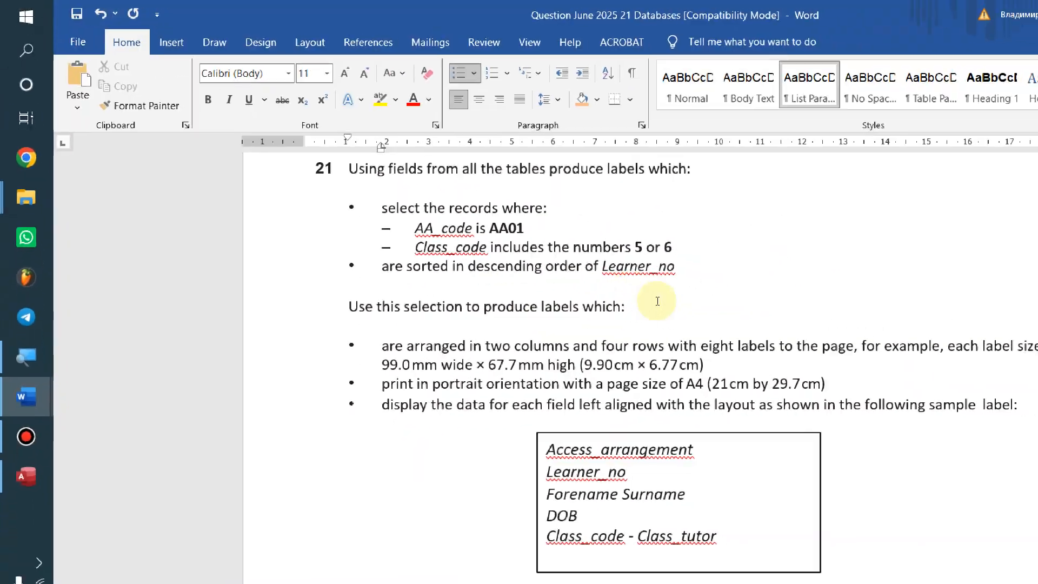
{"action": "key", "text": "alt+Tab"}
Close the report and the step 20 query in Access, then return to Word
{"action": "right_click", "coordinate": [351, 142]}
{"action": "left_click", "coordinate": [378, 172]}
{"action": "key", "text": "shift+F10"}
{"action": "key", "text": "c"}
{"action": "key", "text": "Return"}
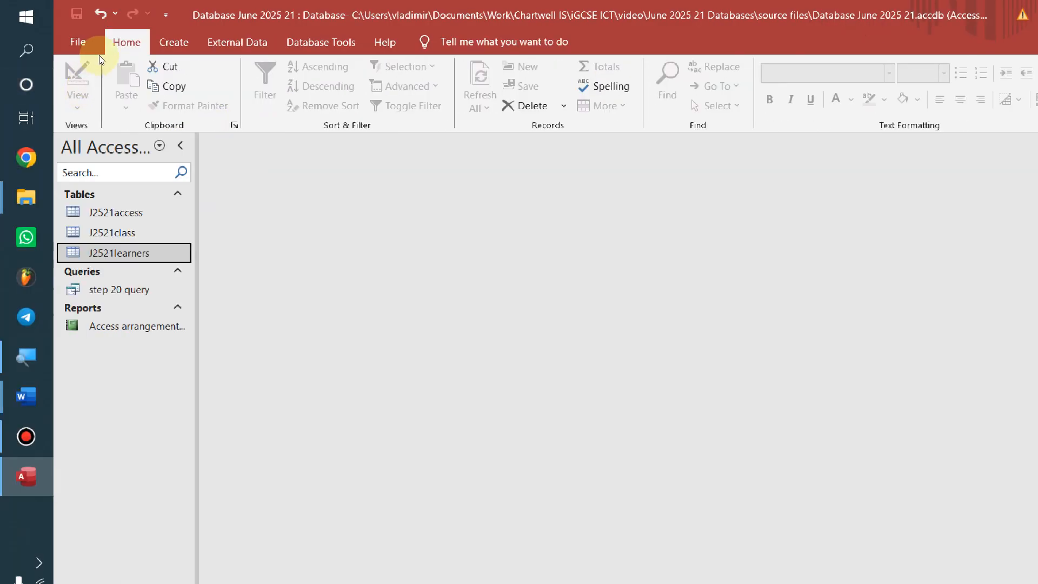
{"action": "key", "text": "alt+Tab"}
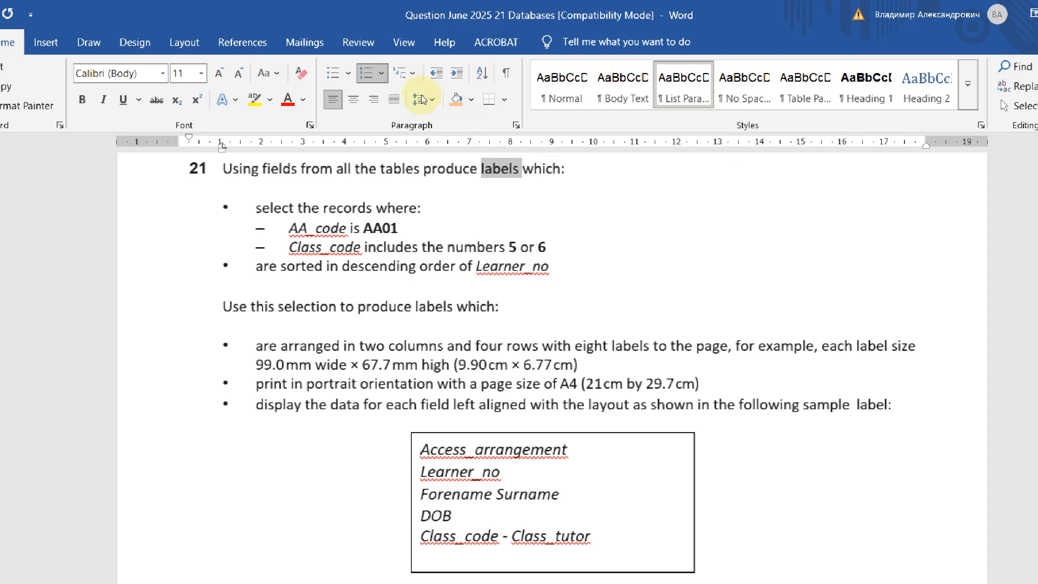
{"action": "left_click", "coordinate": [471, 99]}
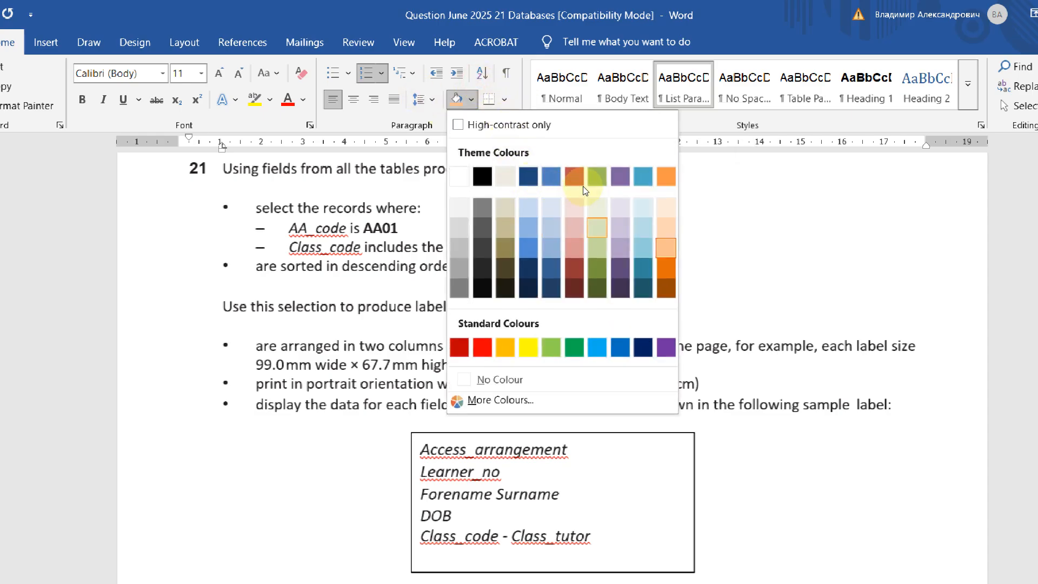
{"action": "left_click", "coordinate": [585, 237]}
{"action": "left_click", "coordinate": [519, 247]}
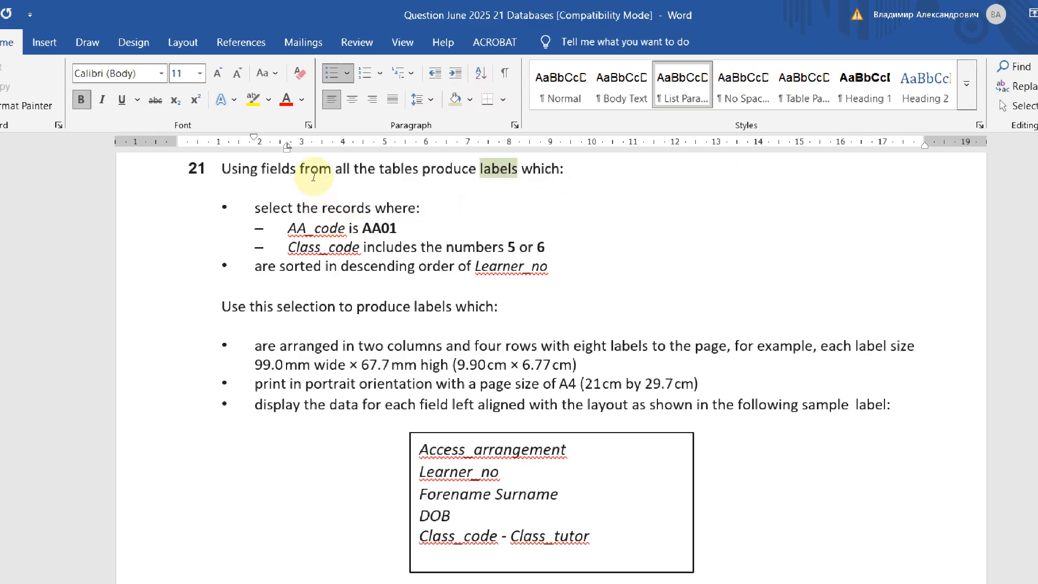
{"action": "left_click_drag", "start_coordinate": [305, 164], "coordinate": [546, 206]}
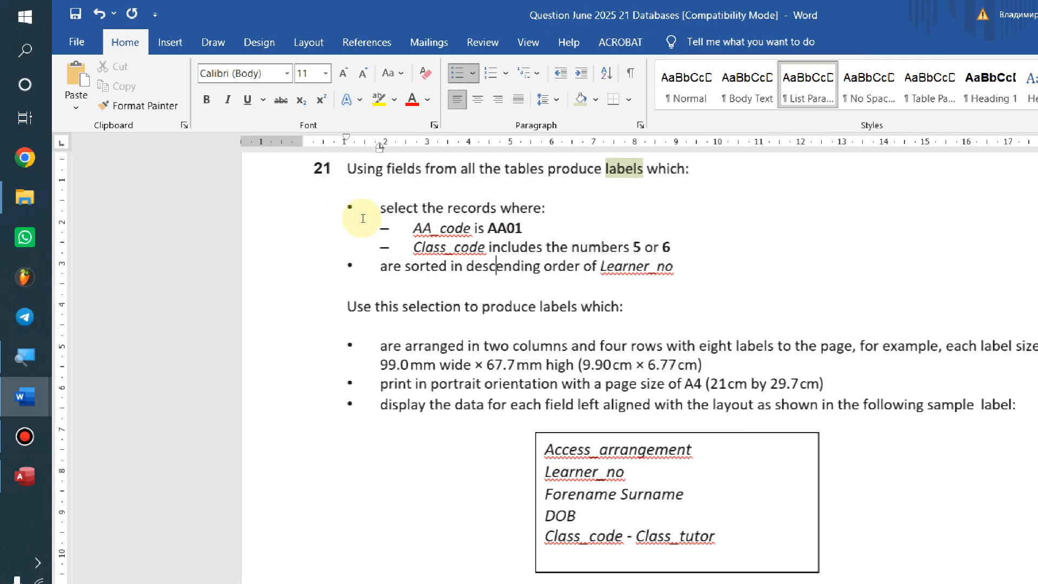
{"action": "left_click", "coordinate": [202, 182]}
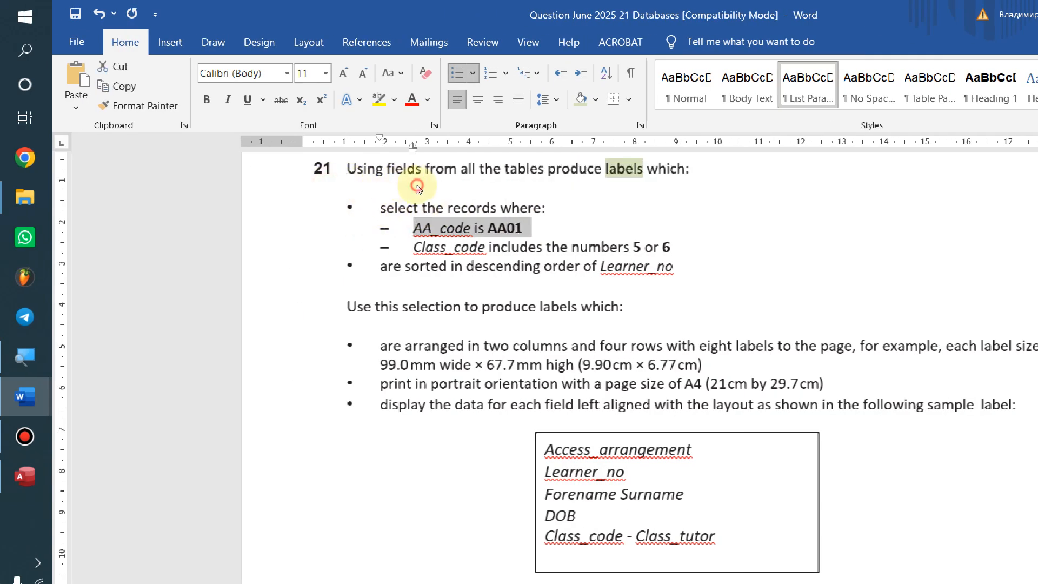
{"action": "left_click_drag", "start_coordinate": [346, 197], "coordinate": [490, 205]}
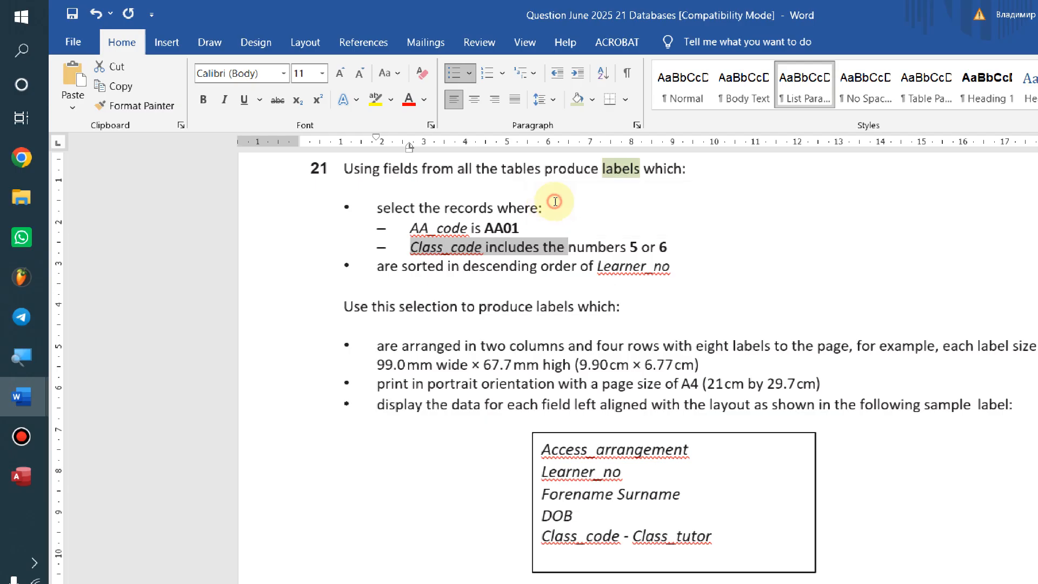
{"action": "left_click", "coordinate": [519, 227]}
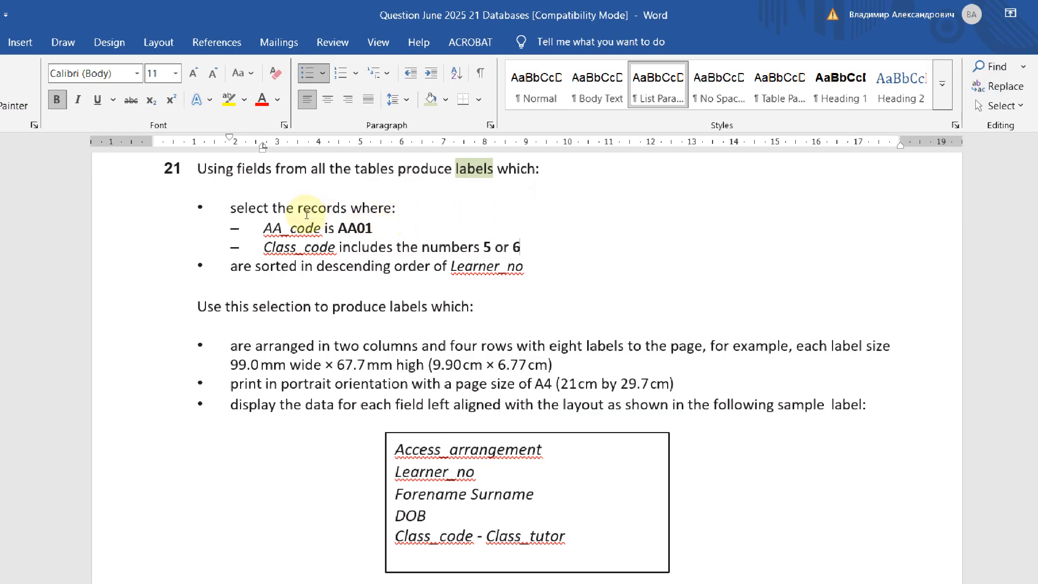
{"action": "left_click", "coordinate": [350, 346]}
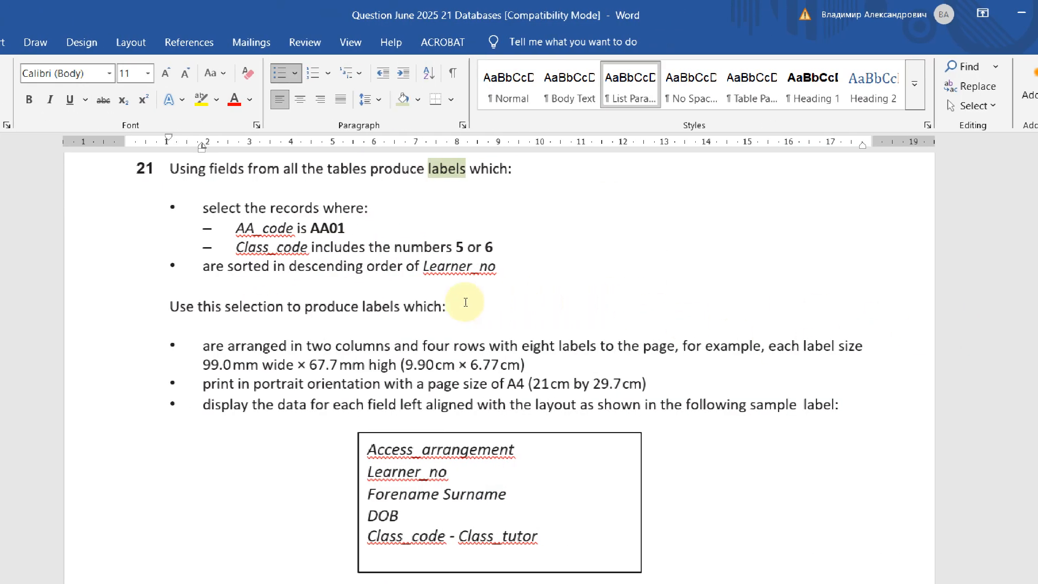
{"action": "left_click_drag", "start_coordinate": [313, 290], "coordinate": [551, 279]}
{"action": "left_click", "coordinate": [604, 345]}
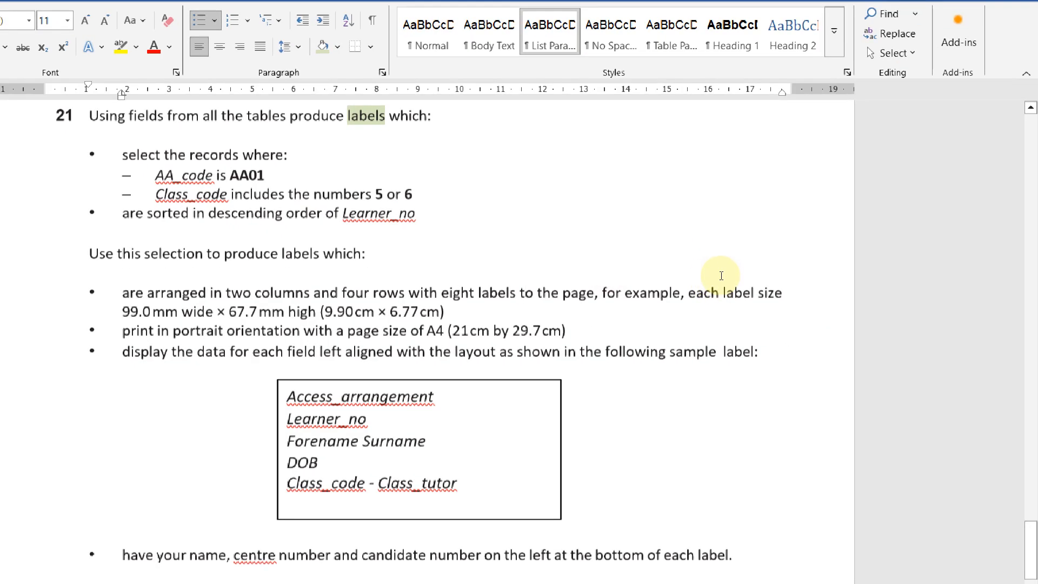
{"action": "left_click_drag", "start_coordinate": [314, 293], "coordinate": [480, 291]}
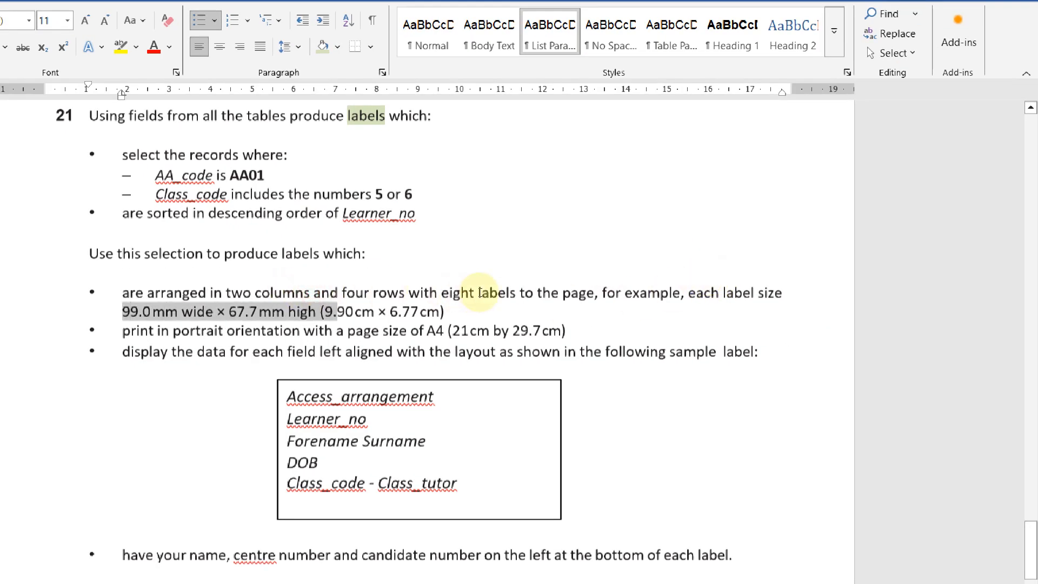
{"action": "left_click_drag", "start_coordinate": [307, 312], "coordinate": [559, 304]}
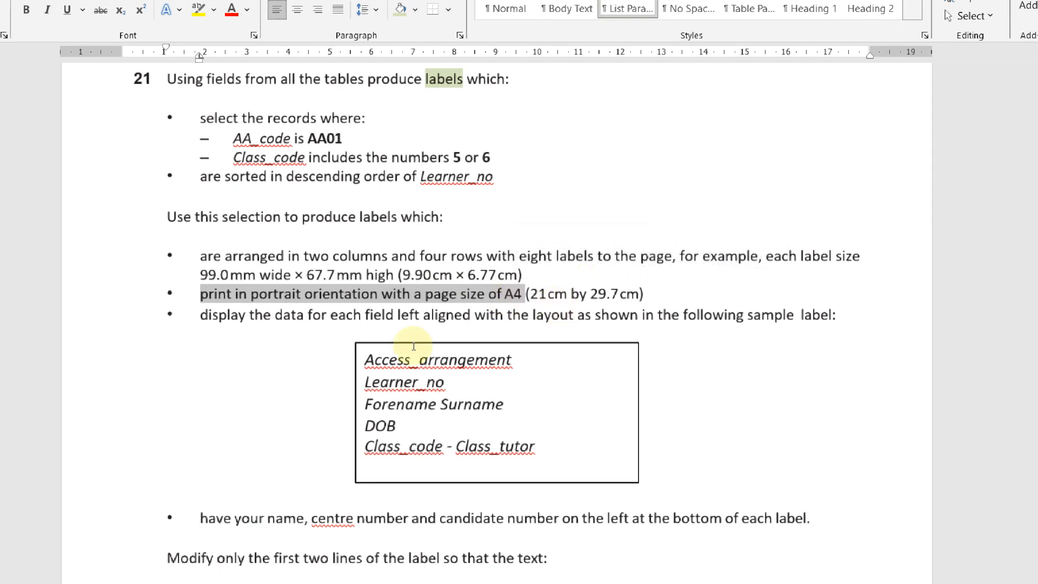
{"action": "triple_click", "coordinate": [310, 322]}
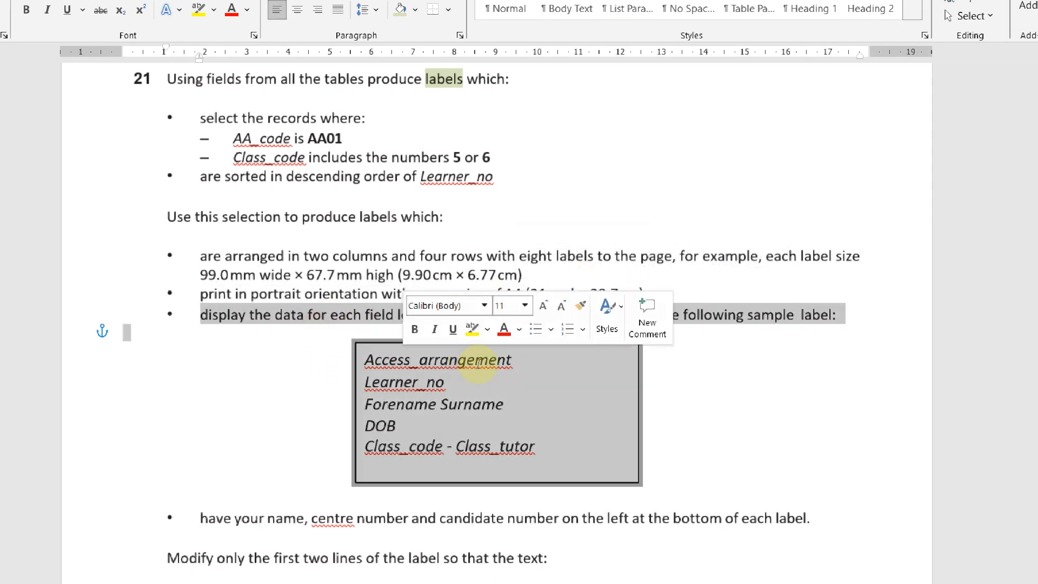
{"action": "left_click", "coordinate": [641, 406]}
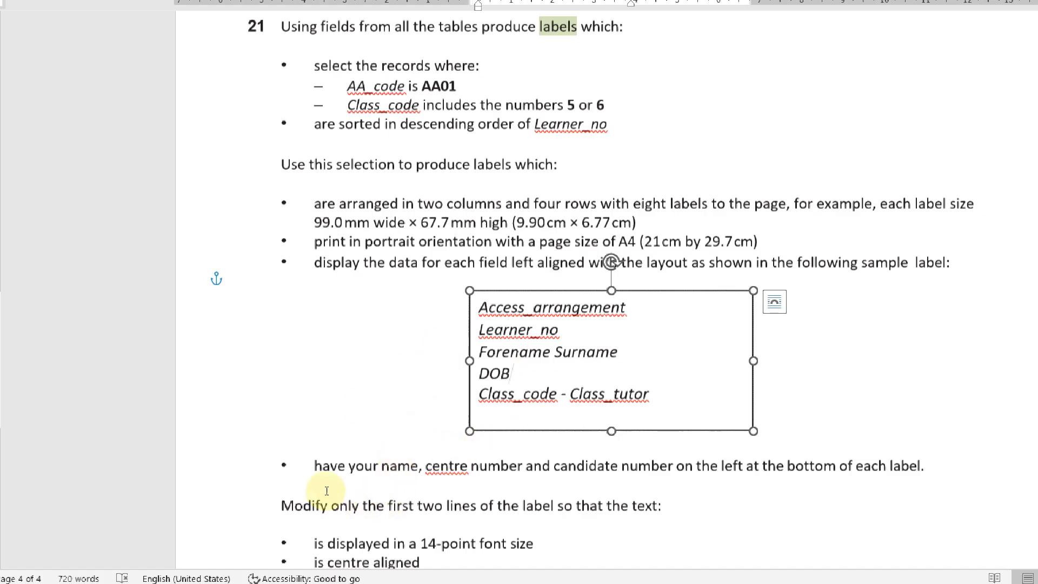
{"action": "left_click_drag", "start_coordinate": [312, 482], "coordinate": [801, 489]}
{"action": "scroll", "coordinate": [493, 424], "scroll_direction": "down", "scroll_amount": 5}
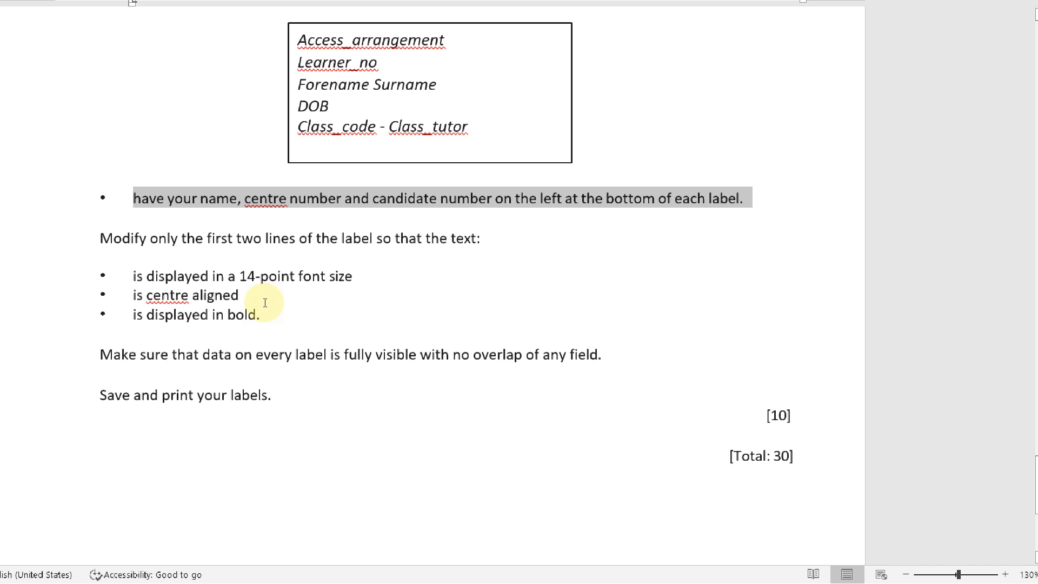
{"action": "left_click_drag", "start_coordinate": [348, 301], "coordinate": [413, 326]}
{"action": "left_click_drag", "start_coordinate": [303, 338], "coordinate": [489, 331]}
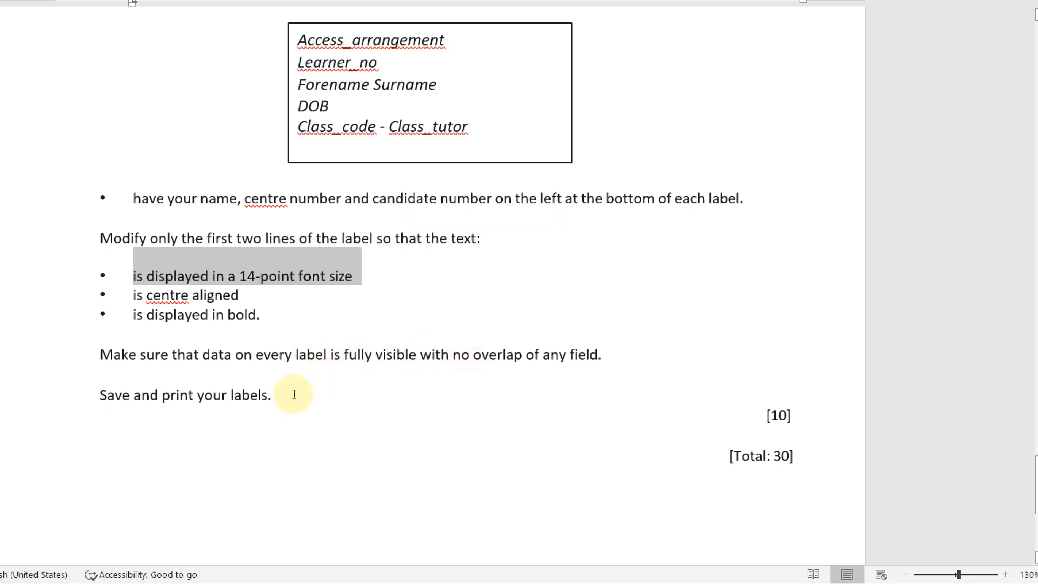
{"action": "left_click_drag", "start_coordinate": [274, 400], "coordinate": [661, 412]}
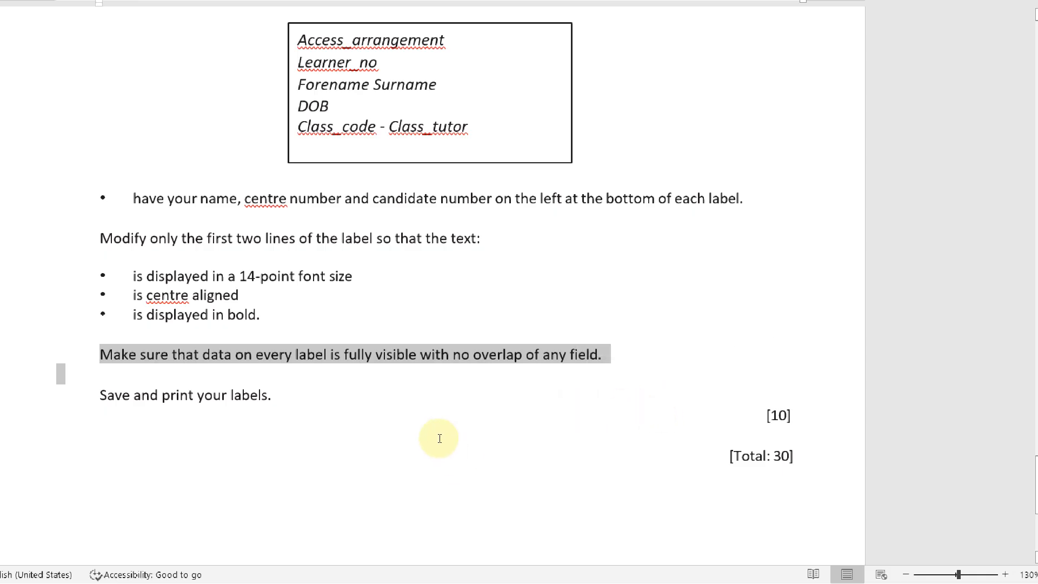
{"action": "scroll", "coordinate": [244, 346], "scroll_direction": "up", "scroll_amount": 5}
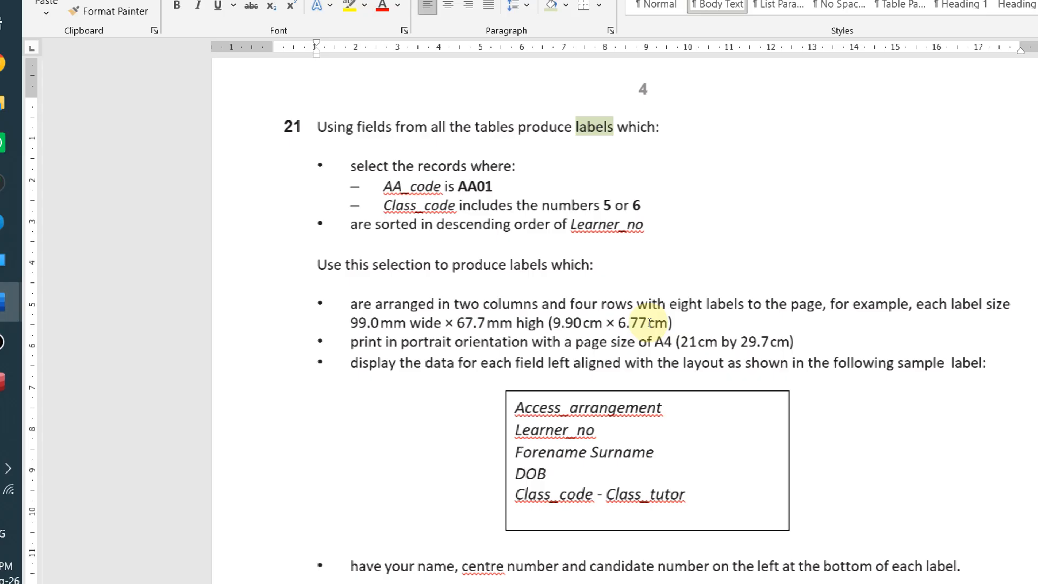
Shade the sample label's text pale blue
{"action": "scroll", "coordinate": [489, 108], "scroll_direction": "up", "scroll_amount": 10}
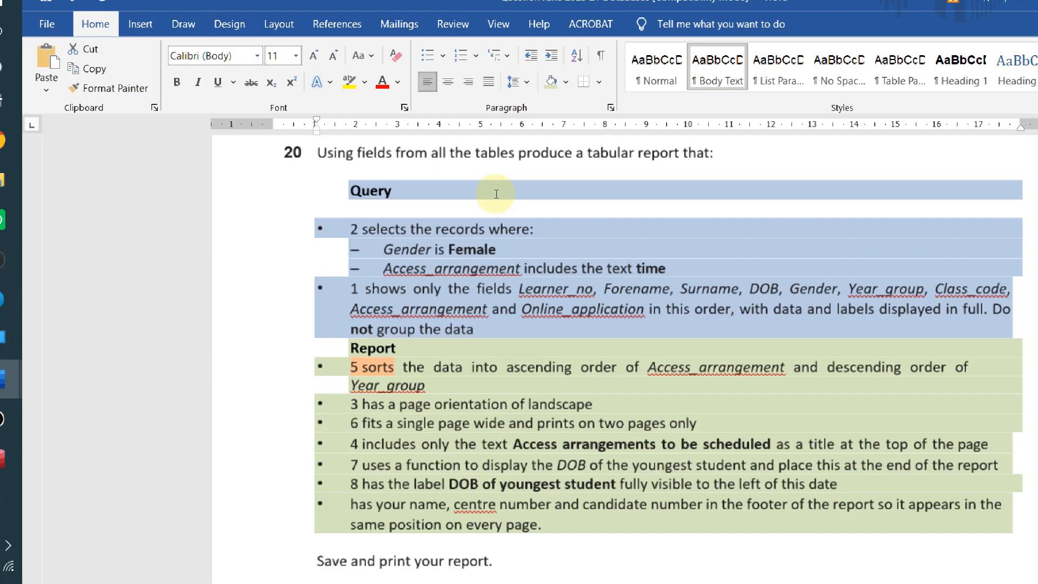
{"action": "scroll", "coordinate": [496, 194], "scroll_direction": "up", "scroll_amount": 3}
{"action": "scroll", "coordinate": [466, 290], "scroll_direction": "down", "scroll_amount": 15}
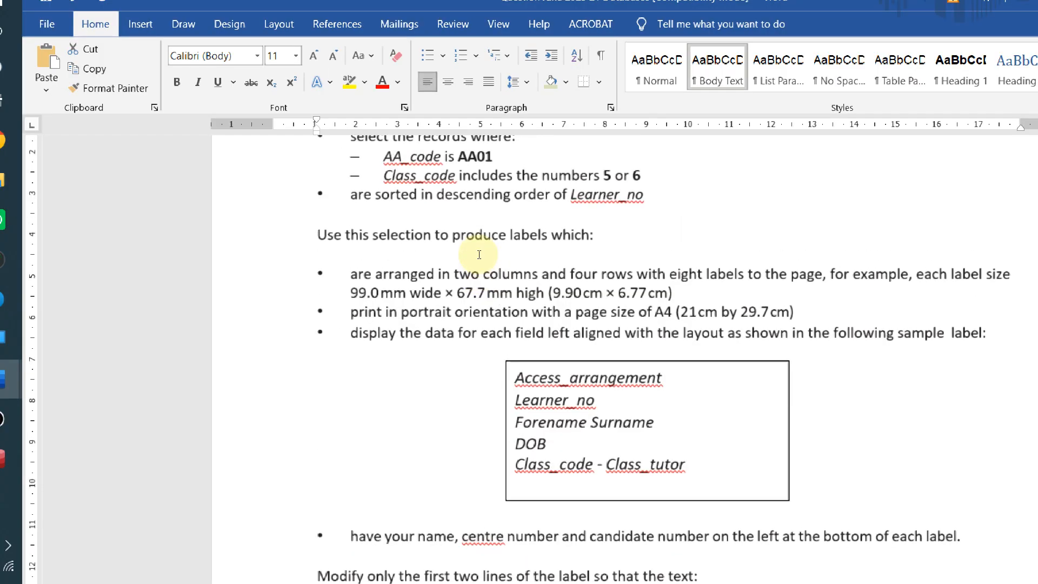
{"action": "left_click", "coordinate": [565, 82]}
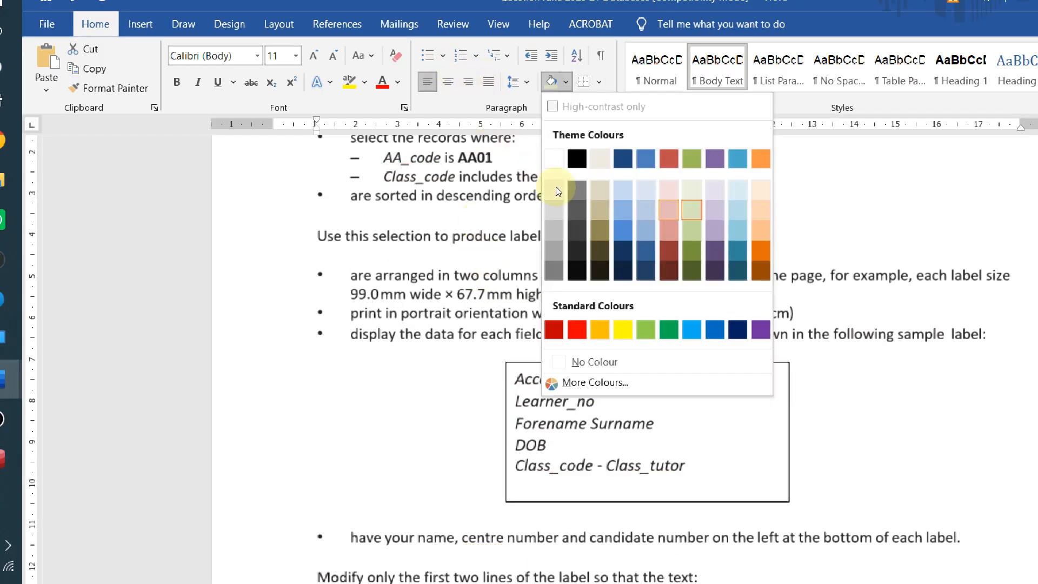
{"action": "left_click", "coordinate": [537, 182]}
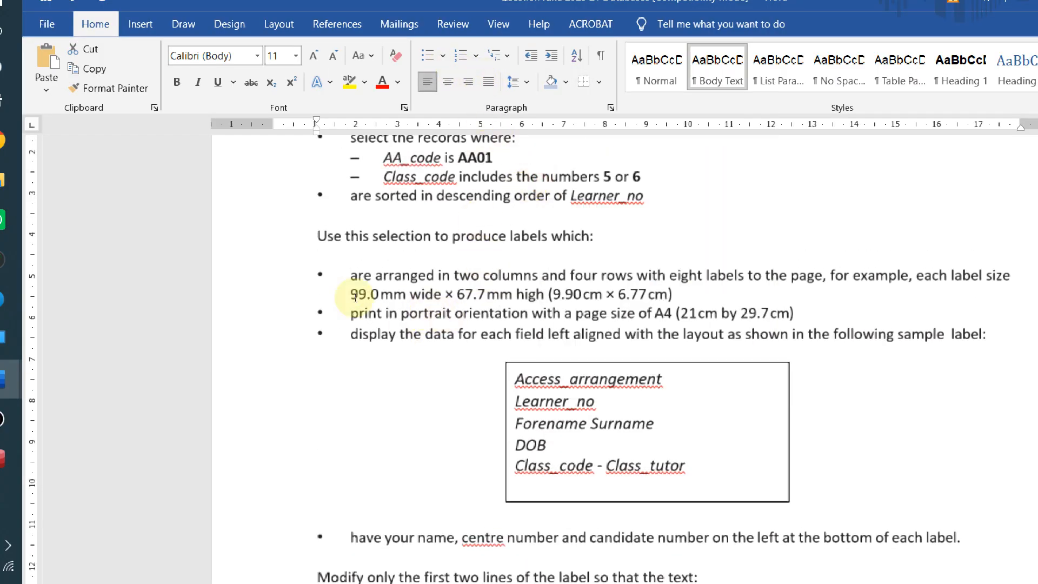
{"action": "left_click_drag", "start_coordinate": [515, 379], "coordinate": [694, 469]}
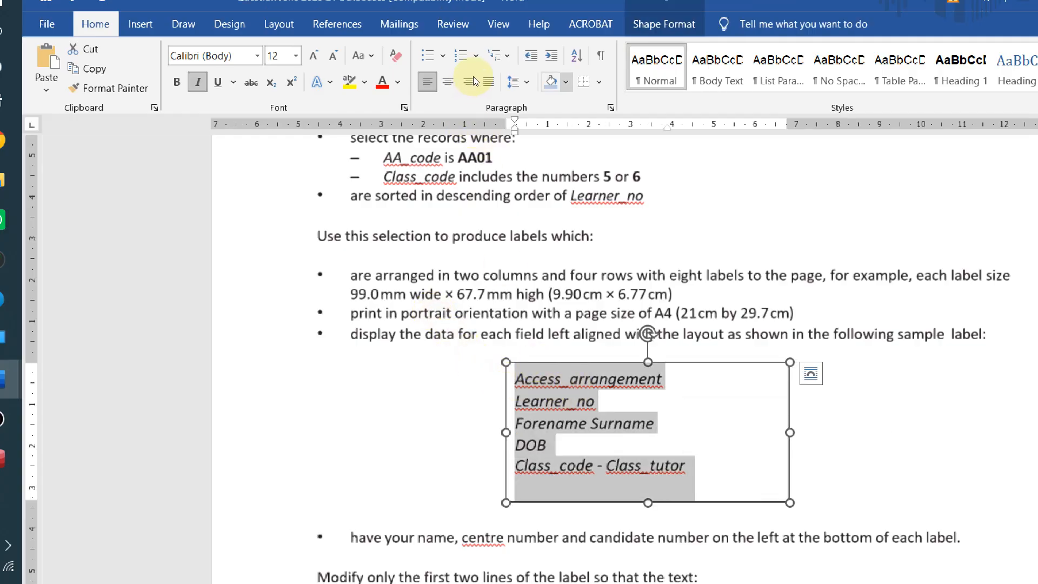
{"action": "left_click", "coordinate": [565, 82]}
{"action": "left_click", "coordinate": [548, 180]}
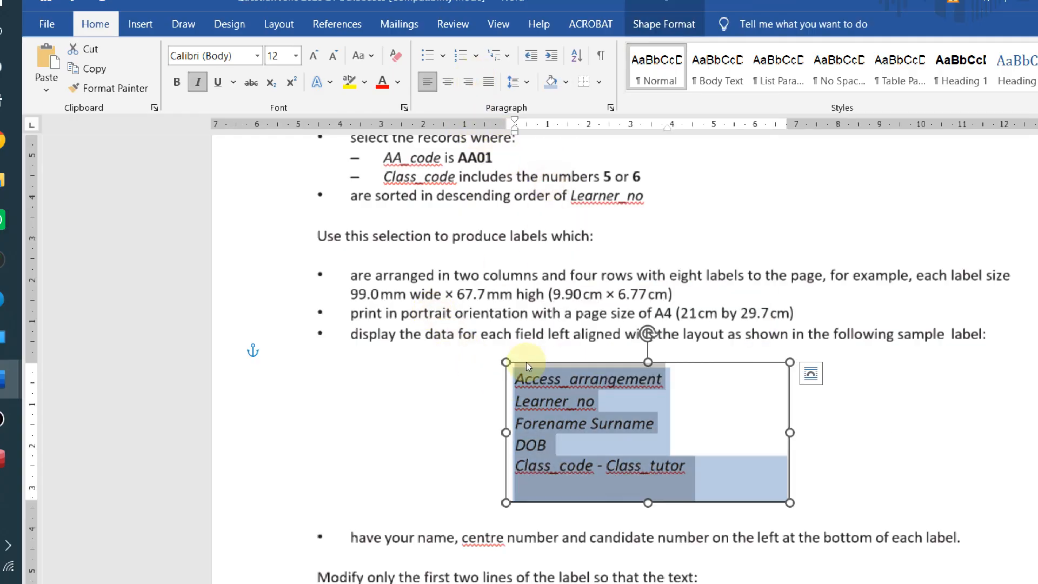
{"action": "left_click", "coordinate": [551, 446]}
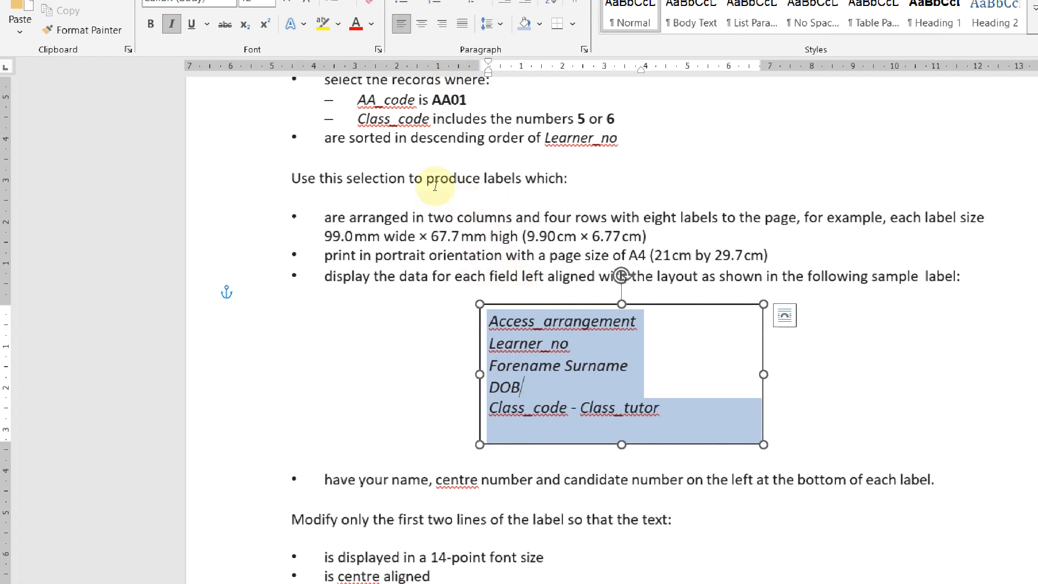
{"action": "left_click", "coordinate": [539, 24]}
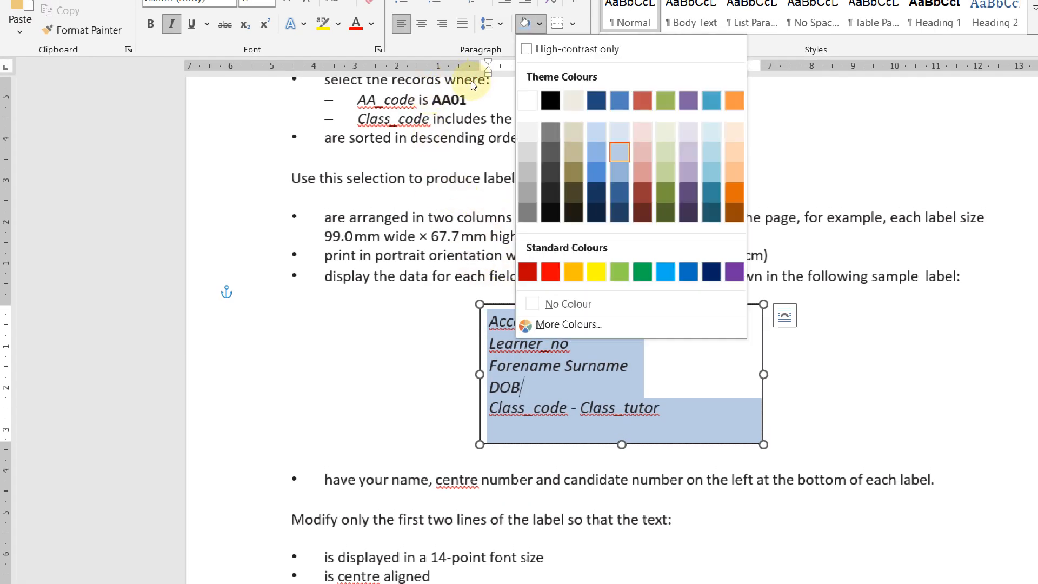
{"action": "left_click", "coordinate": [540, 181]}
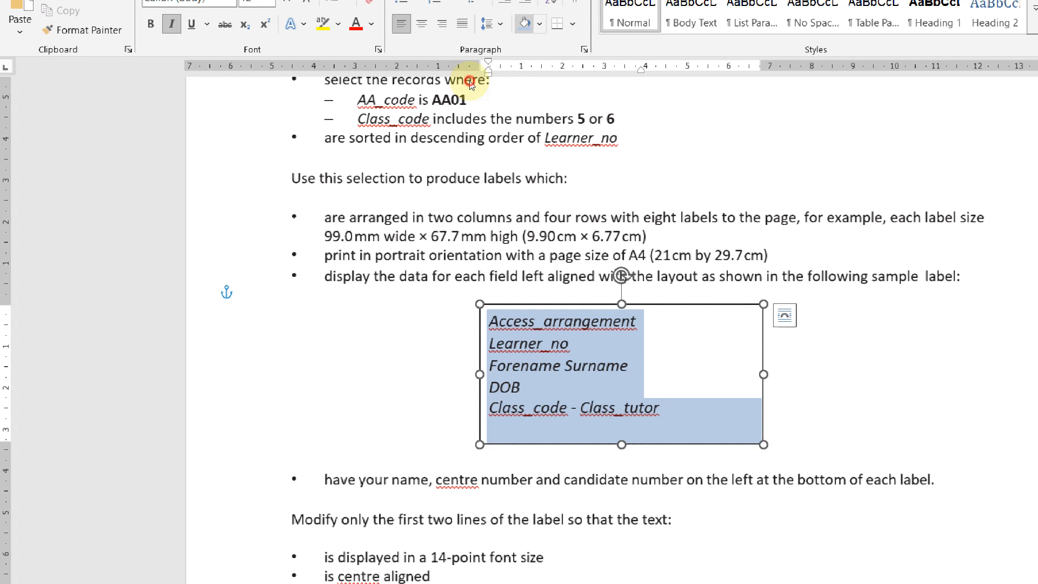
Shade question 21's record-selection criteria bullets light blue
{"action": "scroll", "coordinate": [463, 71], "scroll_direction": "up", "scroll_amount": 3}
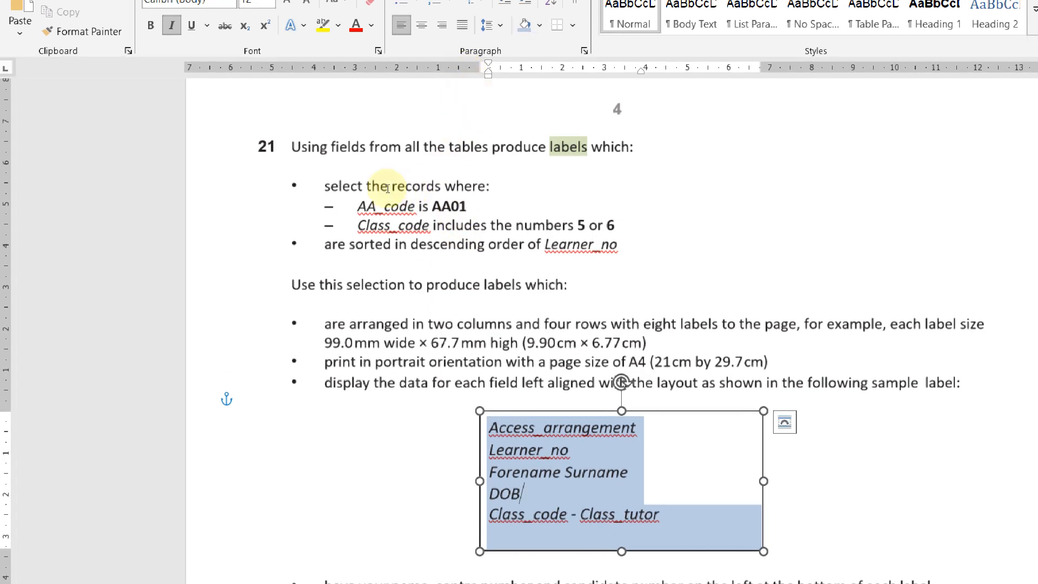
{"action": "left_click_drag", "start_coordinate": [324, 186], "coordinate": [614, 248]}
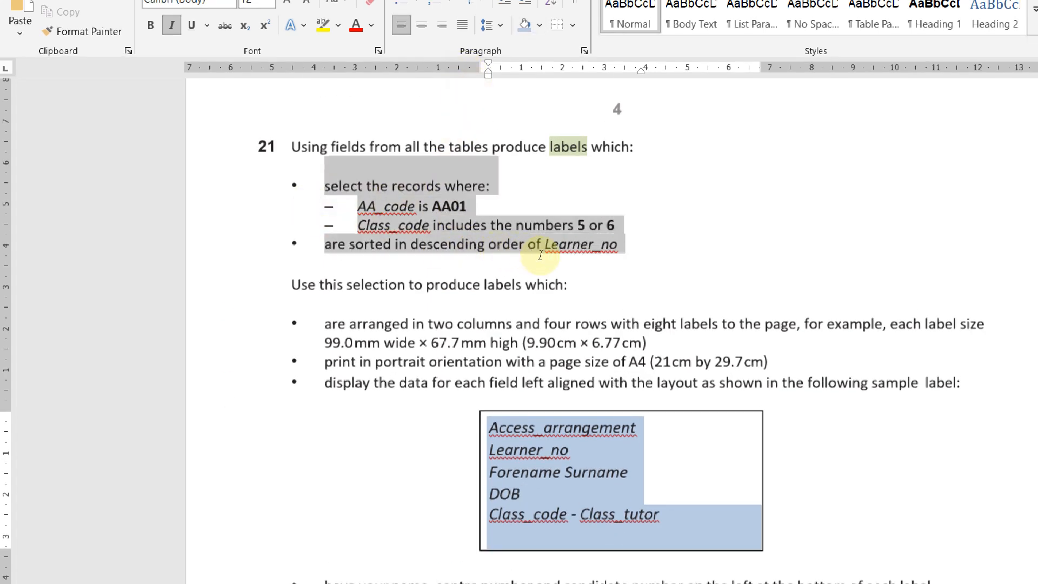
{"action": "left_click", "coordinate": [428, 73]}
{"action": "left_click", "coordinate": [425, 332]}
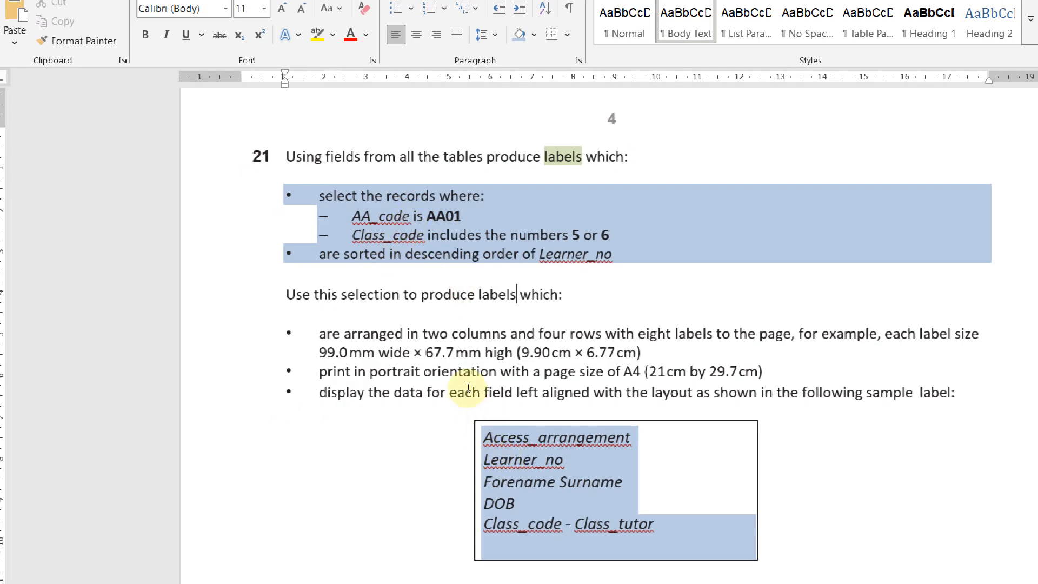
{"action": "scroll", "coordinate": [459, 309], "scroll_direction": "down", "scroll_amount": 2}
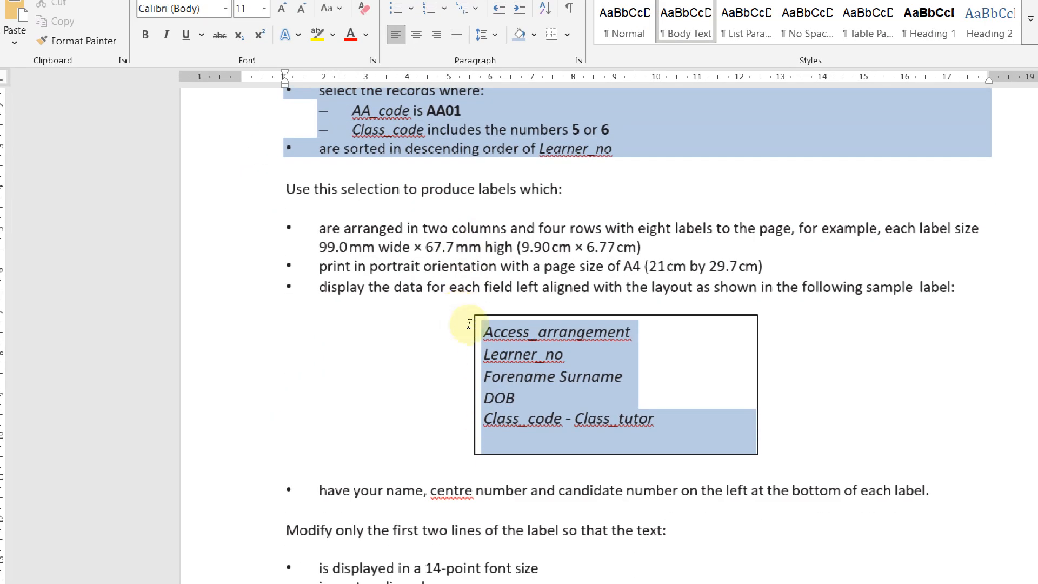
{"action": "scroll", "coordinate": [441, 217], "scroll_direction": "up", "scroll_amount": 1}
{"action": "key", "text": "alt+Tab"}
{"action": "key", "text": "alt+Tab"}
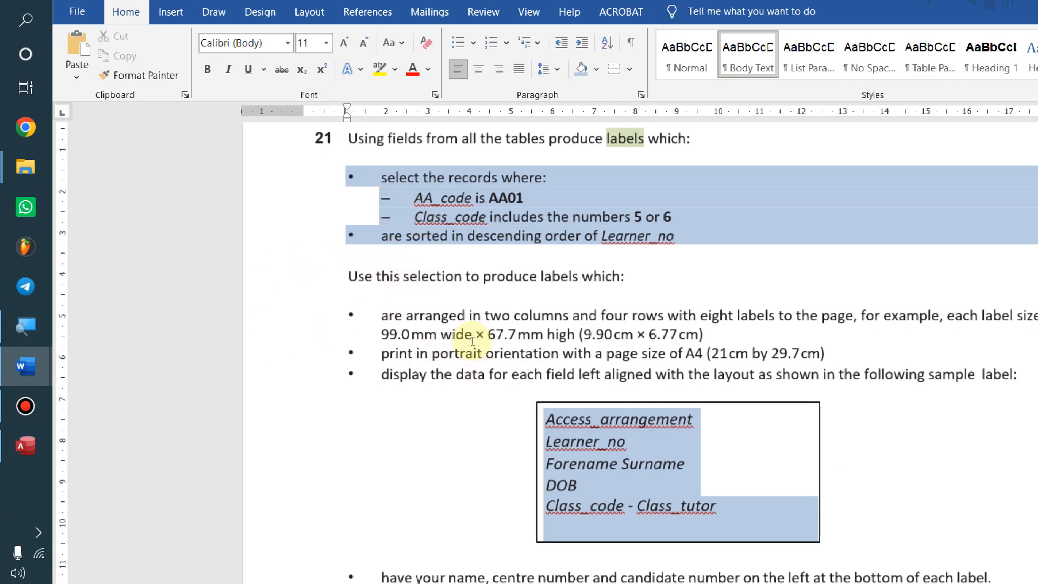
Start a new query design containing J2521access, J2521learners and J2521class
{"action": "key", "text": "alt+Tab"}
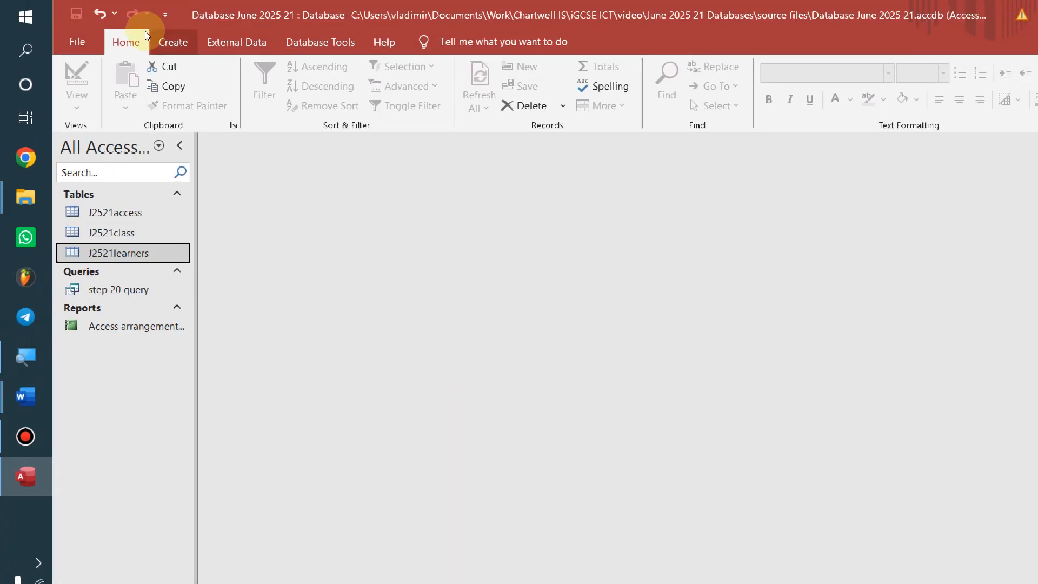
{"action": "left_click", "coordinate": [165, 42]}
{"action": "left_click", "coordinate": [318, 86]}
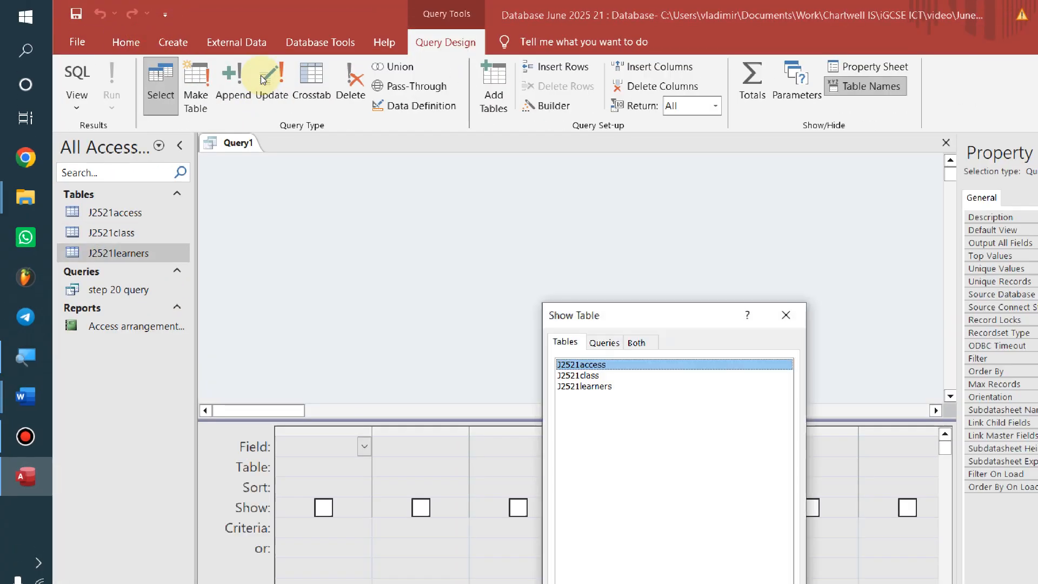
{"action": "key", "text": "Return"}
{"action": "key", "text": "Return"}
{"action": "key", "text": "Return"}
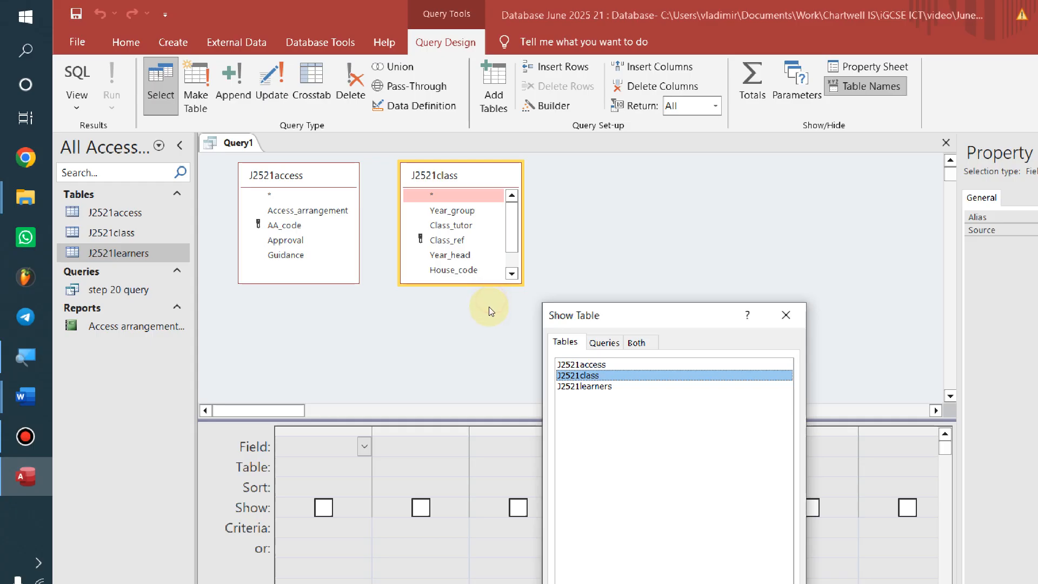
{"action": "key", "text": "alt+Tab"}
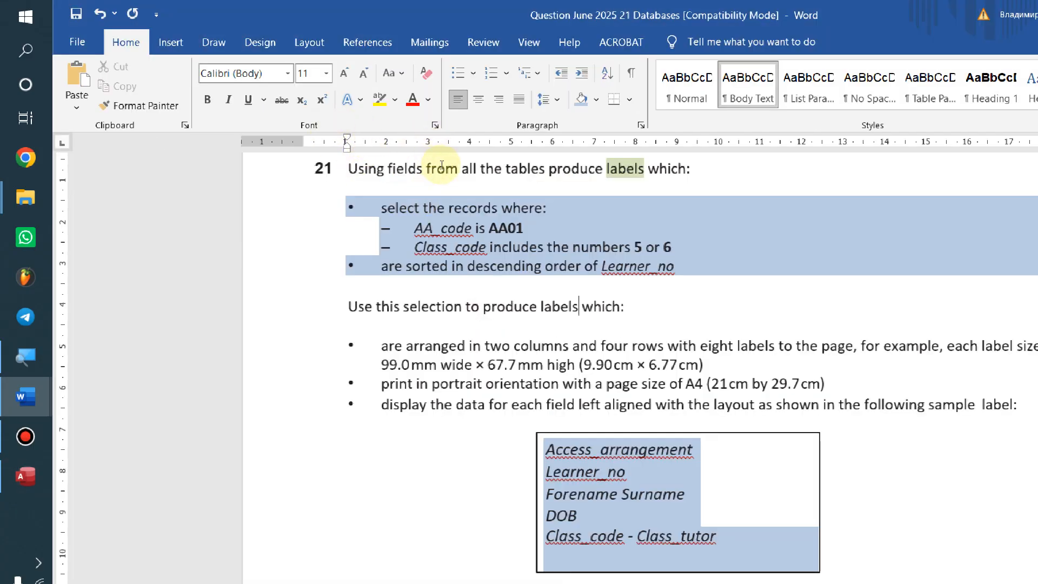
{"action": "key", "text": "alt+Tab"}
{"action": "key", "text": "Escape"}
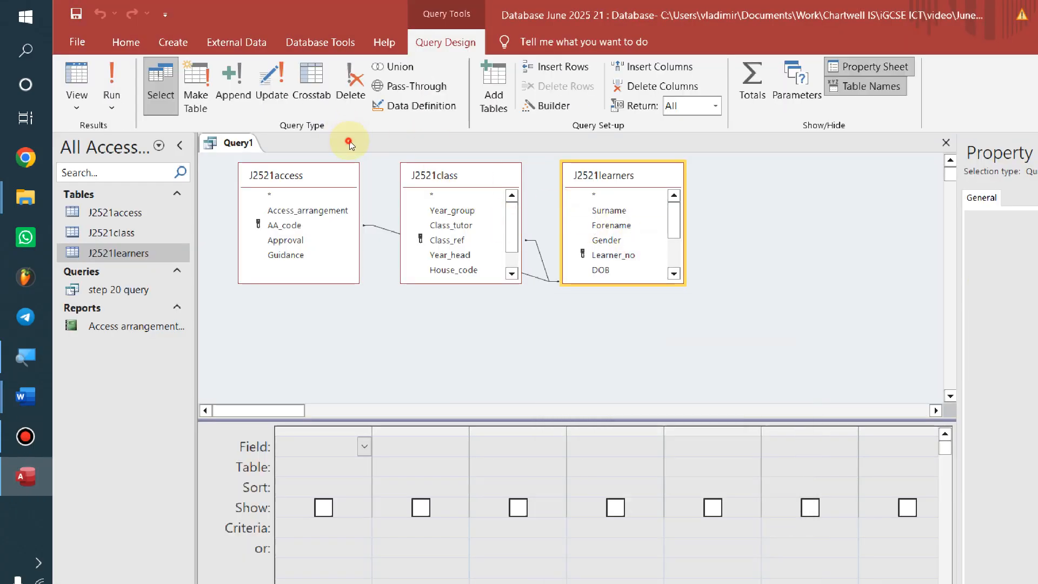
Place J2521learners between the other two tables and lengthen the field lists to show all fields
{"action": "left_click_drag", "start_coordinate": [433, 177], "coordinate": [671, 189]}
{"action": "left_click_drag", "start_coordinate": [607, 175], "coordinate": [494, 173]}
{"action": "left_click_drag", "start_coordinate": [489, 277], "coordinate": [494, 370]}
{"action": "left_click_drag", "start_coordinate": [660, 292], "coordinate": [659, 341]}
{"action": "key", "text": "alt+Tab"}
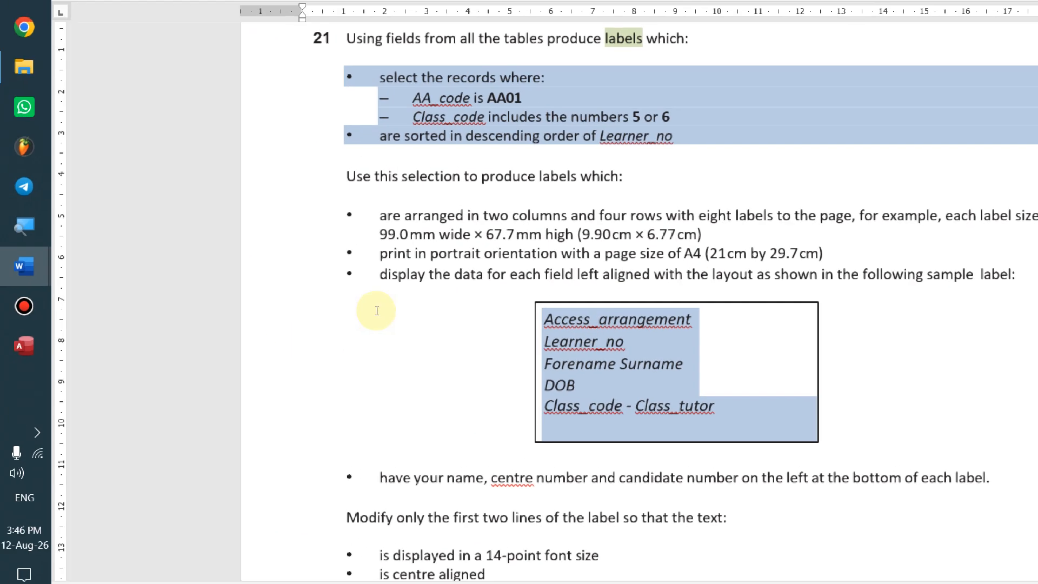
{"action": "left_click", "coordinate": [532, 407]}
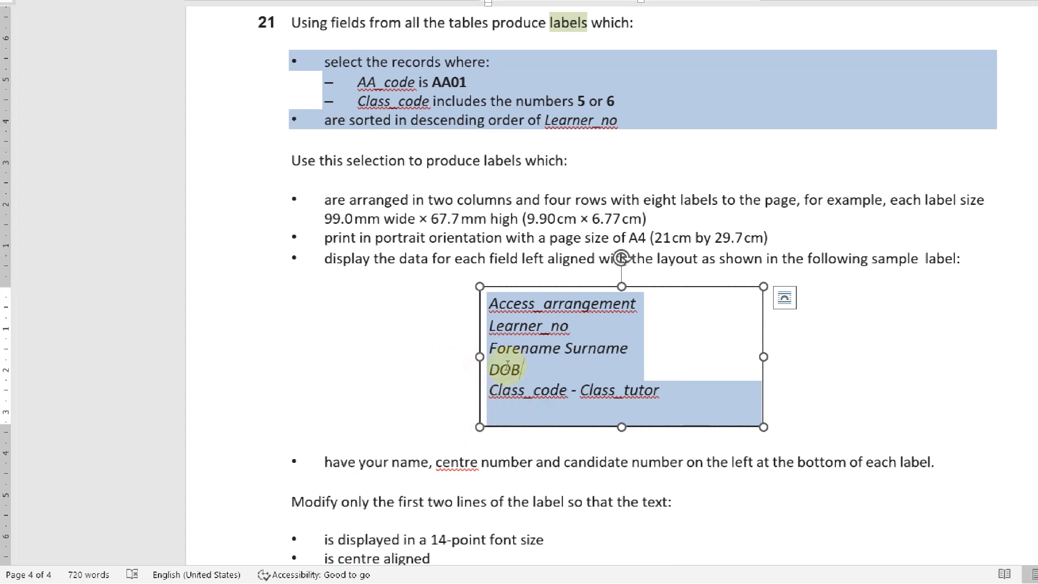
Add Access_arrangement, Learner_no, Forename and Surname from J2521learners to the query grid
{"action": "key", "text": "alt+Tab"}
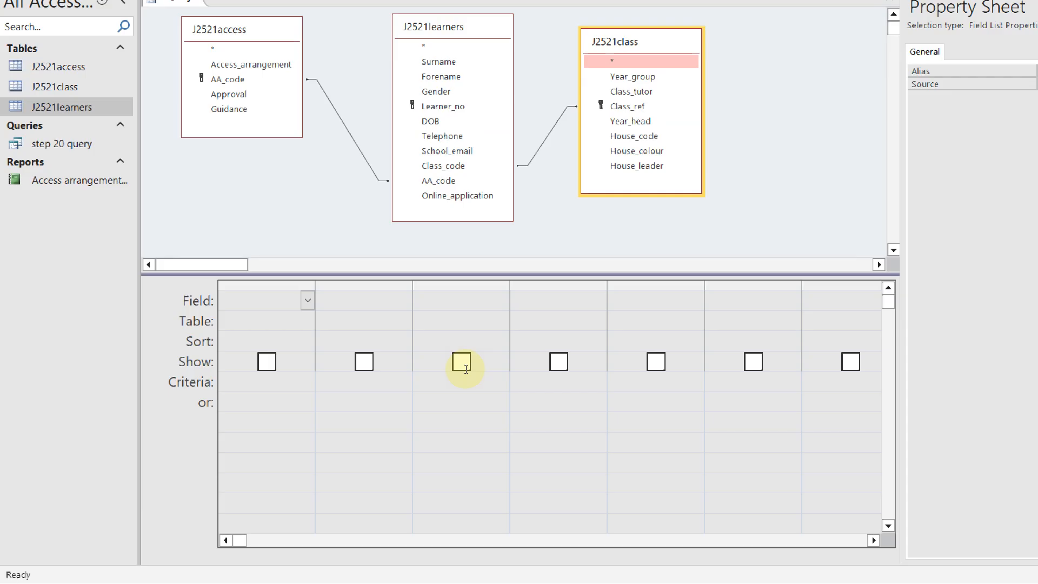
{"action": "double_click", "coordinate": [250, 64]}
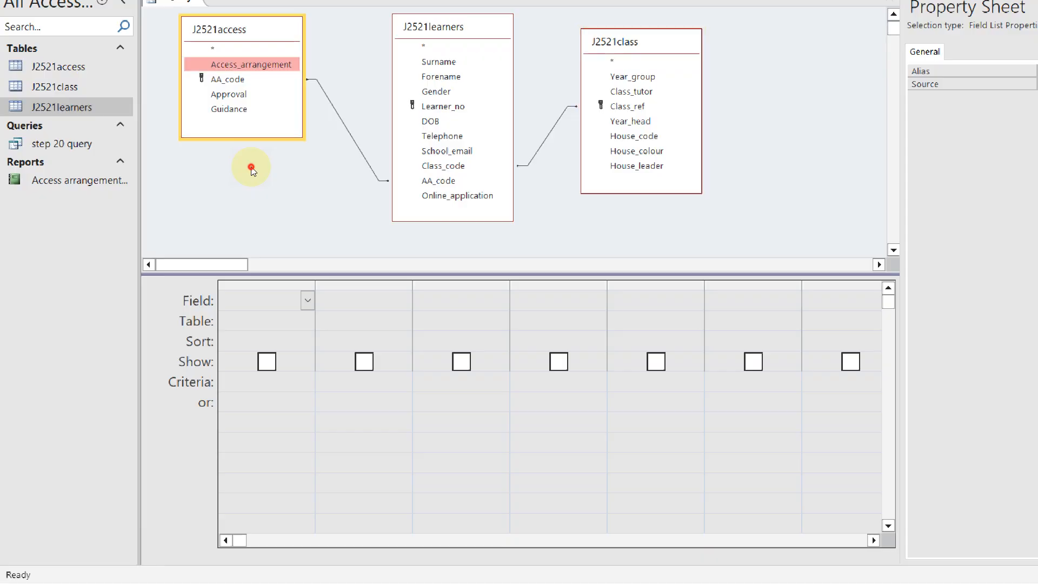
{"action": "key", "text": "alt+Tab"}
{"action": "key", "text": "alt+Tab"}
{"action": "left_click", "coordinate": [403, 208]}
{"action": "key", "text": "Return"}
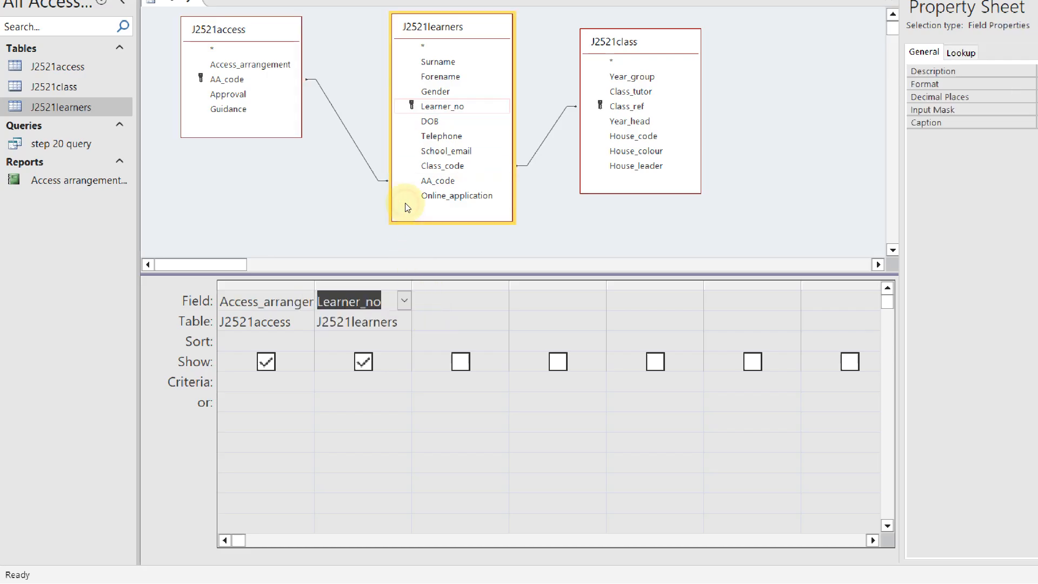
{"action": "key", "text": "alt+Tab"}
{"action": "key", "text": "alt+Tab"}
{"action": "key", "text": "Up"}
{"action": "key", "text": "Up"}
{"action": "key", "text": "Return"}
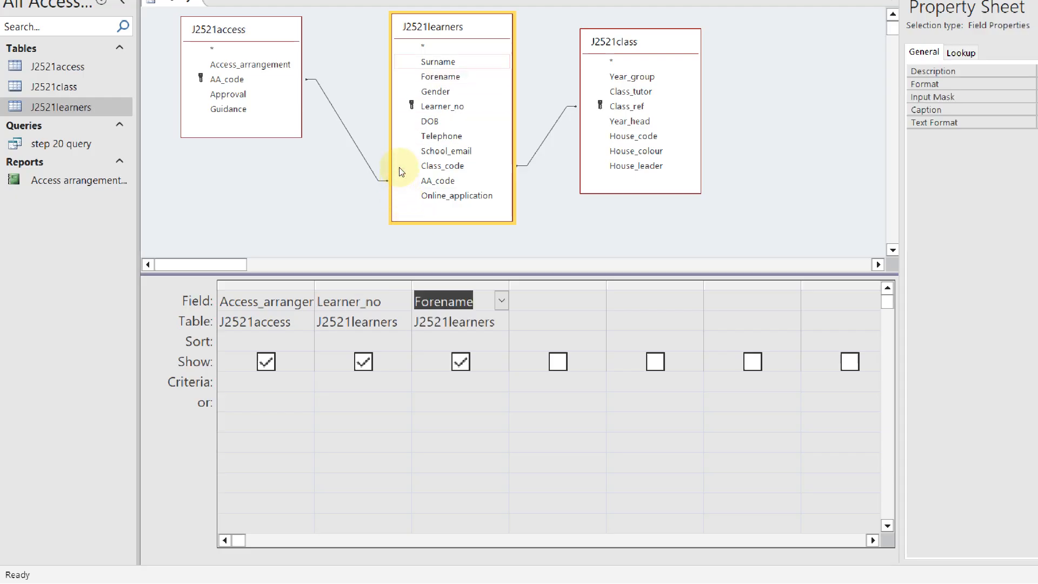
{"action": "key", "text": "Return"}
{"action": "key", "text": "alt+Tab"}
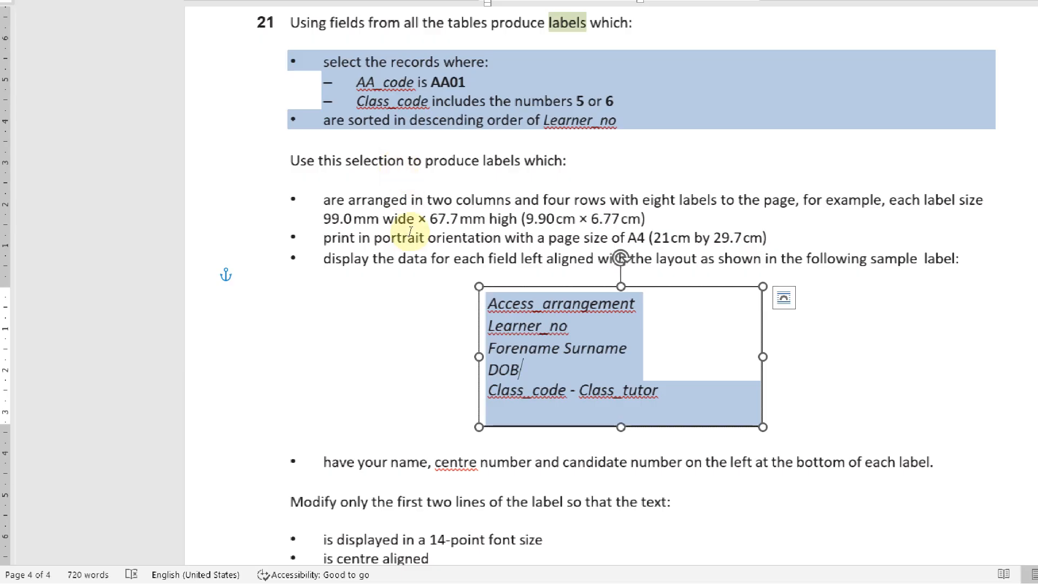
Add DOB and Class_code from J2521learners and Class_tutor from J2521class to the grid
{"action": "key", "text": "alt+Tab"}
{"action": "key", "text": "Down"}
{"action": "key", "text": "Down"}
{"action": "key", "text": "Return"}
{"action": "key", "text": "alt+Tab"}
{"action": "key", "text": "alt+Tab"}
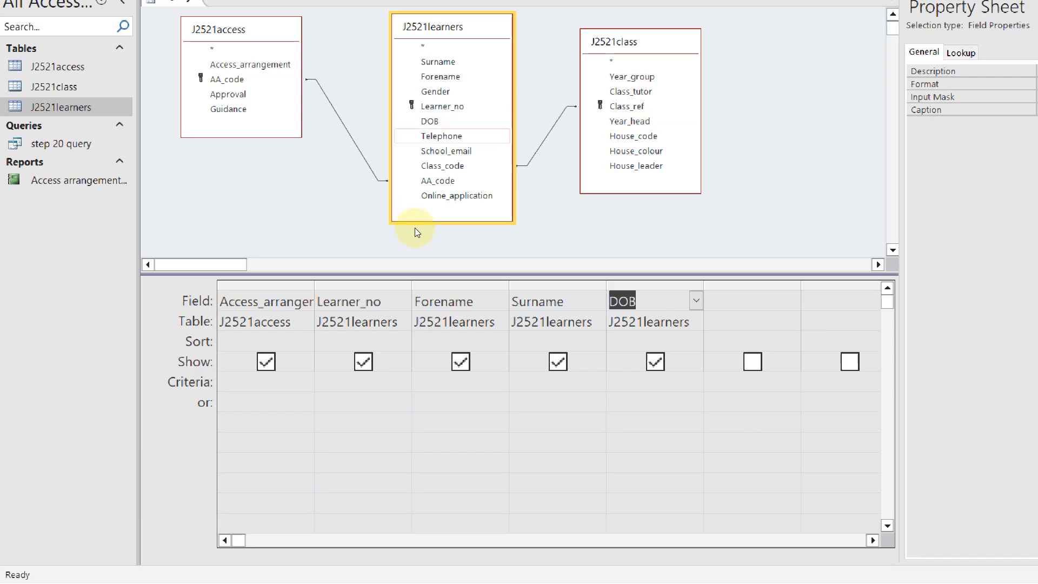
{"action": "key", "text": "Return"}
{"action": "key", "text": "alt+Tab"}
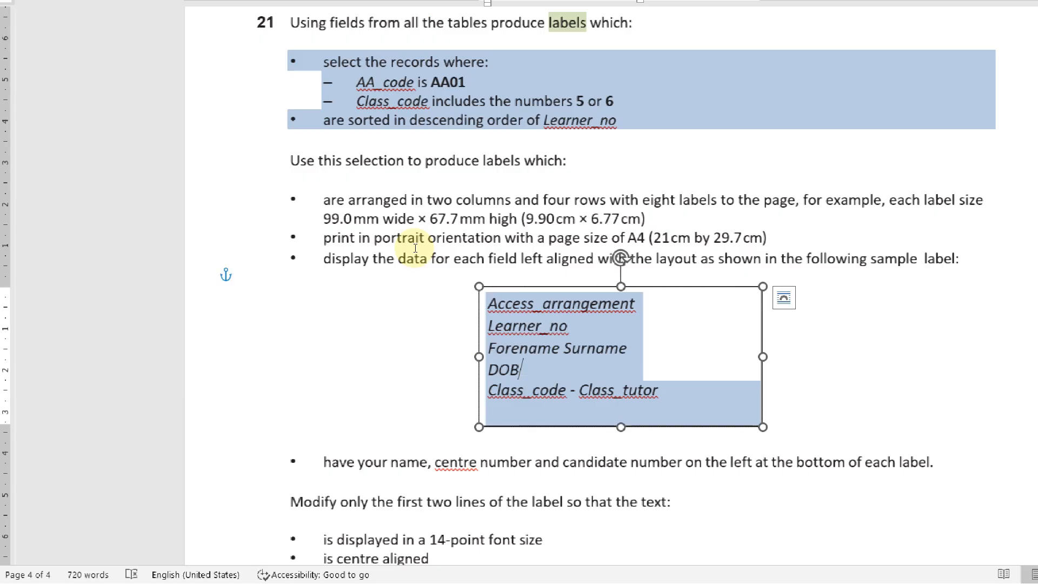
{"action": "key", "text": "alt+Tab"}
{"action": "key", "text": "Tab"}
{"action": "key", "text": "Up"}
{"action": "key", "text": "Return"}
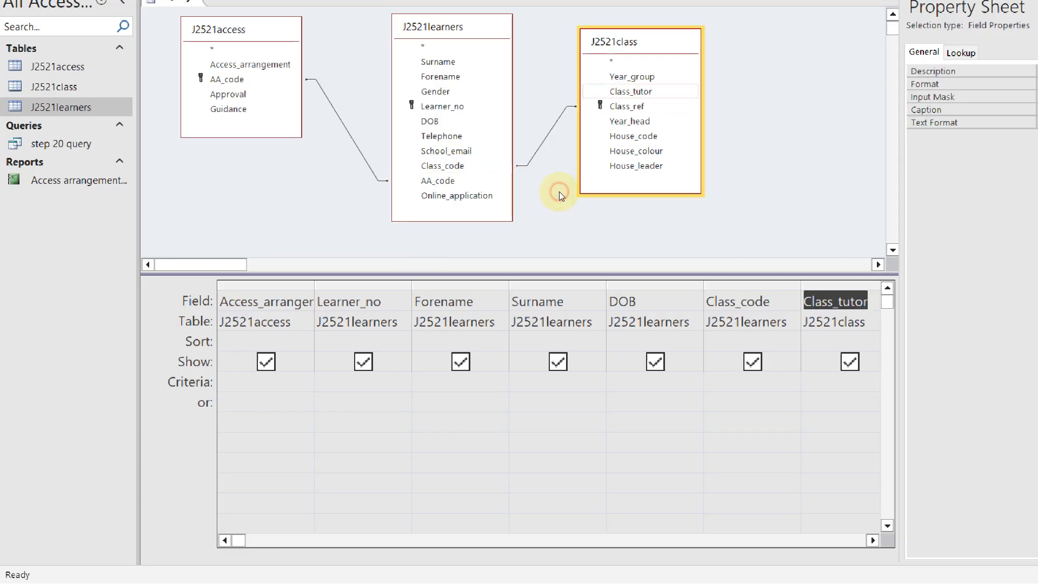
Review the record selection requirements in the Word task document
{"action": "key", "text": "alt+Tab"}
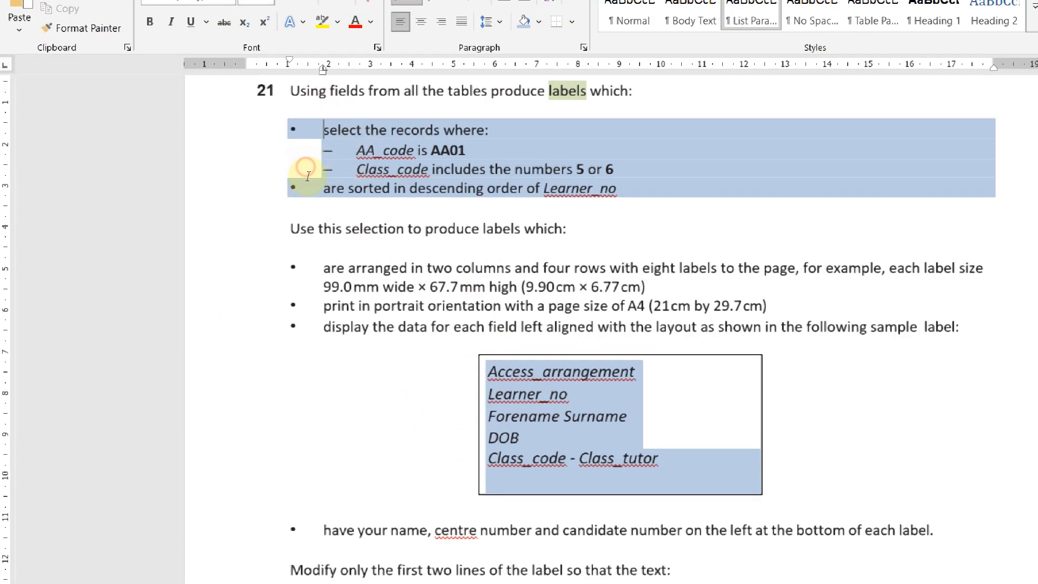
{"action": "left_click_drag", "start_coordinate": [318, 165], "coordinate": [493, 211]}
{"action": "left_click", "coordinate": [409, 190]}
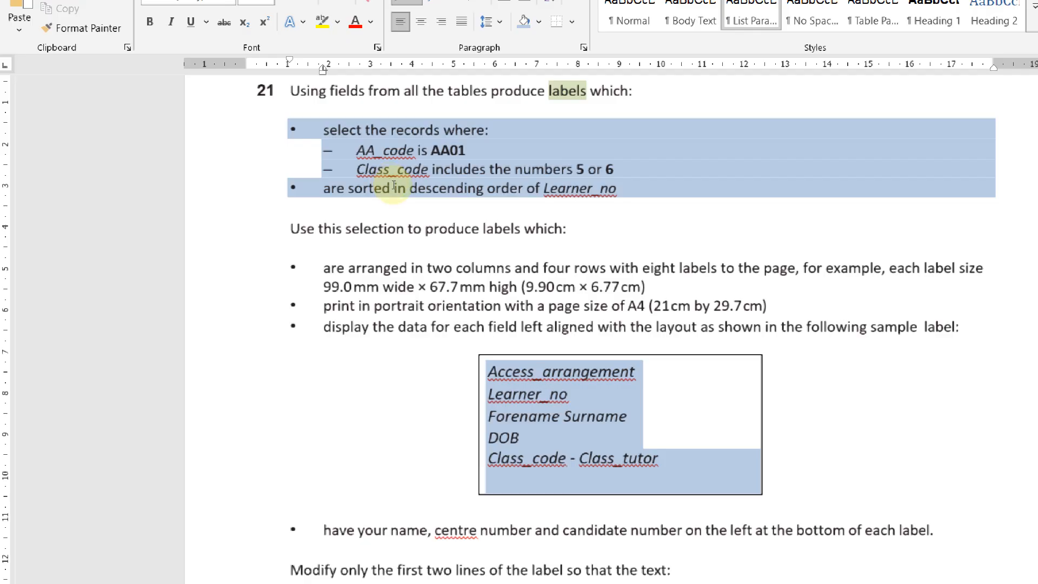
{"action": "key", "text": "alt+Tab"}
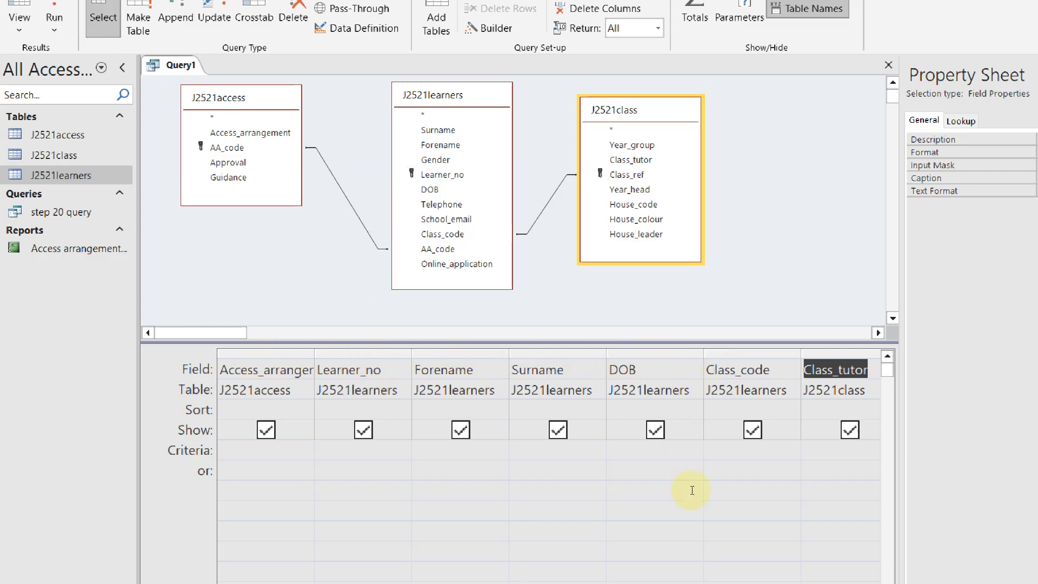
Add AA_code from J2521access, untick its Show box and give it the criterion AA01
{"action": "left_click", "coordinate": [249, 190]}
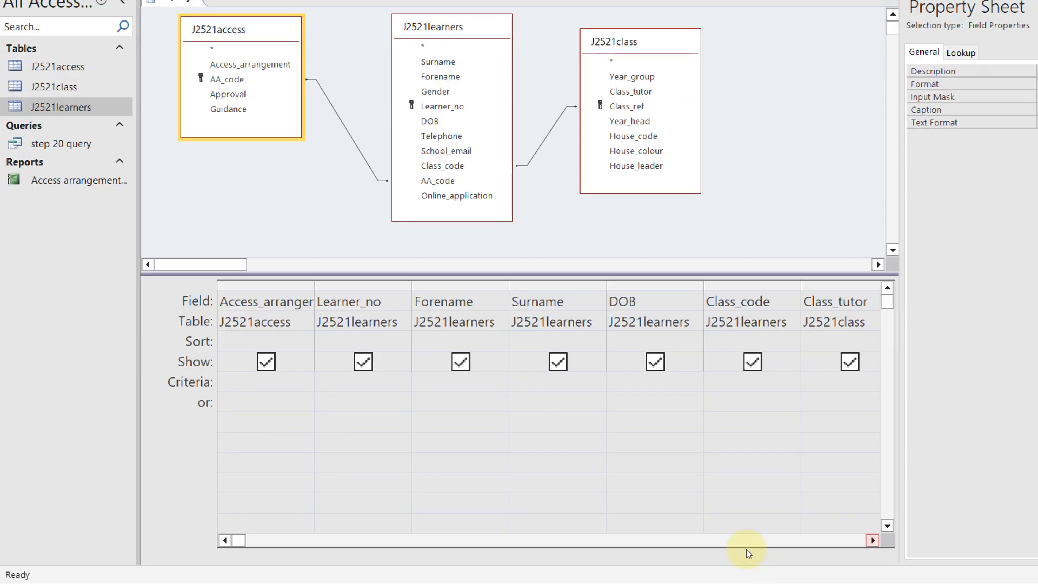
{"action": "left_click", "coordinate": [746, 545]}
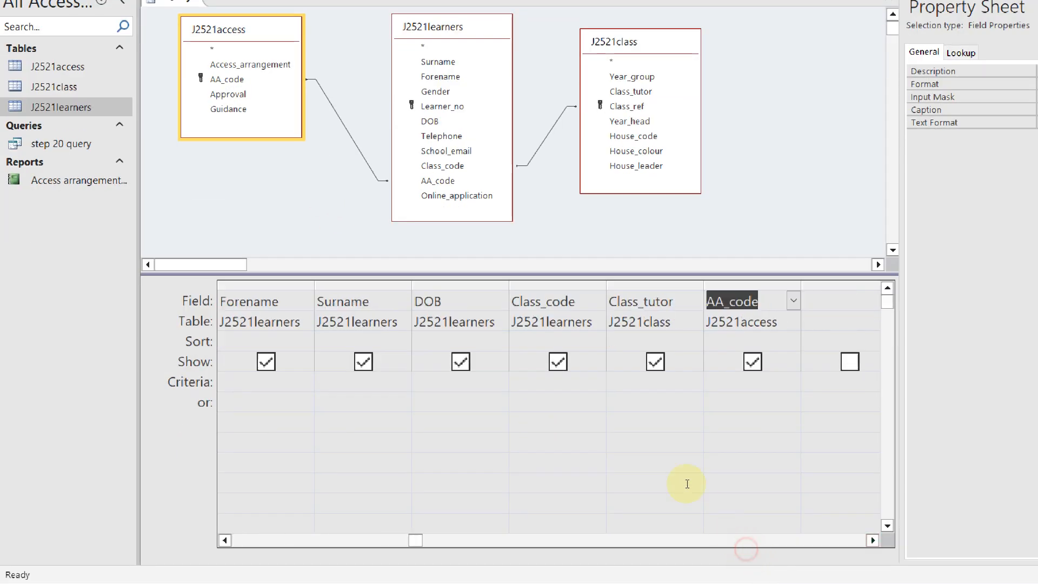
{"action": "left_click", "coordinate": [649, 410]}
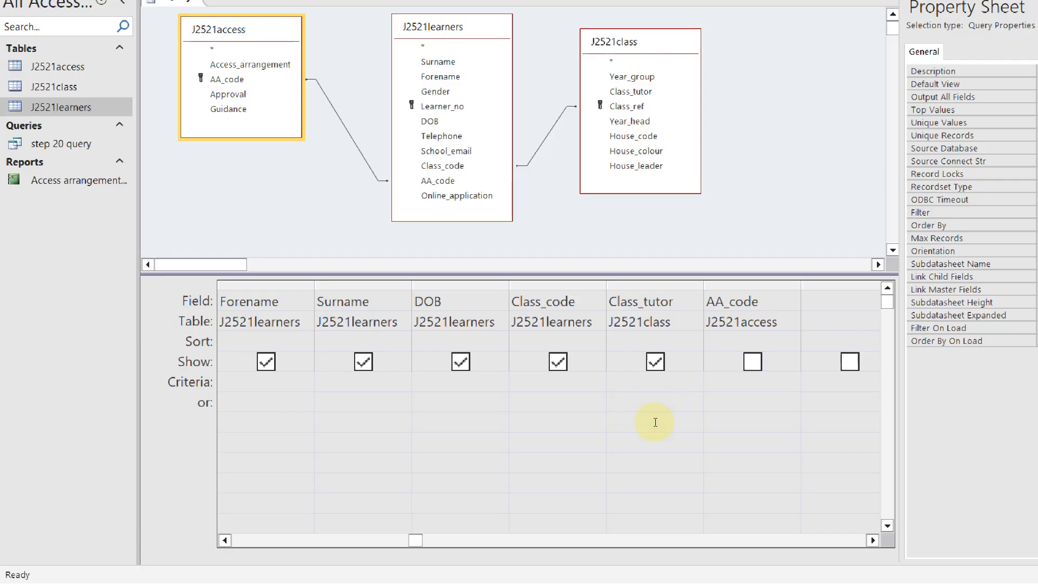
{"action": "type", "text": "A"}
{"action": "type", "text": "A01"}
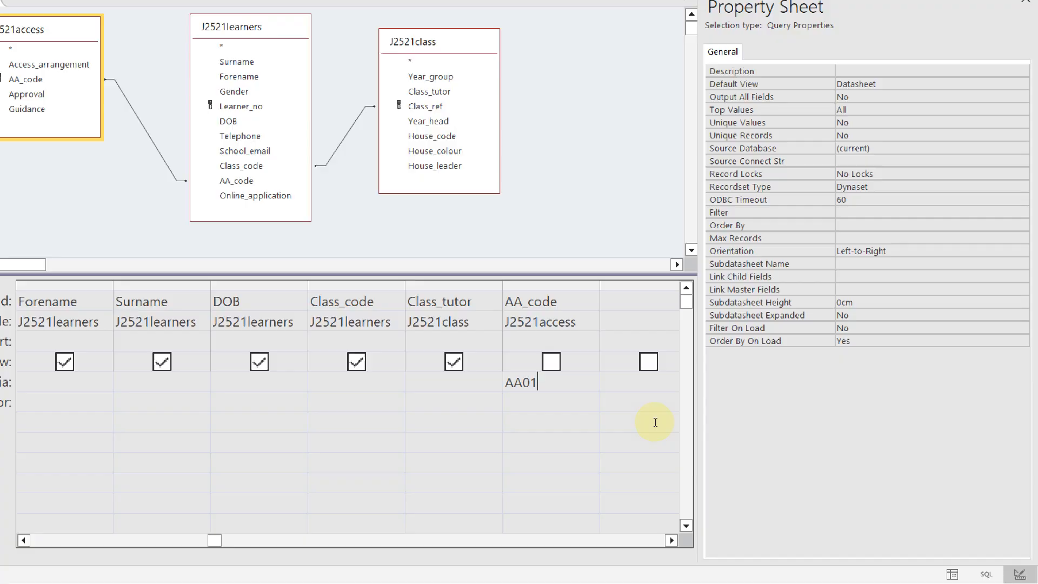
{"action": "key", "text": "alt+Tab"}
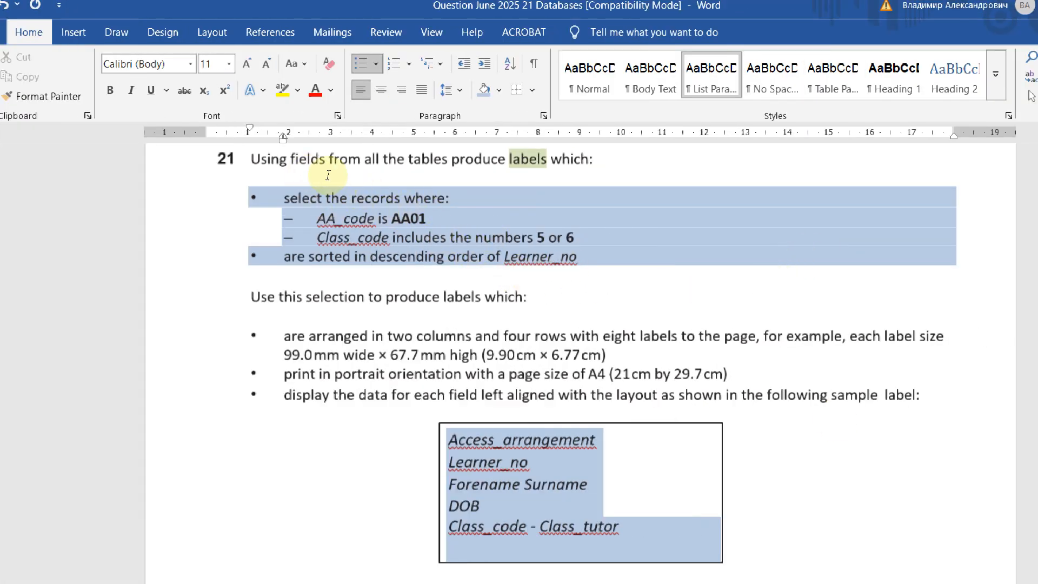
{"action": "key", "text": "super"}
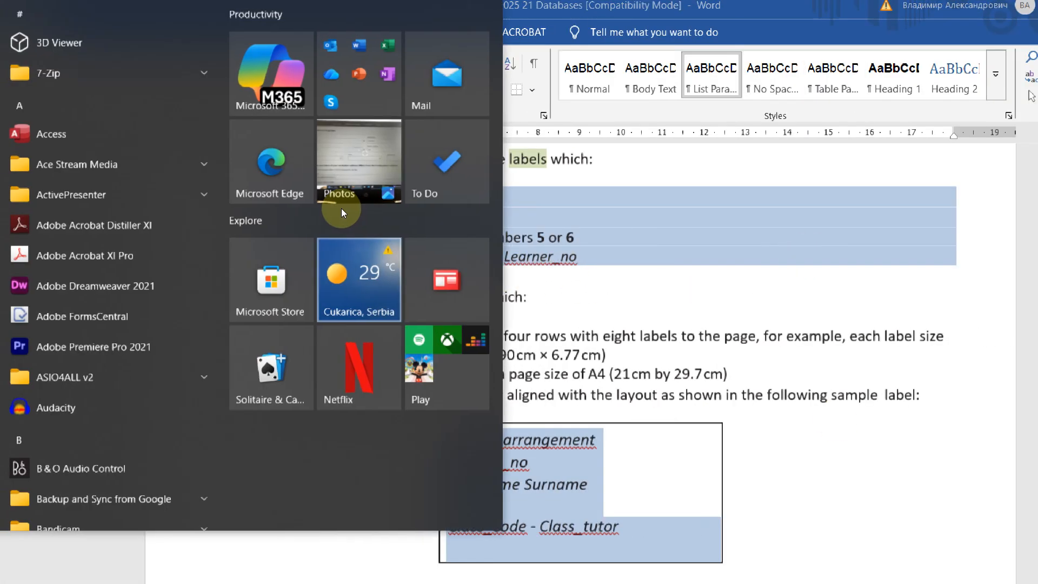
{"action": "key", "text": "super"}
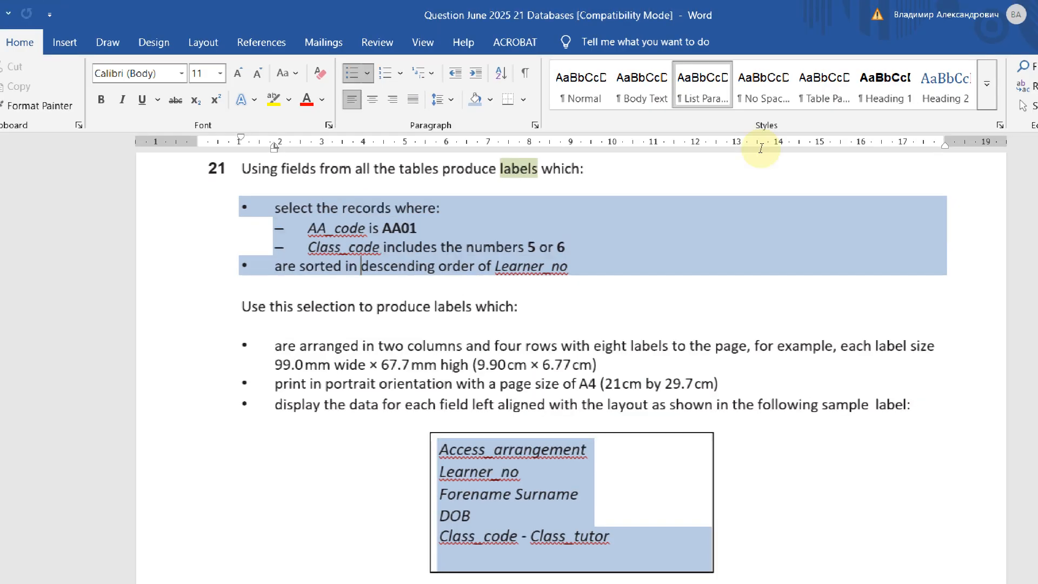
{"action": "mouse_move", "coordinate": [498, 4]}
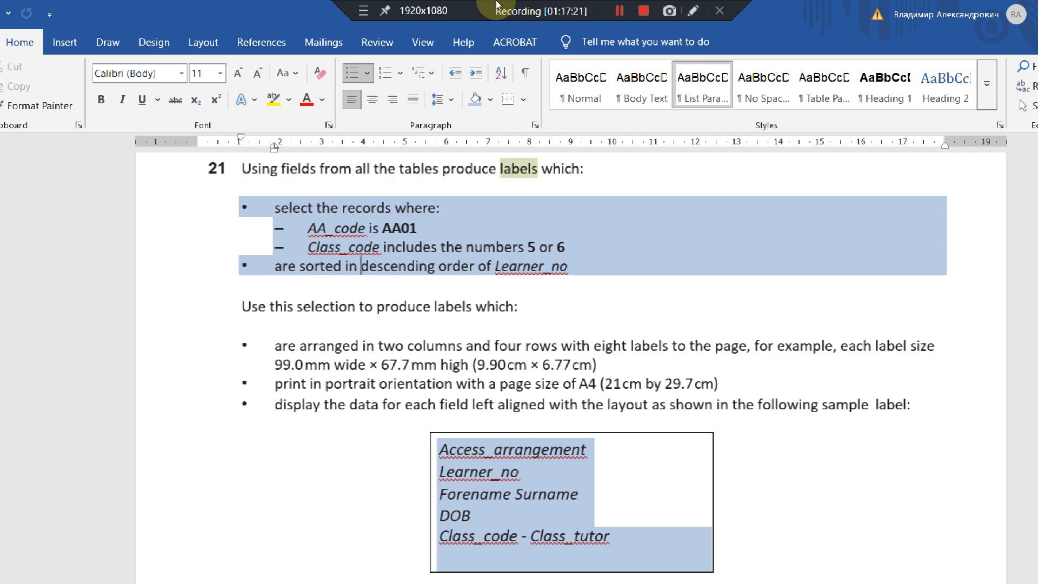
{"action": "key", "text": "alt+Tab"}
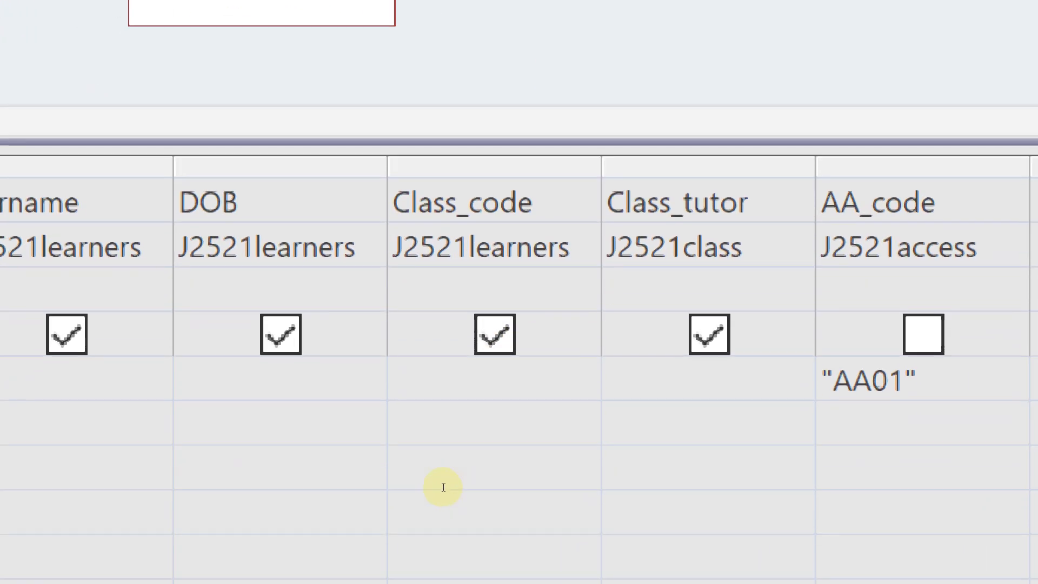
Set the Class_code criteria to Like "*5*" Or Like "*6*" and widen the column to read it
{"action": "type", "text": "5* or"}
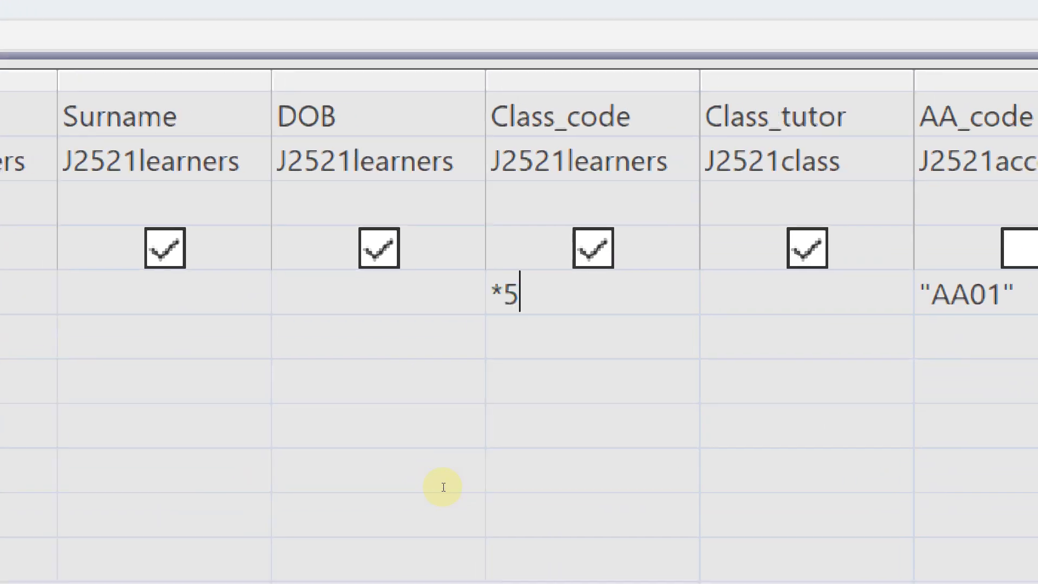
{"action": "type", "text": " *6*"}
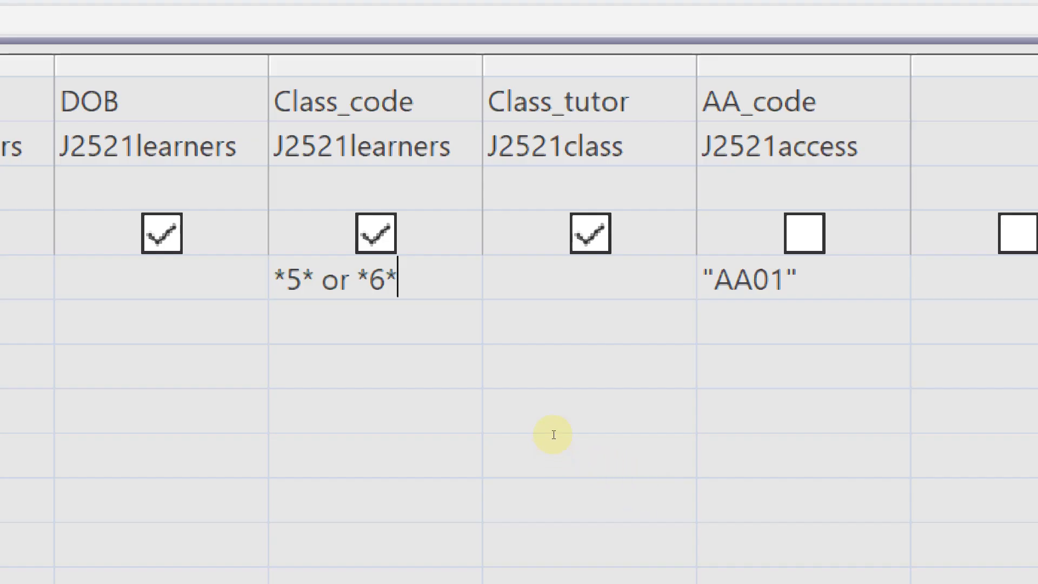
{"action": "left_click", "coordinate": [555, 428]}
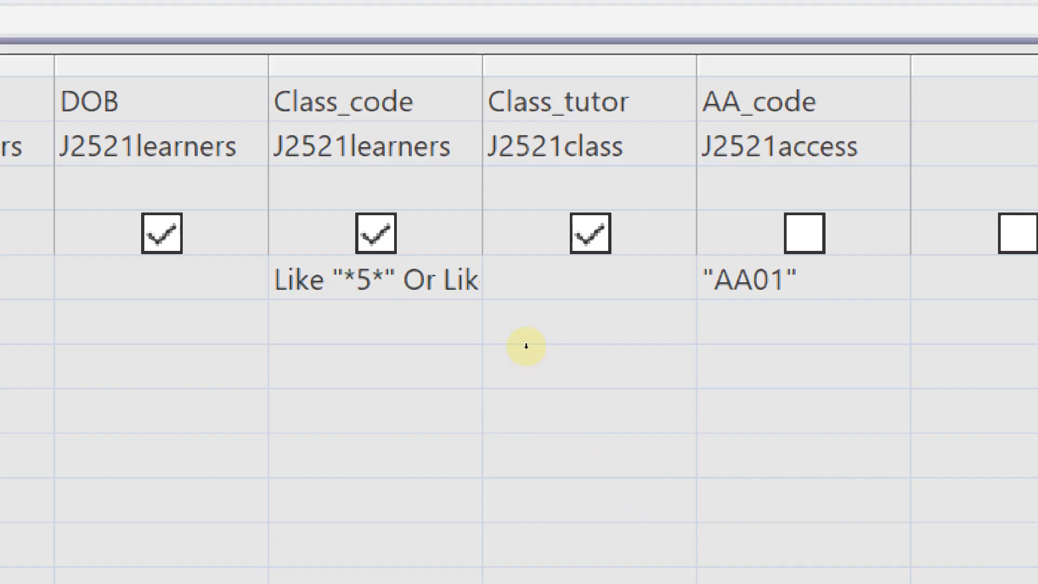
{"action": "left_click_drag", "start_coordinate": [531, 346], "coordinate": [605, 346]}
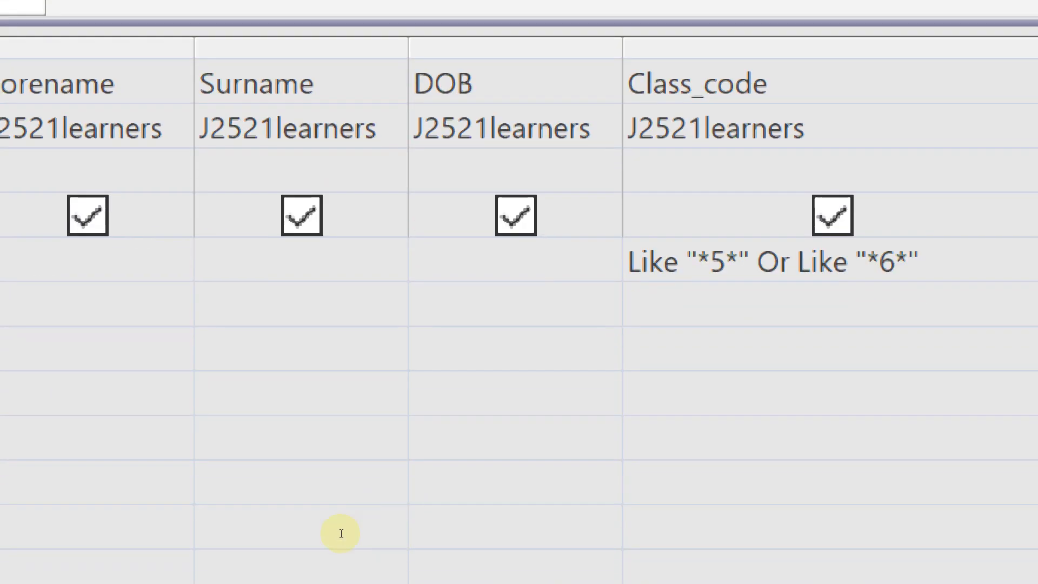
{"action": "left_click", "coordinate": [226, 549]}
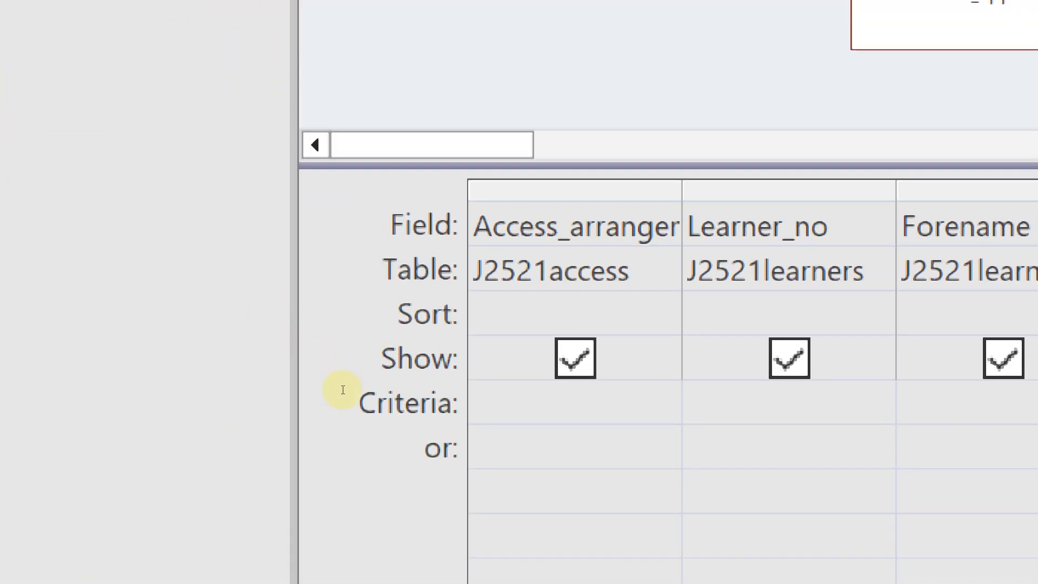
Set the Learner_no column's sort to Descending
{"action": "left_click", "coordinate": [757, 309]}
{"action": "left_click", "coordinate": [879, 313]}
{"action": "key", "text": "Down"}
{"action": "key", "text": "Down"}
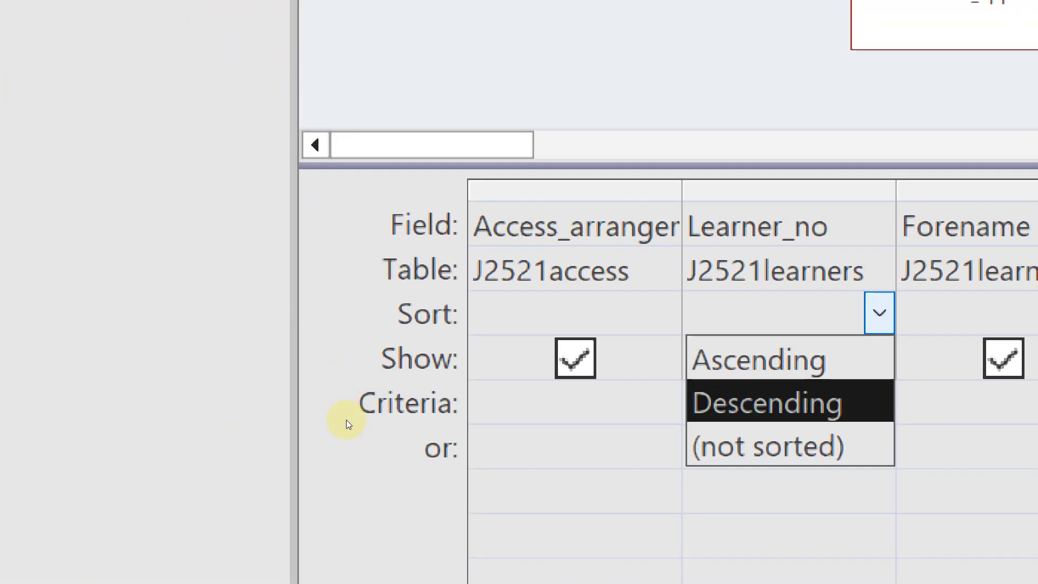
{"action": "key", "text": "Return"}
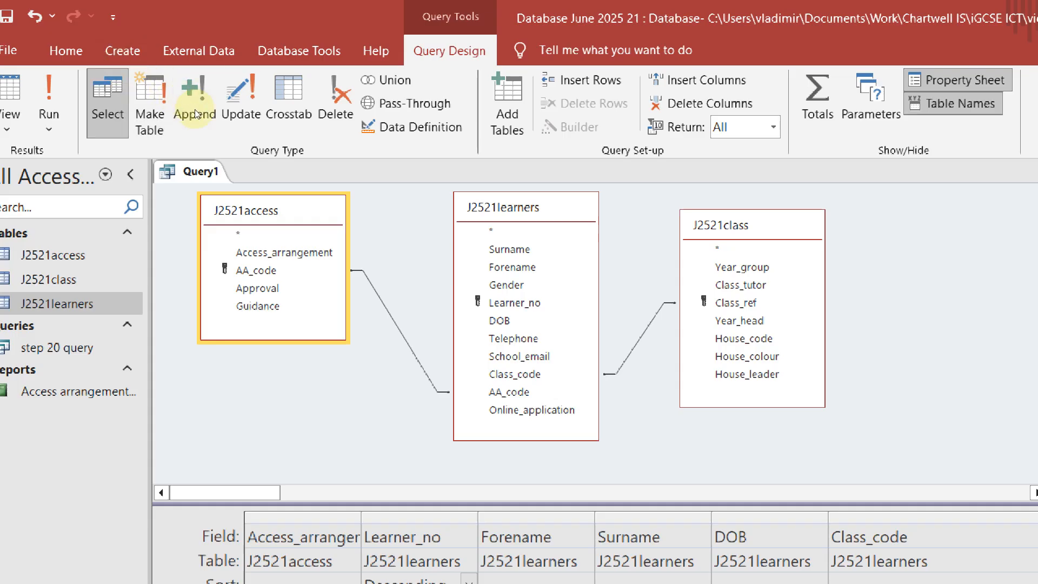
{"action": "right_click", "coordinate": [203, 43]}
{"action": "left_click", "coordinate": [305, 448]}
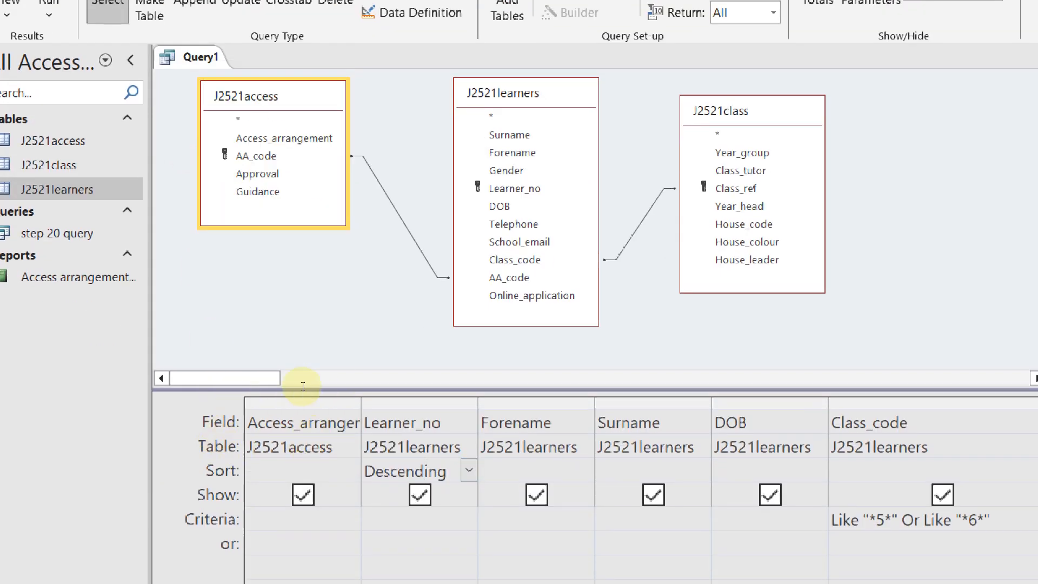
Save the query as 'step 21 query' and run it to view the results
{"action": "right_click", "coordinate": [187, 59]}
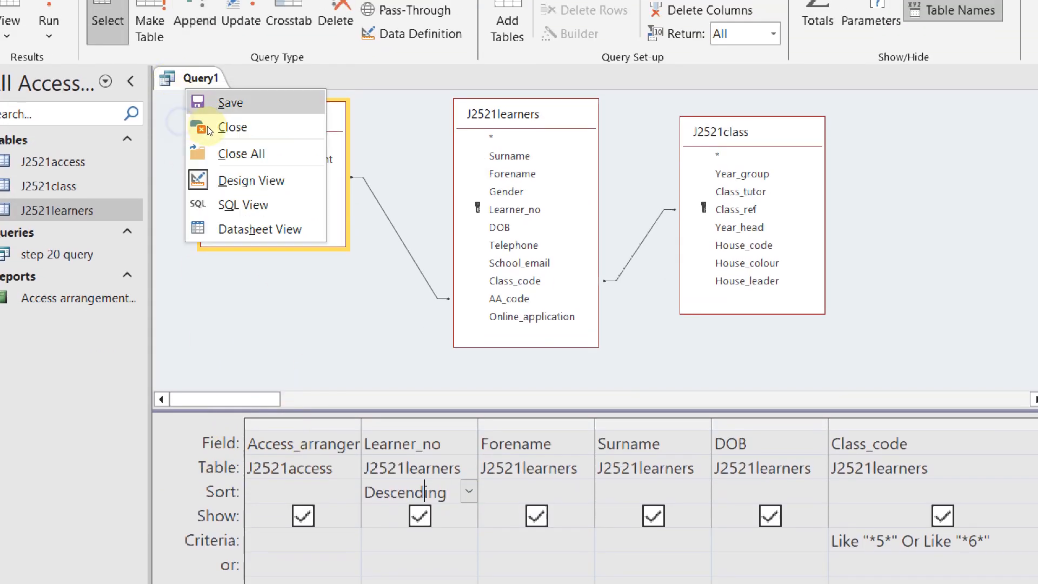
{"action": "left_click", "coordinate": [224, 82]}
{"action": "type", "text": "ste"}
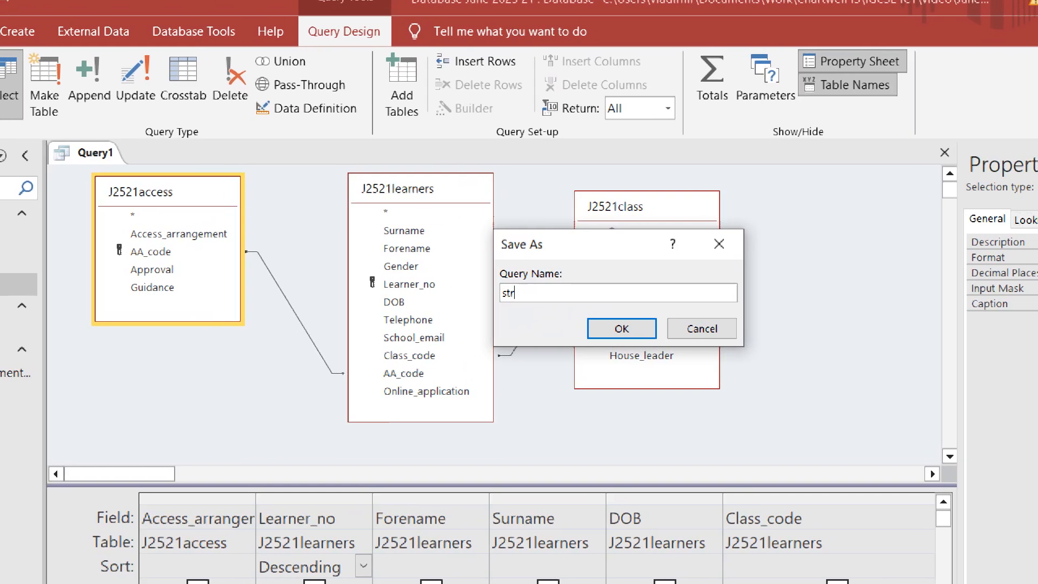
{"action": "type", "text": "p 20 query"}
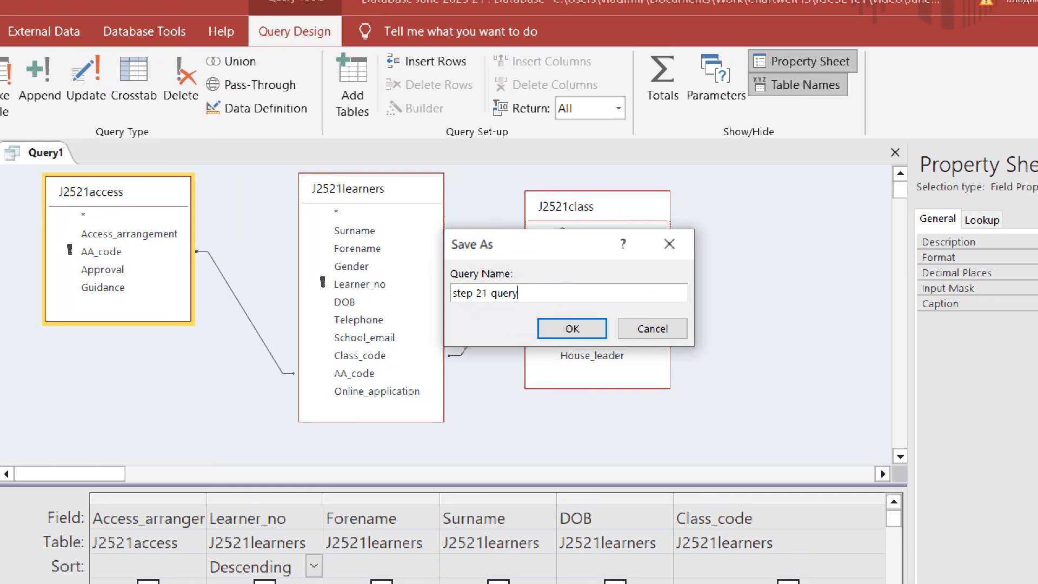
{"action": "key", "text": "Return"}
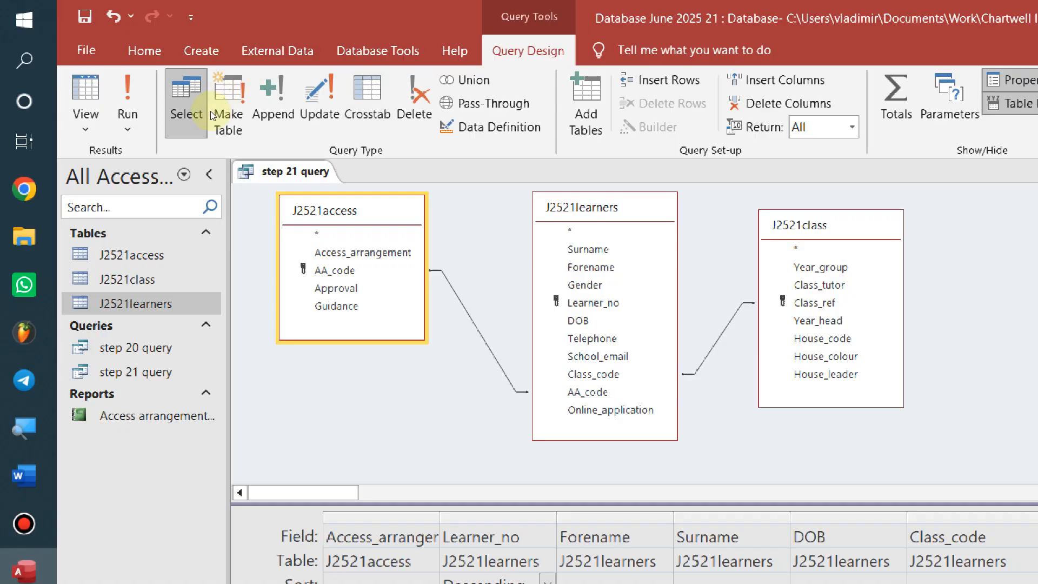
{"action": "right_click", "coordinate": [311, 167]}
{"action": "left_click", "coordinate": [381, 305]}
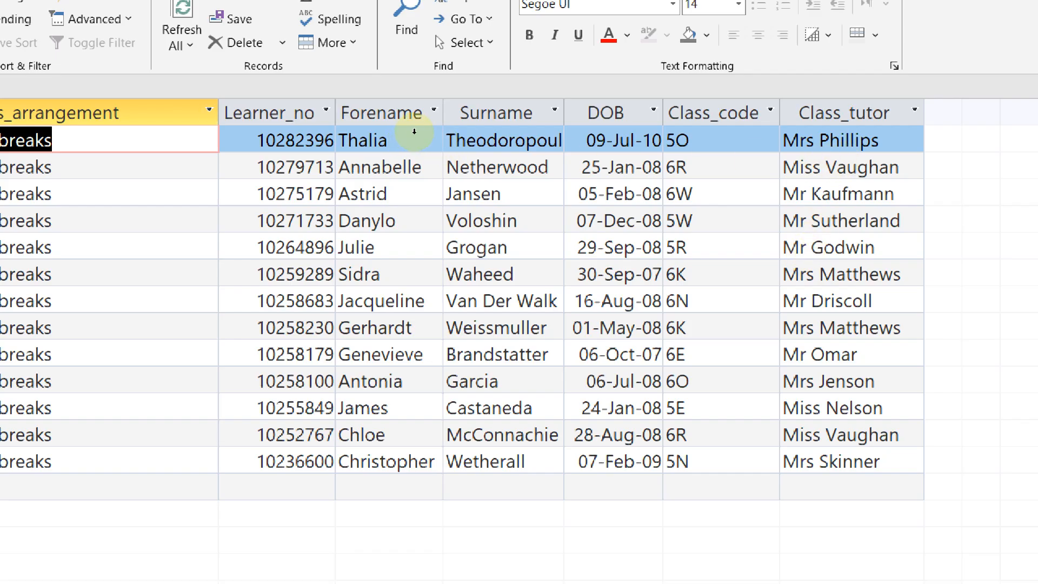
Narrow the Access_arrangement column in the step 21 query results
{"action": "left_click_drag", "start_coordinate": [218, 112], "coordinate": [160, 112]}
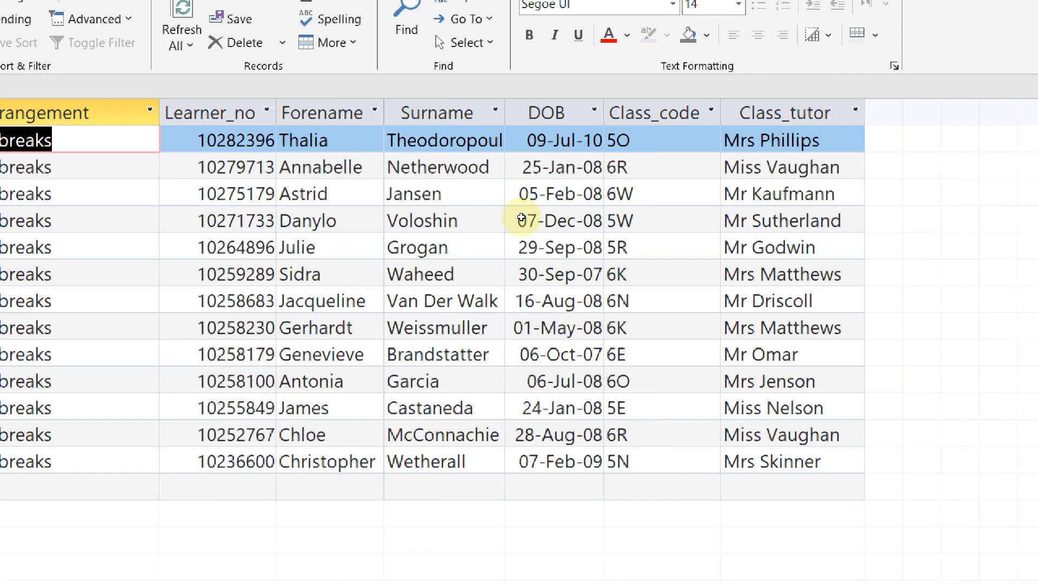
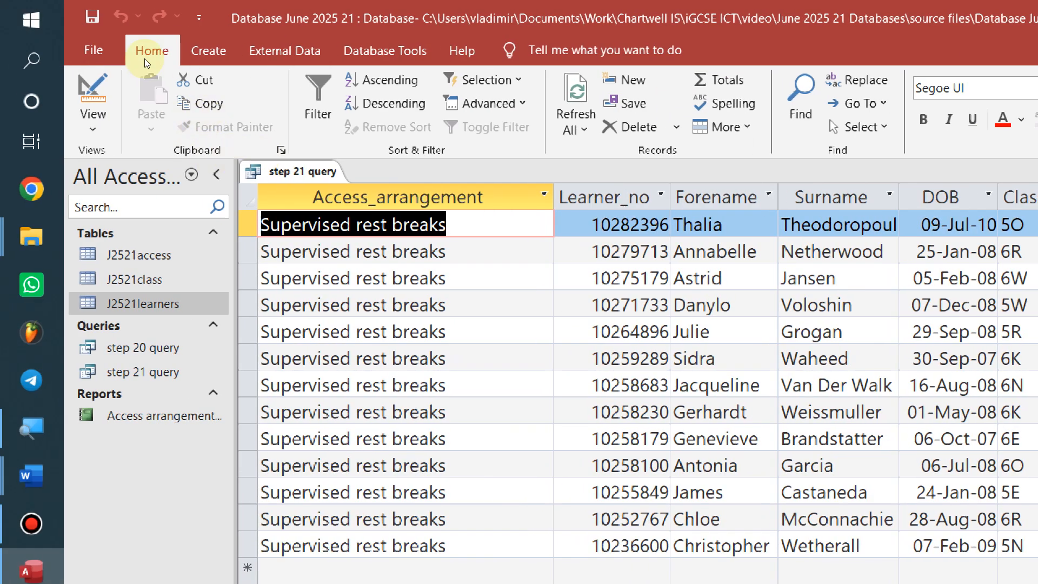
Start the Label Wizard for the step 21 query from the Create tab's Labels command
{"action": "left_click", "coordinate": [208, 50]}
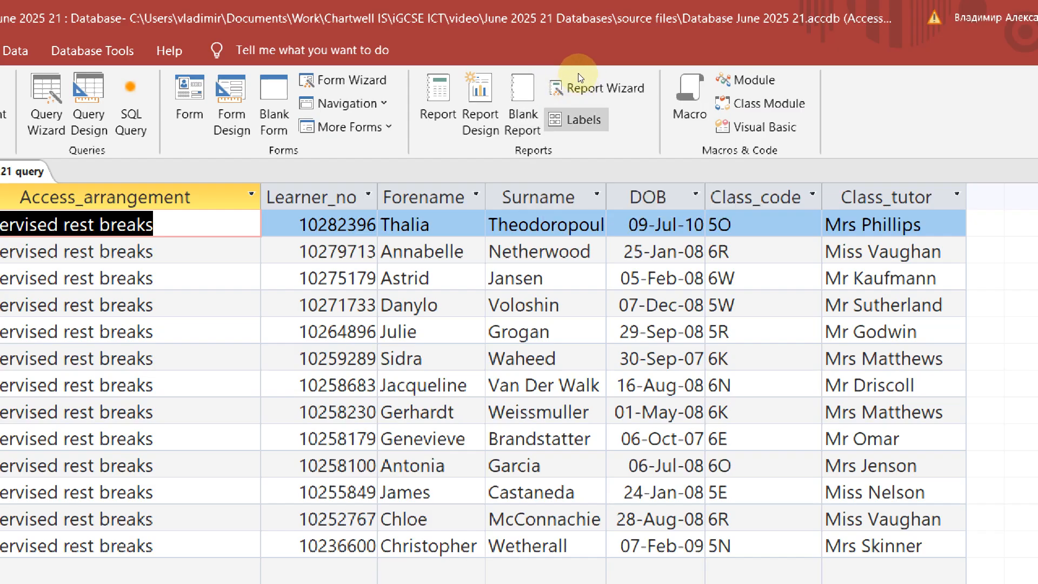
{"action": "left_click", "coordinate": [576, 119]}
{"action": "key", "text": "alt+Tab"}
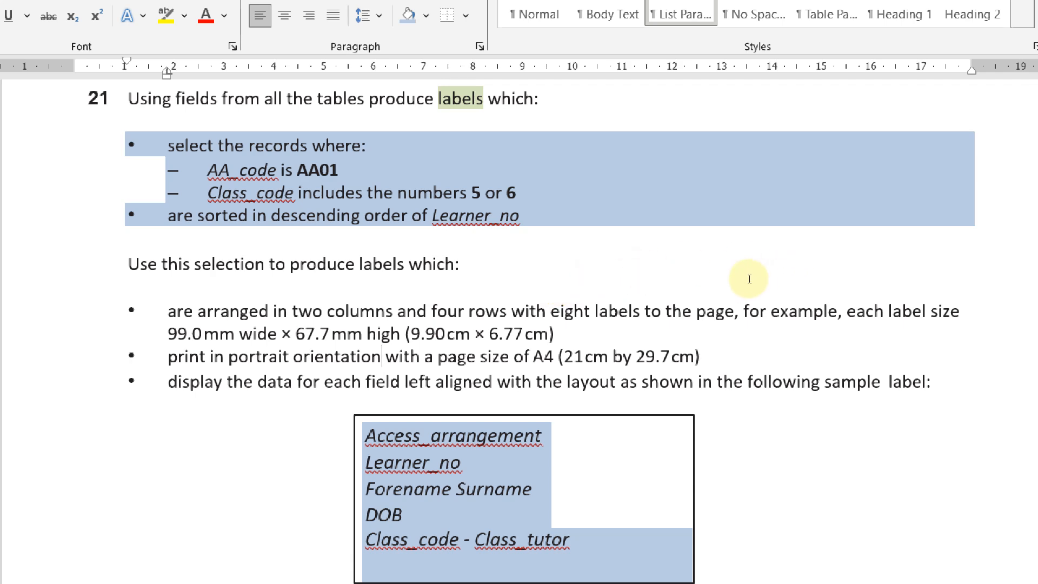
{"action": "left_click_drag", "start_coordinate": [167, 333], "coordinate": [566, 334]}
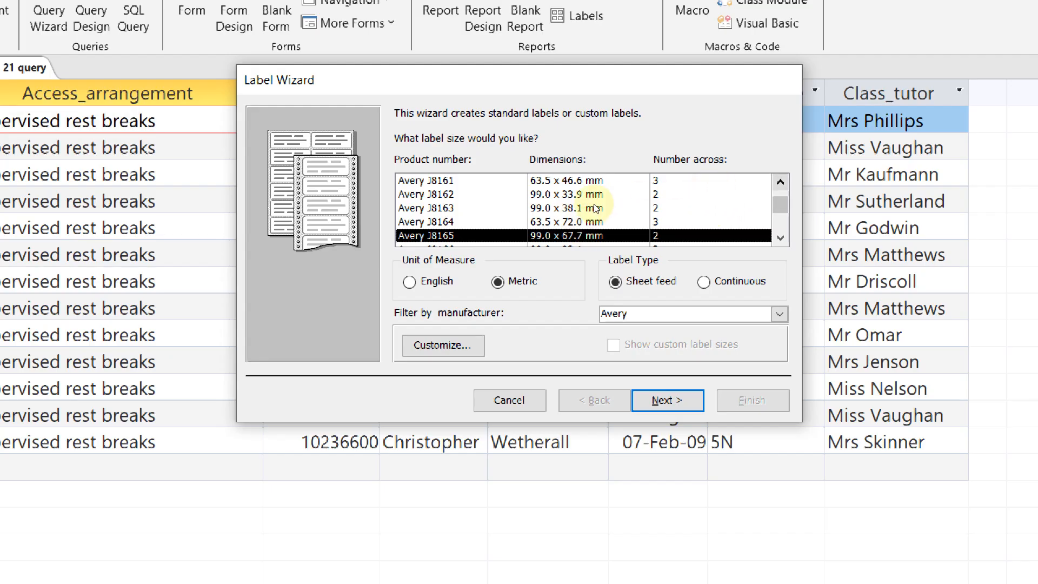
Choose the Avery J8165 label size (99.0 x 67.7 mm, 2 across) and continue
{"action": "scroll", "coordinate": [593, 210], "scroll_direction": "up", "scroll_amount": 1}
{"action": "scroll", "coordinate": [593, 210], "scroll_direction": "down", "scroll_amount": 4}
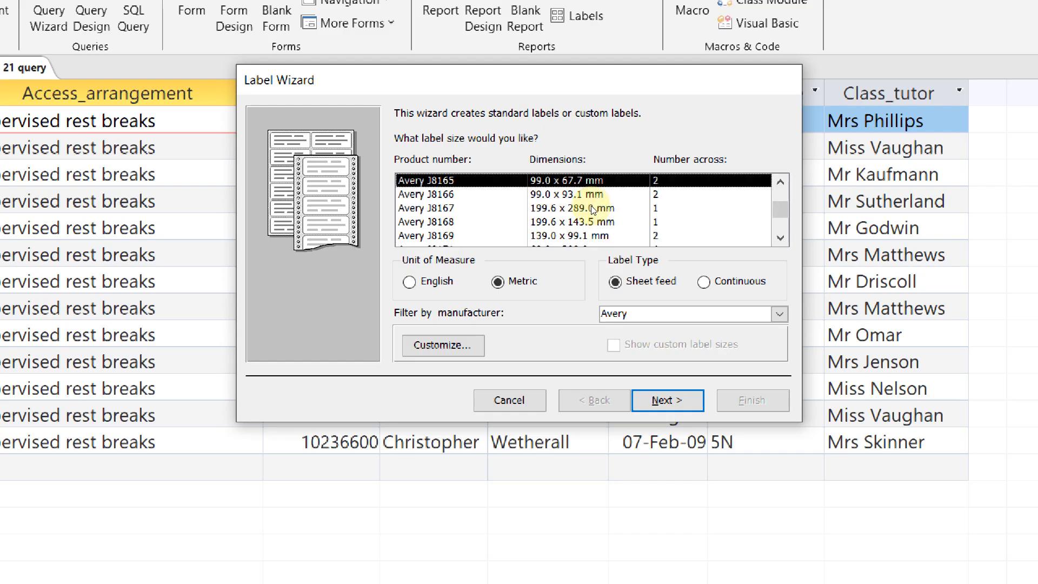
{"action": "scroll", "coordinate": [593, 210], "scroll_direction": "up", "scroll_amount": 4}
{"action": "scroll", "coordinate": [593, 210], "scroll_direction": "down", "scroll_amount": 10}
{"action": "scroll", "coordinate": [593, 210], "scroll_direction": "up", "scroll_amount": 10}
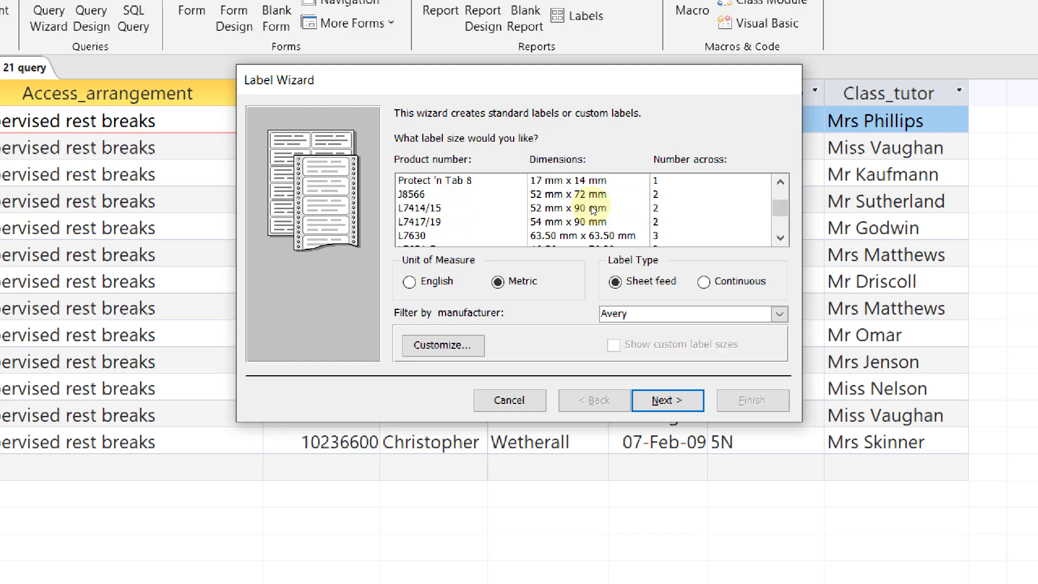
{"action": "scroll", "coordinate": [593, 210], "scroll_direction": "down", "scroll_amount": 2}
{"action": "scroll", "coordinate": [593, 209], "scroll_direction": "up", "scroll_amount": 2}
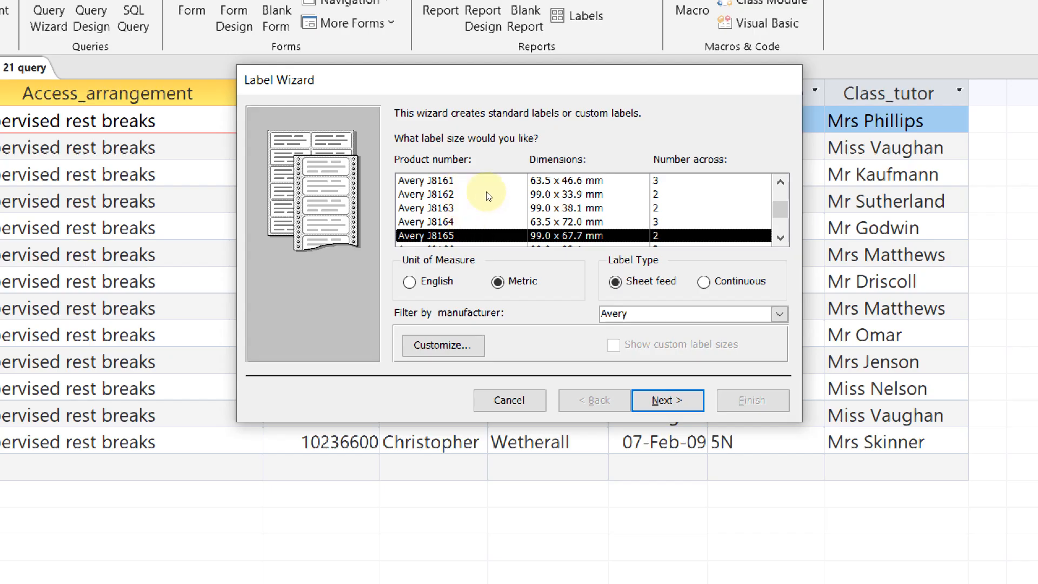
{"action": "scroll", "coordinate": [543, 202], "scroll_direction": "down", "scroll_amount": 1}
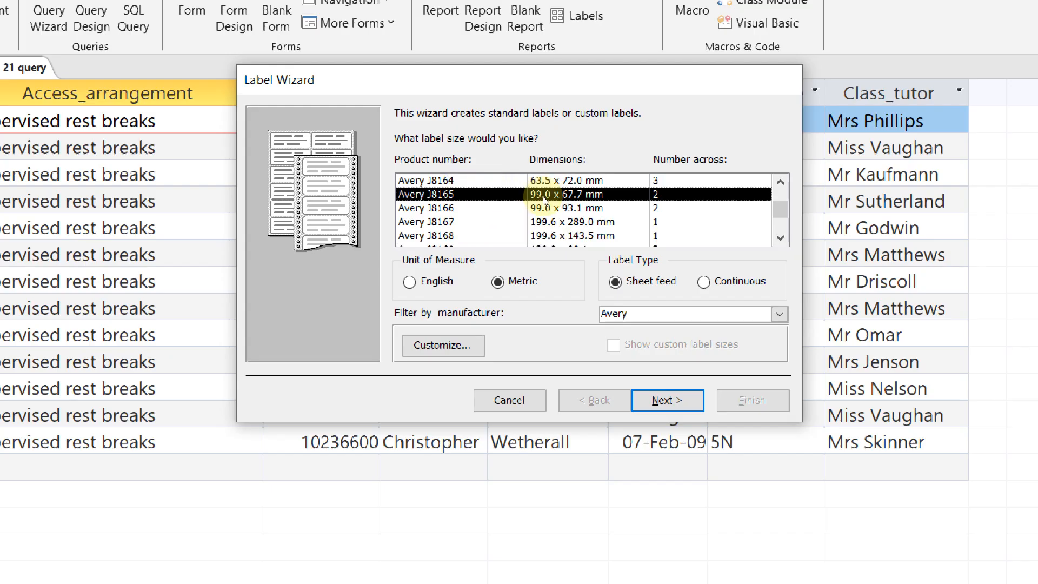
{"action": "scroll", "coordinate": [543, 199], "scroll_direction": "up", "scroll_amount": 1}
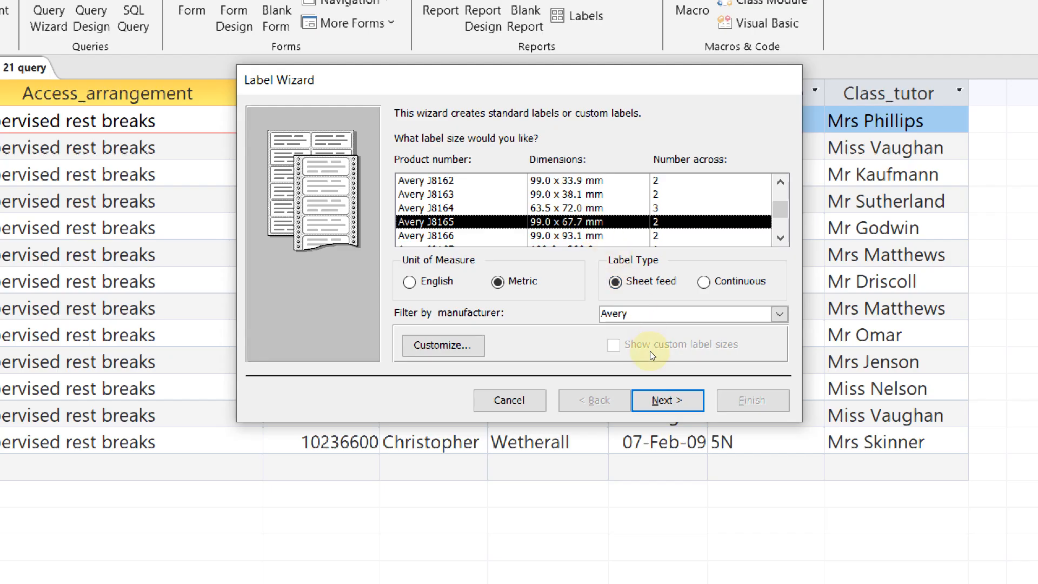
{"action": "key", "text": "Return"}
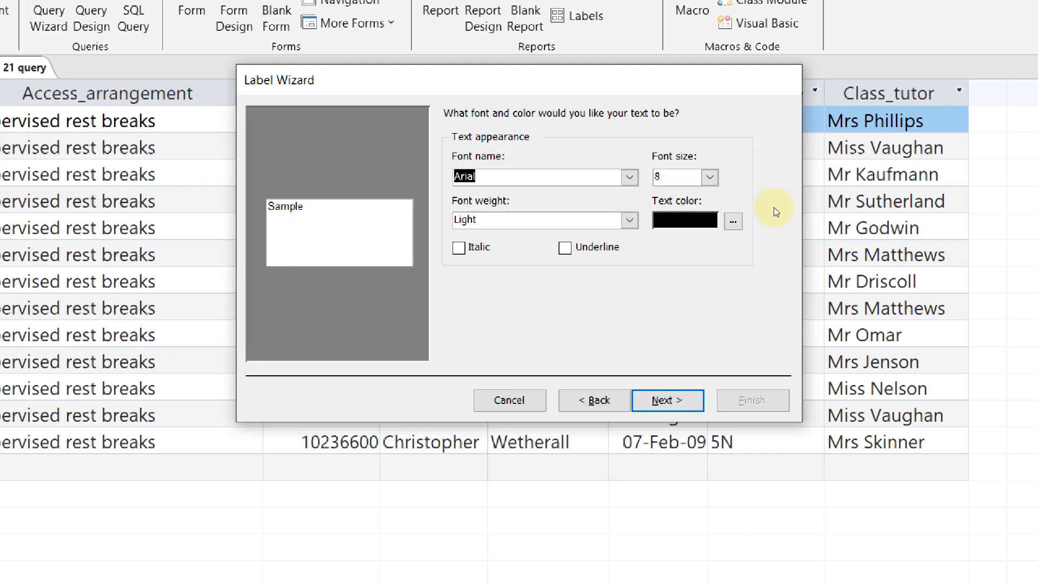
Keep the default Arial 8 font and compare with the sample label in the task document
{"action": "key", "text": "Return"}
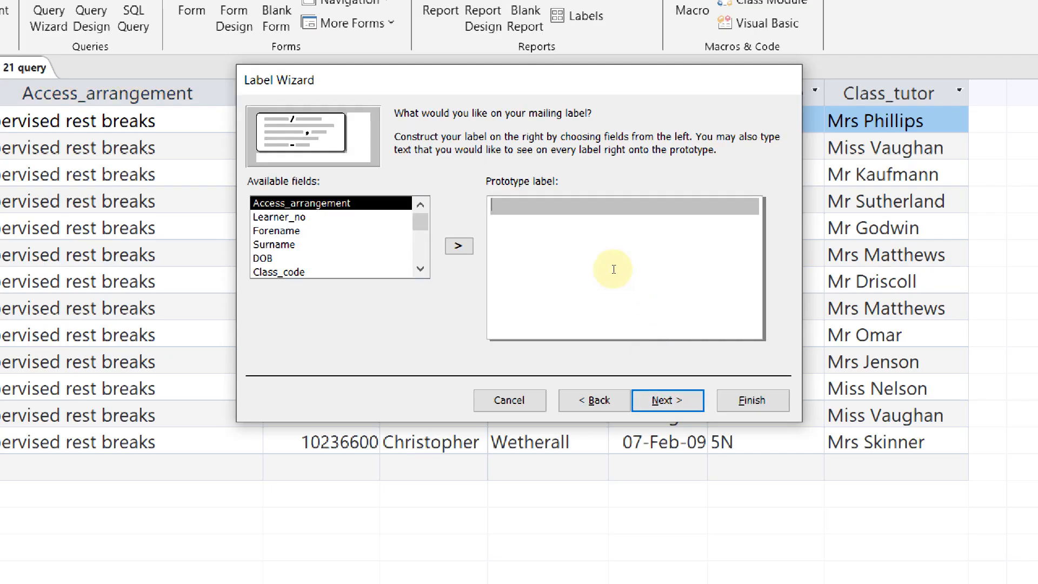
{"action": "key", "text": "alt+Tab"}
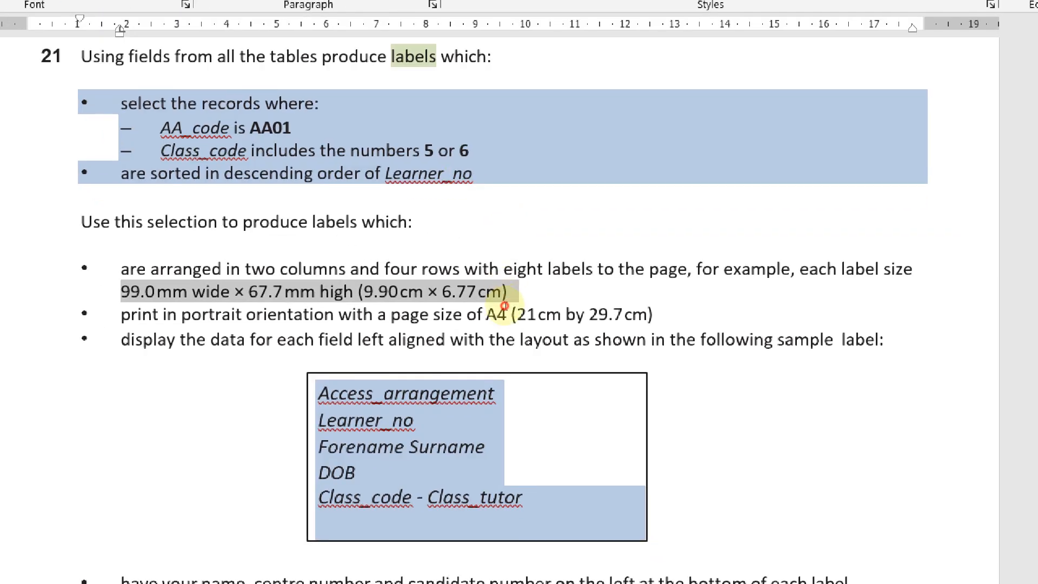
{"action": "key", "text": "alt+Tab"}
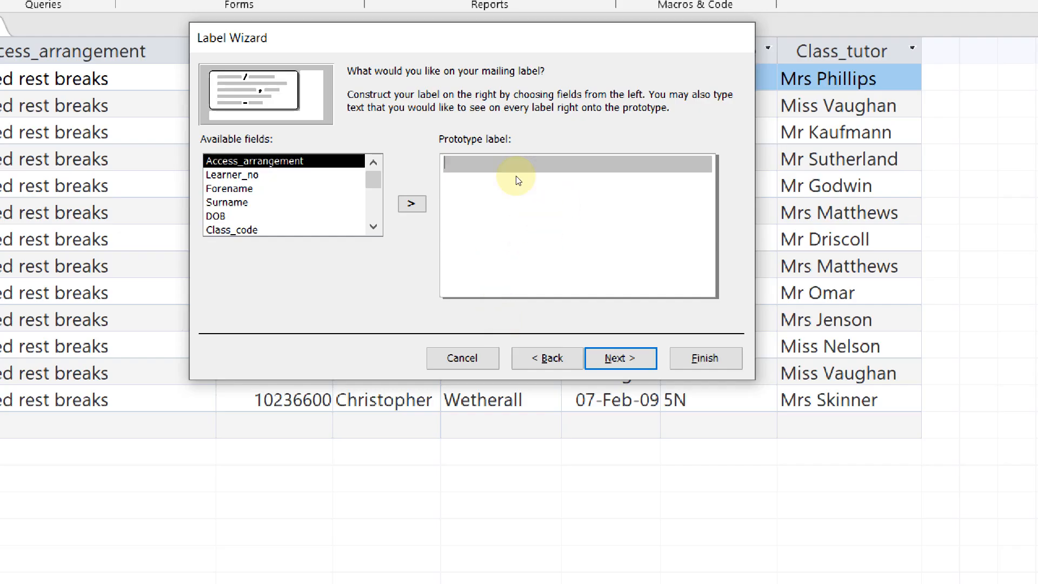
{"action": "key", "text": "alt+Tab"}
{"action": "left_click", "coordinate": [324, 486]}
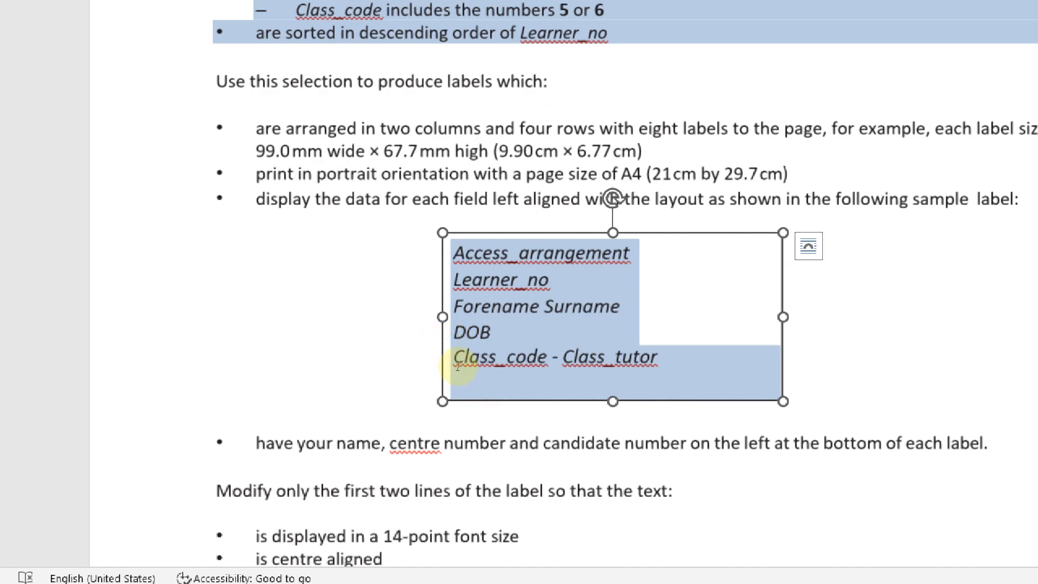
{"action": "key", "text": "alt+Tab"}
{"action": "key", "text": "alt+Tab"}
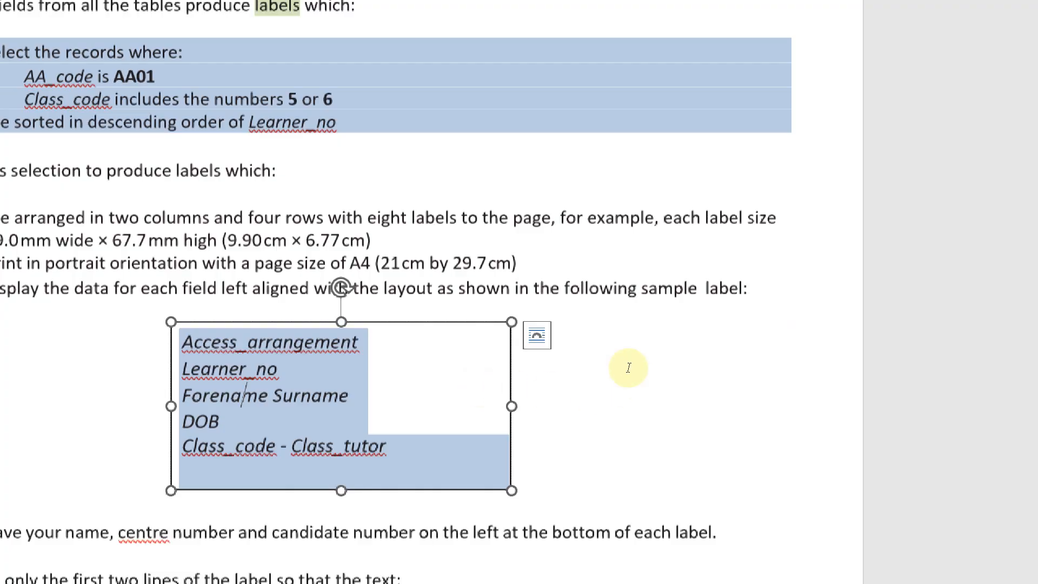
{"action": "key", "text": "alt+Tab"}
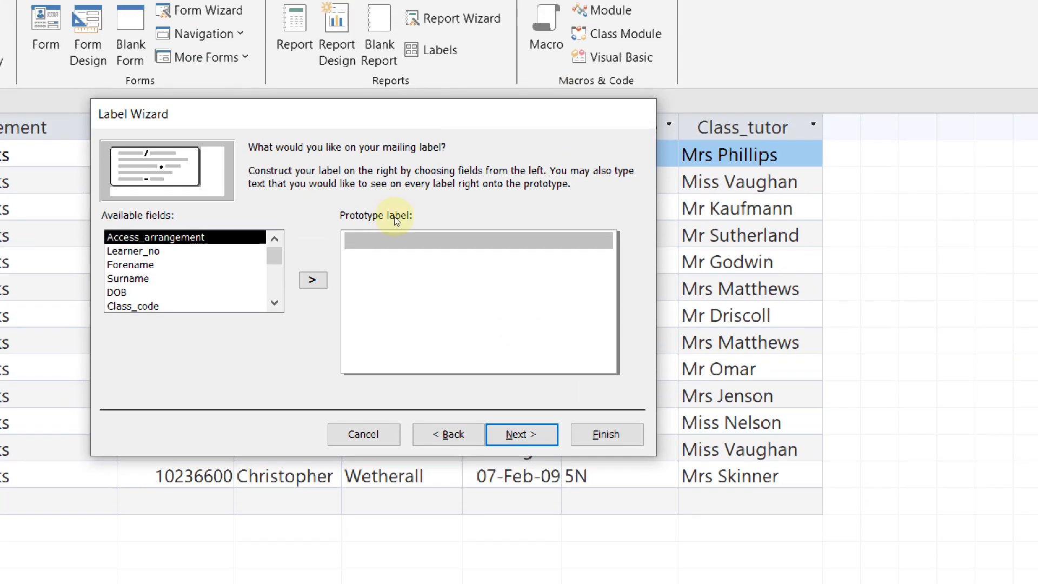
{"action": "key", "text": "alt+Tab"}
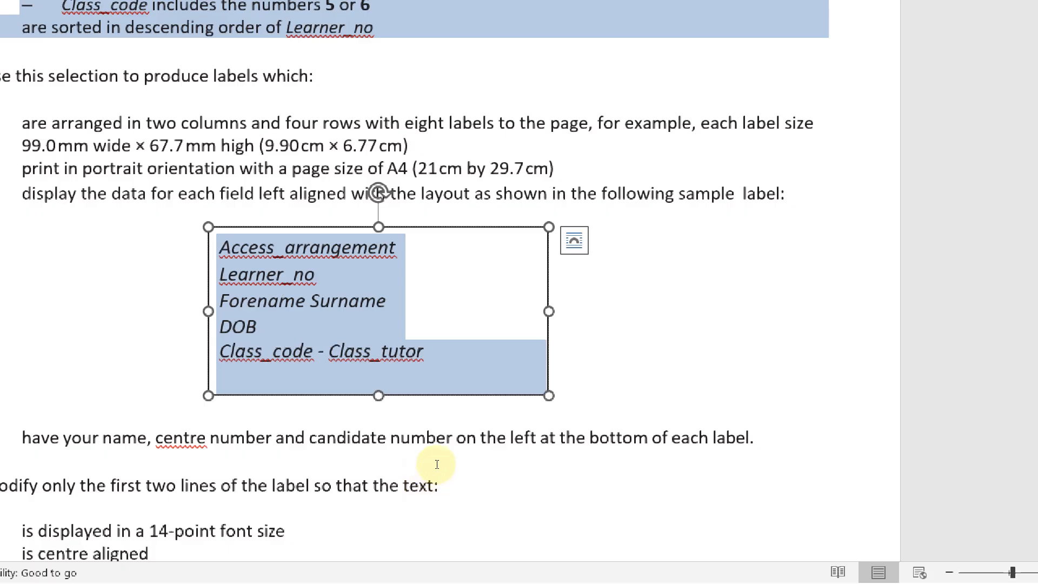
{"action": "key", "text": "alt+Tab"}
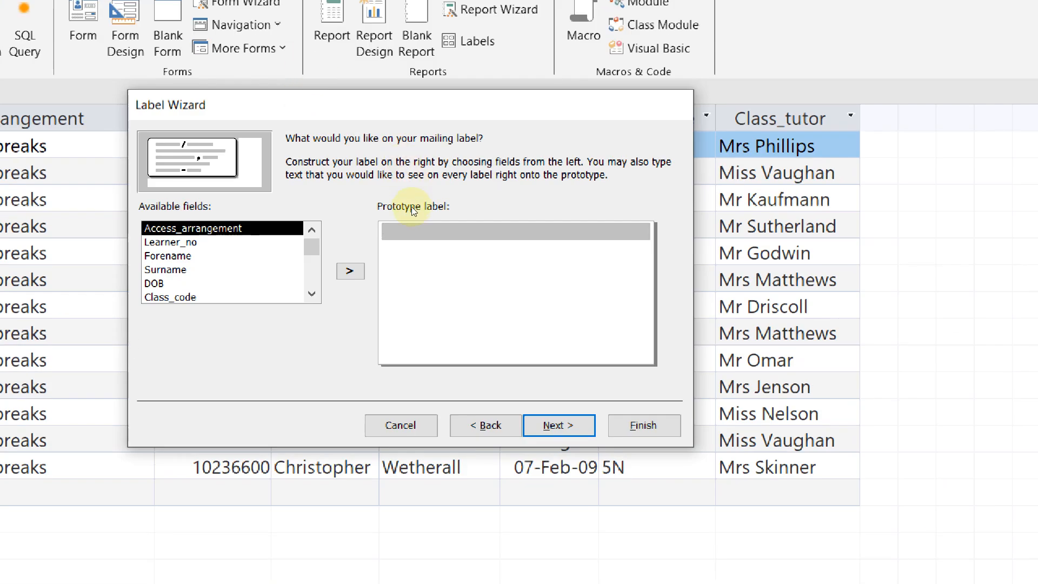
Build the first label lines: {Access_arrangement}, {Learner_no}, and {Forename} {Surname}
{"action": "left_click", "coordinate": [437, 207]}
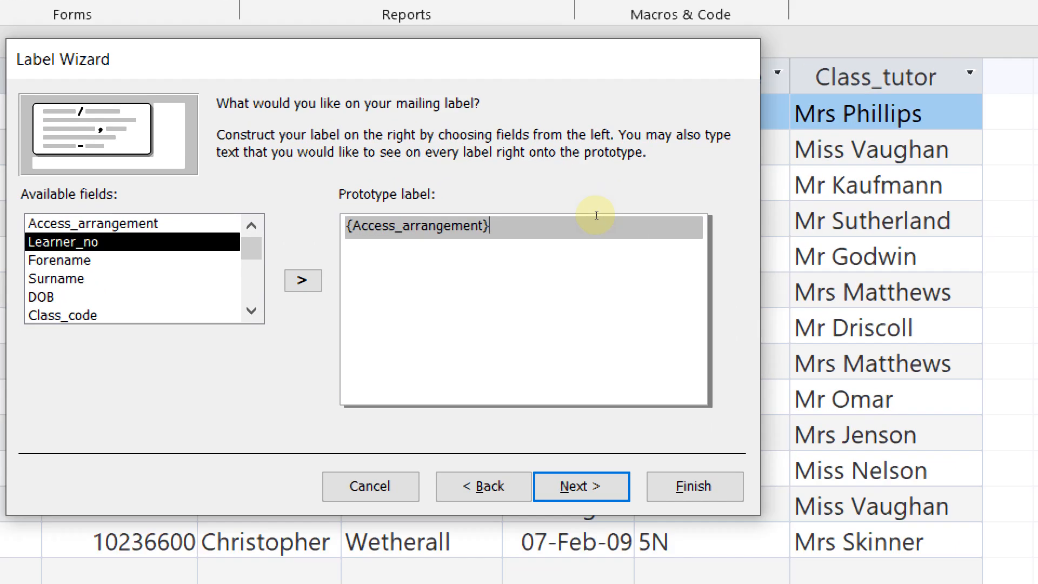
{"action": "key", "text": "Return"}
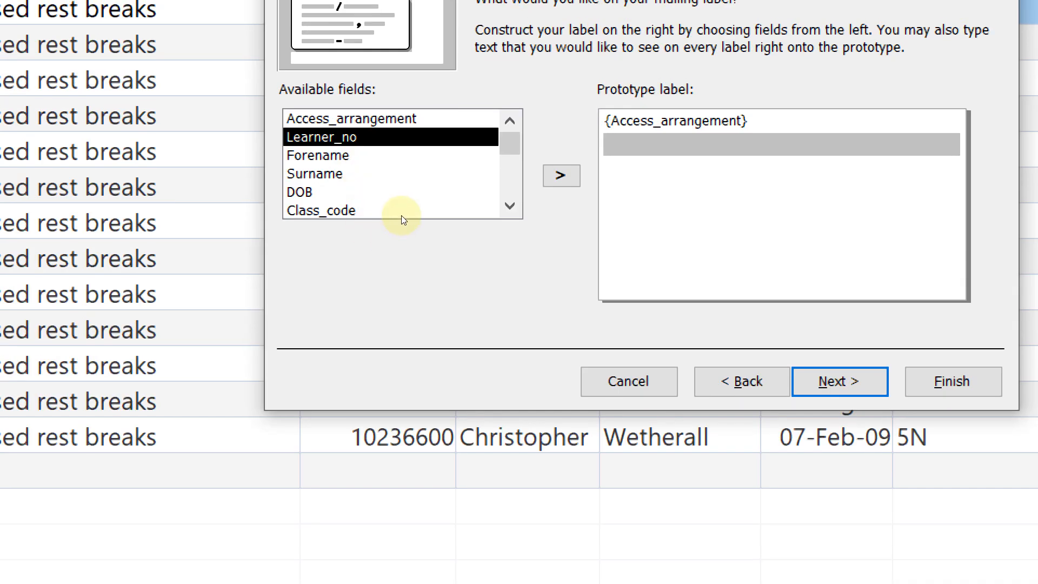
{"action": "double_click", "coordinate": [401, 215]}
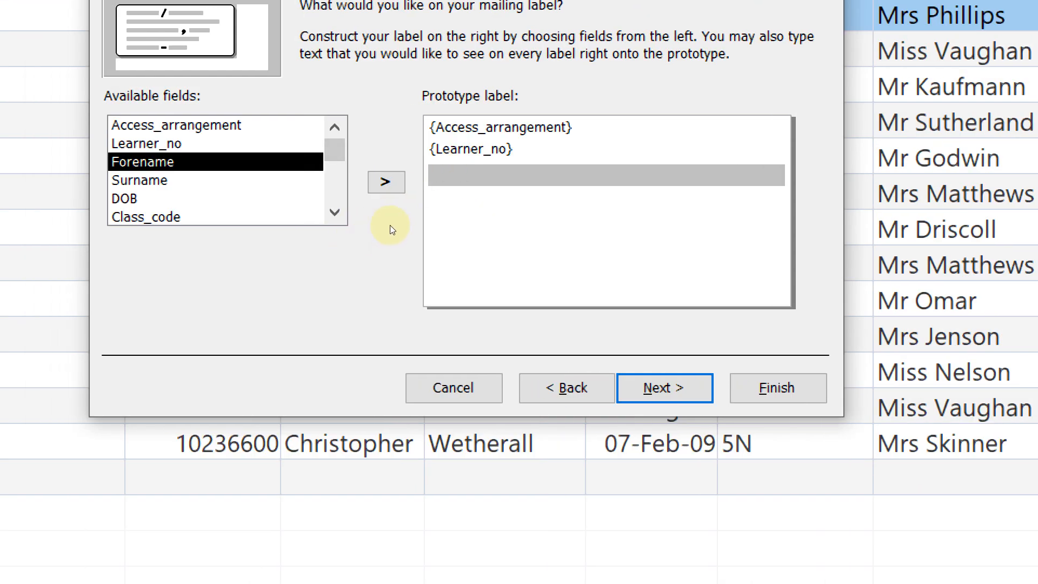
{"action": "left_click", "coordinate": [335, 181]}
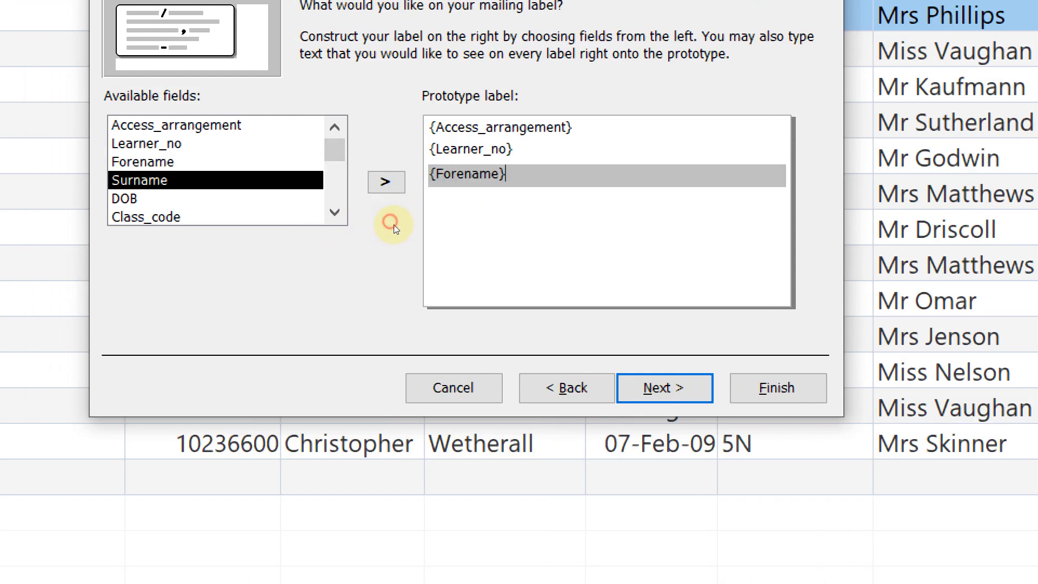
{"action": "left_click", "coordinate": [491, 237]}
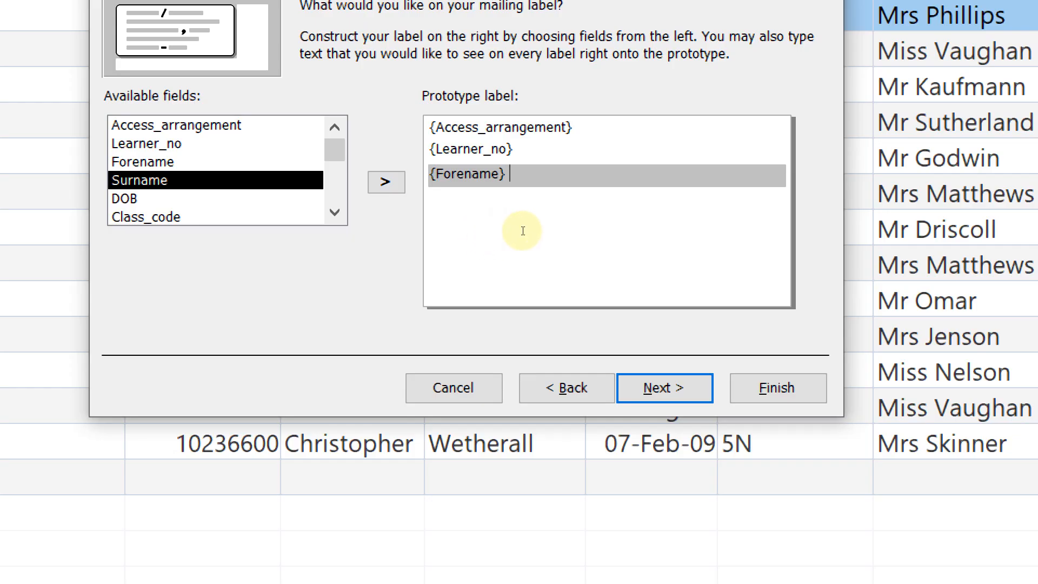
{"action": "left_click", "coordinate": [367, 232]}
Add a DOB line and a {Class_code} - {Class_tutor} line to the prototype label
{"action": "key", "text": "alt+Tab"}
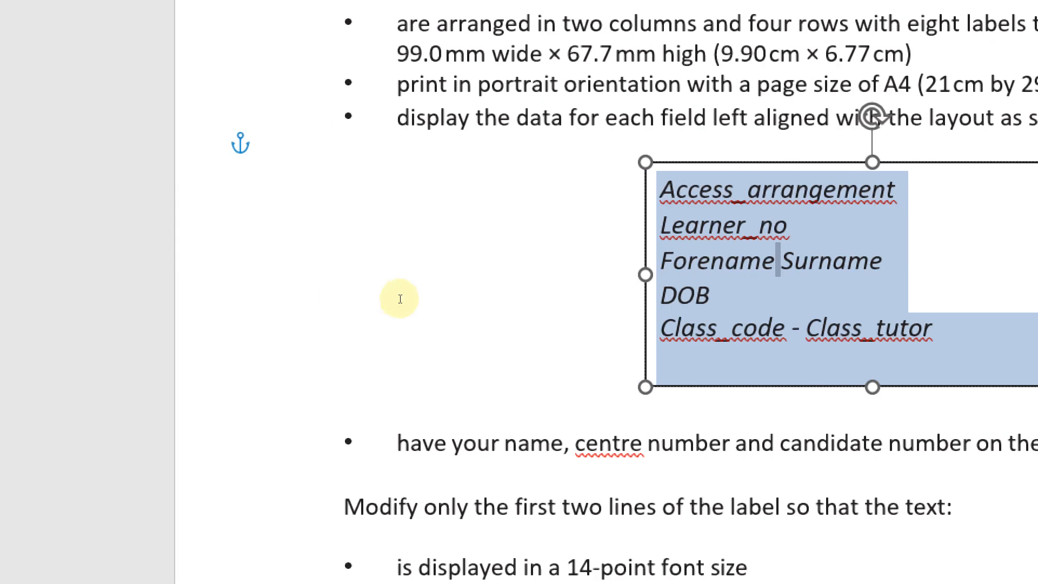
{"action": "key", "text": "alt+Tab"}
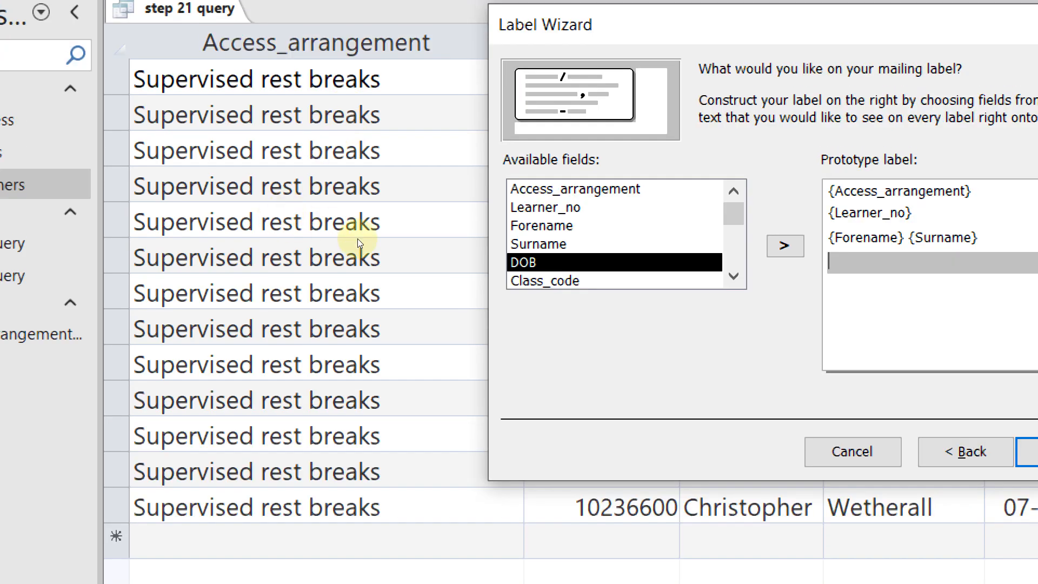
{"action": "double_click", "coordinate": [658, 260]}
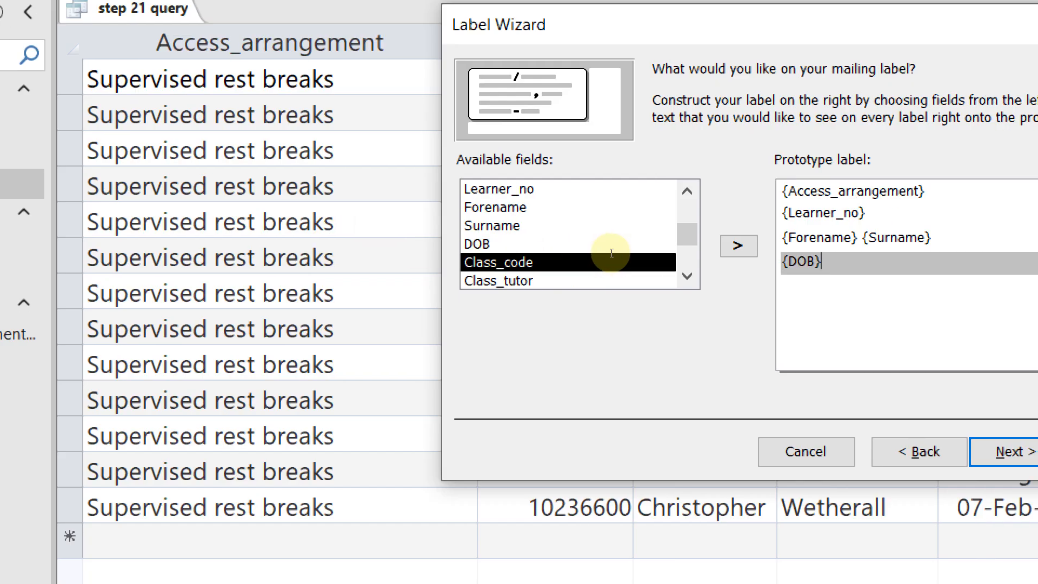
{"action": "key", "text": "Return"}
{"action": "key", "text": "alt+Tab"}
{"action": "key", "text": "alt+Tab"}
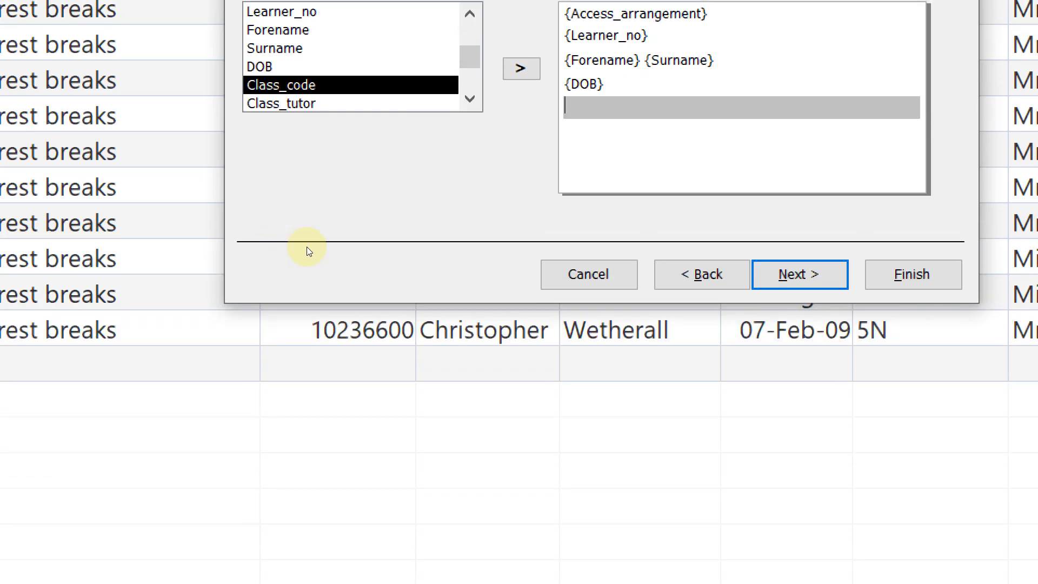
{"action": "double_click", "coordinate": [381, 241]}
{"action": "key", "text": "alt+Tab"}
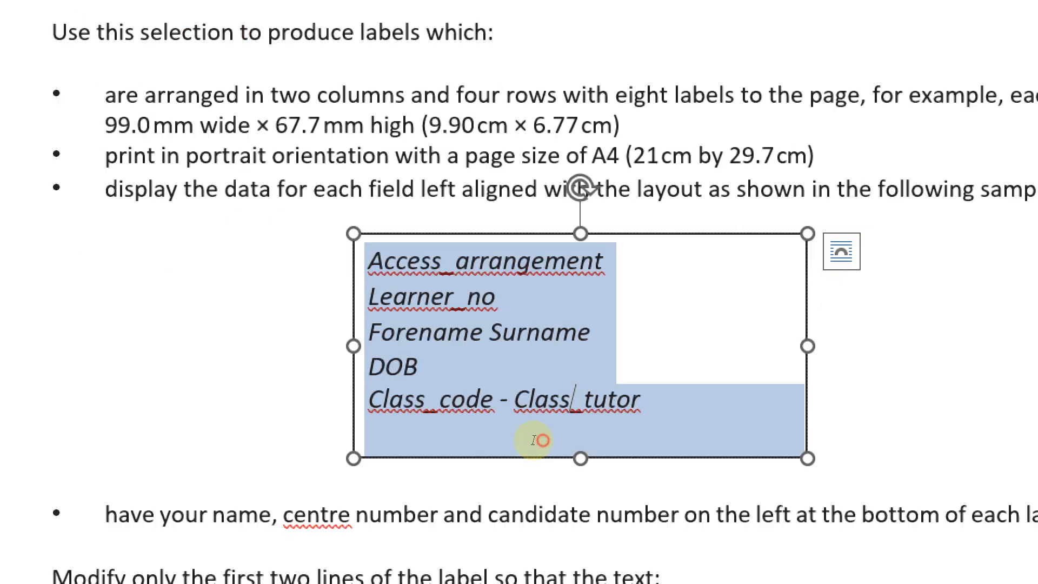
{"action": "key", "text": "alt+Tab"}
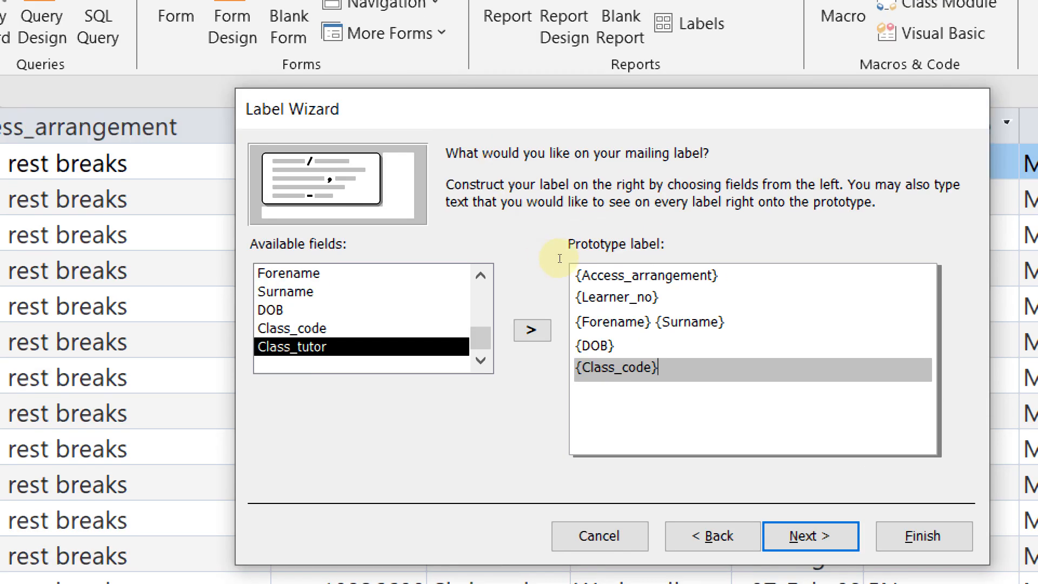
{"action": "type", "text": "-"}
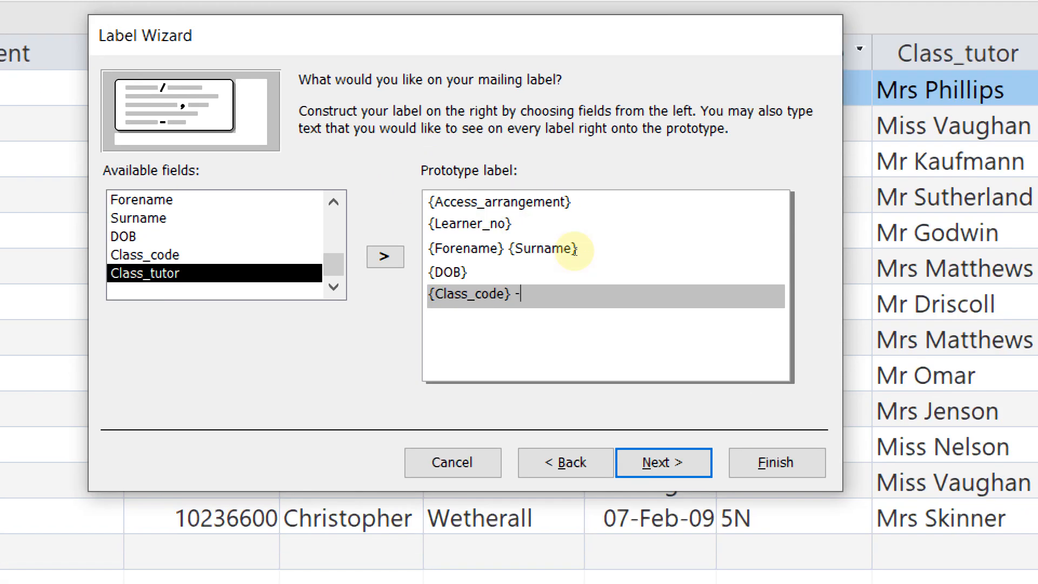
{"action": "left_click", "coordinate": [429, 254]}
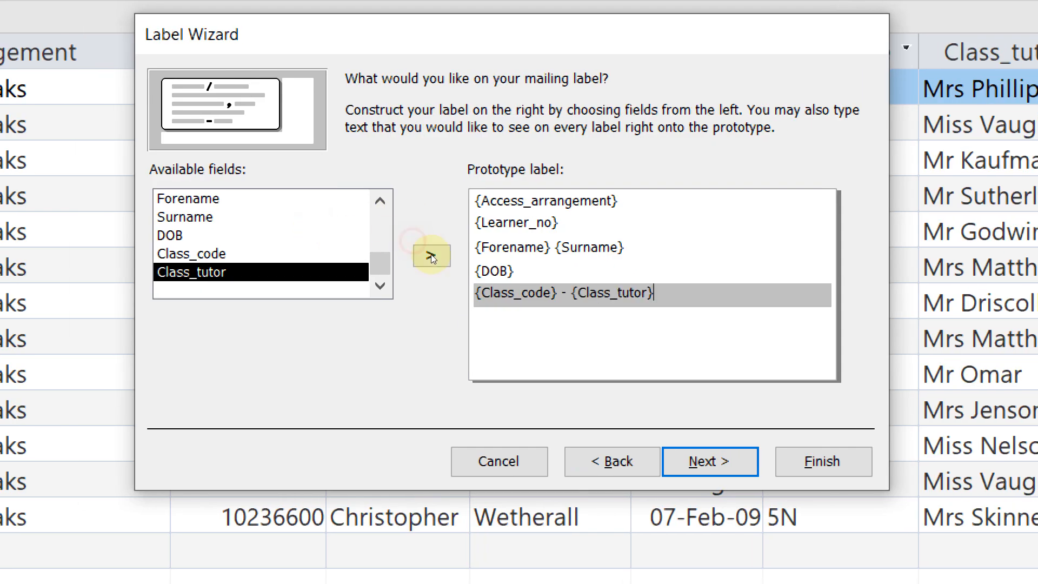
{"action": "left_click_drag", "start_coordinate": [571, 293], "coordinate": [562, 292]}
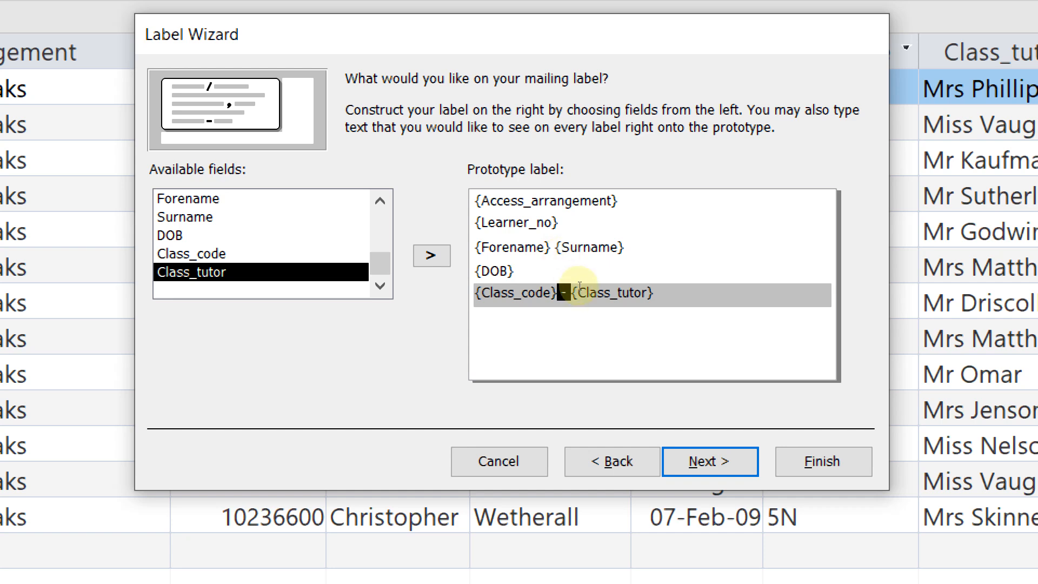
{"action": "key", "text": "End"}
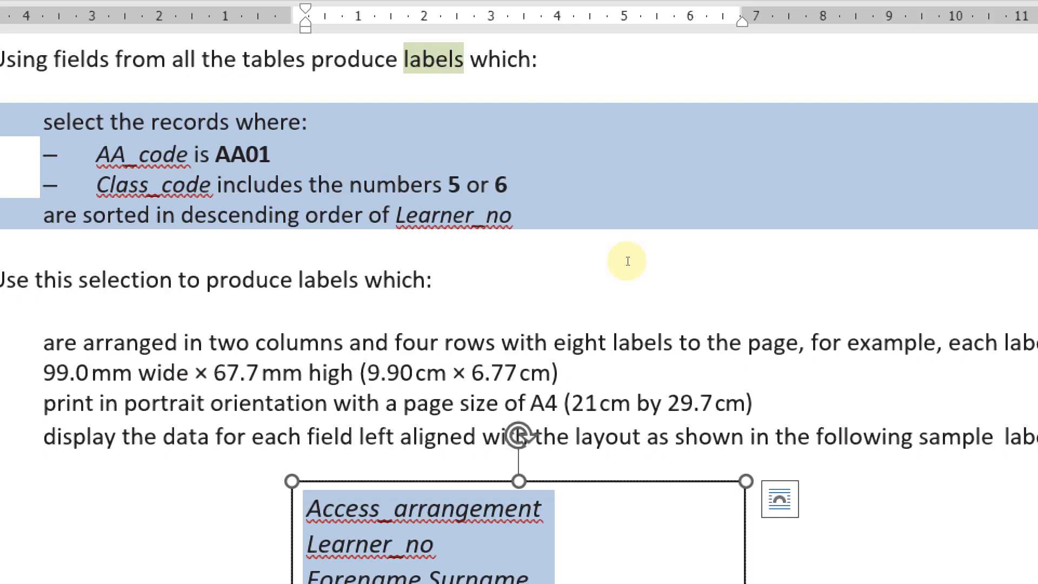
Add a final line with the candidate's name, centre number and candidate number, and continue
{"action": "scroll", "coordinate": [621, 197], "scroll_direction": "down", "scroll_amount": 5}
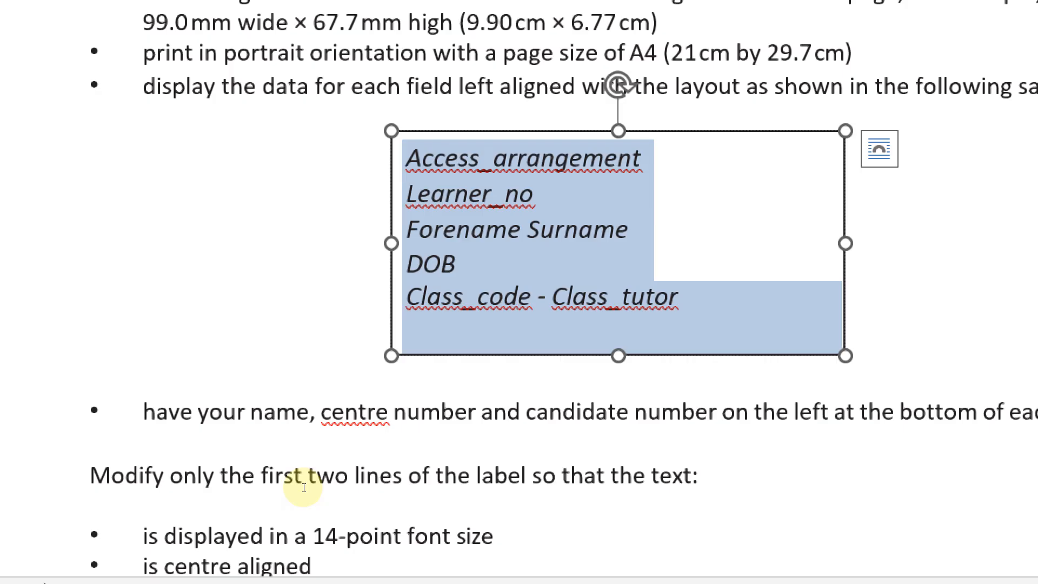
{"action": "left_click_drag", "start_coordinate": [304, 488], "coordinate": [818, 484]}
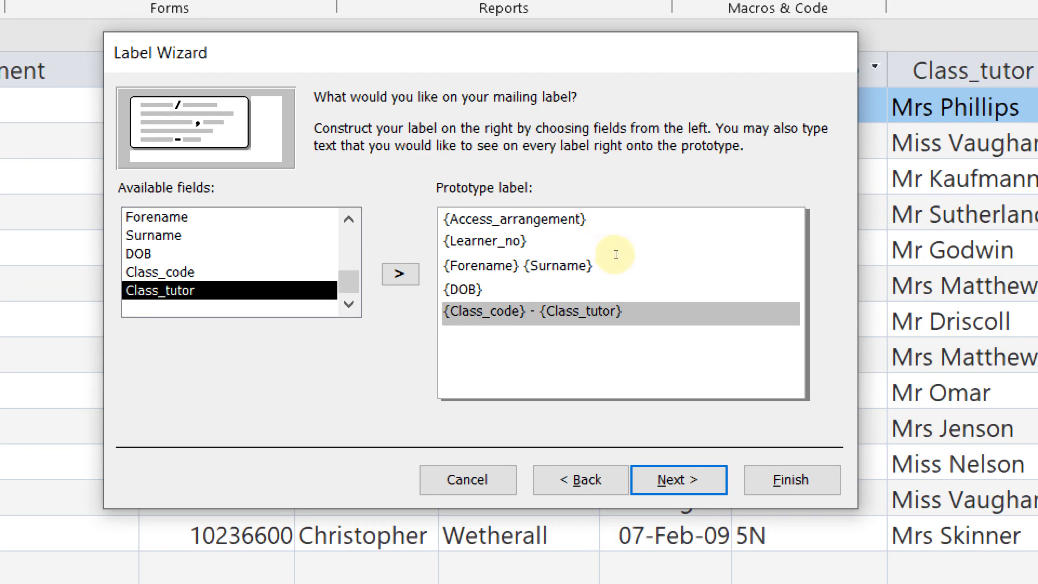
{"action": "key", "text": "Return"}
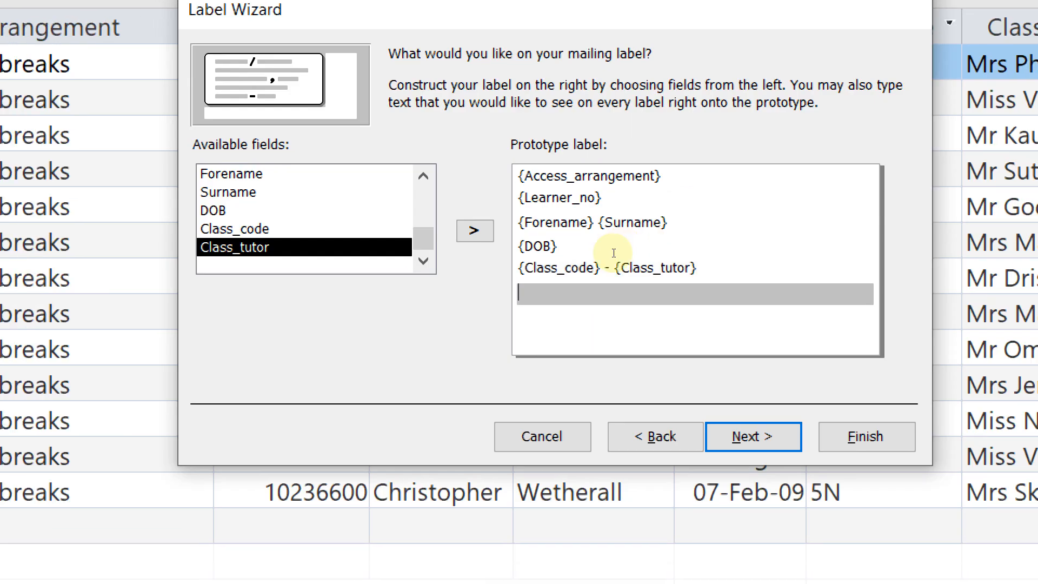
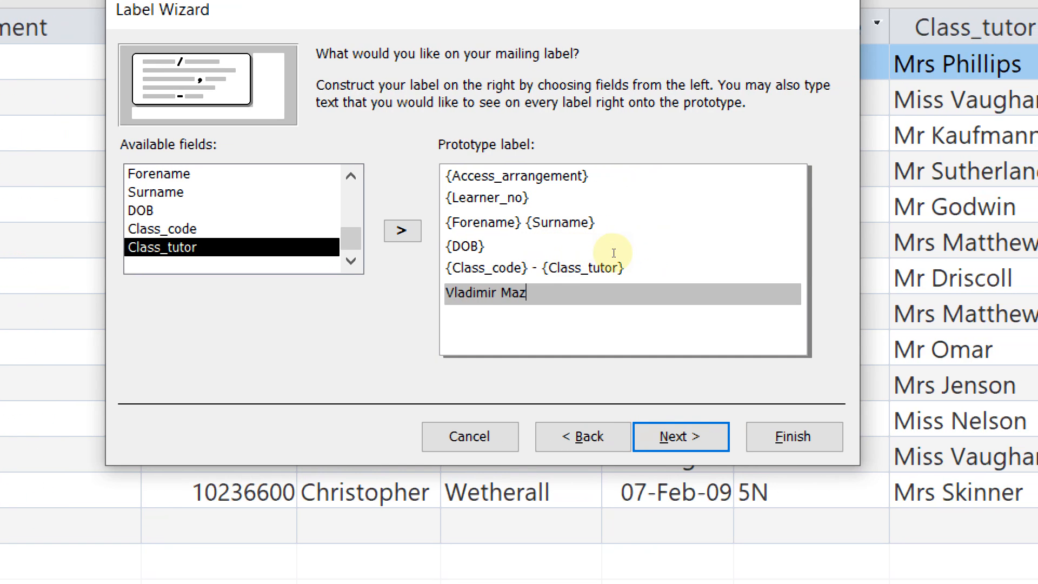
{"action": "type", "text": "AB001 "}
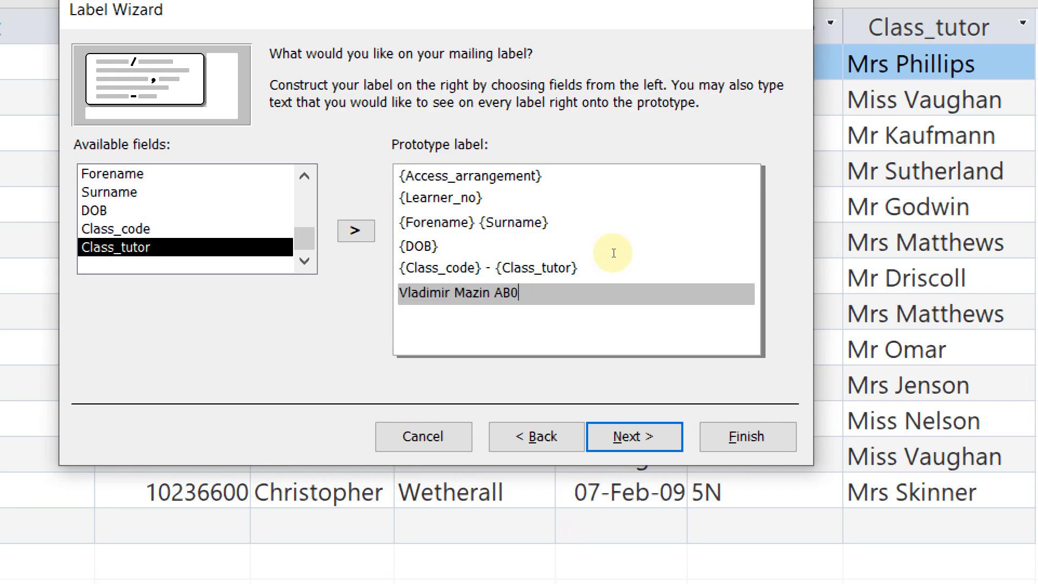
{"action": "type", "text": "9999"}
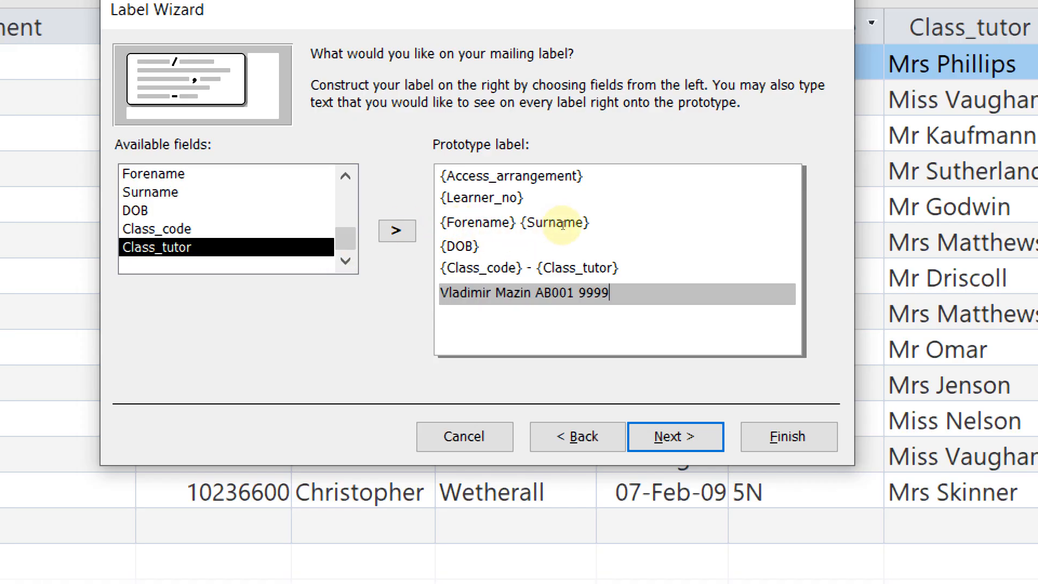
{"action": "left_click", "coordinate": [562, 224]}
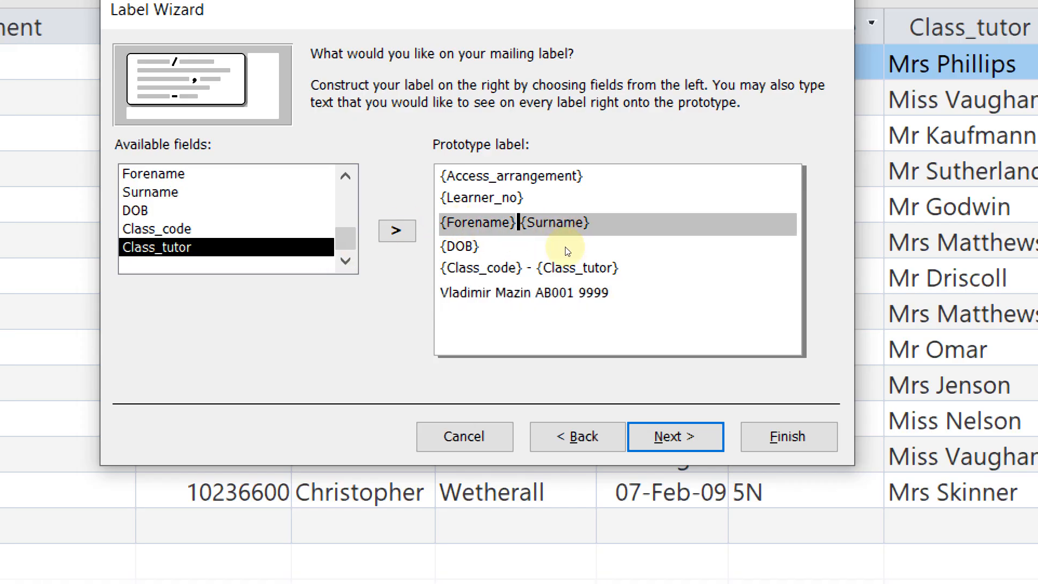
{"action": "left_click", "coordinate": [567, 262]}
{"action": "left_click", "coordinate": [613, 265]}
{"action": "key", "text": "alt+n"}
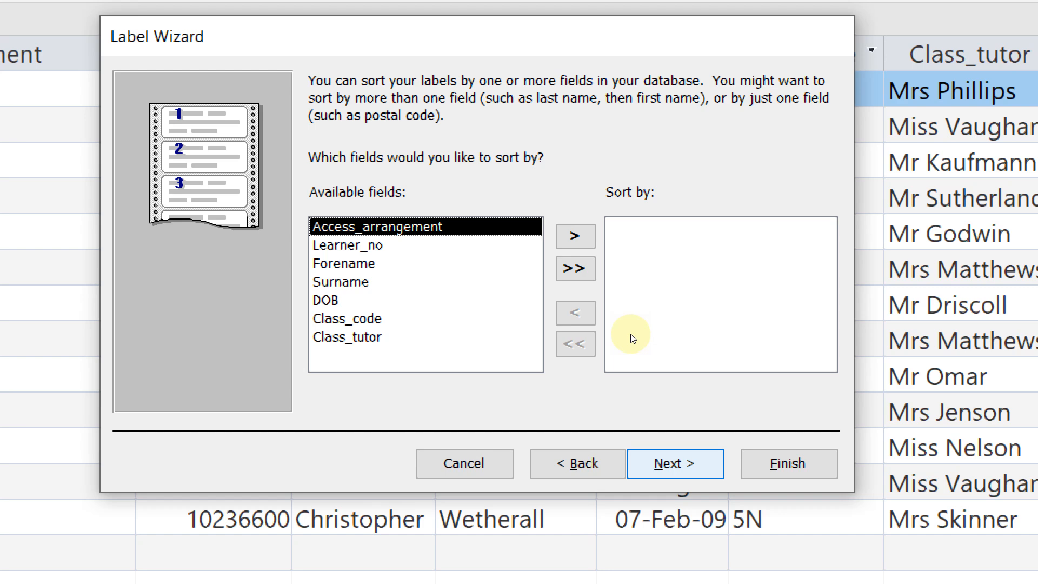
Skip sorting and finish the report as 'Labels step 21 query' to preview the labels
{"action": "left_click", "coordinate": [675, 463]}
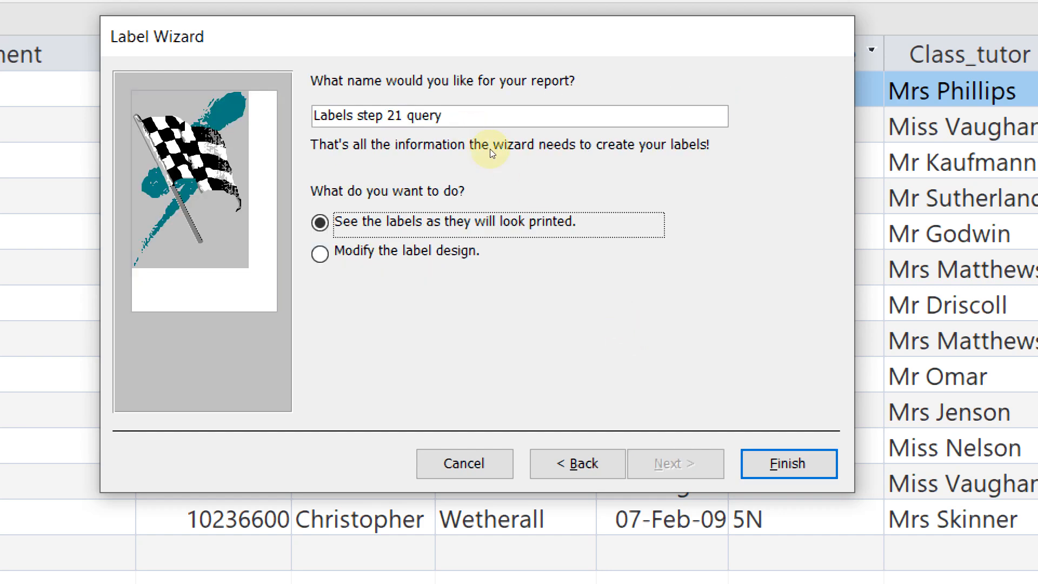
{"action": "left_click", "coordinate": [785, 461]}
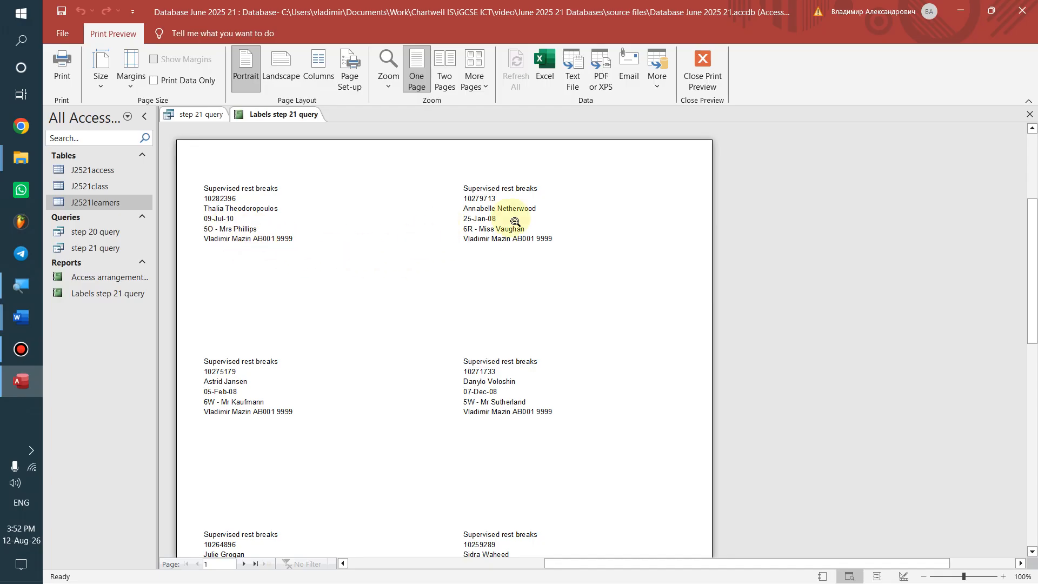
{"action": "scroll", "coordinate": [243, 248], "scroll_direction": "down", "scroll_amount": 10}
{"action": "scroll", "coordinate": [297, 294], "scroll_direction": "up", "scroll_amount": 9}
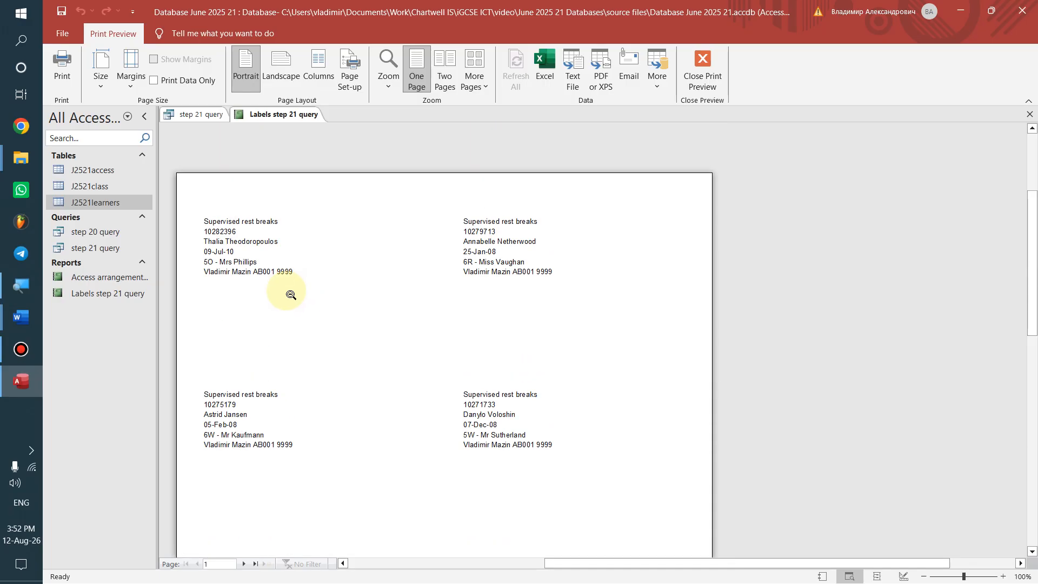
Compare the label preview with the formatting instructions in the Word document
{"action": "key", "text": "alt+Tab"}
{"action": "scroll", "coordinate": [513, 481], "scroll_direction": "down", "scroll_amount": 4}
{"action": "key", "text": "alt+Tab"}
{"action": "key", "text": "alt+Tab"}
{"action": "scroll", "coordinate": [383, 370], "scroll_direction": "down", "scroll_amount": 3}
Reread the Word requirements that the first two label lines be 14-point, centred and bold
{"action": "scroll", "coordinate": [389, 367], "scroll_direction": "up", "scroll_amount": 1}
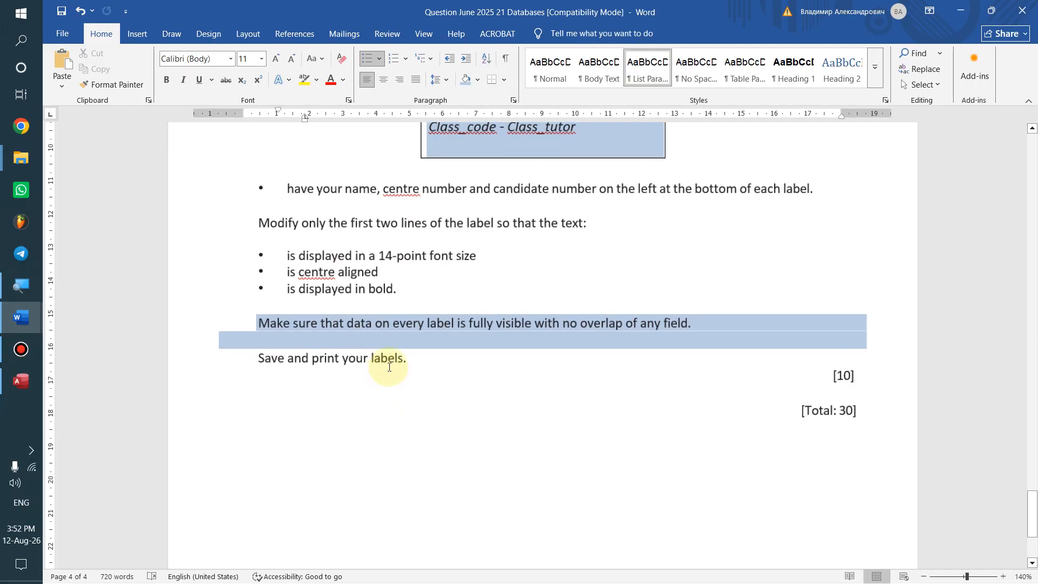
{"action": "scroll", "coordinate": [389, 367], "scroll_direction": "up", "scroll_amount": 7}
{"action": "left_click_drag", "start_coordinate": [157, 218], "coordinate": [648, 227]}
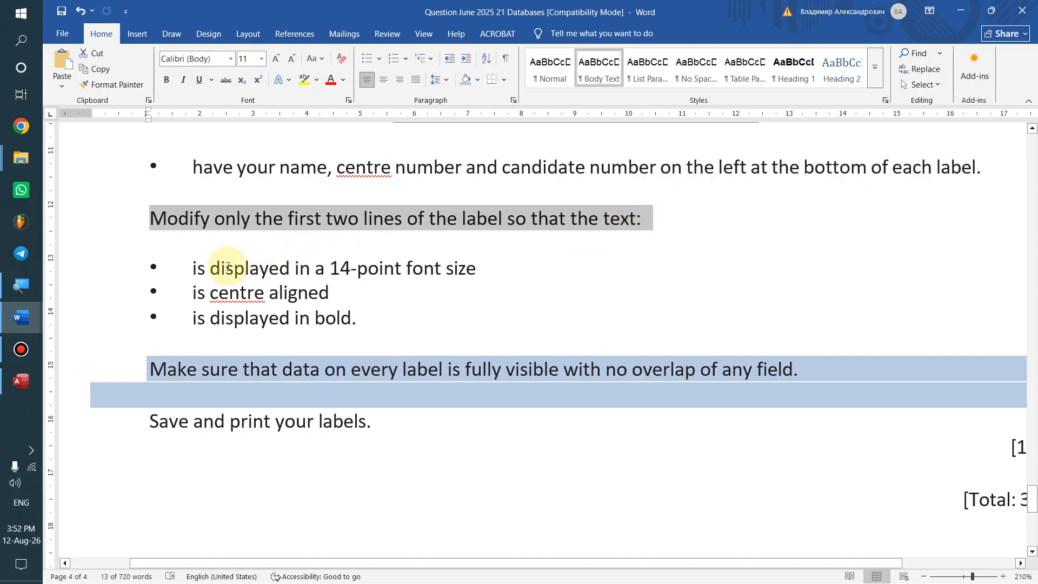
{"action": "left_click_drag", "start_coordinate": [196, 267], "coordinate": [458, 268]}
{"action": "left_click", "coordinate": [458, 267]}
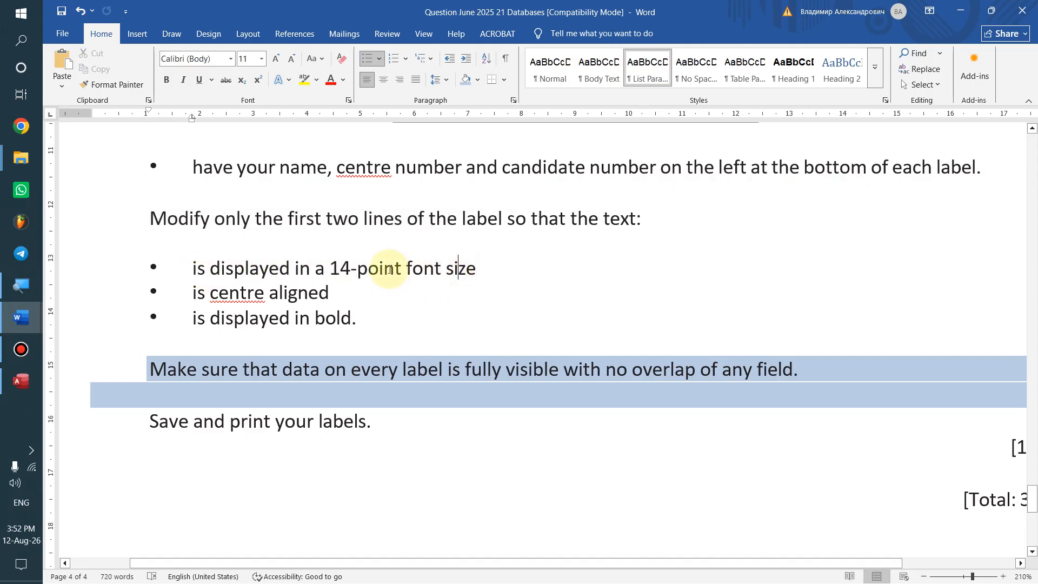
{"action": "left_click_drag", "start_coordinate": [194, 318], "coordinate": [378, 320]}
{"action": "left_click", "coordinate": [377, 319]}
{"action": "left_click_drag", "start_coordinate": [333, 268], "coordinate": [405, 269]}
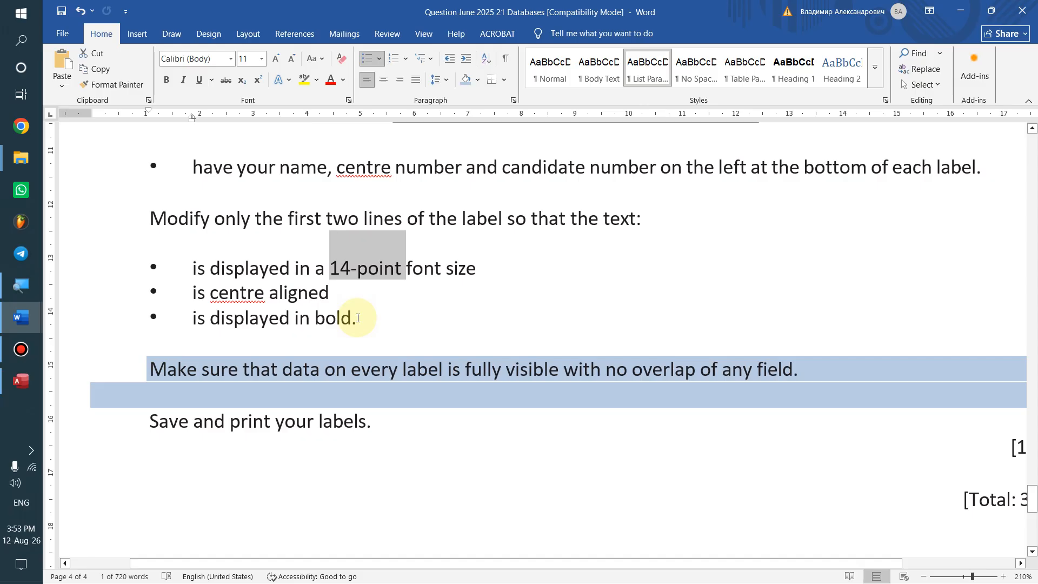
{"action": "left_click", "coordinate": [365, 369]}
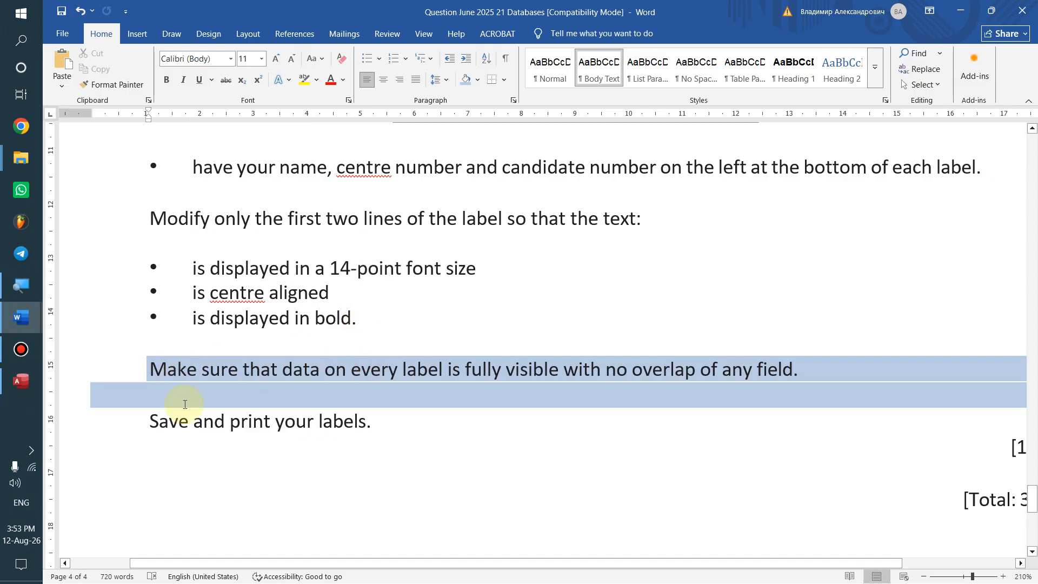
{"action": "key", "text": "alt+Tab"}
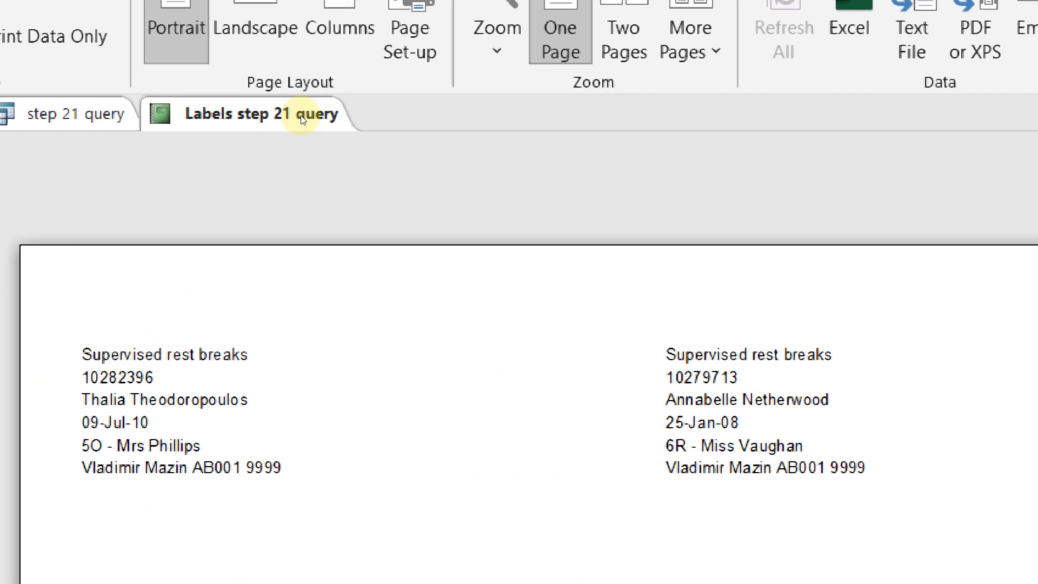
Open the label report in Design view and adjust its width and Detail section height
{"action": "right_click", "coordinate": [301, 117]}
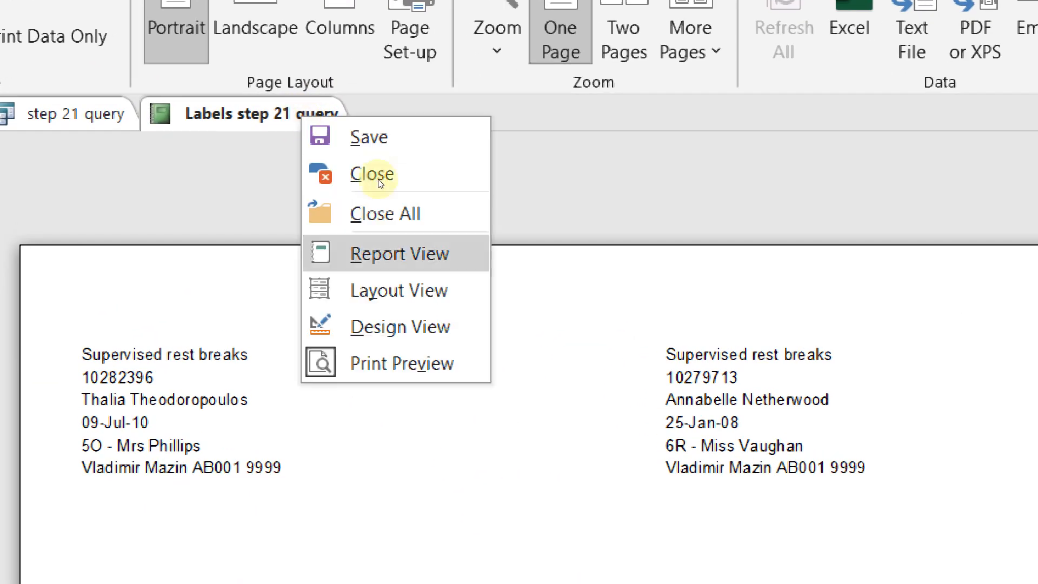
{"action": "left_click", "coordinate": [400, 327]}
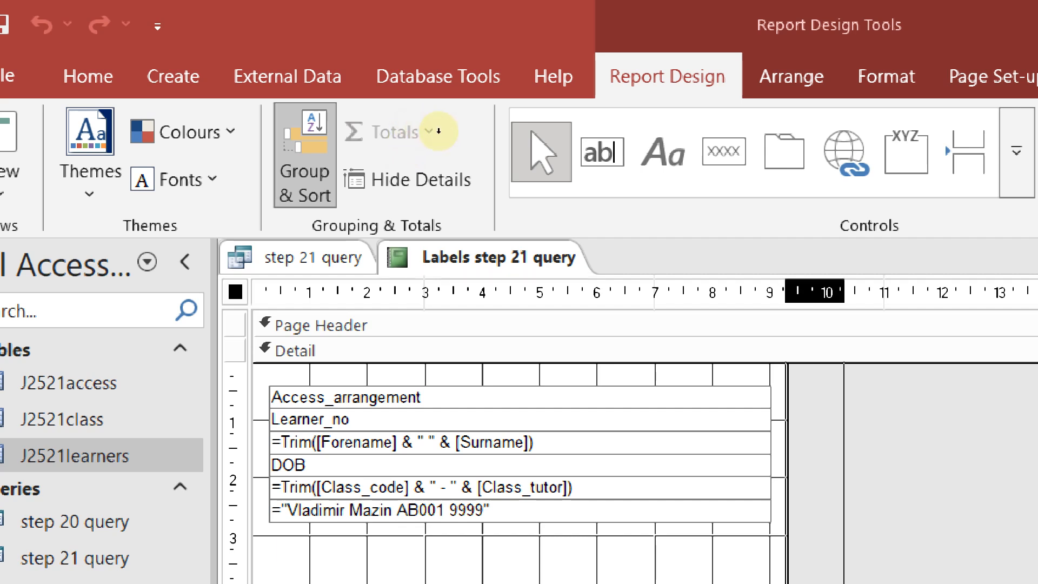
{"action": "mouse_move", "coordinate": [409, 177]}
{"action": "left_mouse_down"}
{"action": "mouse_move", "coordinate": [398, 179]}
{"action": "mouse_move", "coordinate": [406, 179]}
{"action": "left_mouse_up"}
{"action": "scroll", "coordinate": [201, 132], "scroll_direction": "down", "scroll_amount": 5}
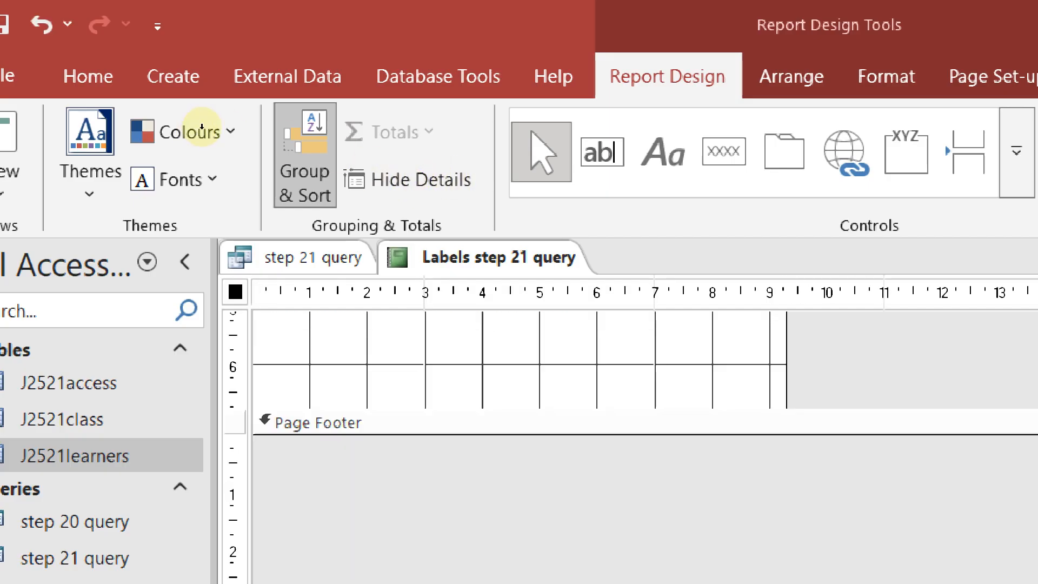
{"action": "mouse_move", "coordinate": [166, 182]}
{"action": "left_mouse_down"}
{"action": "mouse_move", "coordinate": [165, 156]}
{"action": "mouse_move", "coordinate": [171, 183]}
{"action": "left_mouse_up"}
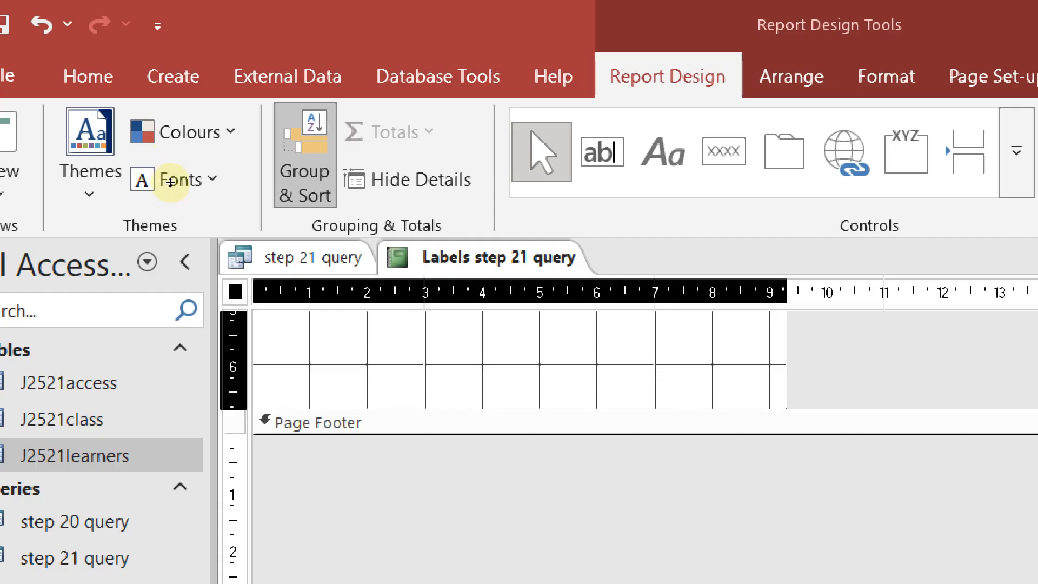
{"action": "left_click_drag", "start_coordinate": [171, 183], "coordinate": [226, 173]}
{"action": "scroll", "coordinate": [222, 176], "scroll_direction": "up", "scroll_amount": 5}
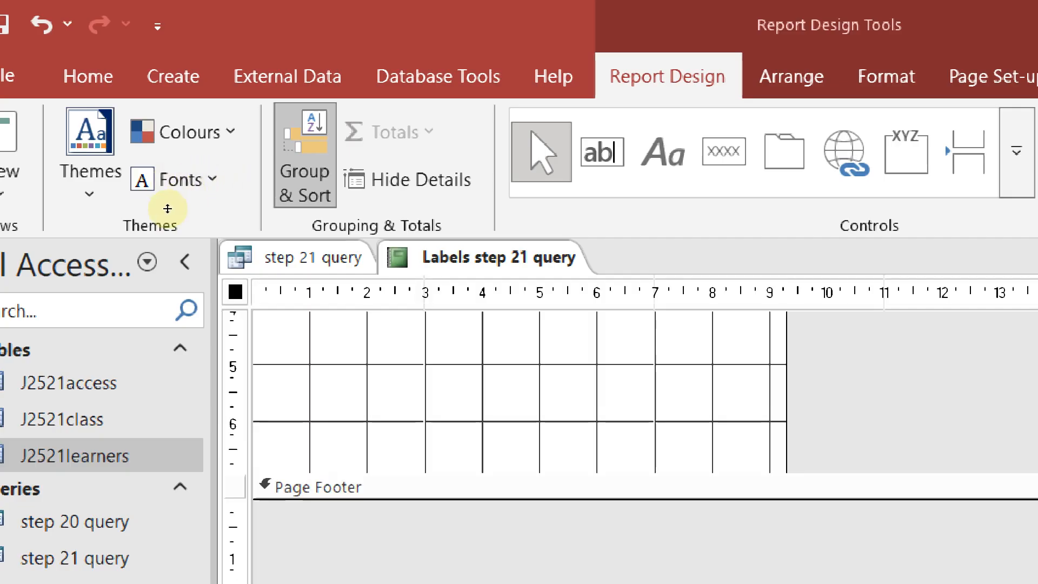
{"action": "scroll", "coordinate": [197, 171], "scroll_direction": "down", "scroll_amount": 5}
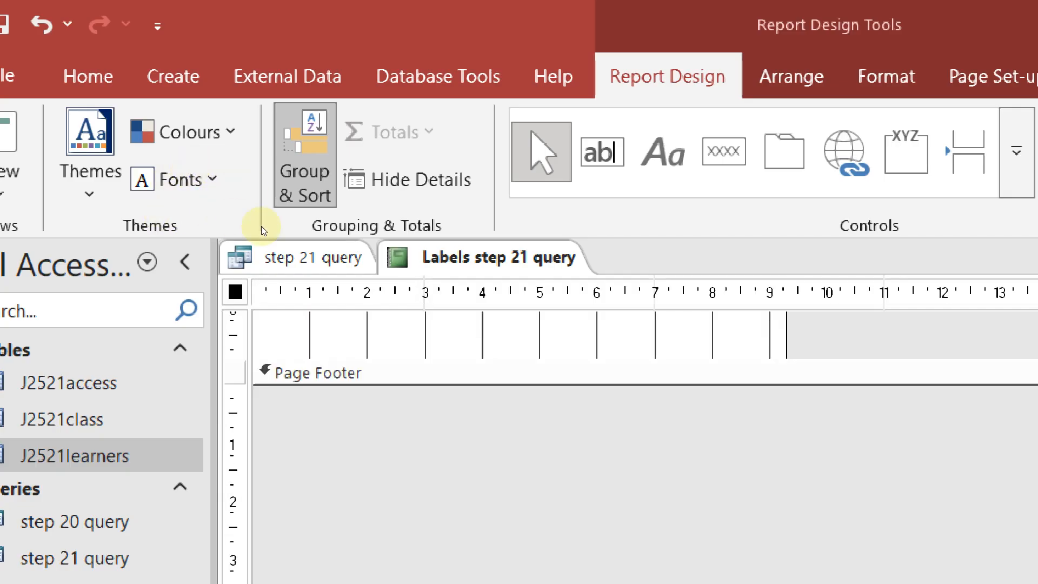
Switch the label report back to Print Preview
{"action": "right_click", "coordinate": [517, 247]}
{"action": "right_click", "coordinate": [530, 257]}
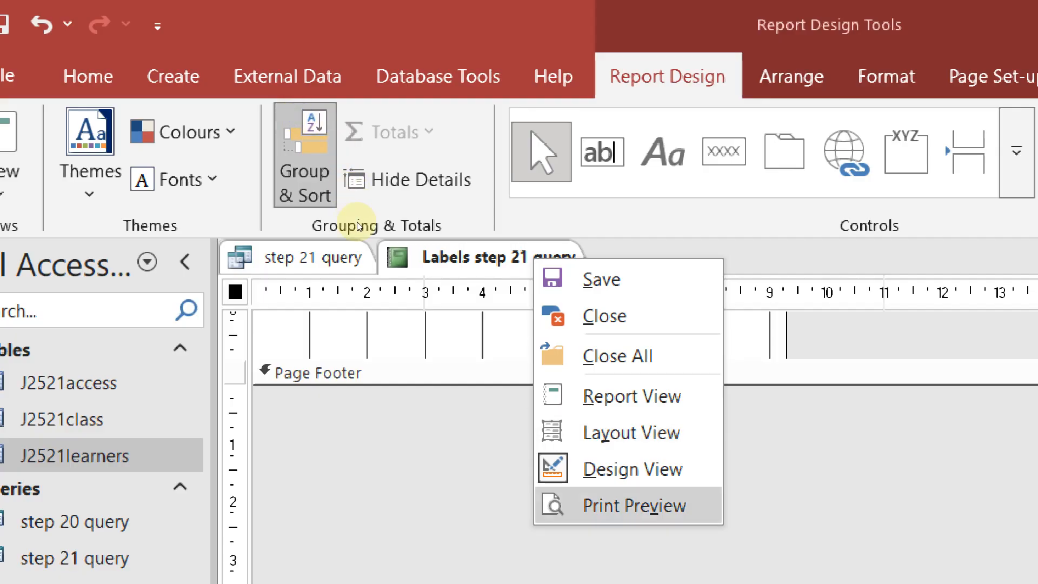
{"action": "left_click", "coordinate": [626, 503]}
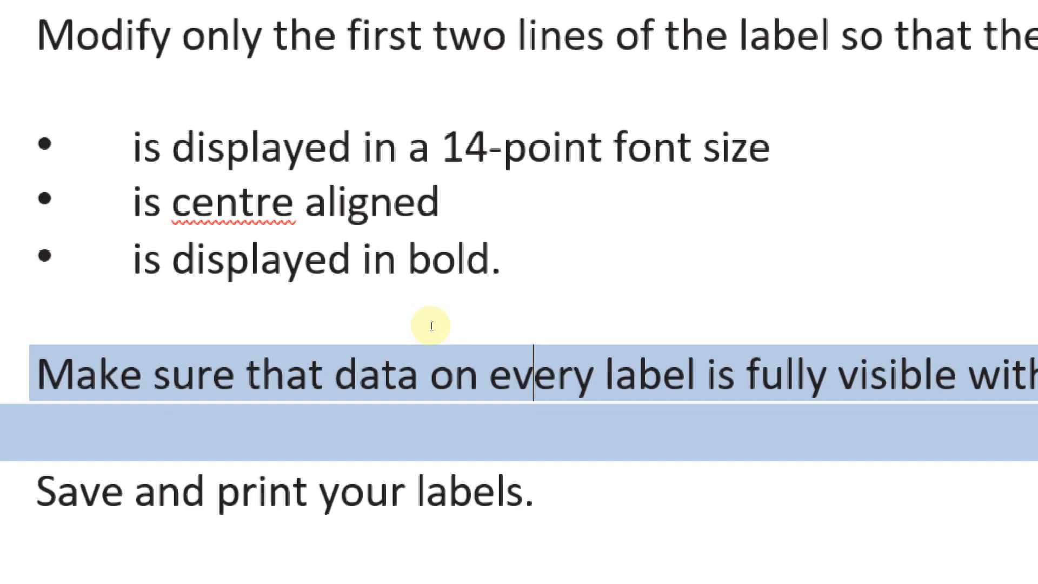
Check the Word instruction about eight labels per page and return to the Access preview
{"action": "scroll", "coordinate": [431, 325], "scroll_direction": "up", "scroll_amount": 10}
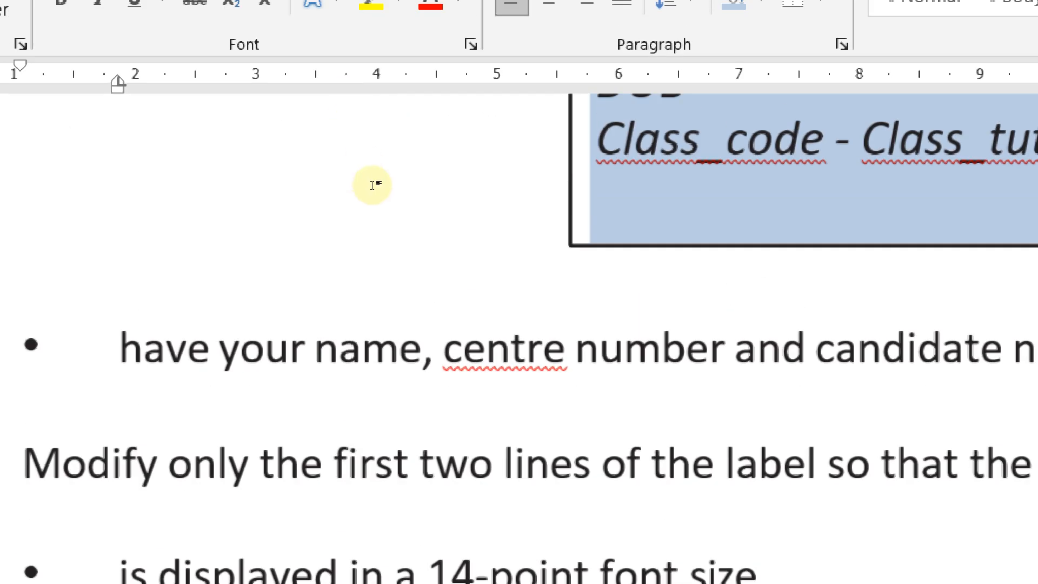
{"action": "scroll", "coordinate": [383, 206], "scroll_direction": "up", "scroll_amount": 5}
{"action": "scroll", "coordinate": [382, 216], "scroll_direction": "down", "scroll_amount": 5}
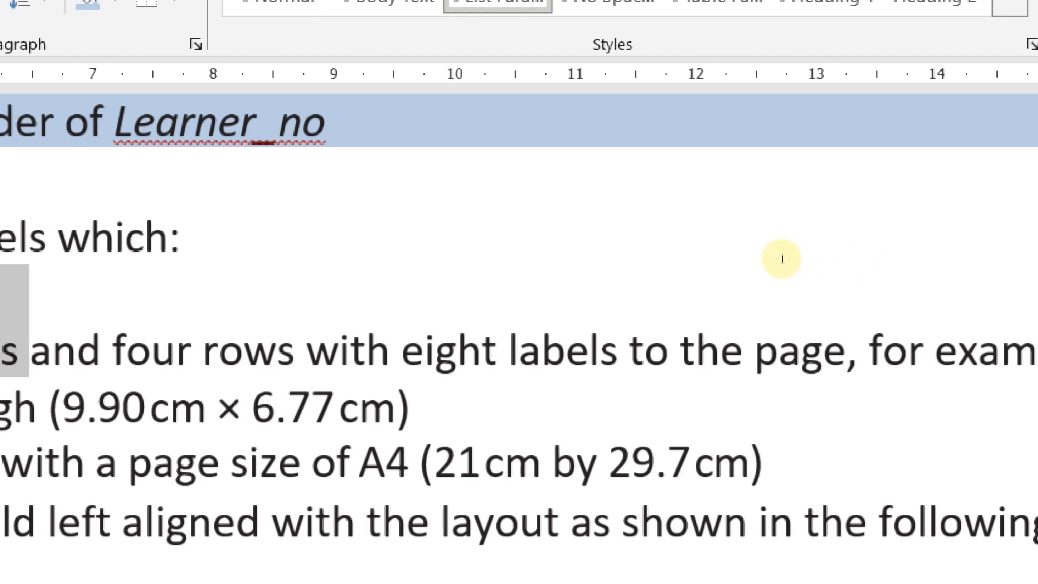
{"action": "left_click_drag", "start_coordinate": [732, 232], "coordinate": [424, 238]}
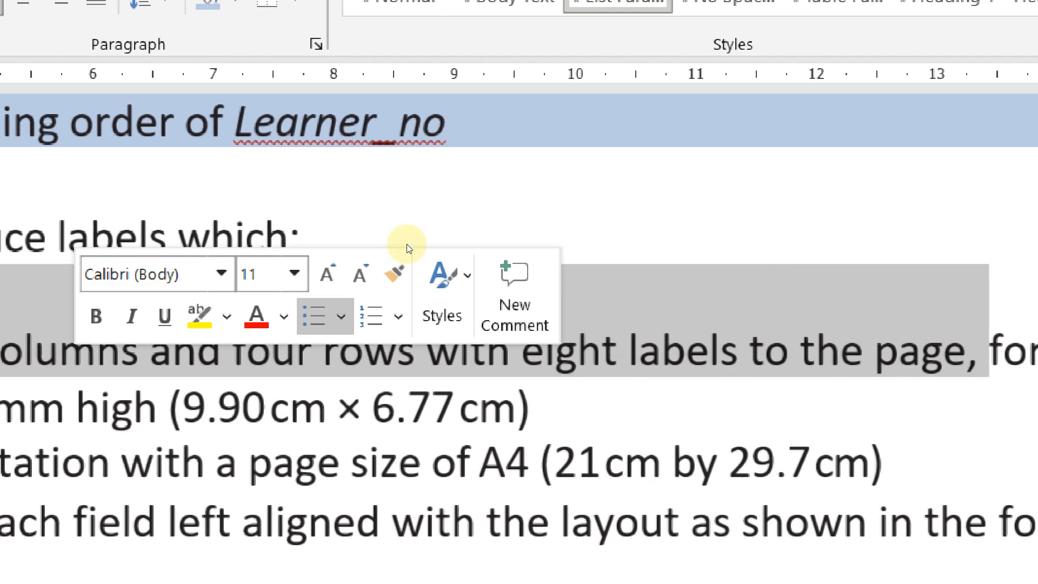
{"action": "key", "text": "alt+Tab"}
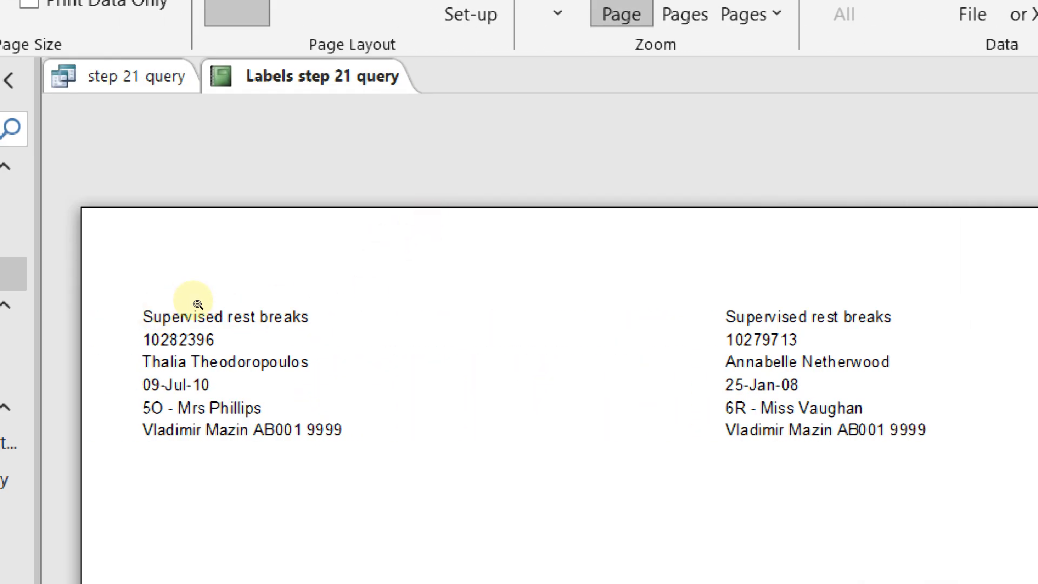
In Design view, shorten the label report's Detail section
{"action": "right_click", "coordinate": [285, 81]}
{"action": "key", "text": "Down"}
{"action": "key", "text": "Down"}
{"action": "key", "text": "Down"}
{"action": "key", "text": "Down"}
{"action": "key", "text": "Down"}
{"action": "key", "text": "Return"}
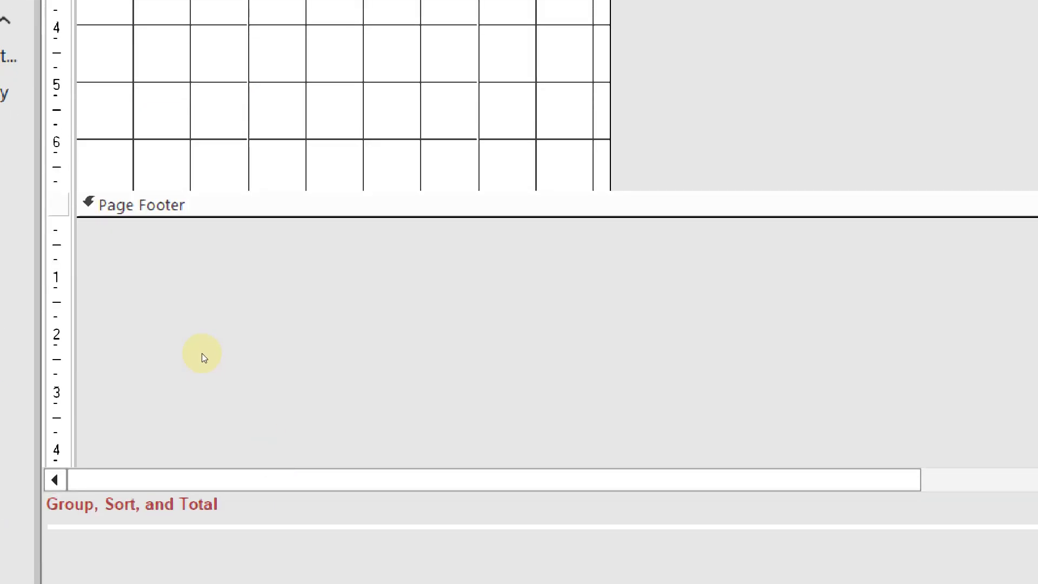
{"action": "left_click", "coordinate": [179, 337]}
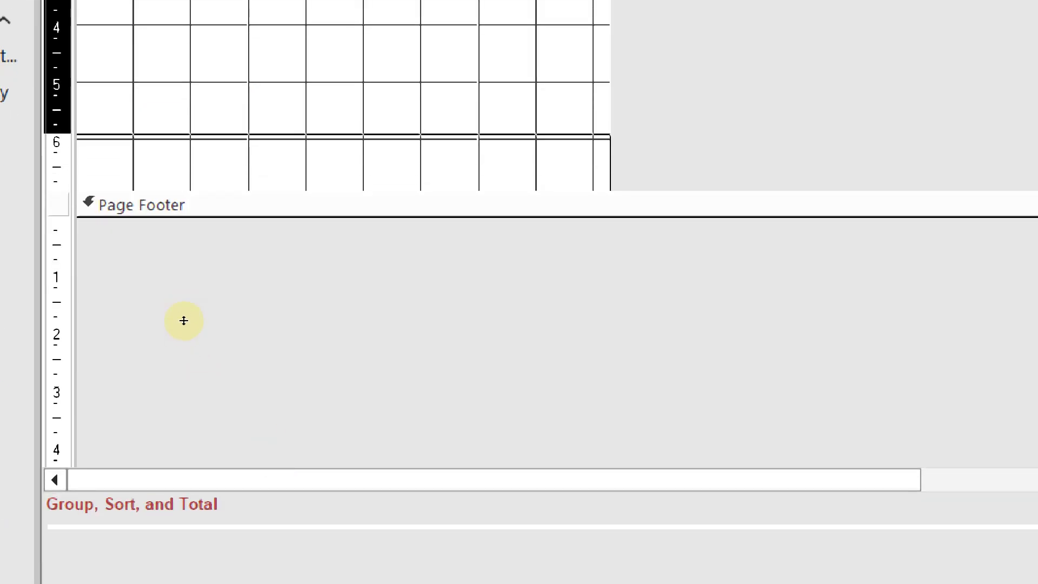
{"action": "left_click", "coordinate": [192, 335]}
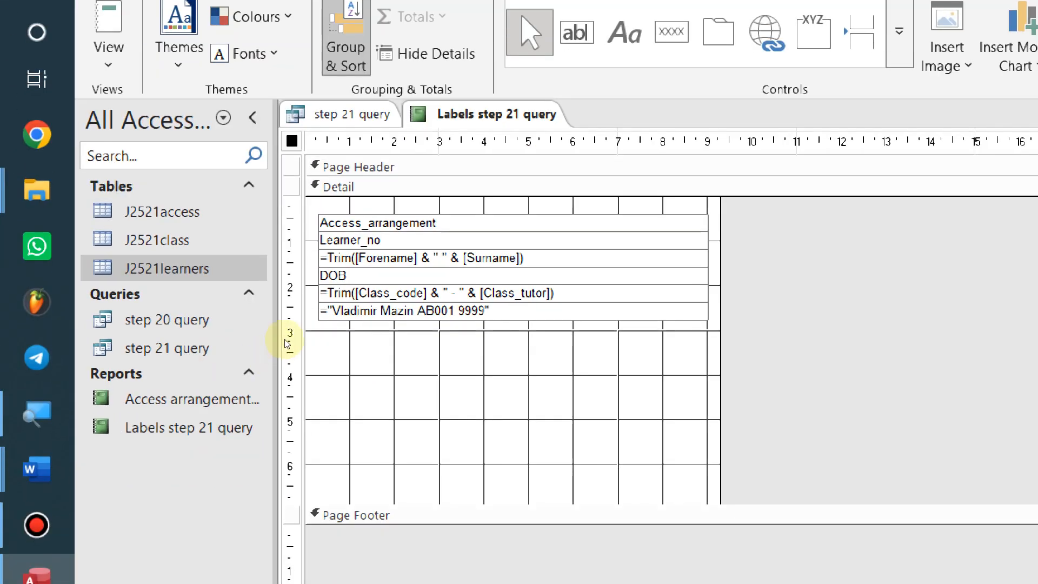
{"action": "mouse_move", "coordinate": [284, 338]}
{"action": "left_mouse_down"}
{"action": "mouse_move", "coordinate": [284, 316]}
{"action": "mouse_move", "coordinate": [285, 339]}
{"action": "left_mouse_up"}
Preview the shortened labels and scroll through the pages
{"action": "key", "text": "shift+F10"}
{"action": "key", "text": "Escape"}
{"action": "key", "text": "shift+F10"}
{"action": "key", "text": "Down"}
{"action": "key", "text": "Down"}
{"action": "key", "text": "Down"}
{"action": "key", "text": "Down"}
{"action": "key", "text": "Down"}
{"action": "key", "text": "Down"}
{"action": "key", "text": "Return"}
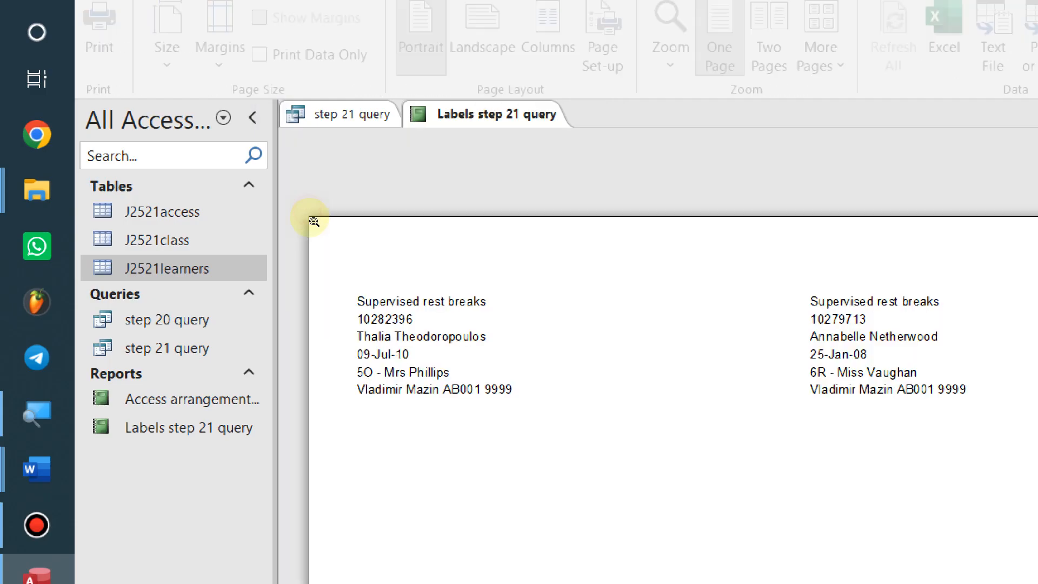
{"action": "scroll", "coordinate": [263, 304], "scroll_direction": "down", "scroll_amount": 3}
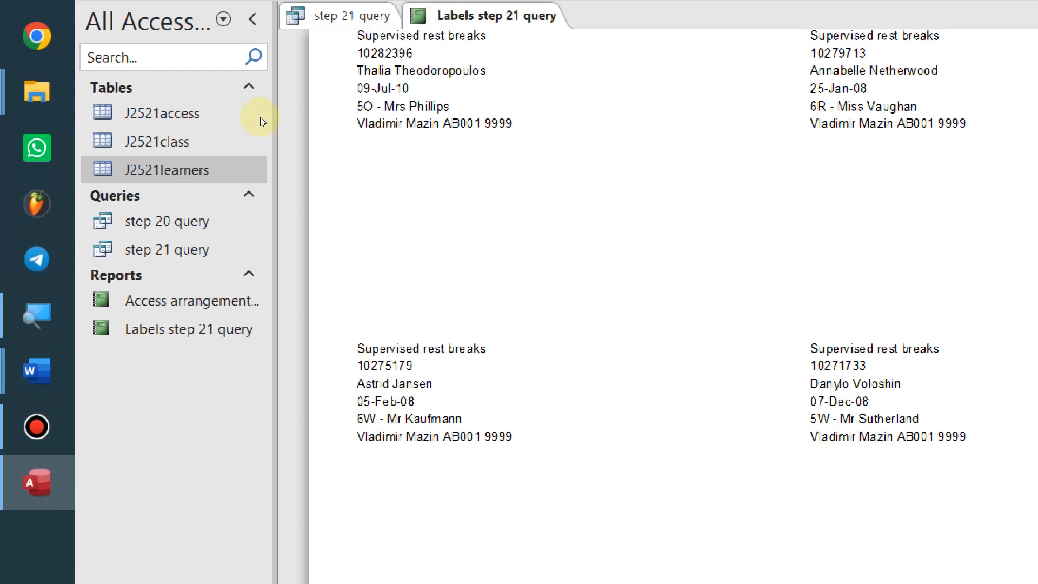
{"action": "scroll", "coordinate": [266, 295], "scroll_direction": "down", "scroll_amount": 5}
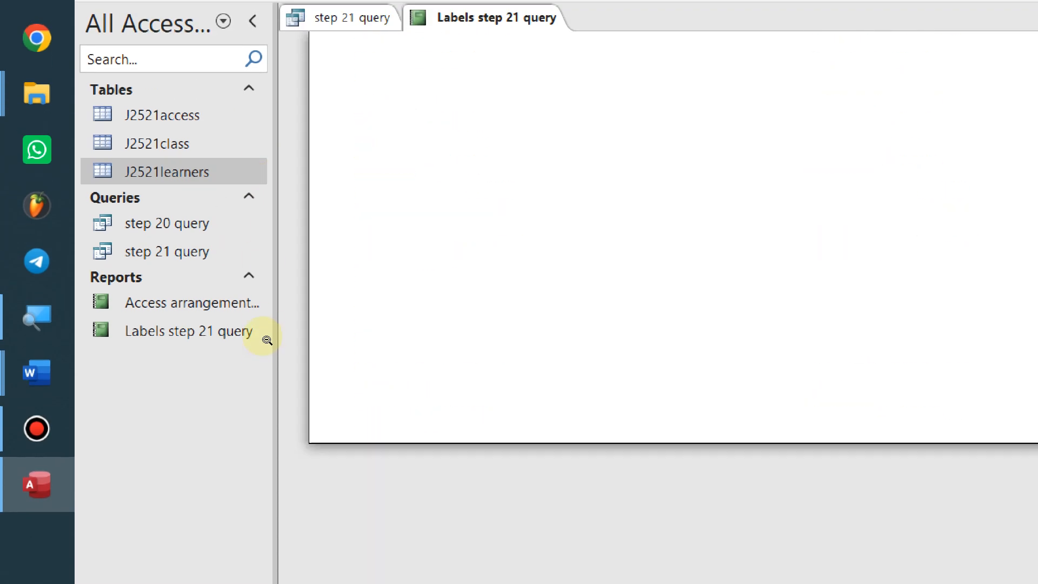
{"action": "scroll", "coordinate": [267, 339], "scroll_direction": "down", "scroll_amount": 5}
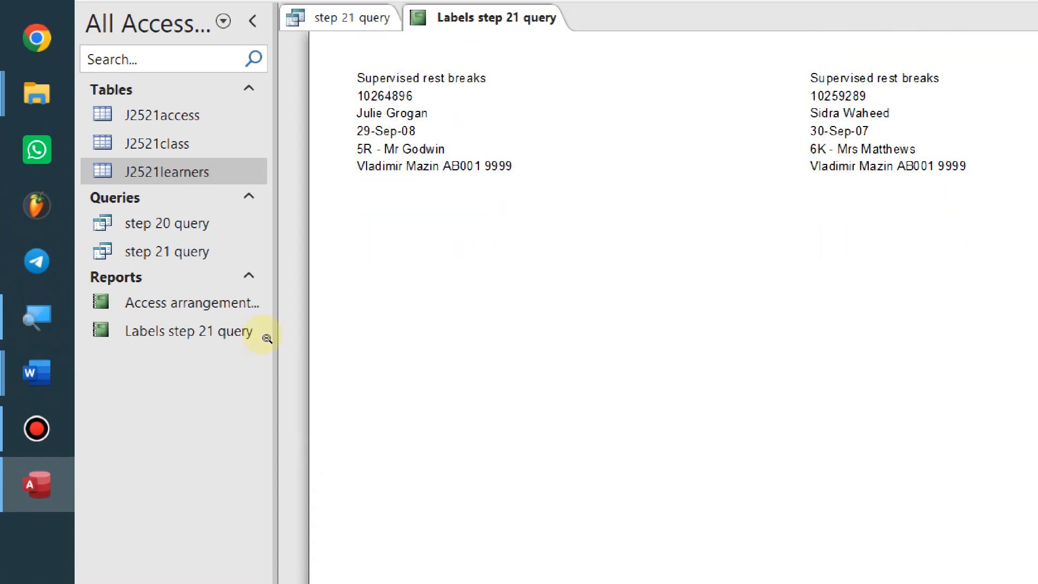
{"action": "scroll", "coordinate": [267, 329], "scroll_direction": "down", "scroll_amount": 2}
{"action": "scroll", "coordinate": [254, 272], "scroll_direction": "down", "scroll_amount": 8}
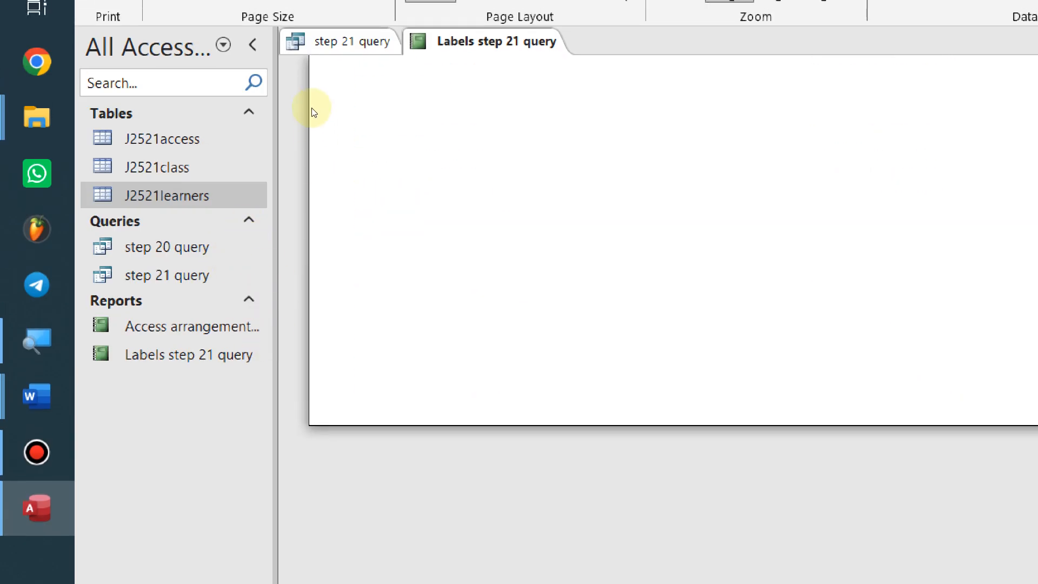
Shorten the Detail section a little more, preview again, and return to Design view
{"action": "right_click", "coordinate": [545, 34]}
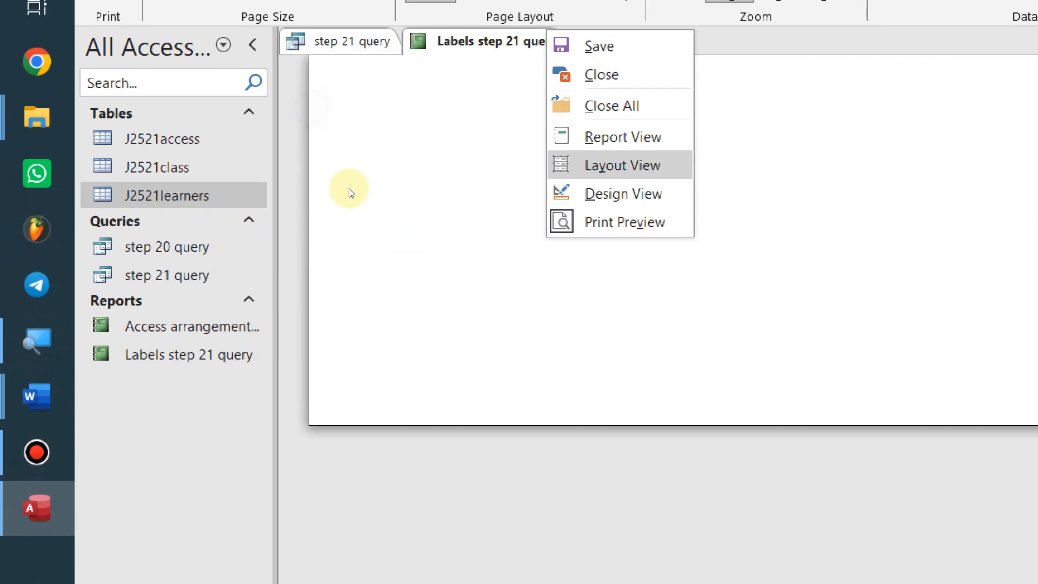
{"action": "left_click", "coordinate": [623, 193]}
{"action": "left_click_drag", "start_coordinate": [527, 436], "coordinate": [526, 423]}
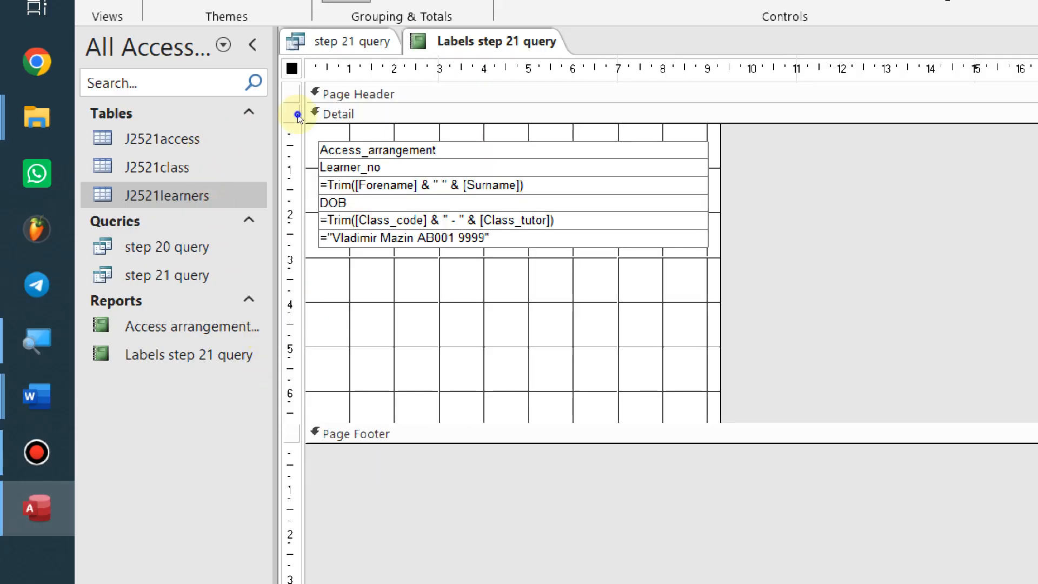
{"action": "right_click", "coordinate": [510, 33]}
{"action": "left_click", "coordinate": [594, 222]}
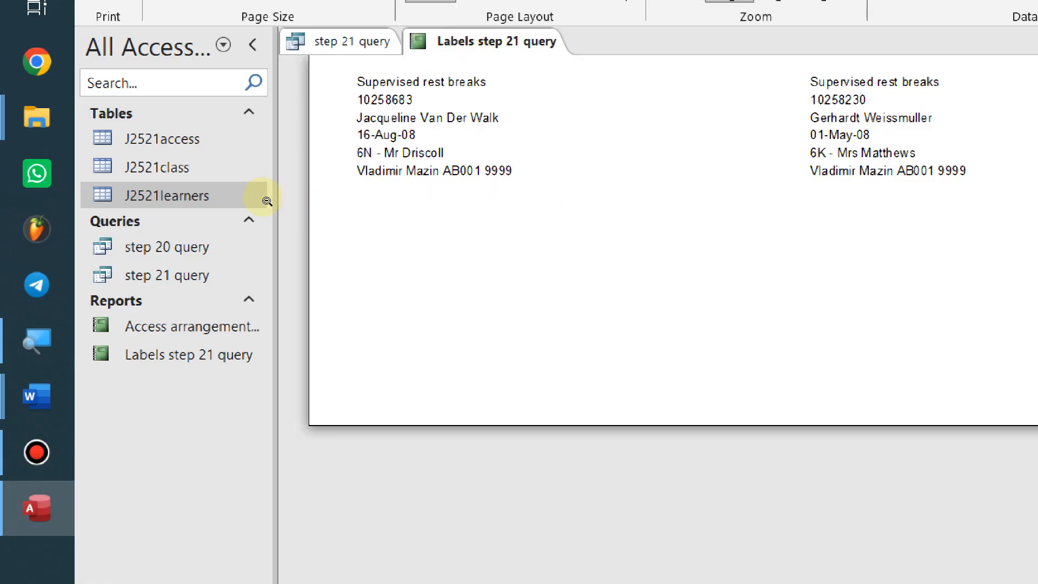
{"action": "scroll", "coordinate": [268, 196], "scroll_direction": "up", "scroll_amount": 5}
{"action": "scroll", "coordinate": [276, 288], "scroll_direction": "down", "scroll_amount": 5}
{"action": "right_click", "coordinate": [470, 43]}
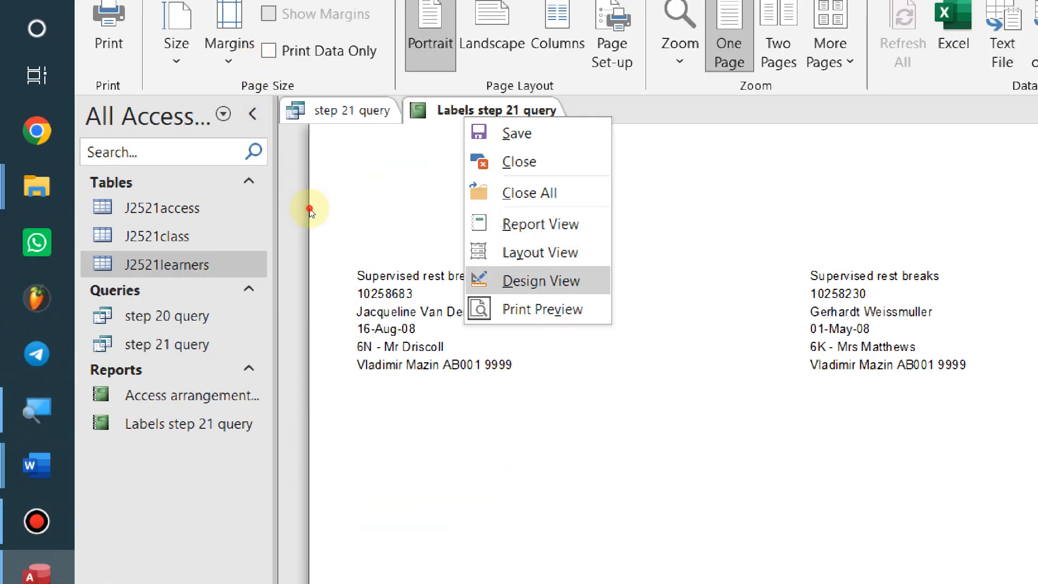
{"action": "key", "text": "Return"}
Recheck the Word bullets for the first two lines: 14-point, centre aligned, bold
{"action": "key", "text": "alt+Tab"}
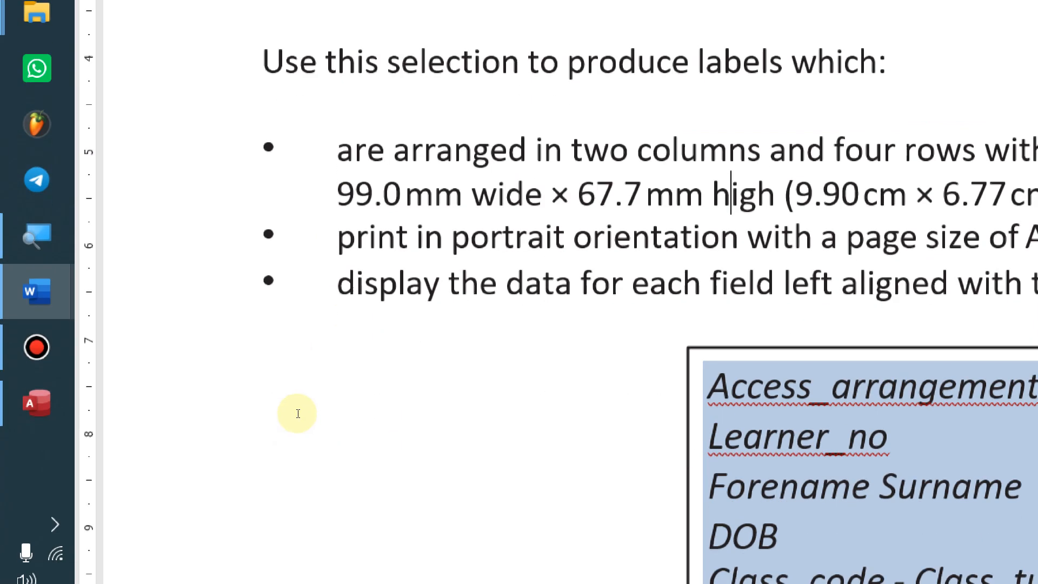
{"action": "scroll", "coordinate": [297, 413], "scroll_direction": "down", "scroll_amount": 10}
{"action": "scroll", "coordinate": [227, 285], "scroll_direction": "up", "scroll_amount": 3}
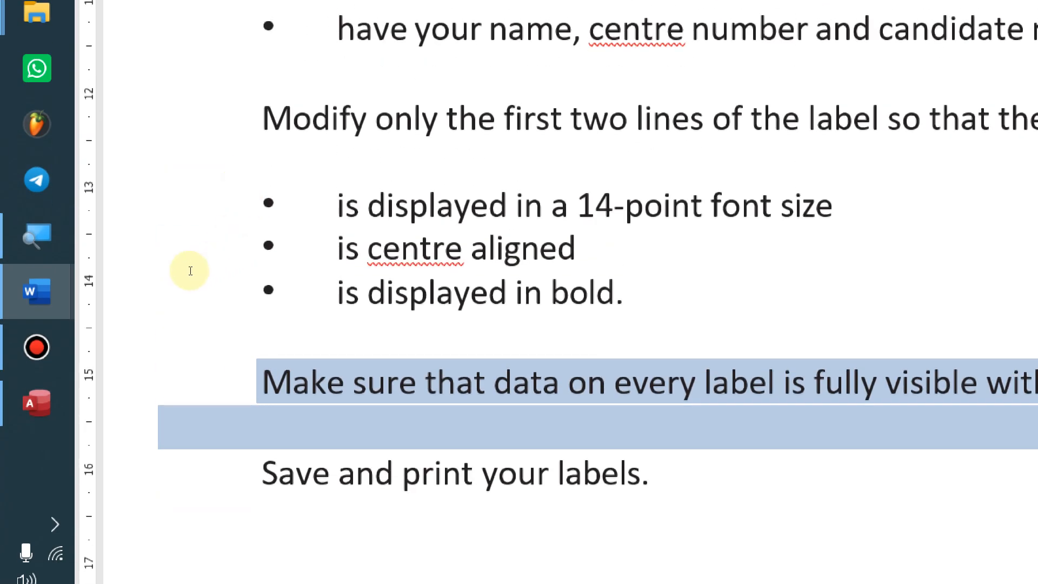
{"action": "left_click_drag", "start_coordinate": [196, 269], "coordinate": [478, 277]}
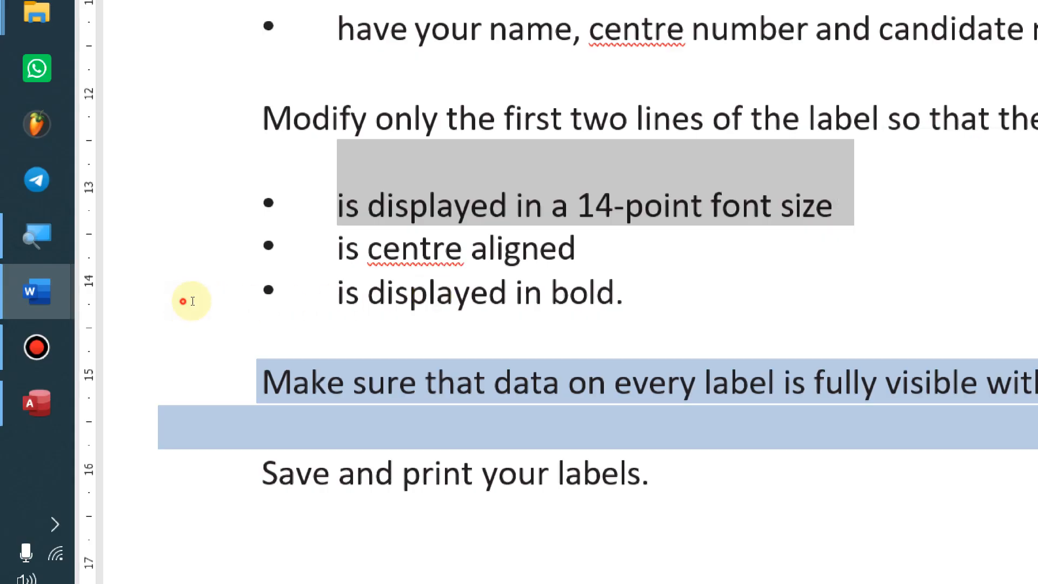
{"action": "left_click_drag", "start_coordinate": [183, 300], "coordinate": [373, 304]}
{"action": "left_click", "coordinate": [368, 325]}
{"action": "left_click_drag", "start_coordinate": [382, 221], "coordinate": [443, 221]}
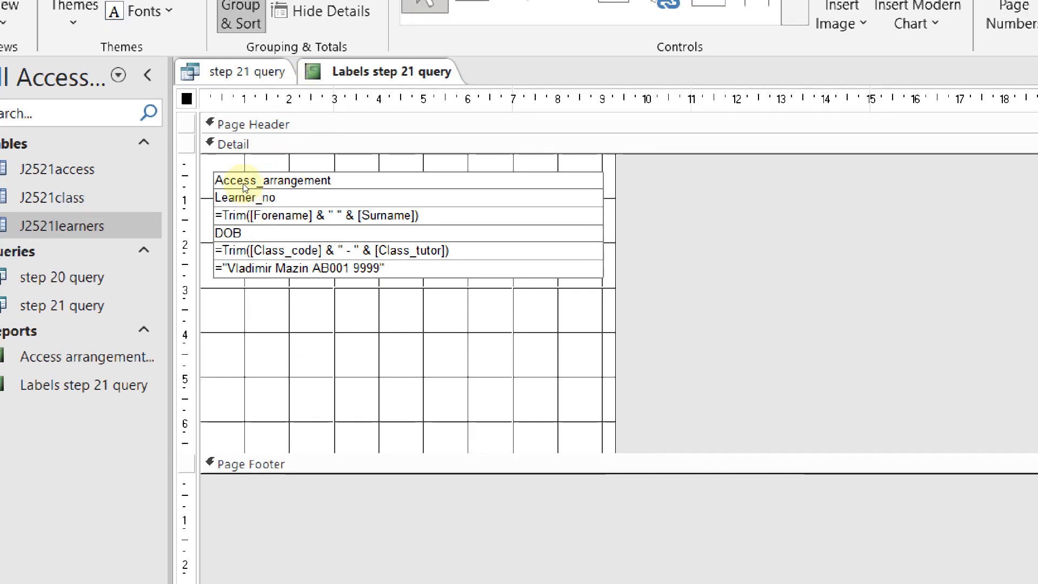
Select the Access_arrangement and Learner_no text boxes together in the label design
{"action": "left_click", "coordinate": [244, 185]}
{"action": "left_click", "coordinate": [244, 197], "text": "shift"}
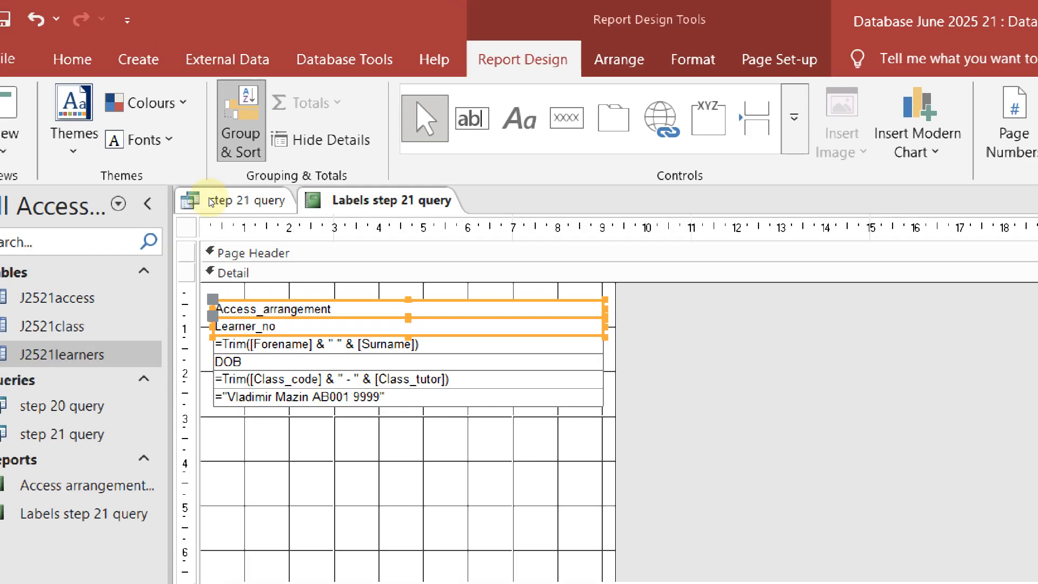
{"action": "left_click", "coordinate": [222, 169]}
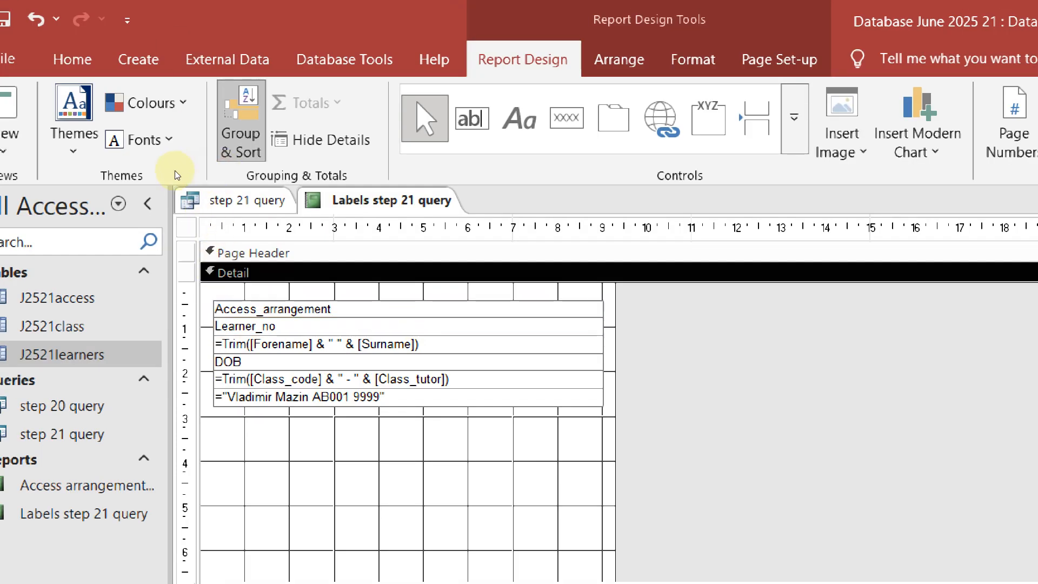
{"action": "left_click_drag", "start_coordinate": [206, 292], "coordinate": [295, 329]}
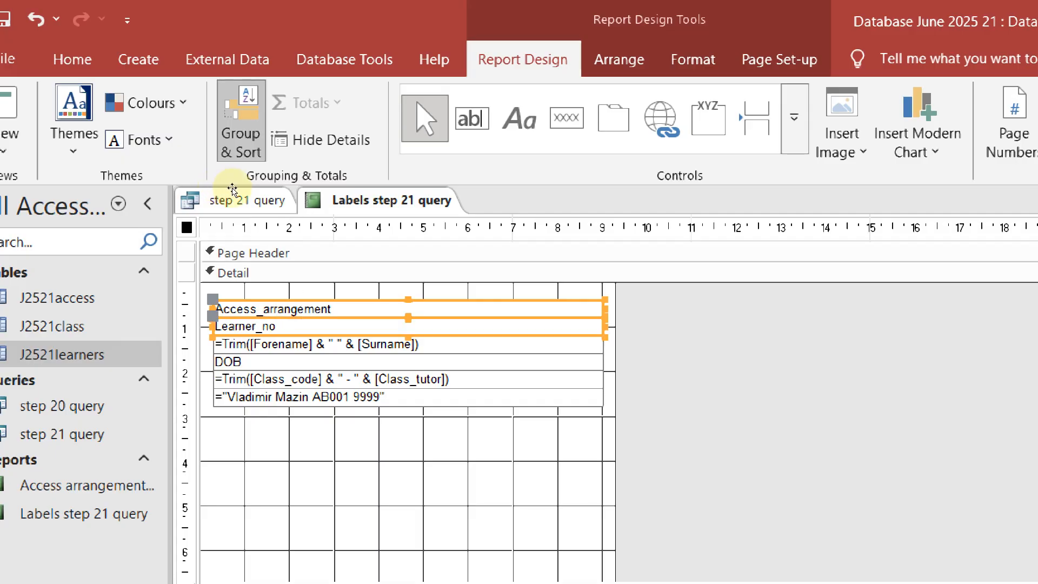
{"action": "left_click", "coordinate": [275, 292]}
{"action": "left_click", "coordinate": [275, 308]}
{"action": "left_click", "coordinate": [273, 324], "text": "shift"}
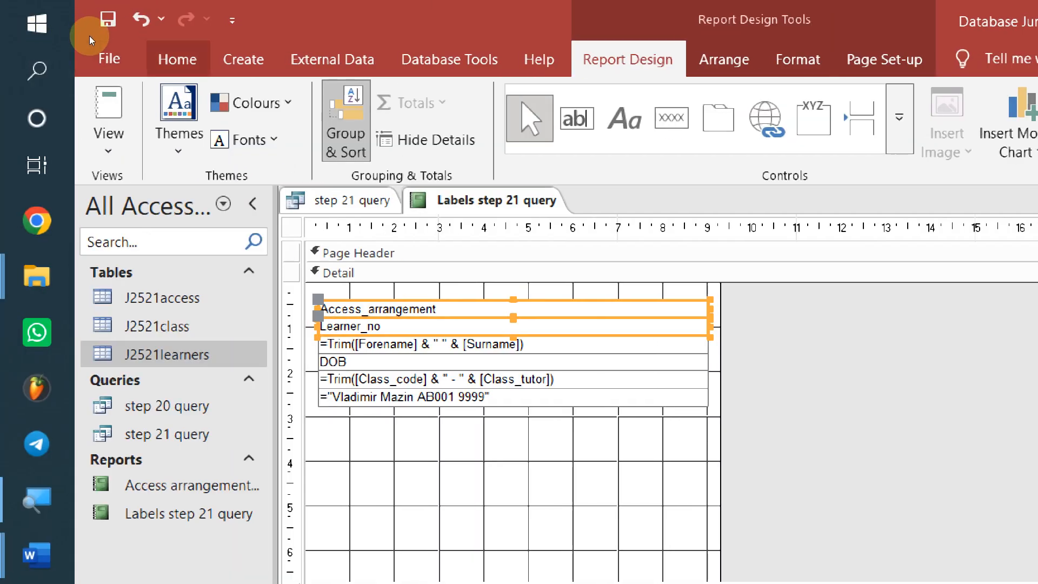
Set the two selected lines to 14-pt font, bold and centred
{"action": "left_click", "coordinate": [72, 59]}
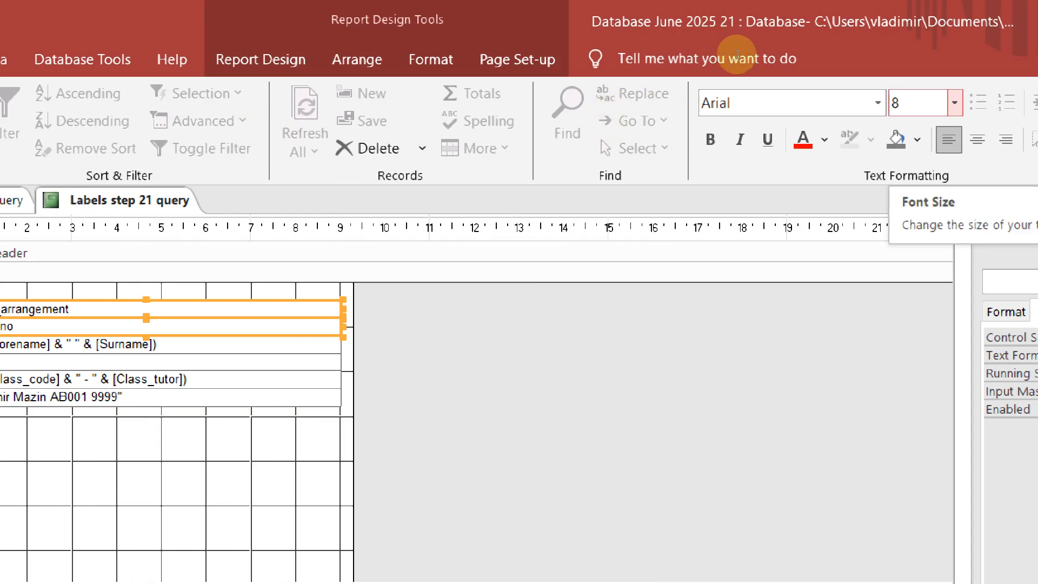
{"action": "left_click", "coordinate": [917, 102]}
{"action": "type", "text": "14"}
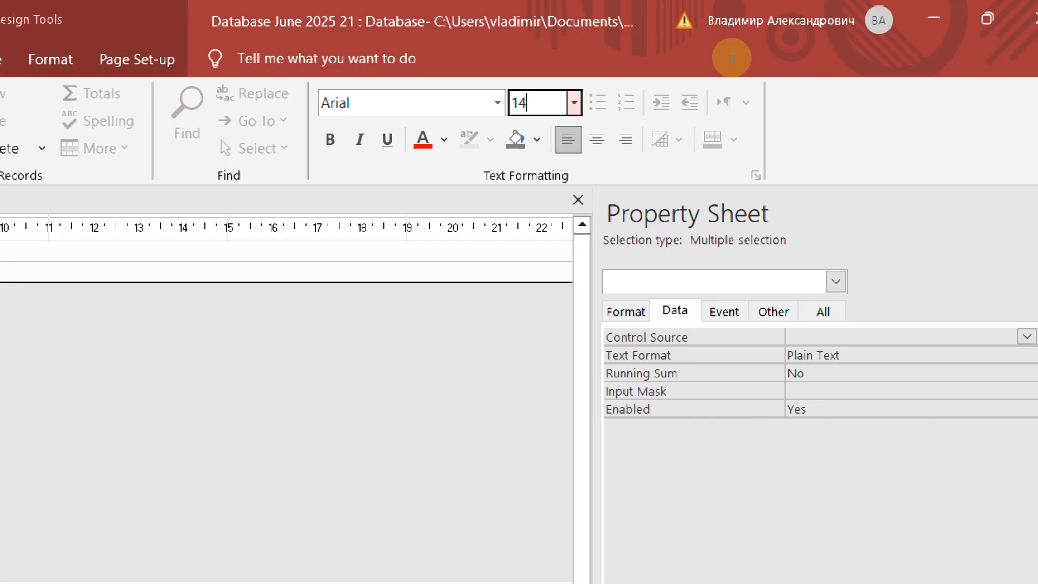
{"action": "key", "text": "Return"}
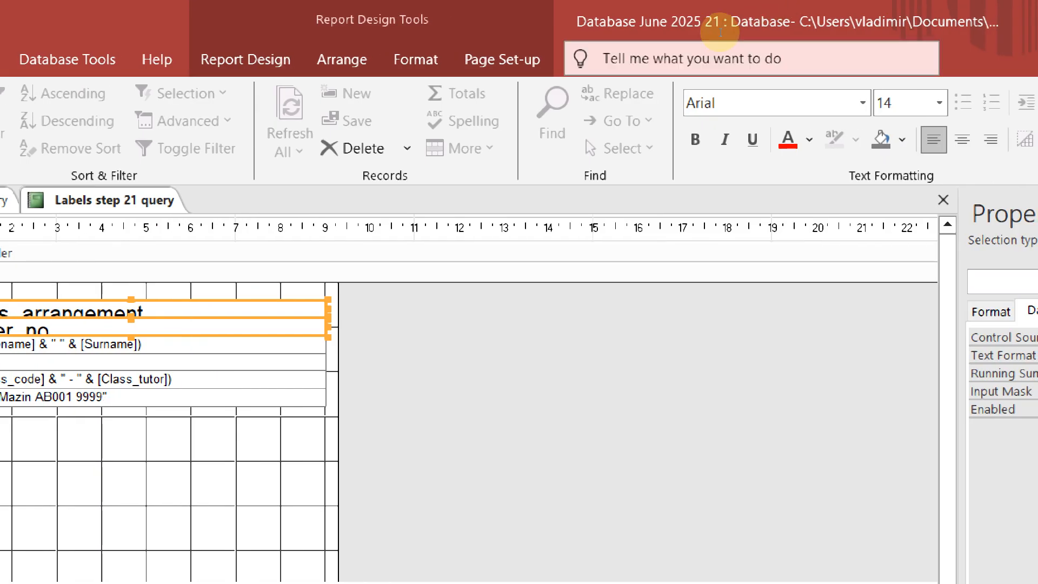
{"action": "key", "text": "ctrl+b"}
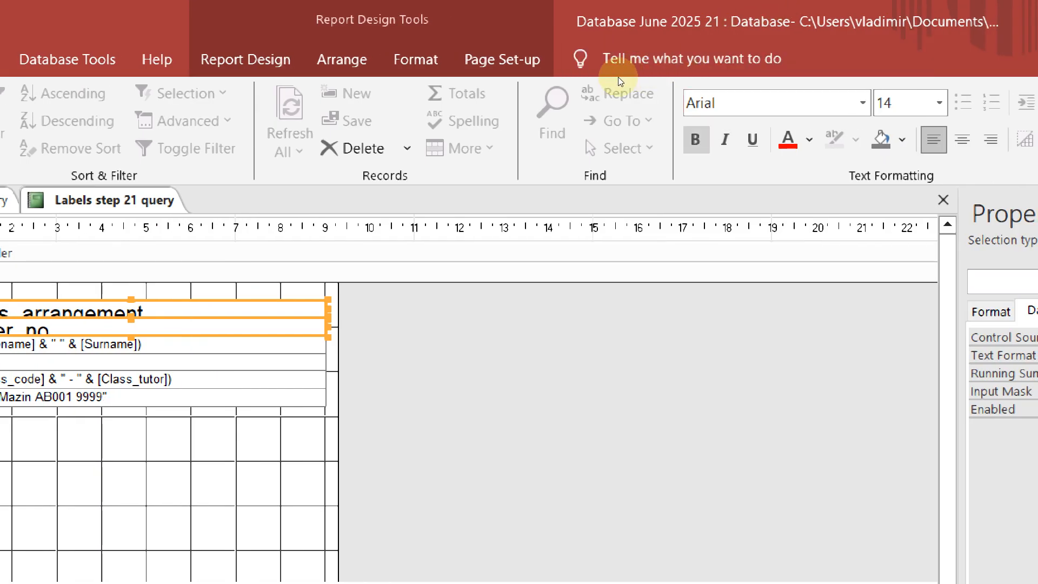
{"action": "key", "text": "ctrl+e"}
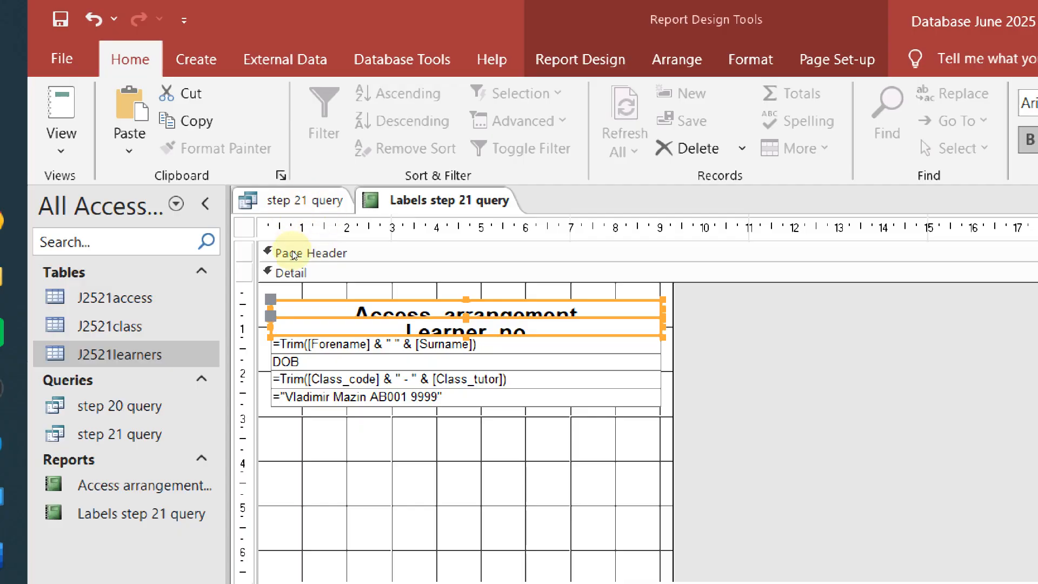
Select the four lower text boxes and nudge them down below the headings
{"action": "left_click", "coordinate": [286, 271]}
{"action": "left_click_drag", "start_coordinate": [475, 448], "coordinate": [460, 340]}
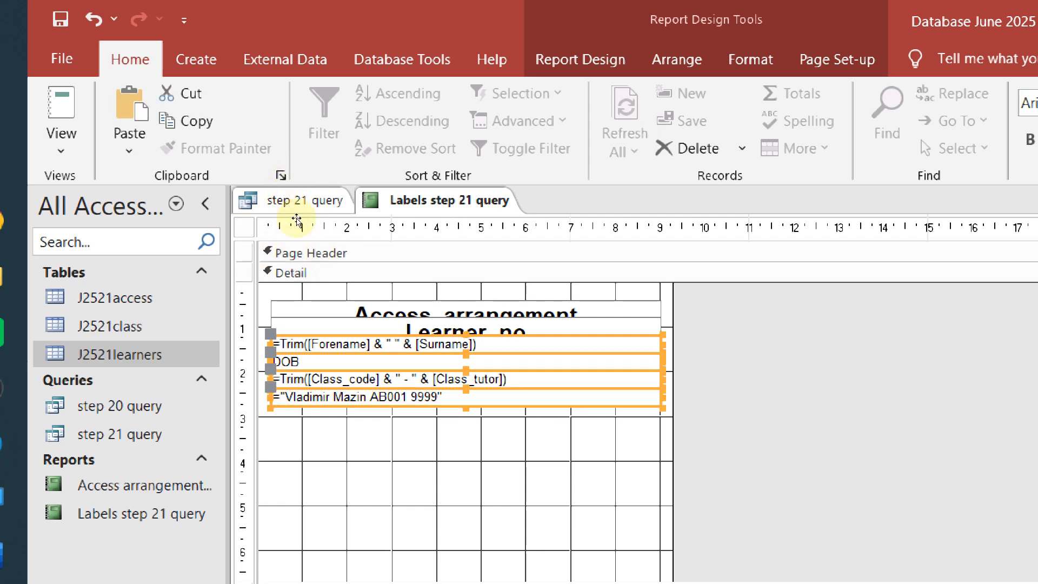
{"action": "left_click", "coordinate": [310, 277]}
{"action": "left_click", "coordinate": [301, 227]}
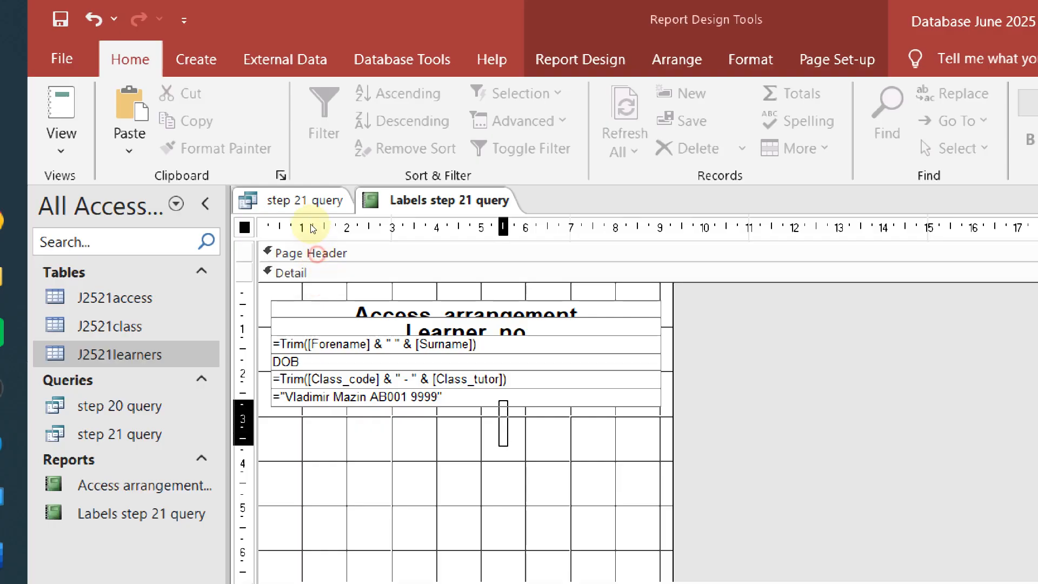
{"action": "key", "text": "Down"}
{"action": "key", "text": "Down"}
{"action": "key", "text": "Down"}
{"action": "key", "text": "Down"}
{"action": "key", "text": "Down"}
{"action": "key", "text": "Down"}
{"action": "key", "text": "Down"}
{"action": "key", "text": "Down"}
{"action": "key", "text": "Down"}
{"action": "key", "text": "Down"}
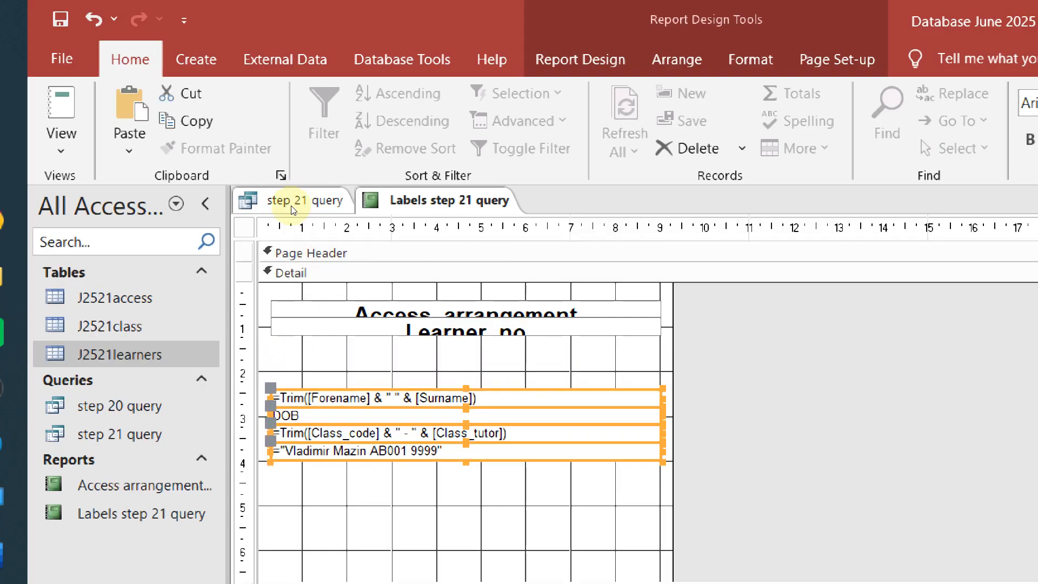
{"action": "key", "text": "Up"}
{"action": "key", "text": "Up"}
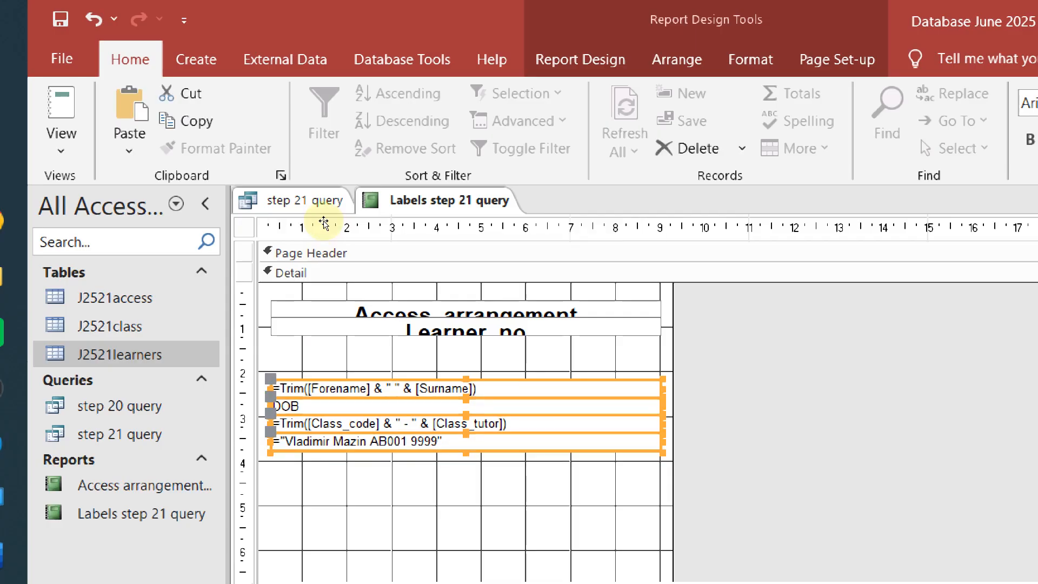
Move the Learner_no and Access_arrangement boxes down and make Learner_no taller to fit its text
{"action": "key", "text": "shift+Tab"}
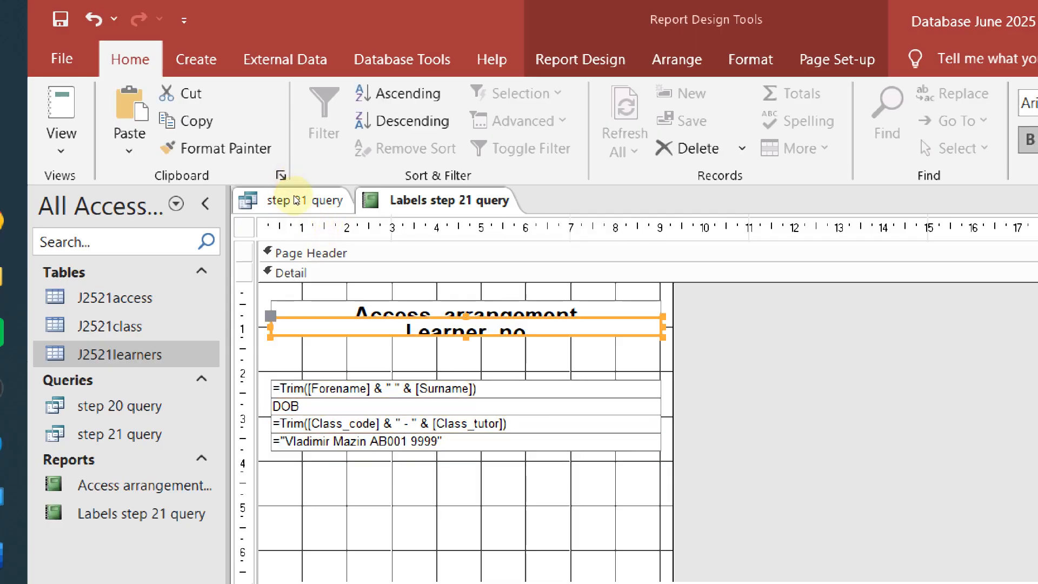
{"action": "key", "text": "Down"}
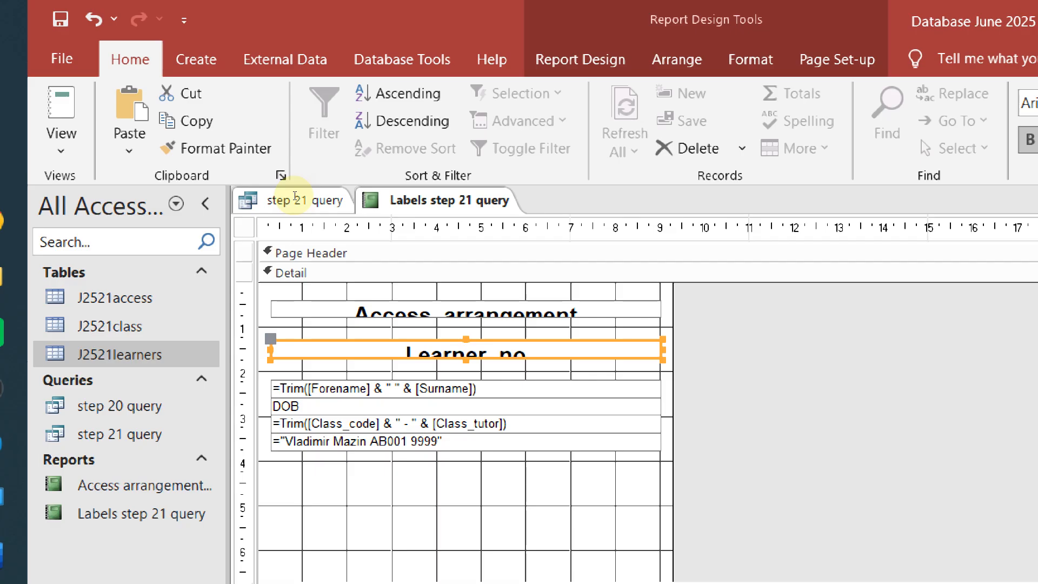
{"action": "left_click_drag", "start_coordinate": [293, 204], "coordinate": [293, 190]}
{"action": "left_click", "coordinate": [298, 180]}
{"action": "left_click", "coordinate": [295, 189]}
{"action": "left_click", "coordinate": [293, 184]}
{"action": "key", "text": "Down"}
{"action": "key", "text": "Down"}
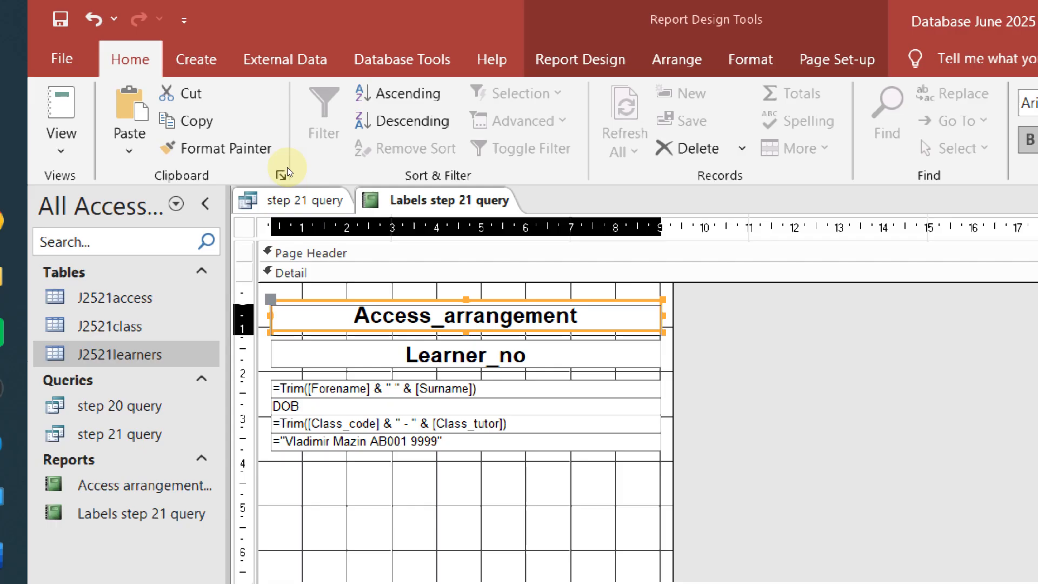
{"action": "left_click", "coordinate": [301, 309]}
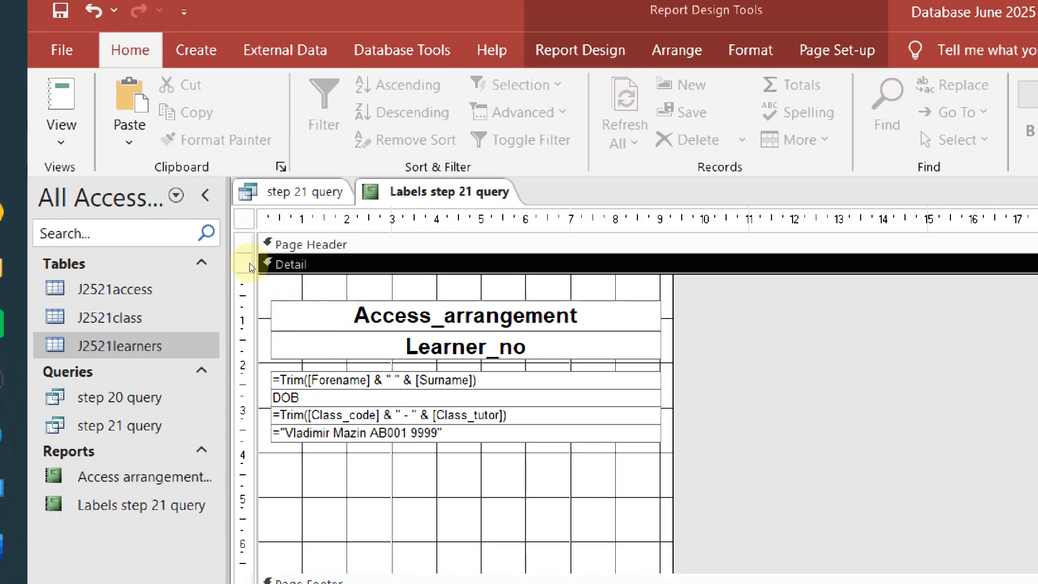
{"action": "key", "text": "Tab"}
{"action": "key", "text": "Tab"}
{"action": "key", "text": "Tab"}
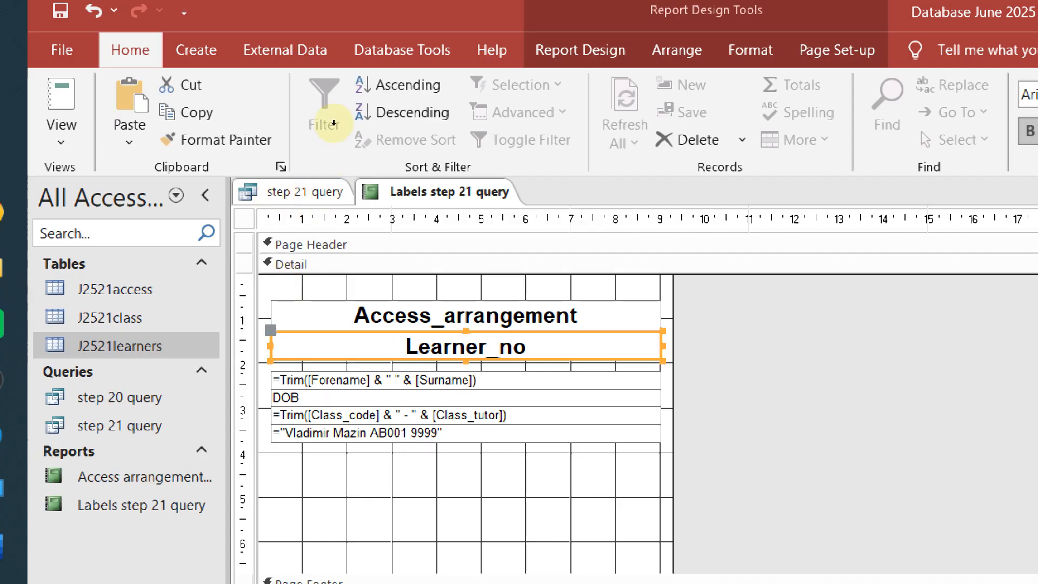
Print-preview the Labels step 21 query report and page through both pages of labels
{"action": "right_click", "coordinate": [454, 194]}
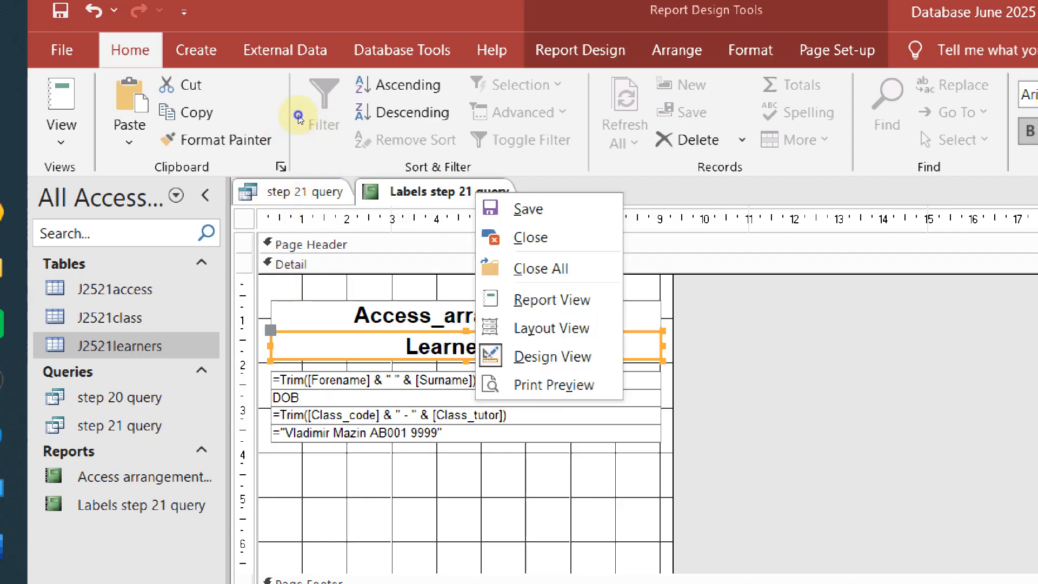
{"action": "left_click", "coordinate": [557, 382]}
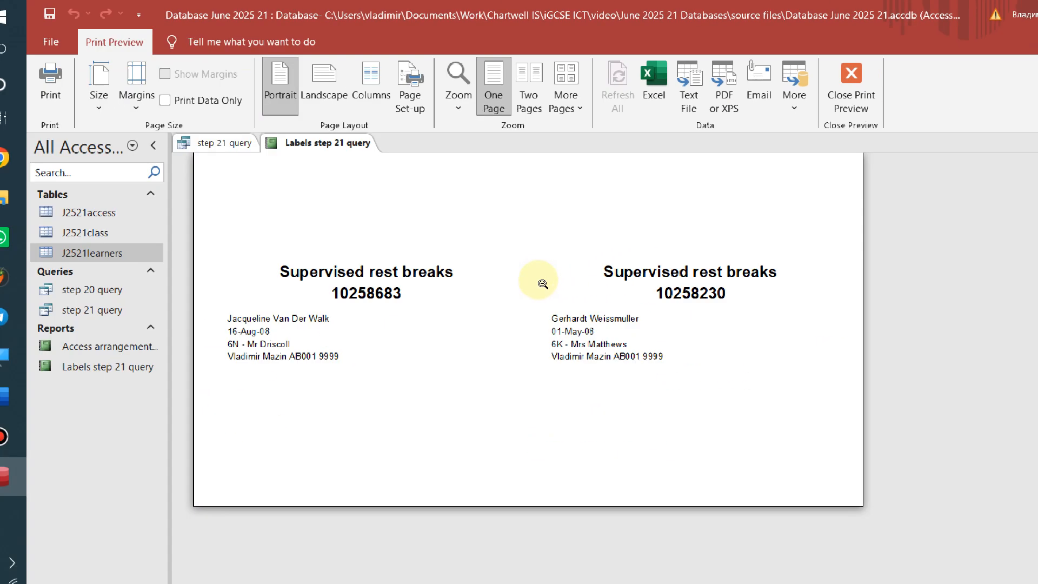
{"action": "scroll", "coordinate": [543, 284], "scroll_direction": "up", "scroll_amount": 5}
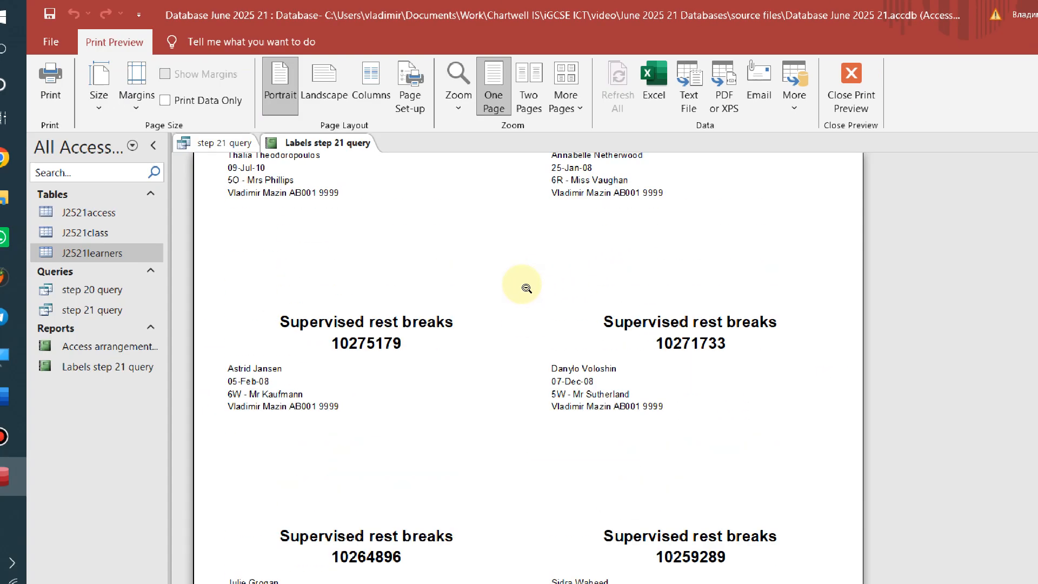
{"action": "scroll", "coordinate": [670, 278], "scroll_direction": "down", "scroll_amount": 4}
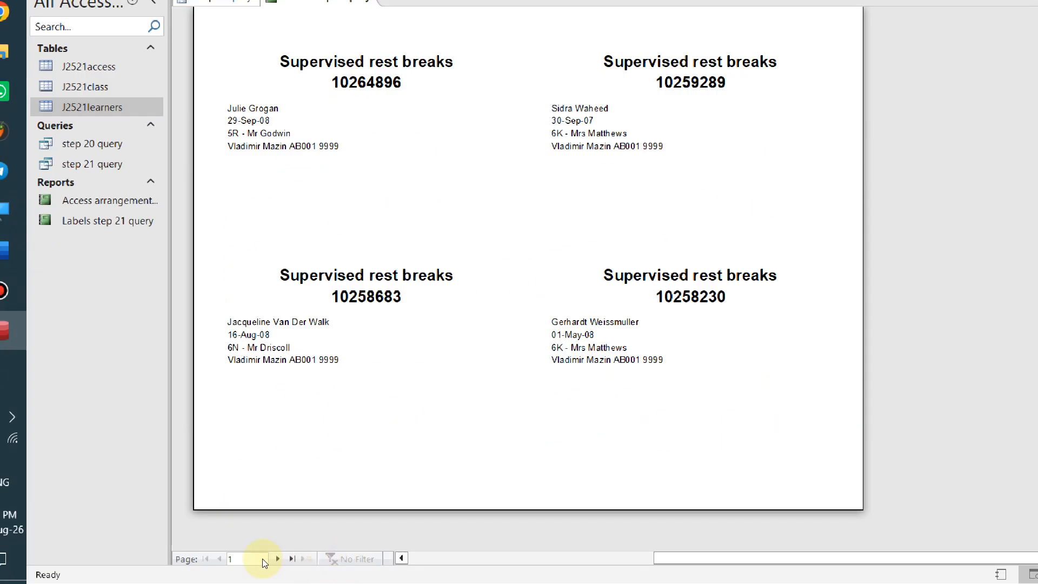
{"action": "left_click", "coordinate": [277, 558]}
{"action": "scroll", "coordinate": [331, 422], "scroll_direction": "up", "scroll_amount": 5}
{"action": "scroll", "coordinate": [351, 443], "scroll_direction": "down", "scroll_amount": 4}
{"action": "scroll", "coordinate": [377, 472], "scroll_direction": "up", "scroll_amount": 1}
{"action": "scroll", "coordinate": [371, 482], "scroll_direction": "down", "scroll_amount": 3}
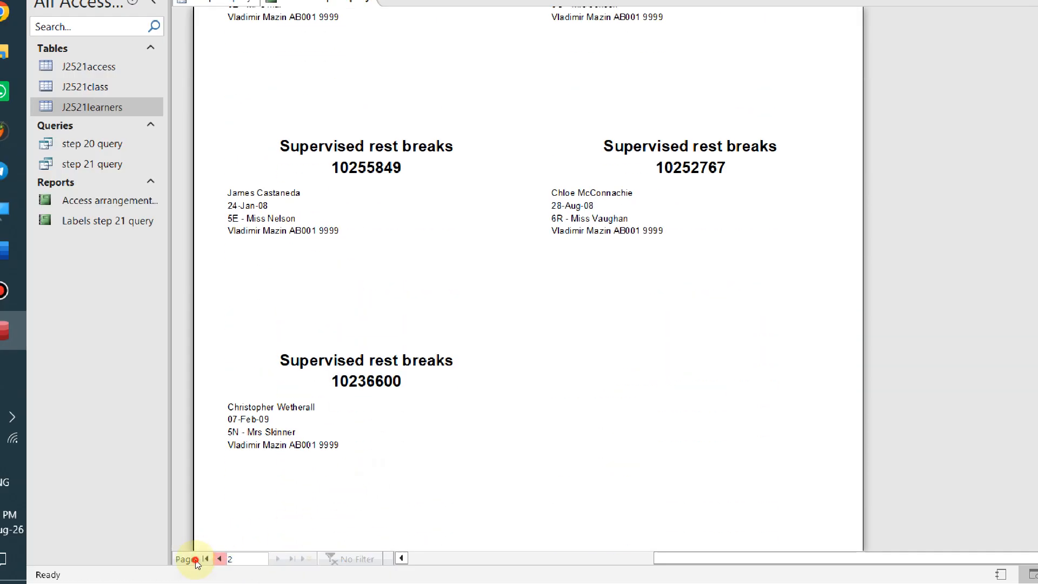
{"action": "left_click", "coordinate": [202, 559]}
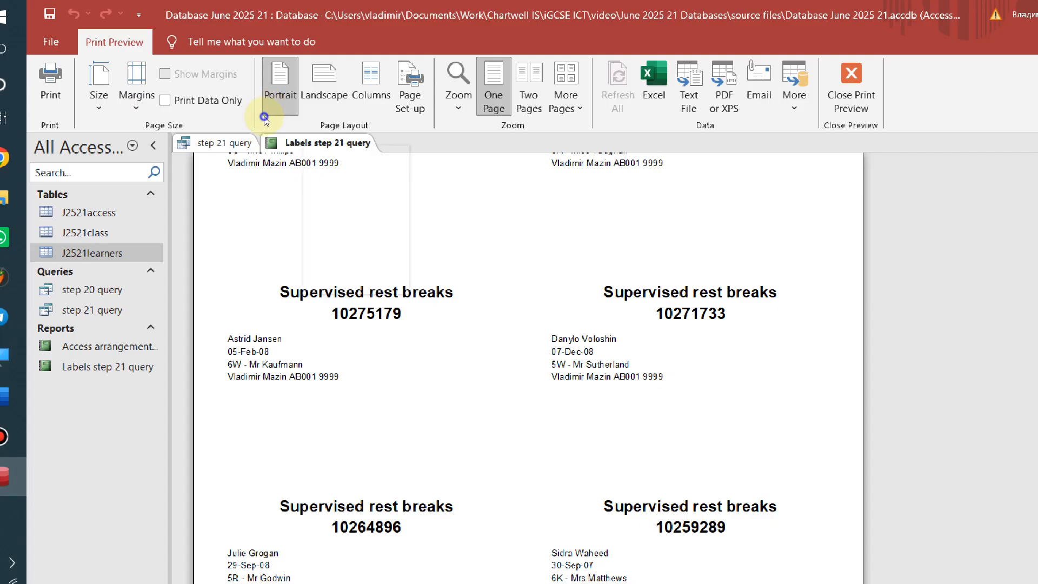
Check the task in the Word document, then return to the Access labels preview
{"action": "right_click", "coordinate": [298, 144]}
{"action": "key", "text": "Escape"}
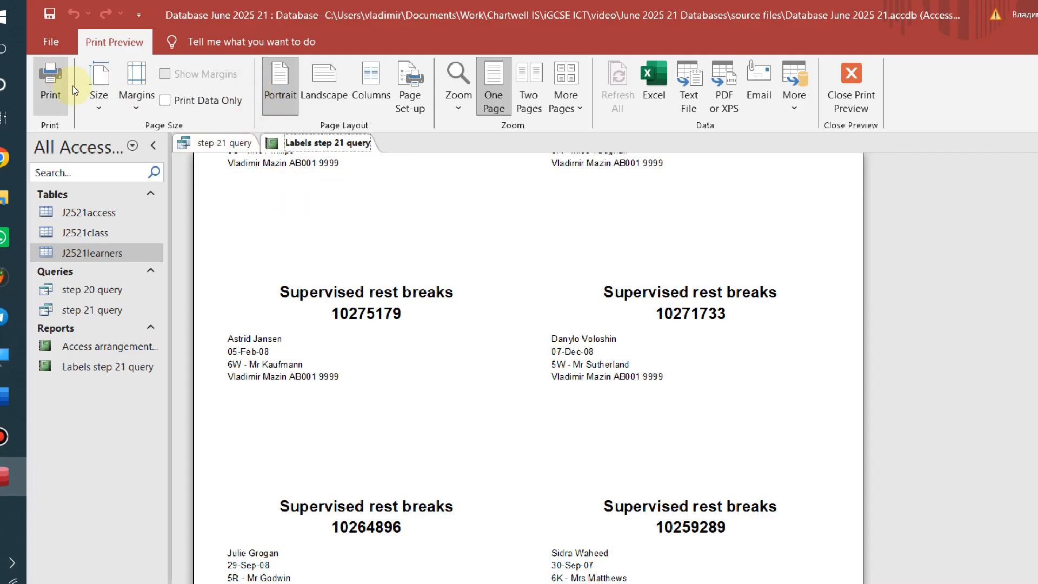
{"action": "key", "text": "alt+Tab"}
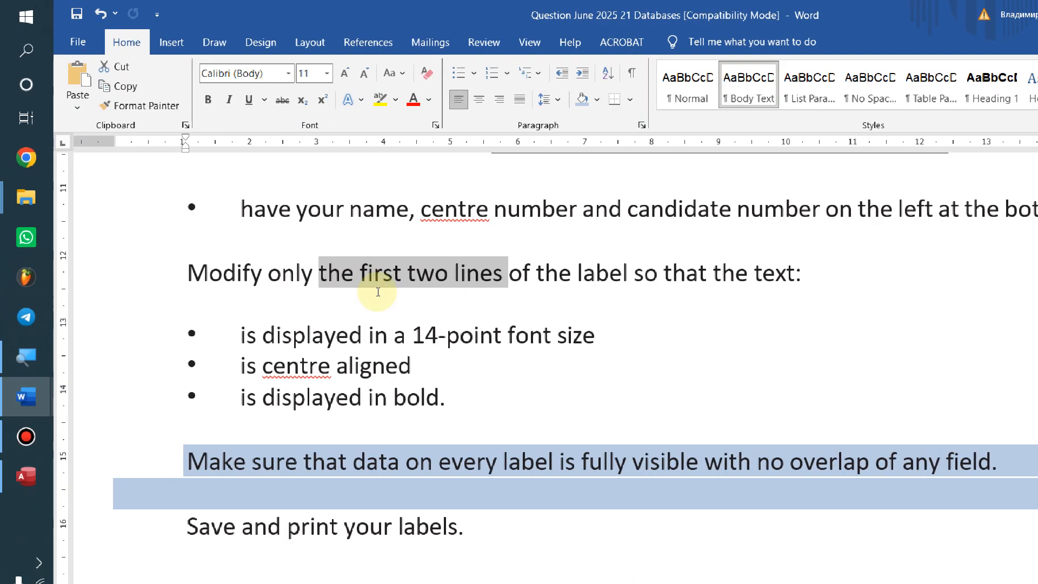
{"action": "scroll", "coordinate": [329, 320], "scroll_direction": "up", "scroll_amount": 7}
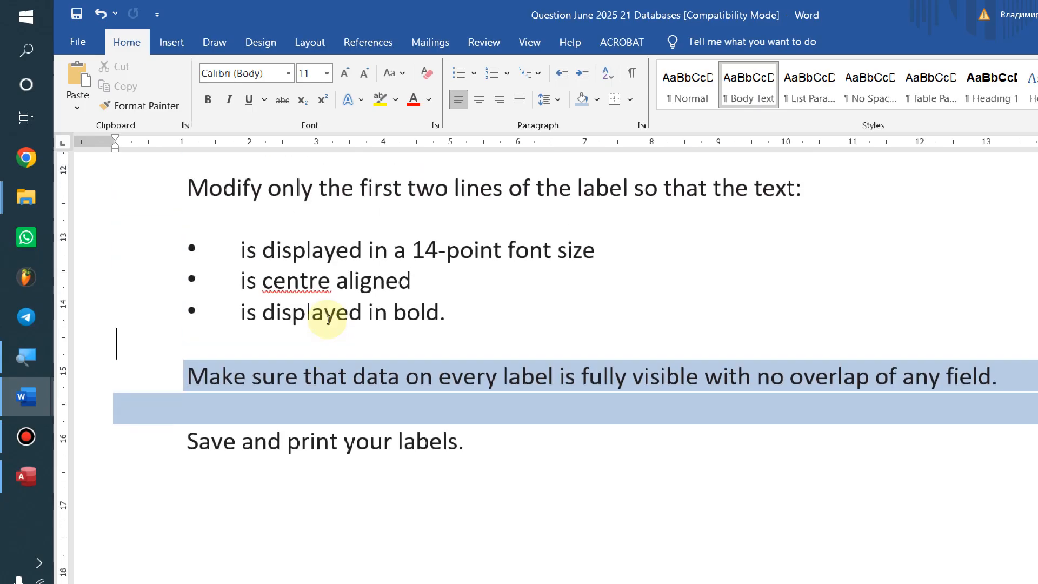
{"action": "key", "text": "alt+Tab"}
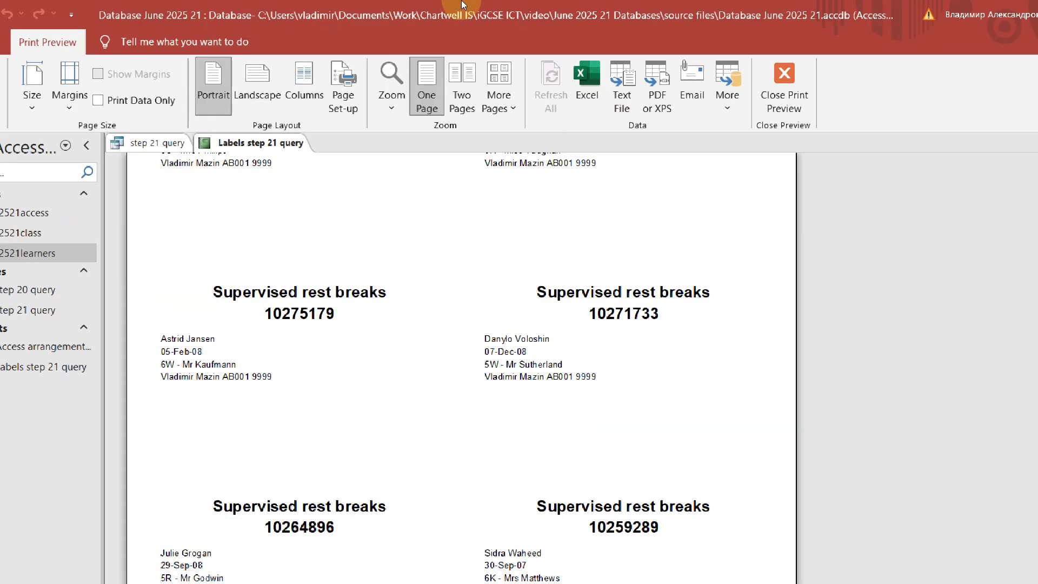